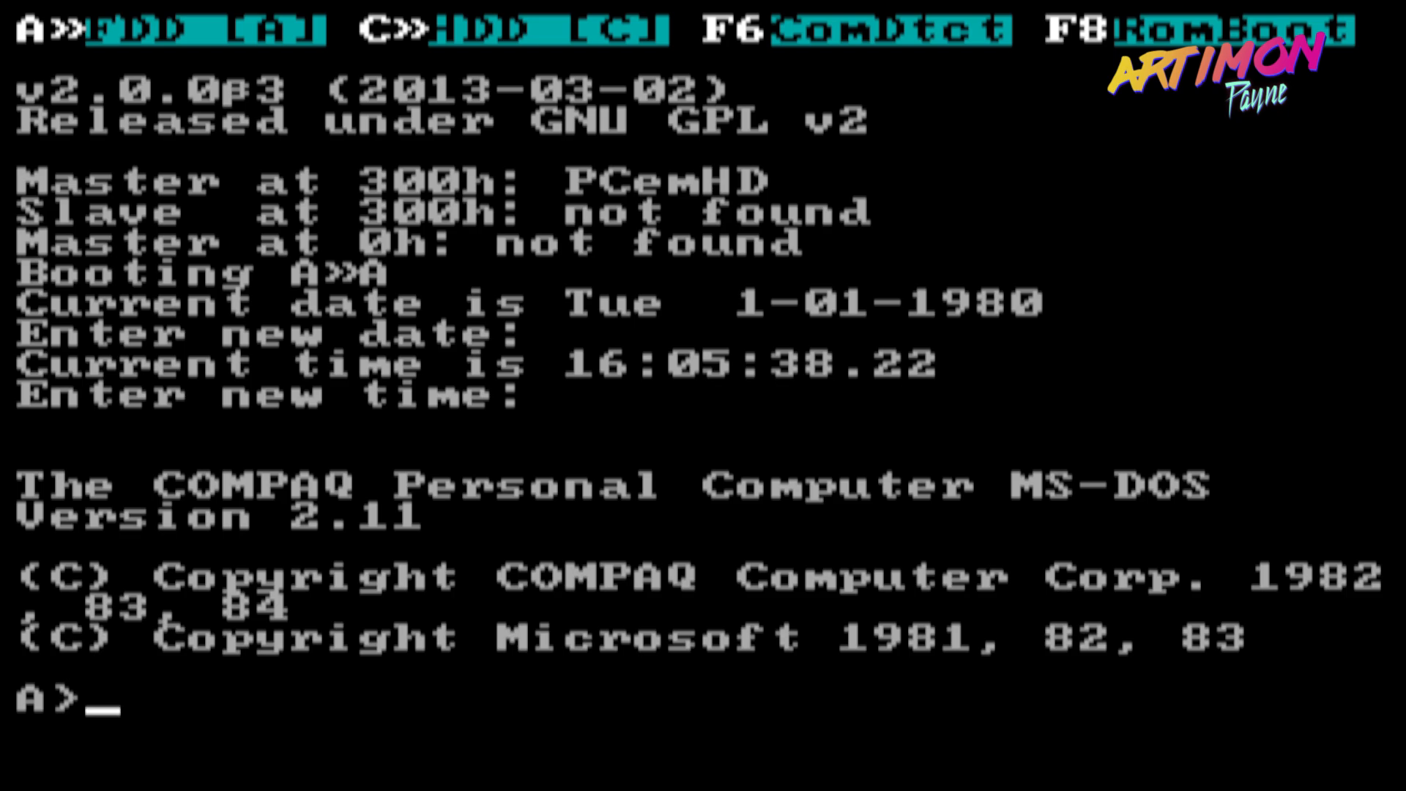
# - Run fdisk and install an MS-DOS partition that uses the entire fixed disk
pyautogui.write('fi')
pyautogui.write('disk')
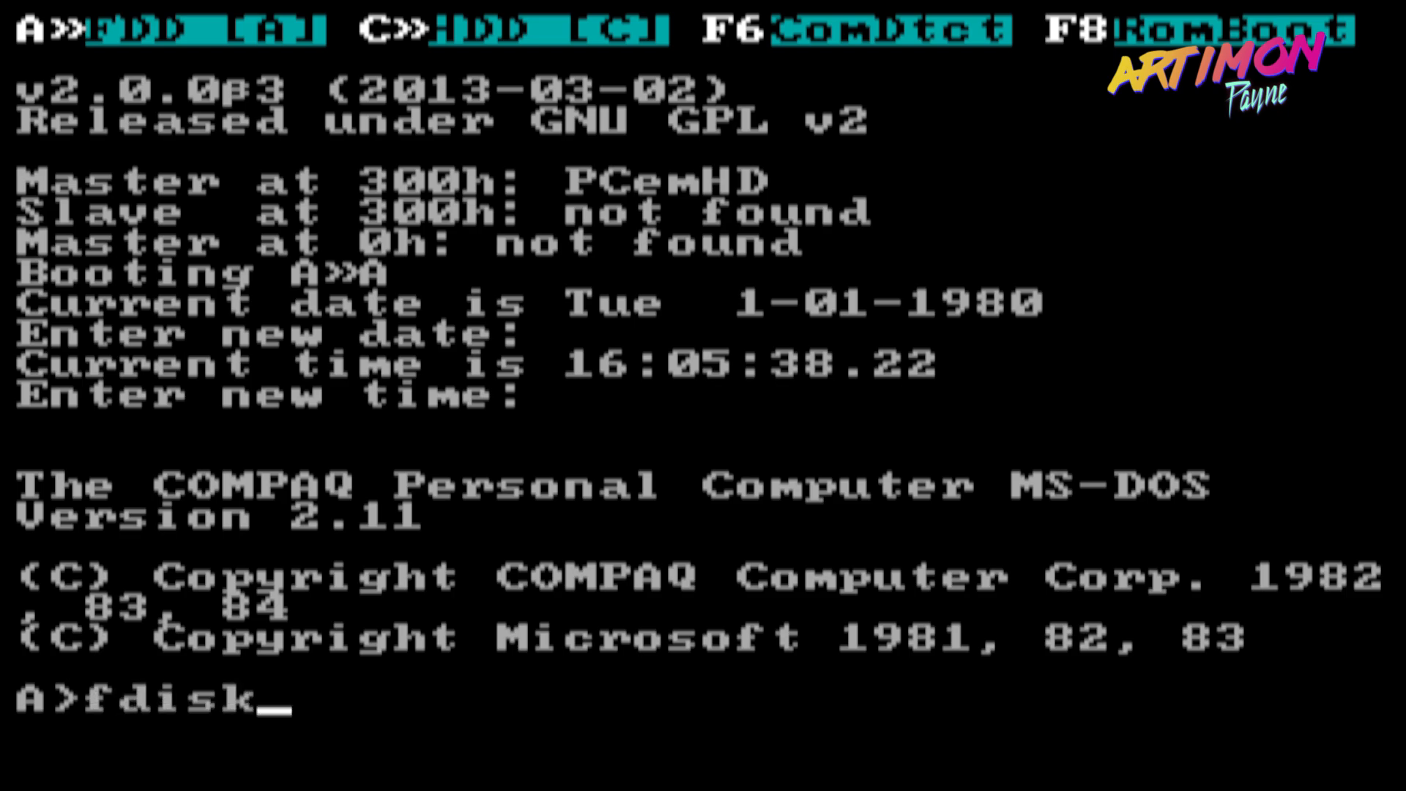
pyautogui.press('Return')
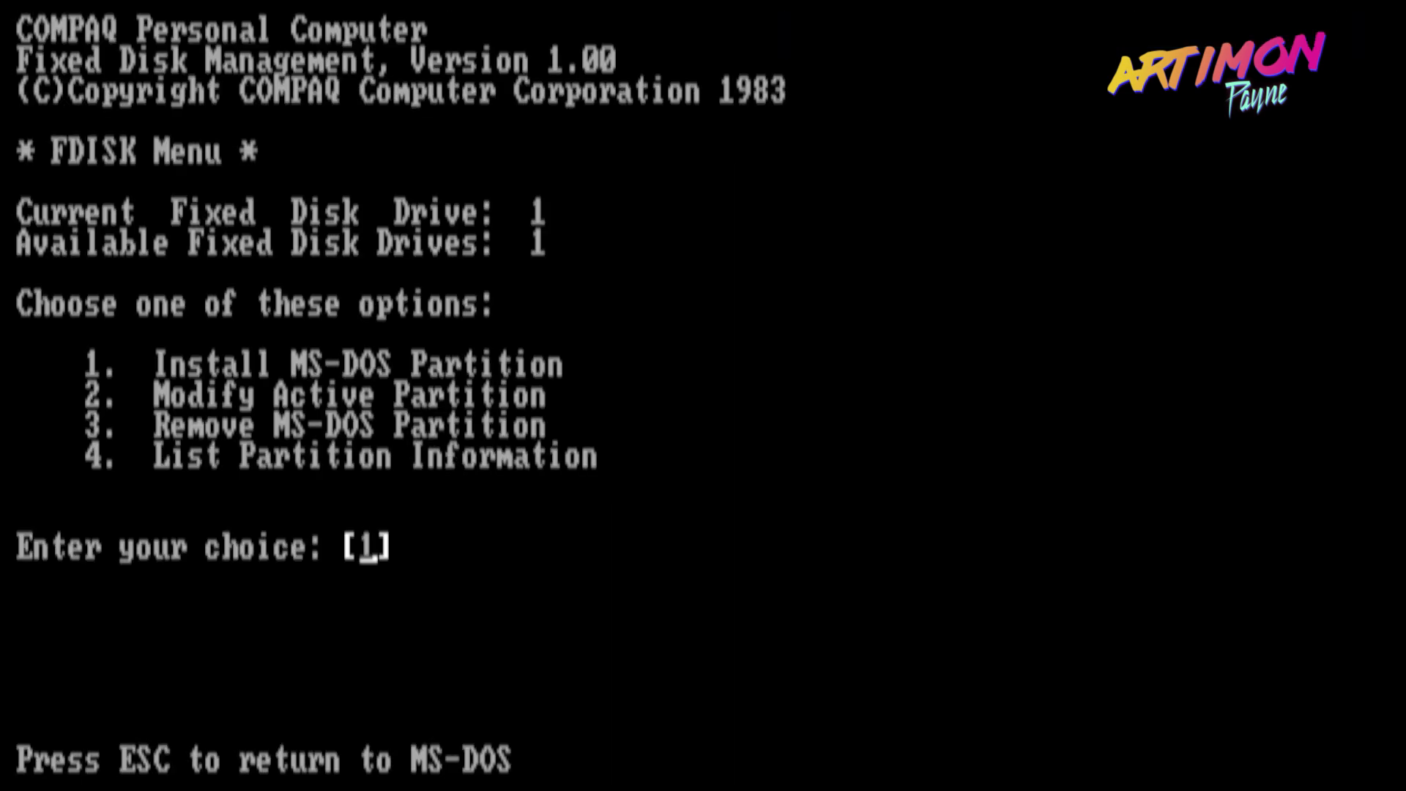
pyautogui.press('Return')
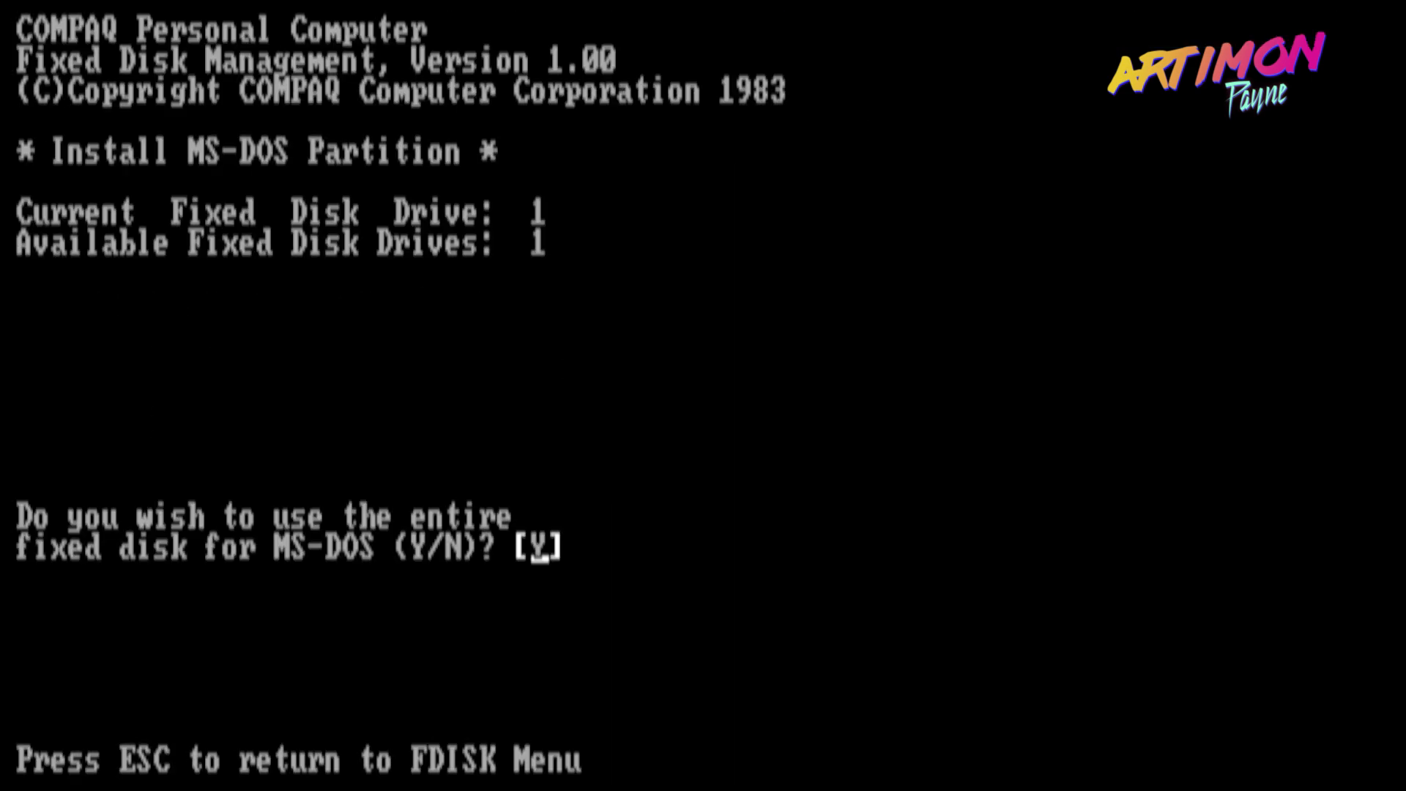
pyautogui.press('Return')
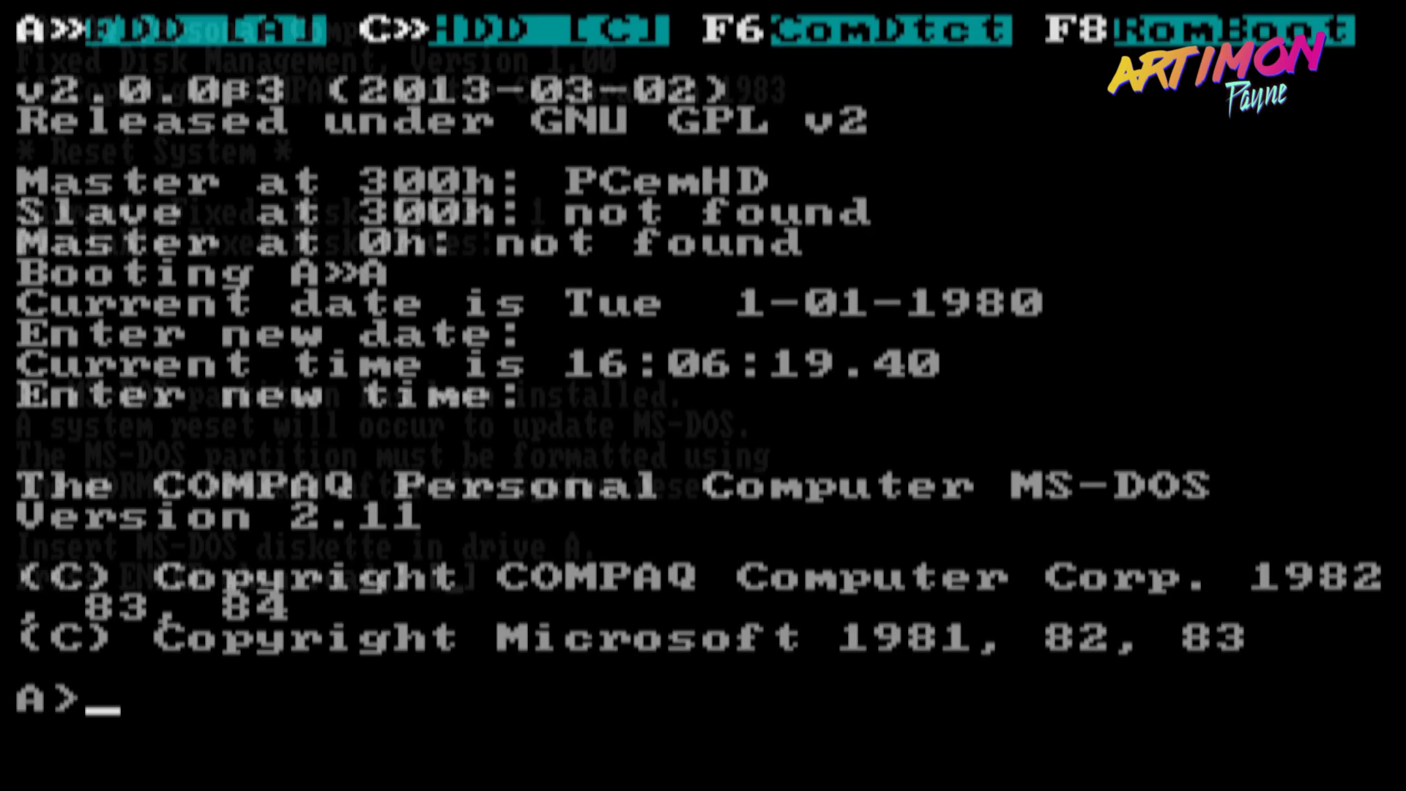
# - Format drive C: and agree to destroy its existing data
pyautogui.write('f')
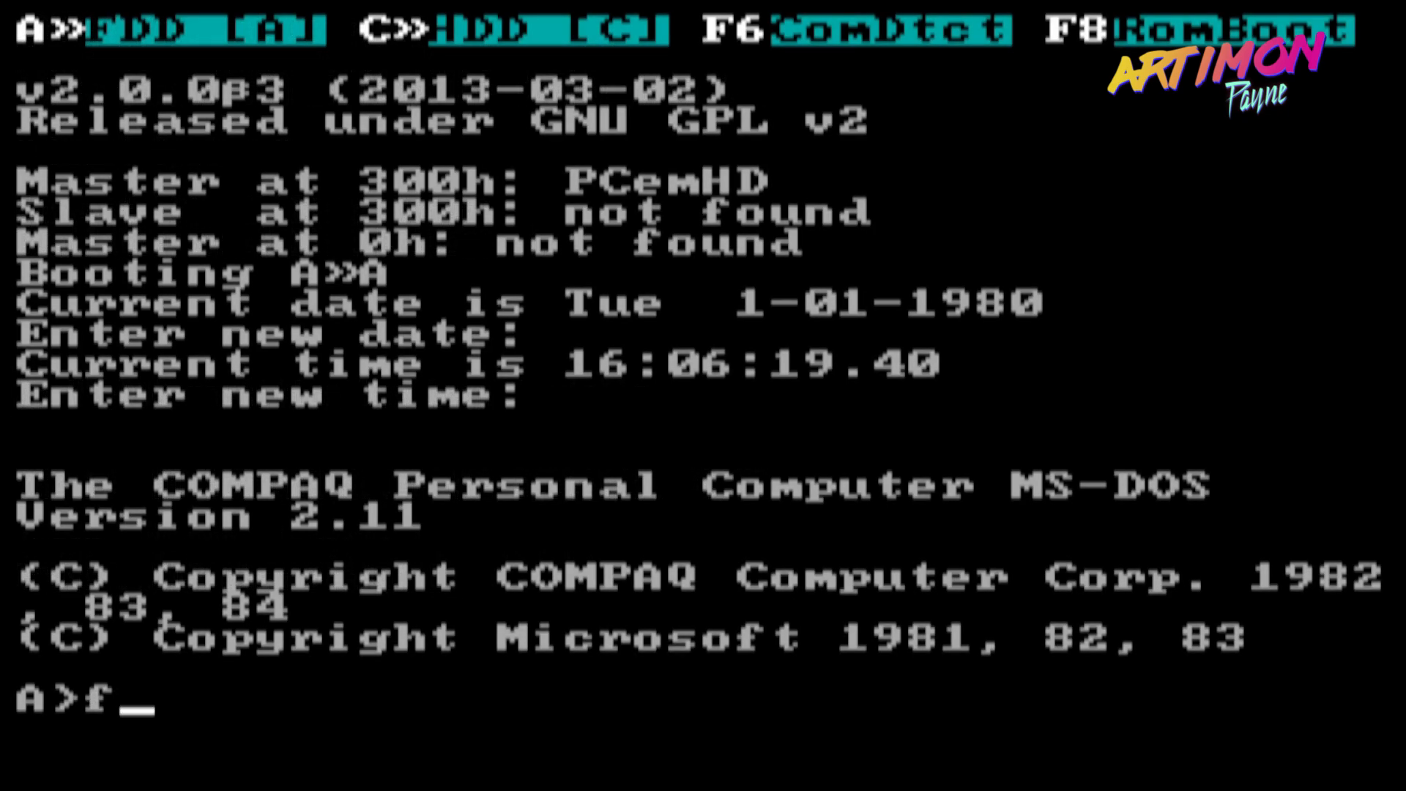
pyautogui.write('ormat C:')
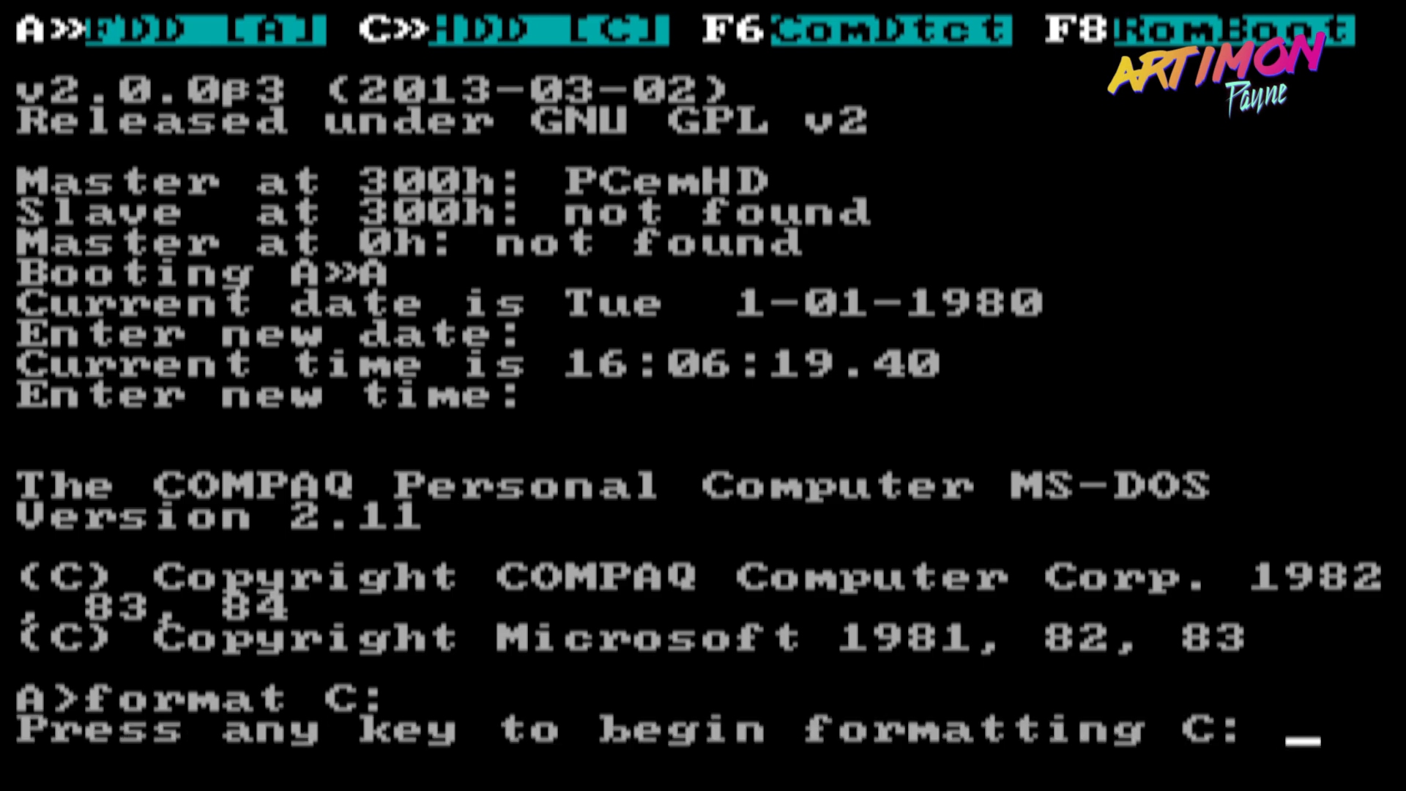
pyautogui.press('Return')
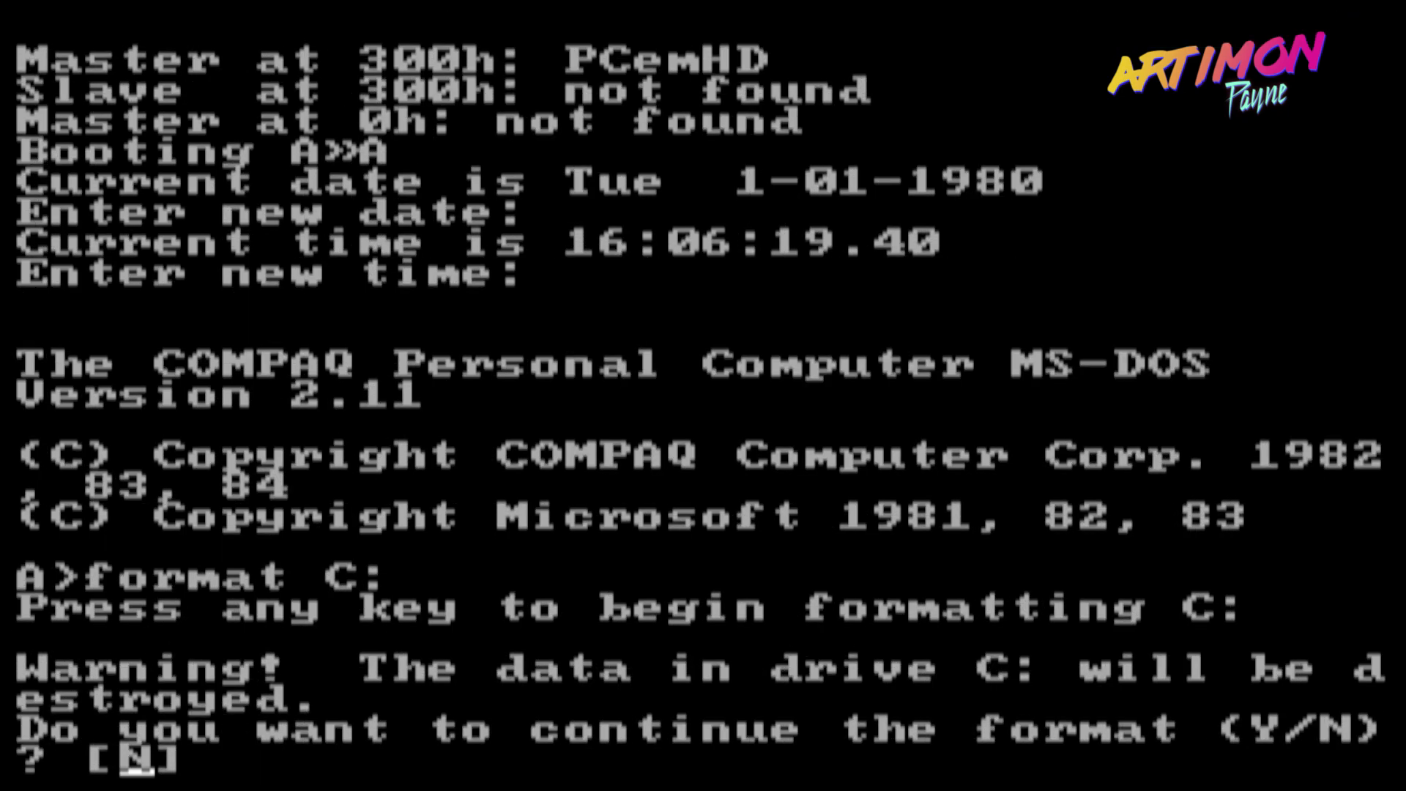
pyautogui.write('y')
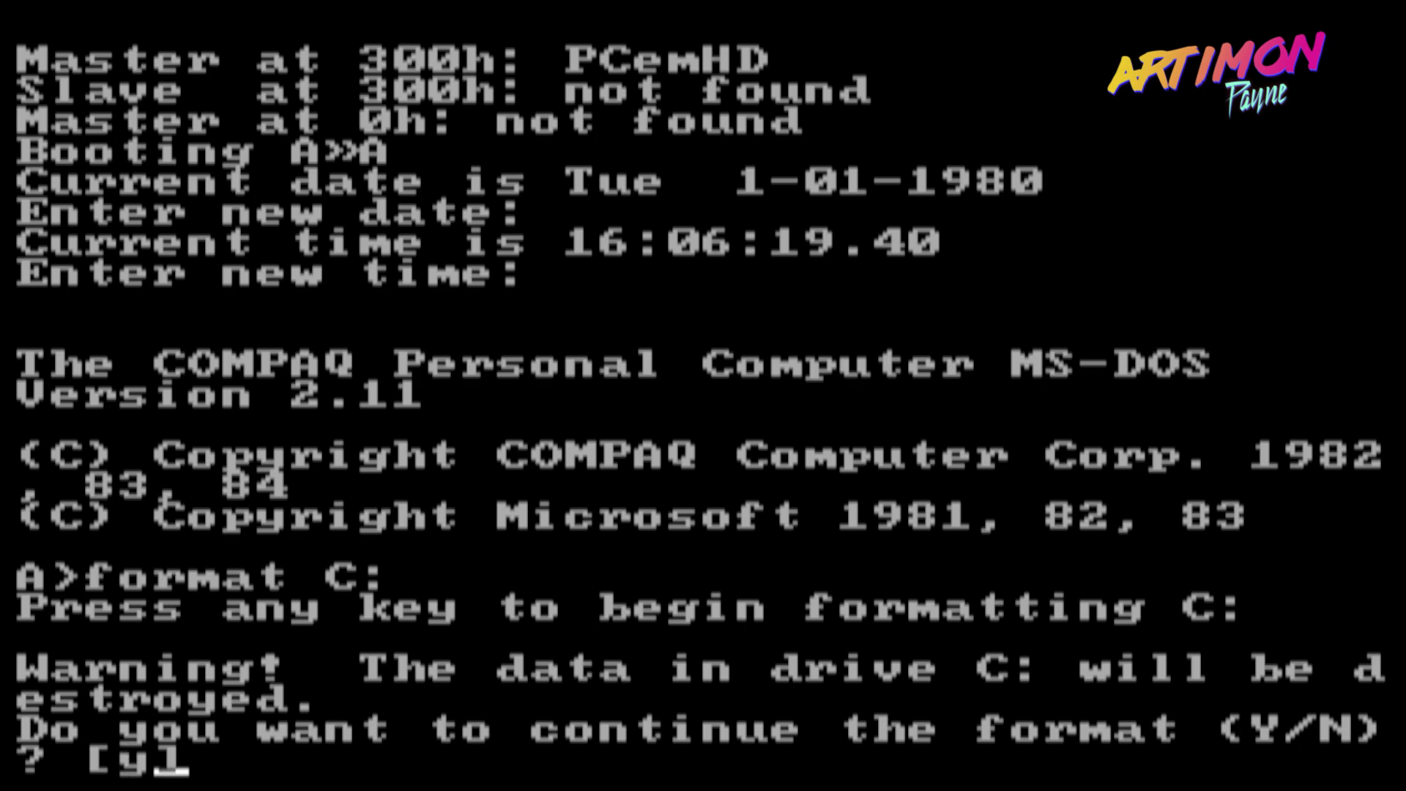
pyautogui.press('Return')
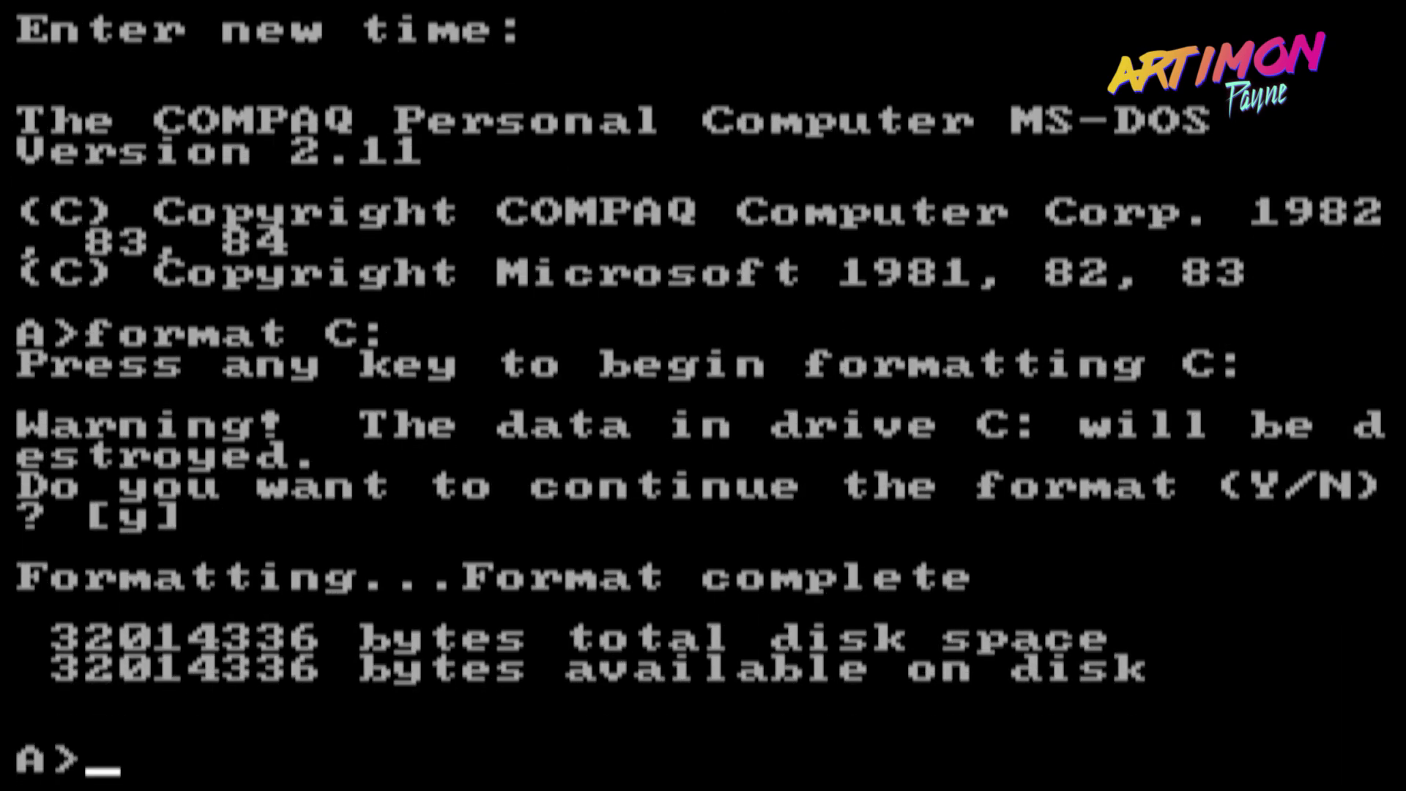
# - Transfer the MS-DOS system files to drive C: with the sys command
pyautogui.write('sys')
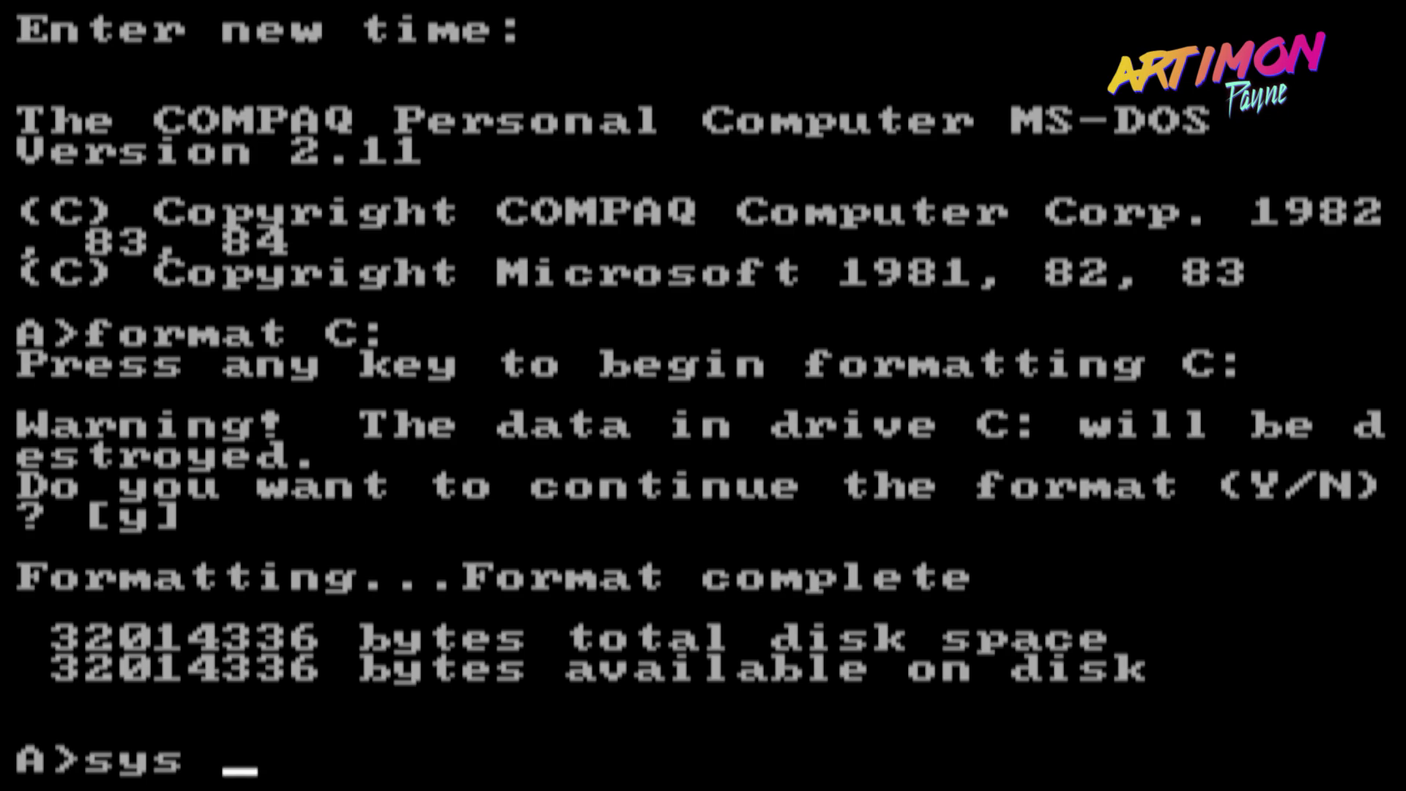
pyautogui.write(' C:')
pyautogui.press('Return')
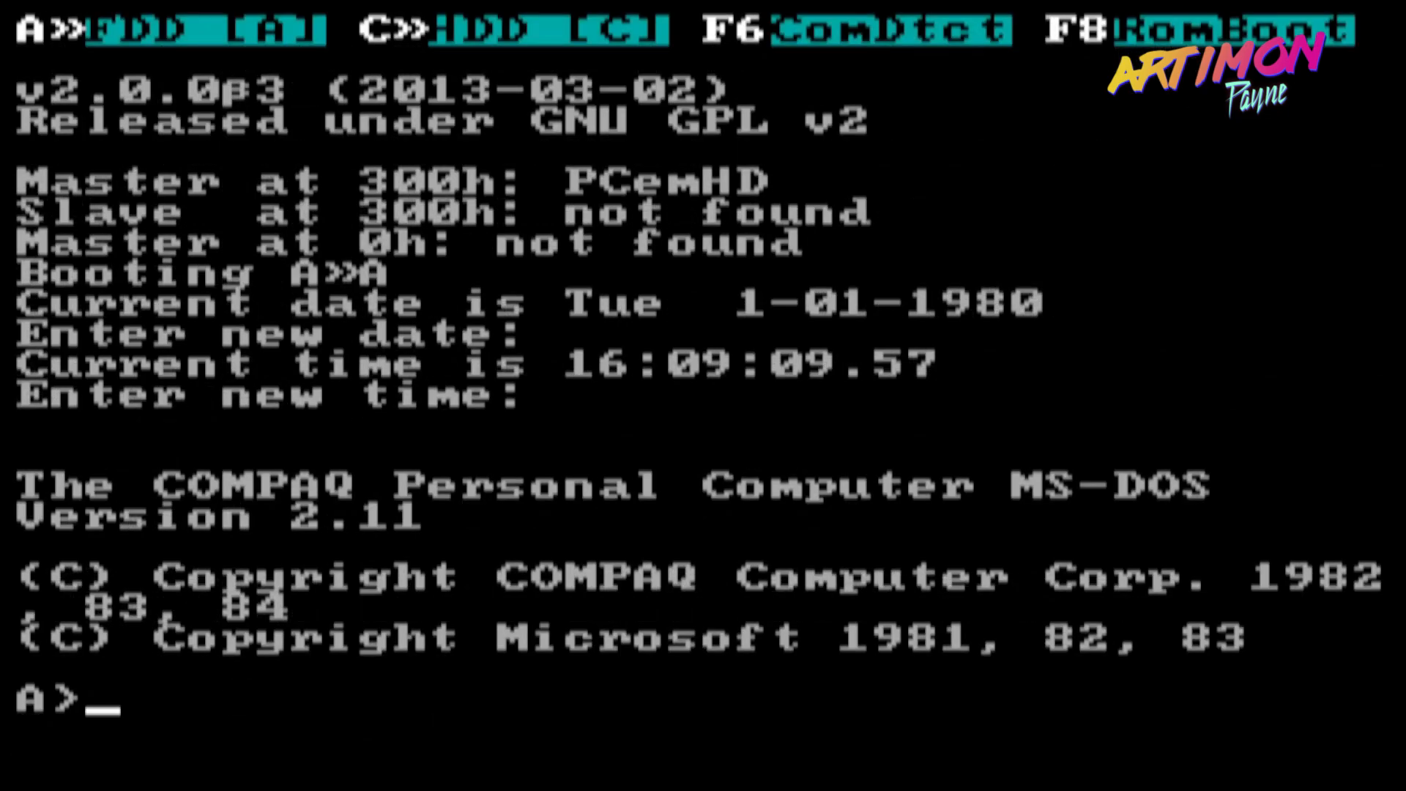
# - Copy install.bat from the floppy in drive A: to drive C:
pyautogui.write('cop')
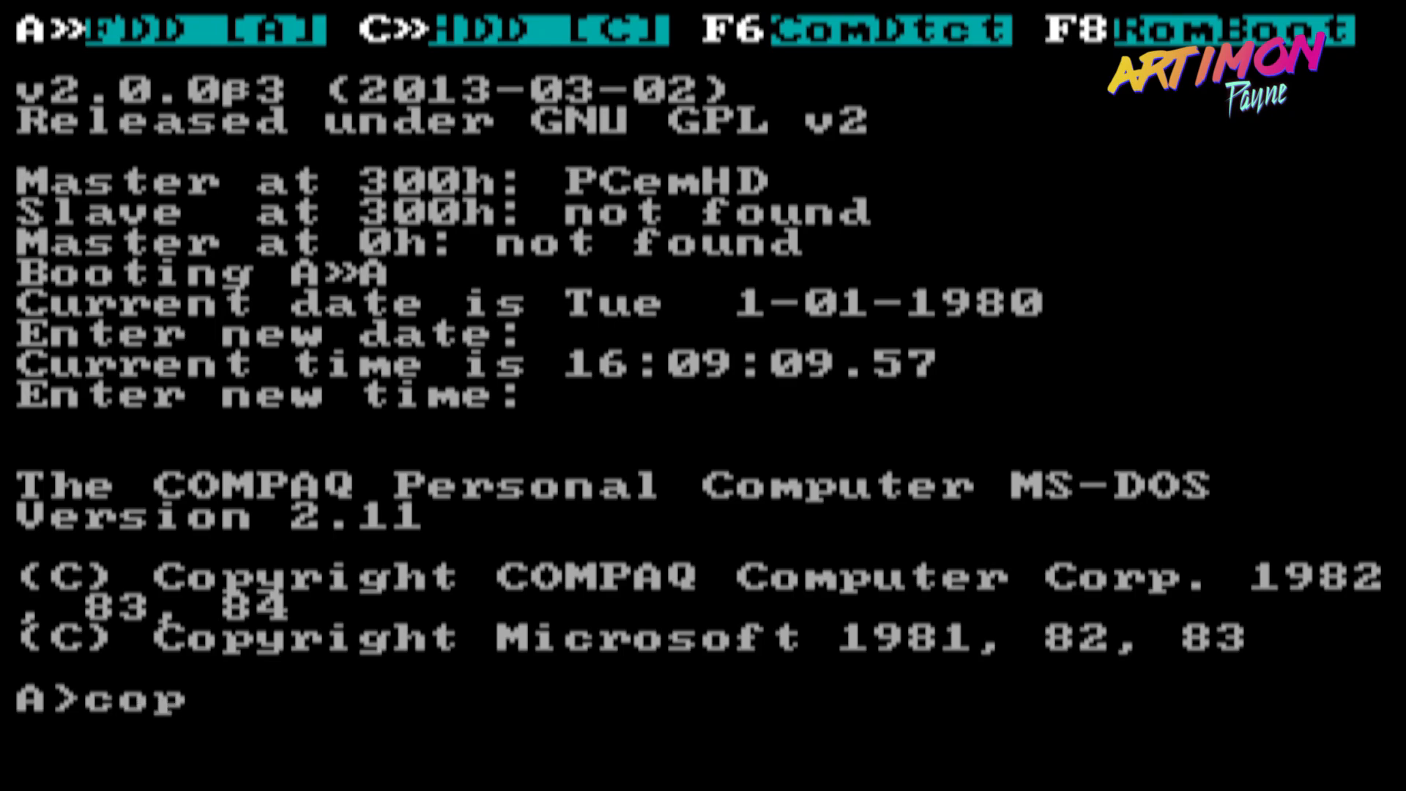
pyautogui.write('y ins')
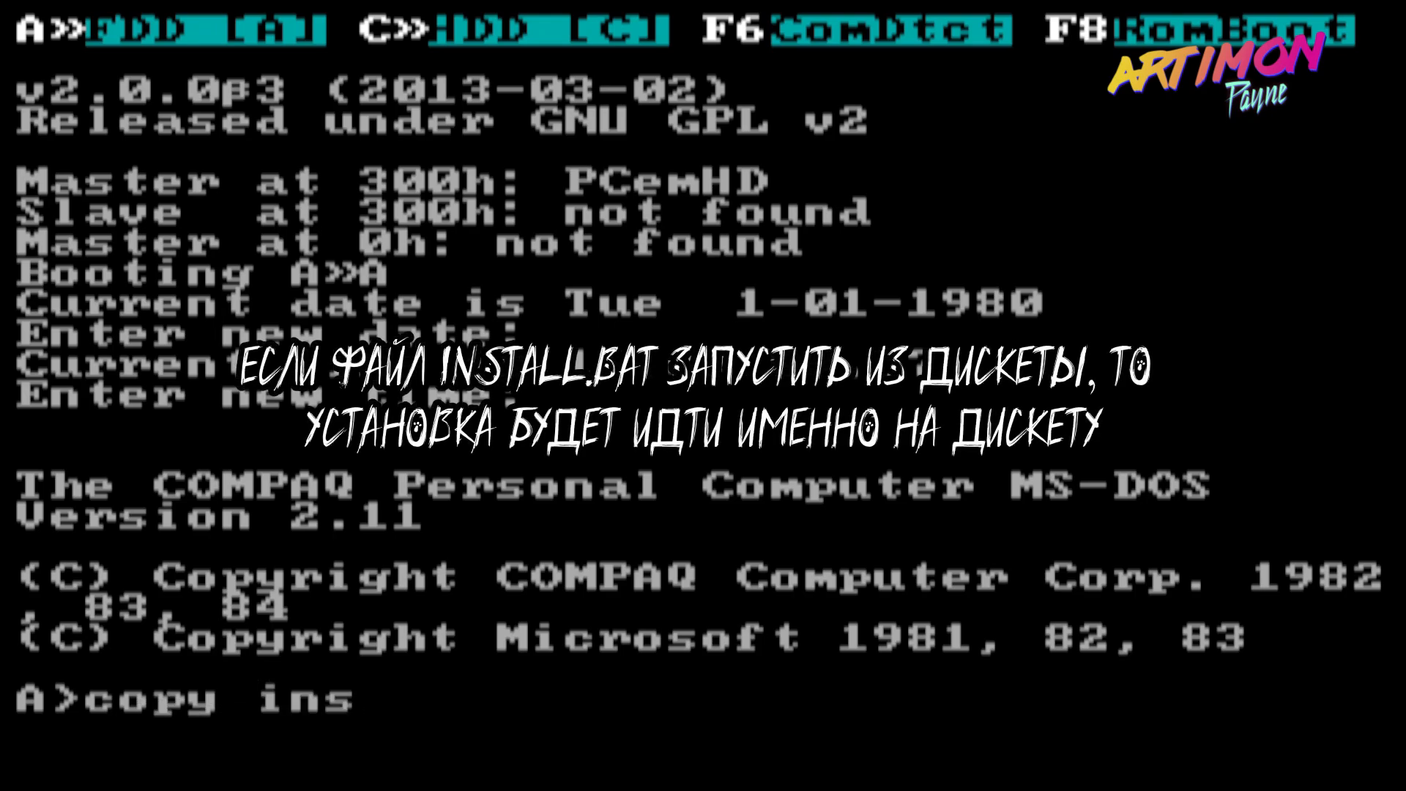
pyautogui.write('tall.ba')
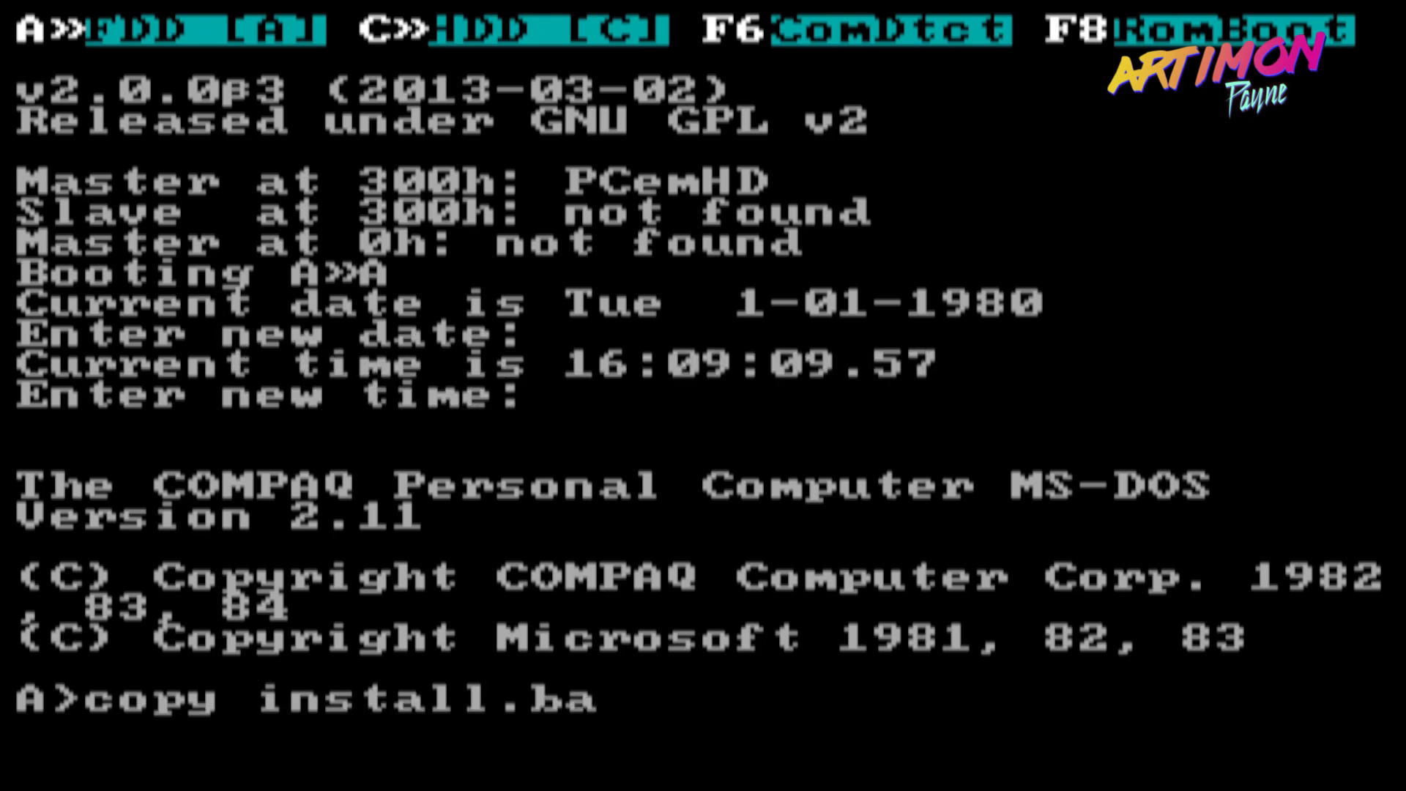
pyautogui.write('t C:')
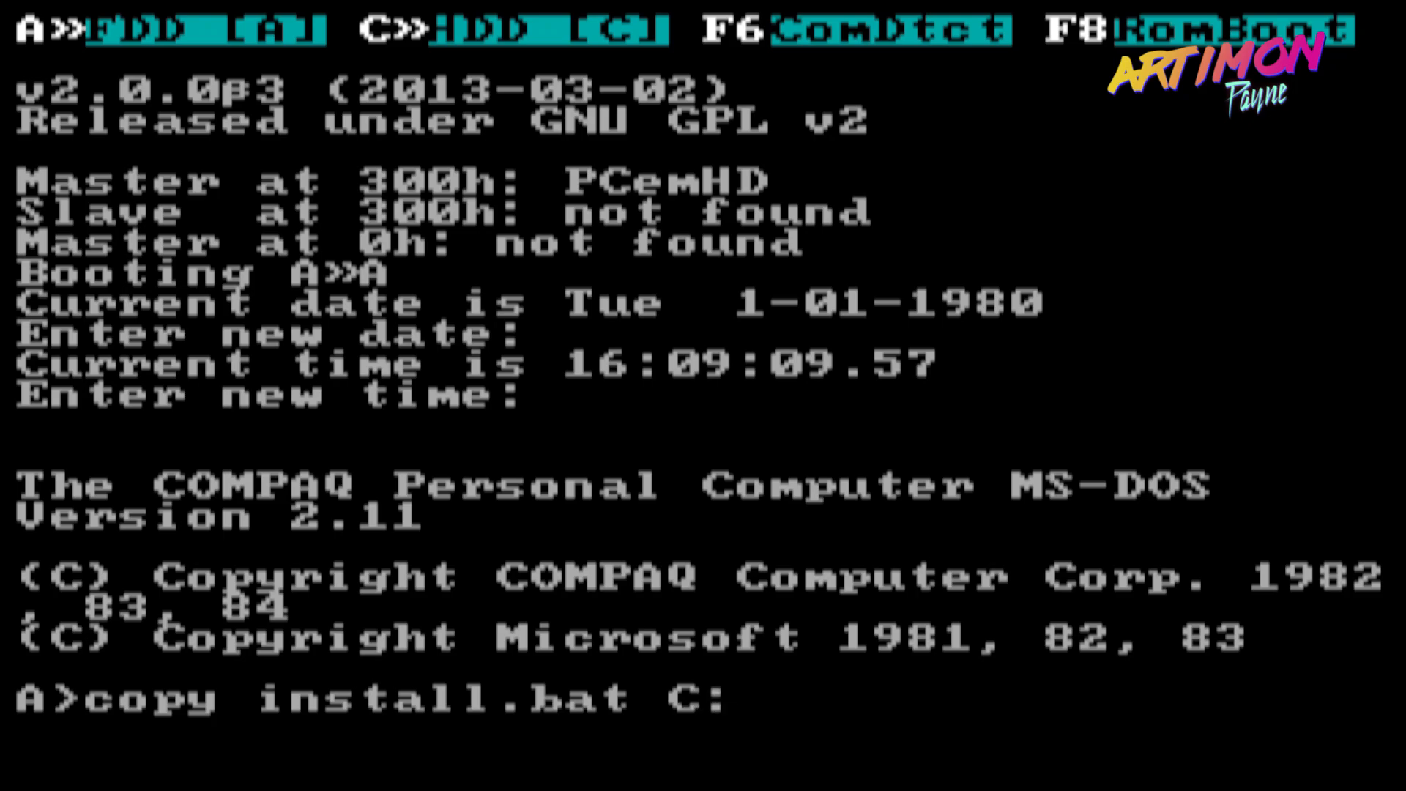
pyautogui.press('Return')
# - Switch to drive C: and run install.bat from there
pyautogui.write('C:')
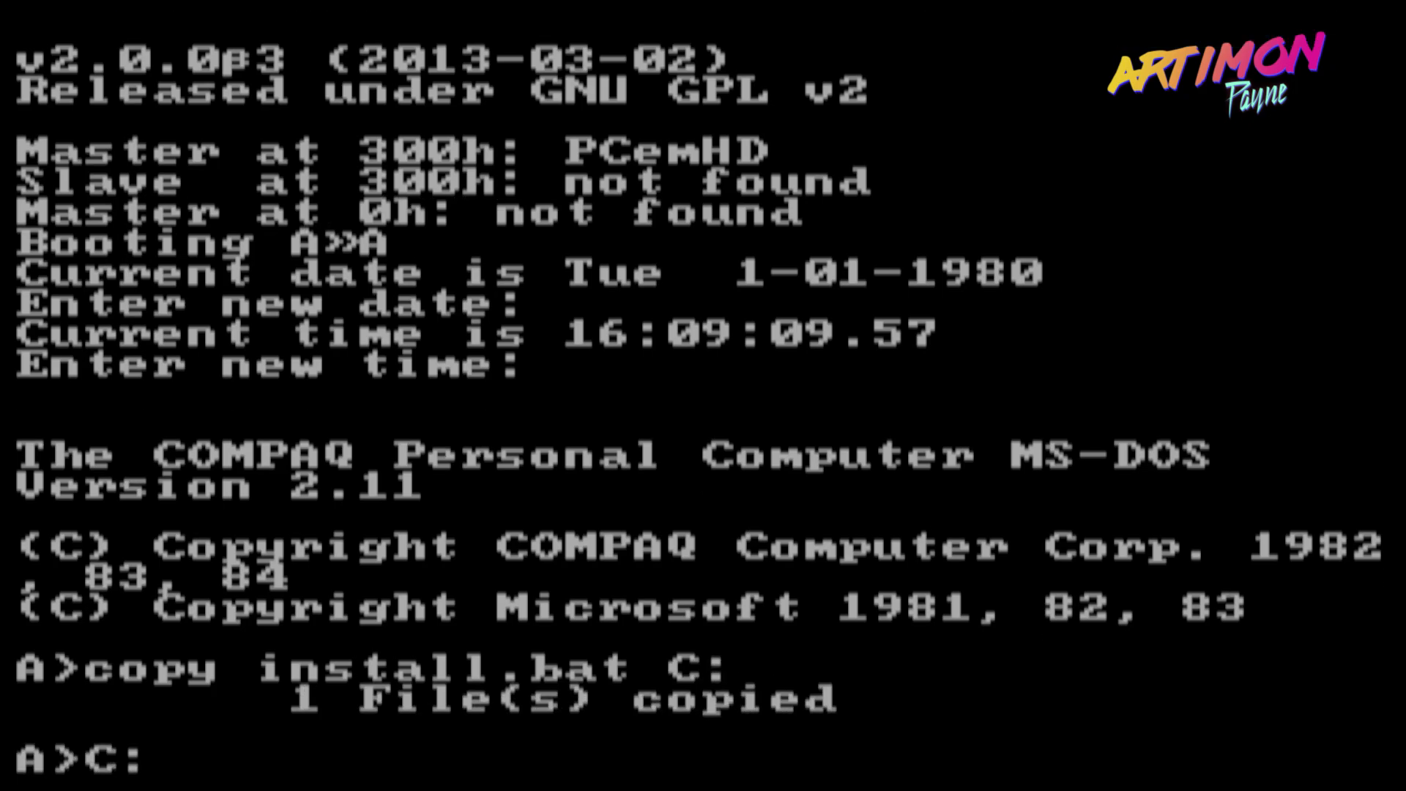
pyautogui.press('Return')
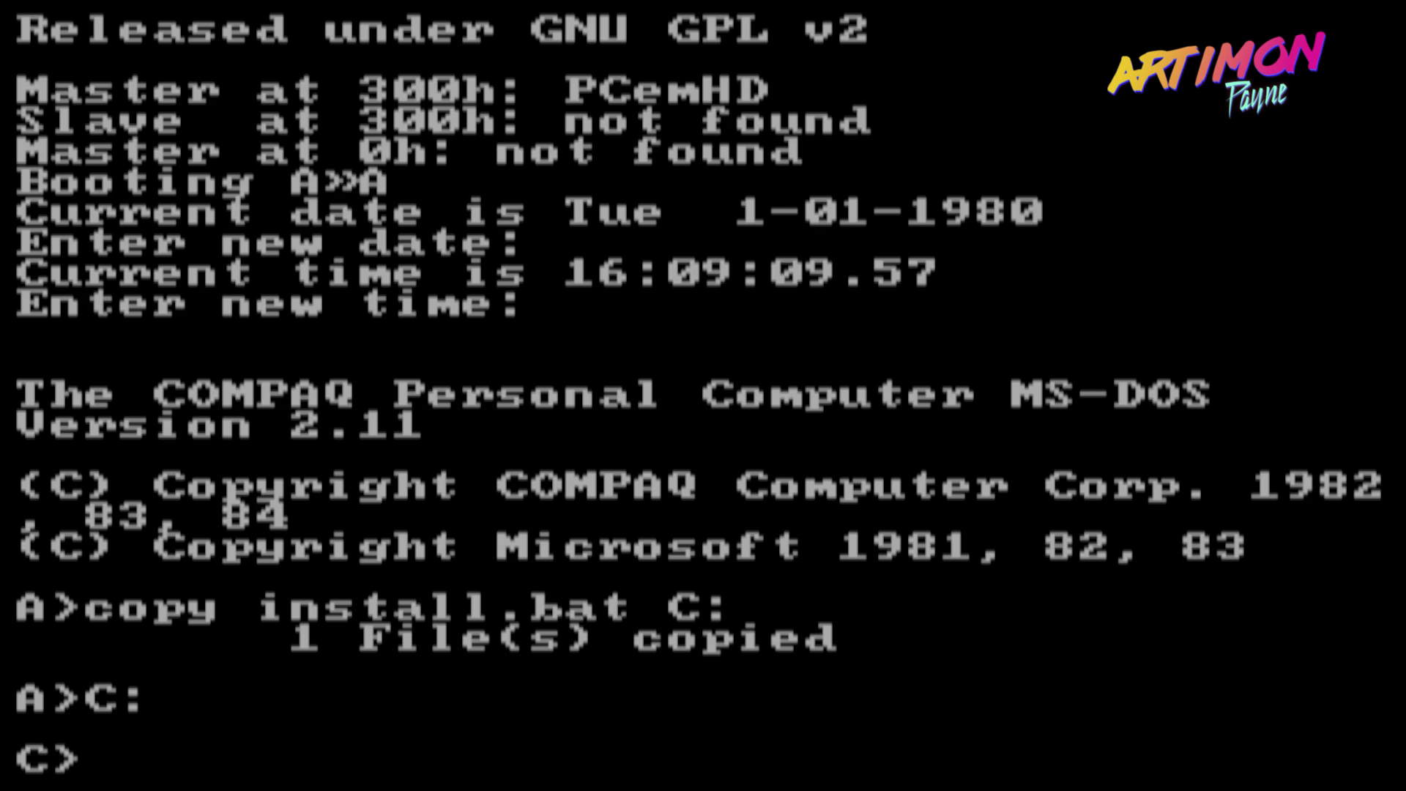
pyautogui.write('insta')
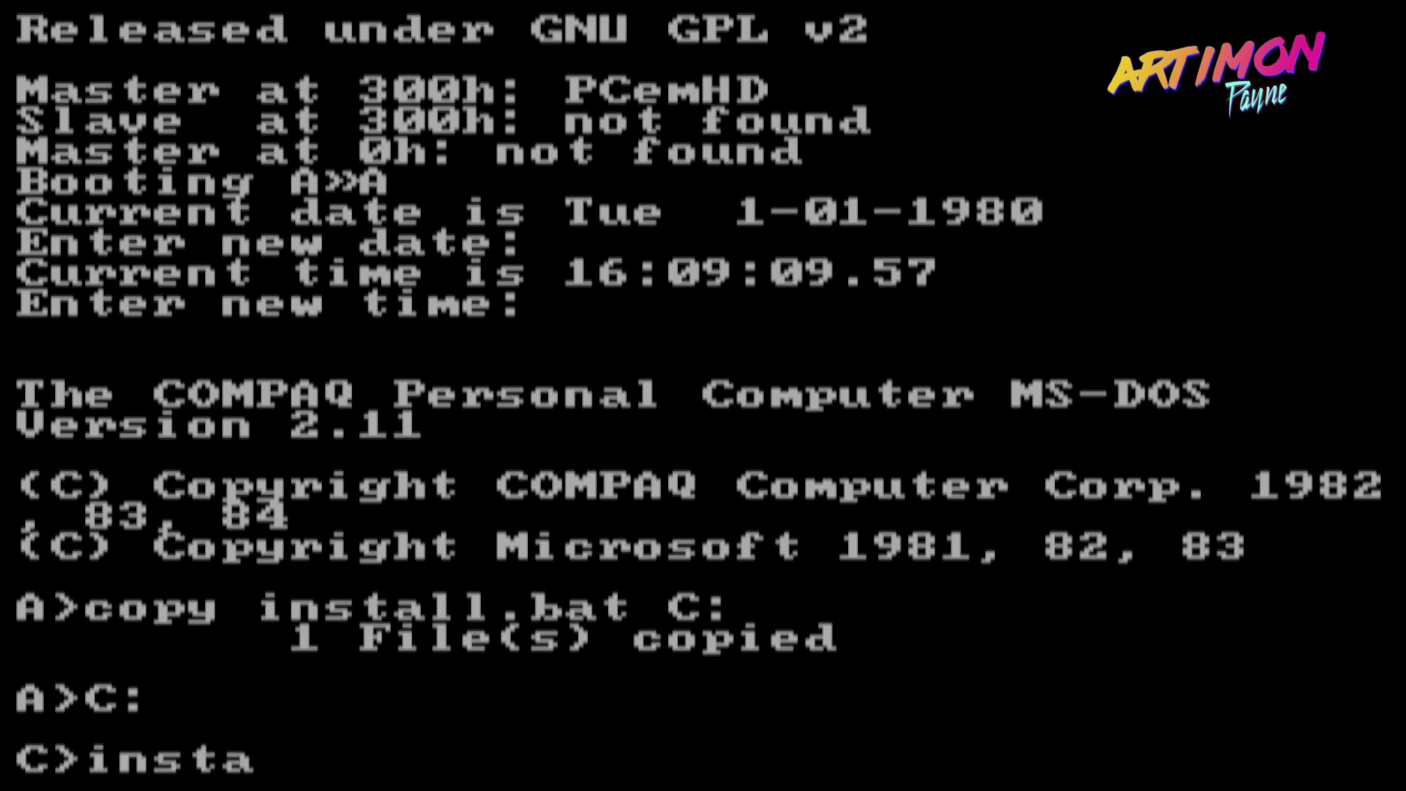
pyautogui.write('ll.bat')
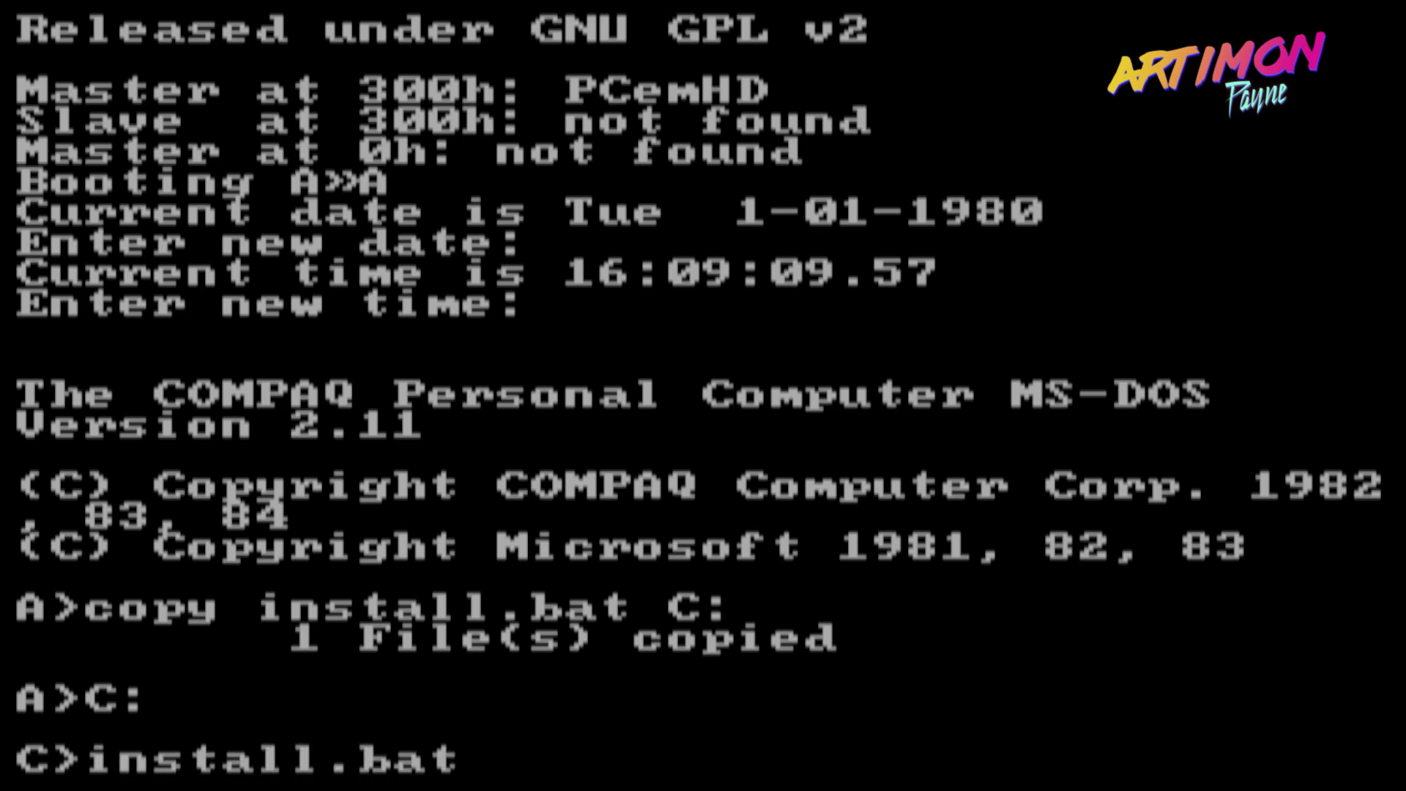
pyautogui.press('Return')
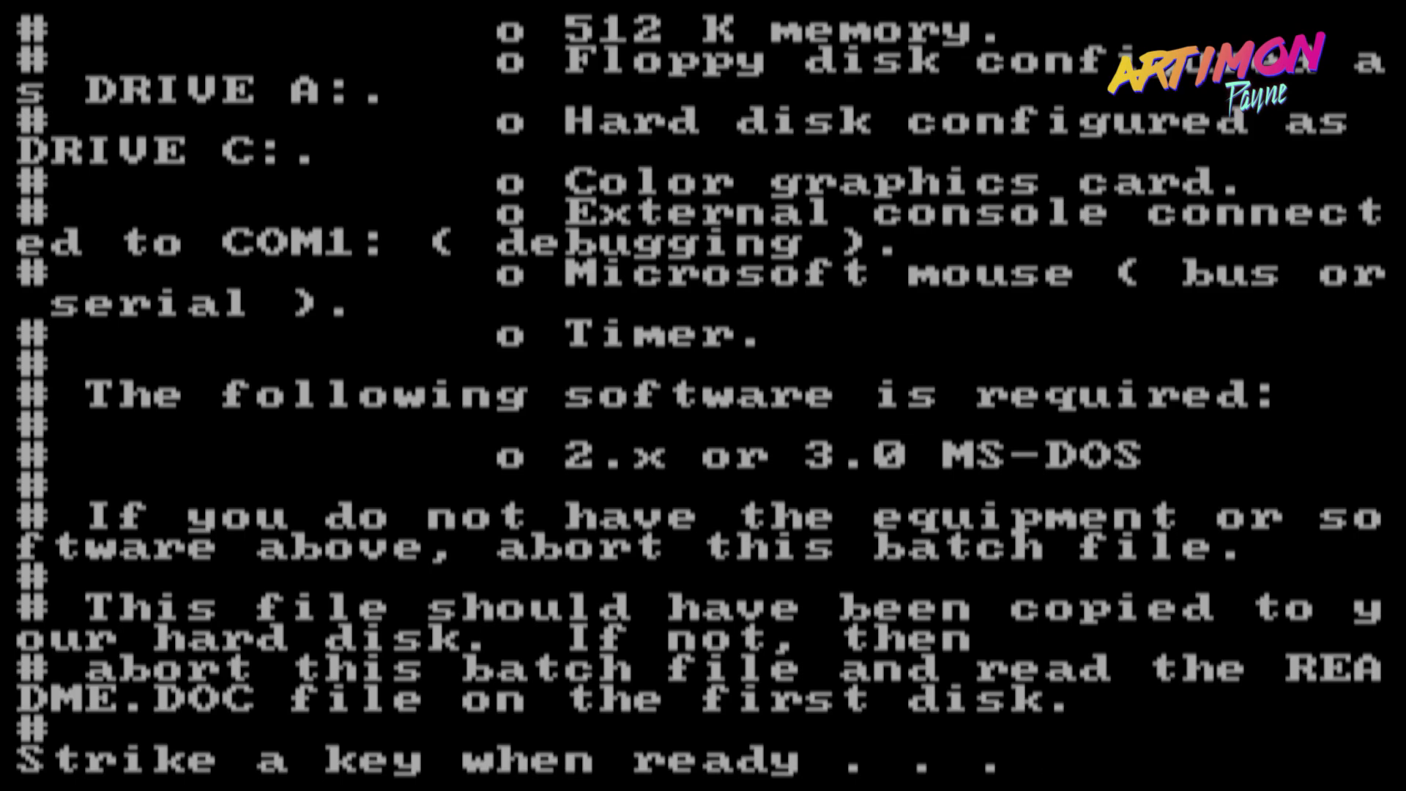
# - Continue the Windows installation into the default c:\windows directory and agree to erase all files from \lib
pyautogui.press('Return')
pyautogui.press('Return')
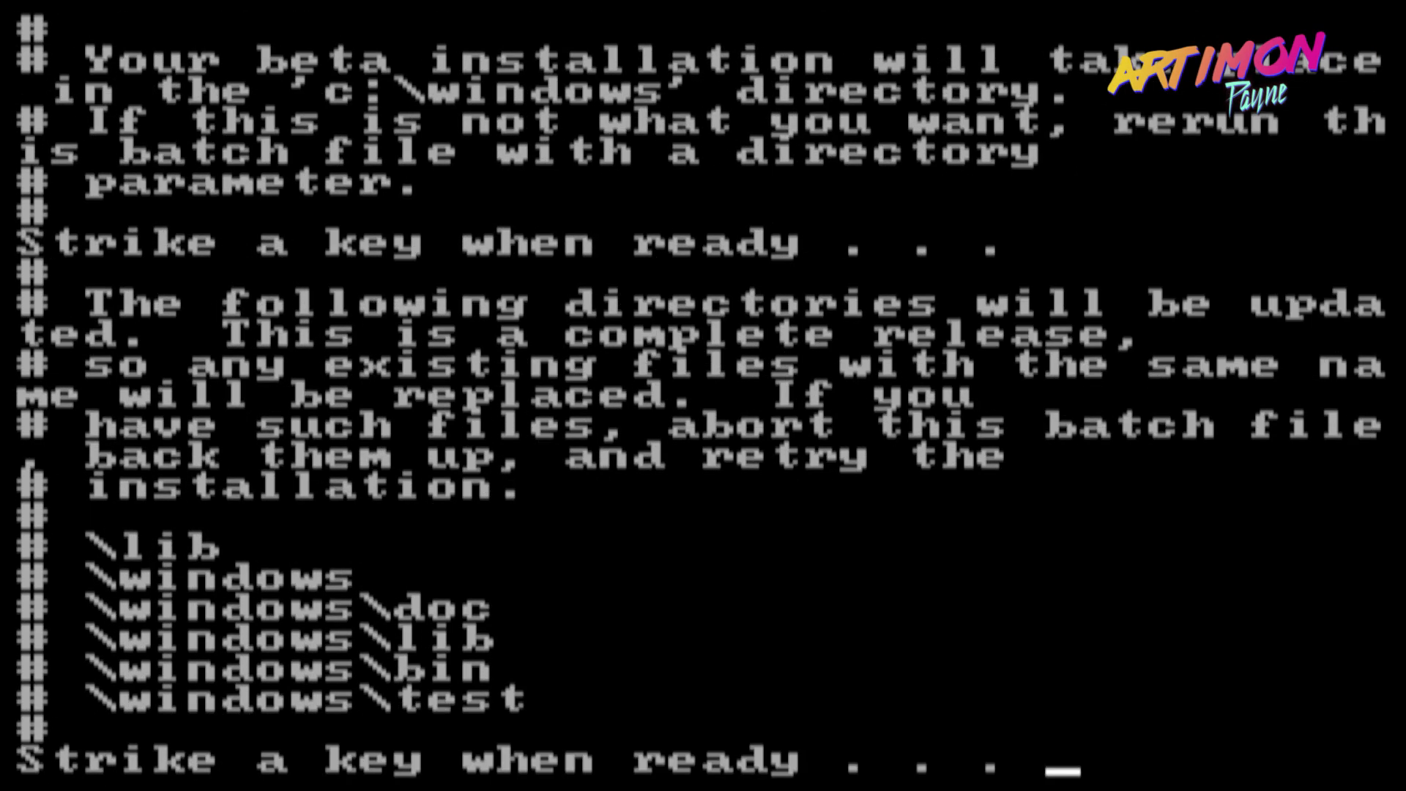
pyautogui.press('Return')
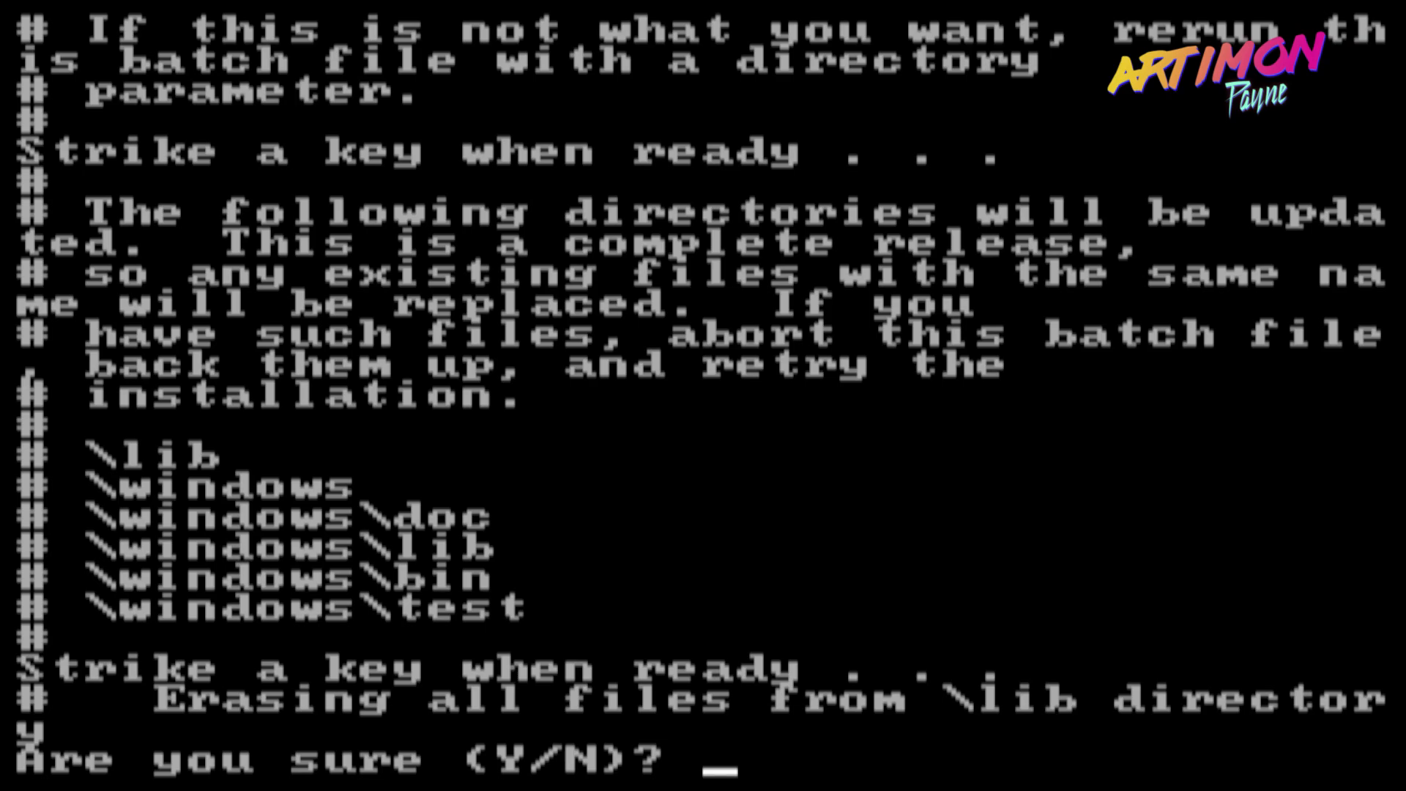
pyautogui.write('y')
pyautogui.press('Return')
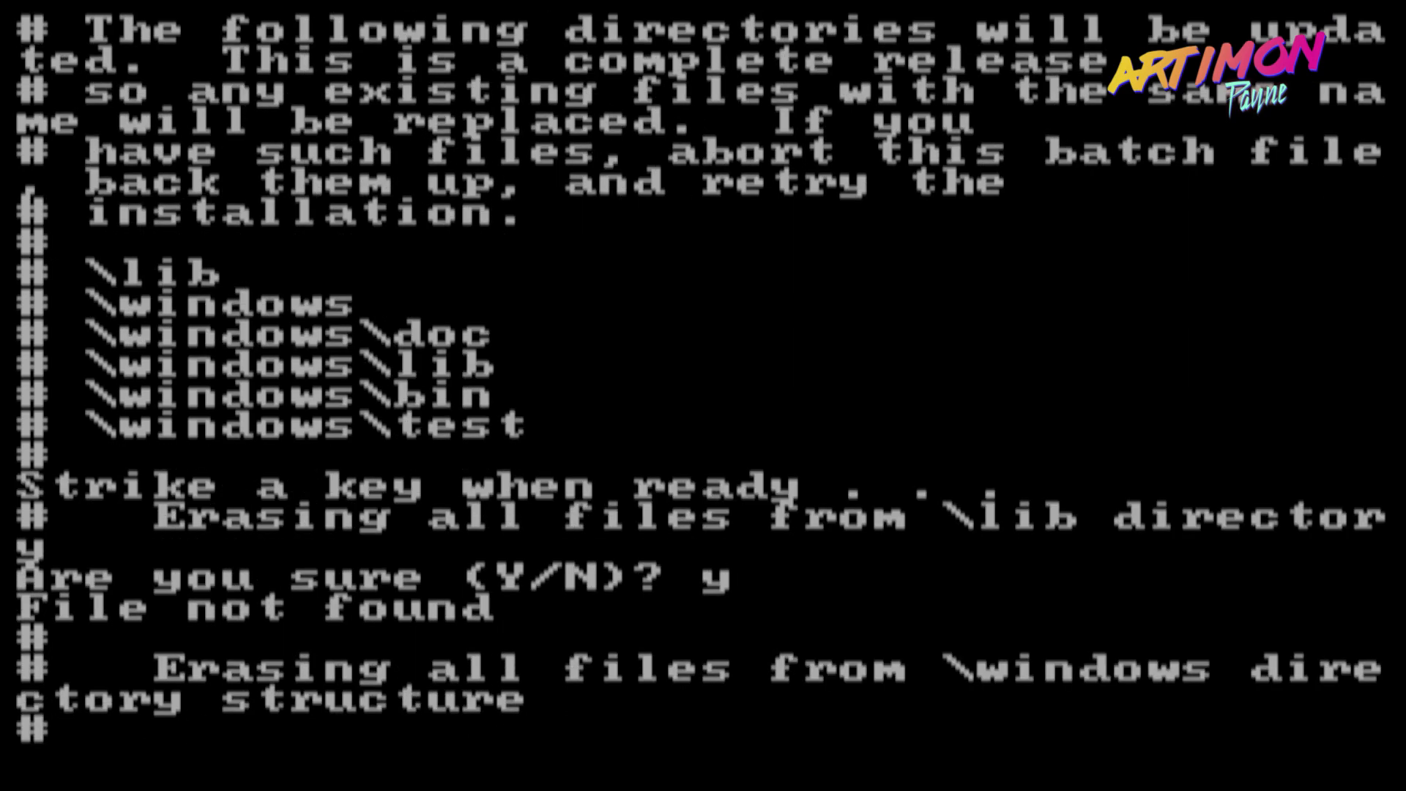
# - Agree to each erasure of files in the \windows directory structure
pyautogui.write('y')
pyautogui.press('Return')
pyautogui.write('y')
pyautogui.press('Return')
pyautogui.write('y')
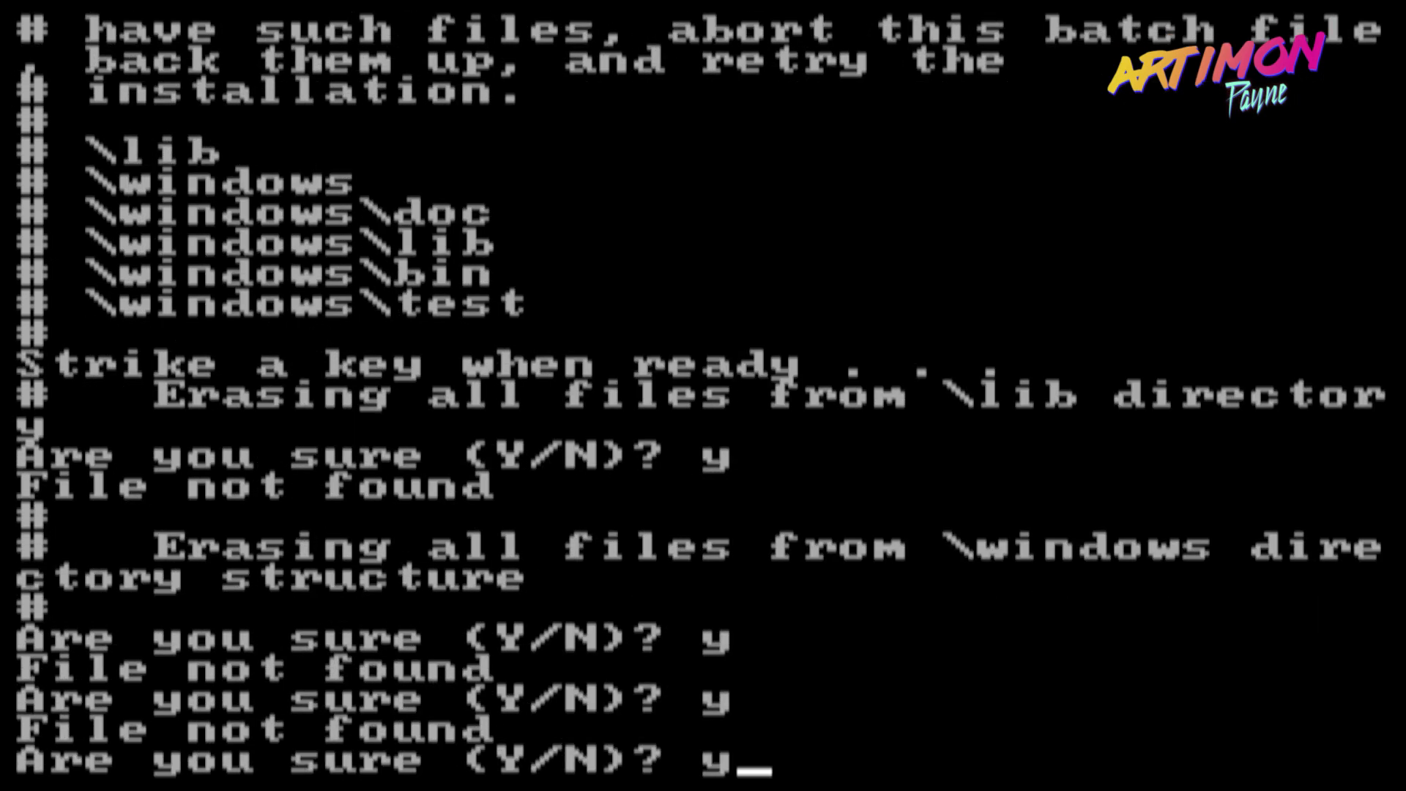
pyautogui.press('Return')
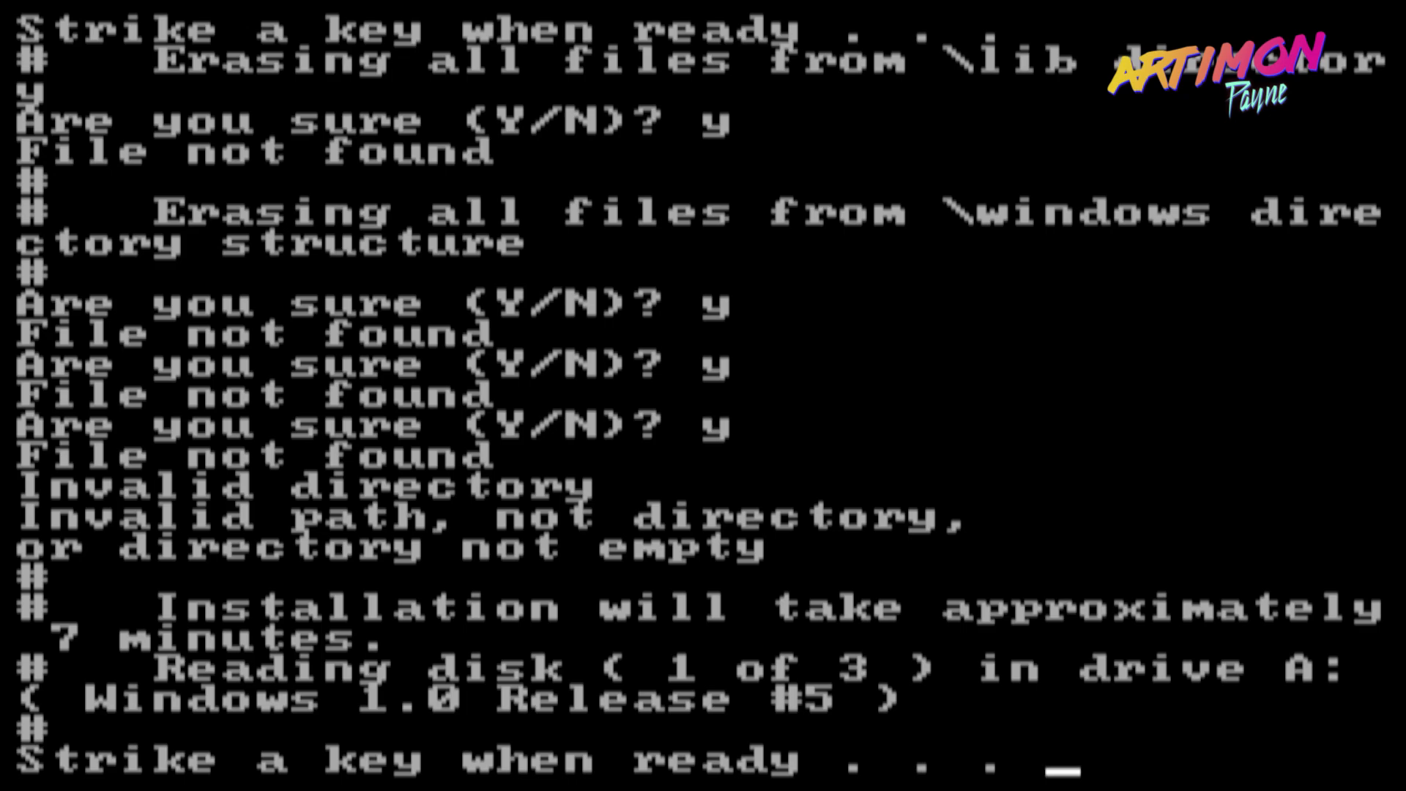
# - Install the files from Windows 1.0 Release #5 disks 1 to 3 and let the installer change the PATH
pyautogui.press('Return')
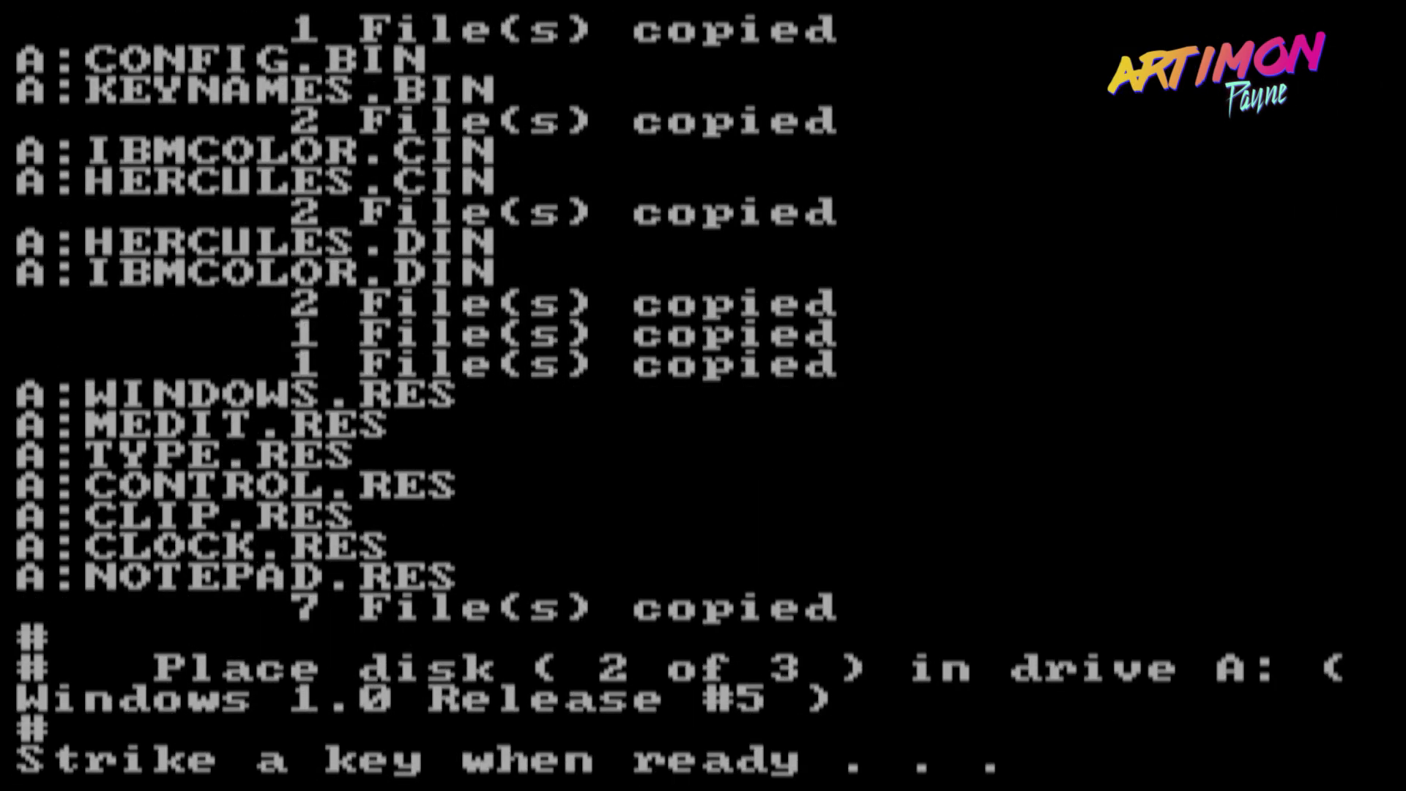
pyautogui.press('Return')
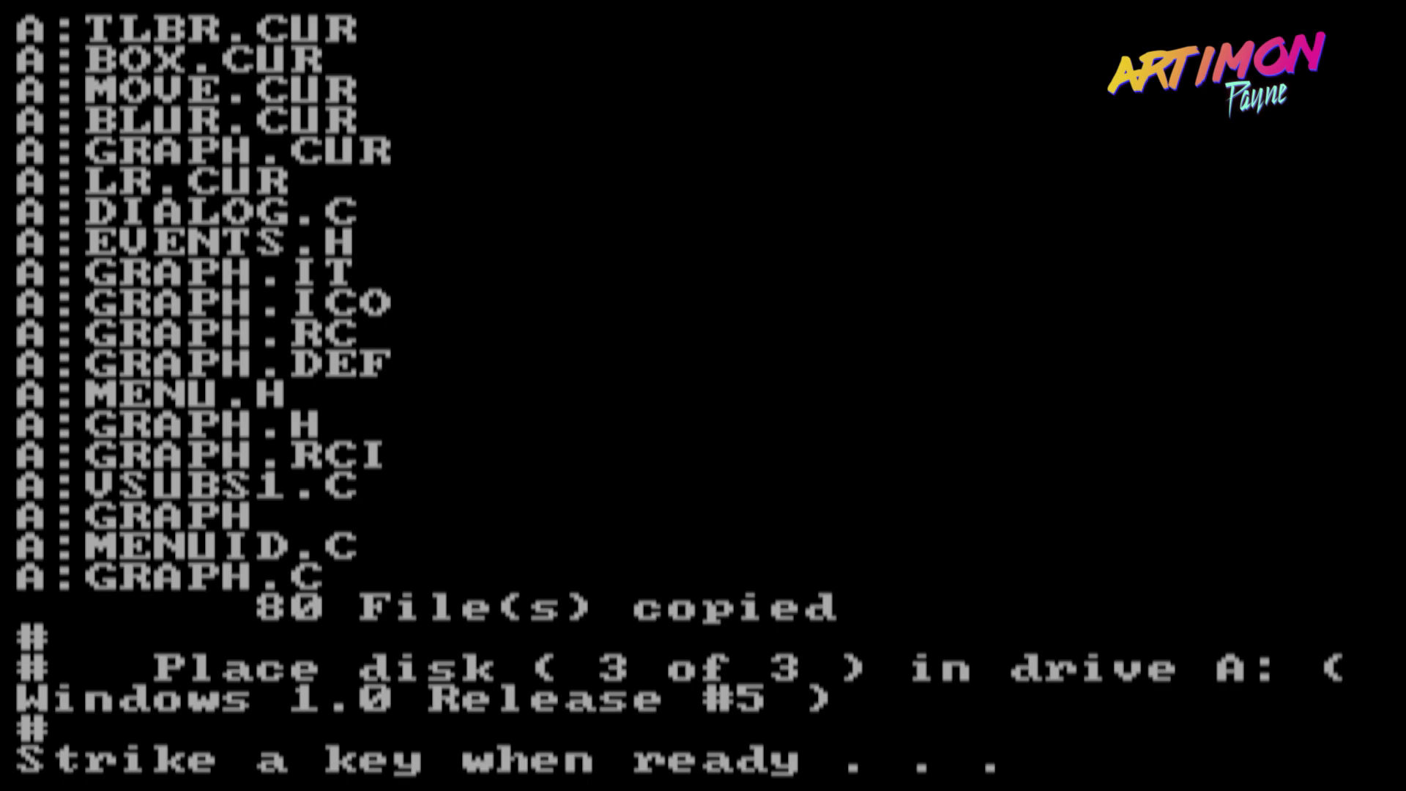
pyautogui.press('Return')
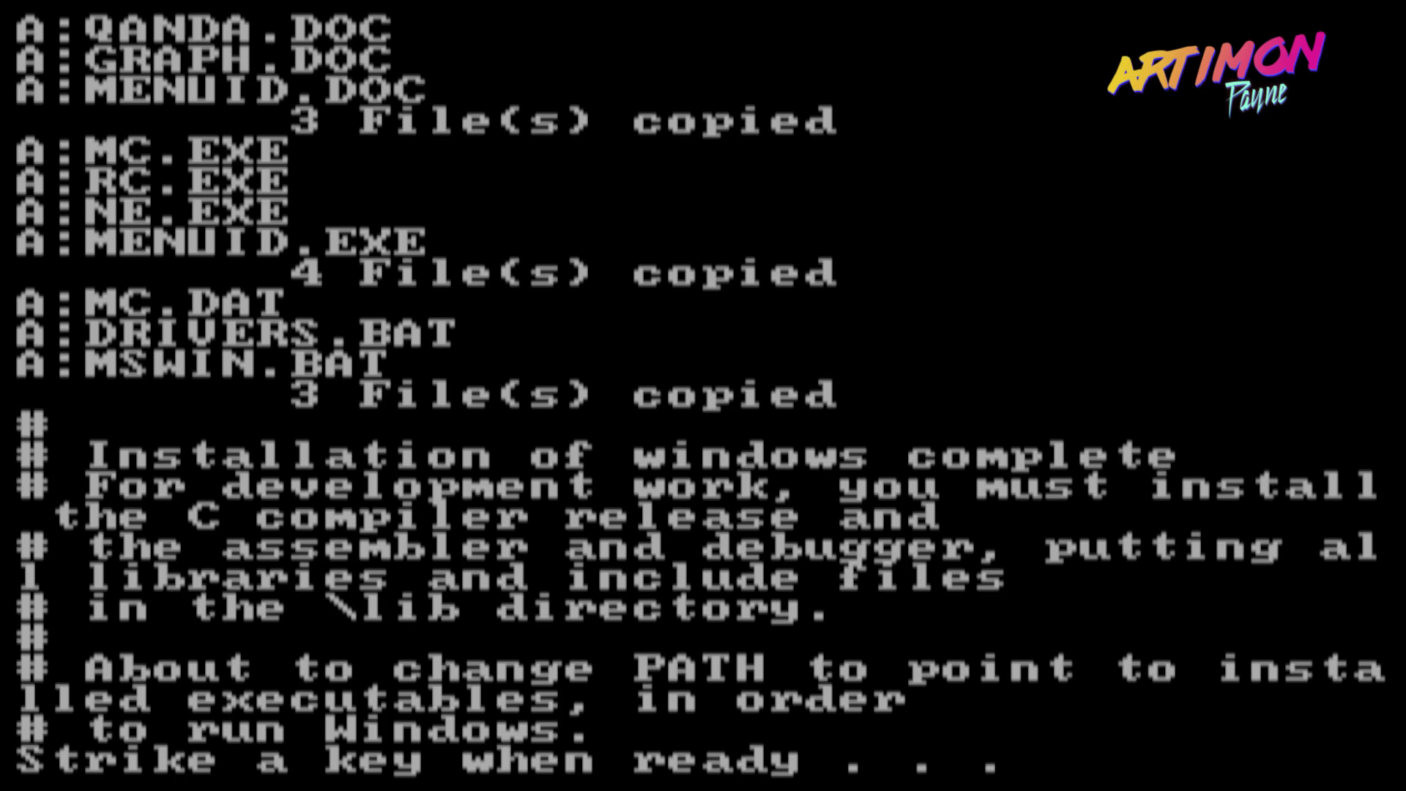
pyautogui.press('Return')
# - Start Windows with the mswin command
pyautogui.write('ms')
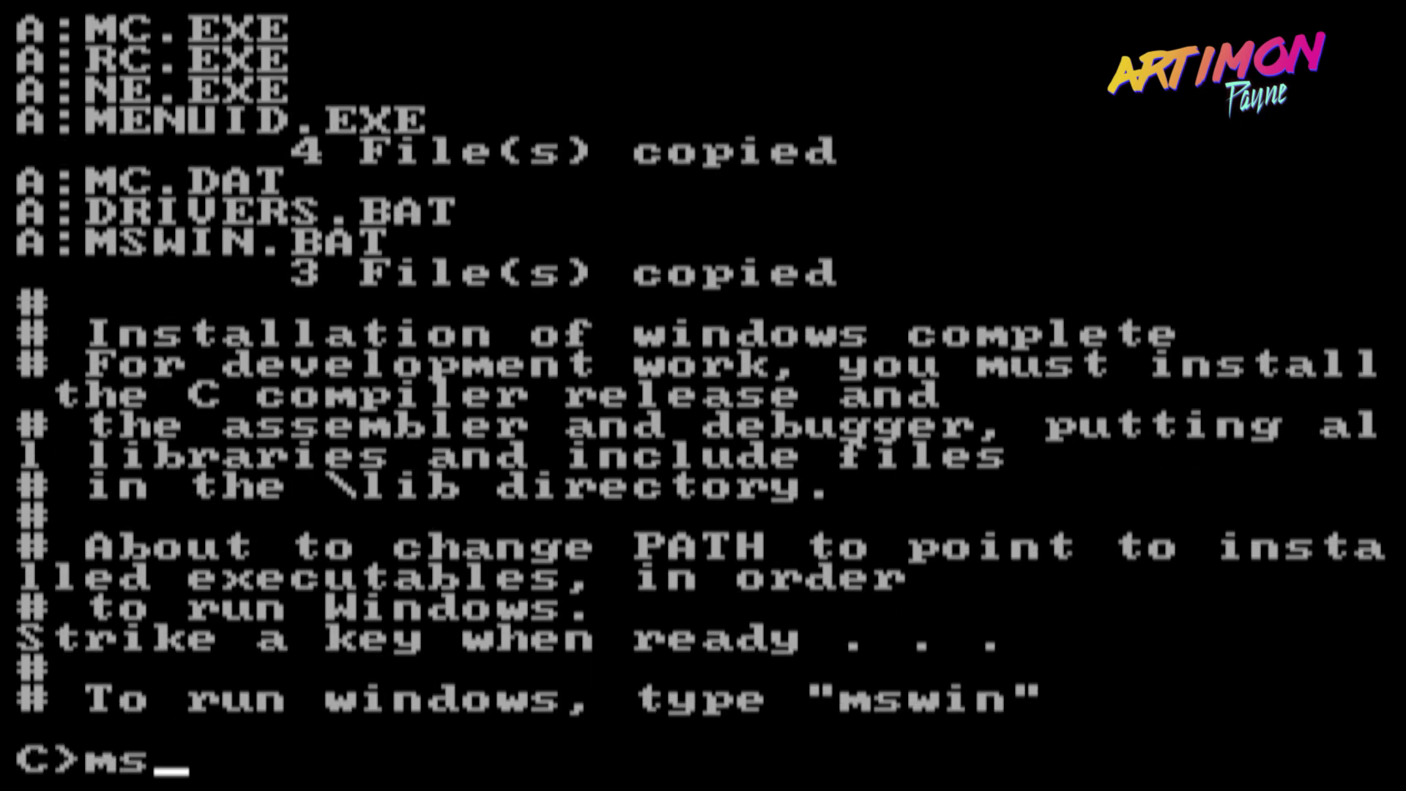
pyautogui.write('win')
pyautogui.press('Return')
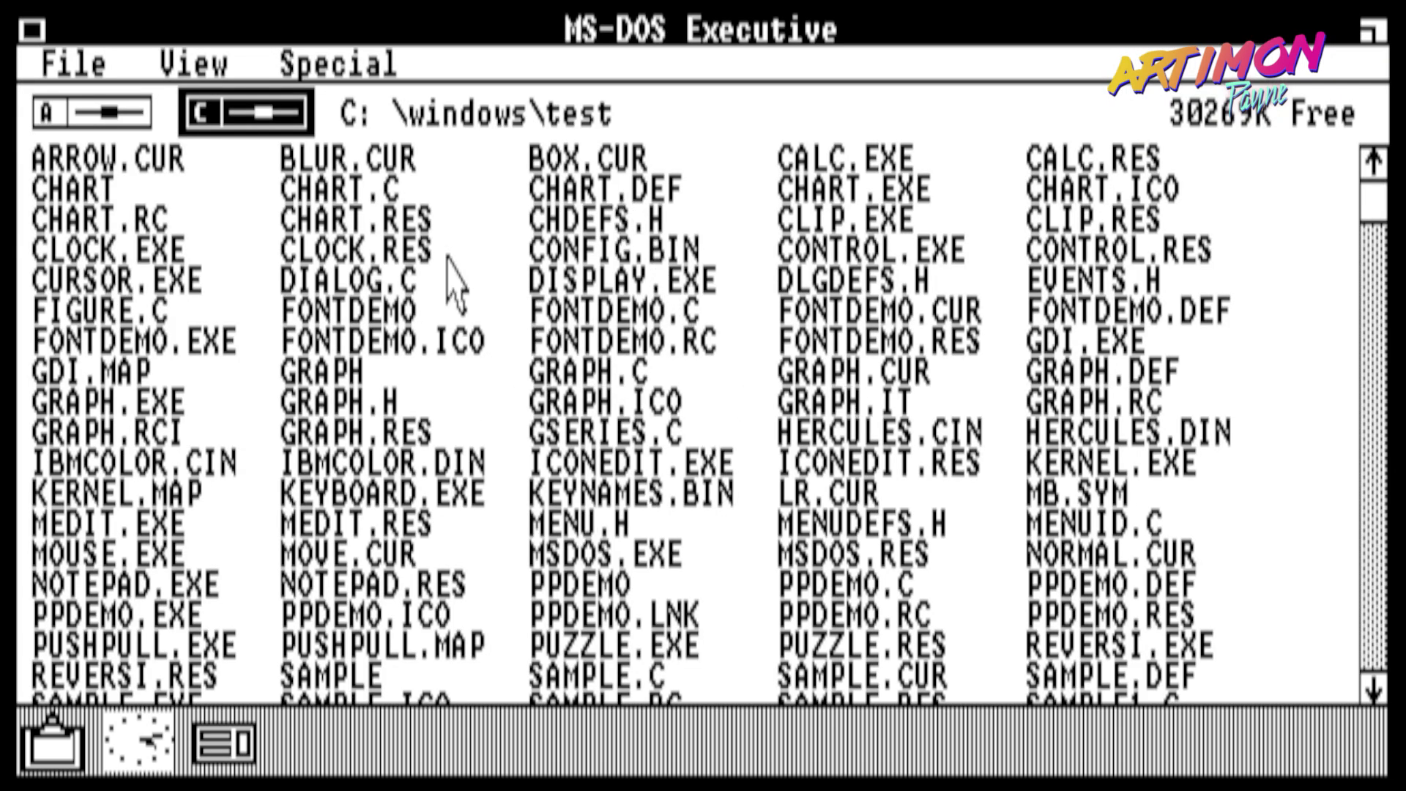
pyautogui.click(79, 59)
pyautogui.moveTo(82, 66); pyautogui.dragTo(180, 73)
pyautogui.moveTo(77, 64); pyautogui.dragTo(95, 183)
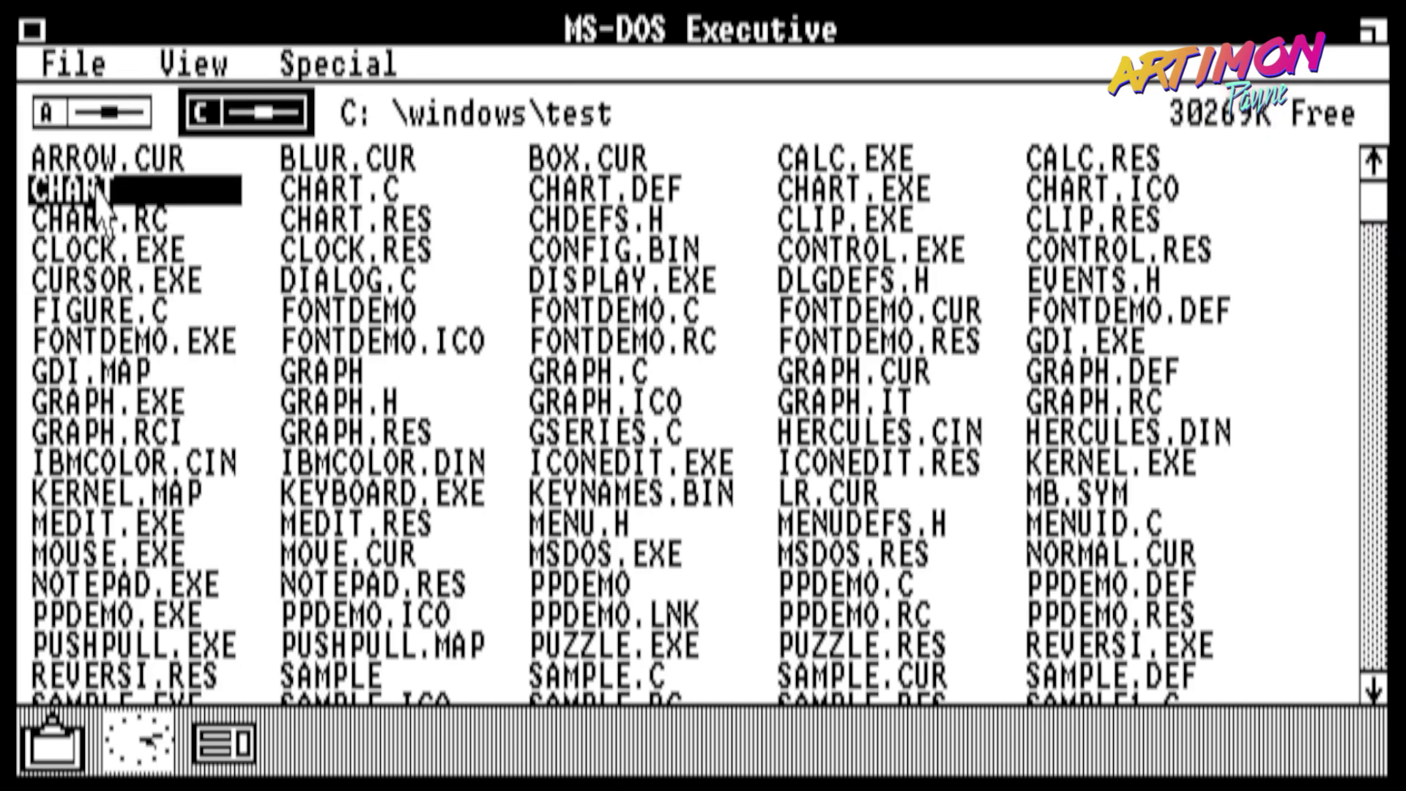
pyautogui.click(377, 506)
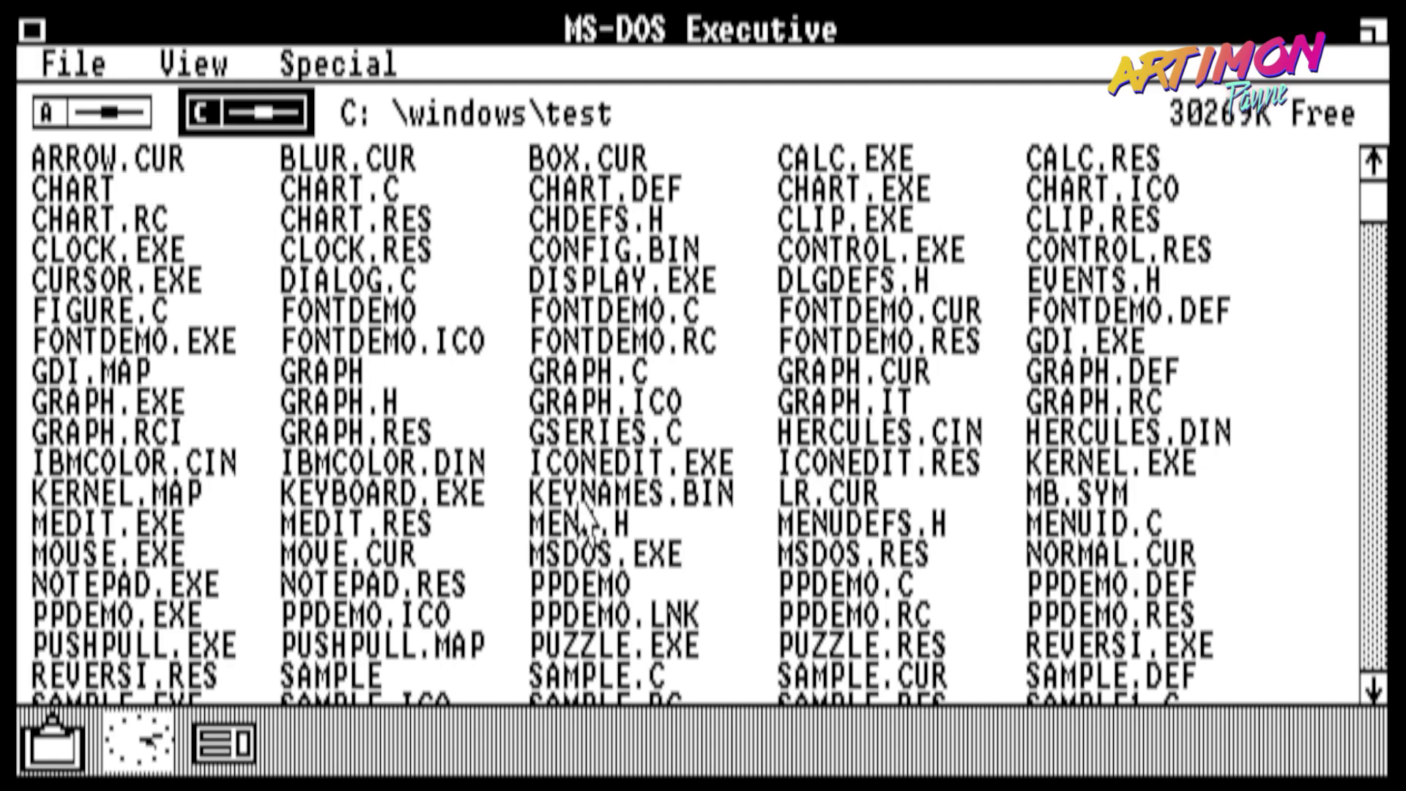
# - Collapse the MS-DOS Executive window to an icon and restore it, and view the end of its file list
pyautogui.doubleClick(578, 468)
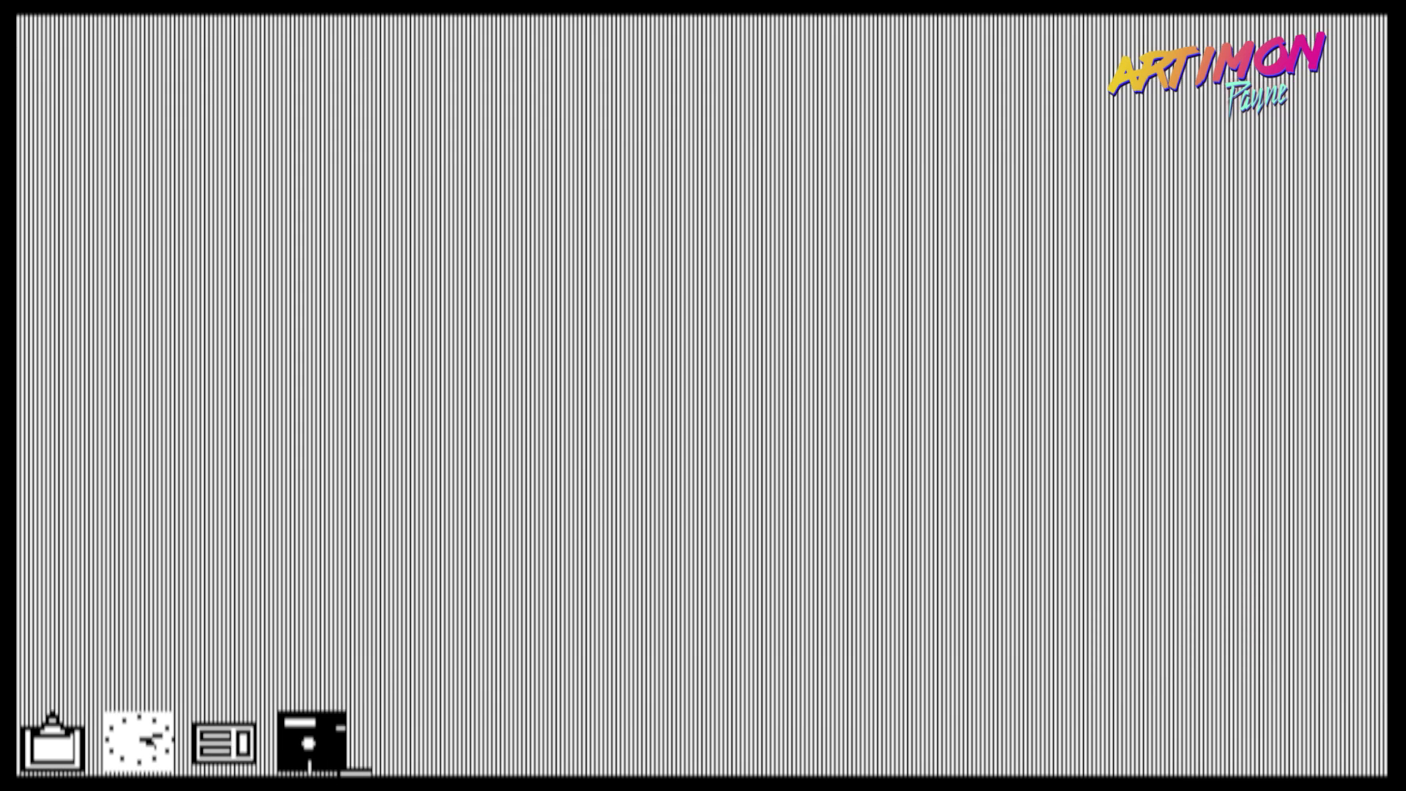
pyautogui.moveTo(322, 739); pyautogui.dragTo(344, 742)
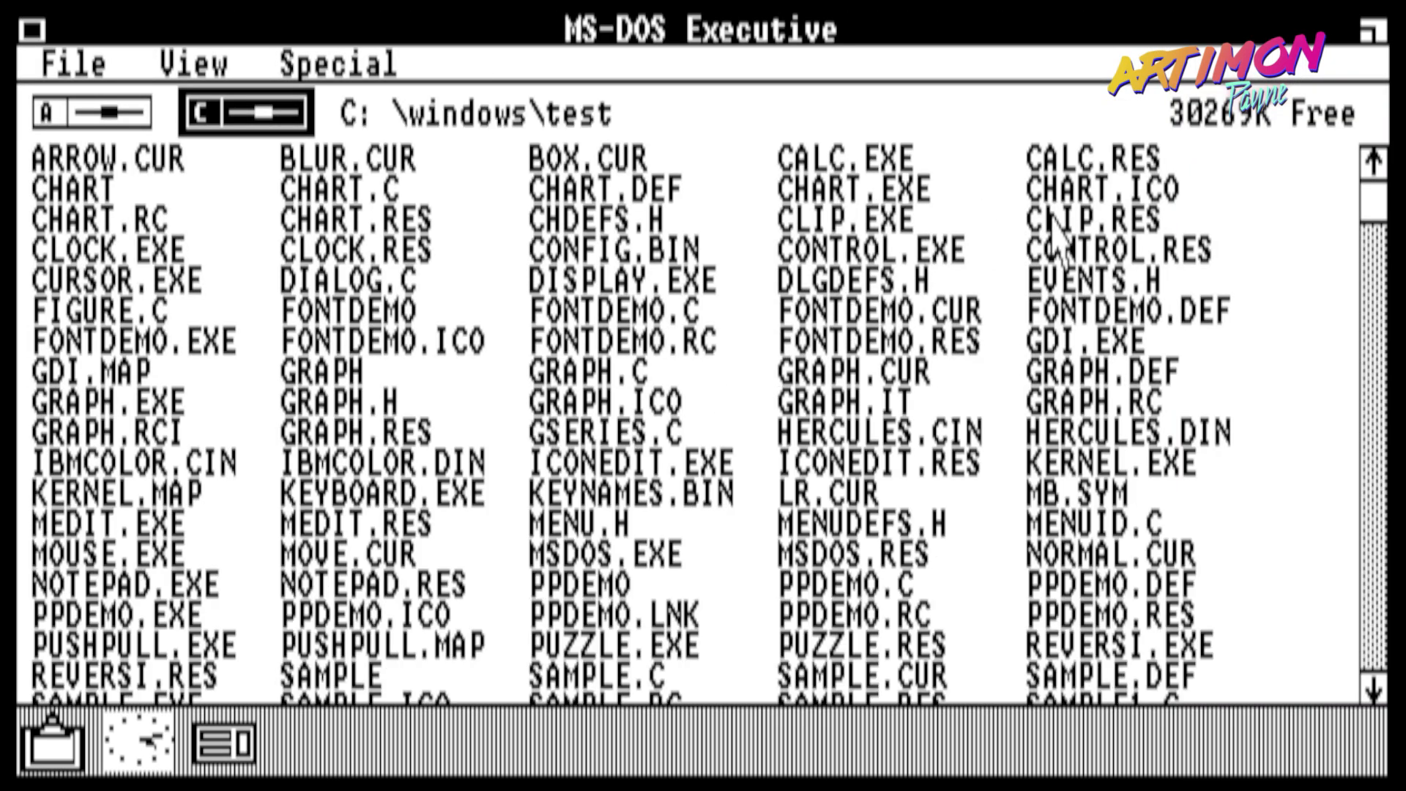
pyautogui.click(1382, 339)
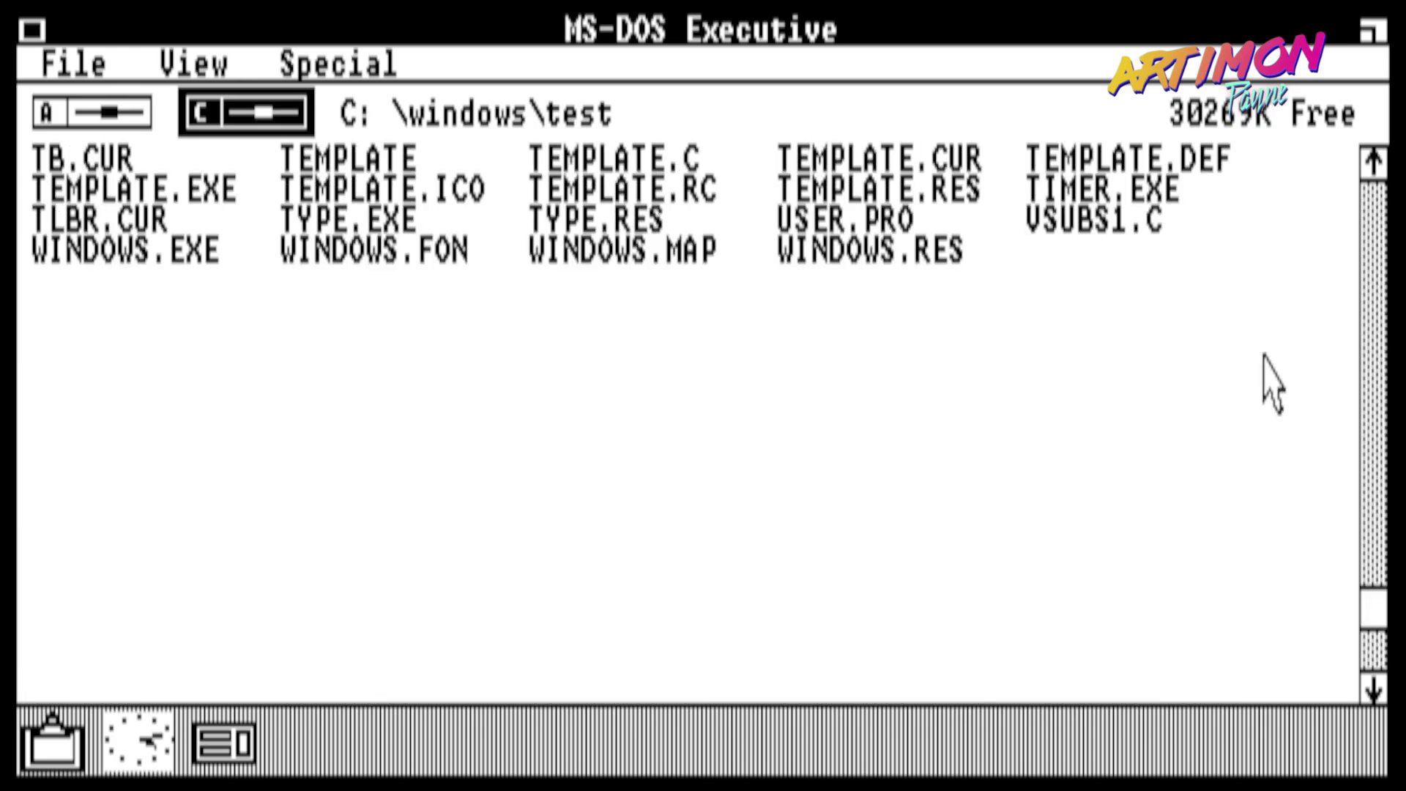
# - Run PUZZLE.EXE and slide tiles 12, 8, 7, 6 and 5 into the gap in turn
pyautogui.click(1374, 334)
pyautogui.doubleClick(580, 617)
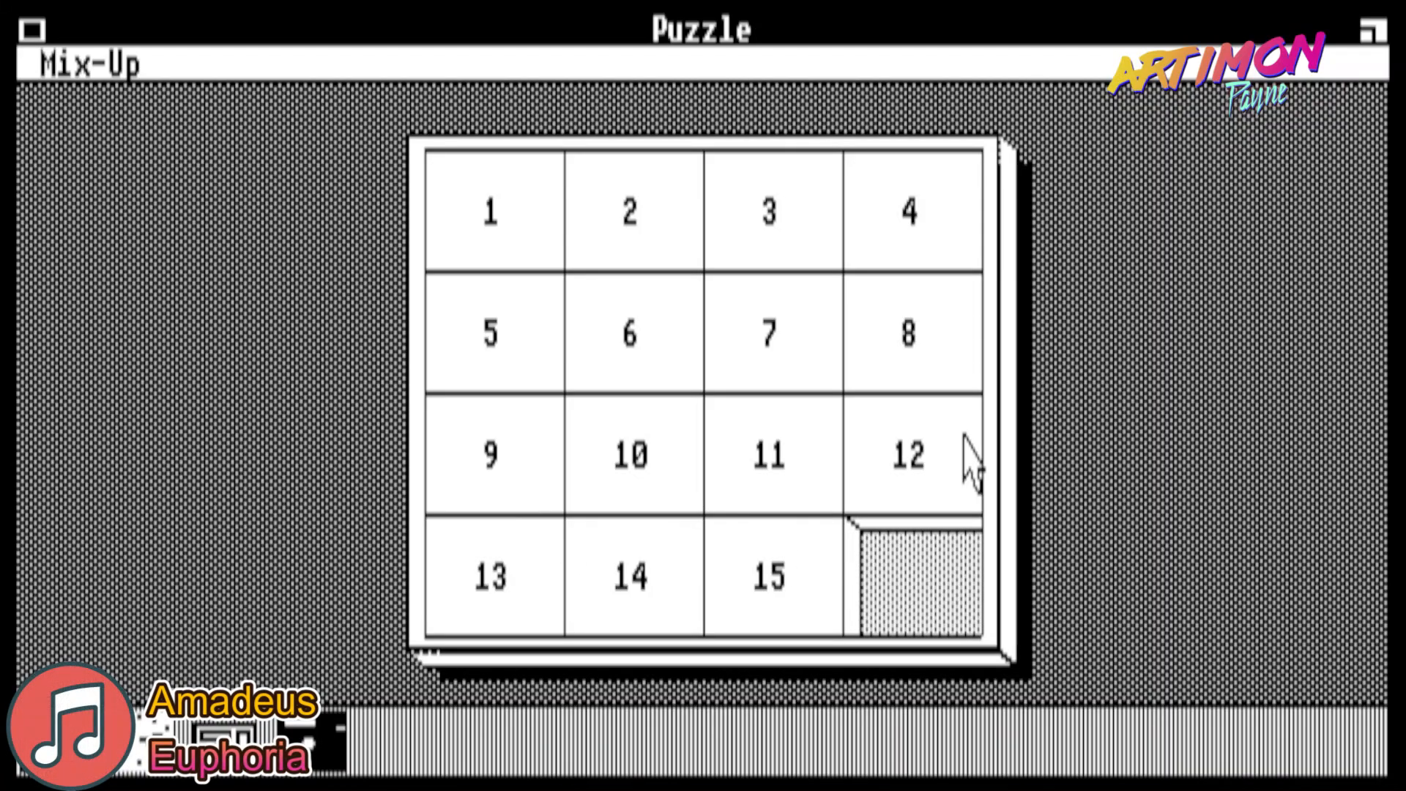
pyautogui.click(969, 461)
pyautogui.click(908, 370)
pyautogui.click(725, 353)
pyautogui.click(637, 351)
pyautogui.click(534, 345)
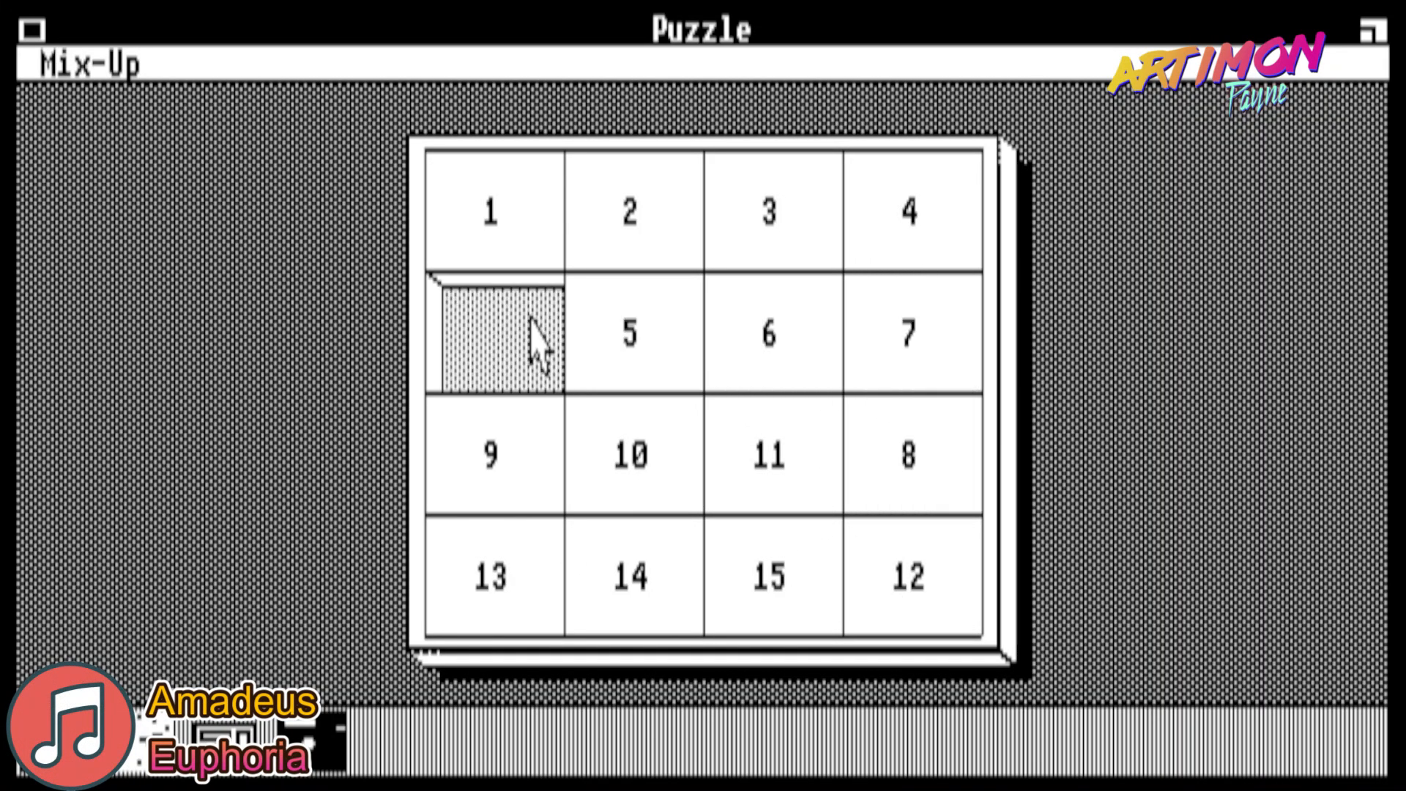
# - Slide puzzle tiles 1, 2, 3 and 4 into the gap in turn, then close Puzzle and restore the MS-DOS Executive
pyautogui.click(516, 235)
pyautogui.click(652, 235)
pyautogui.click(769, 227)
pyautogui.click(892, 214)
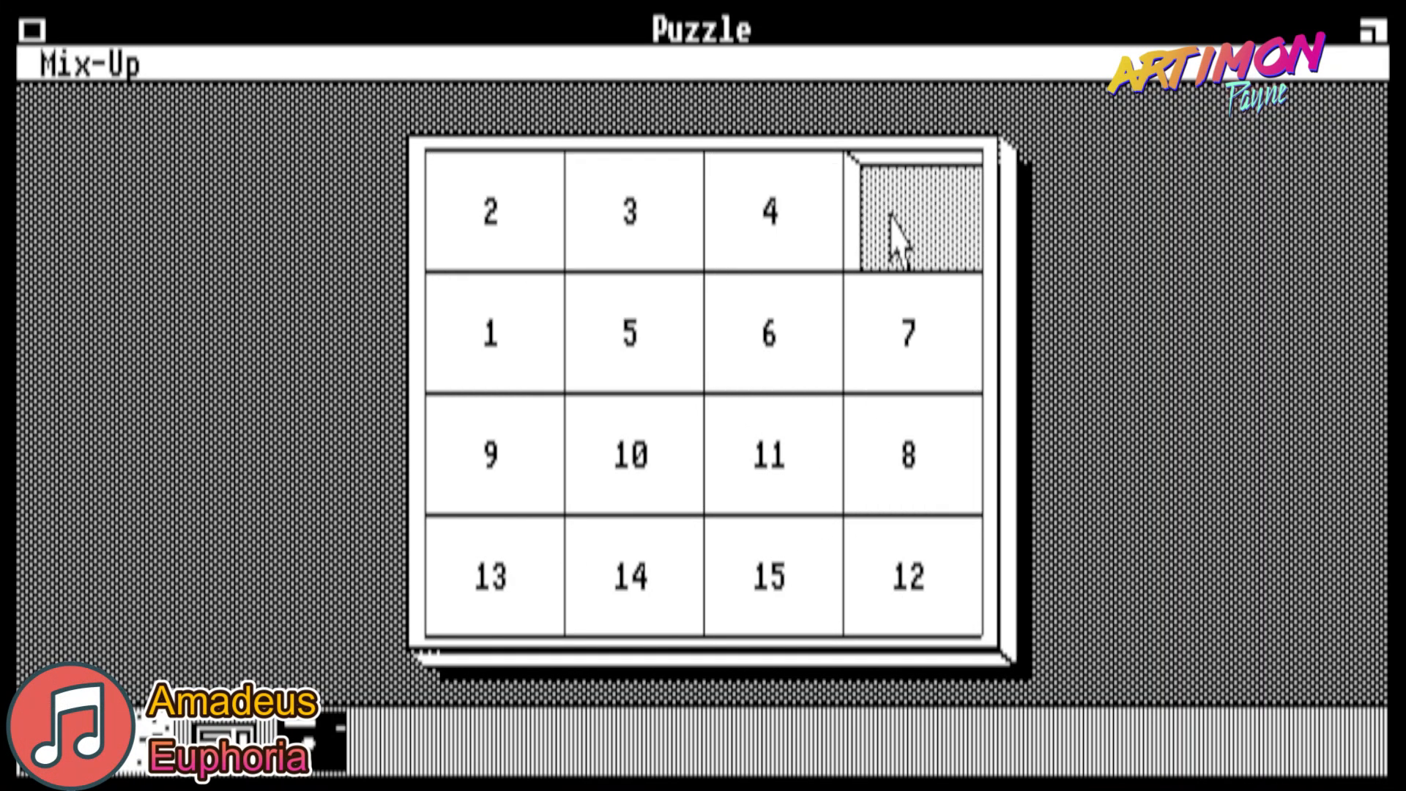
pyautogui.doubleClick(35, 31)
pyautogui.doubleClick(311, 740)
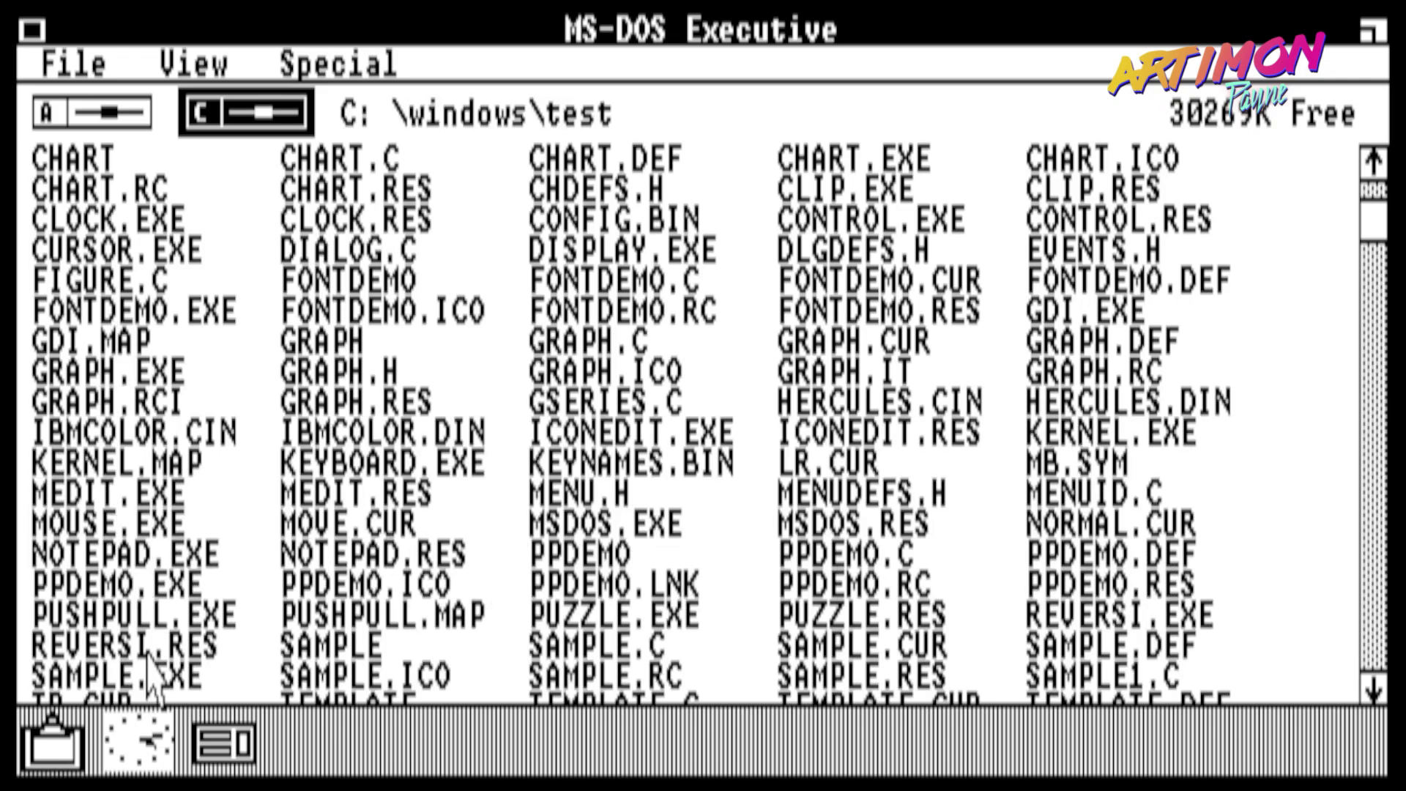
# - Run SAMPLE.EXE and slide tiles 15, 14, 10 and 11 into the gap in turn
pyautogui.click(134, 677)
pyautogui.doubleClick(134, 677)
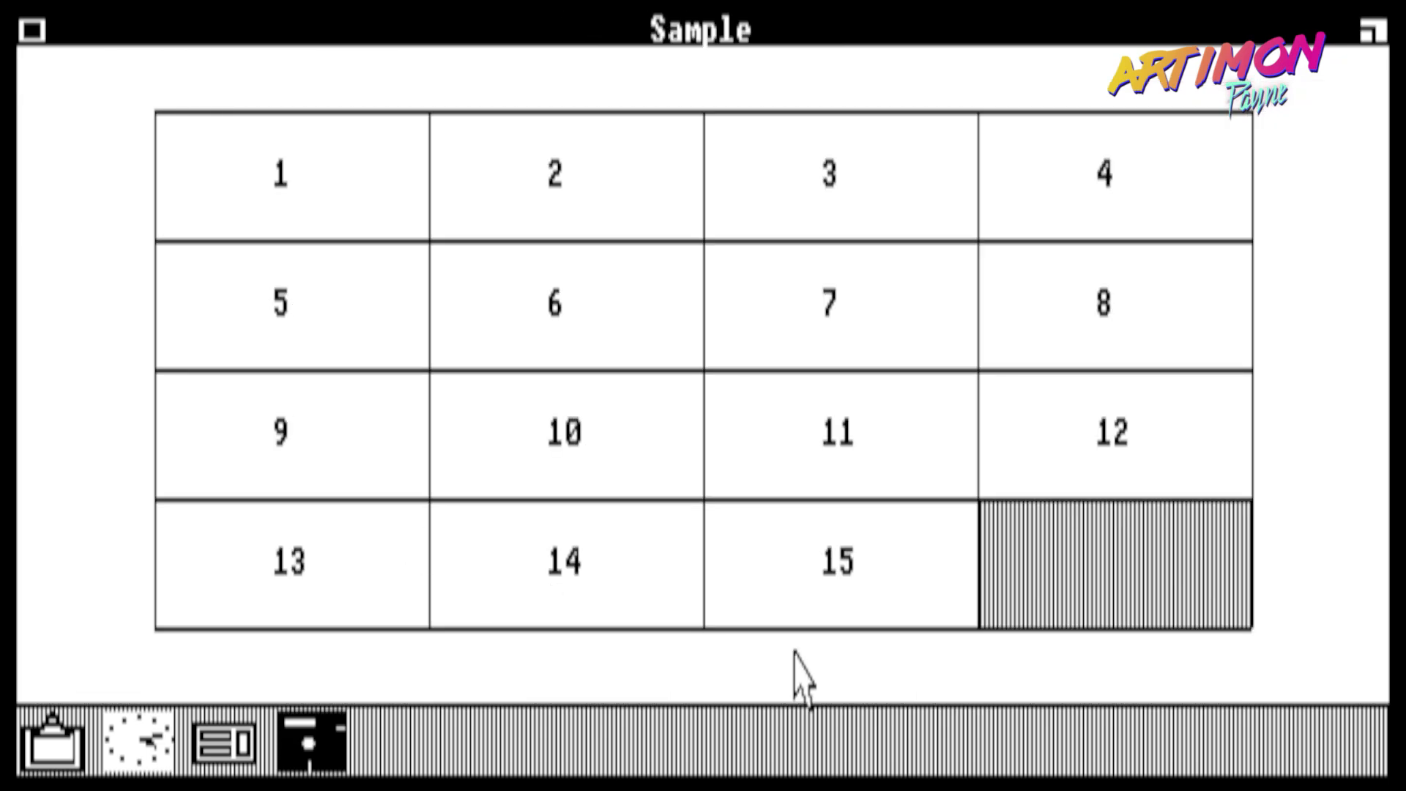
pyautogui.click(870, 602)
pyautogui.click(586, 571)
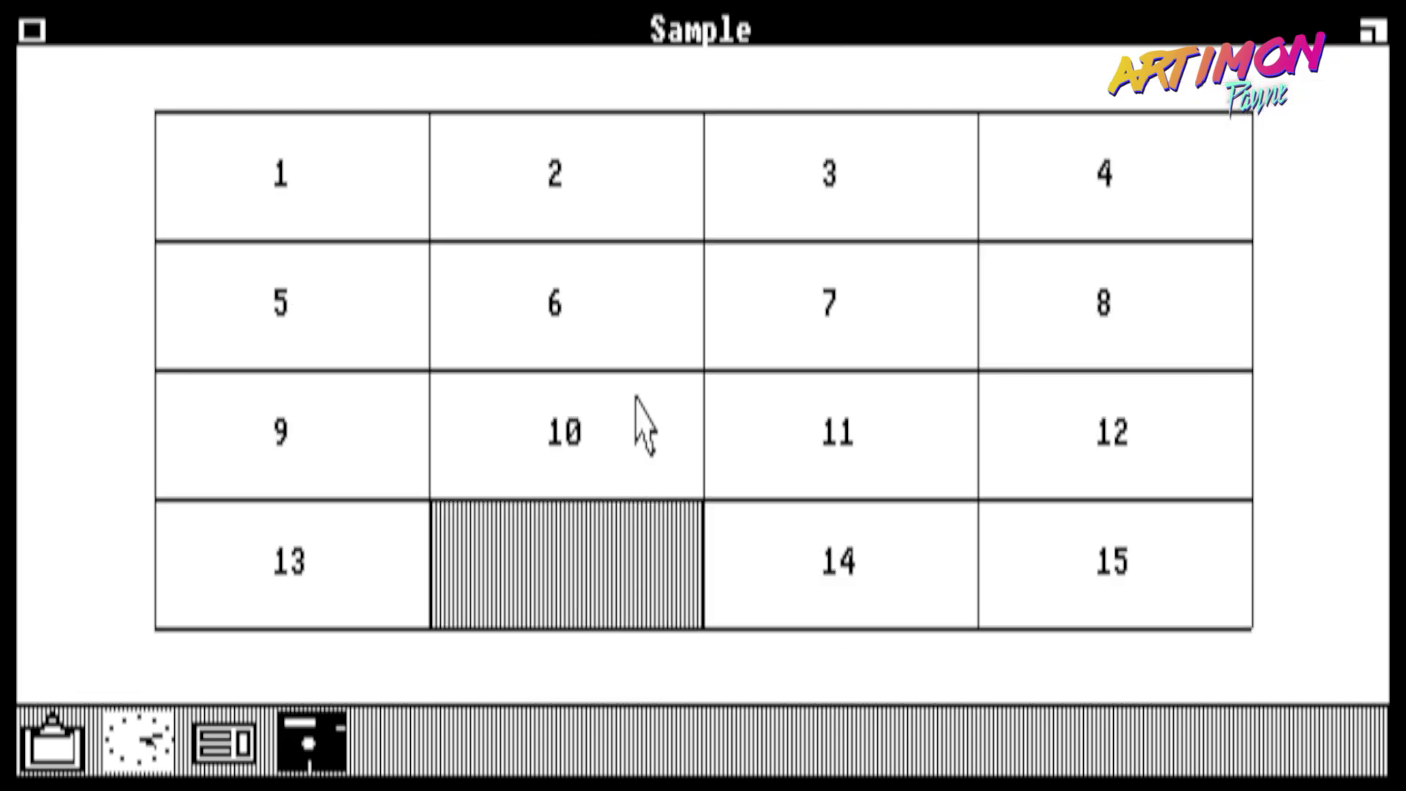
pyautogui.click(636, 410)
pyautogui.click(854, 430)
# - Slide tiles 12, 8, 4 and 3 into the gap in Sample, close it and restore the MS-DOS Executive
pyautogui.click(1031, 421)
pyautogui.click(1043, 268)
pyautogui.click(1055, 179)
pyautogui.click(865, 157)
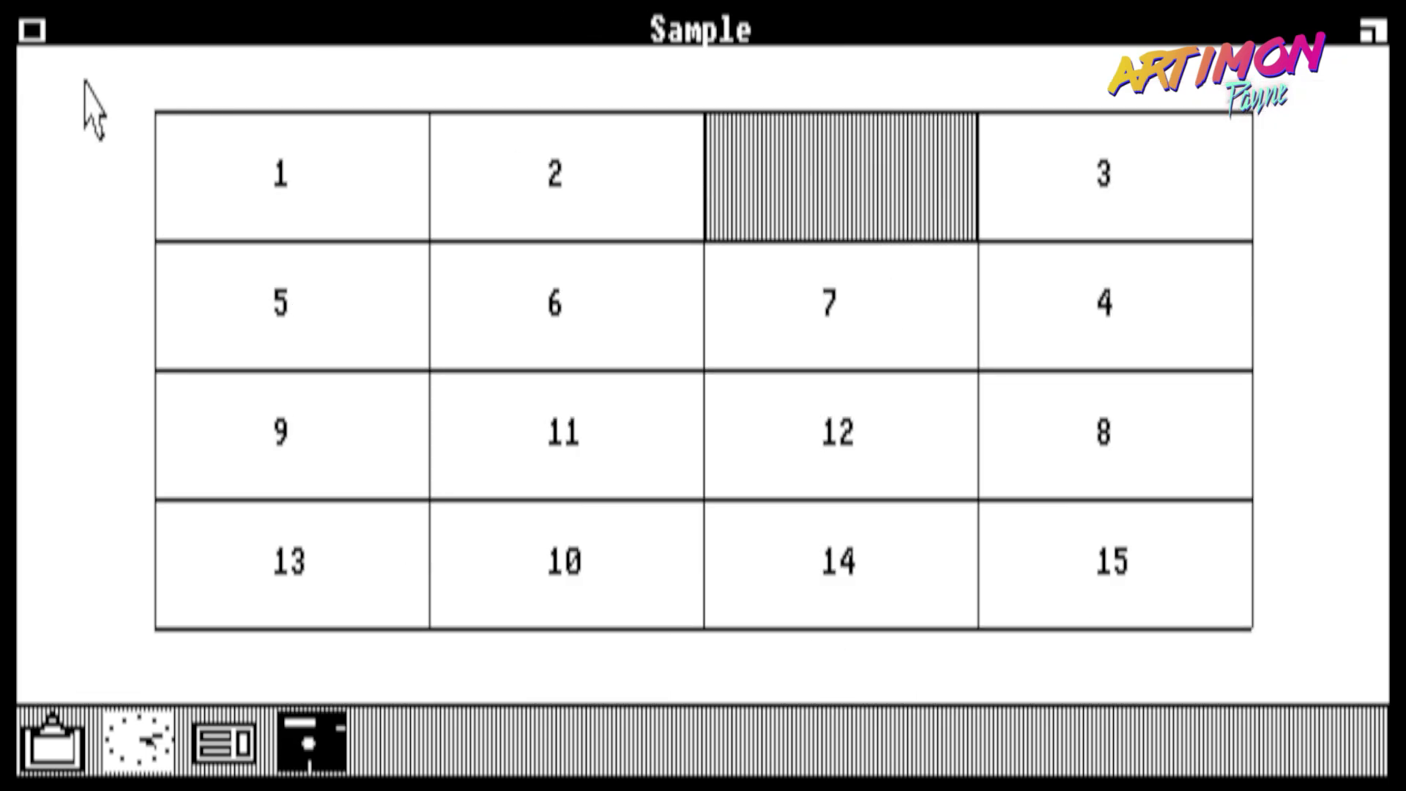
pyautogui.doubleClick(32, 30)
pyautogui.doubleClick(337, 729)
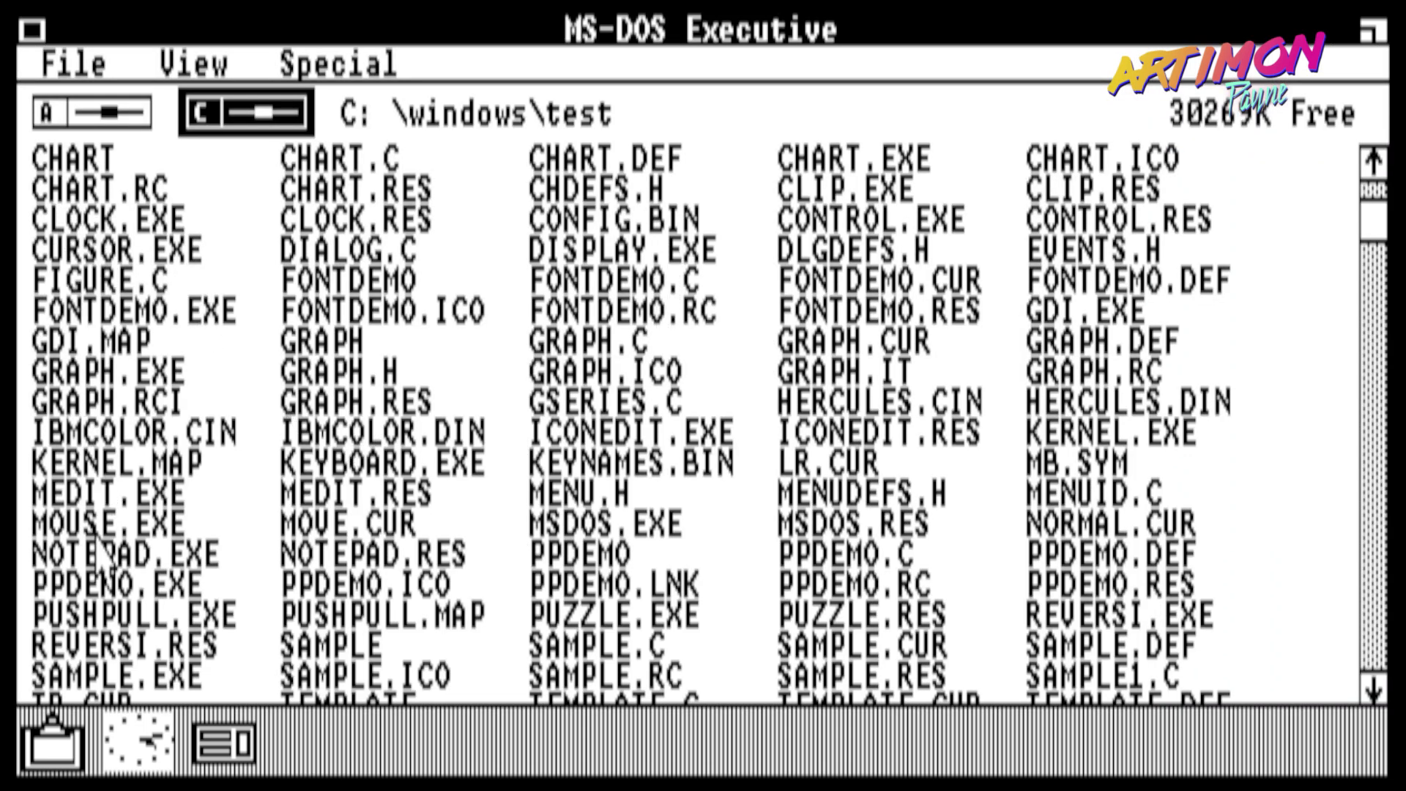
# - View the analog clock of CLOCK.EXE, close it and run NOTEPAD.EXE from the MS-DOS Executive
pyautogui.doubleClick(60, 220)
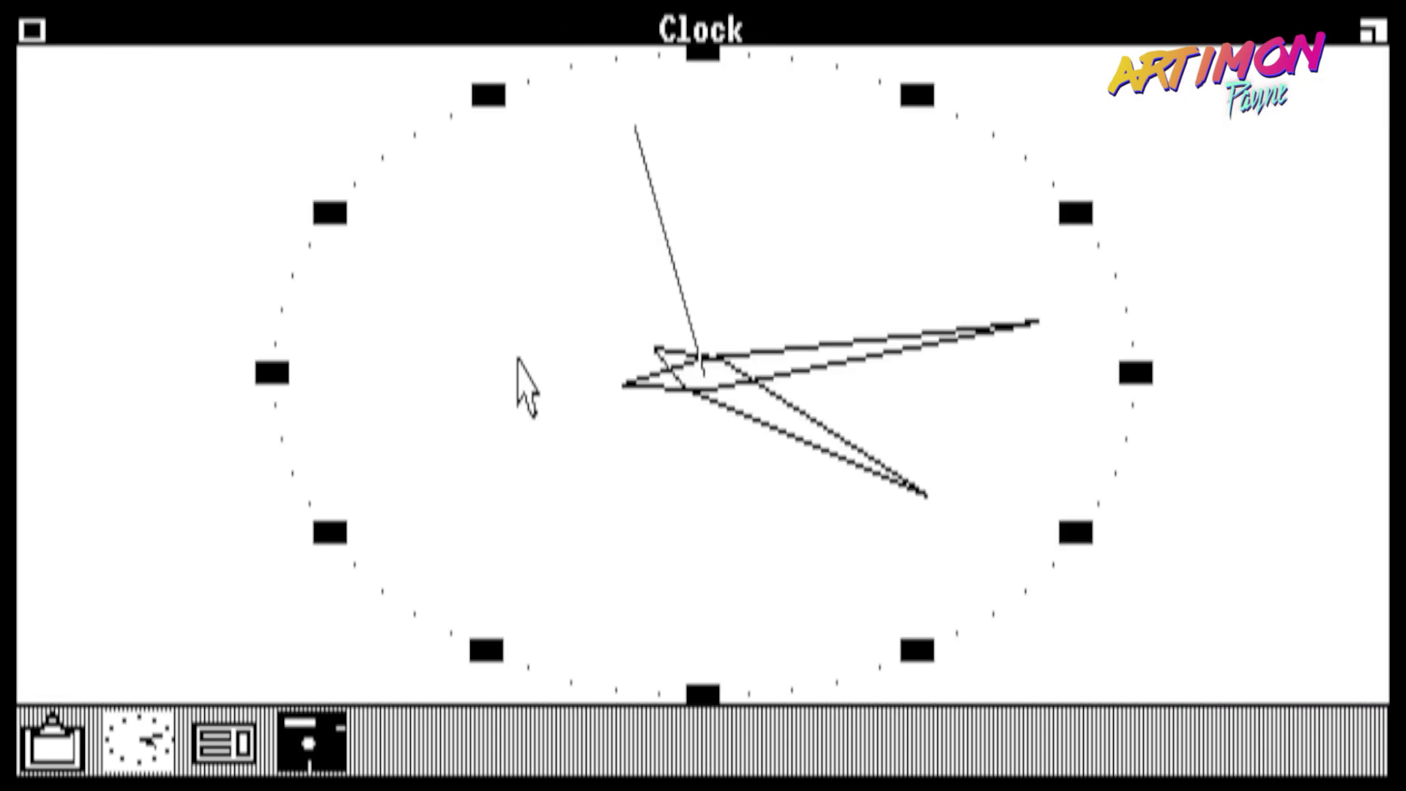
pyautogui.click(36, 33)
pyautogui.doubleClick(308, 732)
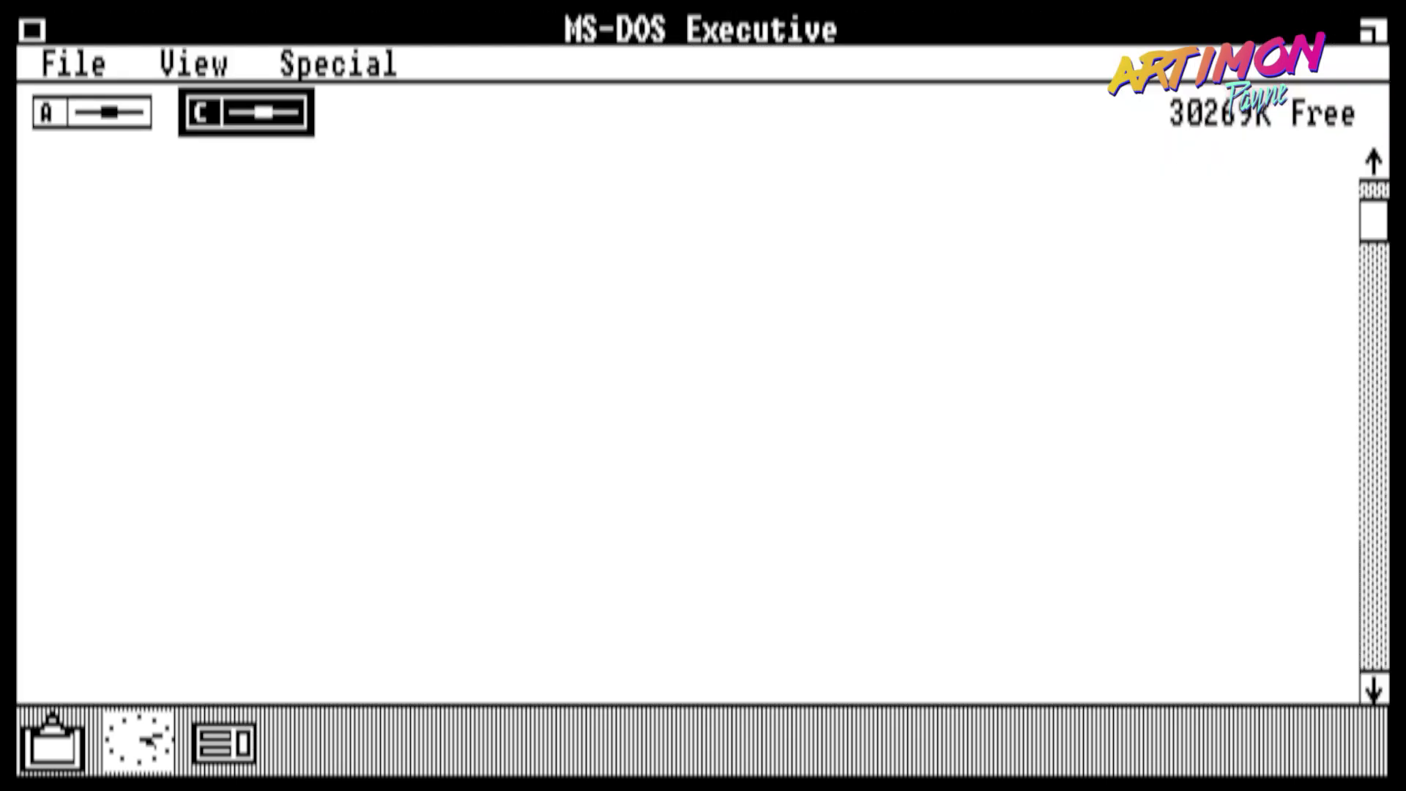
pyautogui.doubleClick(142, 554)
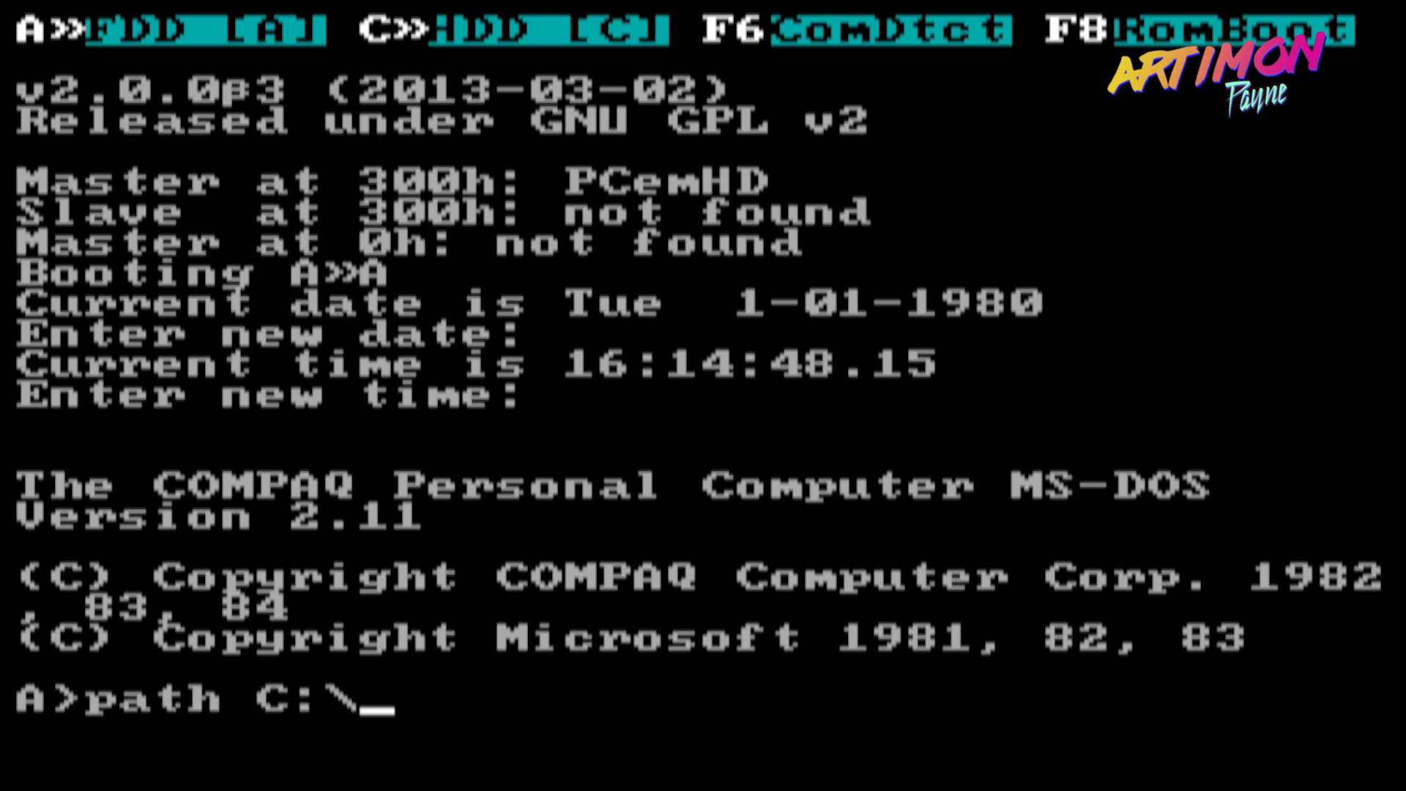
# - Set the DOS path to C:\windows\bin and change to the windows\test directory on drive C
pyautogui.write('windows\\bin')
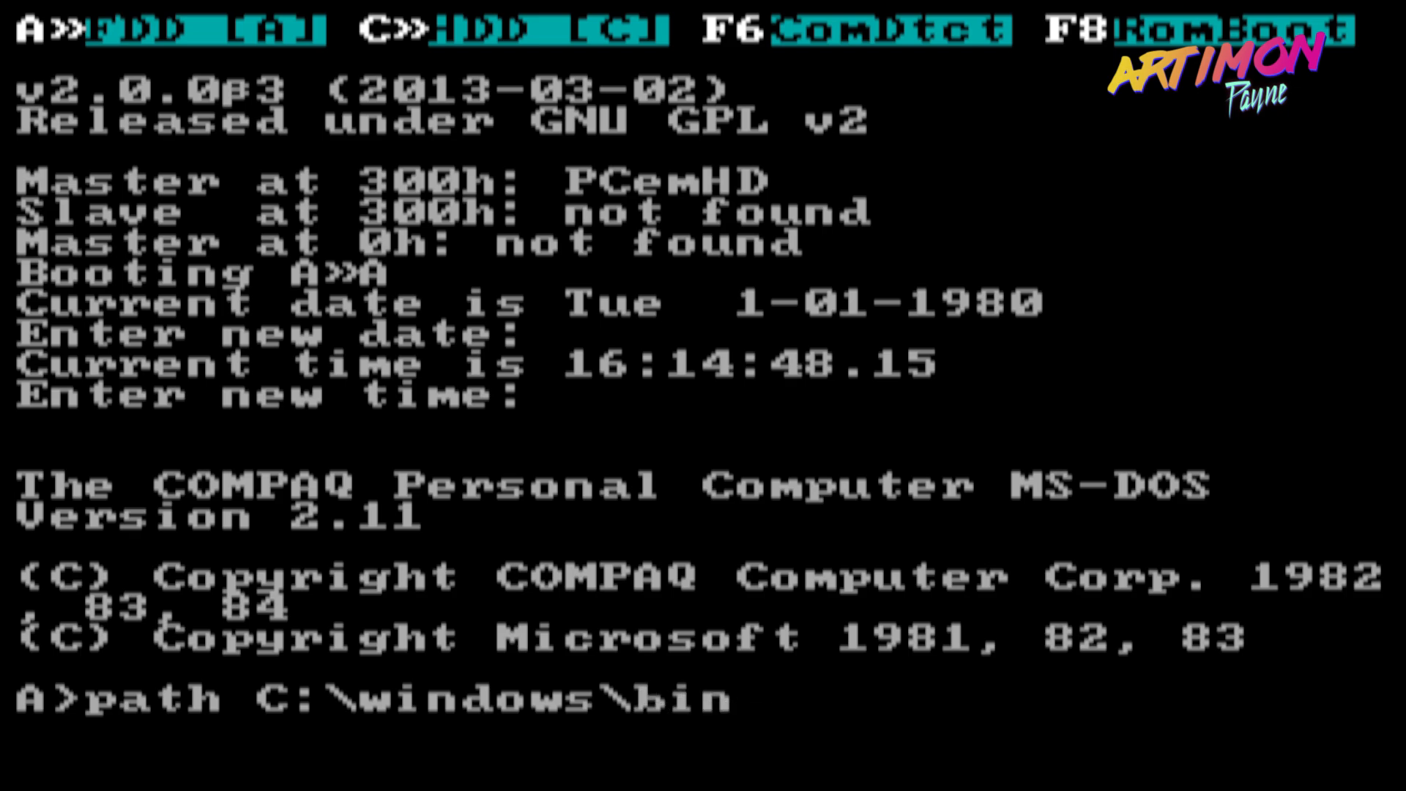
pyautogui.press('Return')
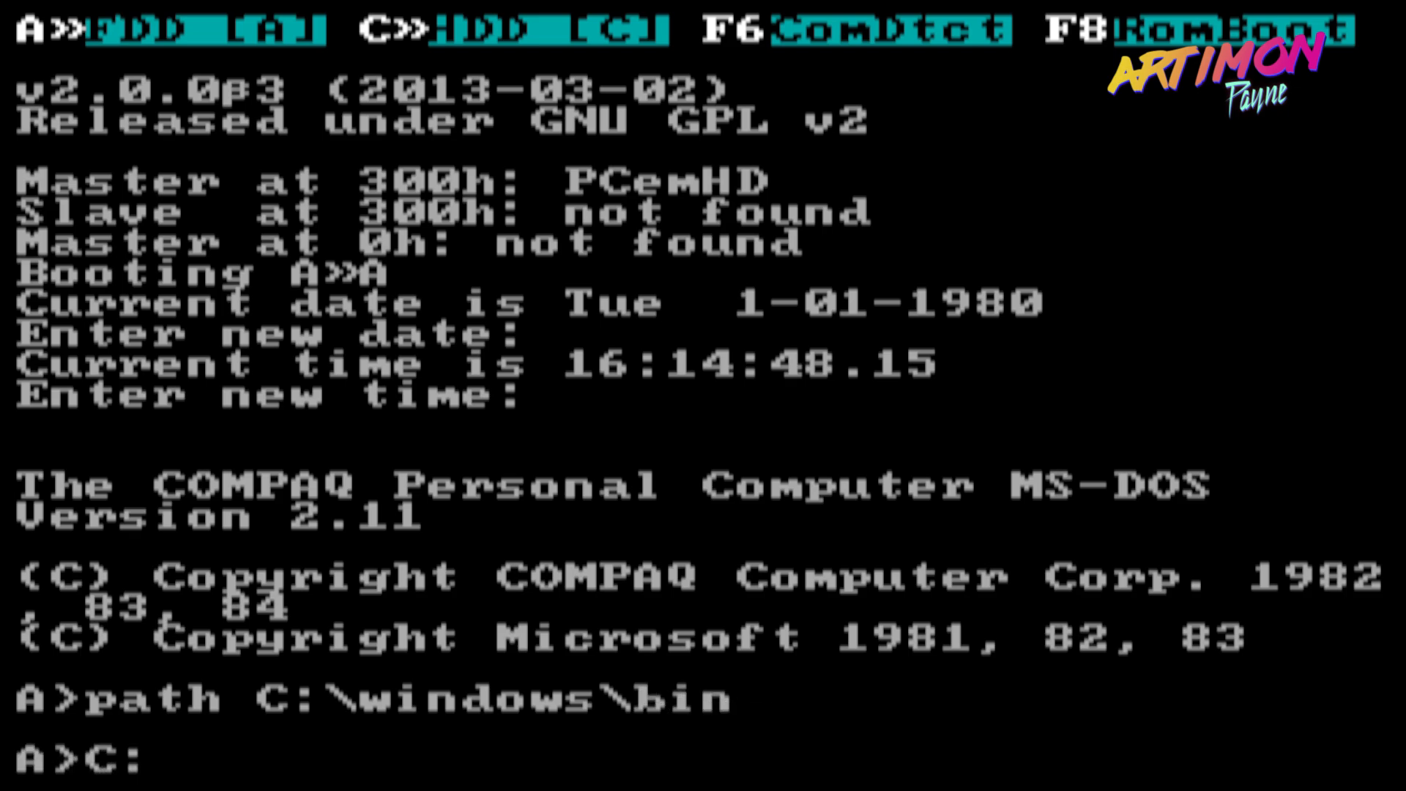
pyautogui.press('Return')
pyautogui.write('cd win')
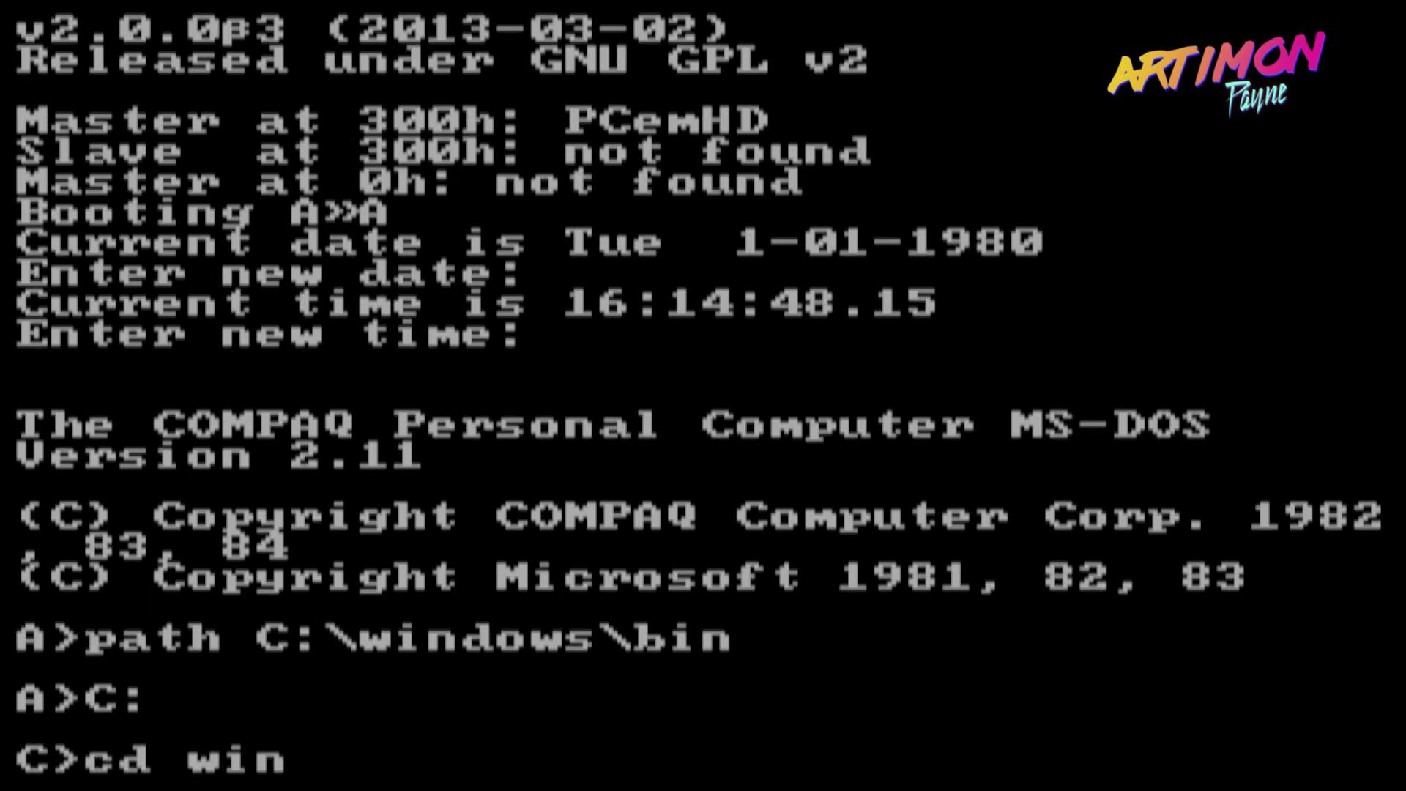
pyautogui.write('dows\\test')
pyautogui.press('Return')
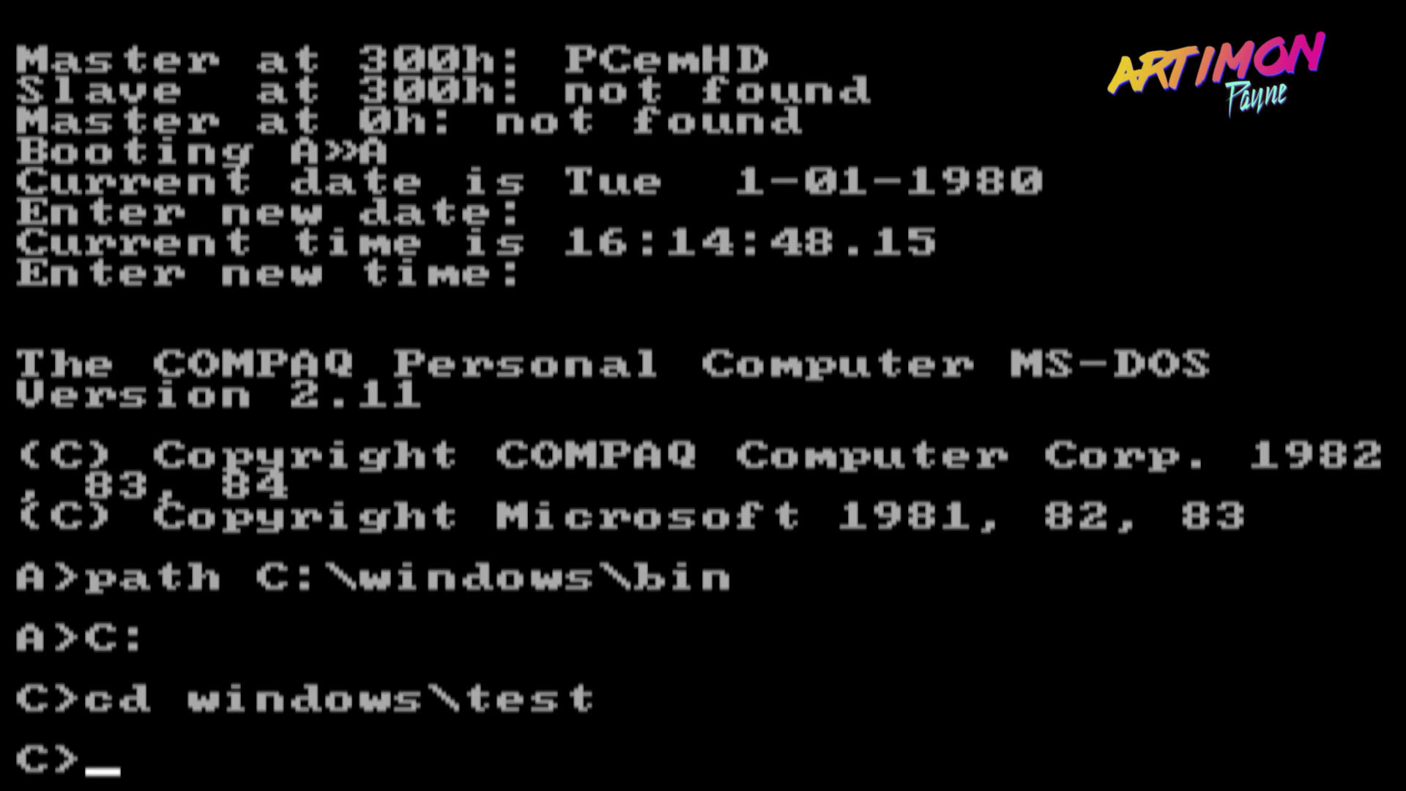
# - Start Windows with the mswin command and call up the End Session confirmation
pyautogui.write('mswin')
pyautogui.press('Return')
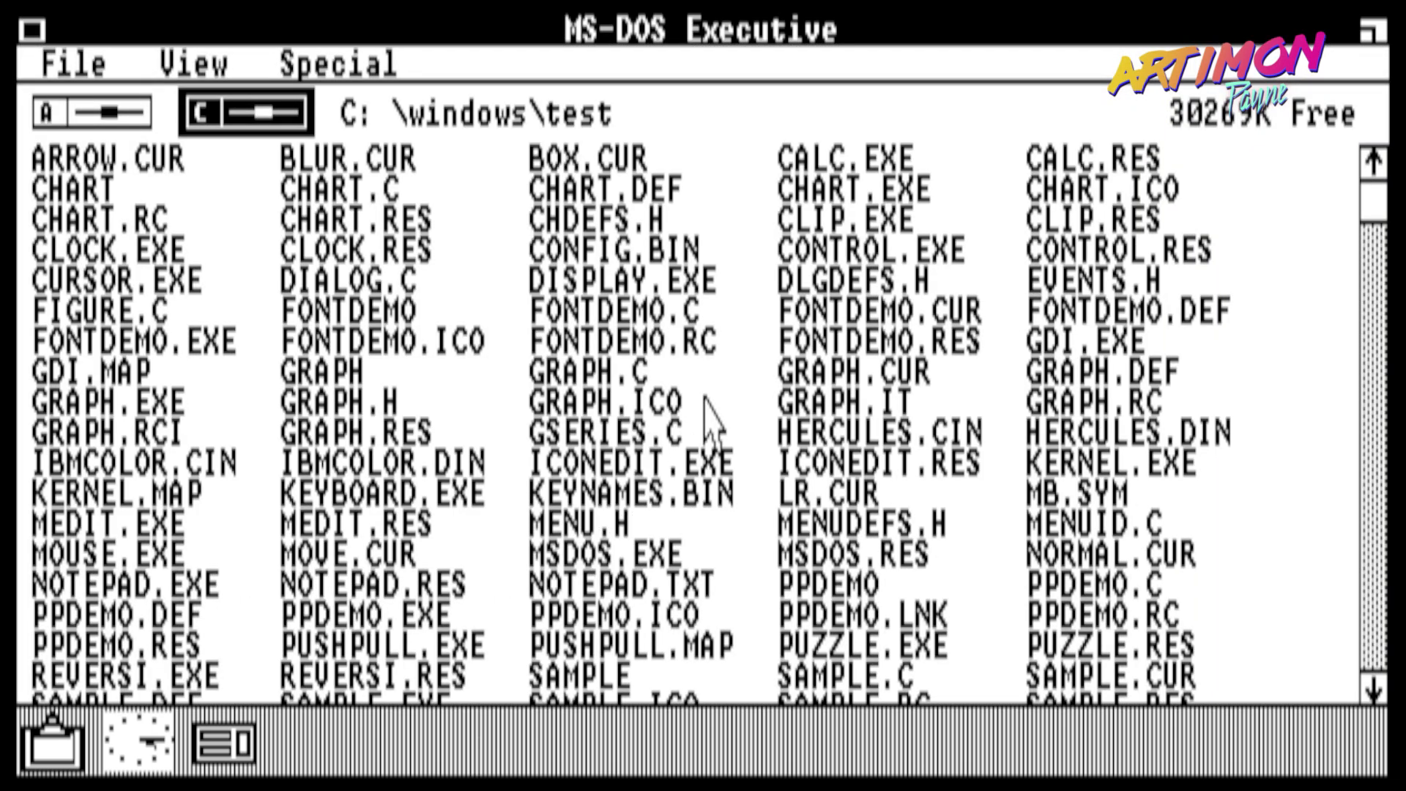
pyautogui.click(336, 63)
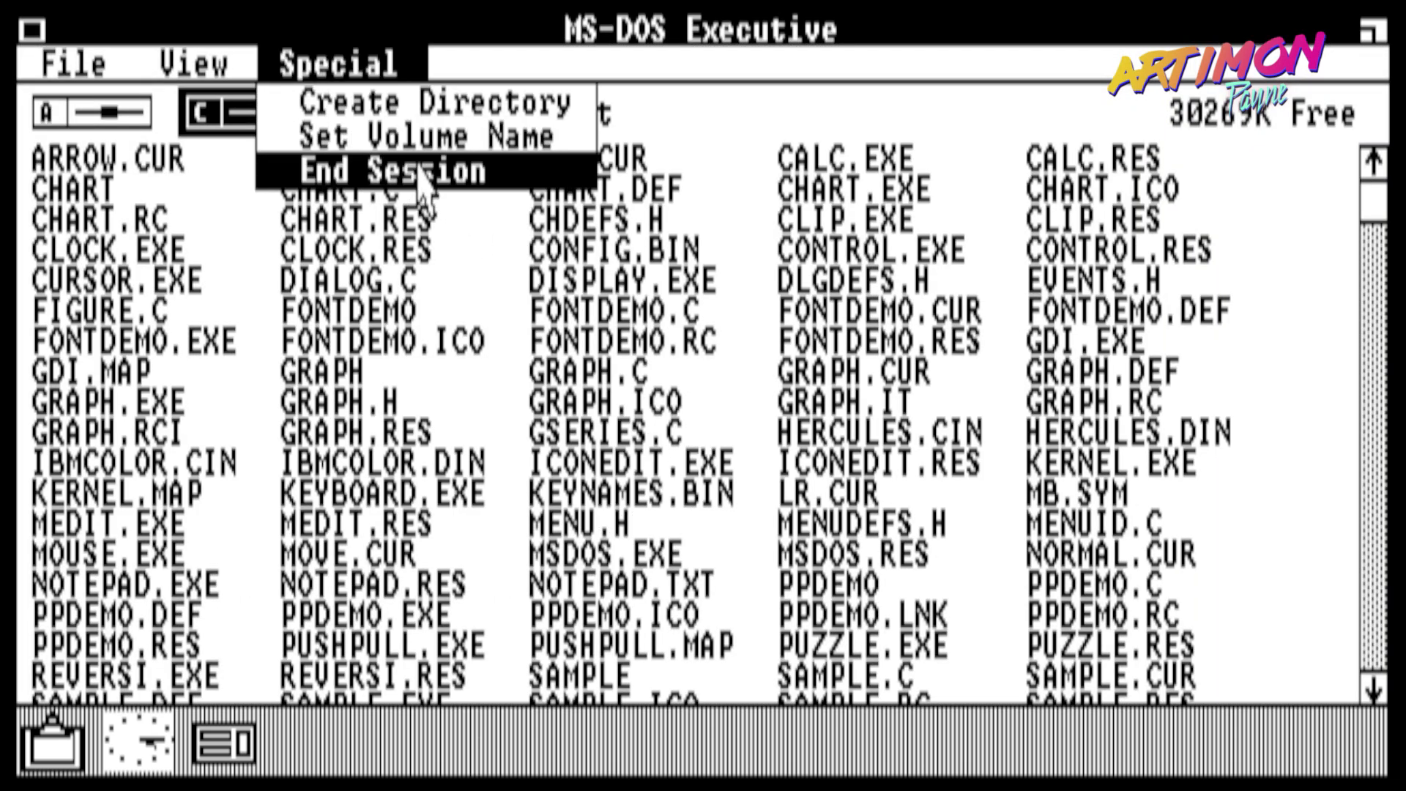
pyautogui.click(337, 173)
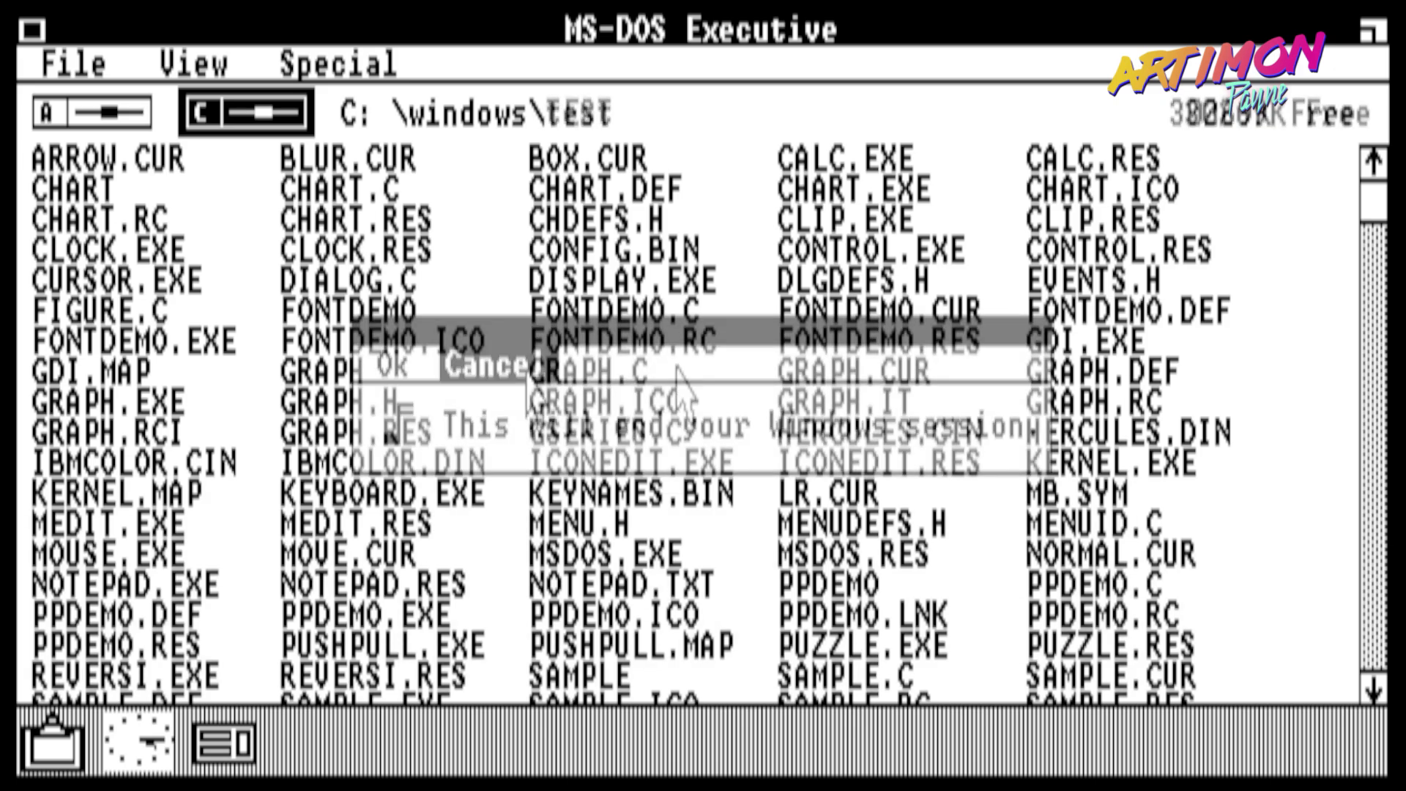
# - Enter the digits 5, 1 and 8 in the Calculator and close it
pyautogui.moveTo(1368, 212); pyautogui.dragTo(1356, 123)
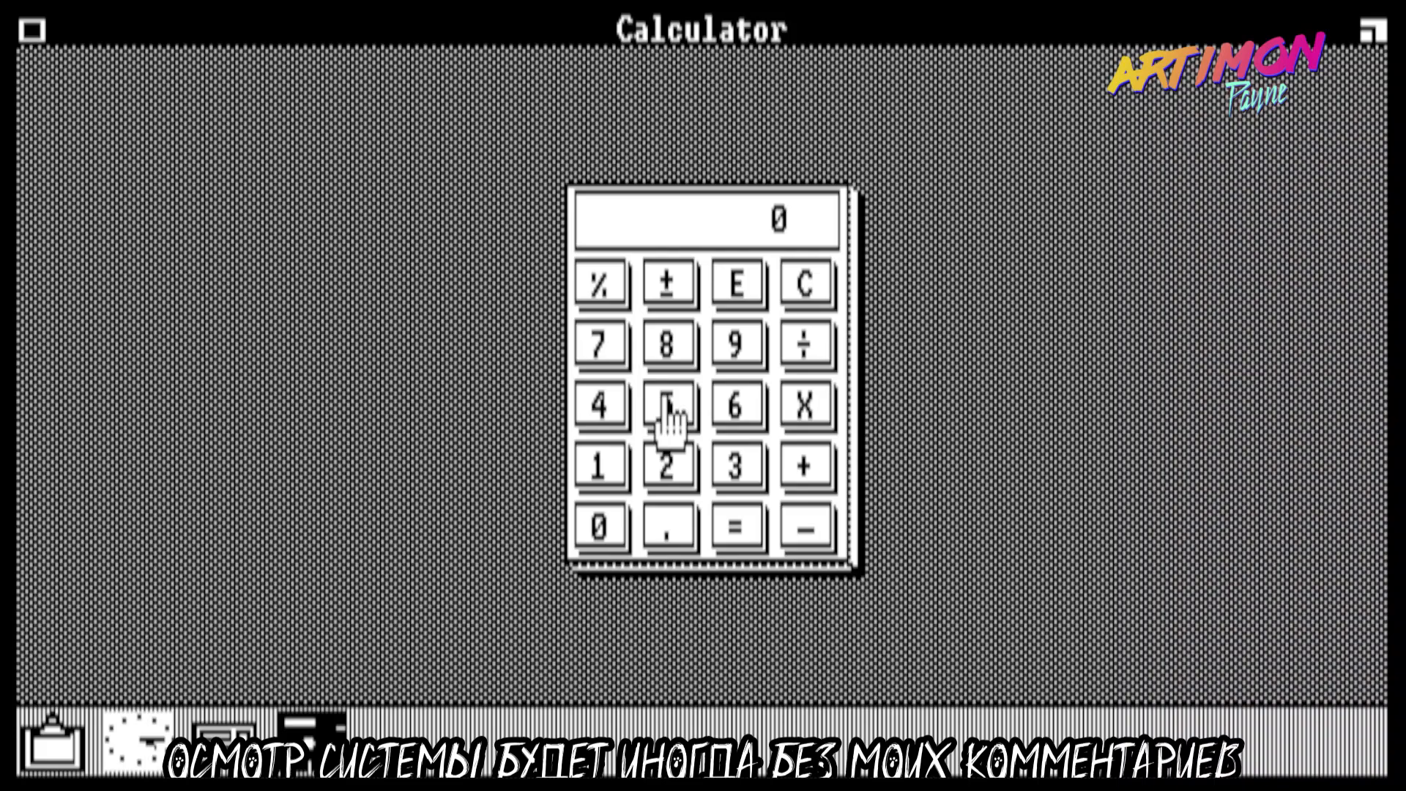
pyautogui.click(666, 410)
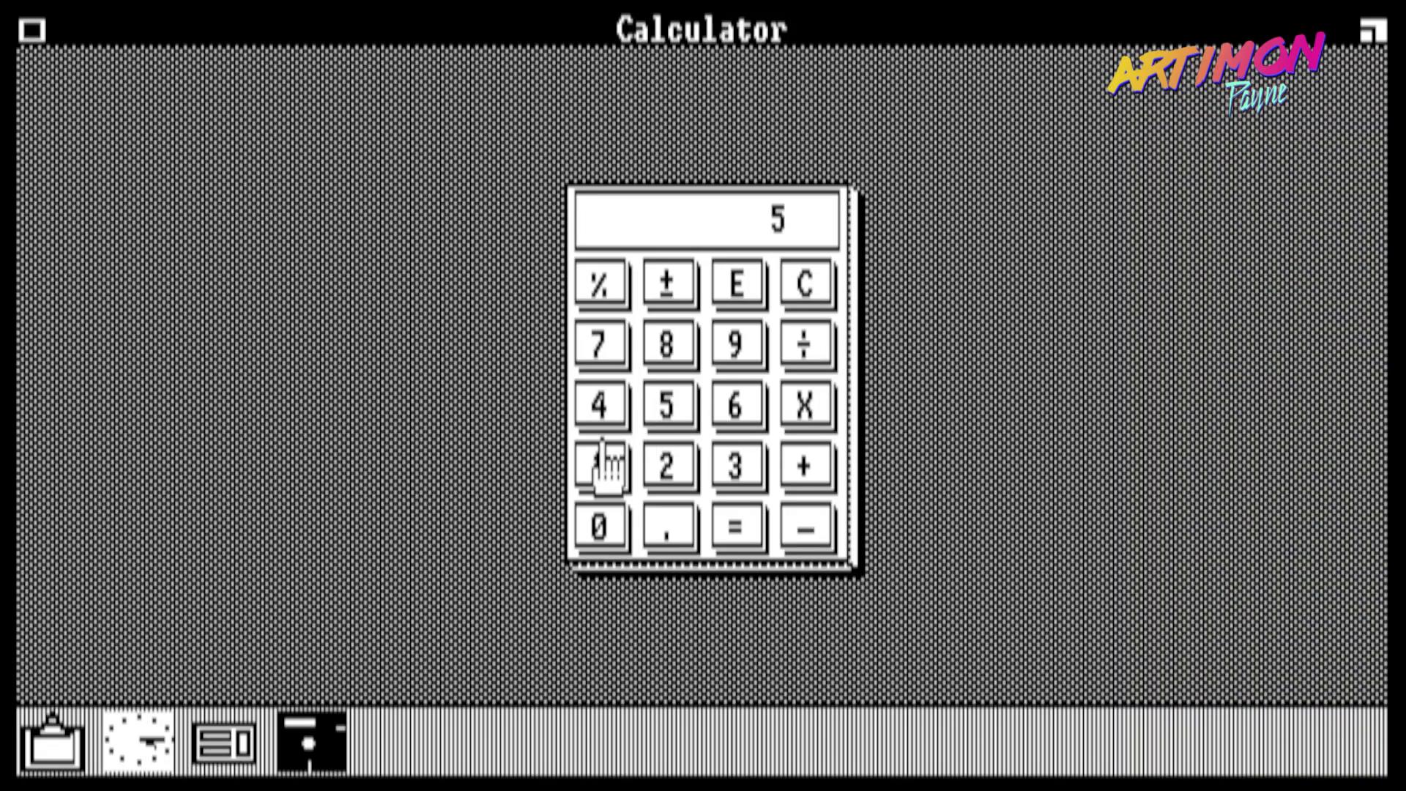
pyautogui.click(600, 478)
pyautogui.click(600, 478)
pyautogui.click(671, 351)
pyautogui.doubleClick(37, 31)
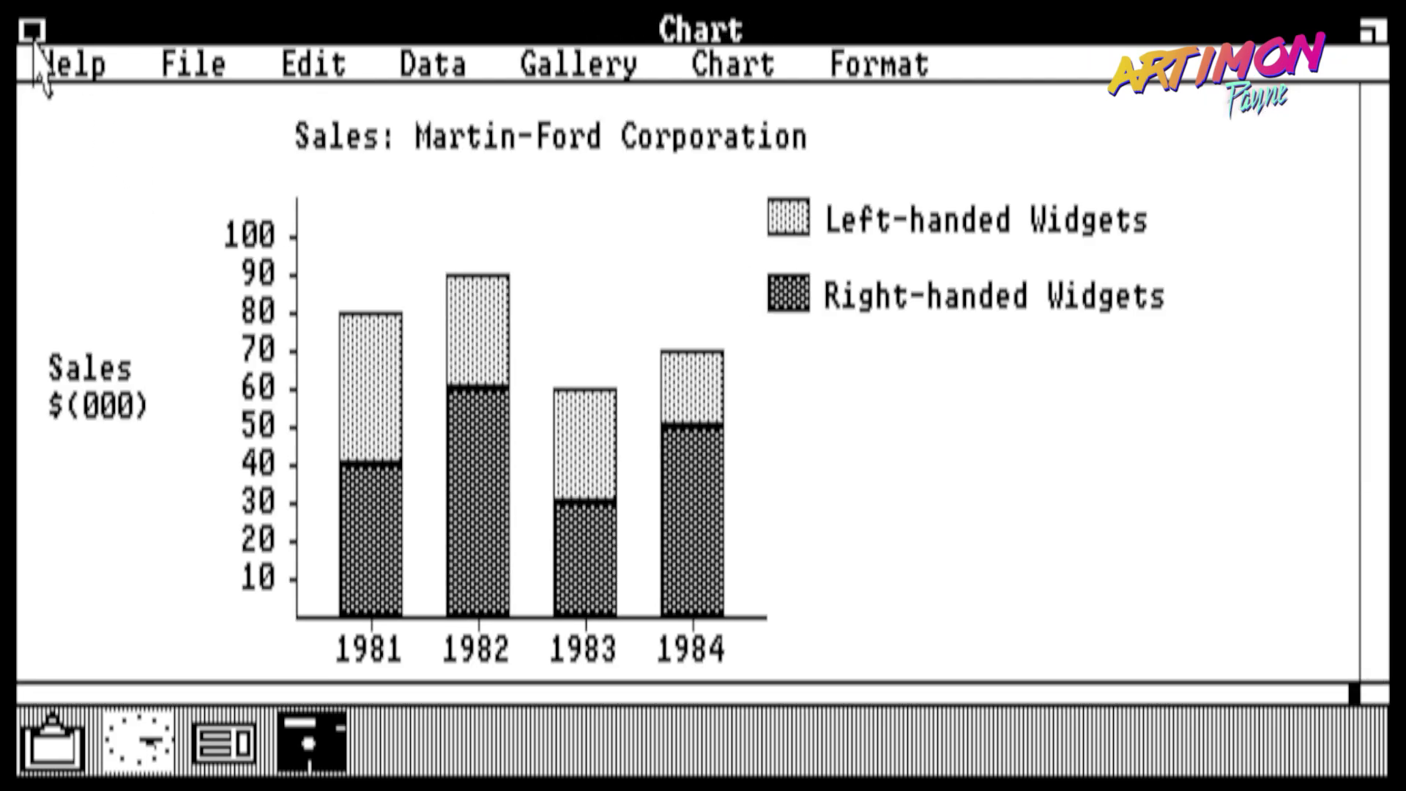
# - Close the Chart program and run REVERSI.EXE from the test directory's file list
pyautogui.doubleClick(31, 31)
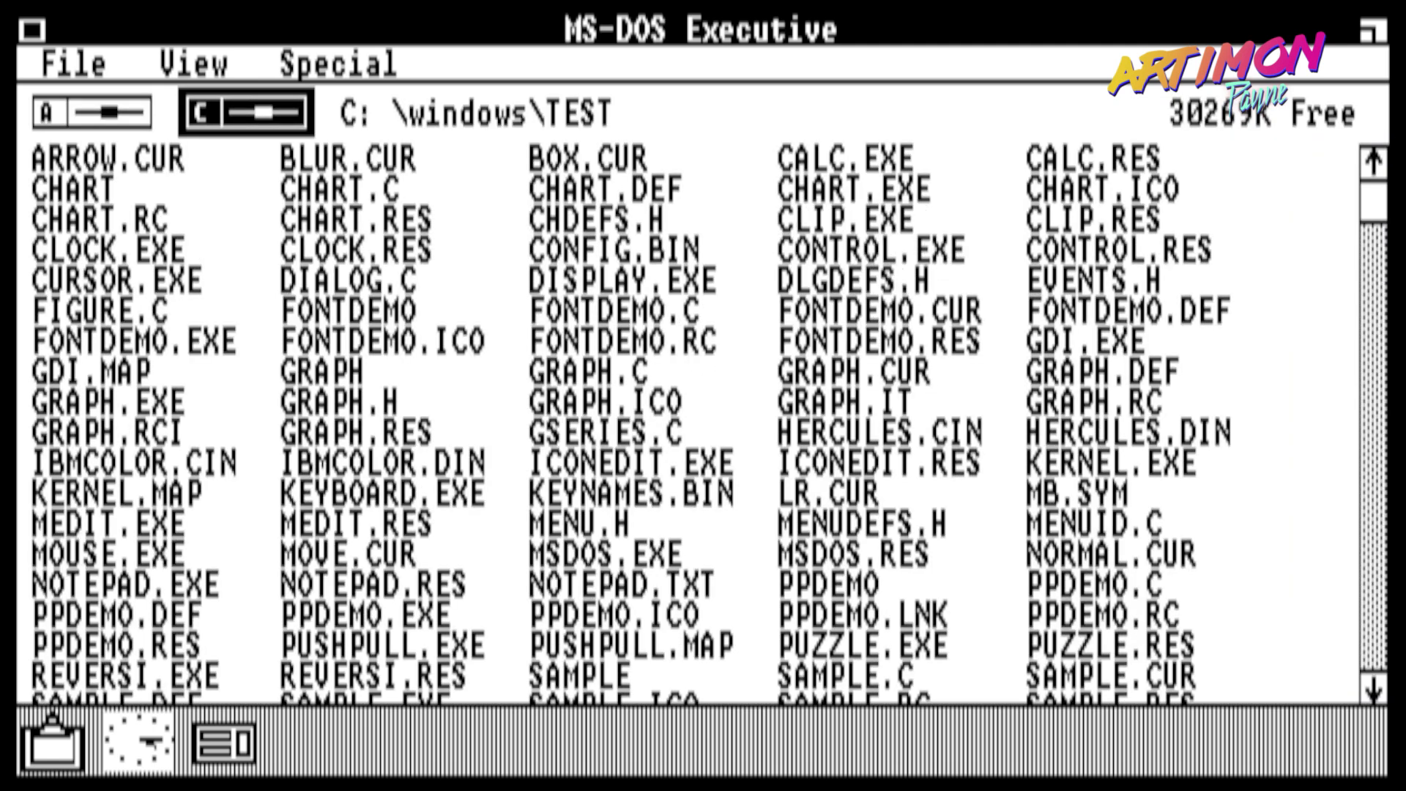
pyautogui.click(908, 192)
pyautogui.moveTo(1374, 266); pyautogui.dragTo(1374, 469)
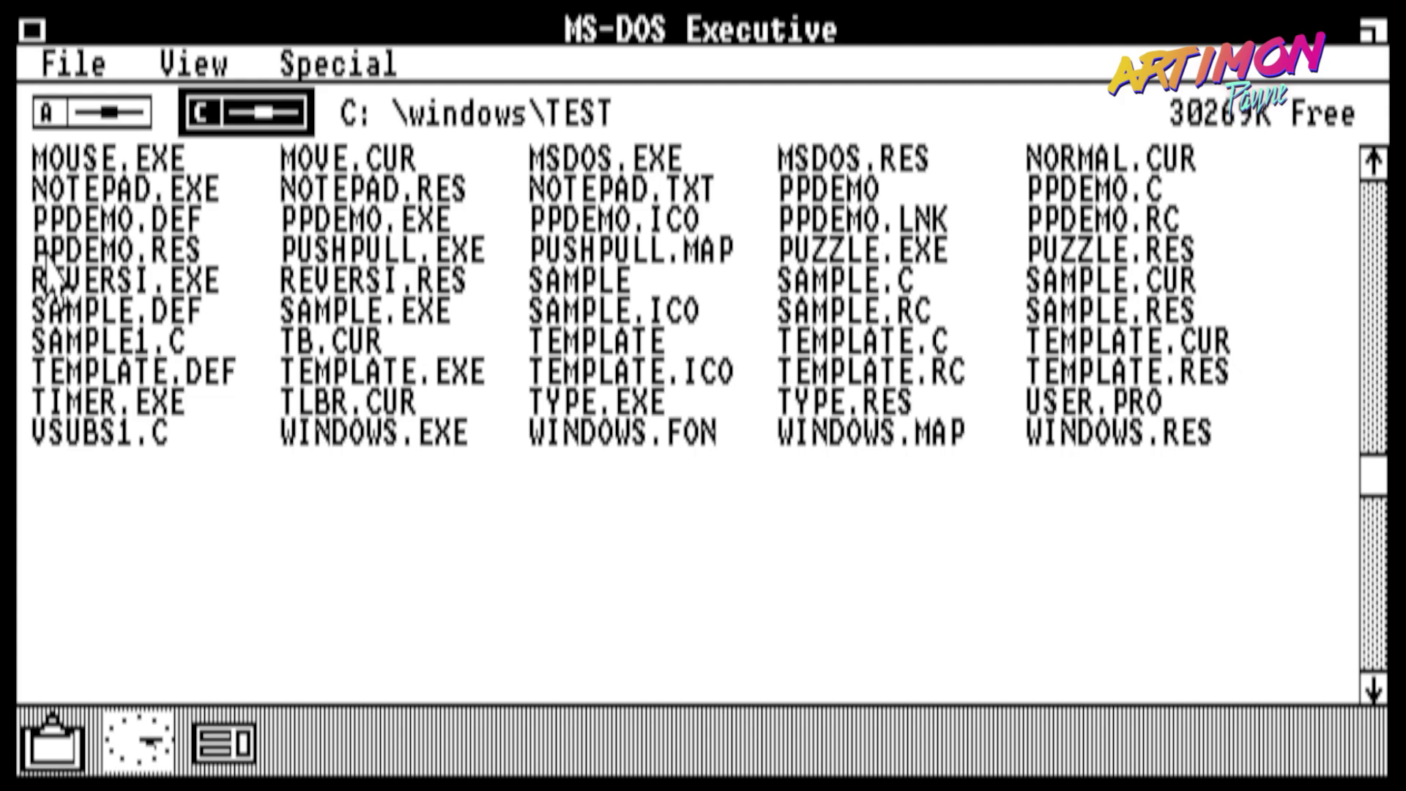
pyautogui.doubleClick(110, 282)
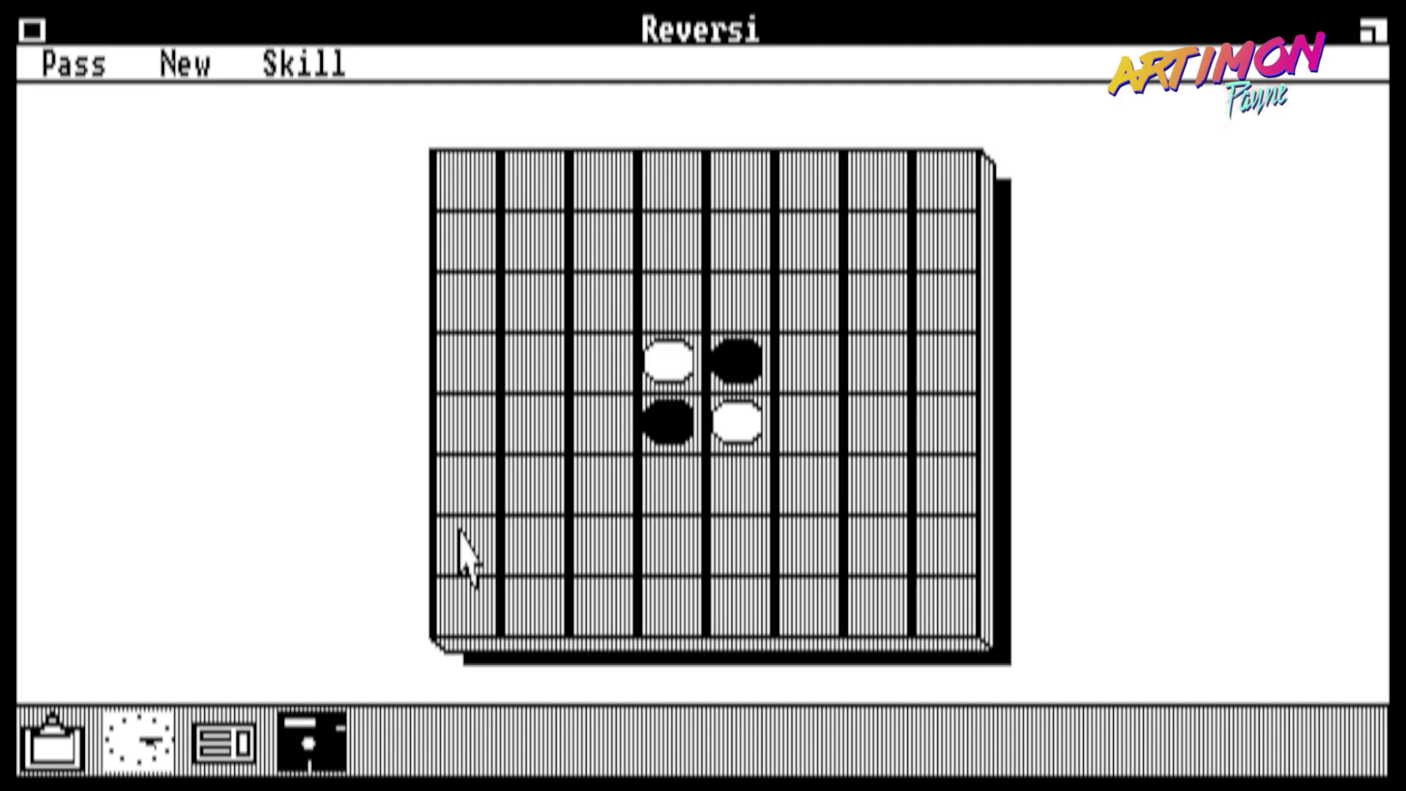
# - Play several white moves around the central discs on the Reversi board and close the game
pyautogui.click(650, 335)
pyautogui.click(733, 304)
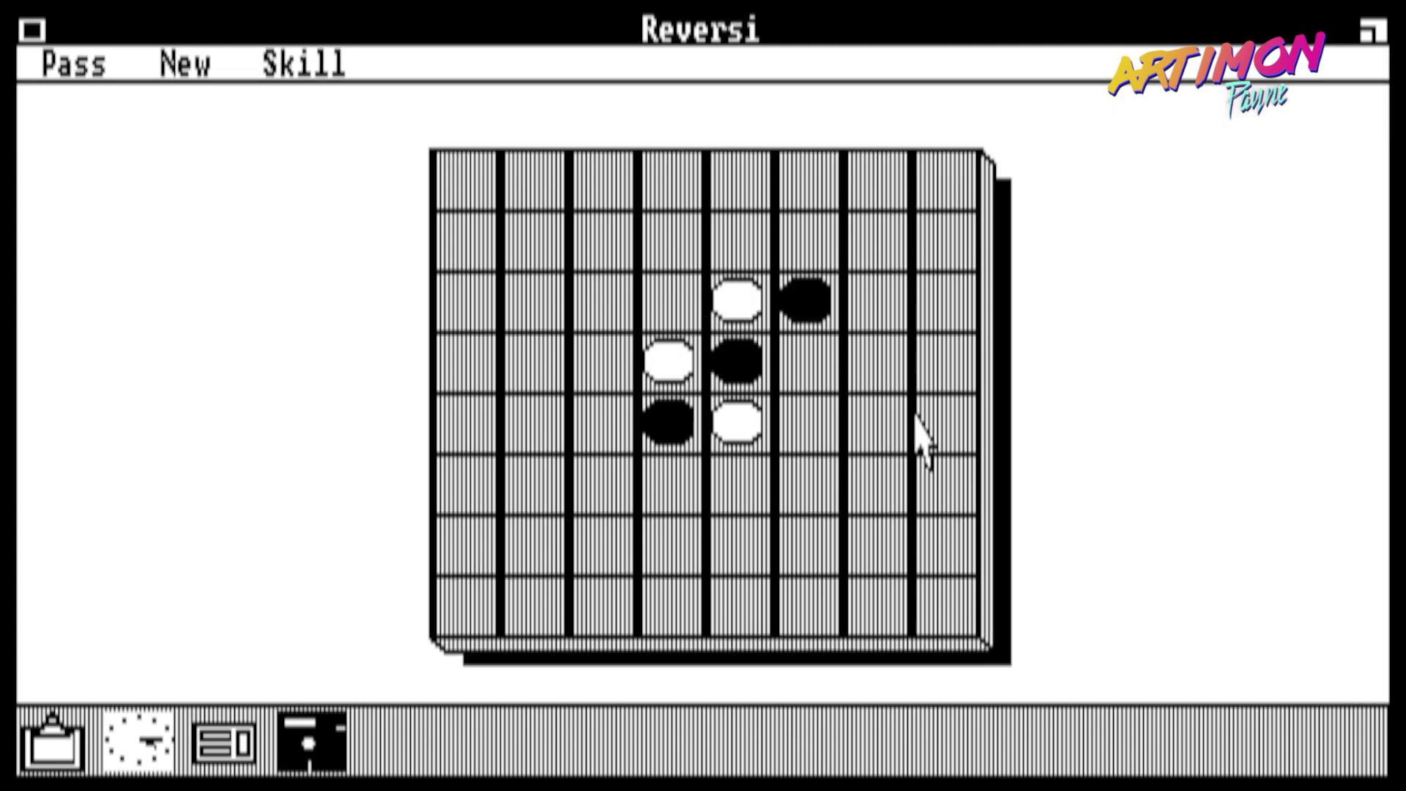
pyautogui.click(805, 360)
pyautogui.click(608, 355)
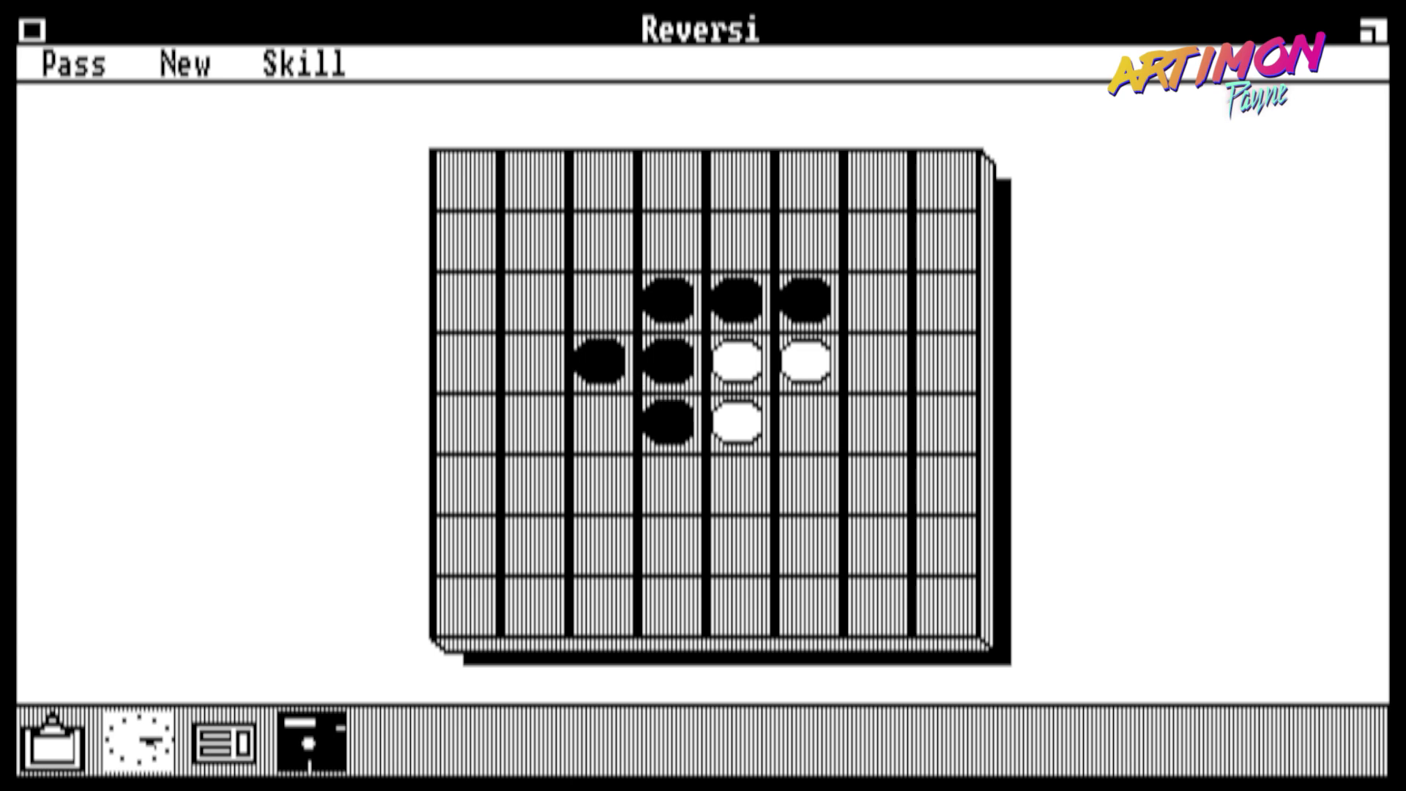
pyautogui.click(659, 245)
pyautogui.click(745, 232)
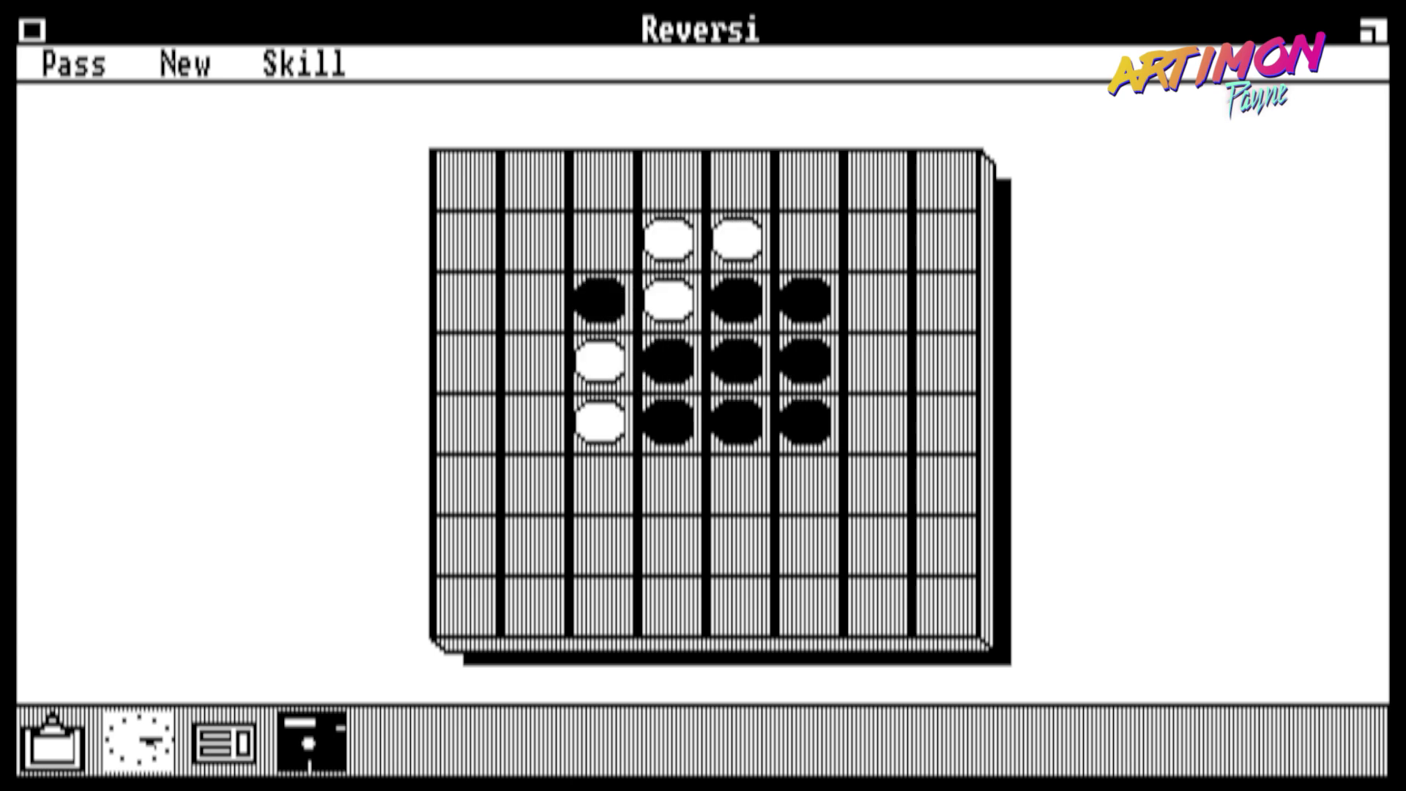
pyautogui.click(622, 384)
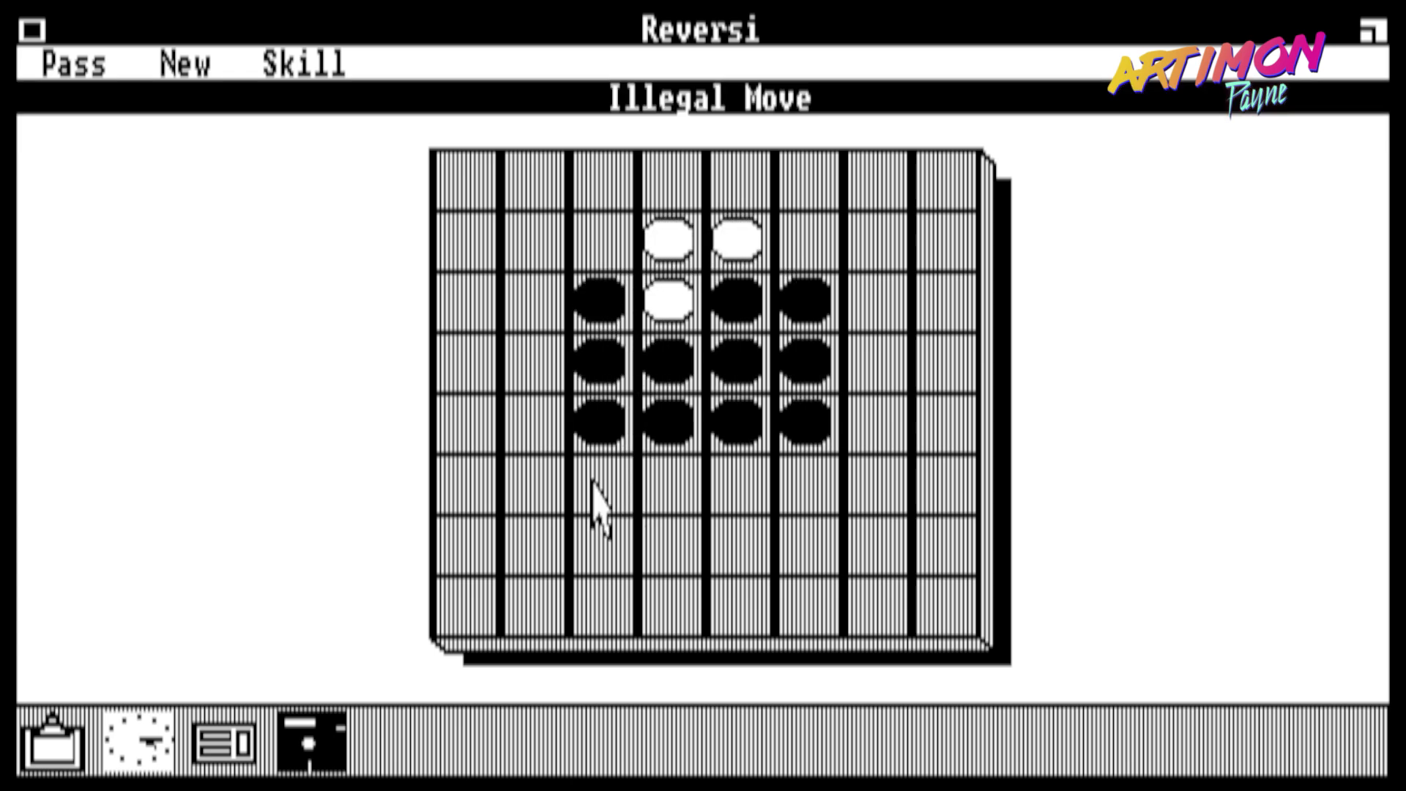
pyautogui.click(738, 481)
pyautogui.doubleClick(32, 32)
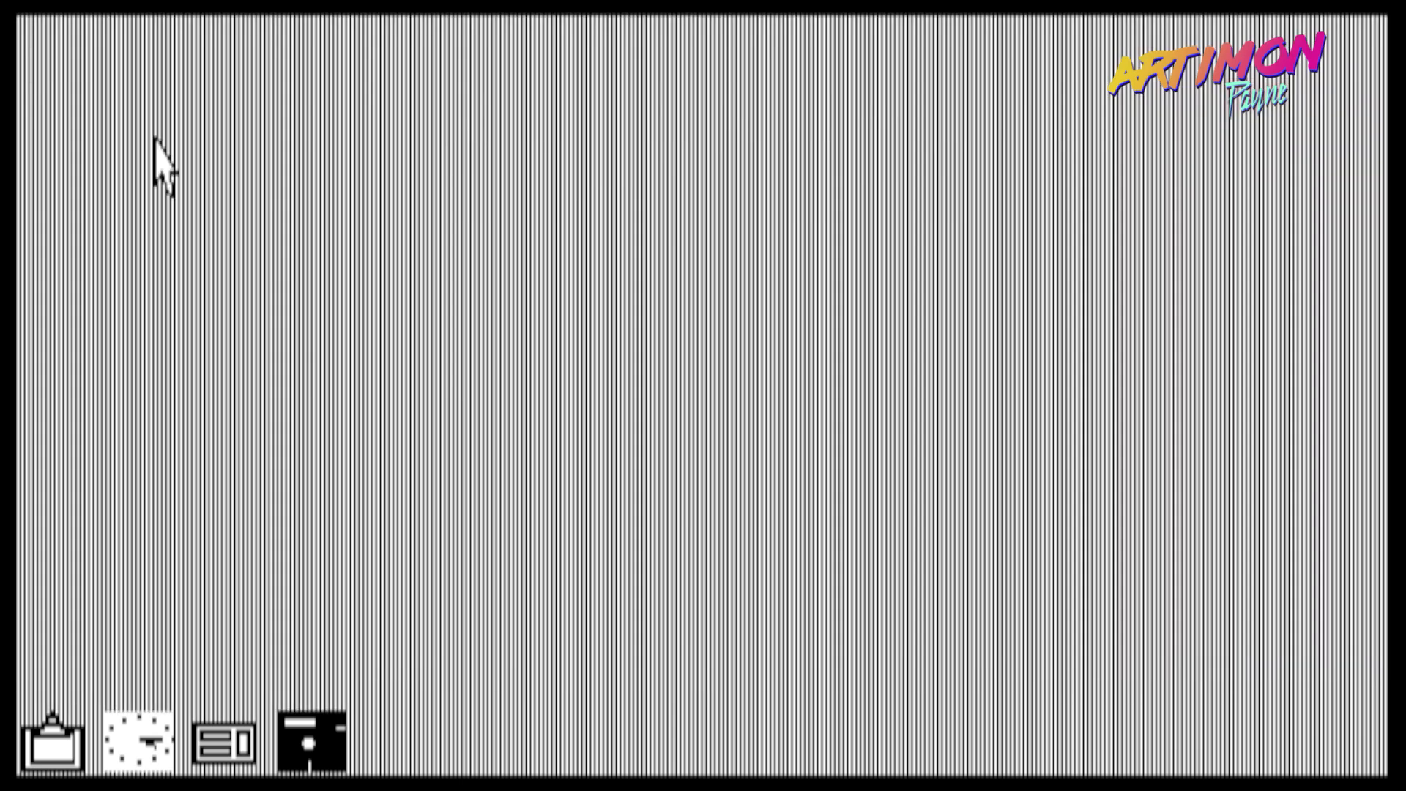
# - Restore the MS-DOS Executive, open the Clock below it and collapse the Clock back to an icon
pyautogui.doubleClick(342, 749)
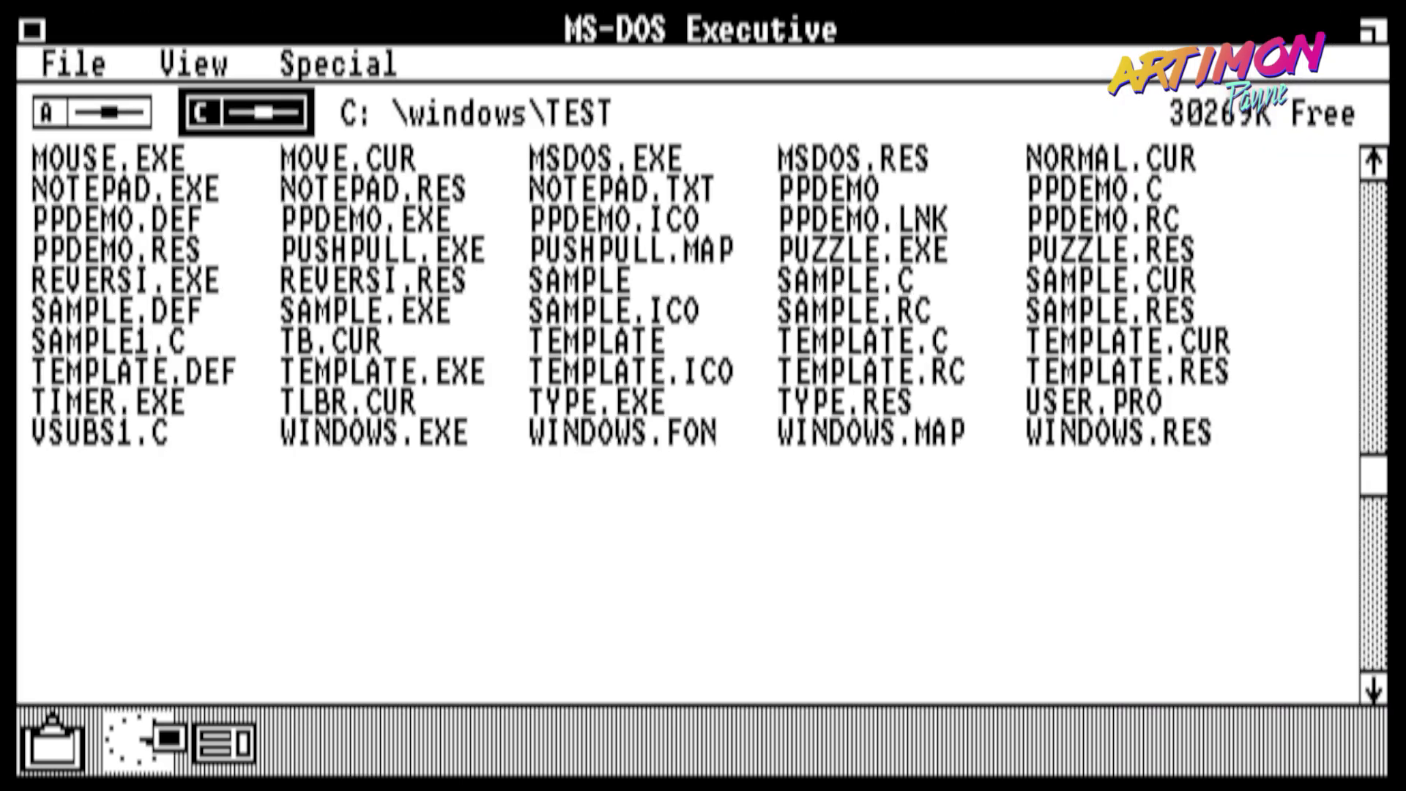
pyautogui.doubleClick(139, 741)
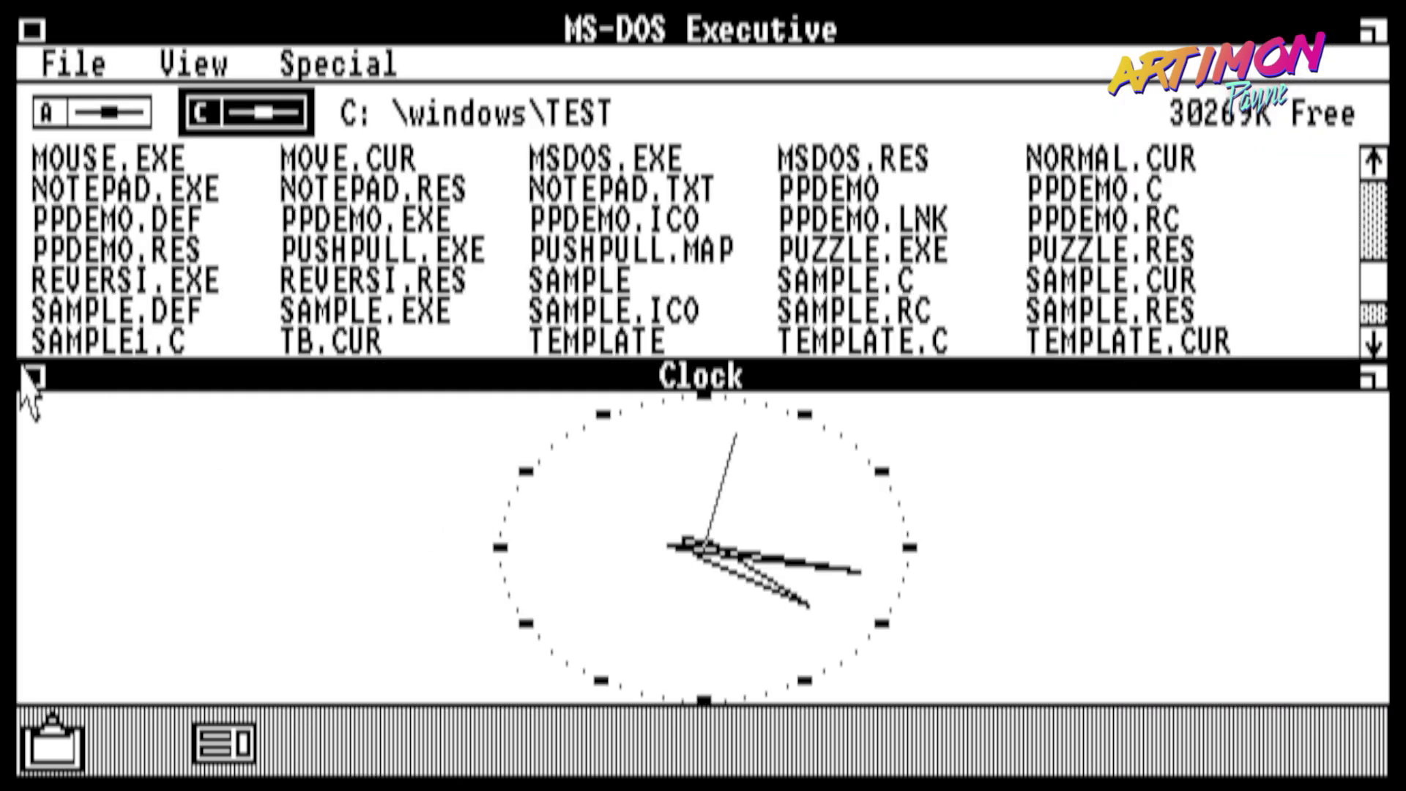
pyautogui.doubleClick(42, 378)
# - Open the Clipboard, zoom it to full screen and back, and enlarge its window upward over most of the MS-DOS Executive
pyautogui.doubleClick(55, 744)
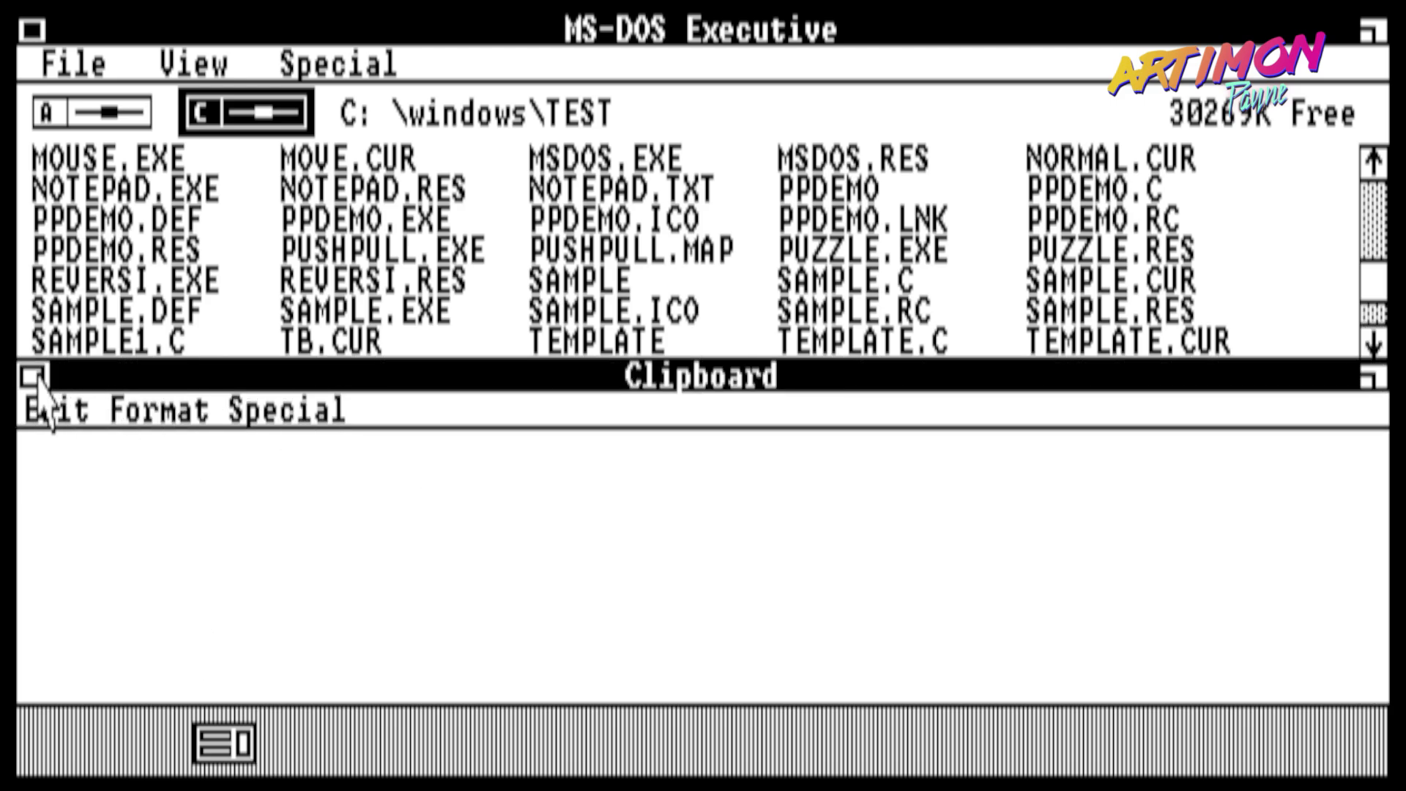
pyautogui.click(1367, 378)
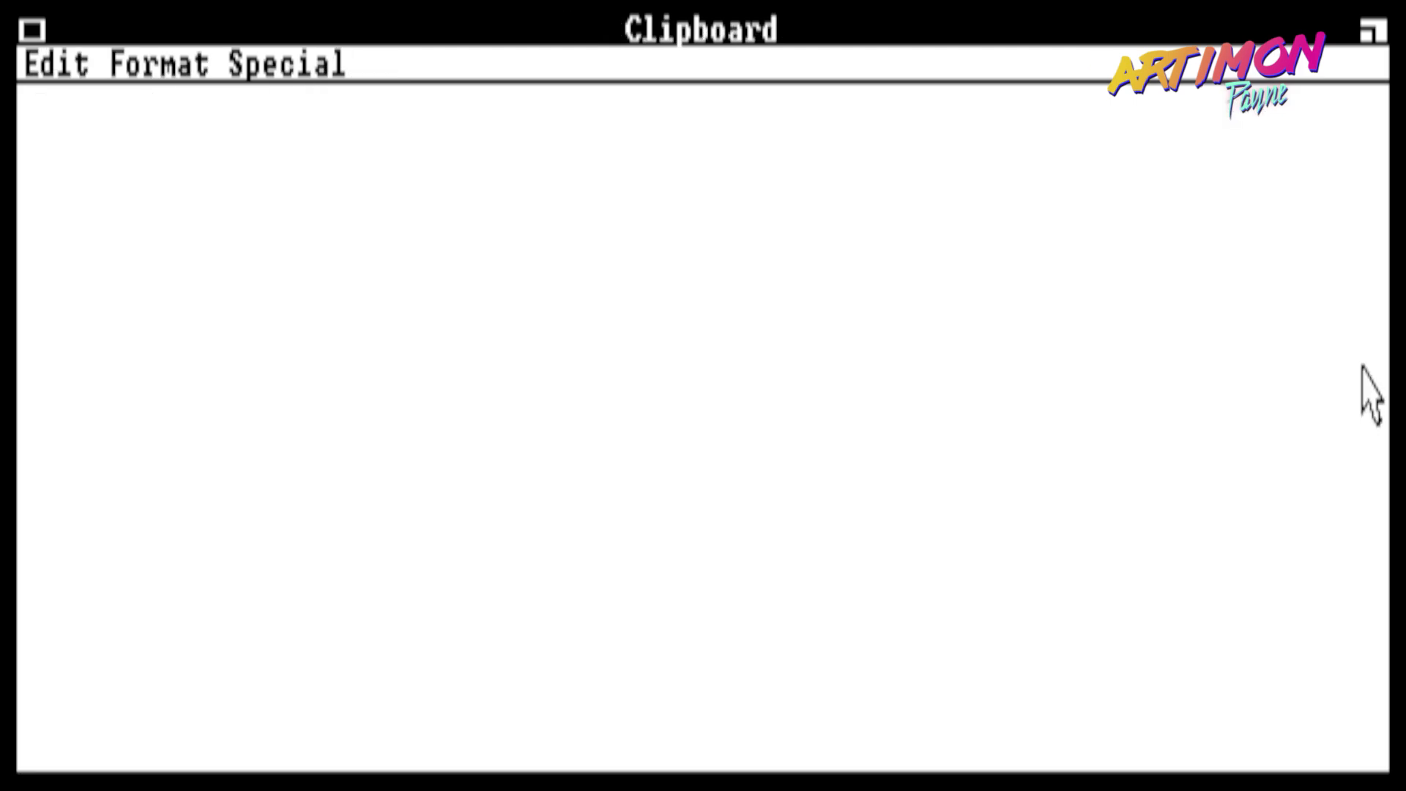
pyautogui.click(1374, 32)
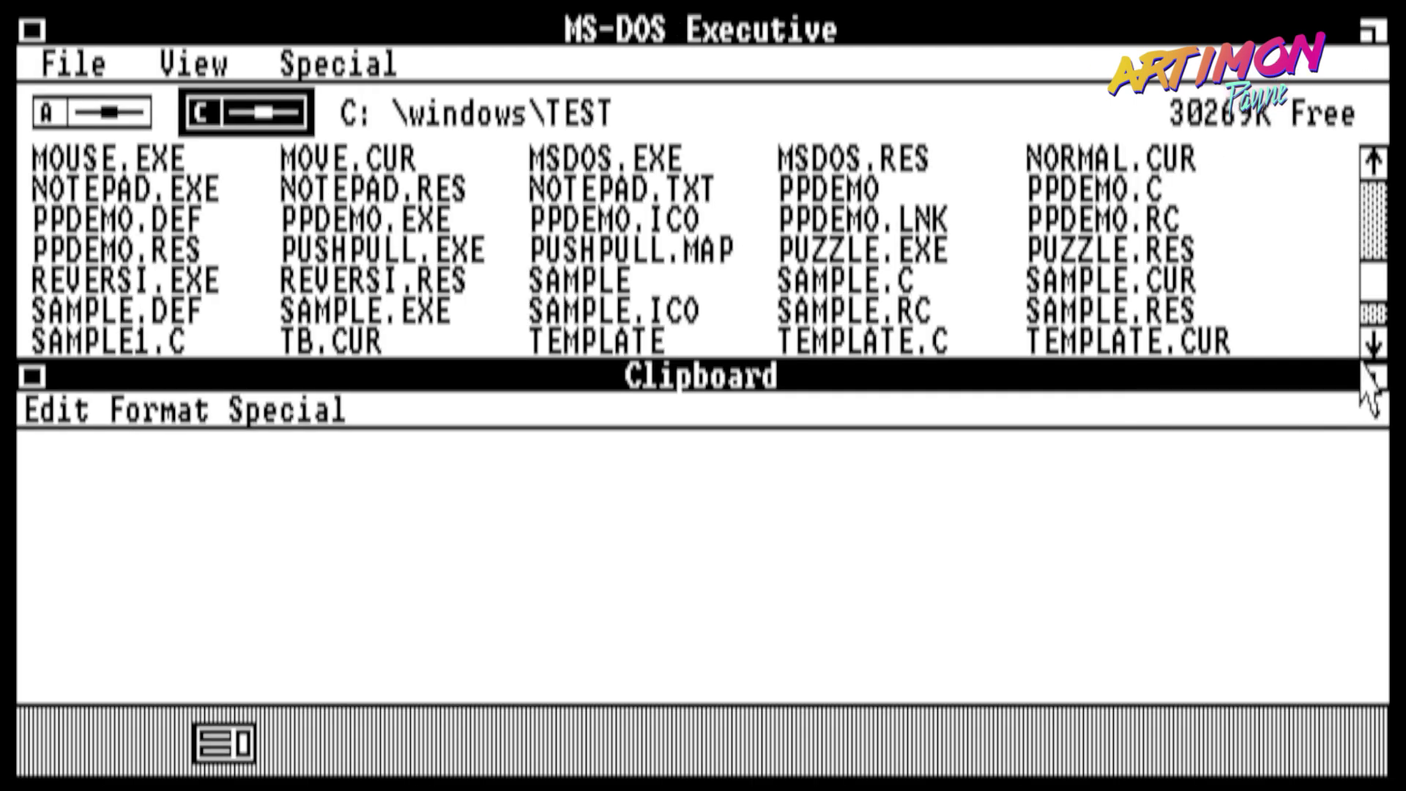
pyautogui.moveTo(1367, 375); pyautogui.dragTo(1353, 405)
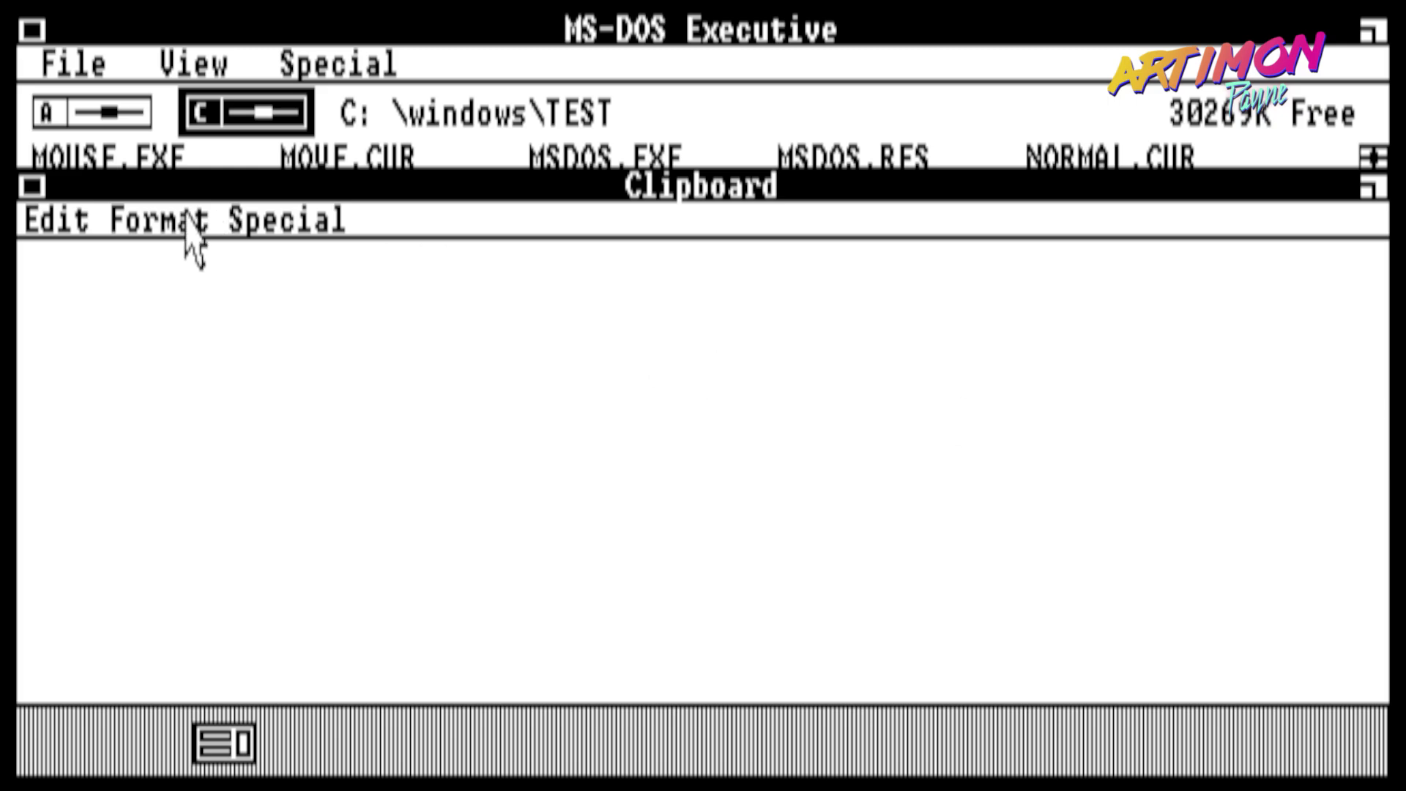
# - Collapse the Clipboard to an icon, open the Control Panel and pick a double-click speed
pyautogui.click(37, 189)
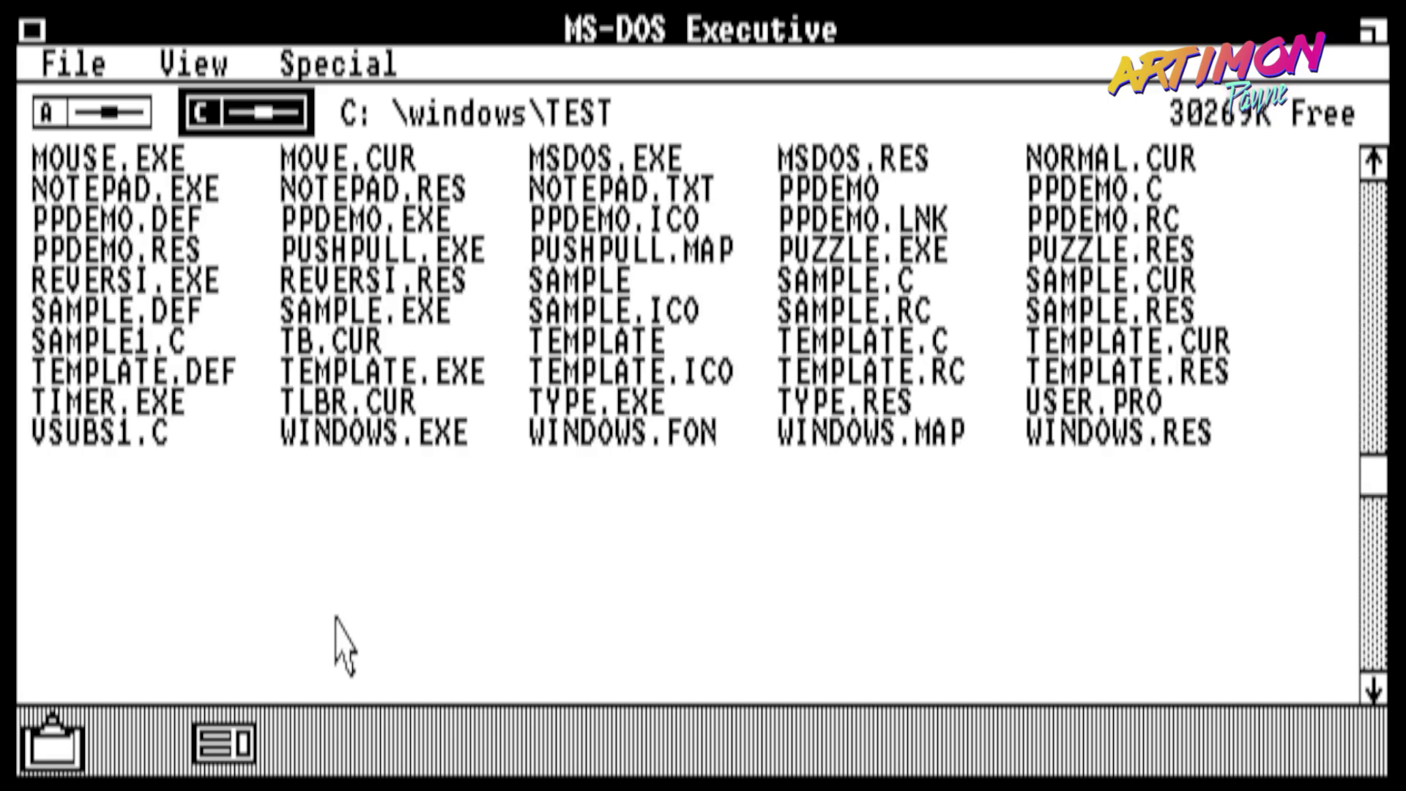
pyautogui.doubleClick(224, 746)
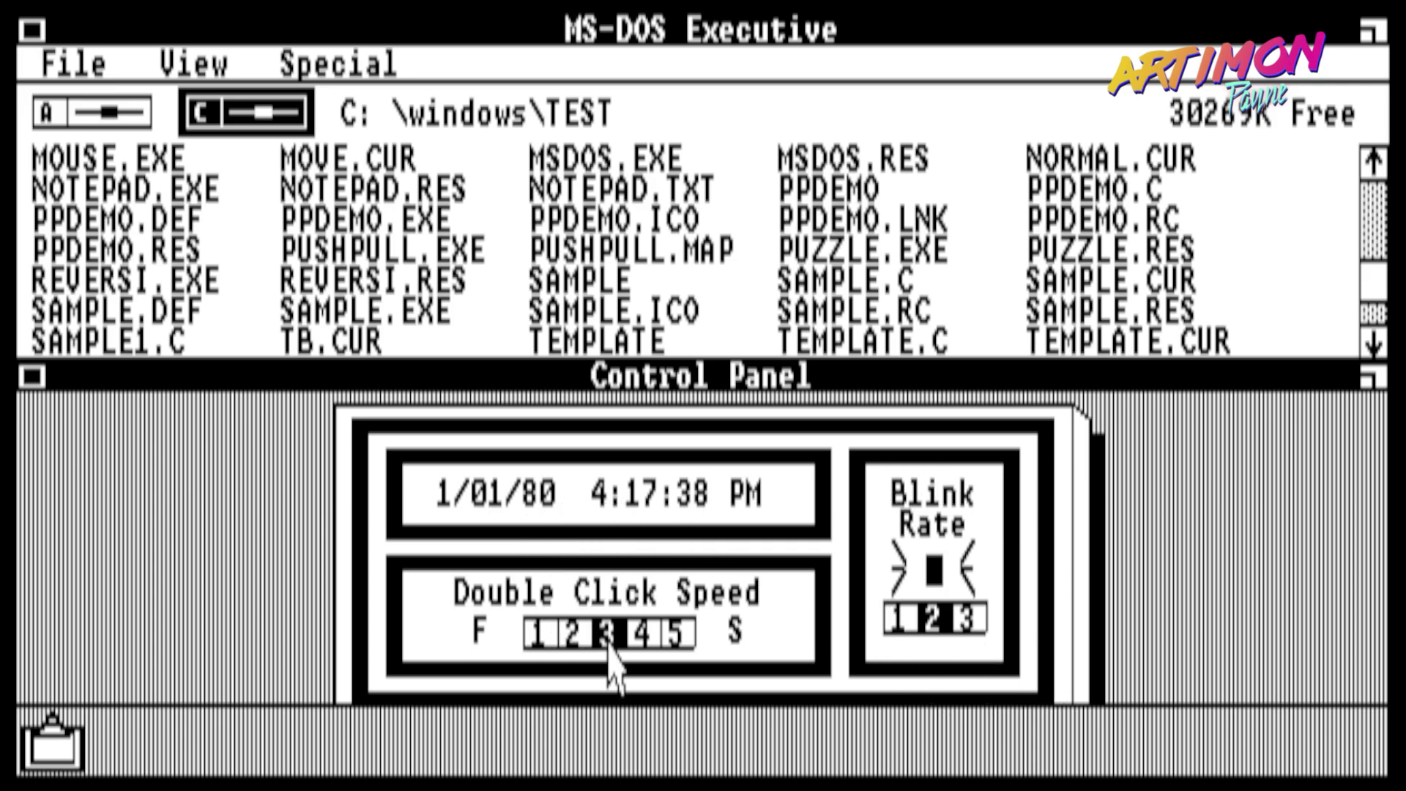
pyautogui.click(582, 633)
pyautogui.click(599, 635)
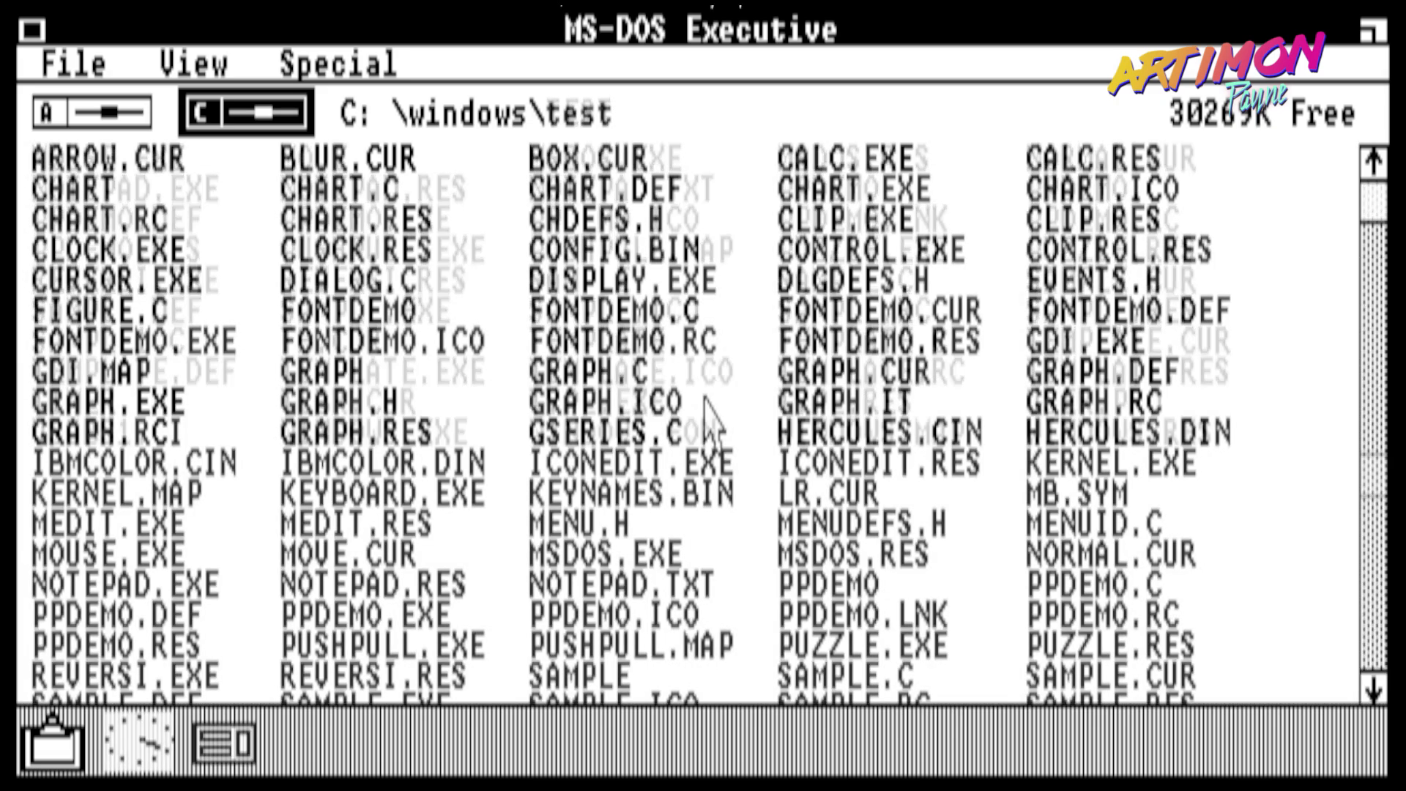
# - Create a directory named Tiny Bunny inside C:\windows\test
pyautogui.click(1370, 381)
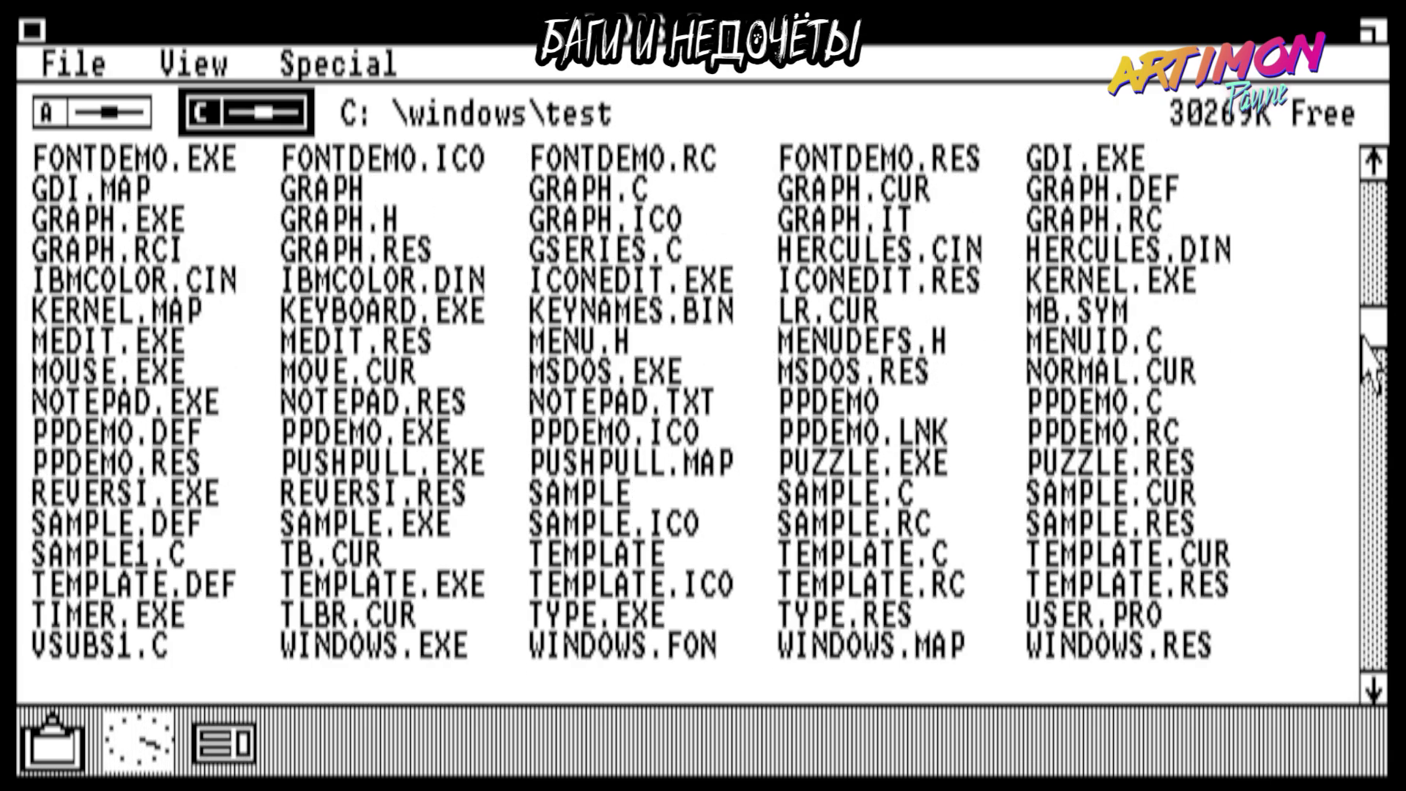
pyautogui.click(1369, 484)
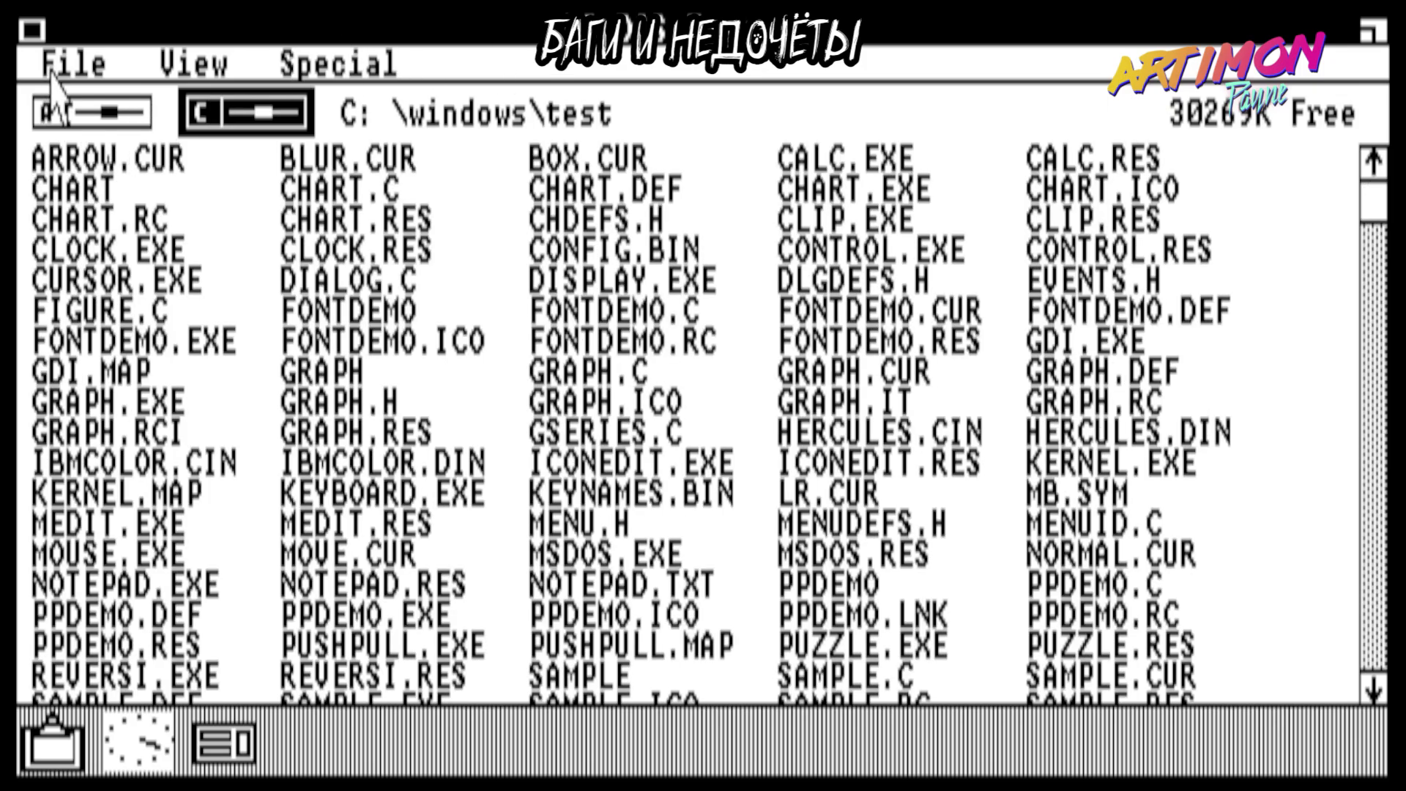
pyautogui.moveTo(55, 81); pyautogui.dragTo(402, 106)
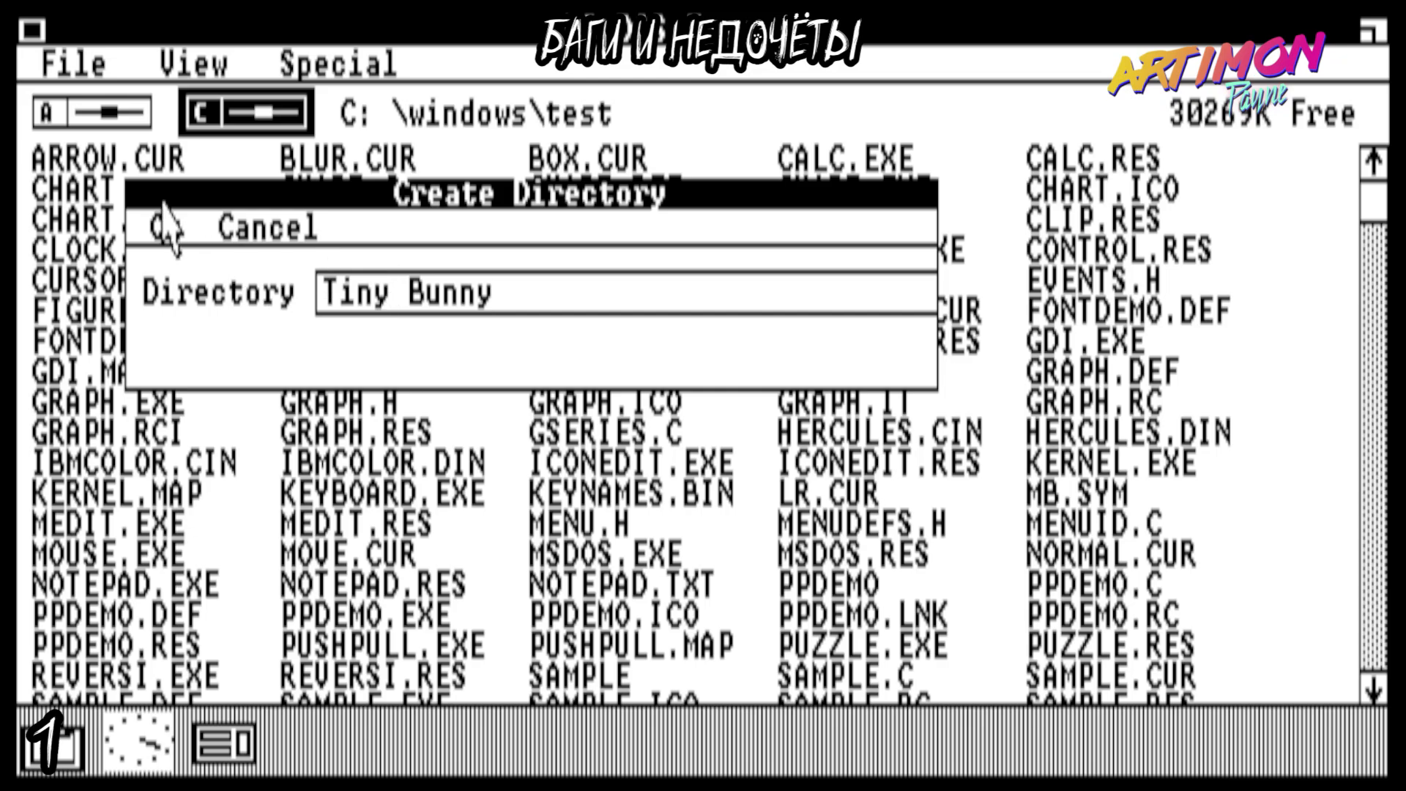
pyautogui.click(163, 227)
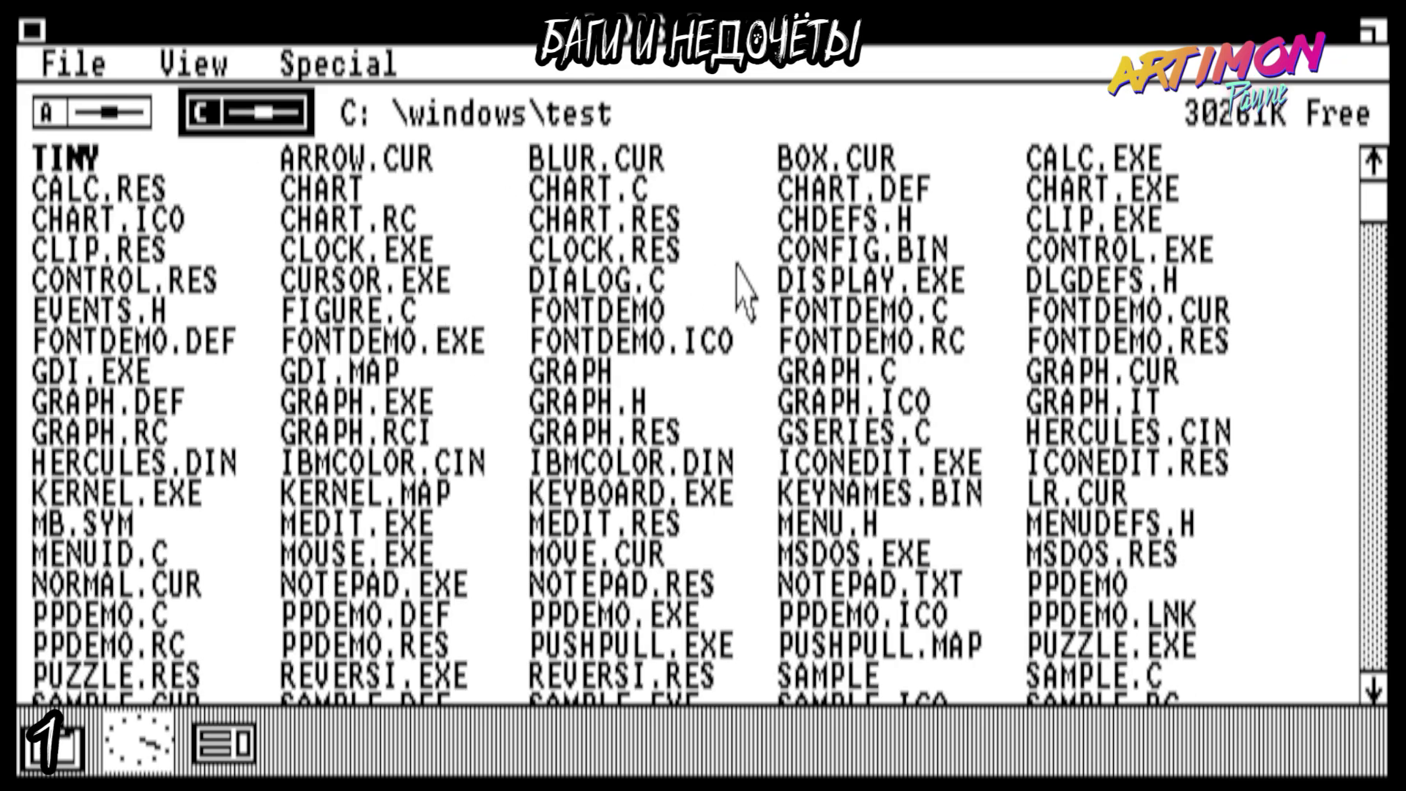
pyautogui.click(102, 167)
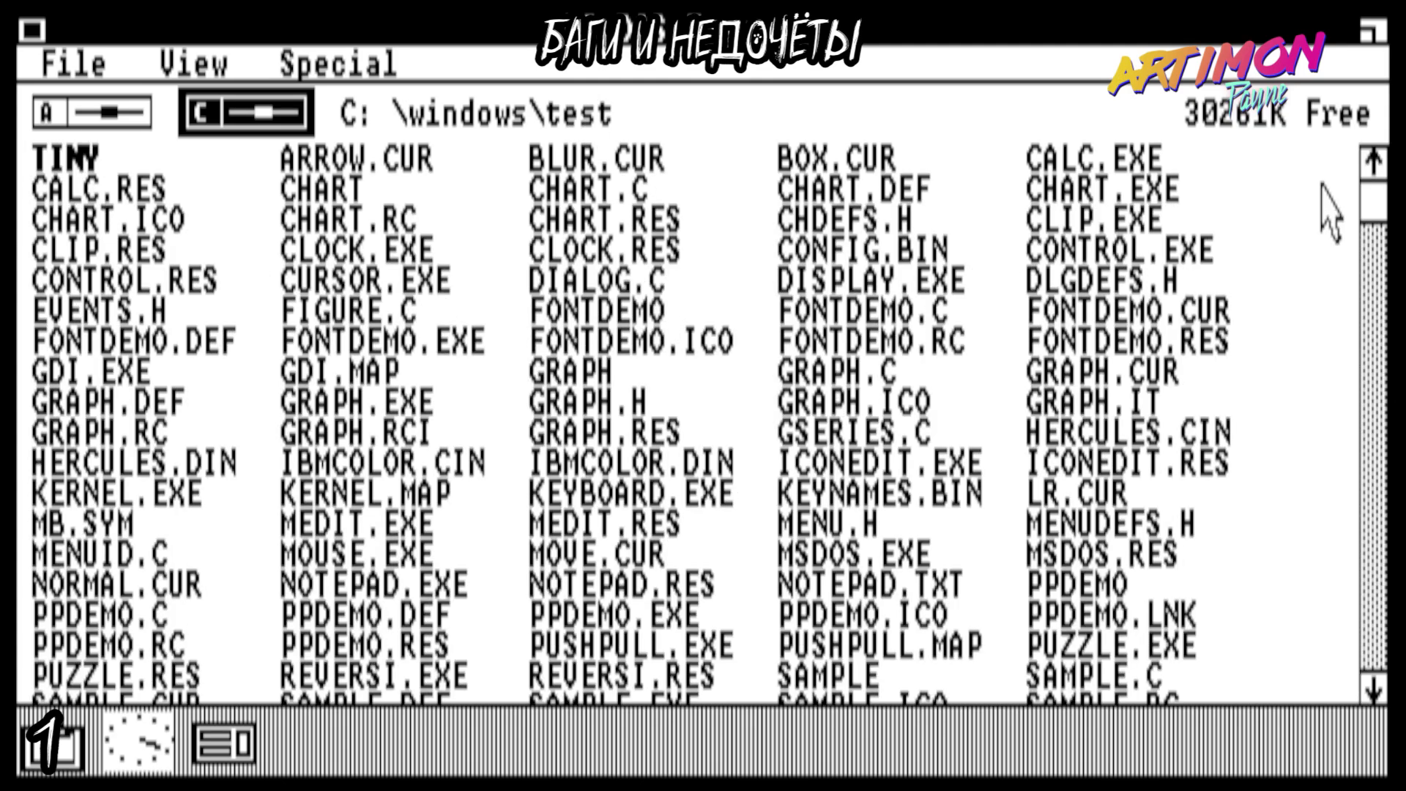
pyautogui.moveTo(1375, 201); pyautogui.dragTo(1372, 368)
pyautogui.moveTo(1371, 505); pyautogui.dragTo(1374, 198)
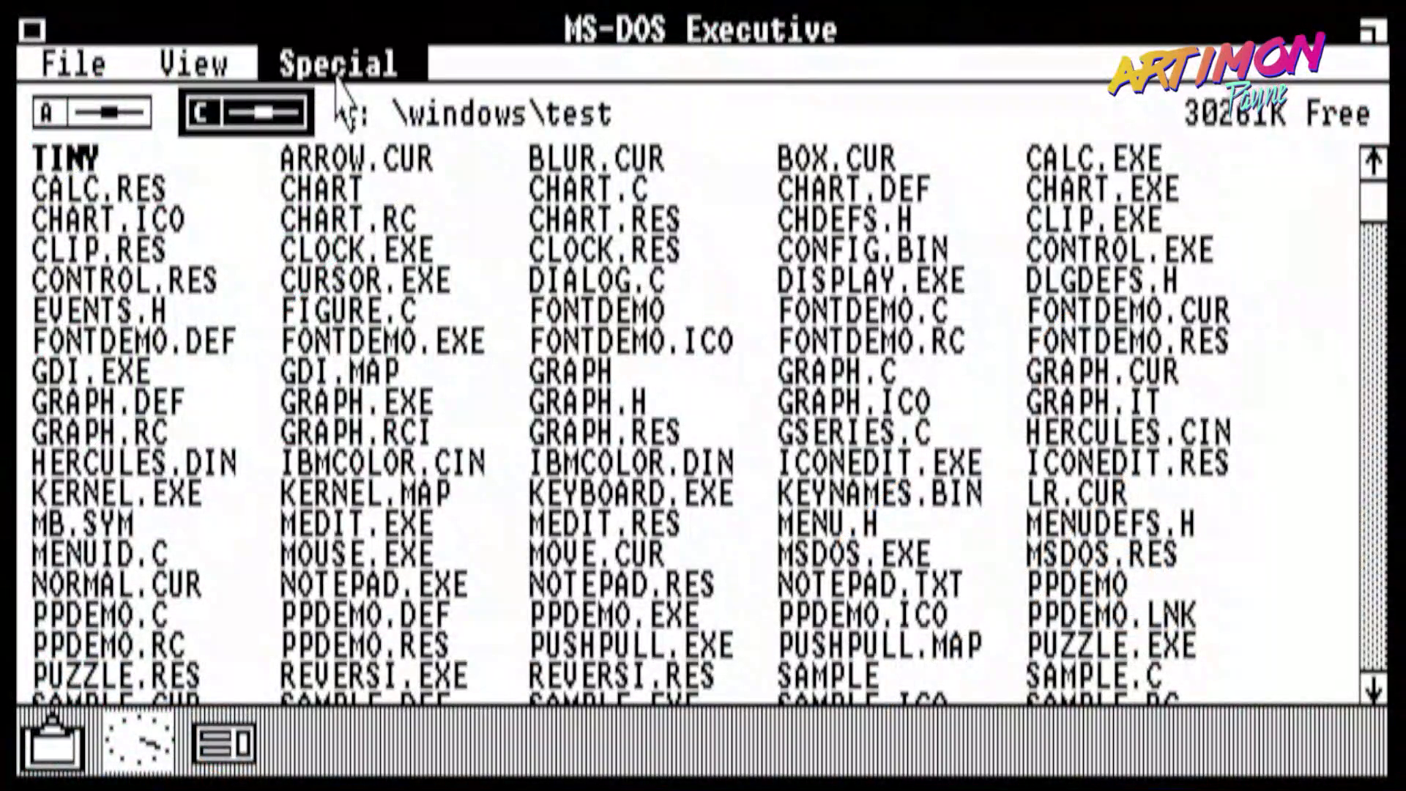
# - End the Windows session from the MS-DOS Executive and confirm the exit to DOS
pyautogui.click(337, 64)
pyautogui.click(354, 183)
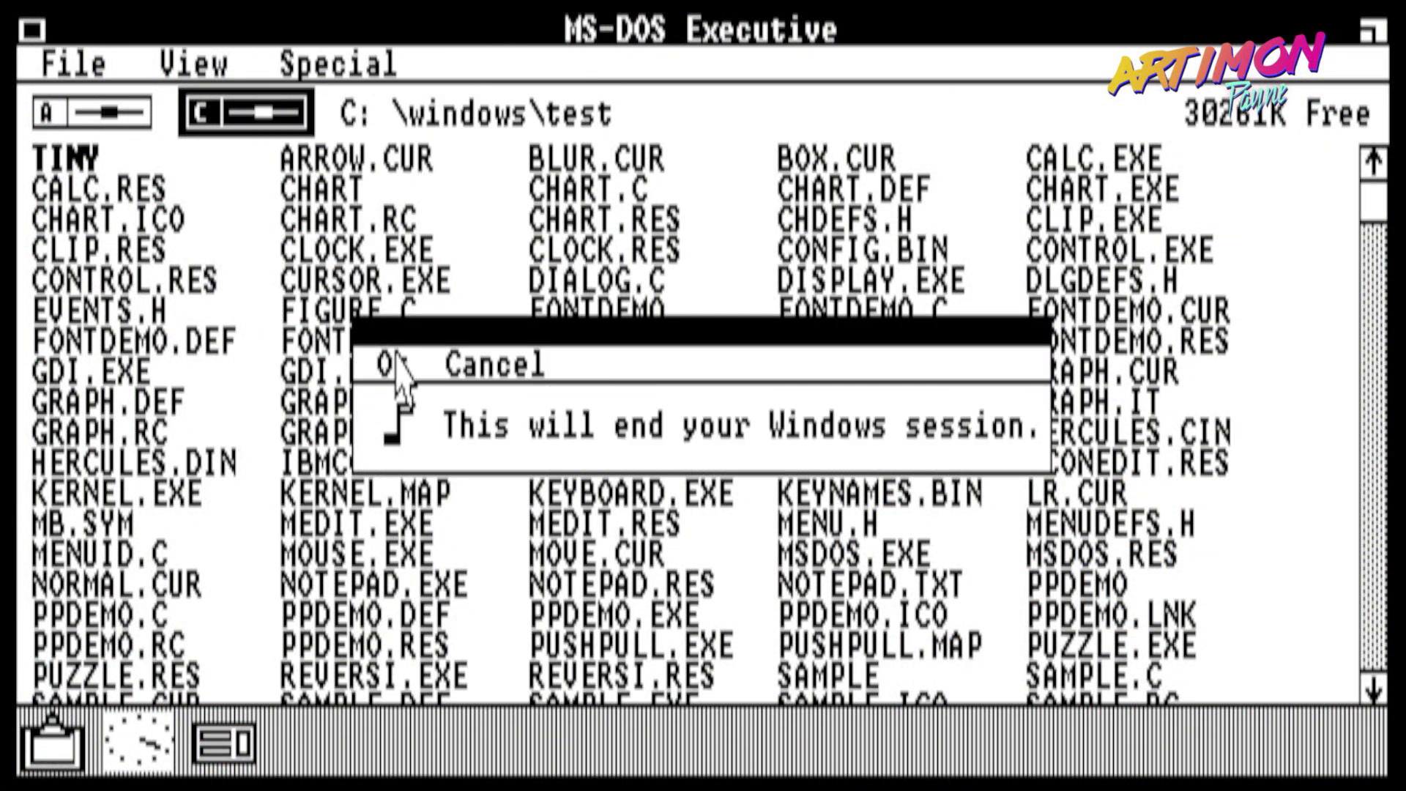
pyautogui.click(393, 364)
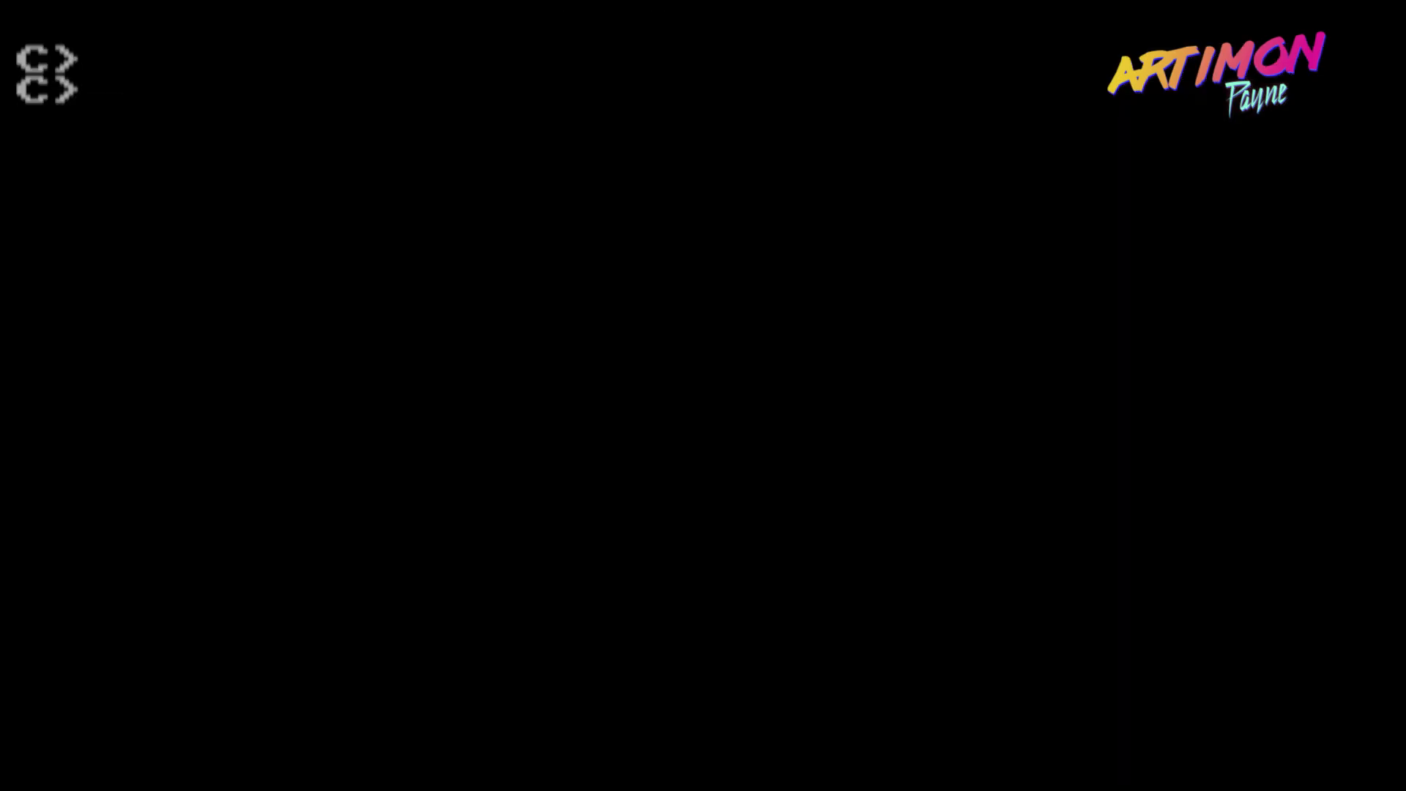
# - Switch to drive A: and copy wininst.bat to drive C:
pyautogui.write('A>')
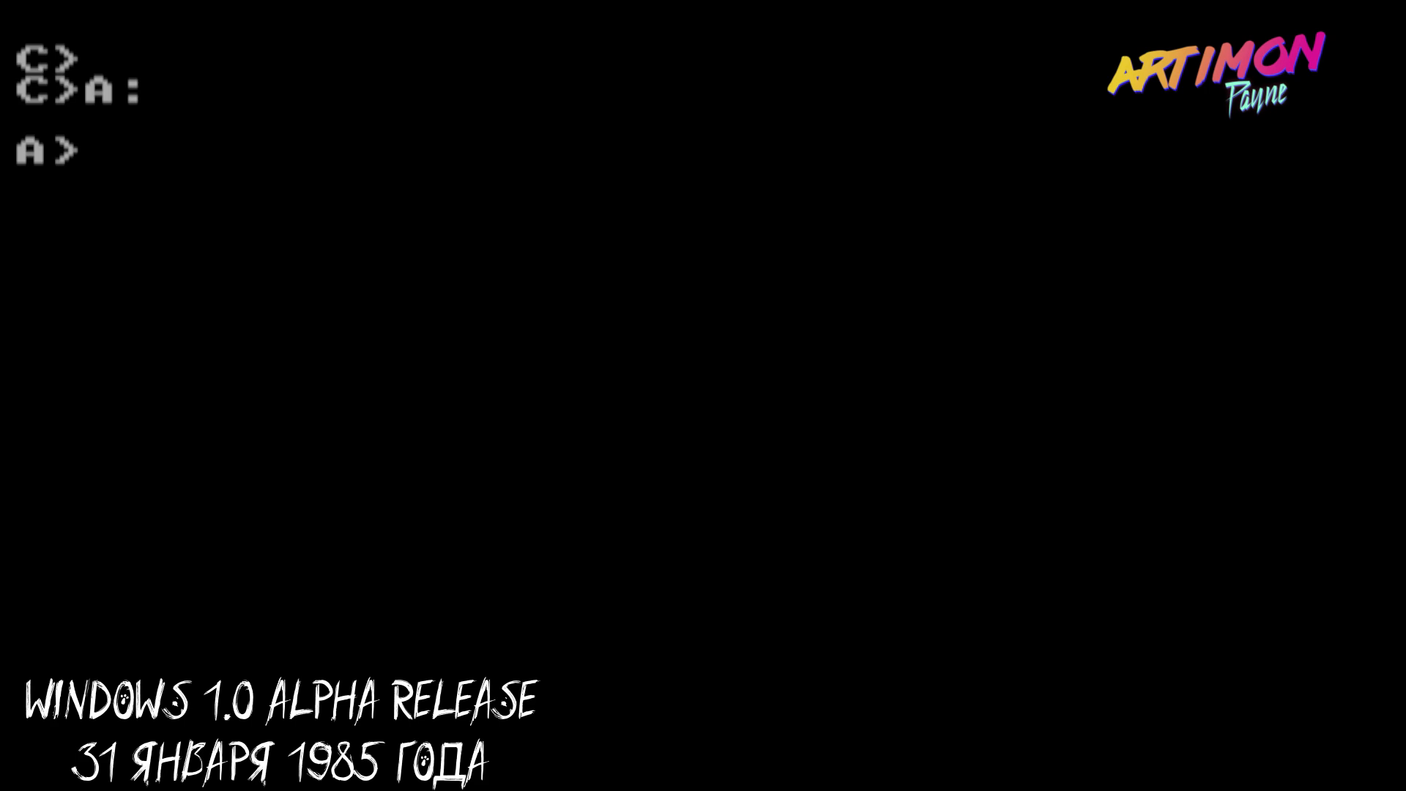
pyautogui.write('copy')
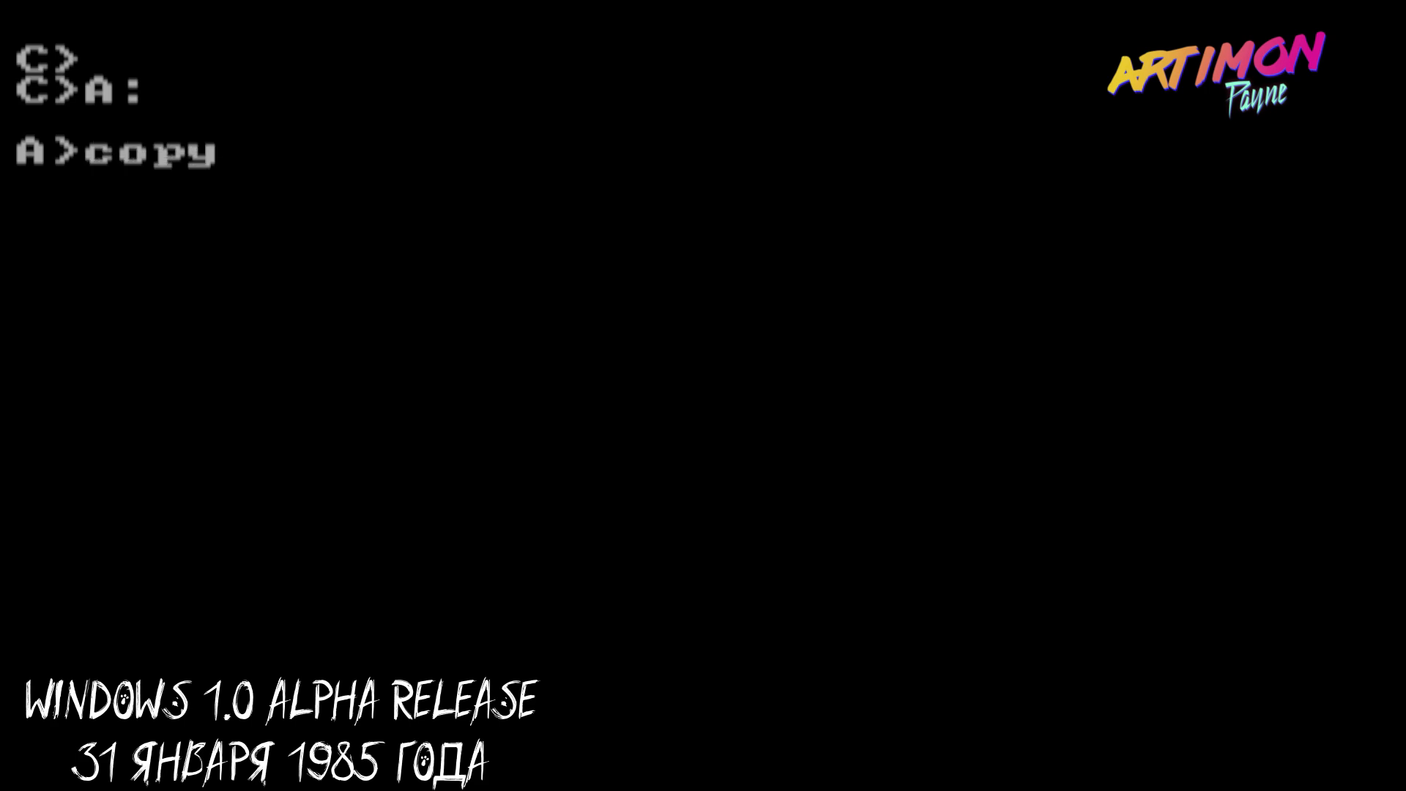
pyautogui.press('BackSpace')
pyautogui.press('BackSpace')
pyautogui.press('BackSpace')
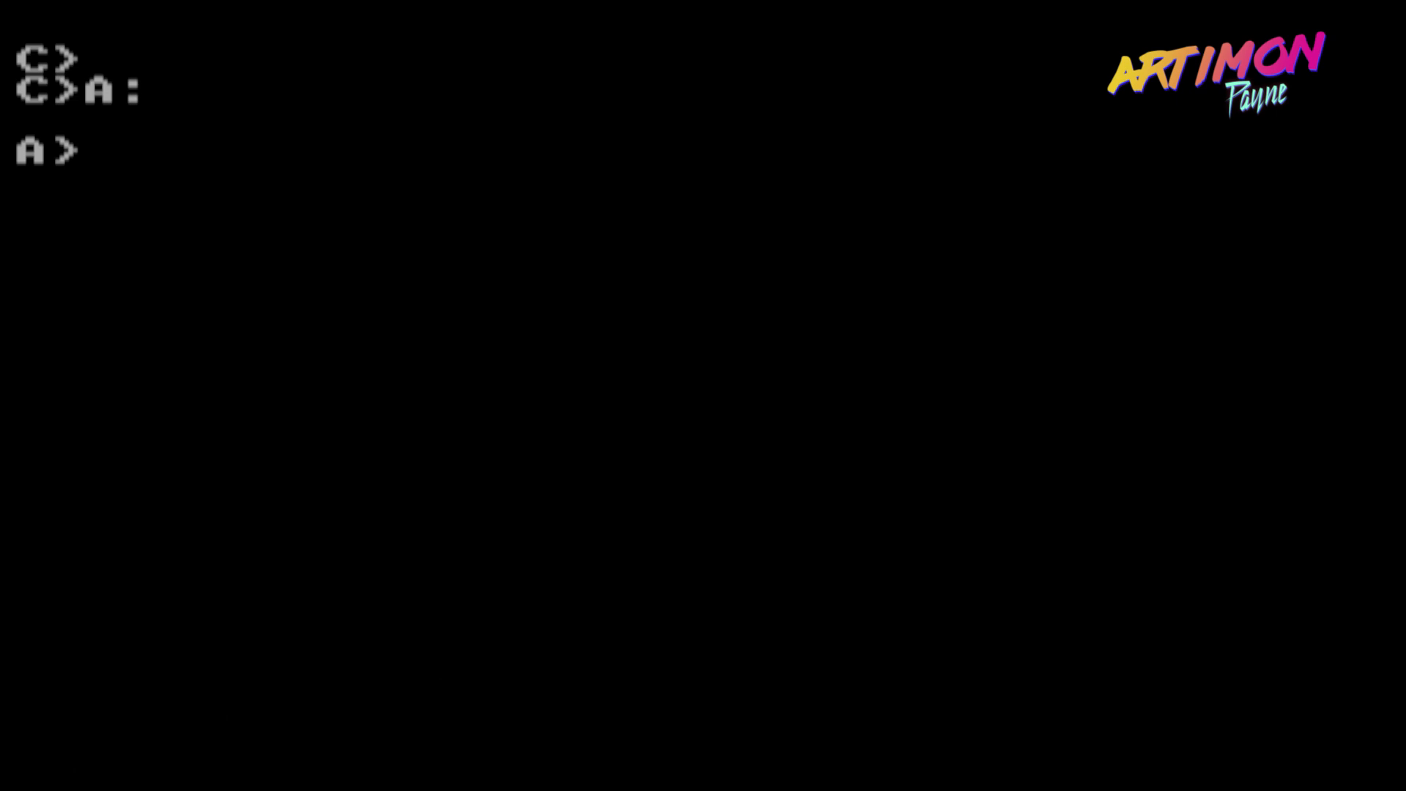
pyautogui.write('co')
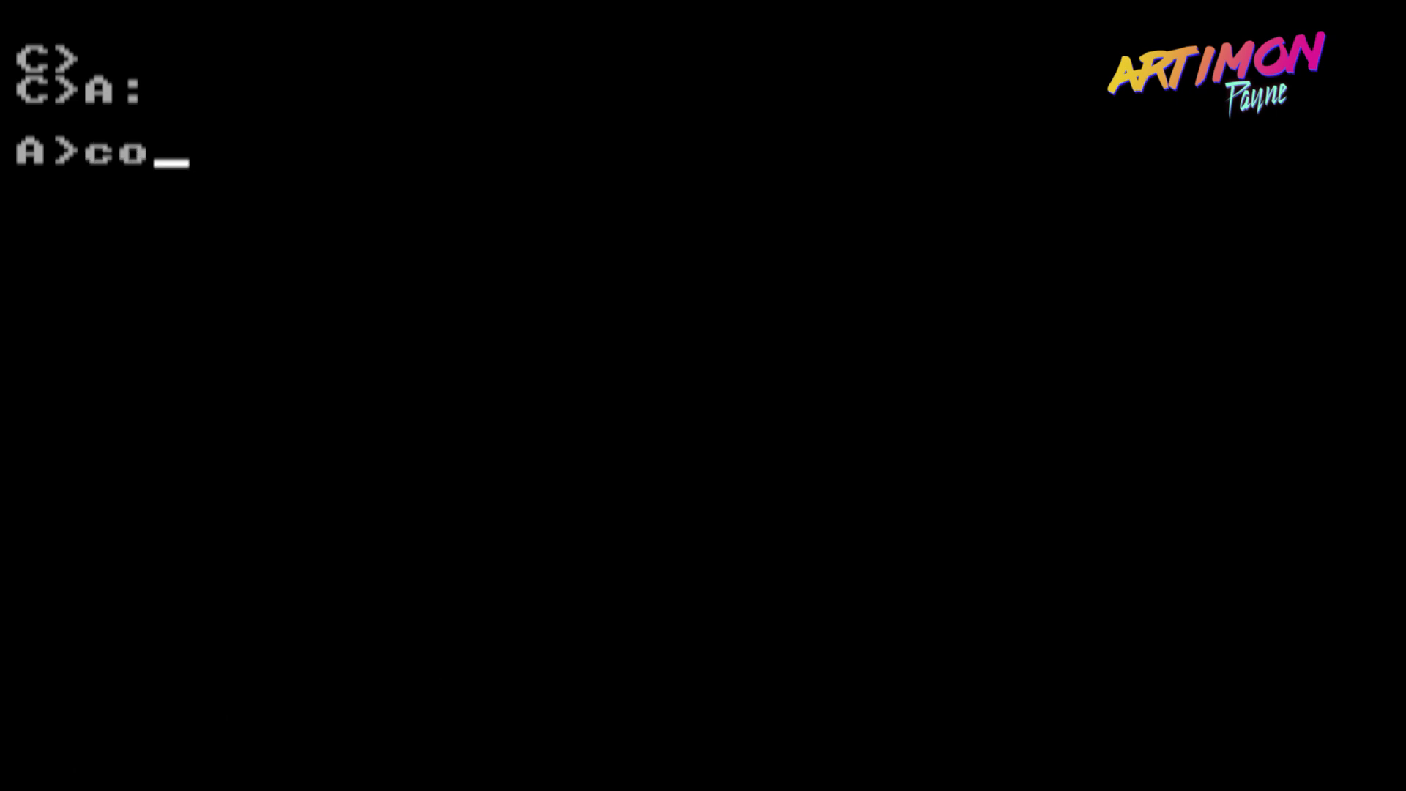
pyautogui.write('py win')
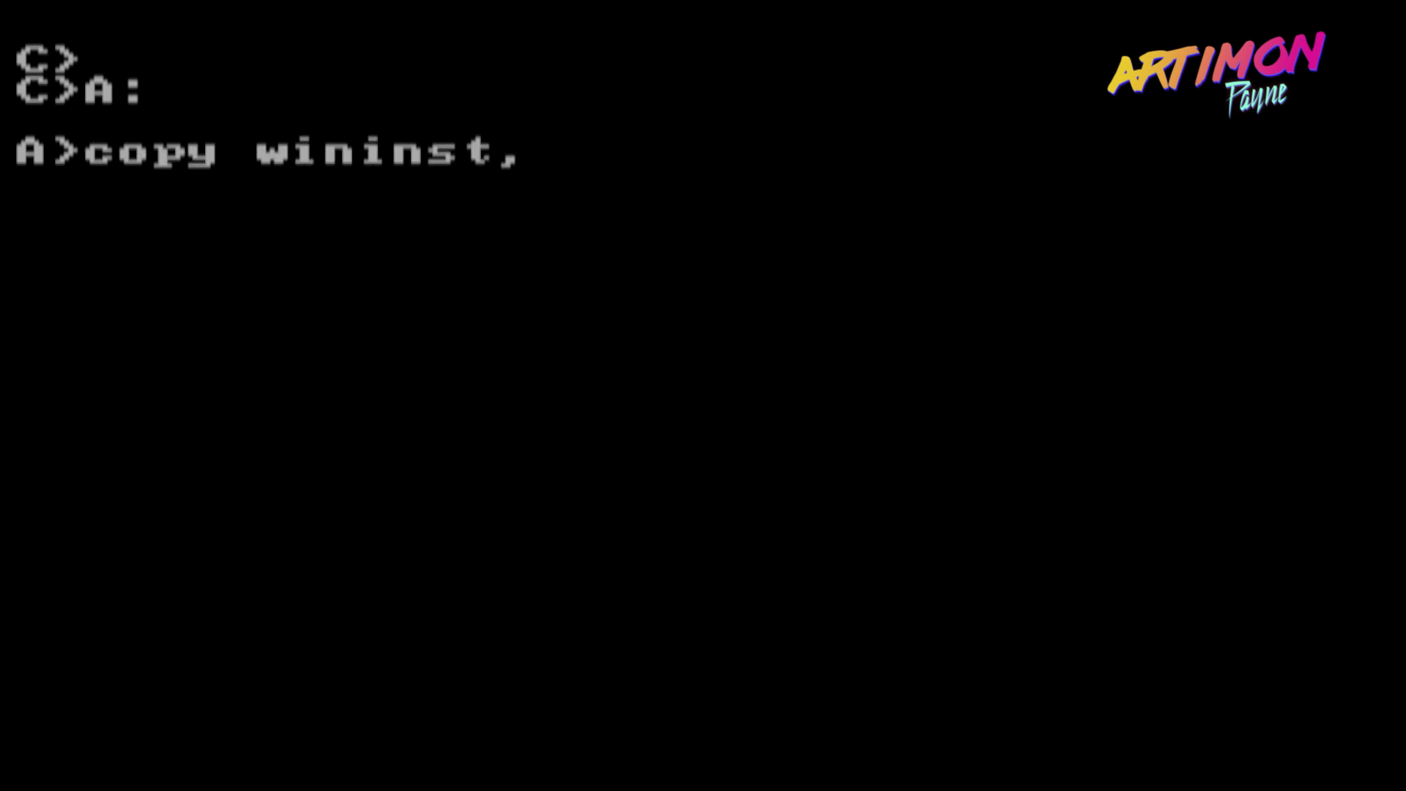
pyautogui.write('inst.bat C:')
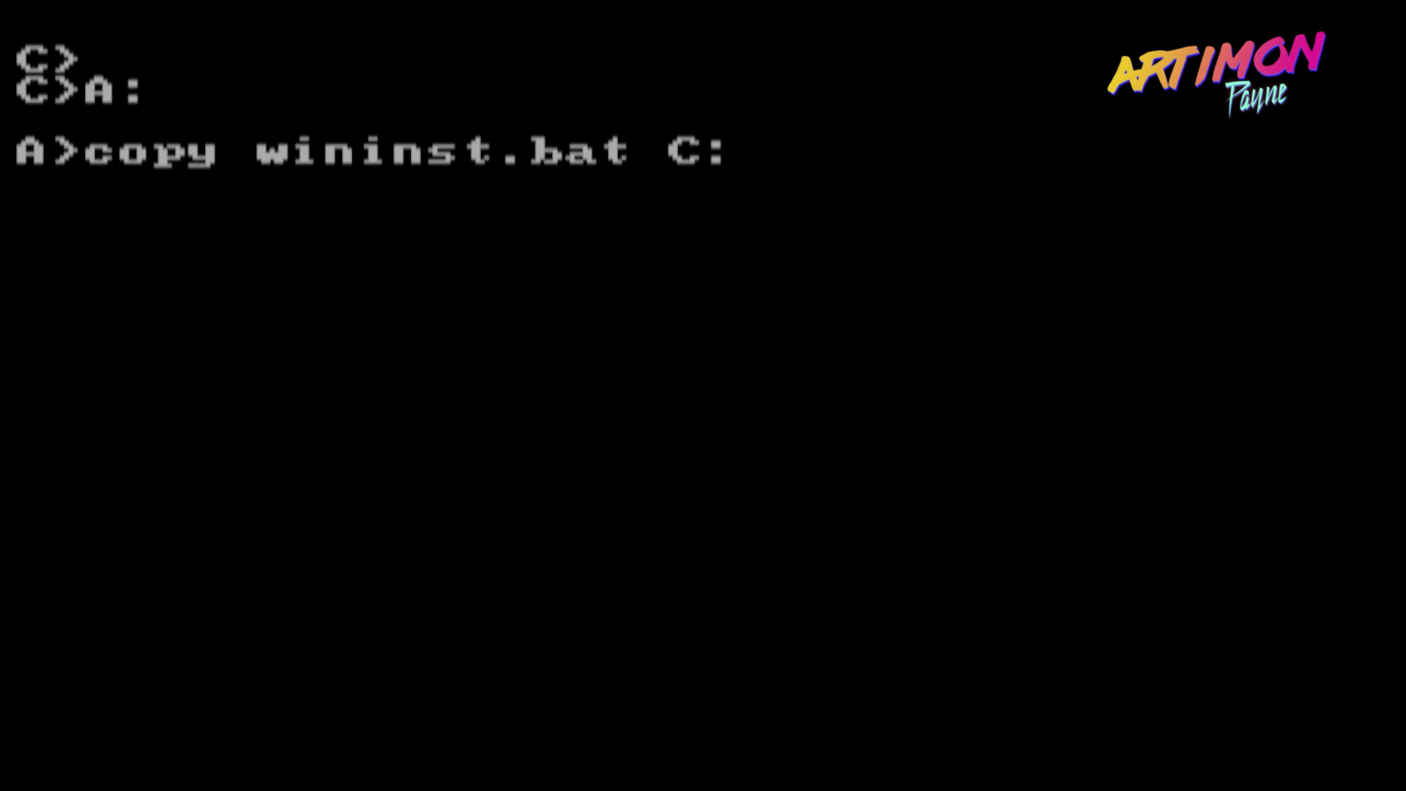
pyautogui.press('Return')
# - Switch to drive C:, run wininst.bat and continue through its introductory notices to the first erase prompt
pyautogui.write('C:')
pyautogui.press('Return')
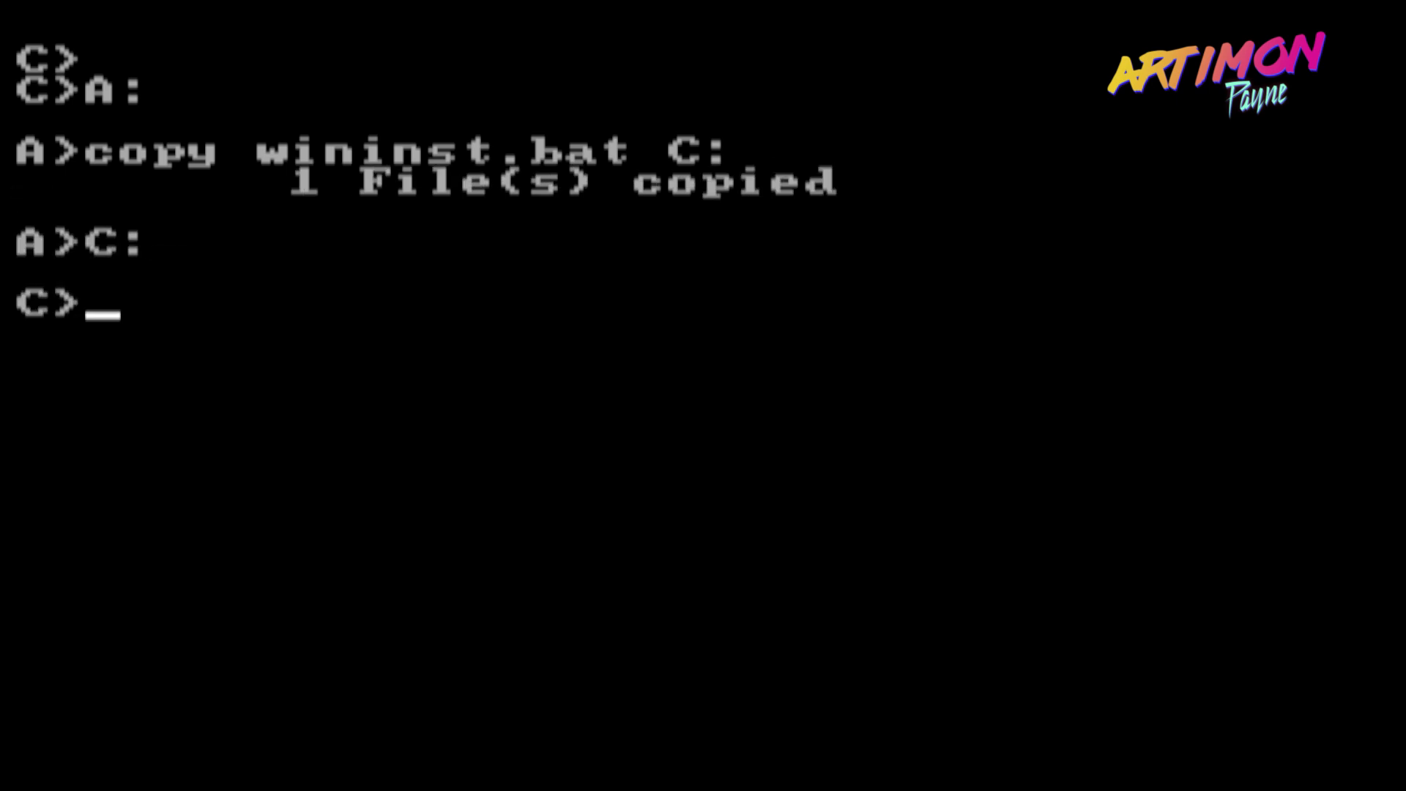
pyautogui.write('winin')
pyautogui.write('bat')
pyautogui.press('Return')
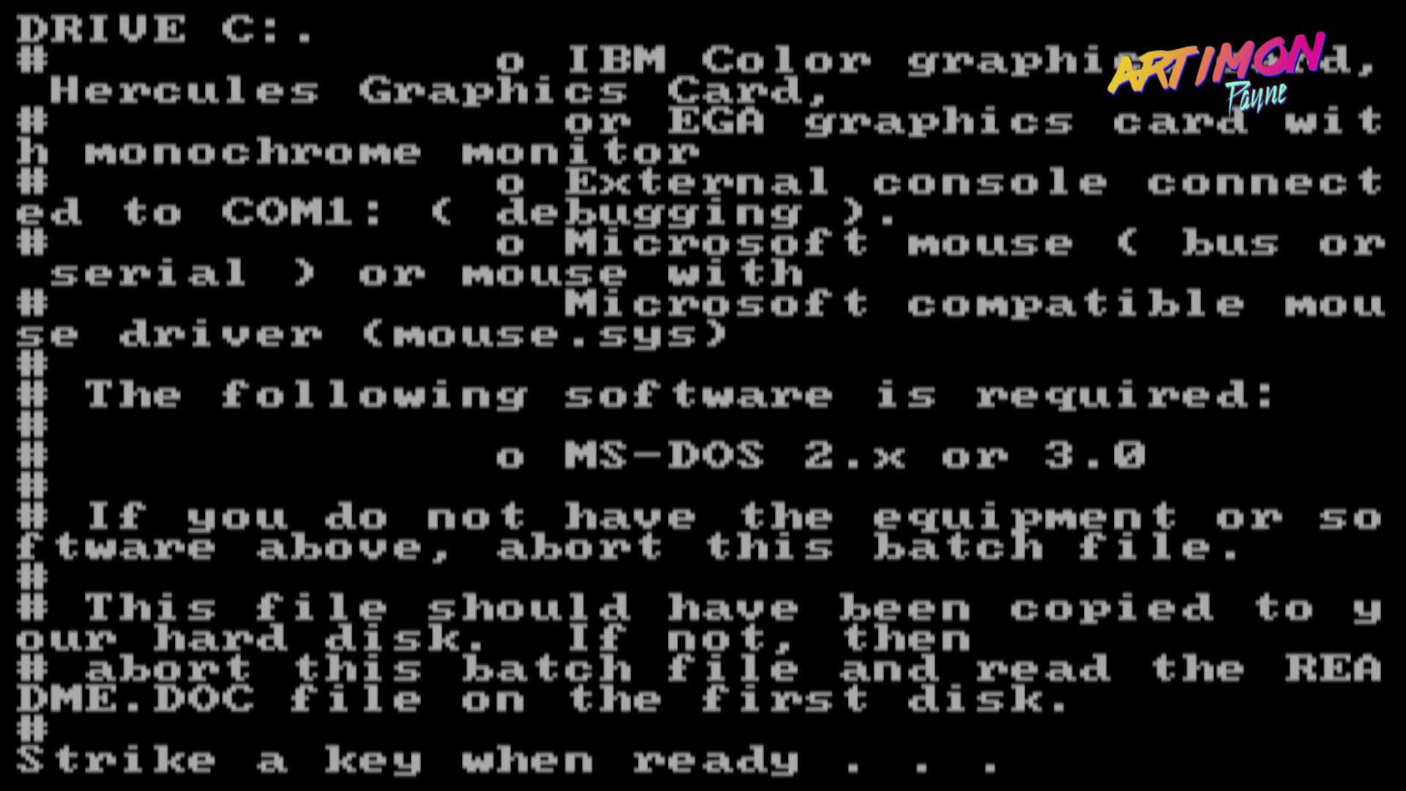
pyautogui.press('Return')
pyautogui.press('Return')
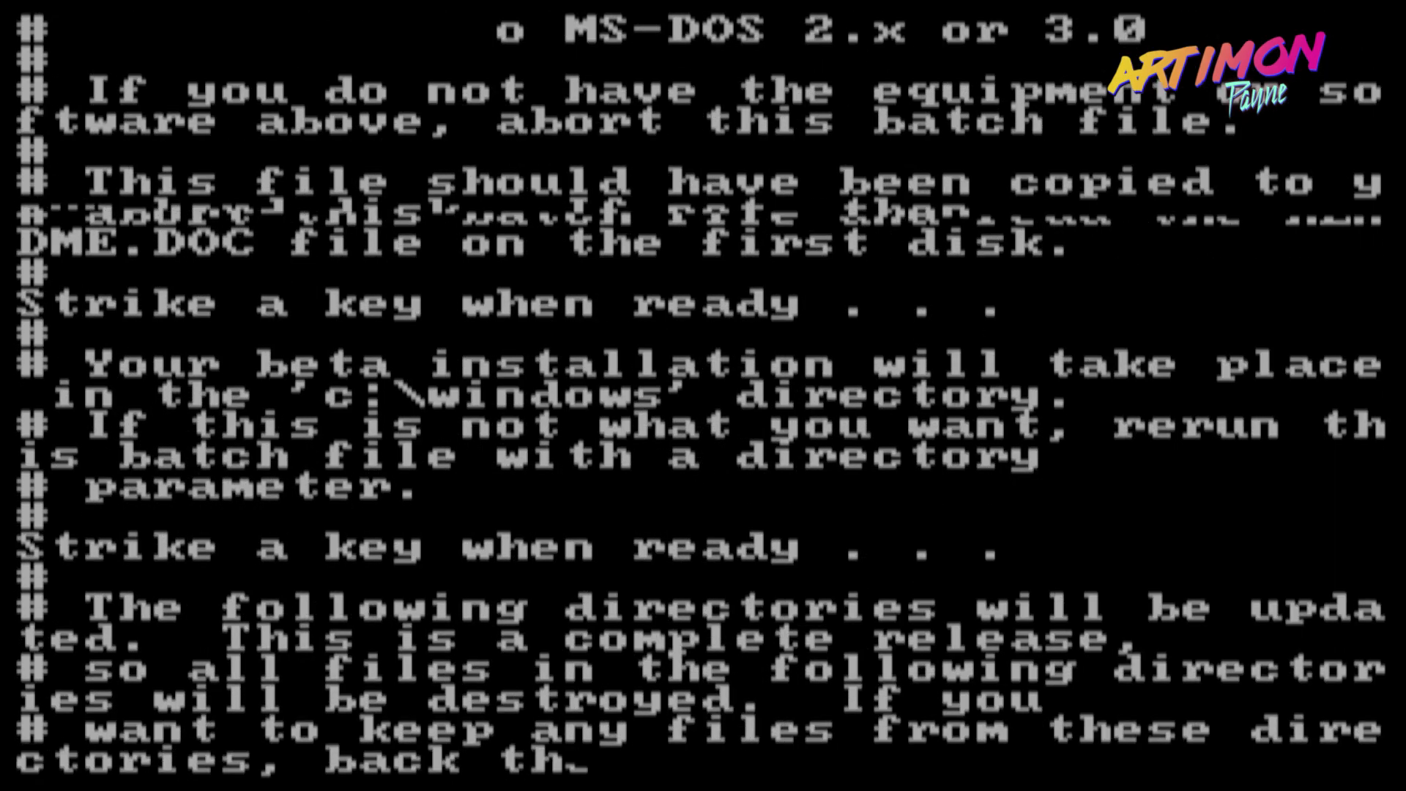
pyautogui.press('Return')
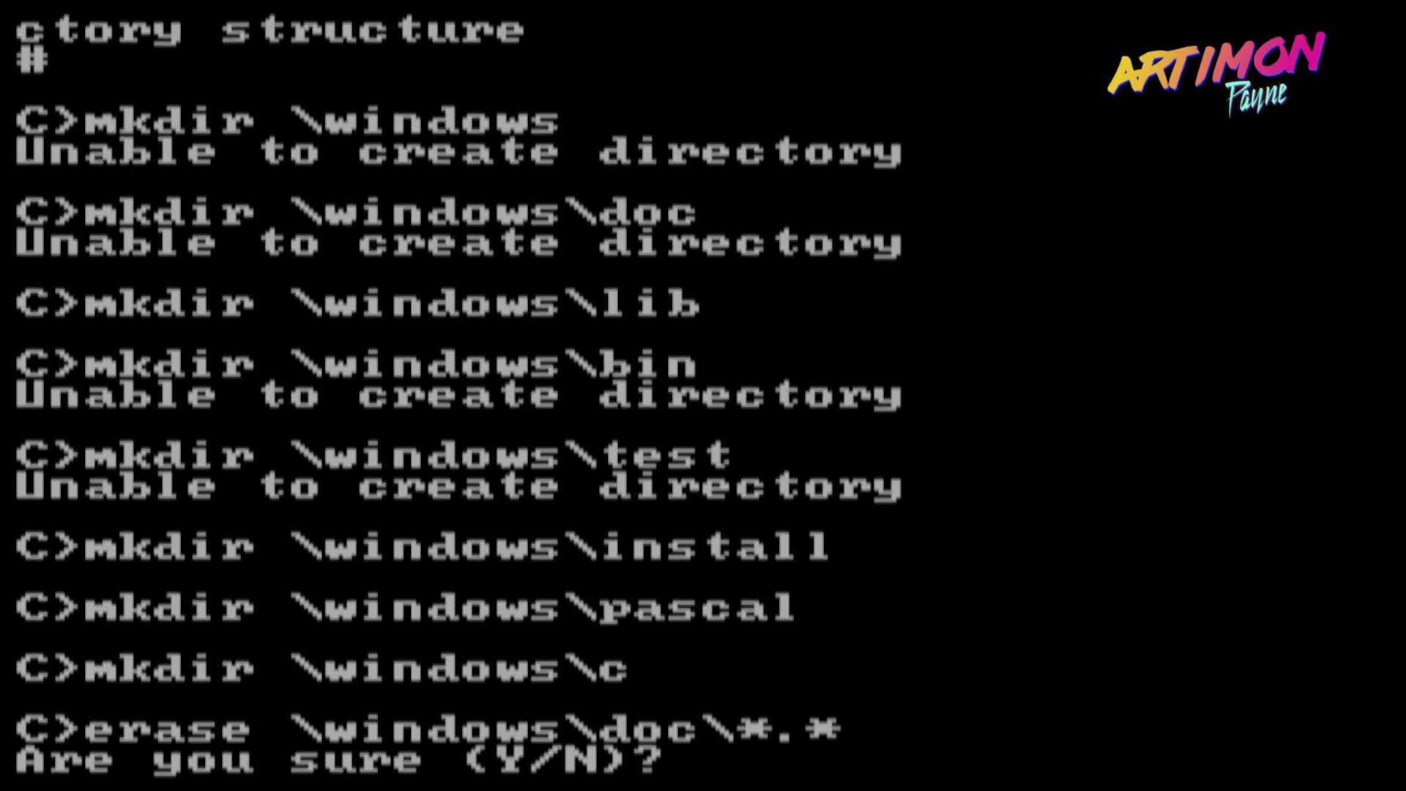
# - Confirm erasing all files in the doc, lib, bin and test directories under \windows
pyautogui.write('y')
pyautogui.press('Return')
pyautogui.write('y')
pyautogui.press('Return')
pyautogui.write('y')
pyautogui.press('Return')
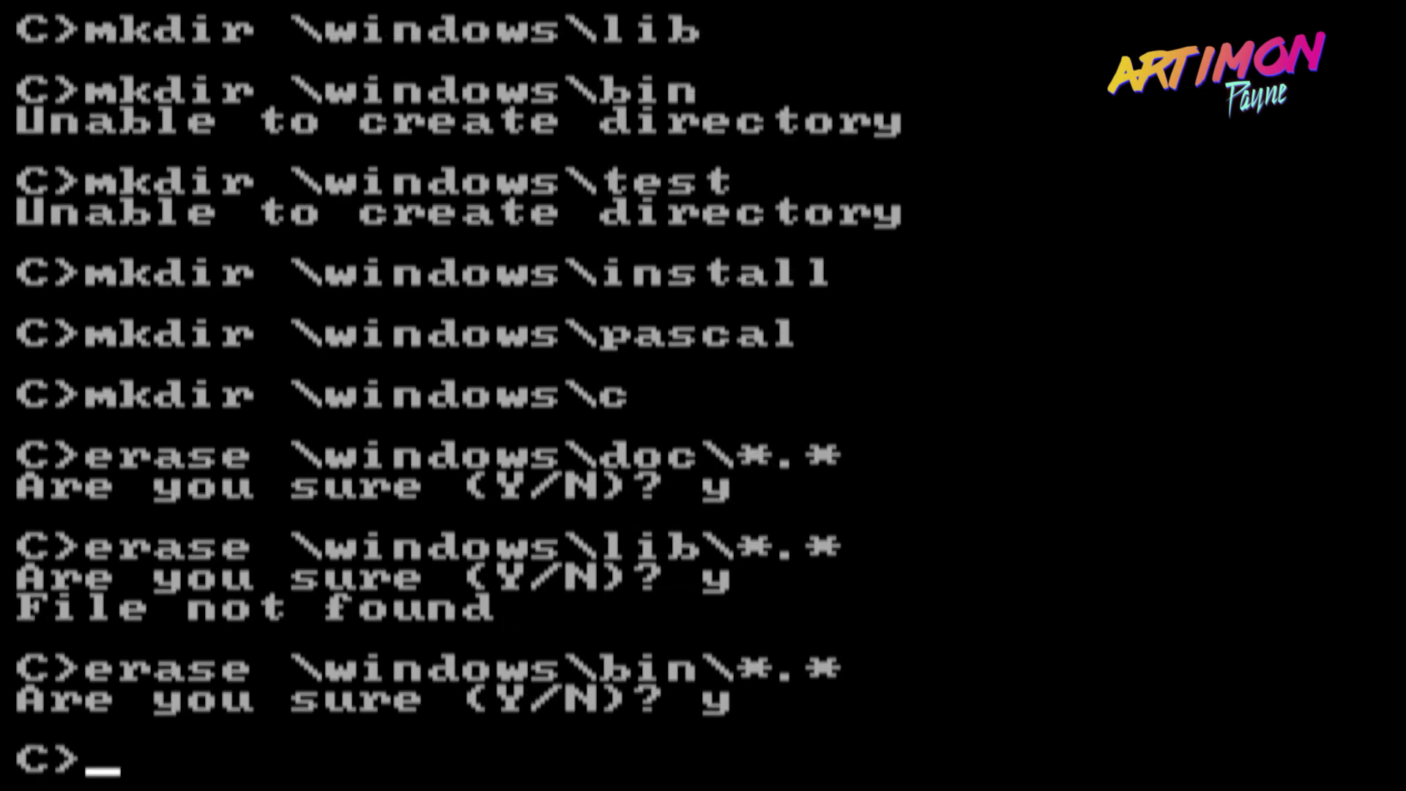
pyautogui.write('y')
pyautogui.press('Return')
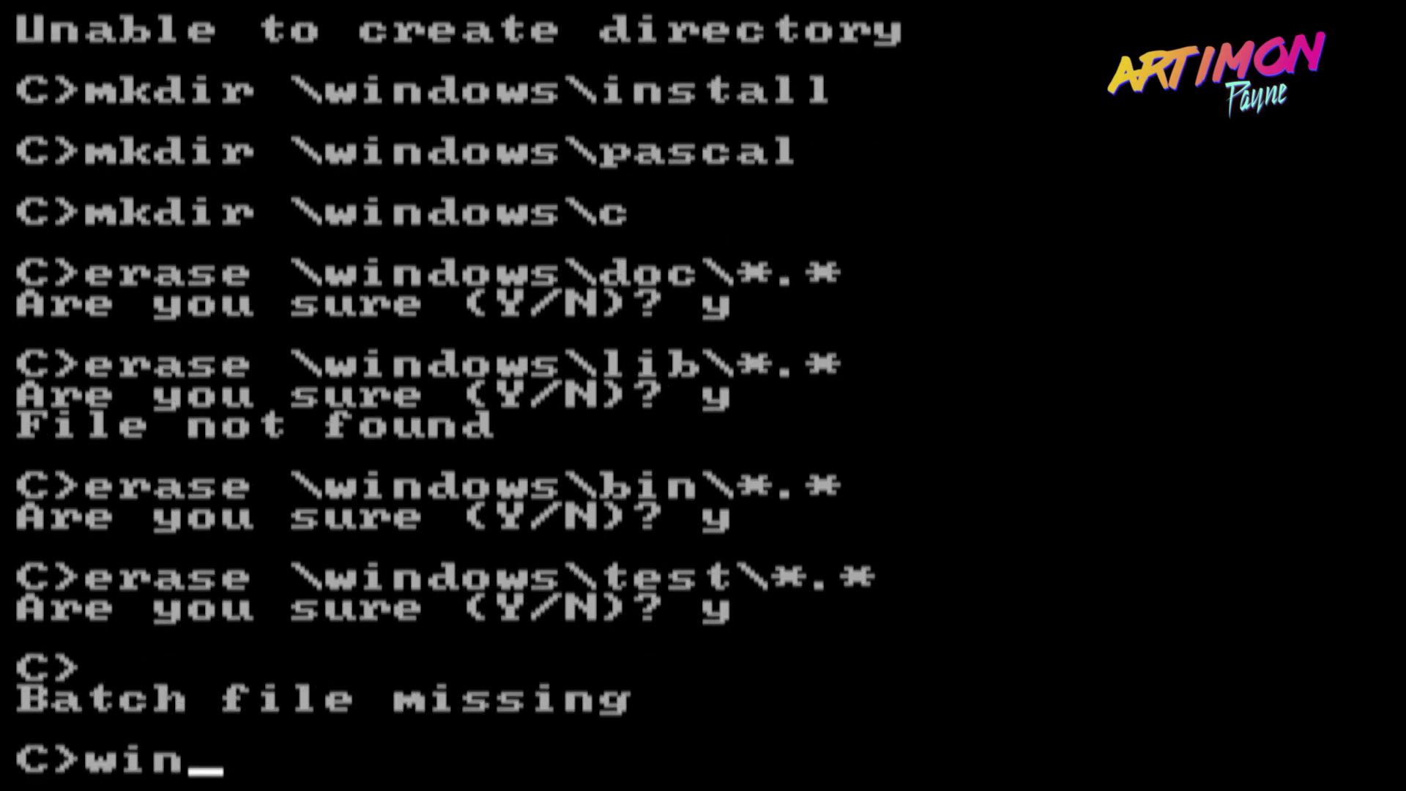
# - Try to run wininst.bat from drive C: again
pyautogui.write('wininst.')
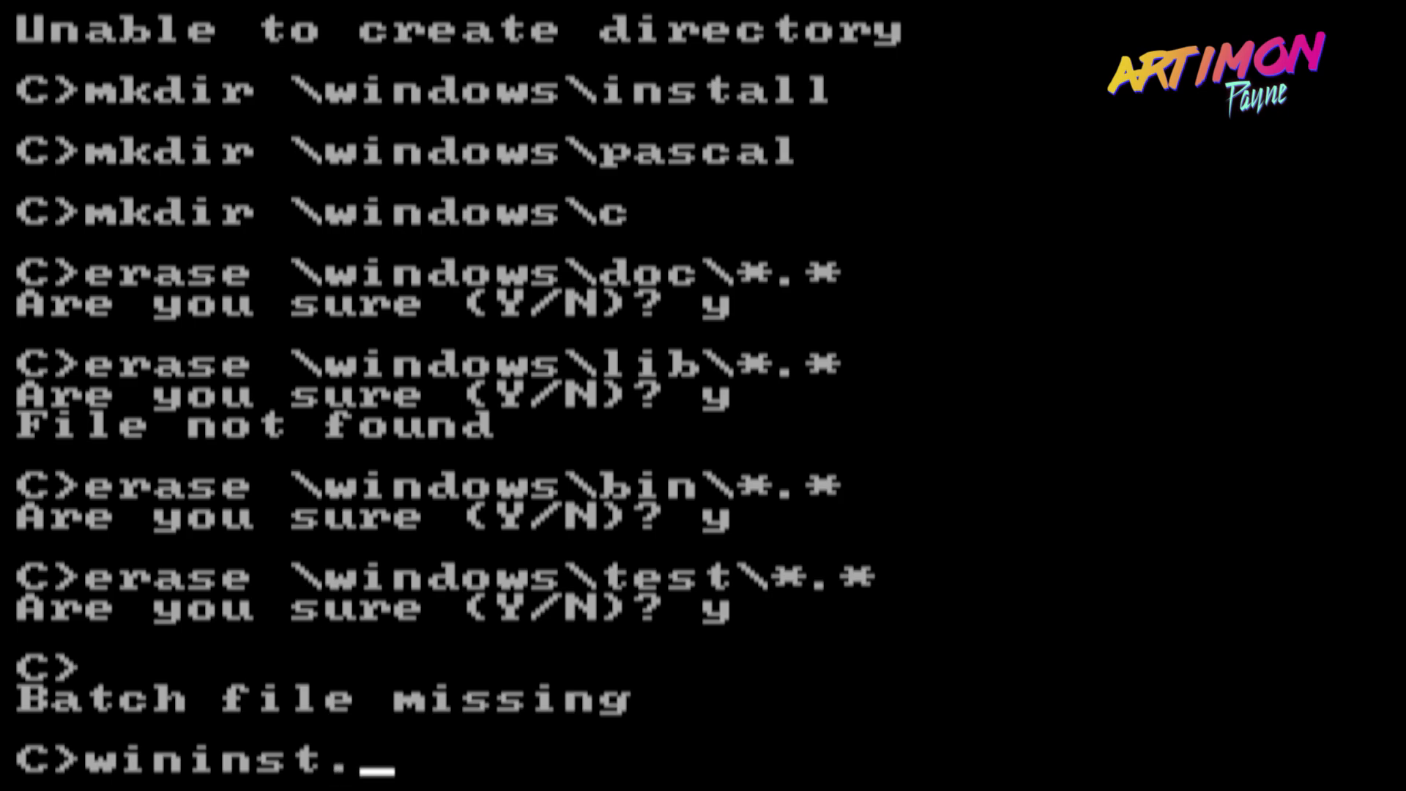
pyautogui.write('bat')
pyautogui.press('Return')
# - Return to drive A: and copy wininst.bat to drive C: once more
pyautogui.write('A:')
pyautogui.press('Return')
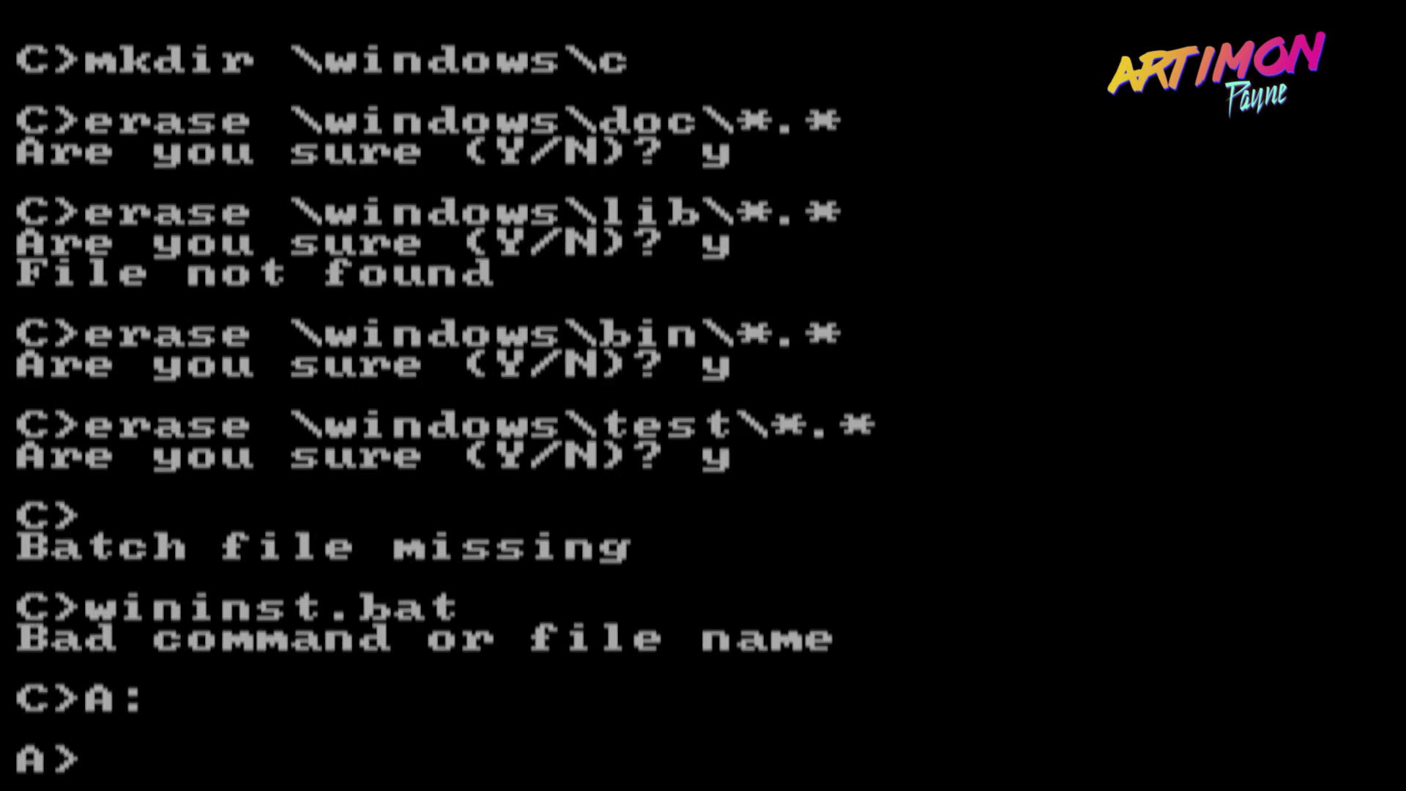
pyautogui.write('copy wininst.bat C:')
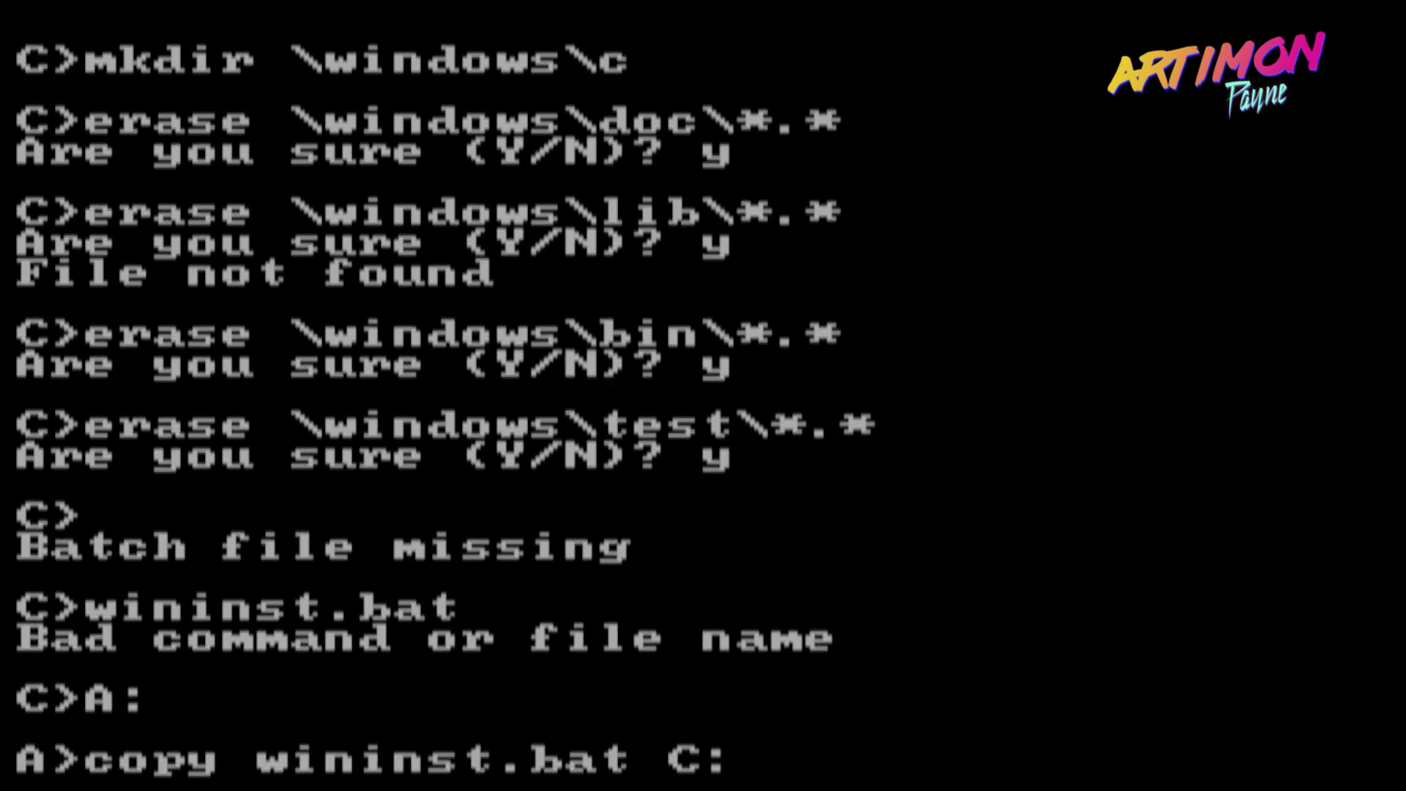
pyautogui.press('Return')
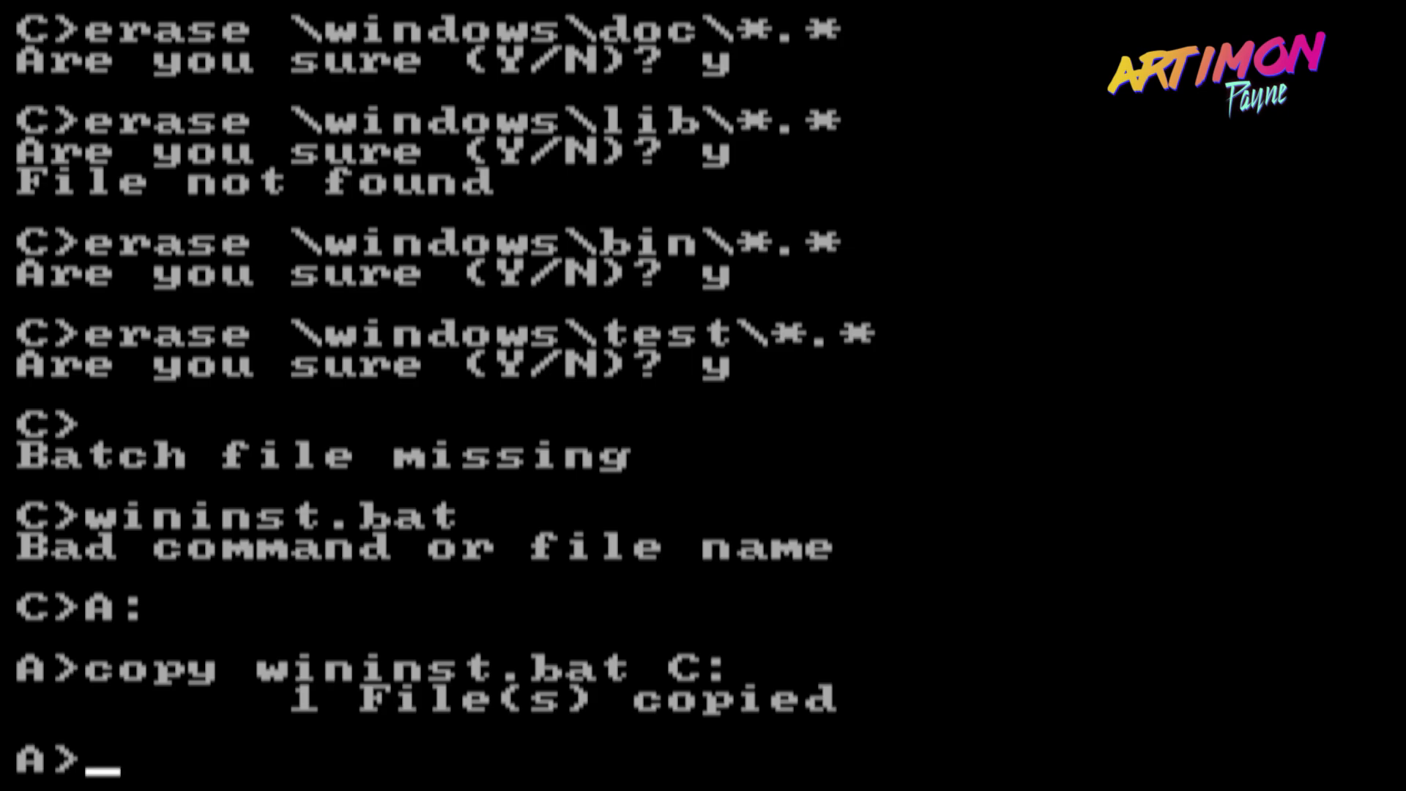
# - Switch to drive C: and restart wininst.bat, continuing past the requirements, install location and directory notices
pyautogui.write('C:')
pyautogui.press('Return')
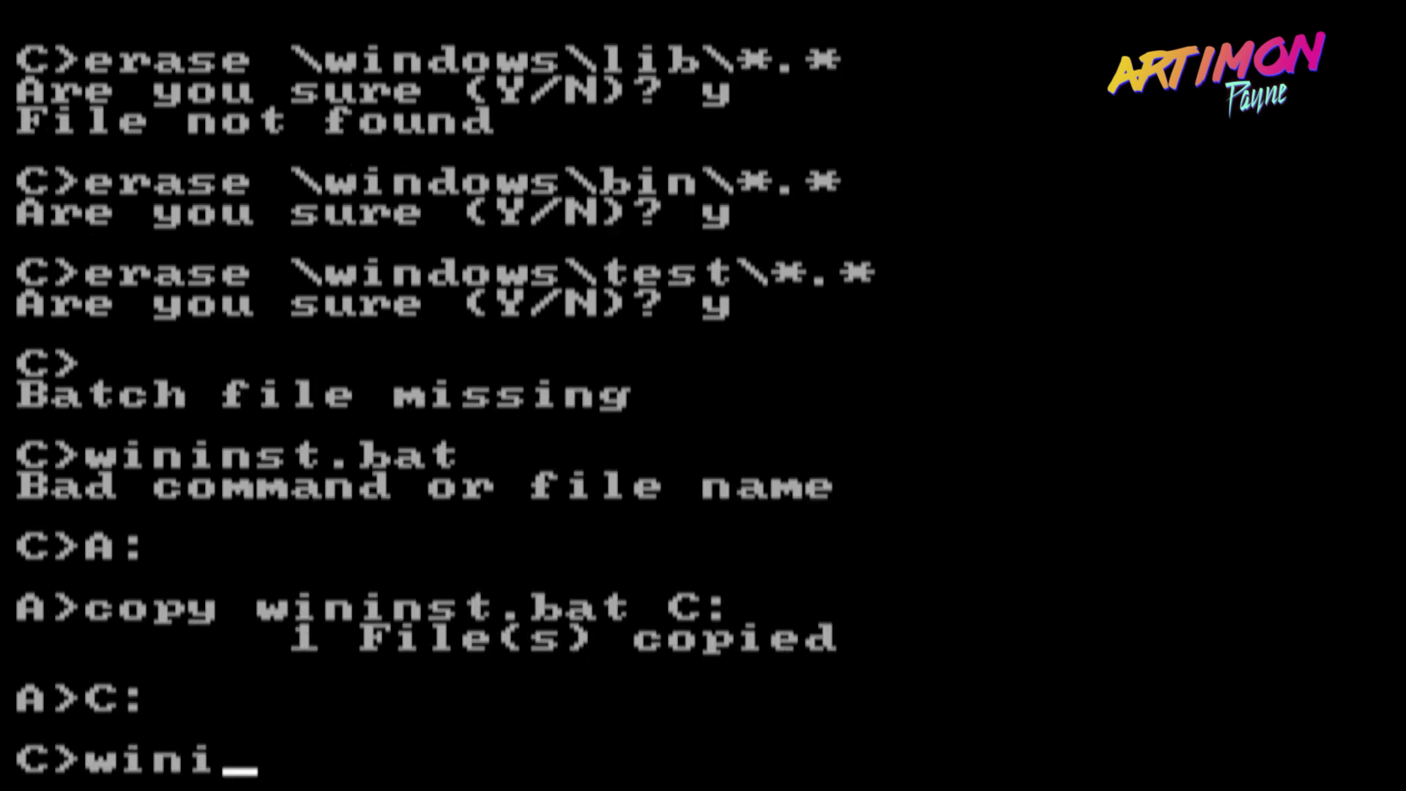
pyautogui.write('wininst.bat')
pyautogui.press('Return')
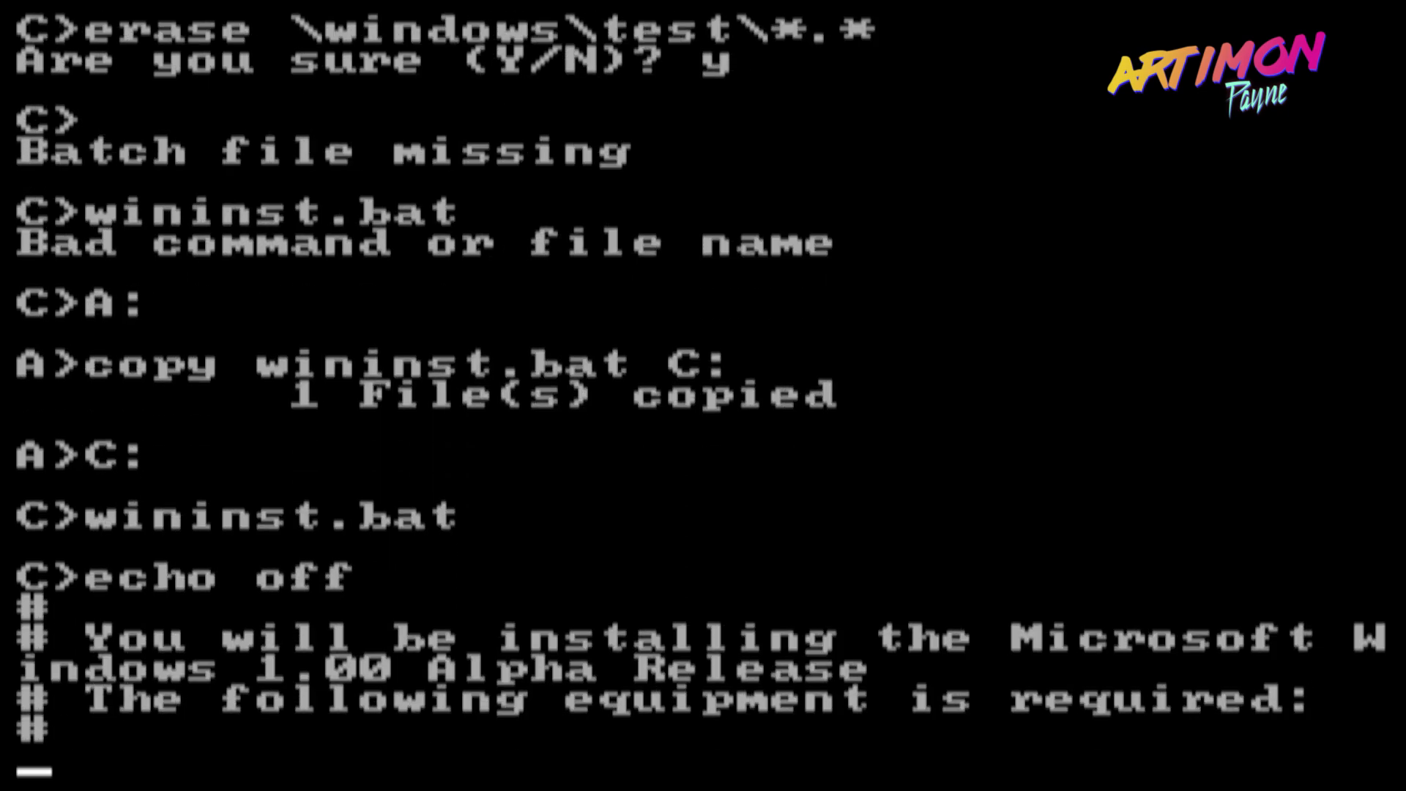
pyautogui.press('Return')
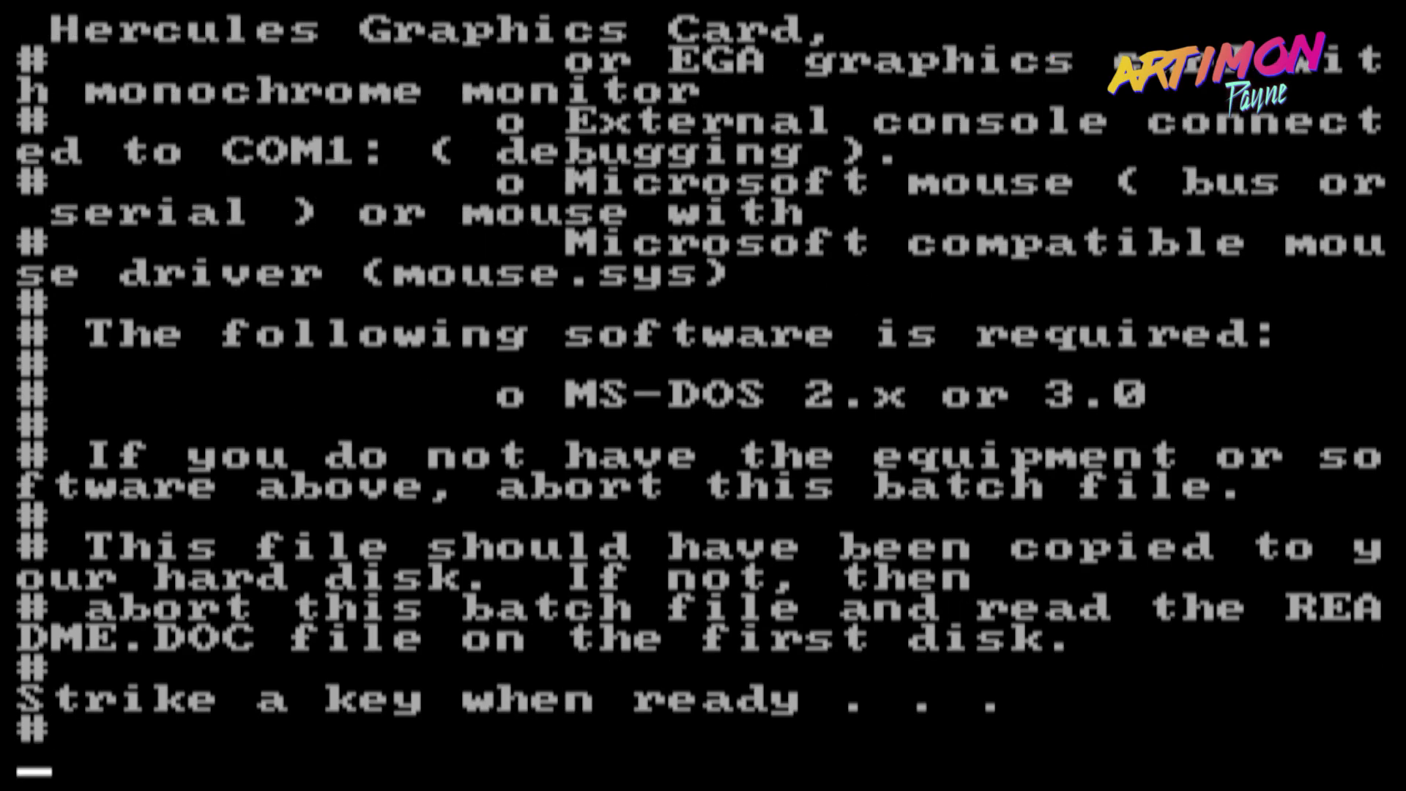
pyautogui.press('Return')
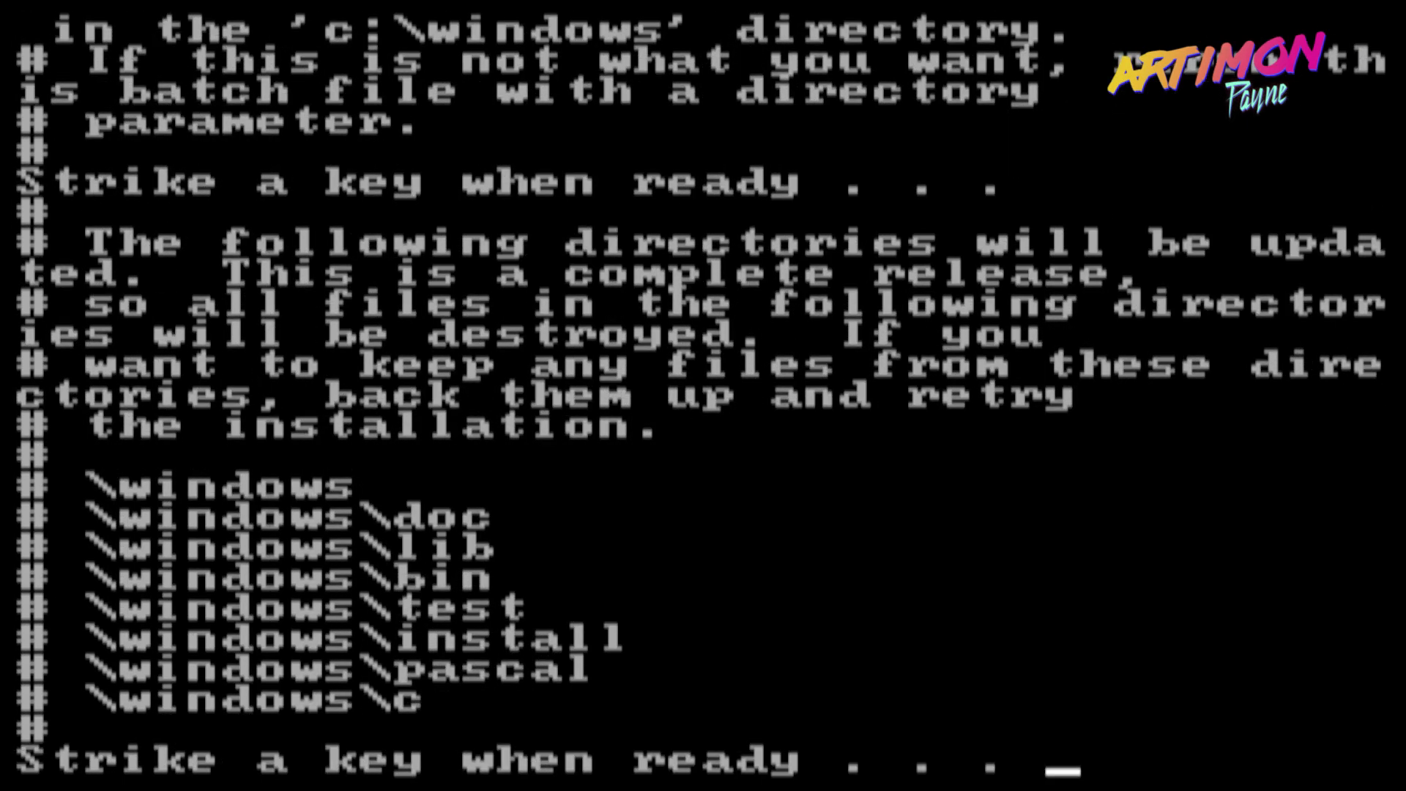
pyautogui.press('Return')
# - Confirm erasing the files in \windows\doc, lib, bin, test, install, pascal and c, and start copying Alpha Release disk 1 of 4
pyautogui.write('y')
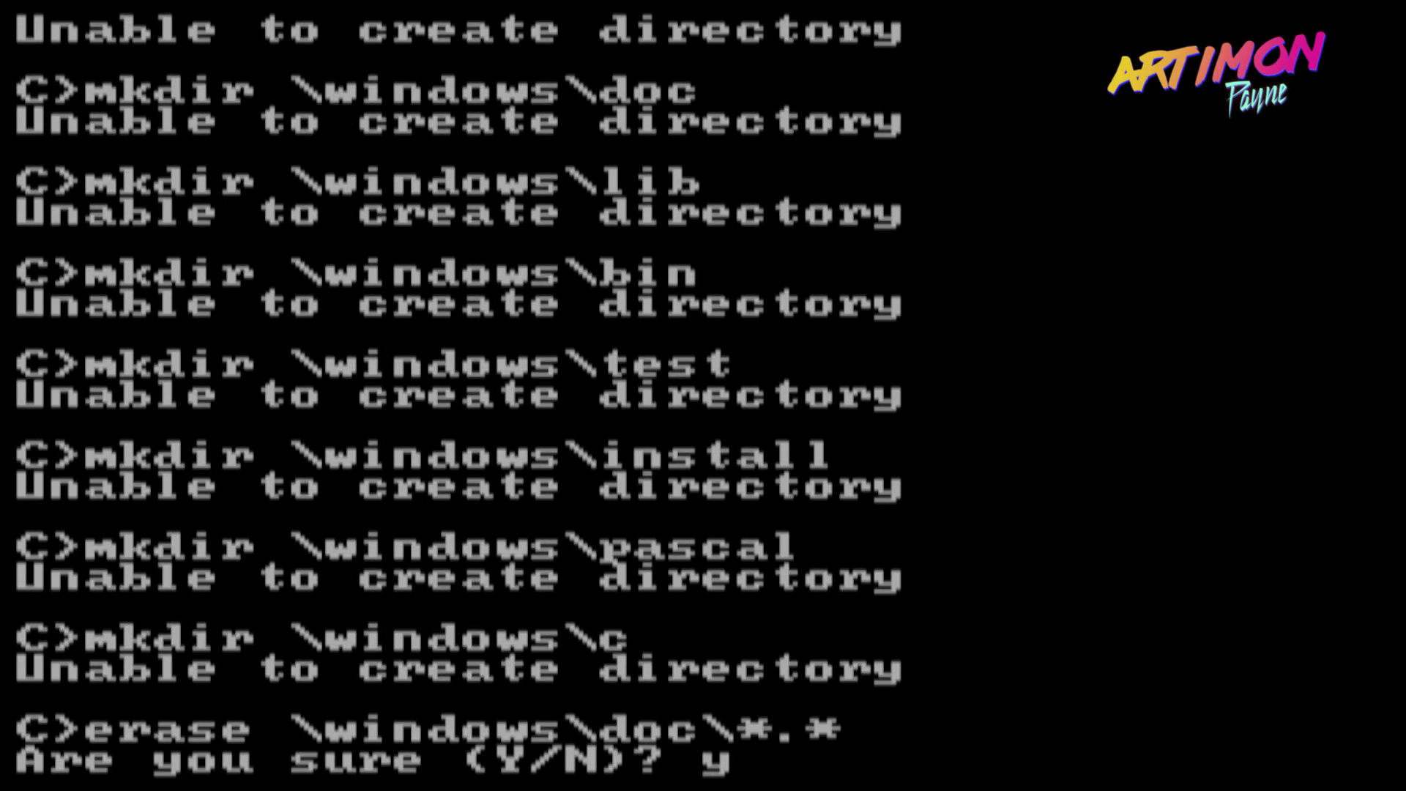
pyautogui.press('Return')
pyautogui.write('y')
pyautogui.press('Return')
pyautogui.press('Return')
pyautogui.write('y')
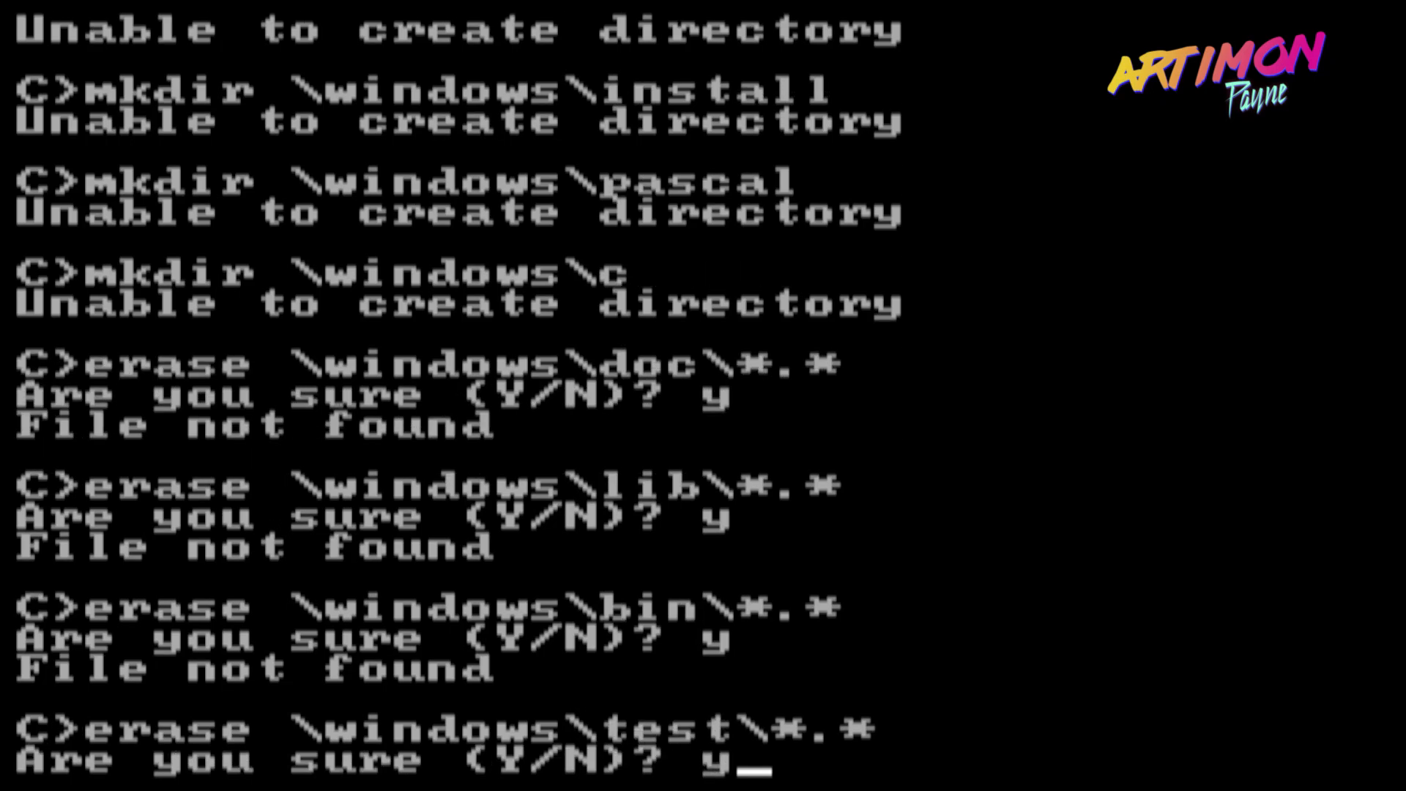
pyautogui.press('Return')
pyautogui.write('y')
pyautogui.press('Return')
pyautogui.write('y')
pyautogui.press('Return')
pyautogui.press('y')
pyautogui.press('Return')
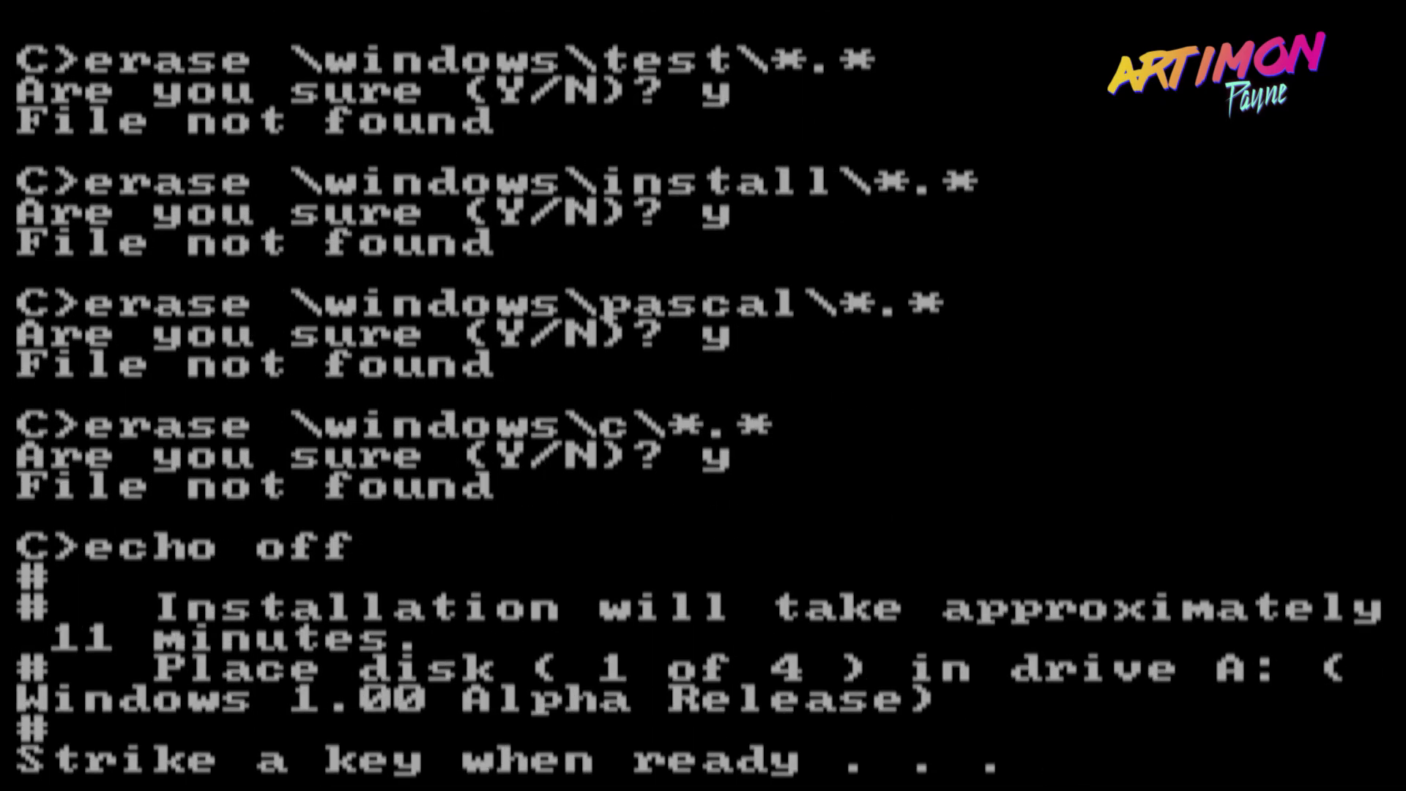
pyautogui.press('Return')
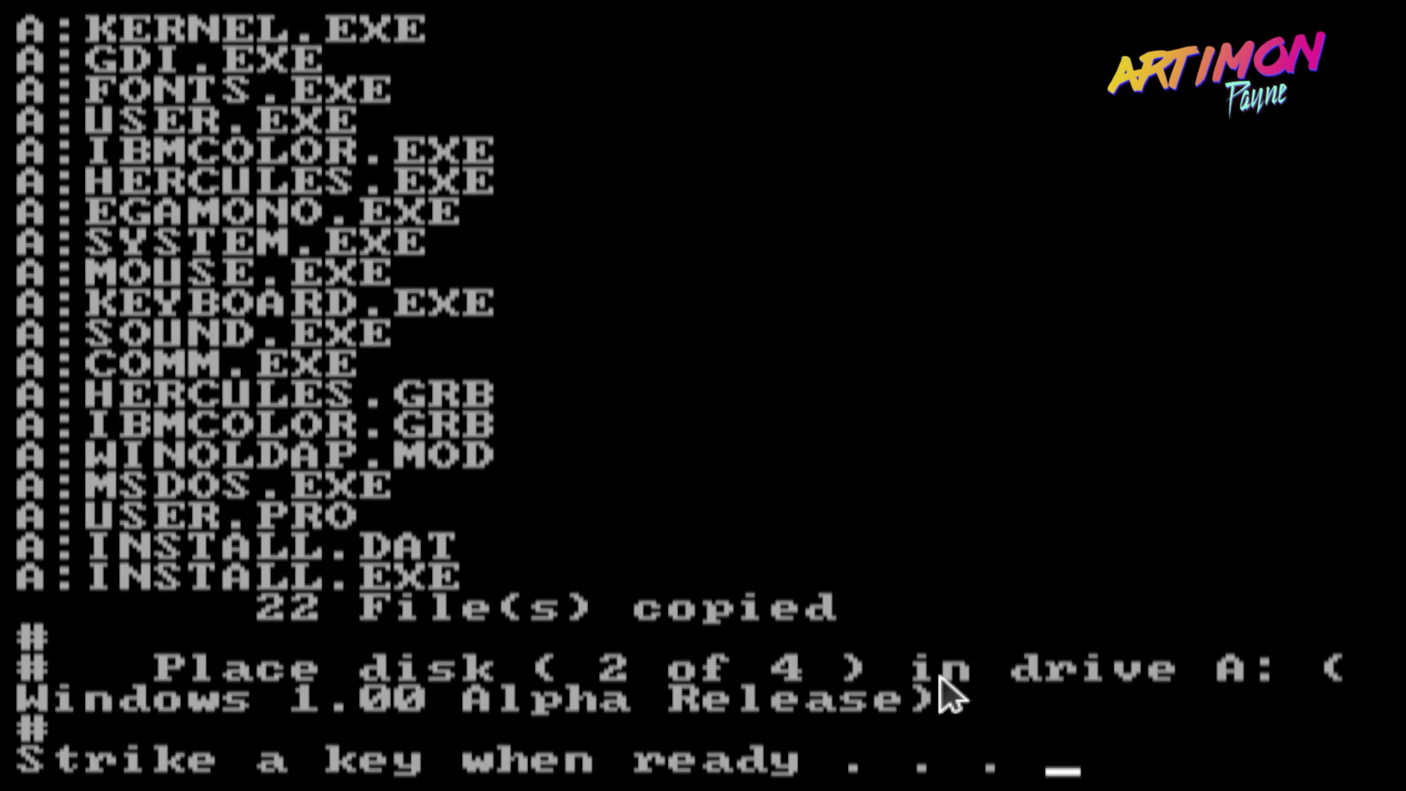
# - Copy the files from disks 2, 3 and 4 of the Windows 1.00 Alpha Release
pyautogui.press('Return')
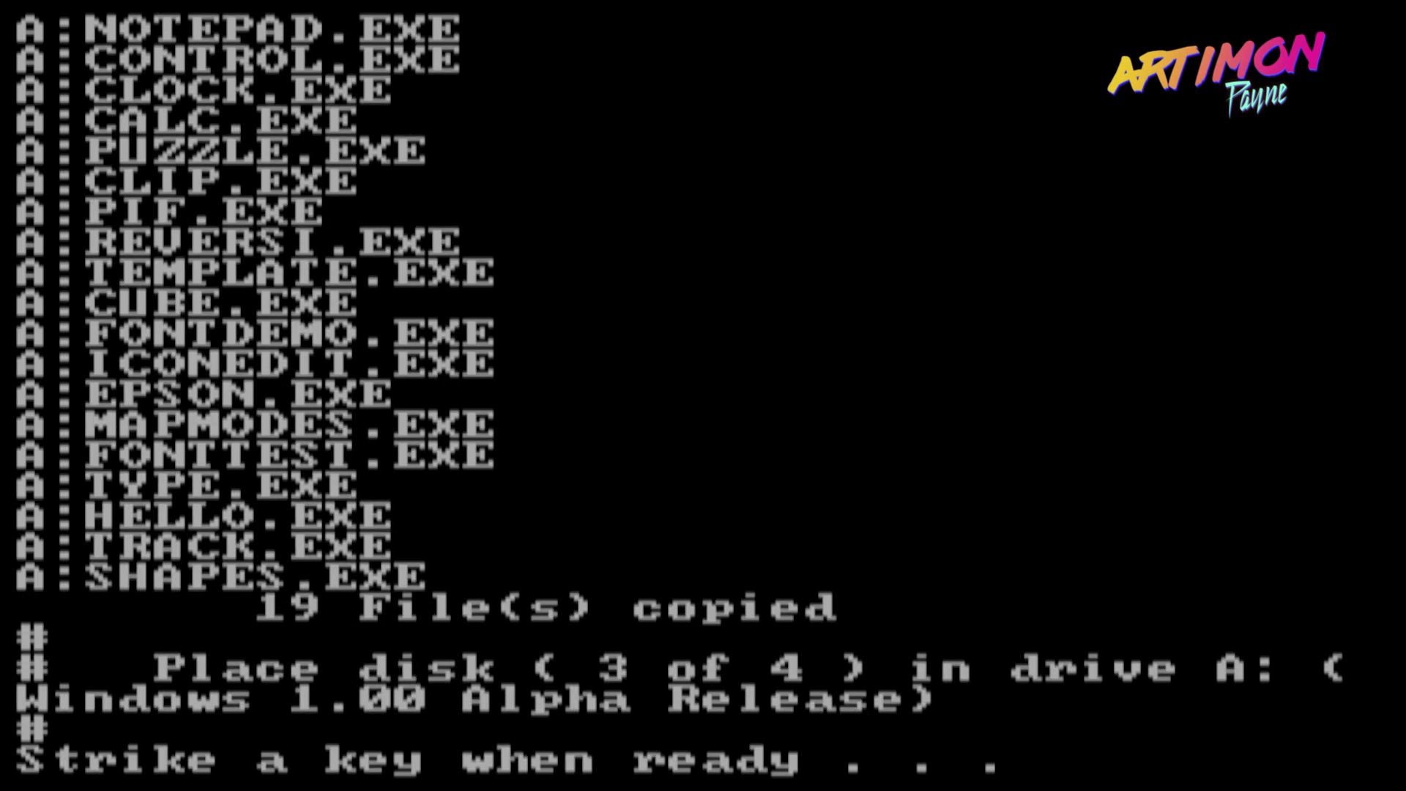
pyautogui.press('Return')
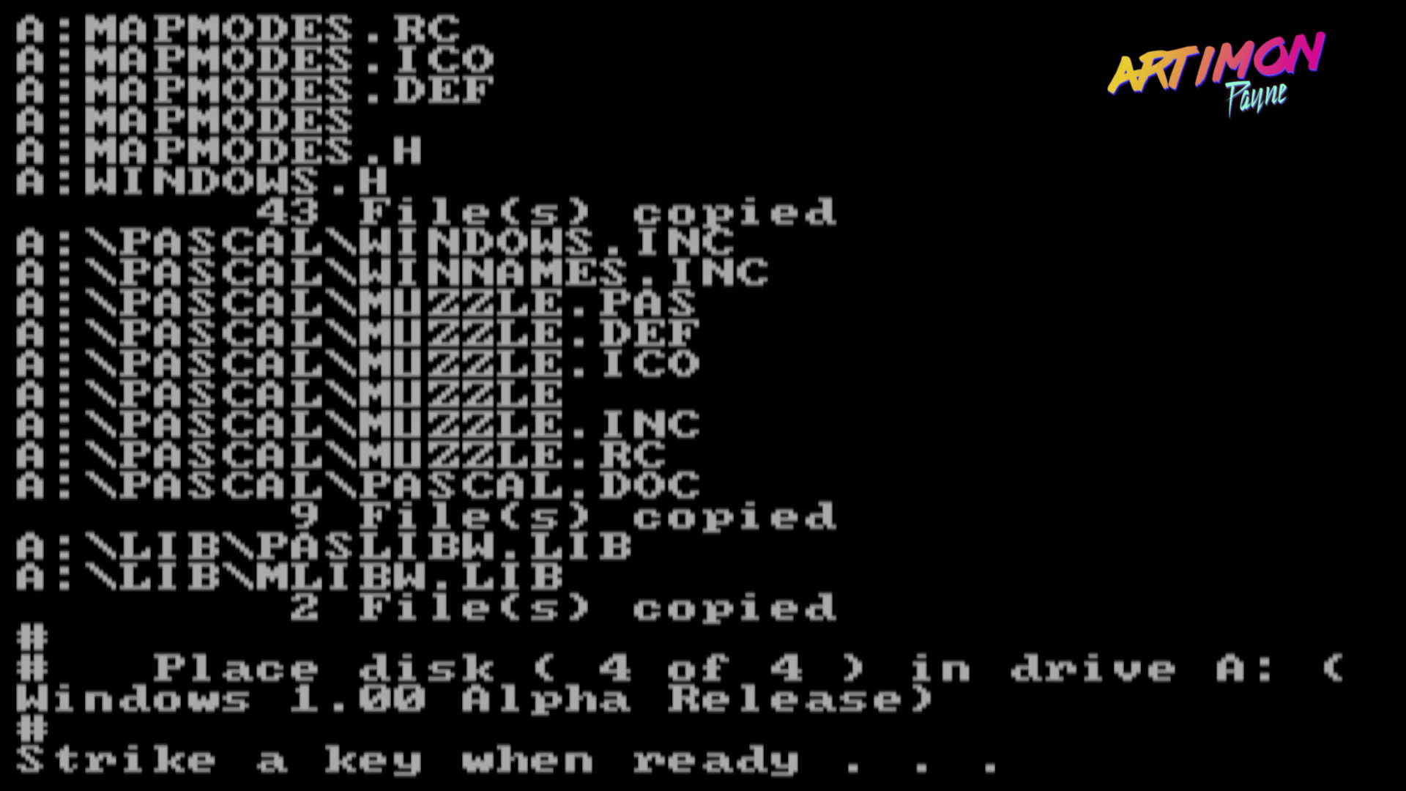
pyautogui.press('Return')
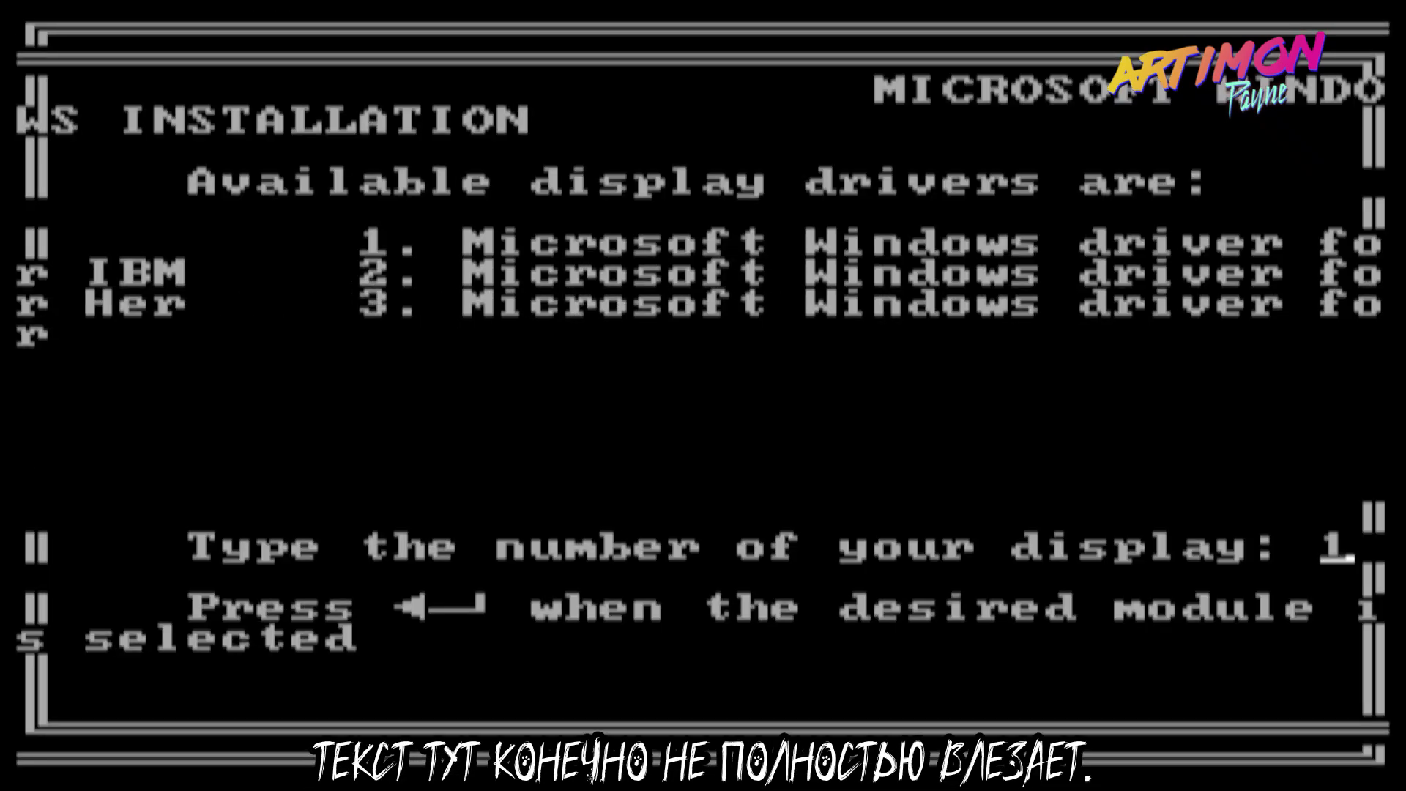
# - Install Windows with display driver 1 and launch the installed system
pyautogui.press('Return')
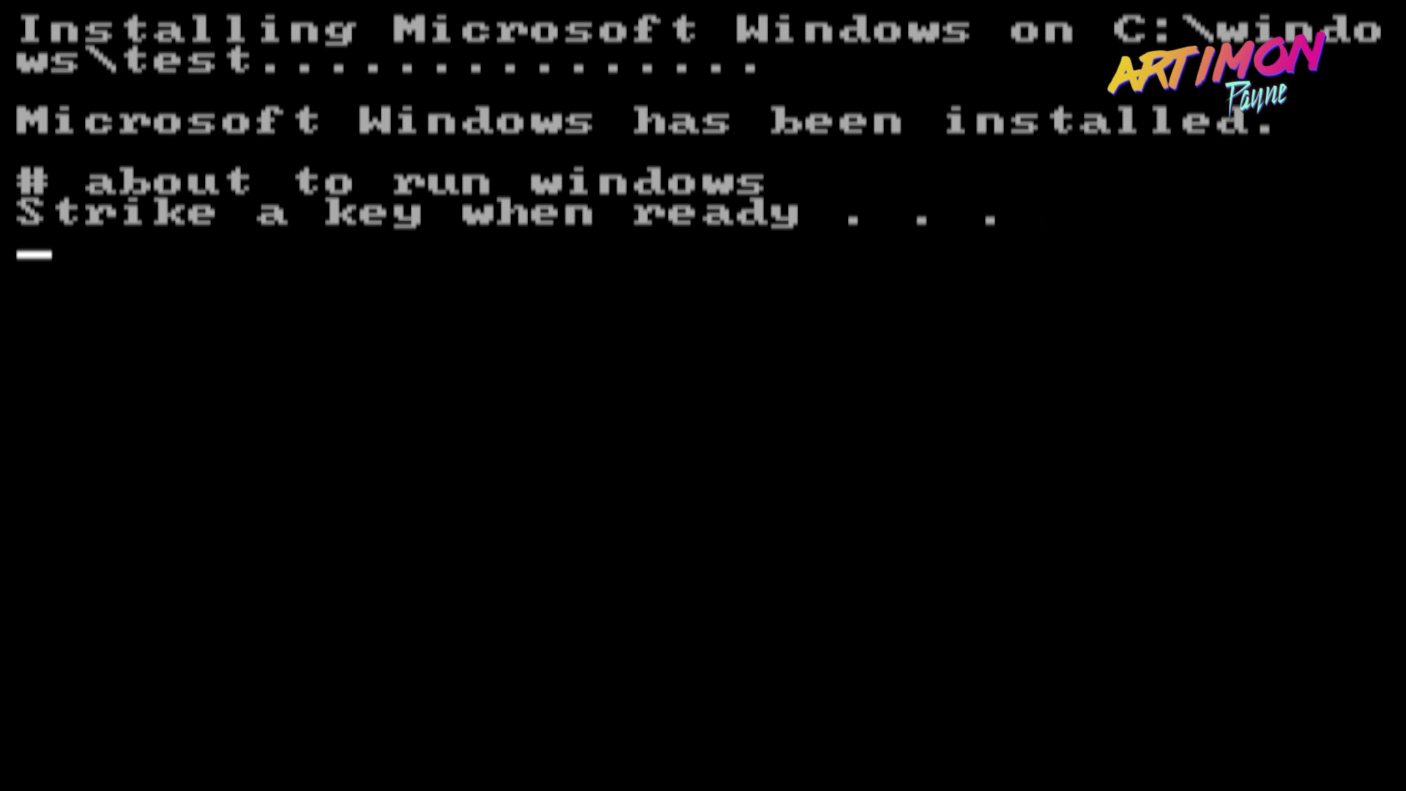
pyautogui.press('Return')
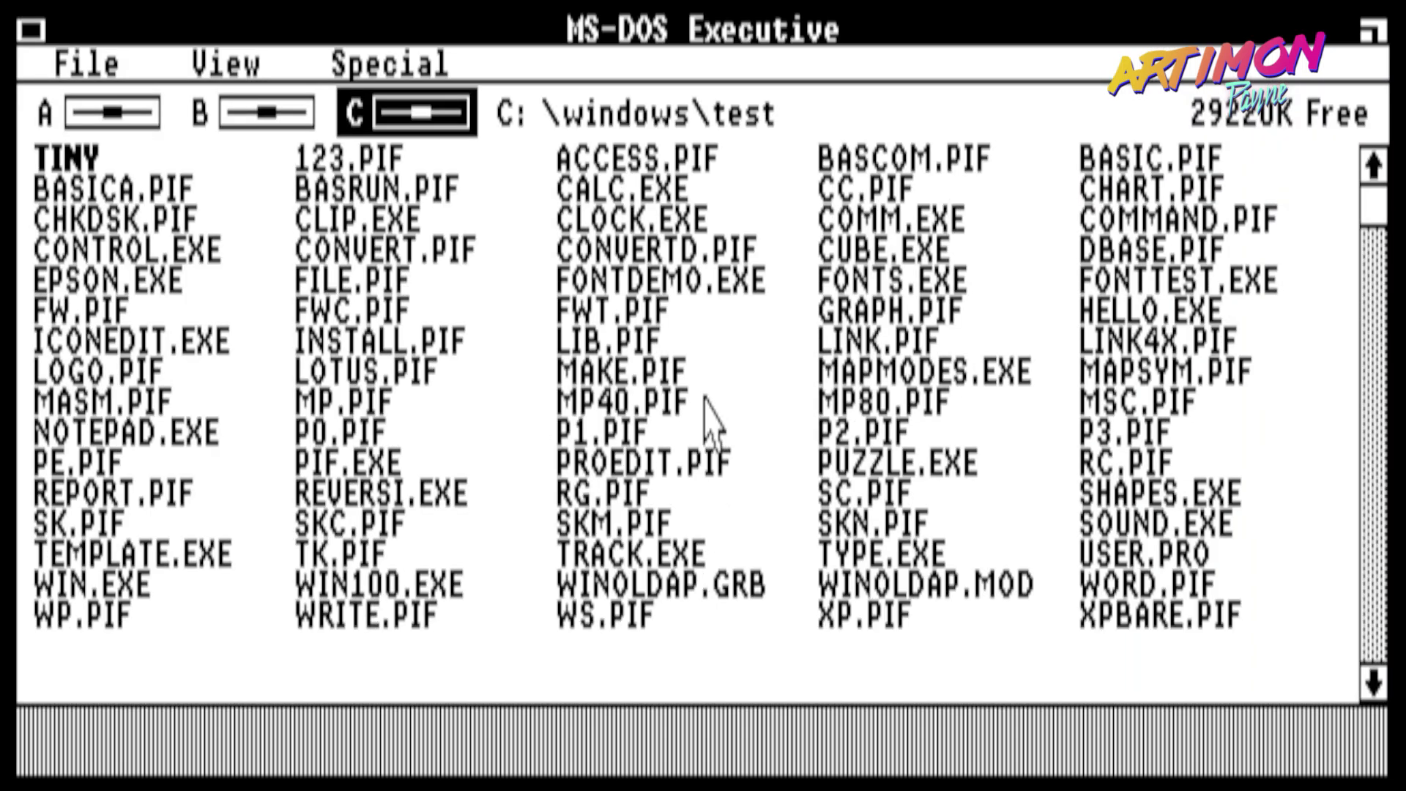
pyautogui.click(57, 61)
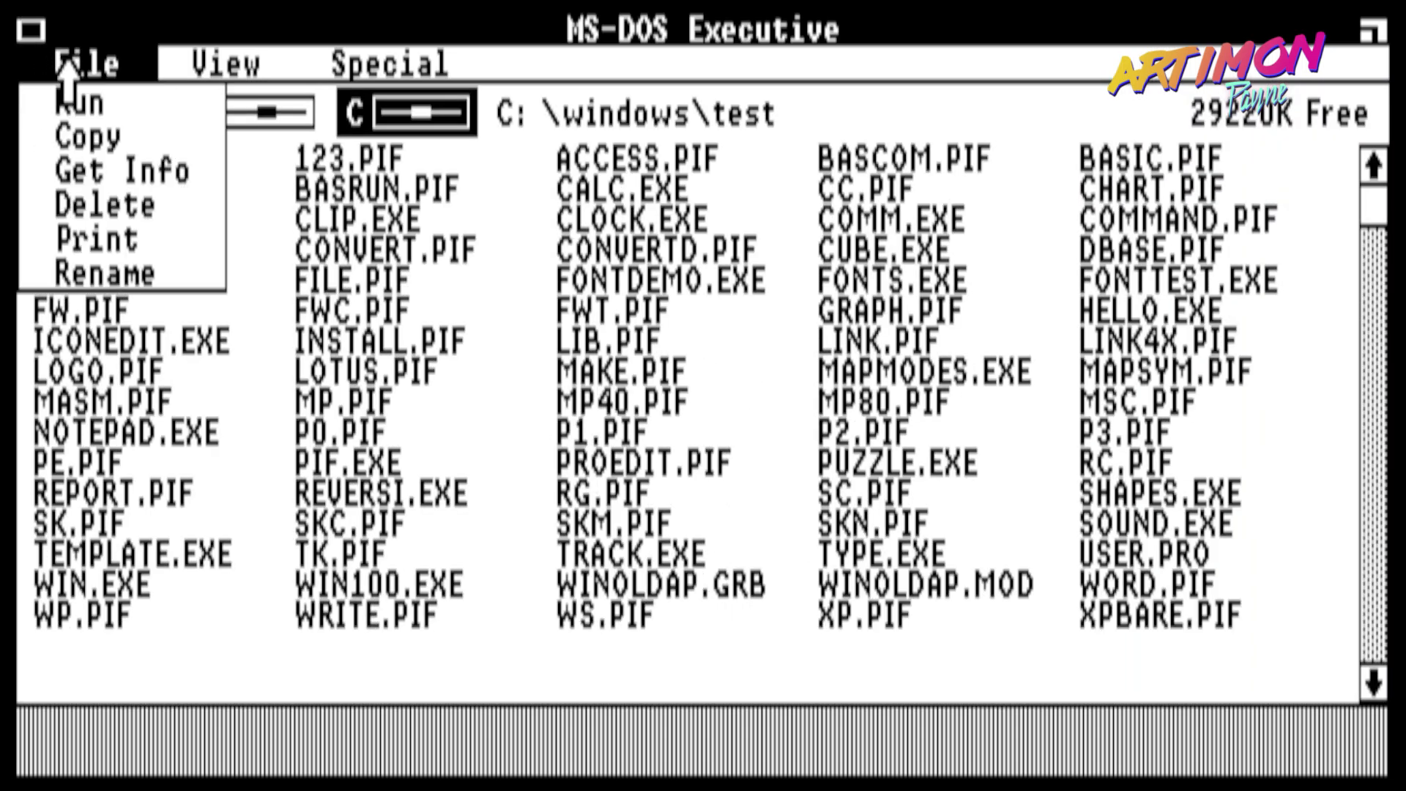
pyautogui.moveTo(66, 74); pyautogui.dragTo(743, 230)
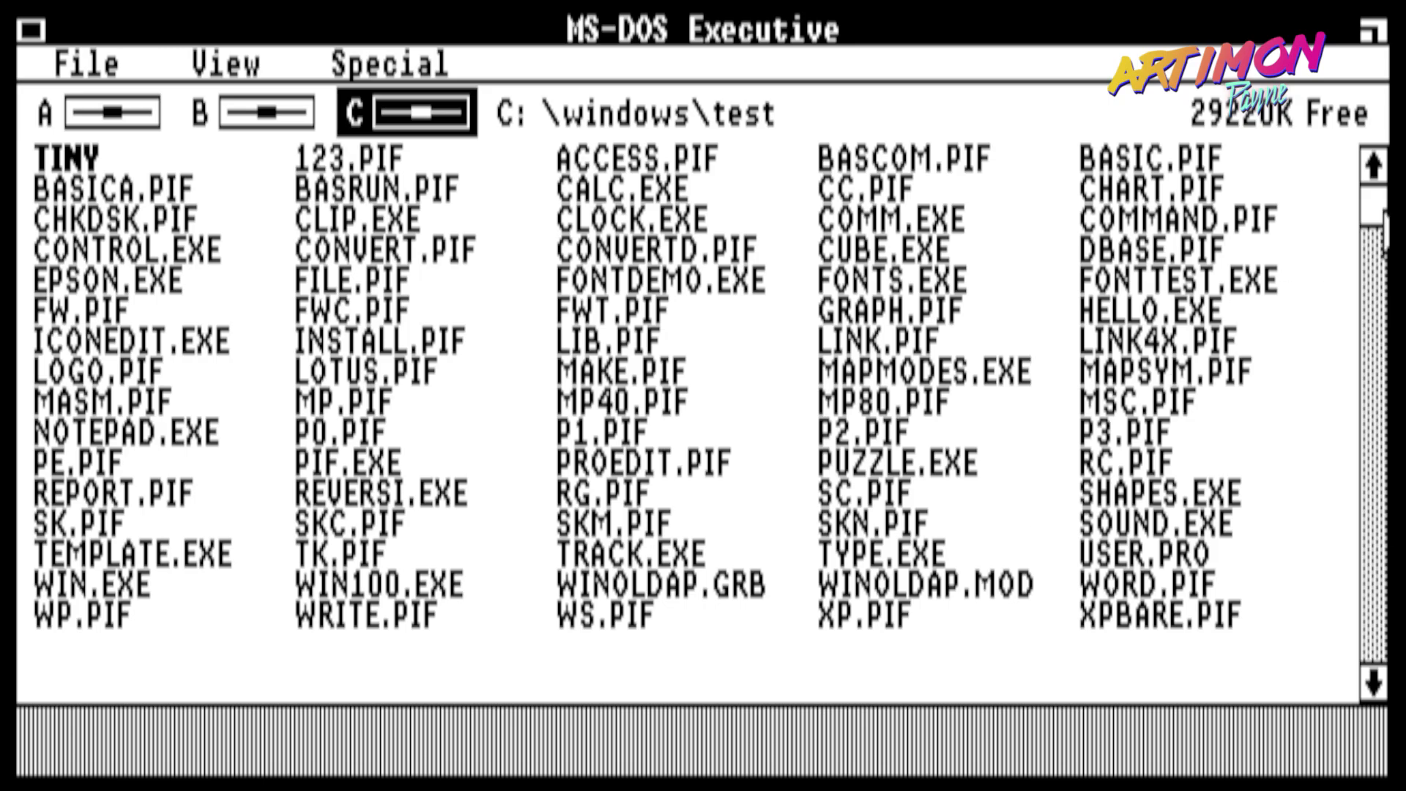
pyautogui.moveTo(1384, 212); pyautogui.dragTo(1385, 401)
pyautogui.click(1380, 205)
pyautogui.click(91, 73)
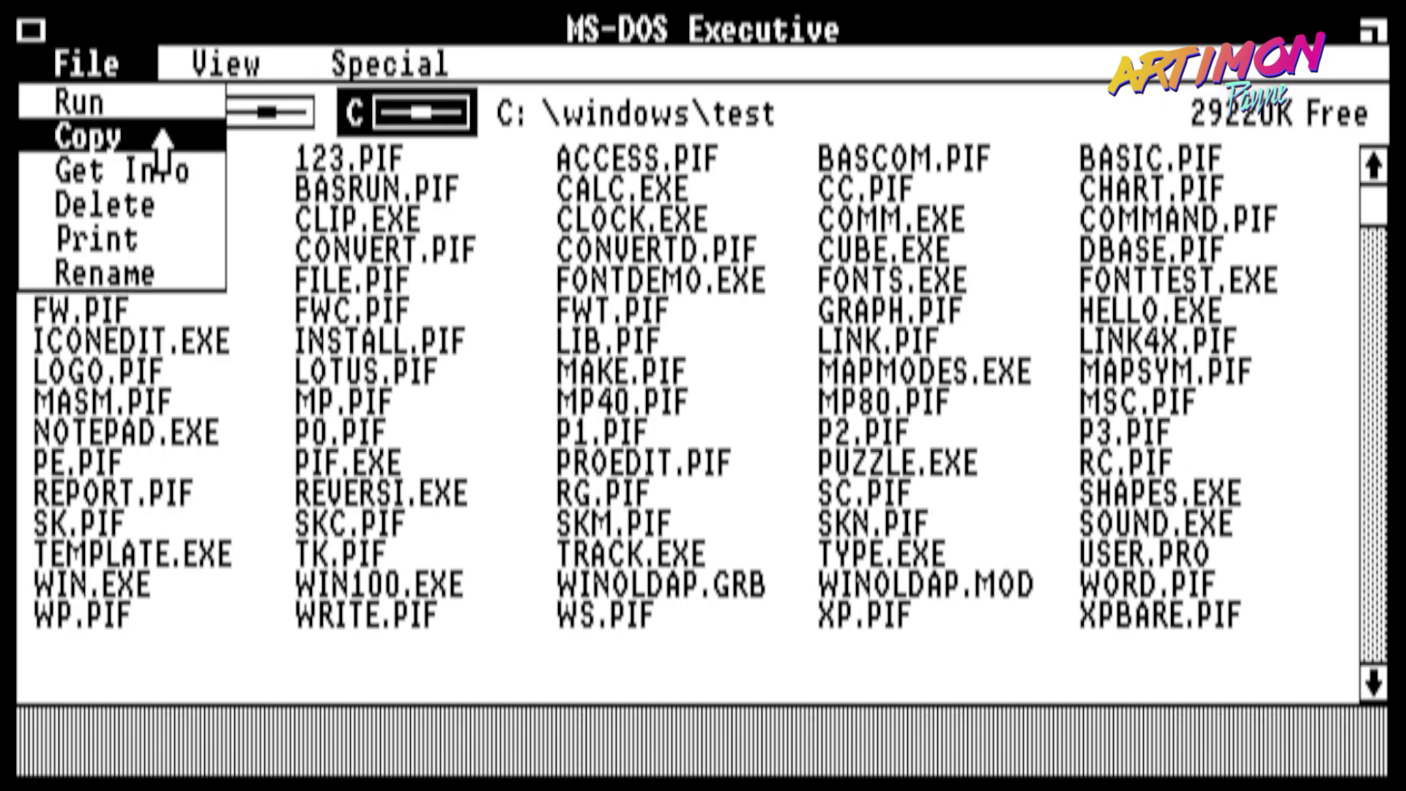
pyautogui.press('Escape')
# - Go up to the \windows directory to look at its folders and reopen the TEST folder
pyautogui.press('BackSpace')
pyautogui.click(1177, 167)
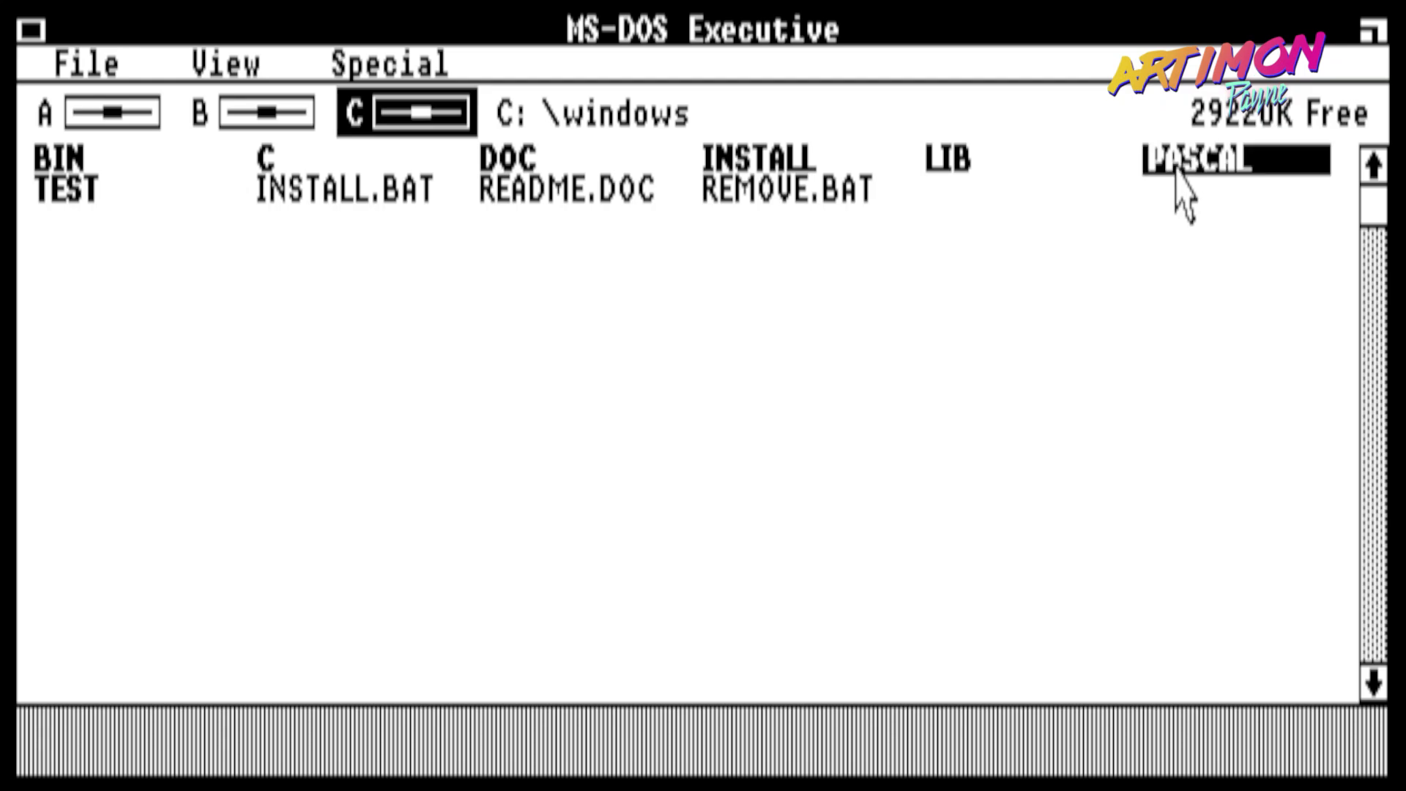
pyautogui.click(285, 158)
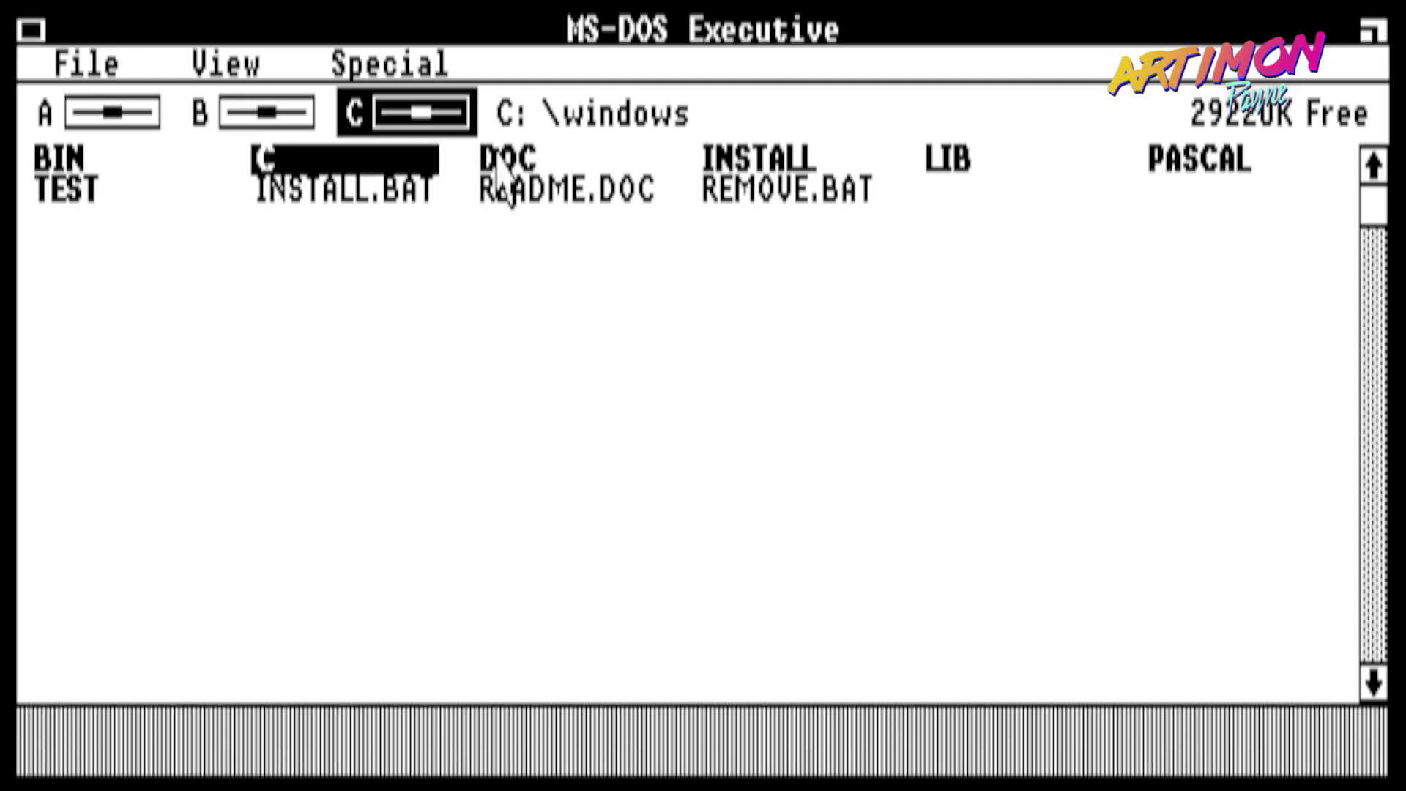
pyautogui.click(1186, 168)
pyautogui.press('t')
pyautogui.press('Return')
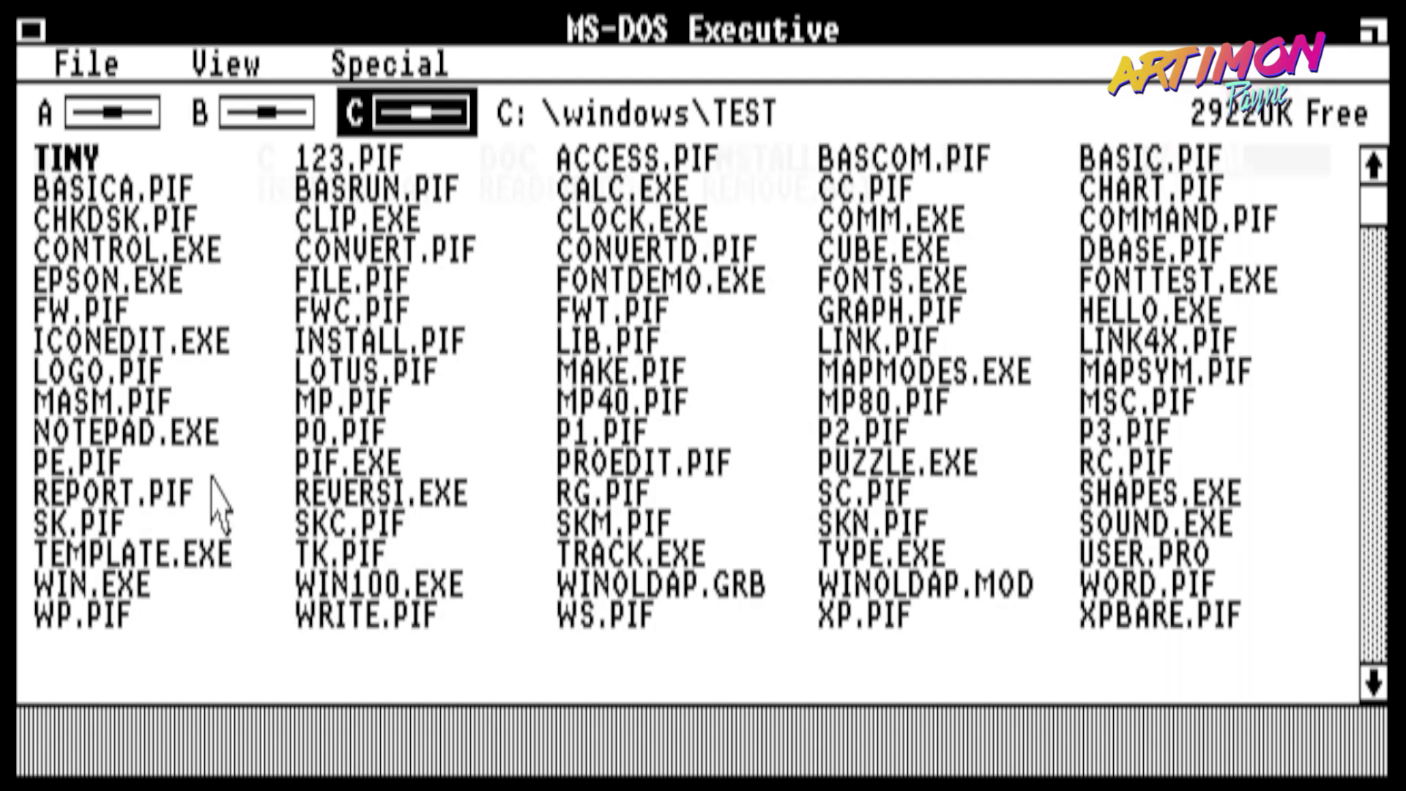
# - Run NOTEPAD.EXE and write "Tiny Bunny" in the blank document
pyautogui.doubleClick(139, 439)
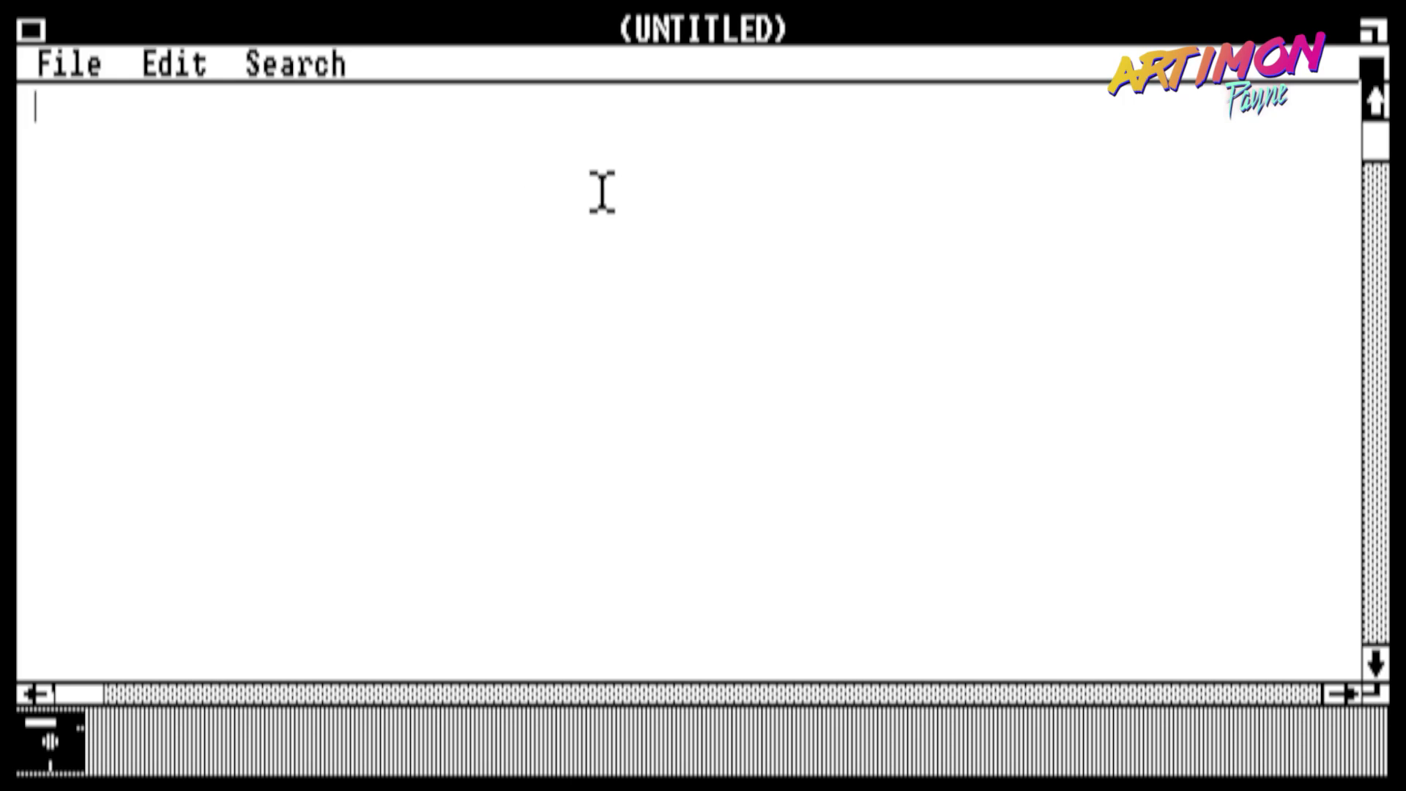
pyautogui.write('Tiny ')
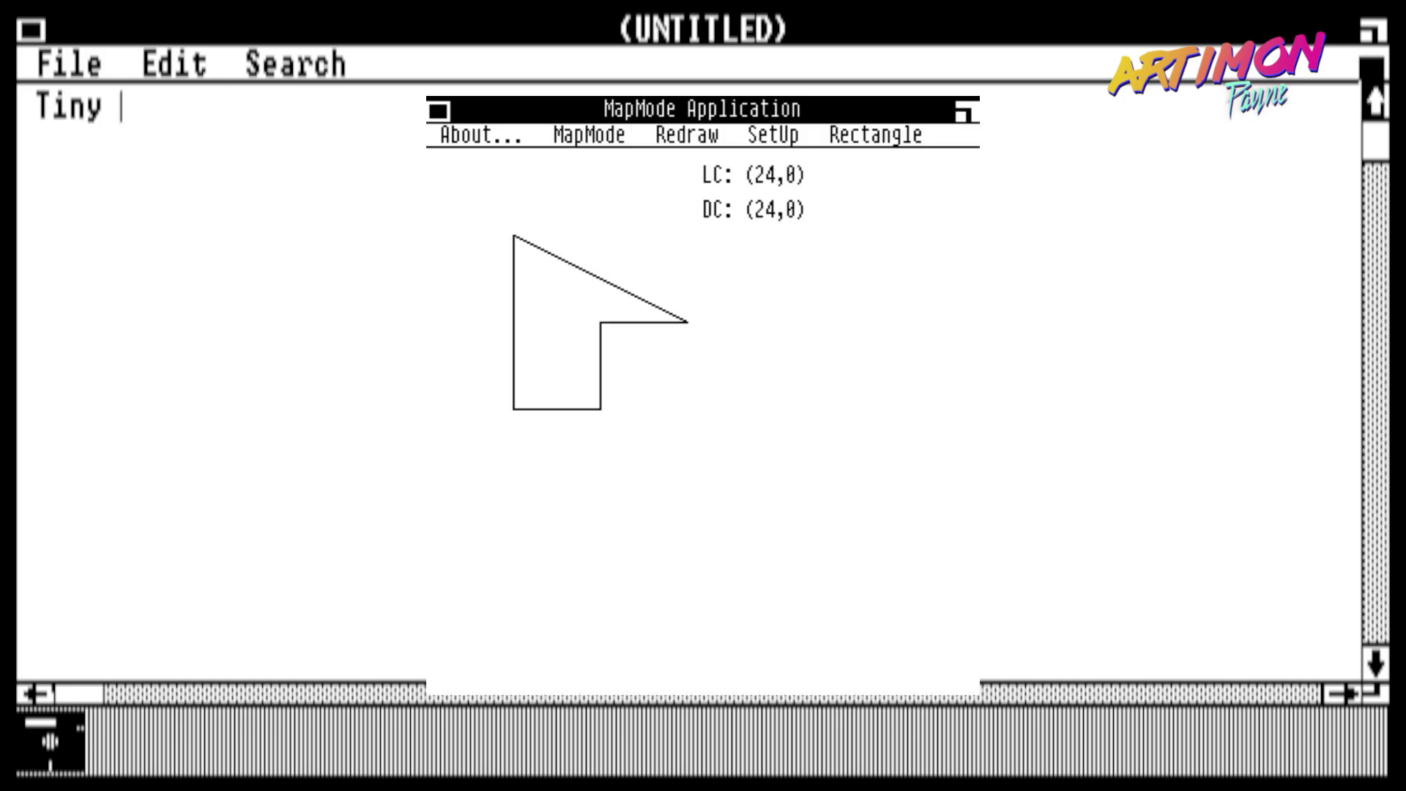
pyautogui.write('Bunny')
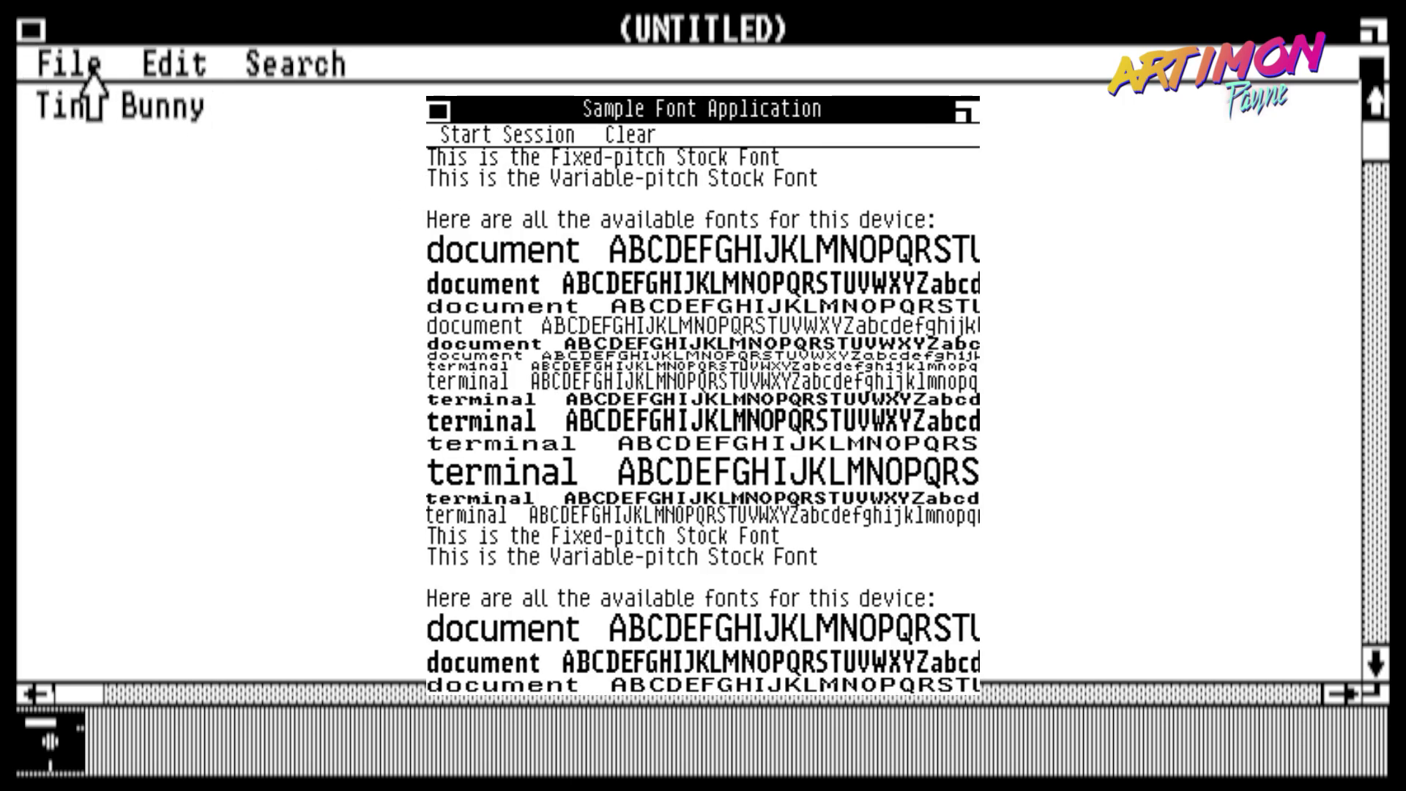
# - Save the Notepad document as tiny.txt and return to the MS-DOS Executive
pyautogui.click(70, 64)
pyautogui.click(139, 135)
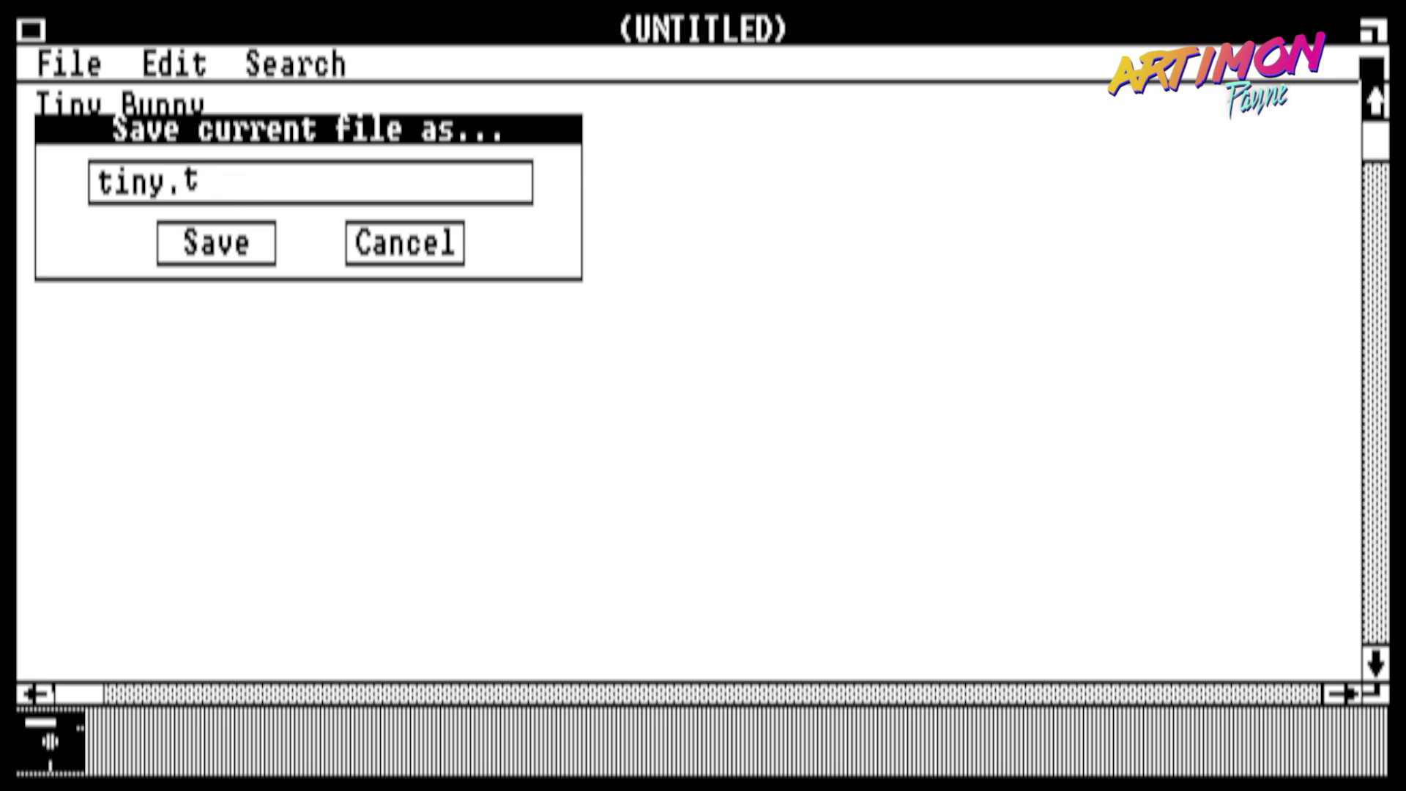
pyautogui.click(211, 249)
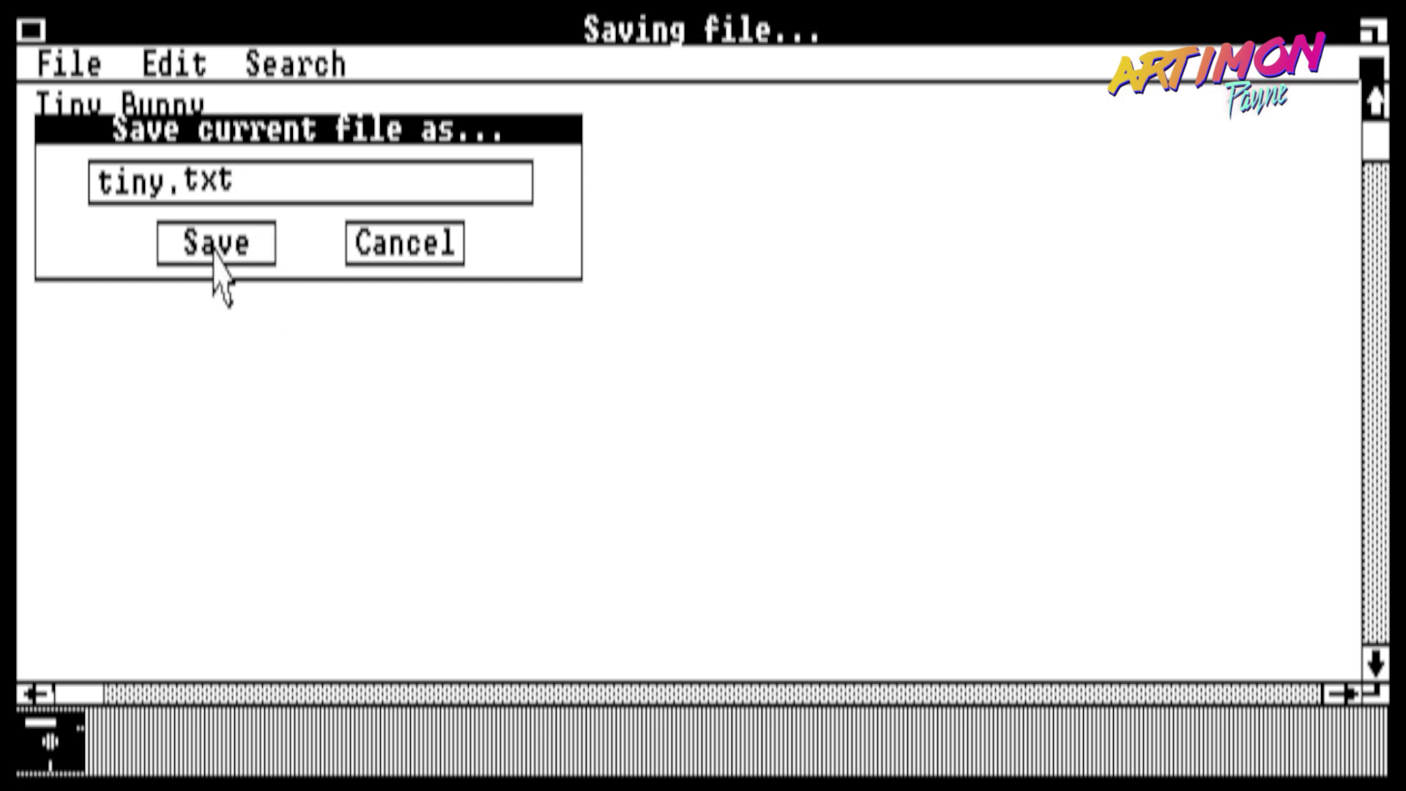
pyautogui.click(30, 33)
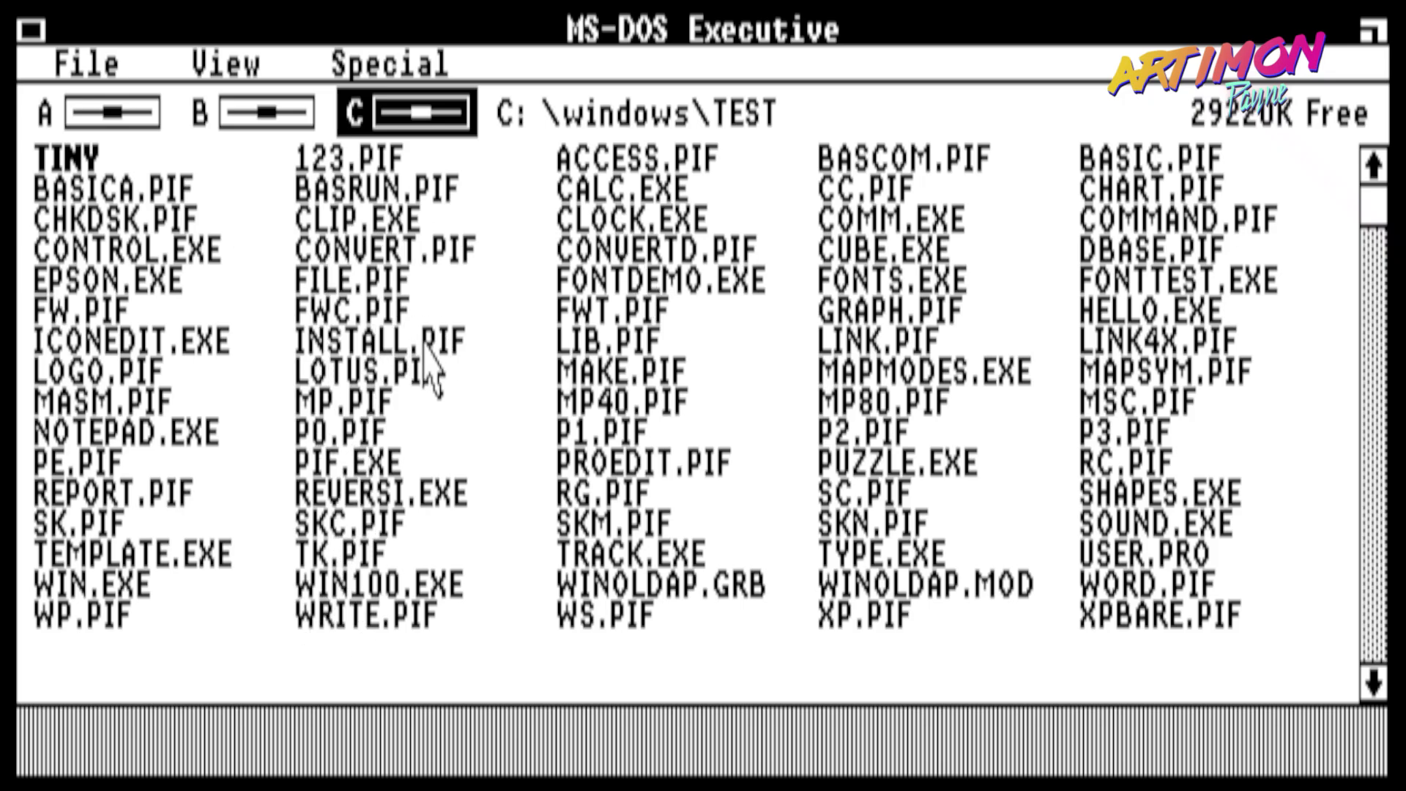
# - Run REVERSI.EXE, play several white moves against the computer, and return to the MS-DOS Executive
pyautogui.moveTo(1374, 206); pyautogui.dragTo(1375, 265)
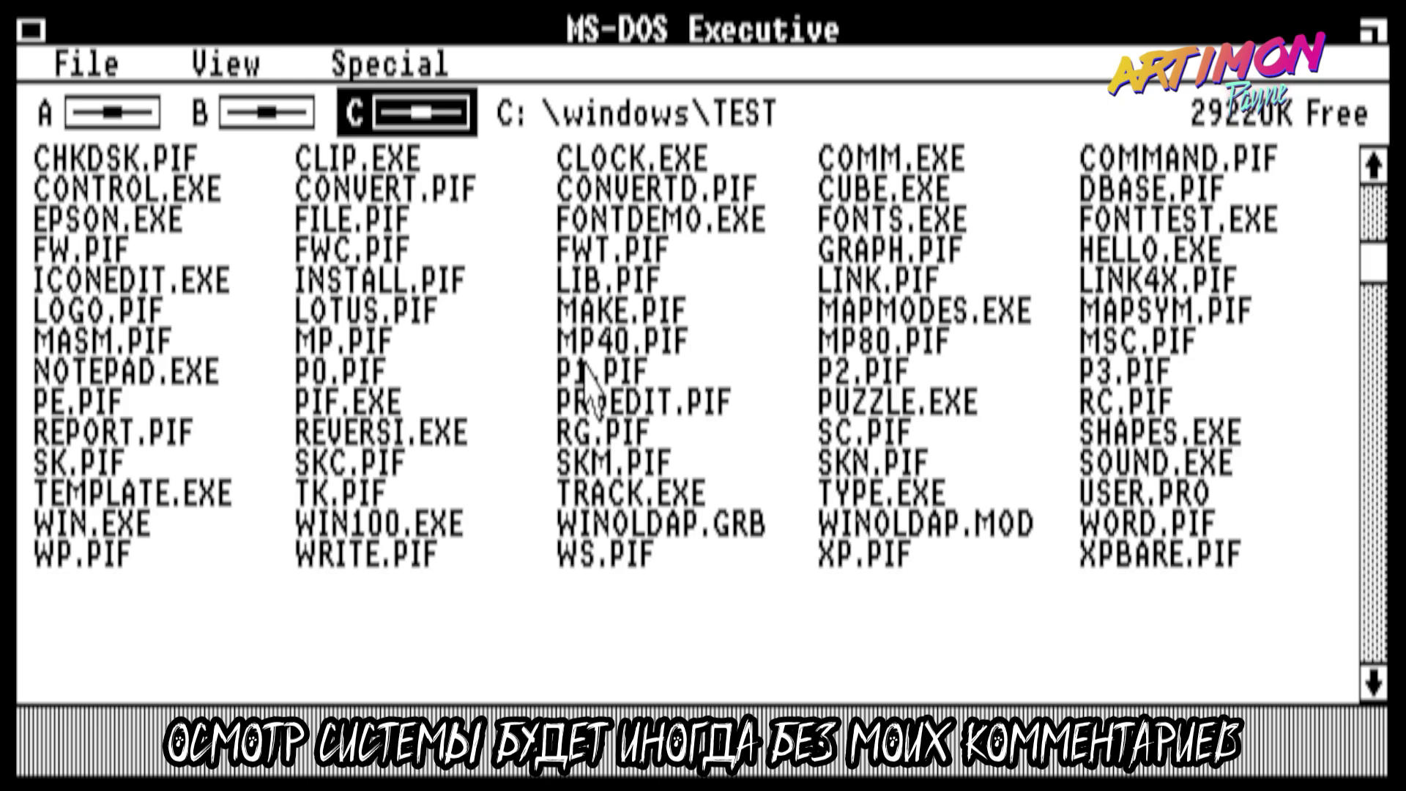
pyautogui.doubleClick(449, 436)
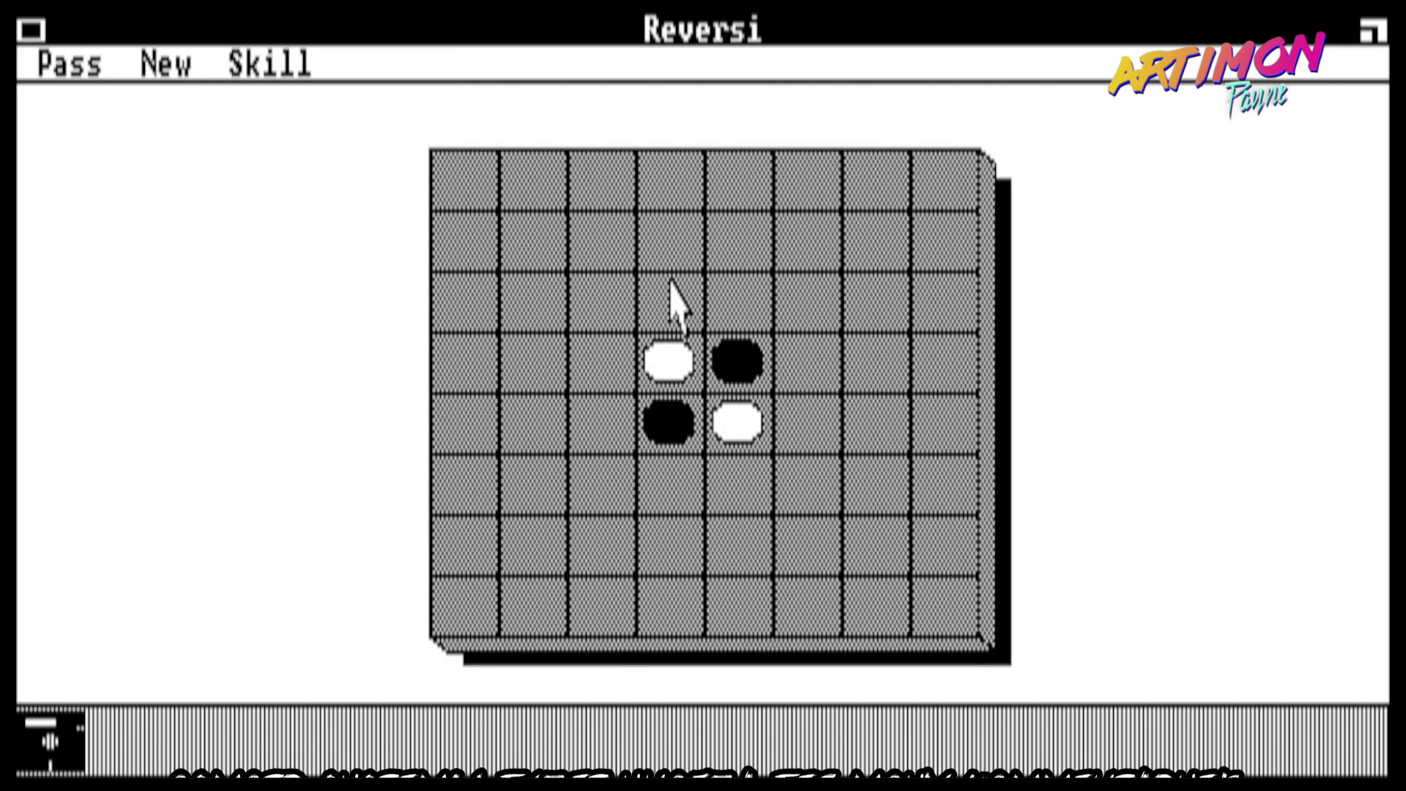
pyautogui.click(737, 300)
pyautogui.click(806, 361)
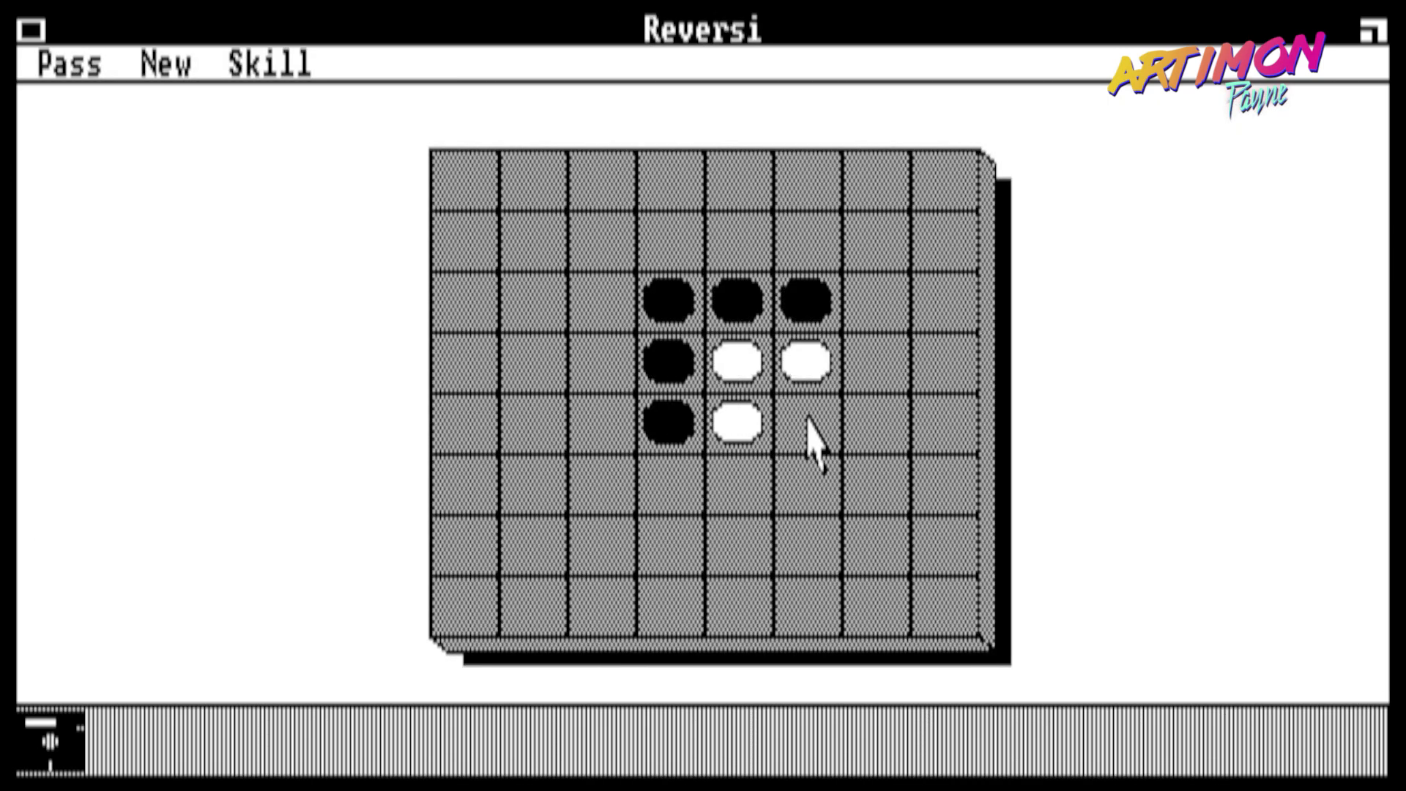
pyautogui.click(602, 383)
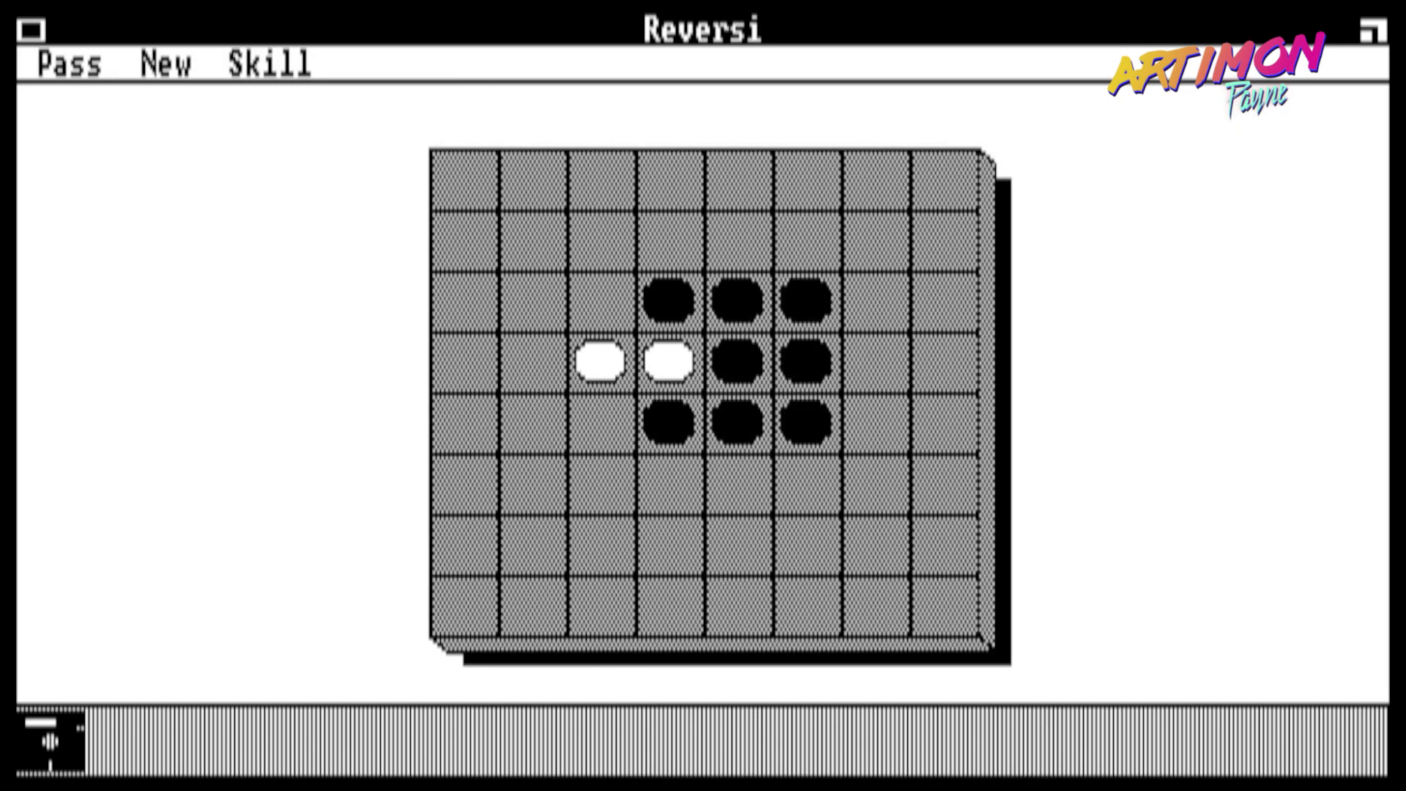
pyautogui.click(668, 230)
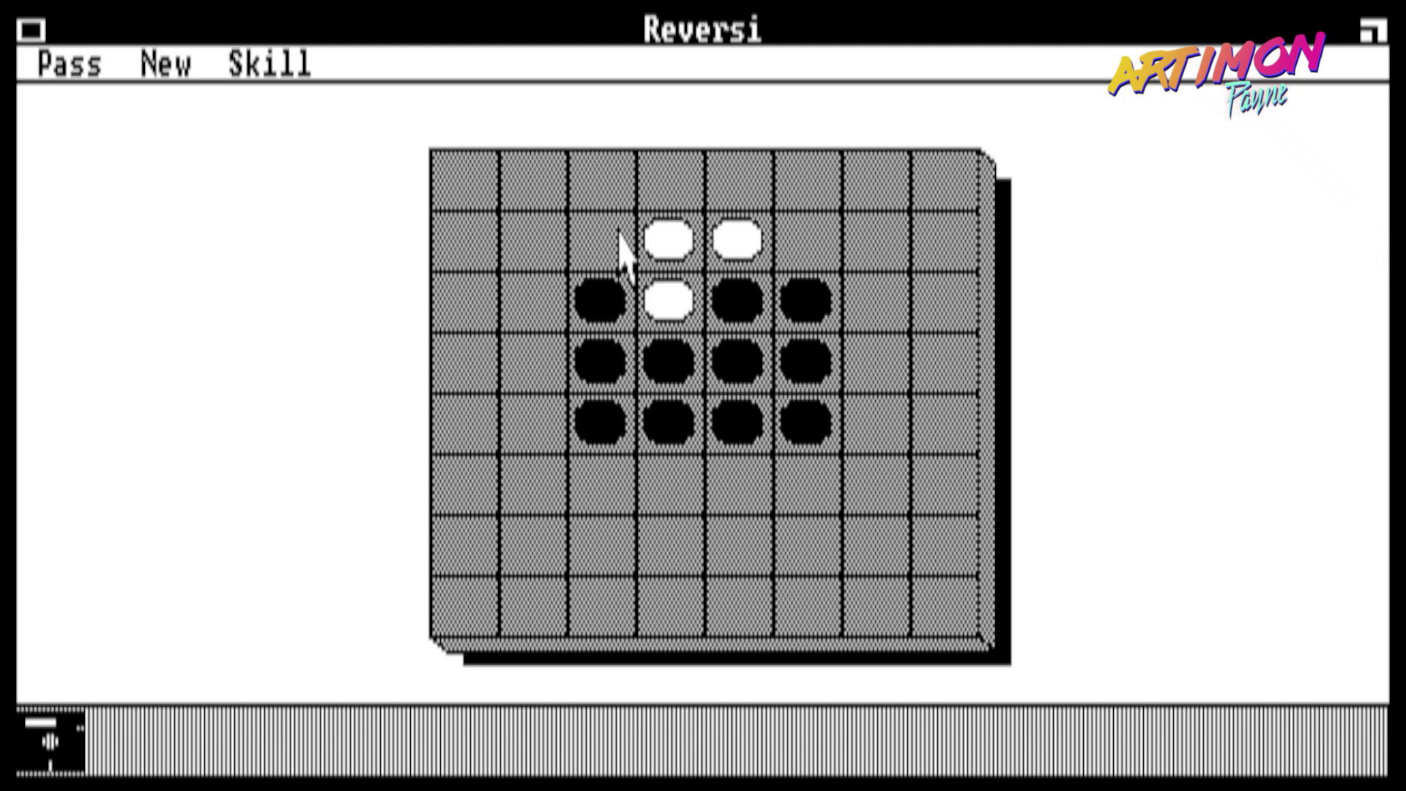
pyautogui.click(875, 422)
pyautogui.click(541, 381)
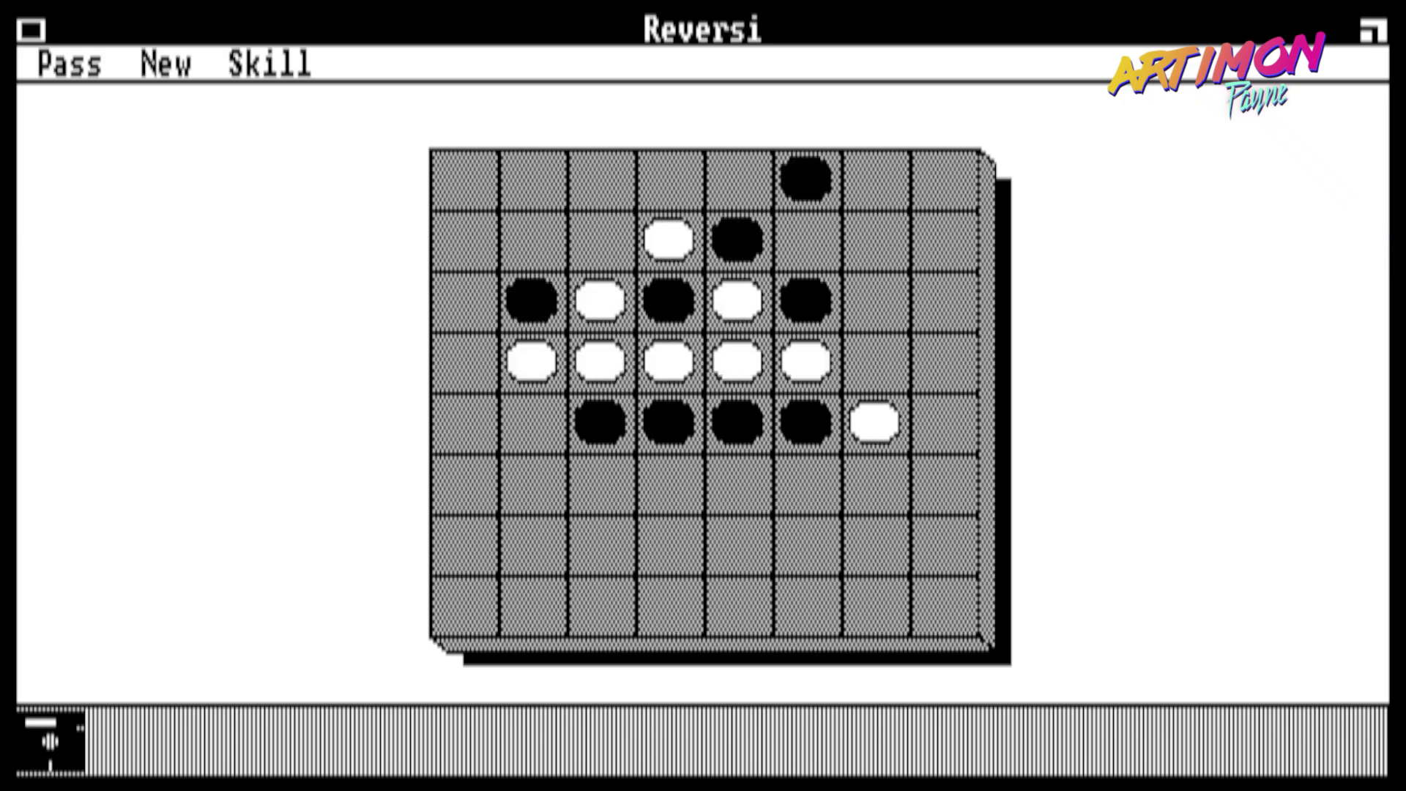
pyautogui.click(599, 240)
pyautogui.click(879, 298)
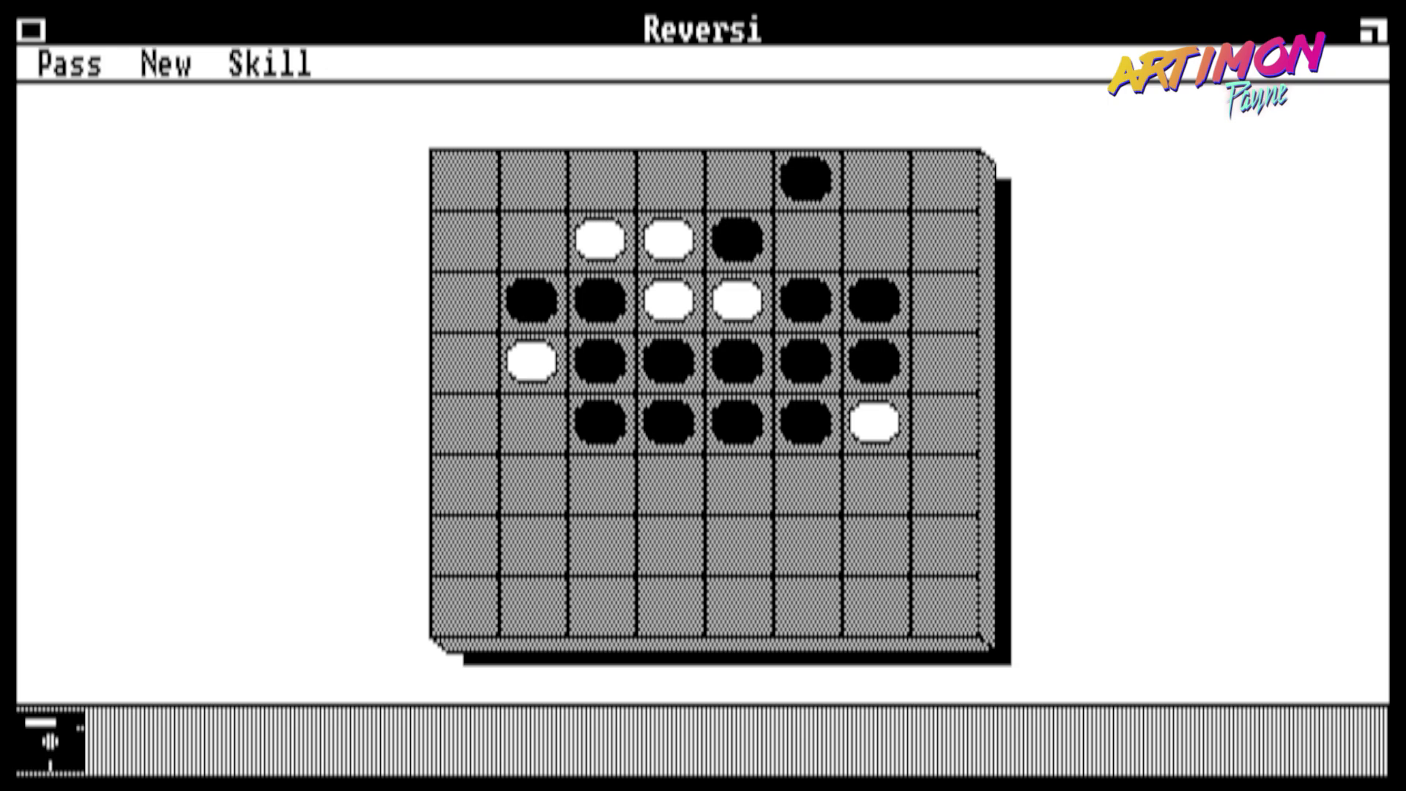
pyautogui.click(805, 244)
pyautogui.click(668, 483)
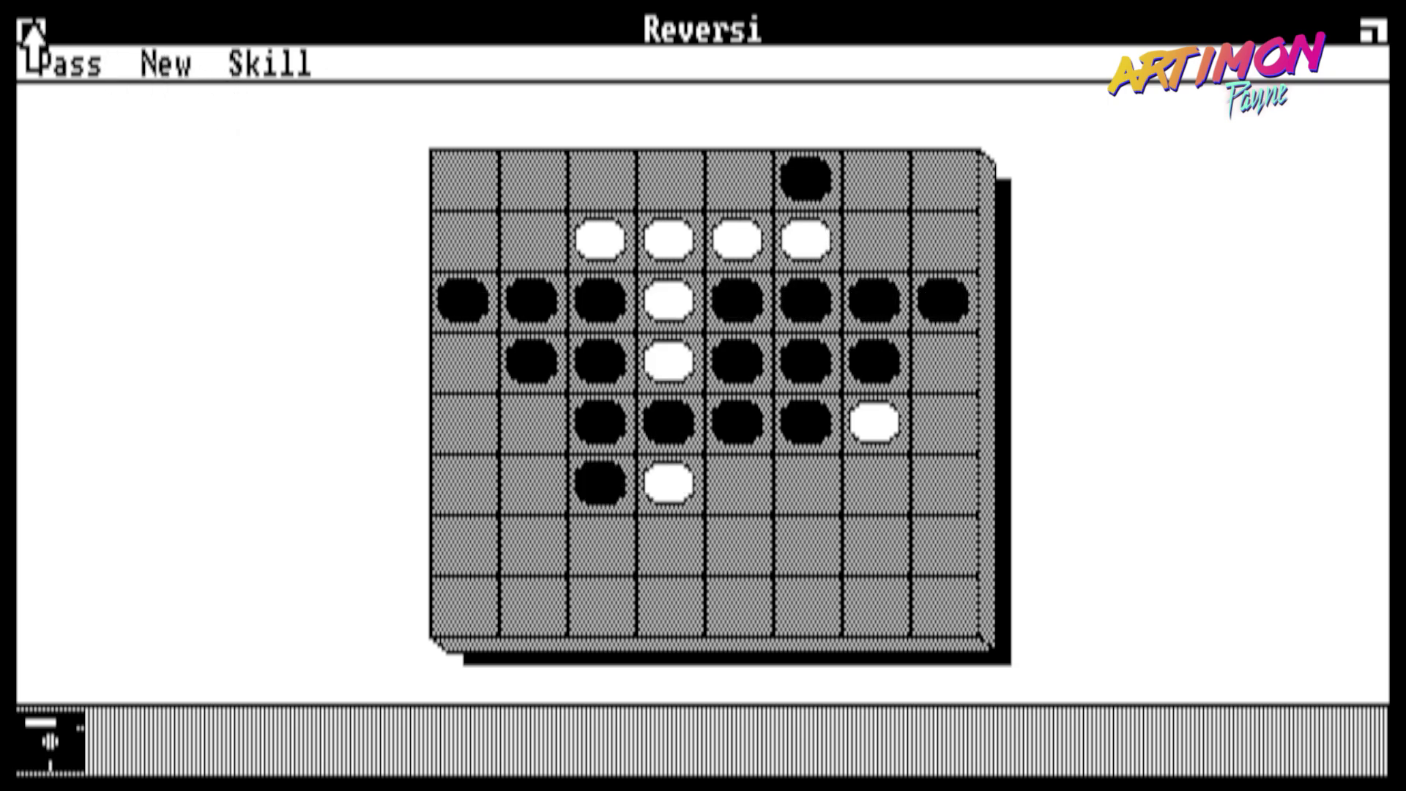
pyautogui.hotkey('alt', 'F4')
pyautogui.doubleClick(49, 740)
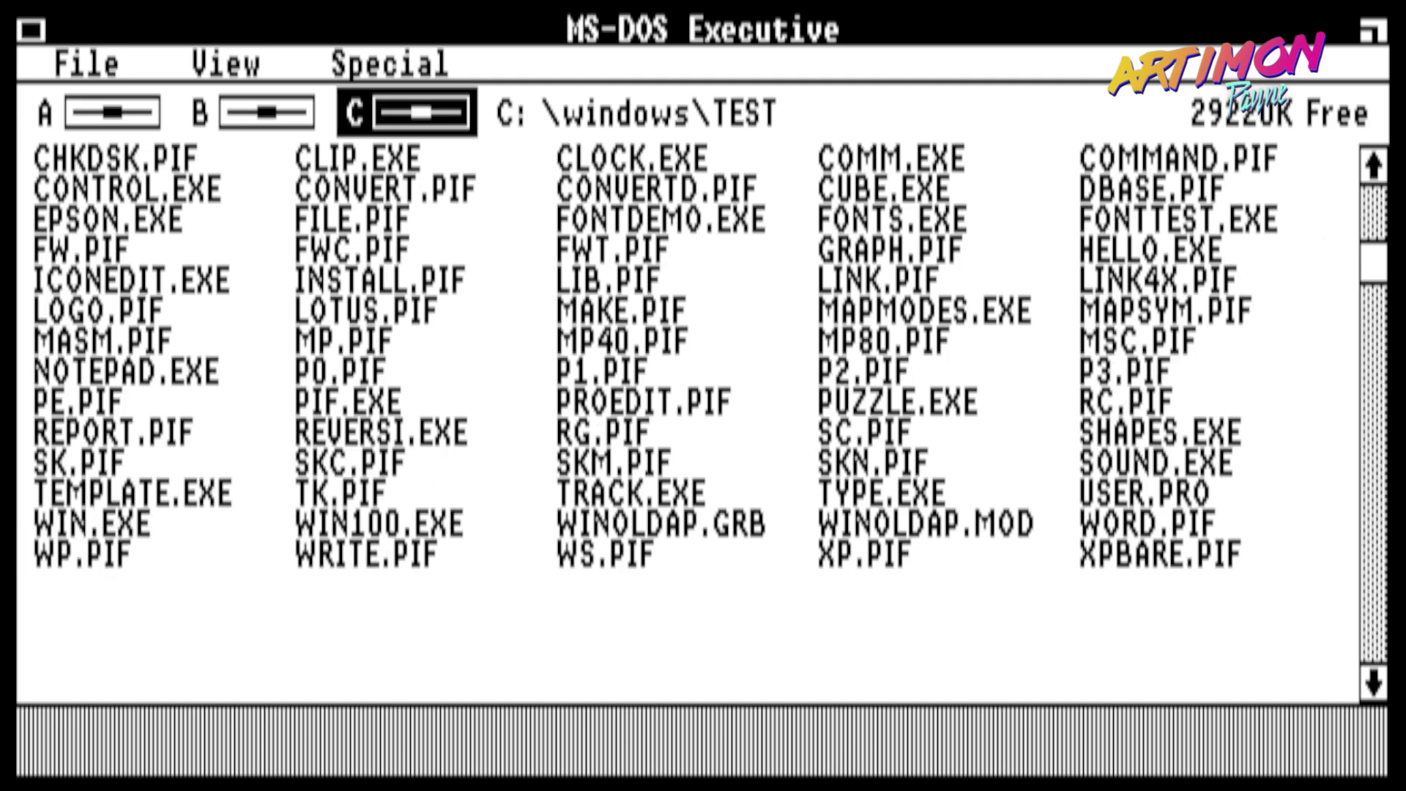
# - Run HELLO.EXE to view its window and return to the MS-DOS Executive
pyautogui.moveTo(1371, 293); pyautogui.dragTo(1371, 203)
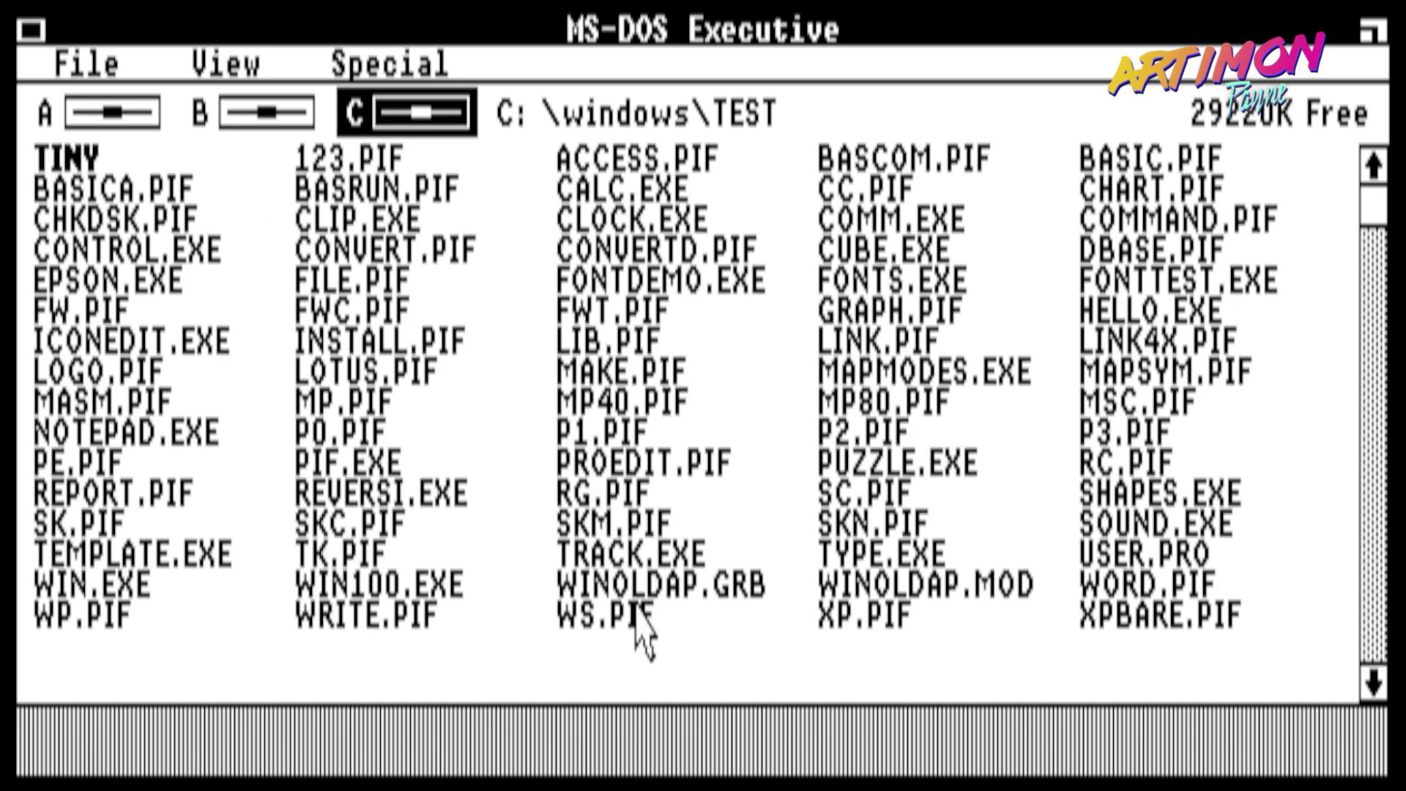
pyautogui.moveTo(1378, 199); pyautogui.dragTo(1375, 236)
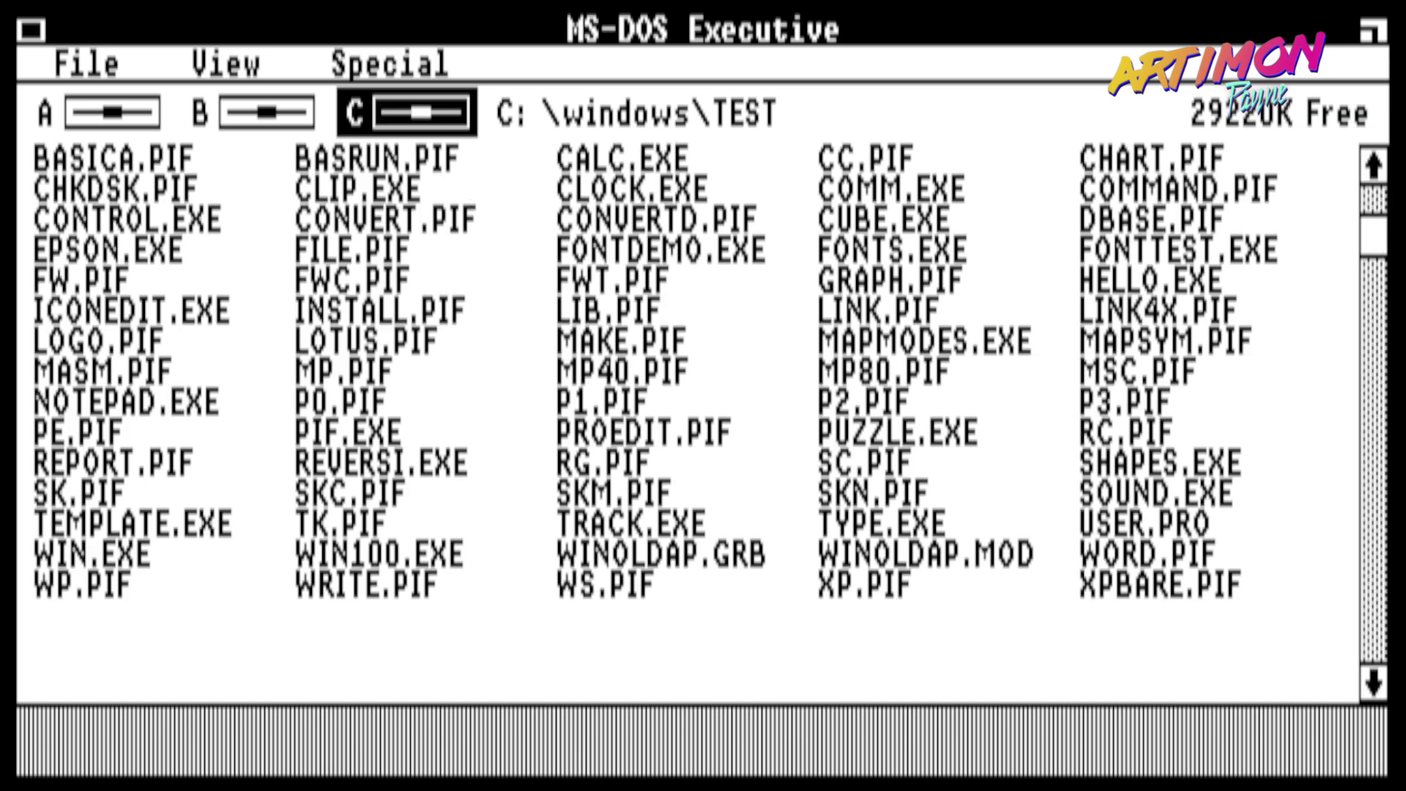
pyautogui.doubleClick(1185, 286)
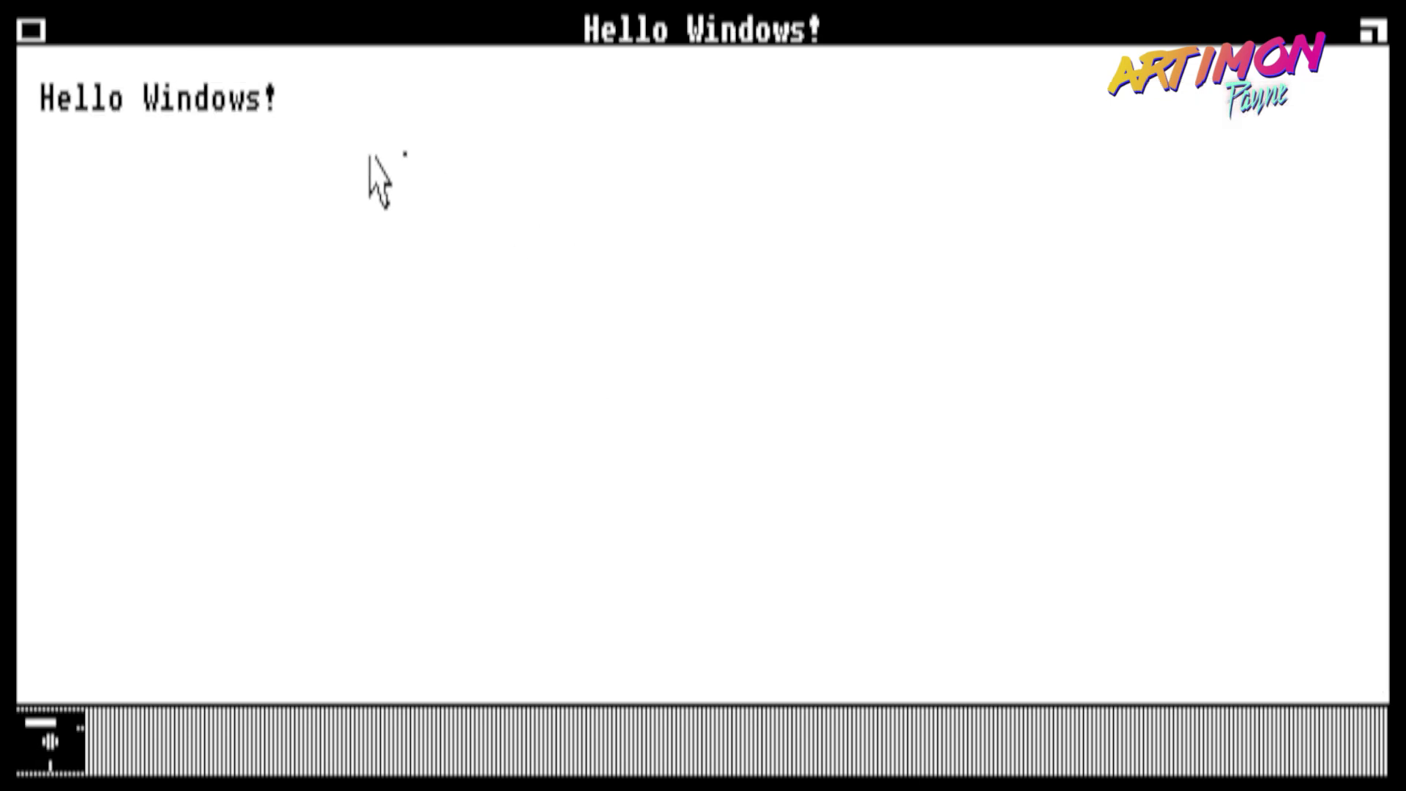
pyautogui.doubleClick(30, 30)
pyautogui.doubleClick(45, 736)
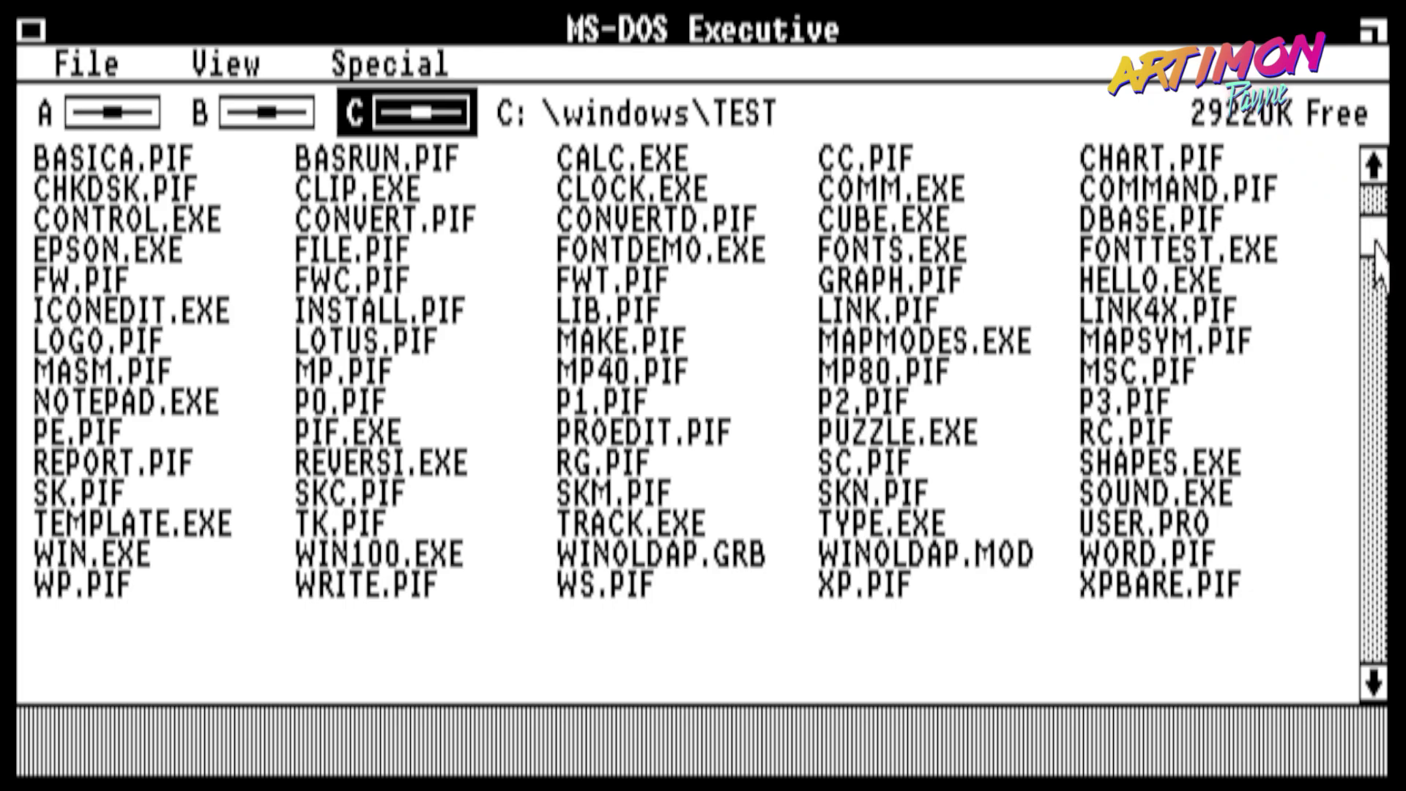
# - Open RC.PIF in the Program Information Editor, try the None and Text screen exchange options, and close the editor without saving
pyautogui.moveTo(1375, 245); pyautogui.dragTo(1383, 293)
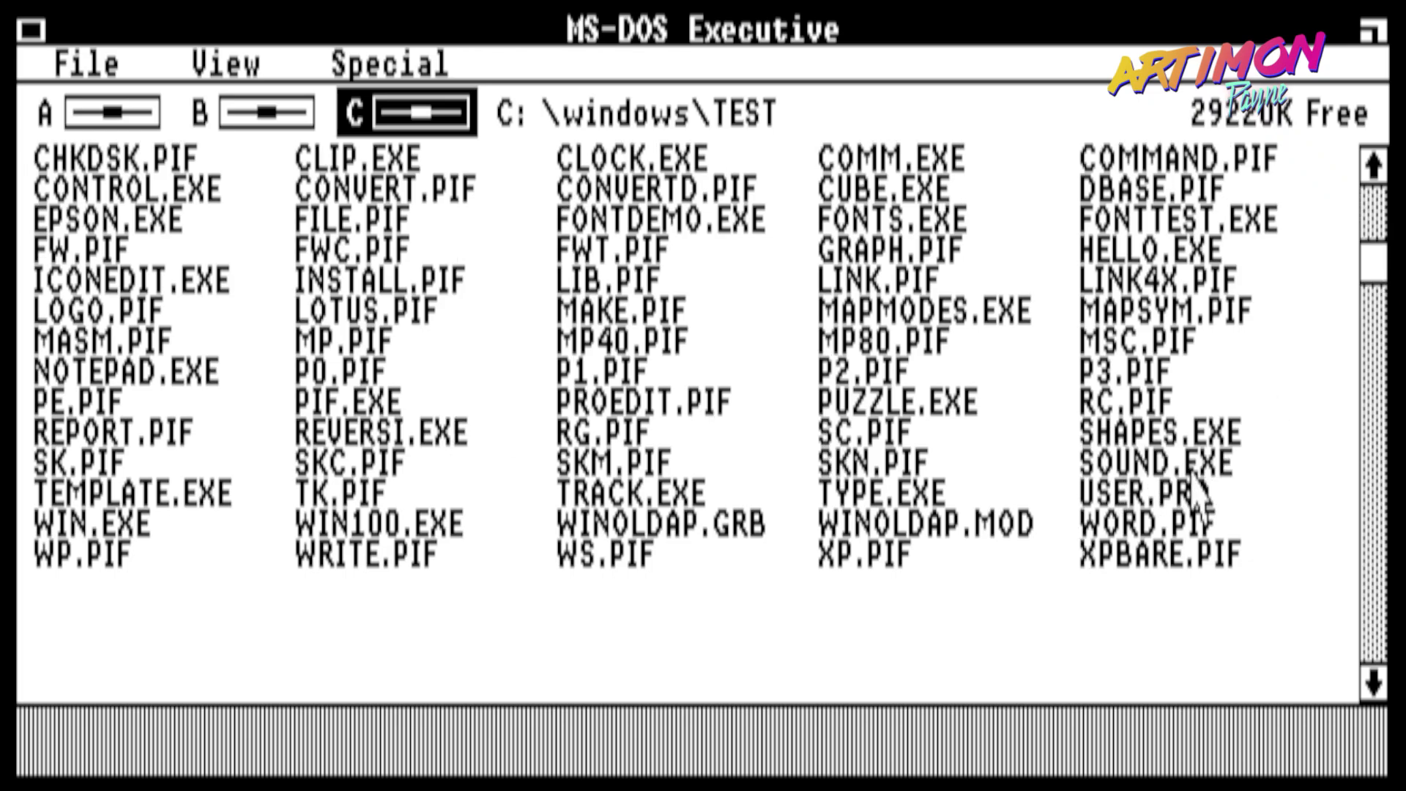
pyautogui.doubleClick(1128, 401)
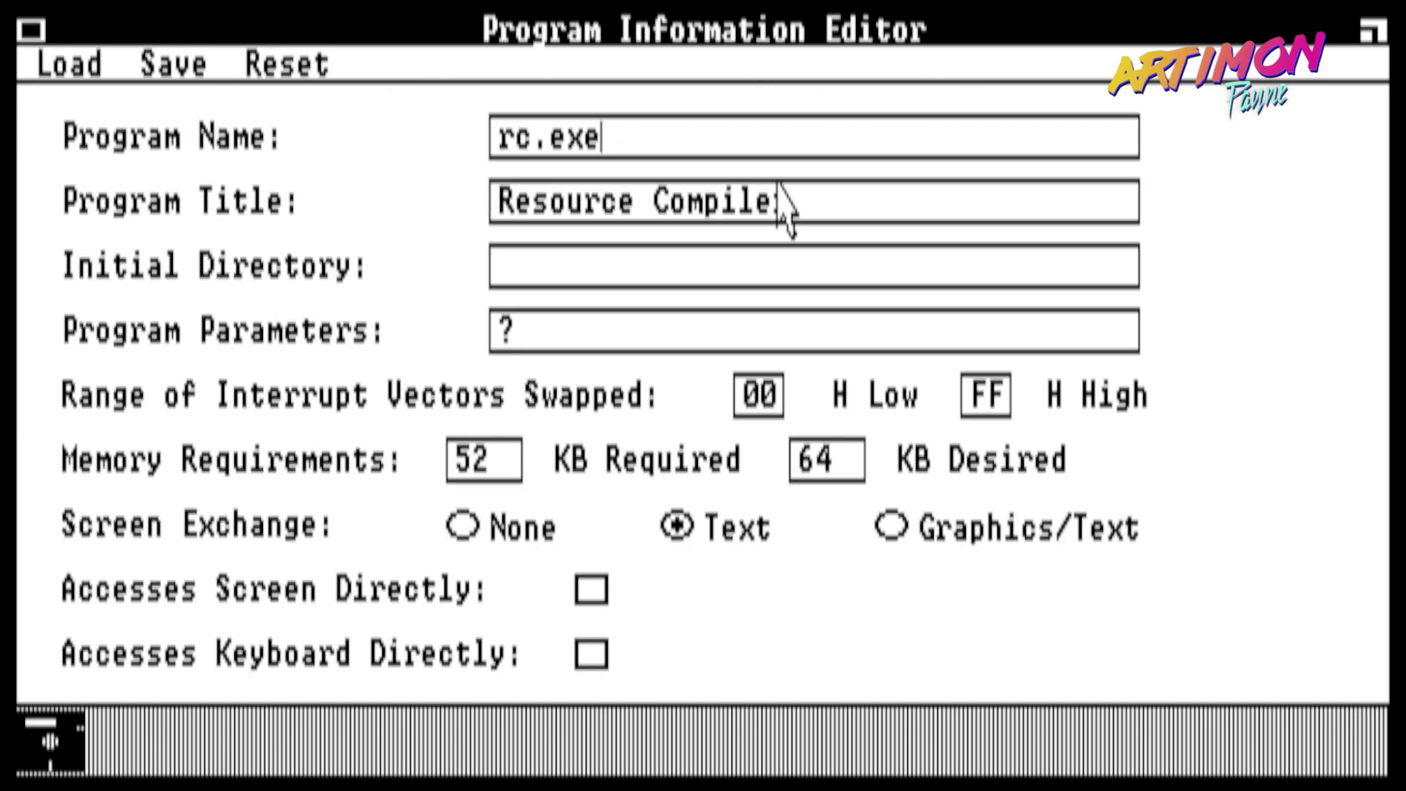
pyautogui.click(895, 216)
pyautogui.click(474, 522)
pyautogui.click(707, 516)
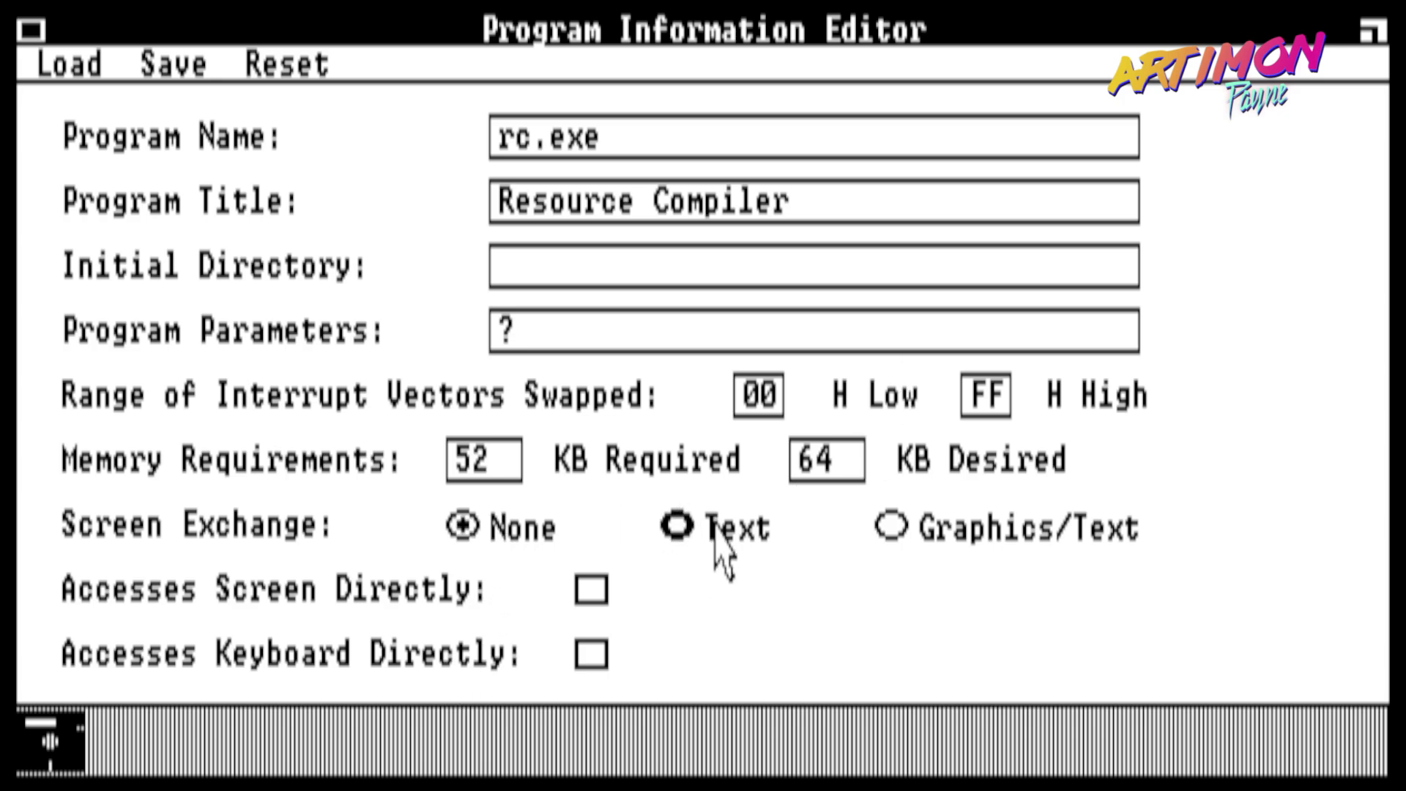
pyautogui.doubleClick(31, 31)
pyautogui.doubleClick(46, 738)
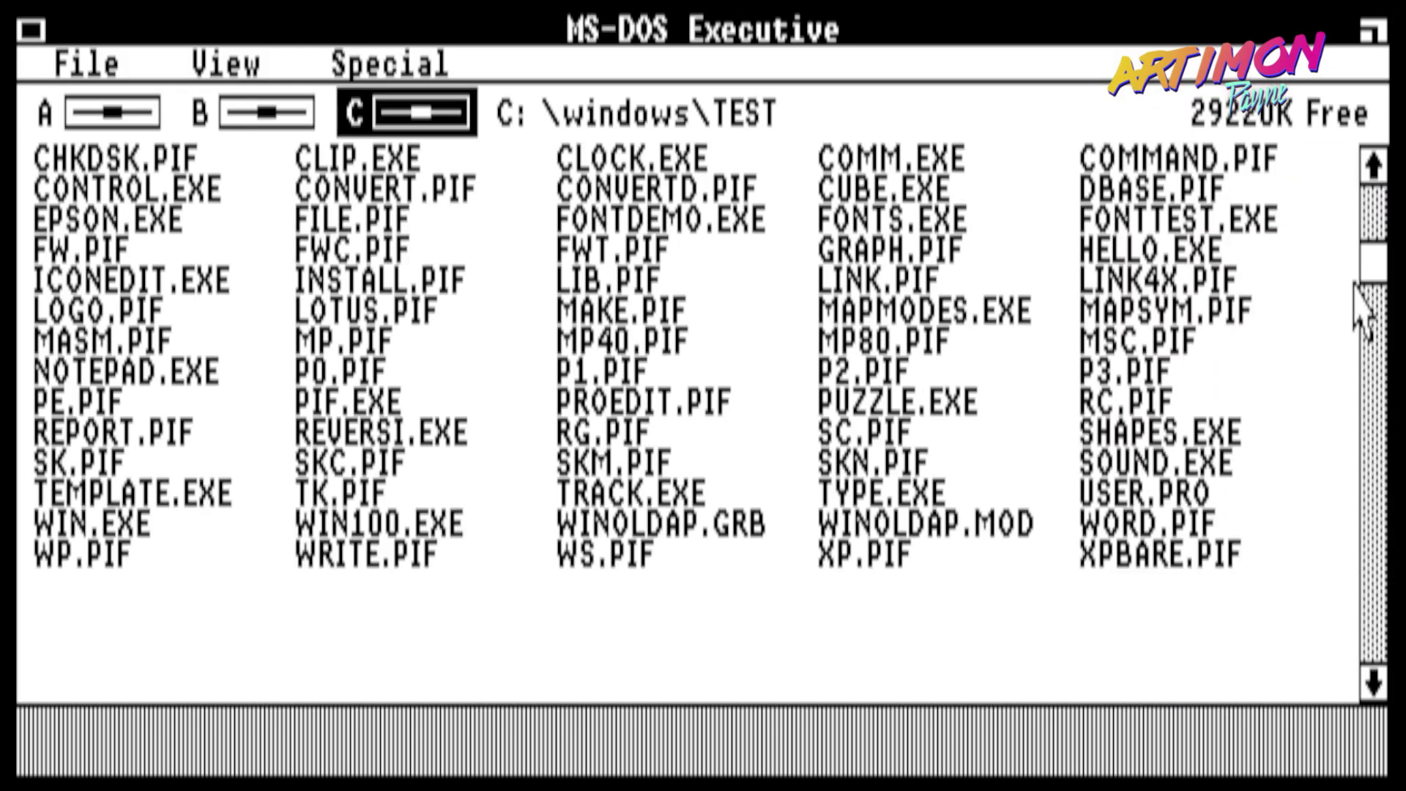
pyautogui.click(1372, 398)
pyautogui.click(1375, 271)
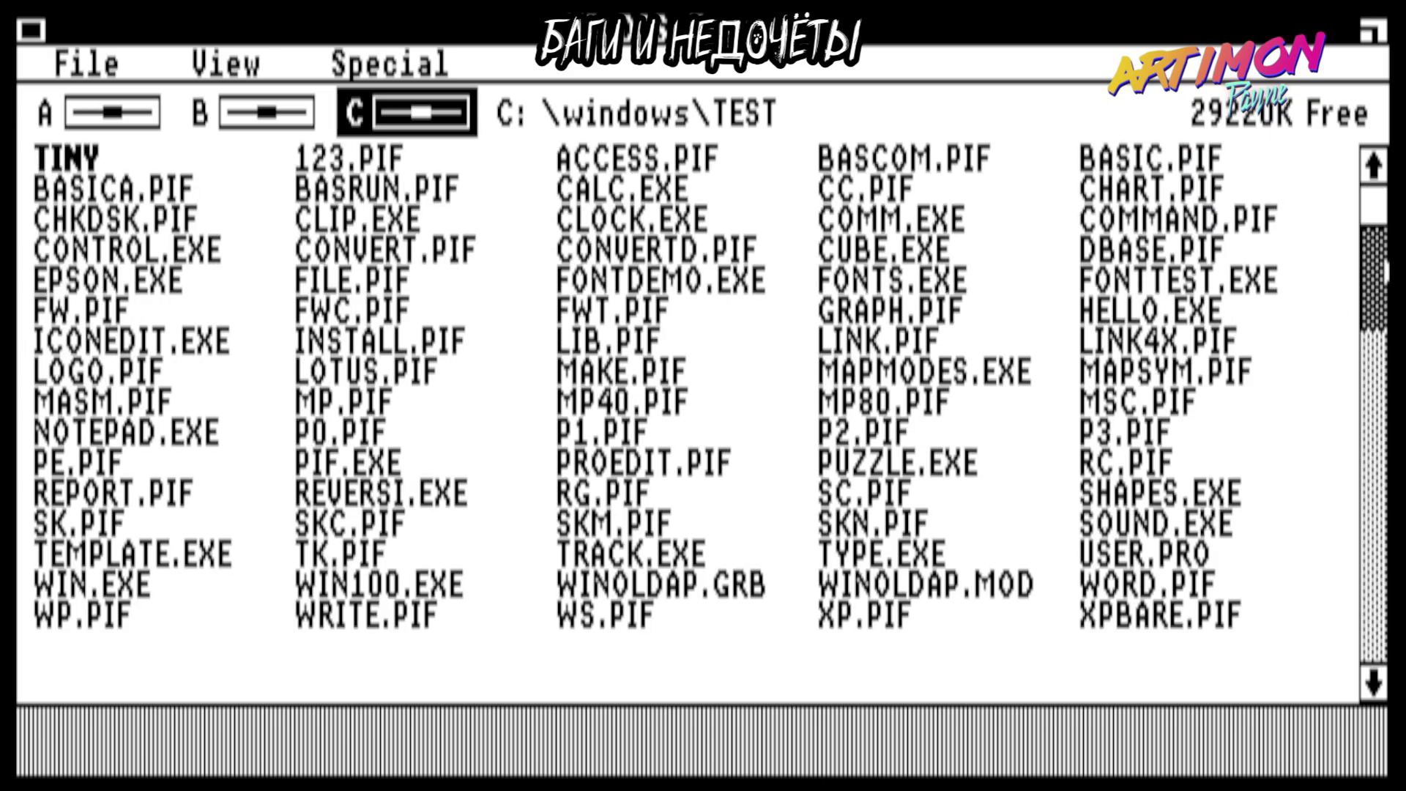
# - Run CALC.EXE, enter 557 in the calculator, and close it to return to the MS-DOS Executive
pyautogui.click(1375, 271)
pyautogui.click(1379, 229)
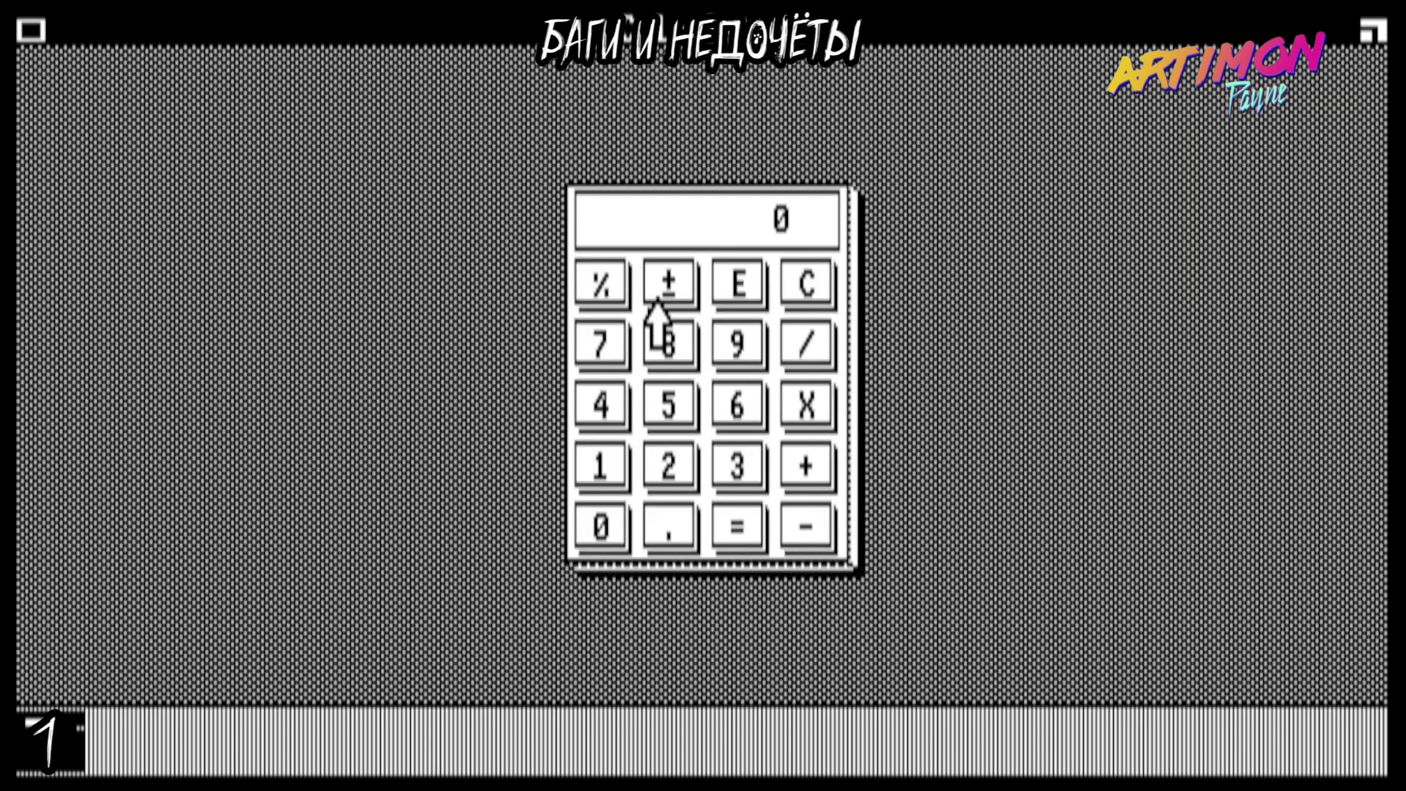
pyautogui.click(683, 395)
pyautogui.click(685, 388)
pyautogui.click(622, 338)
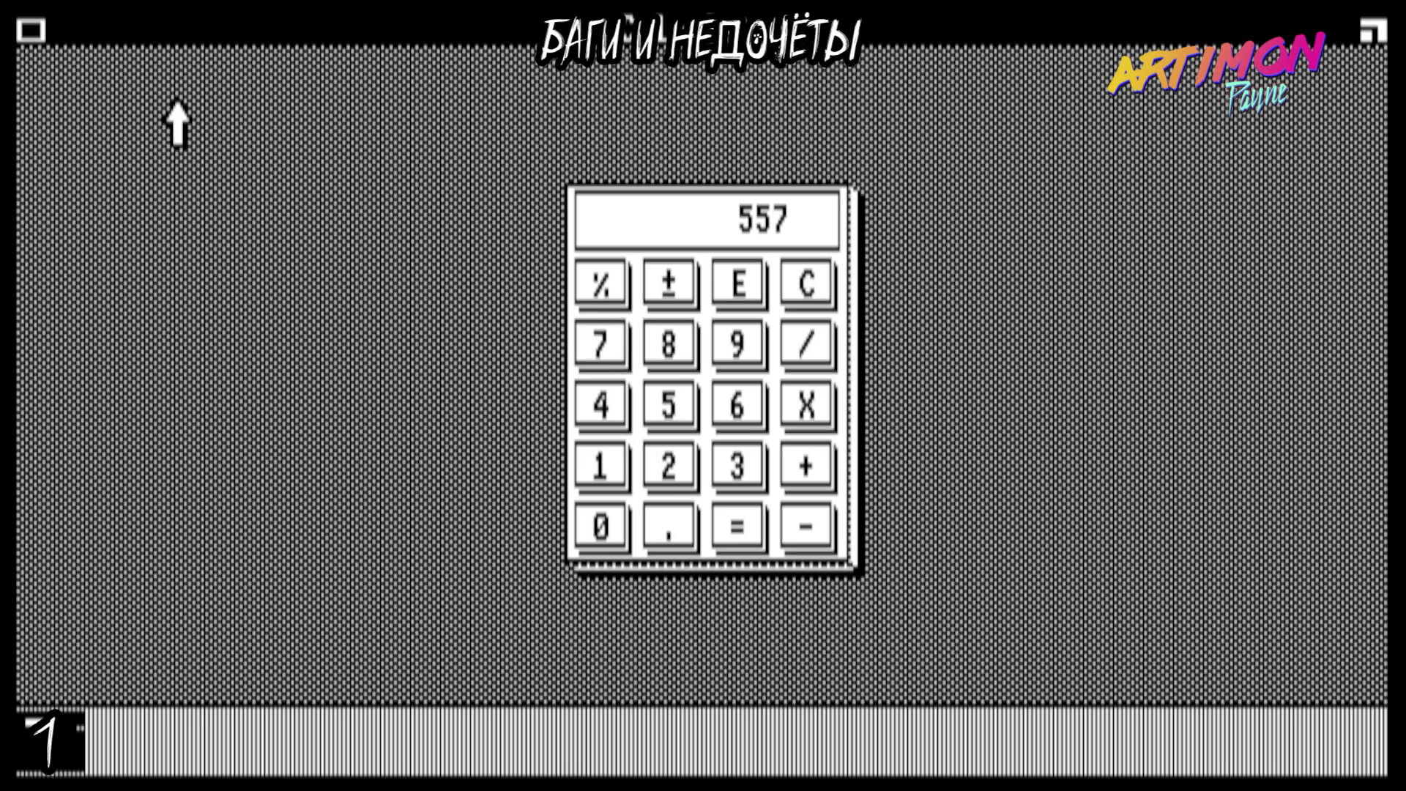
pyautogui.click(40, 33)
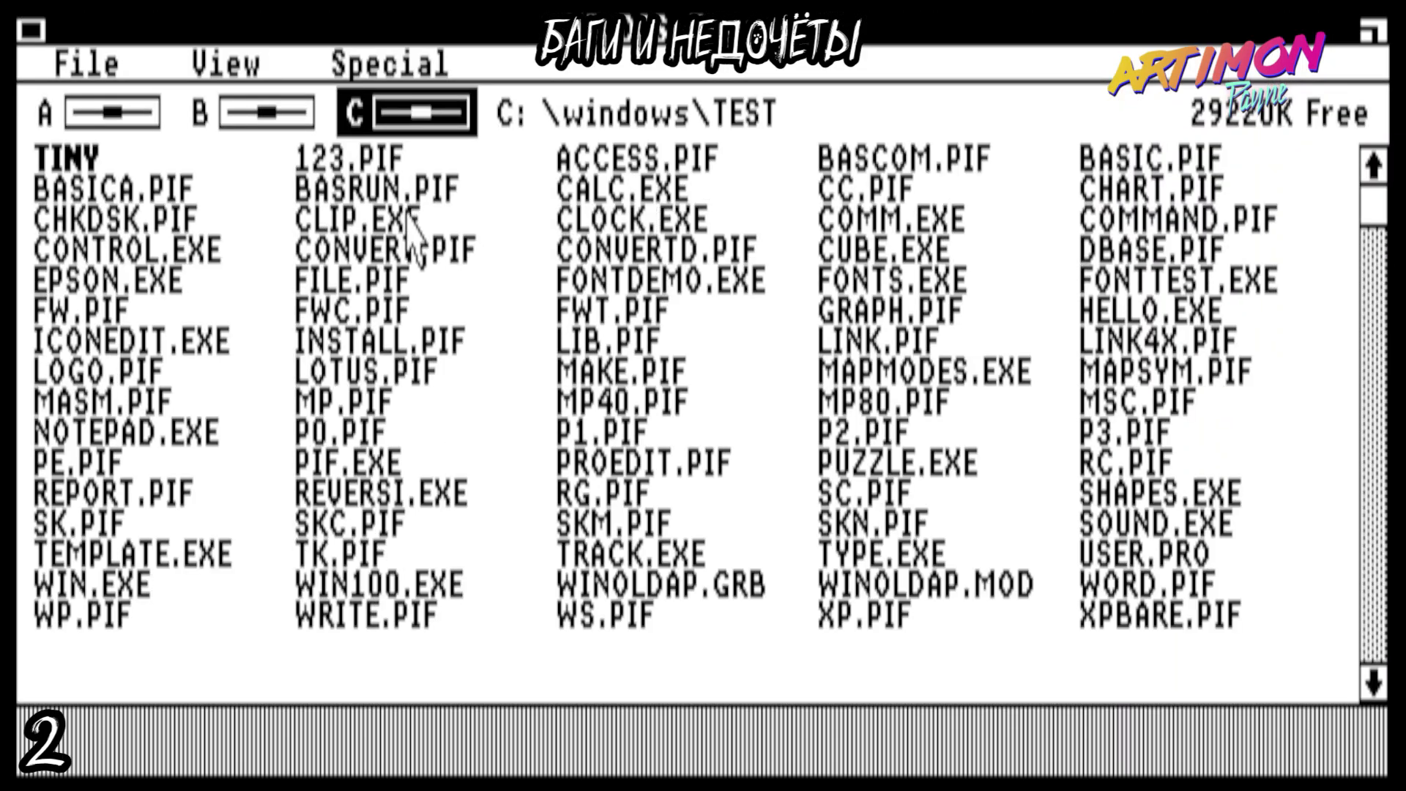
# - Run CLIP.EXE and CONTROL.EXE to view their windows, returning to the MS-DOS Executive after each
pyautogui.doubleClick(407, 218)
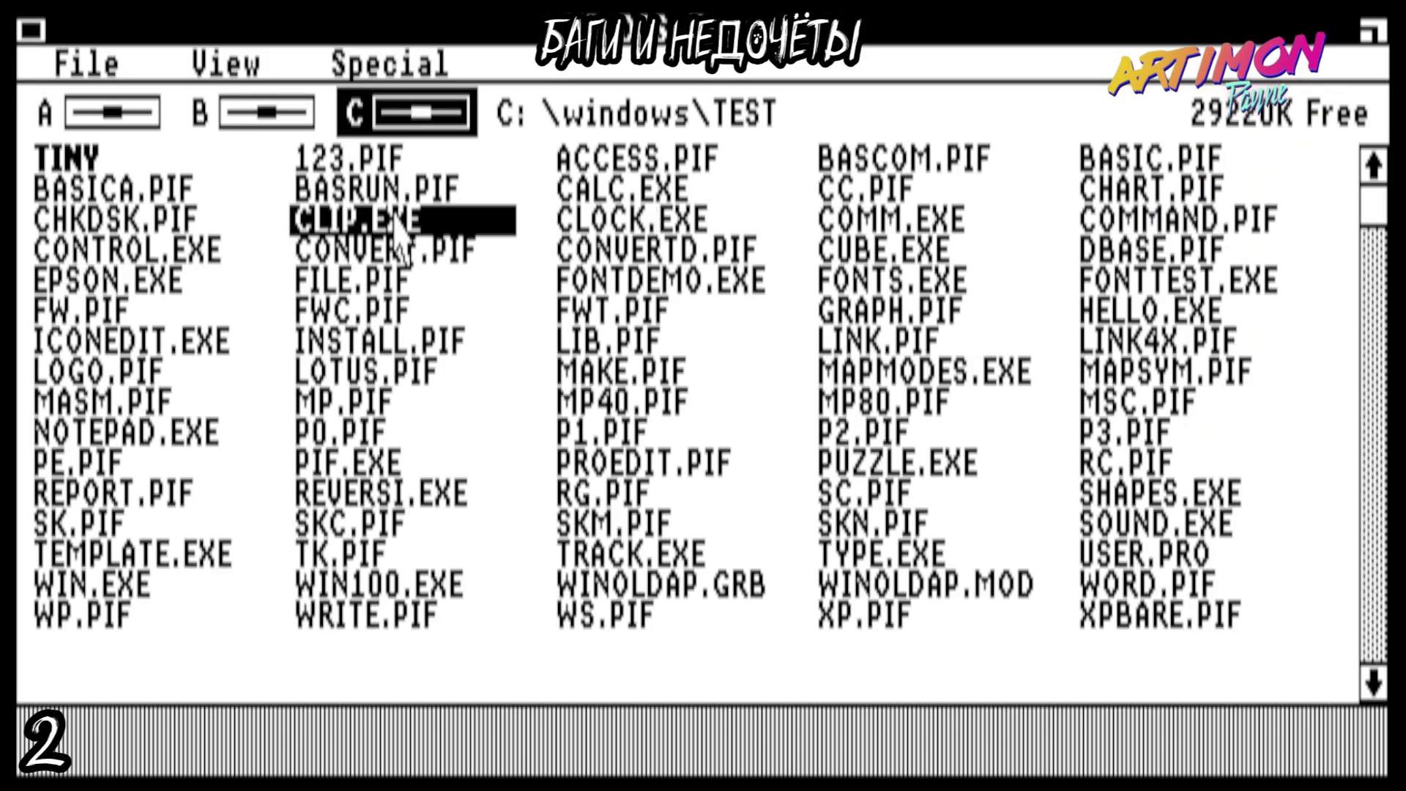
pyautogui.doubleClick(32, 32)
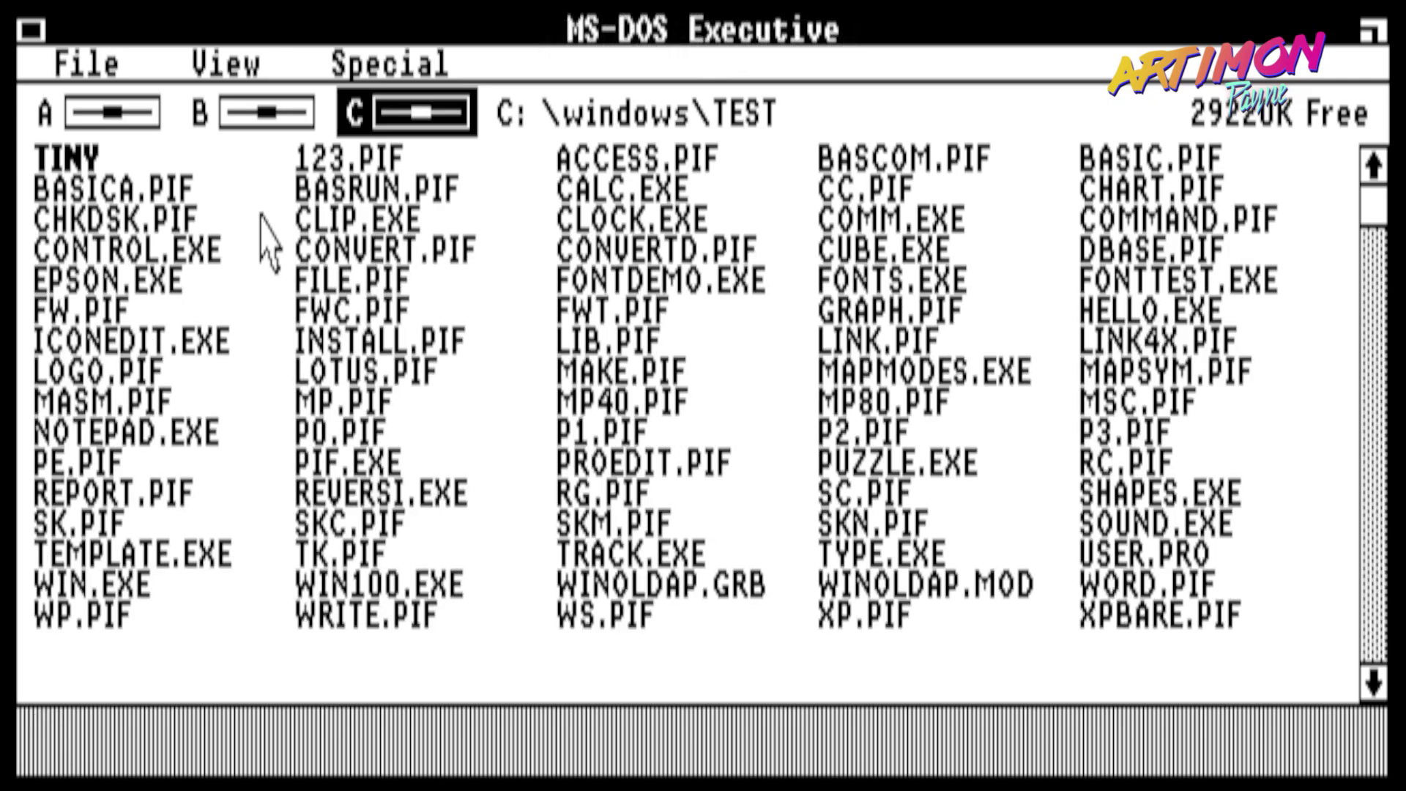
pyautogui.doubleClick(110, 256)
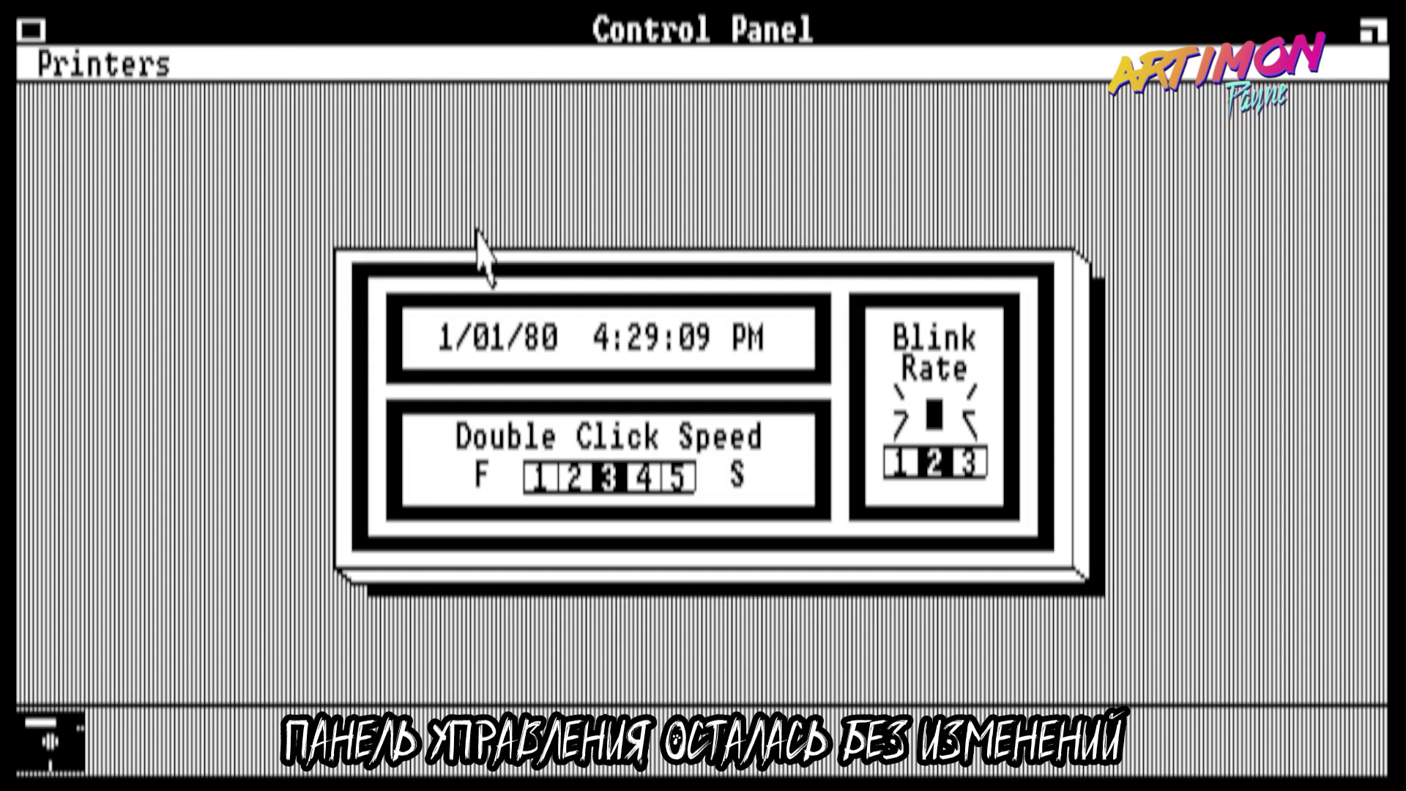
pyautogui.doubleClick(34, 30)
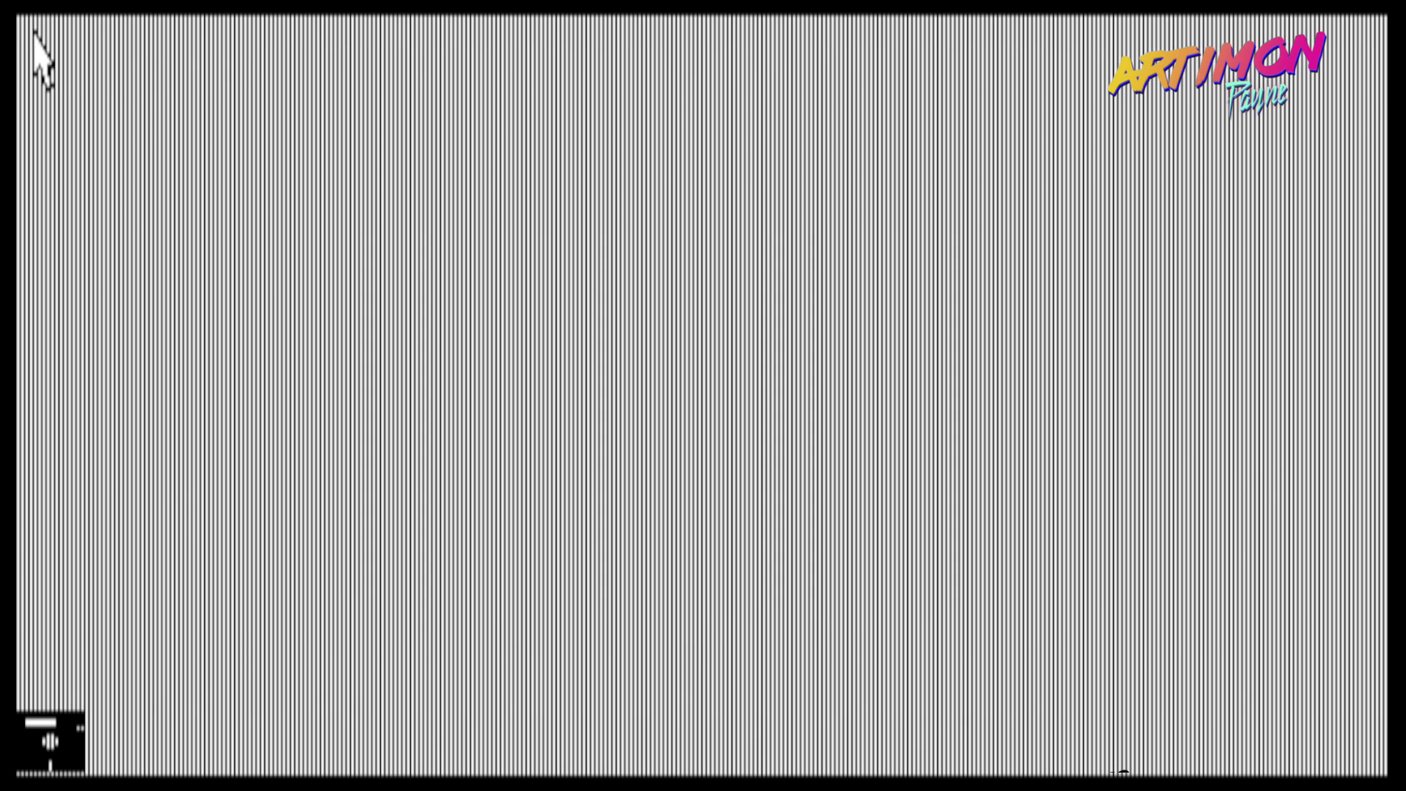
pyautogui.doubleClick(48, 741)
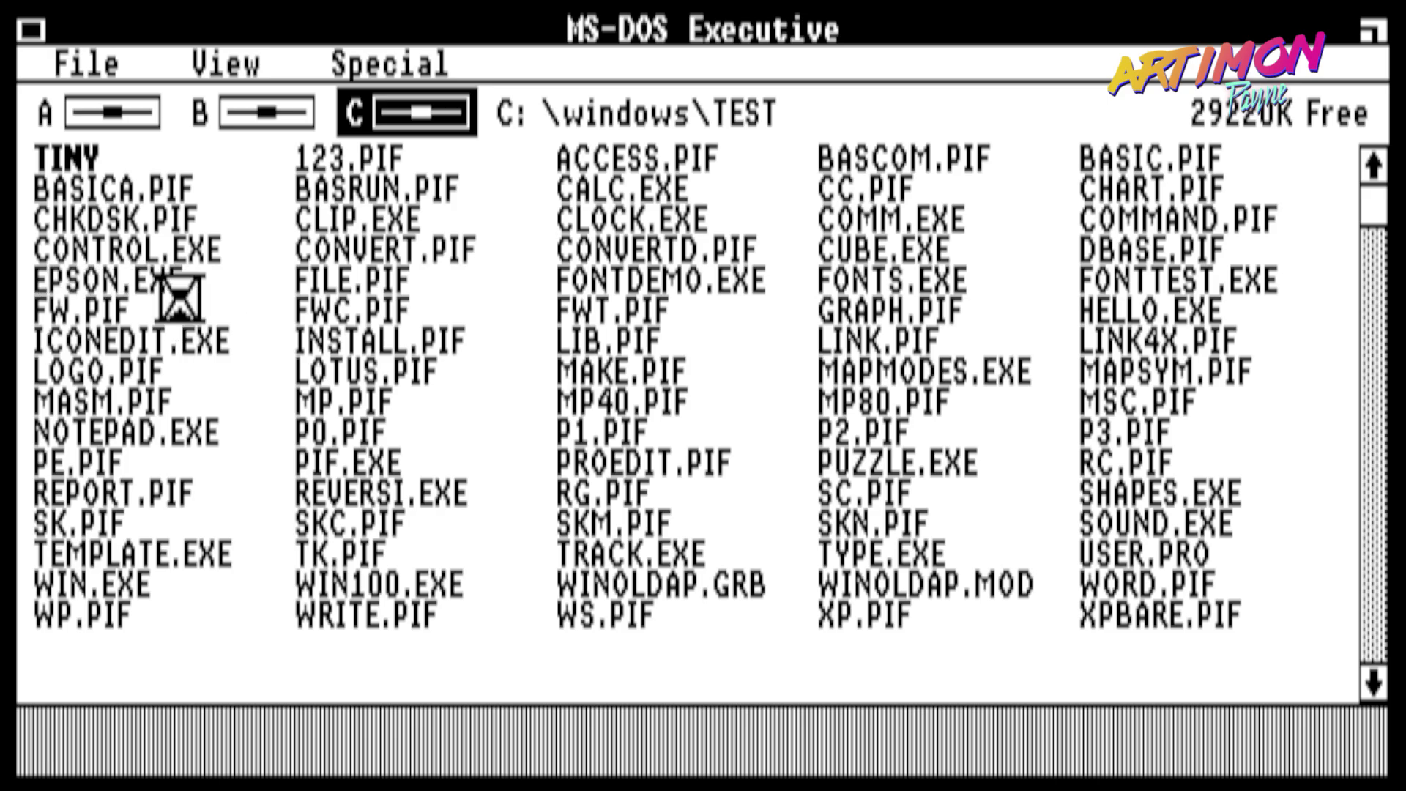
# - Run CUBE.EXE, set the rotating cube's style to White on Black, and close the program
pyautogui.doubleClick(879, 249)
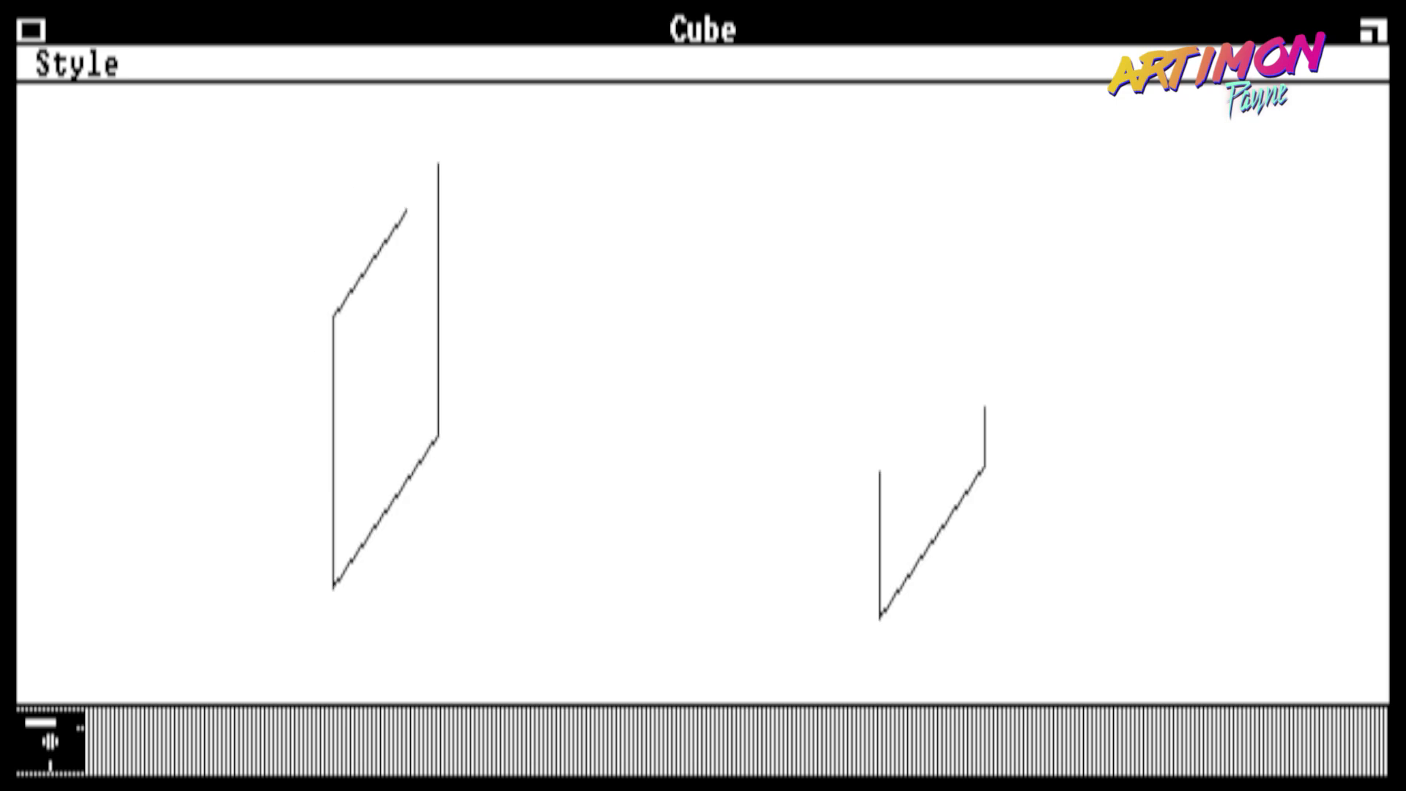
pyautogui.click(73, 64)
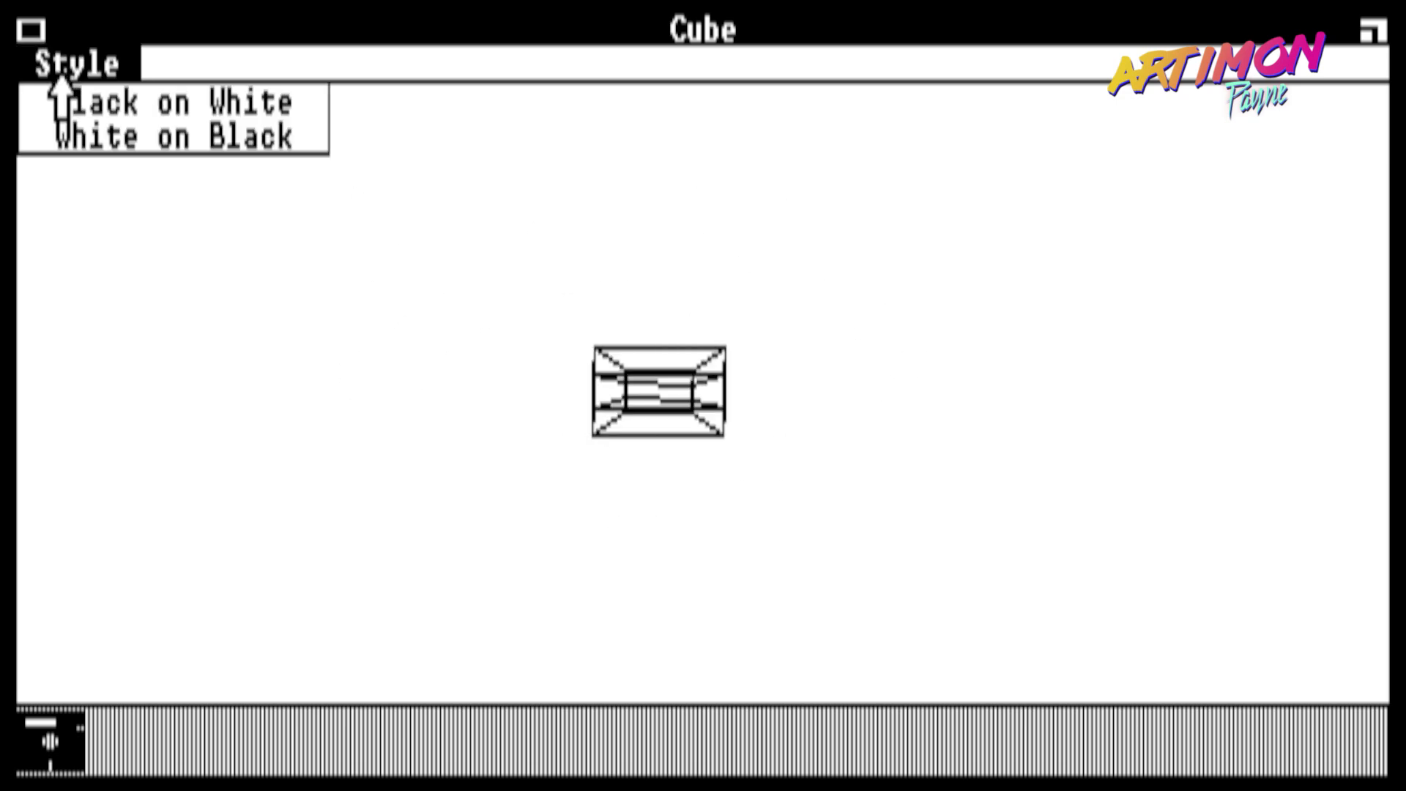
pyautogui.click(80, 133)
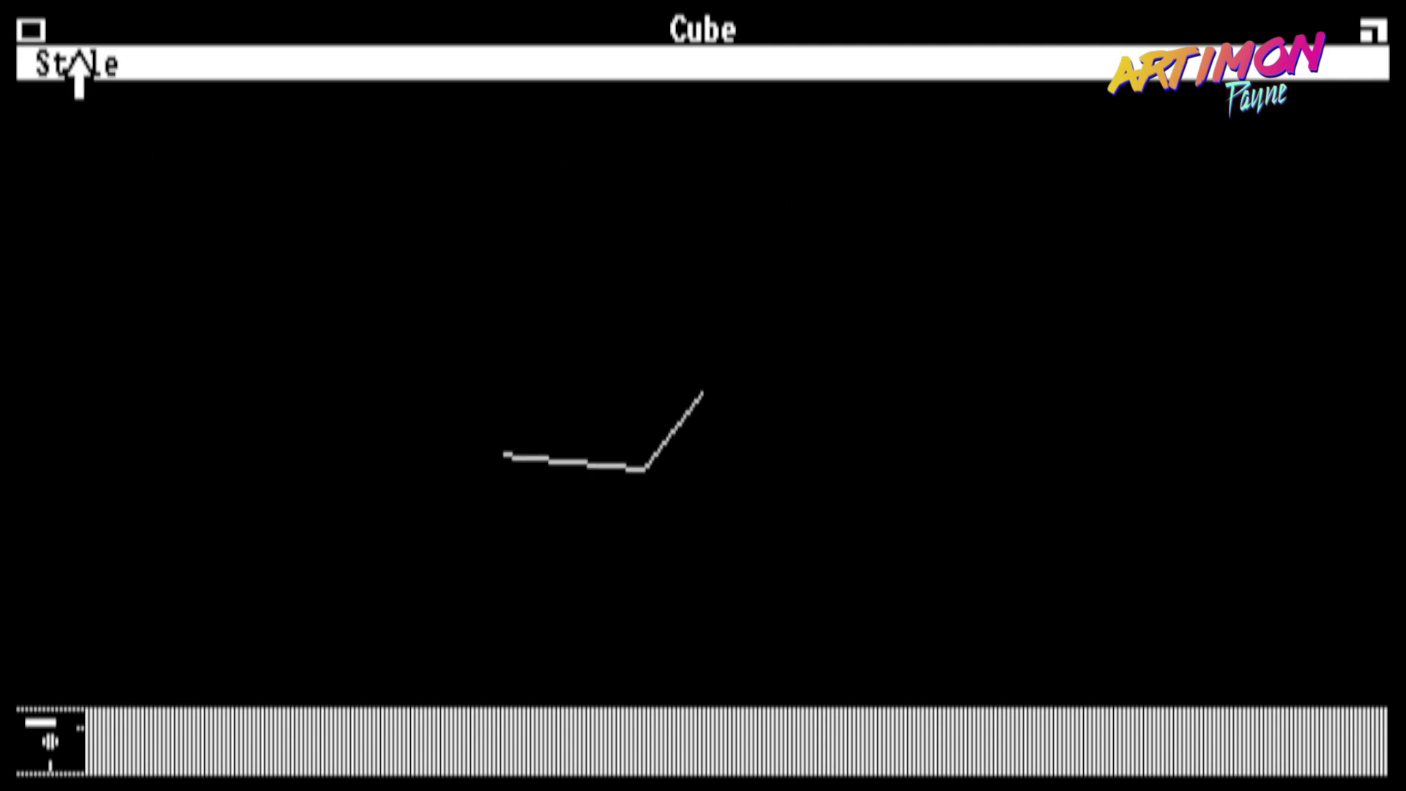
pyautogui.click(36, 37)
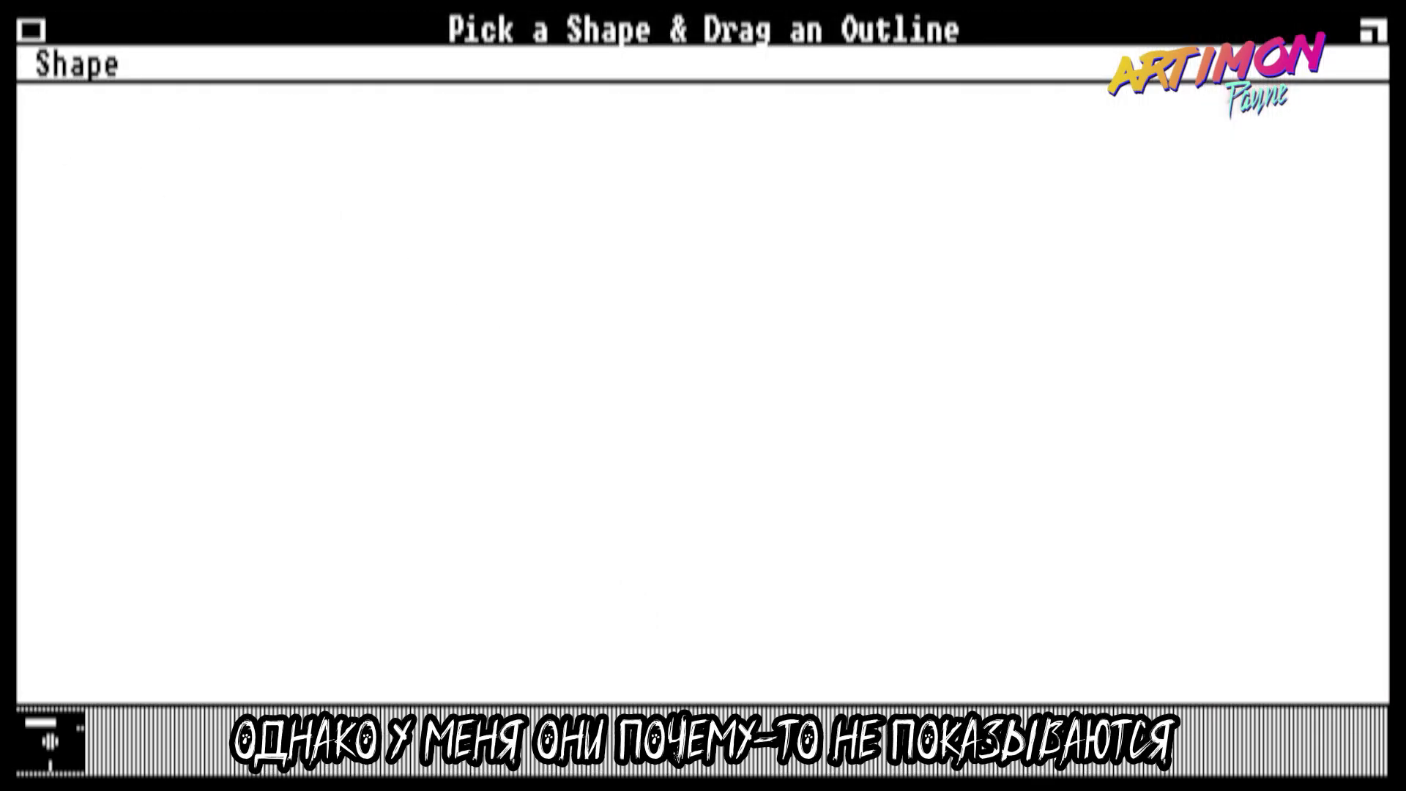
# - Try several options for choosing a shape in the SHAPES.EXE window, and close the program
pyautogui.moveTo(77, 65); pyautogui.dragTo(99, 170)
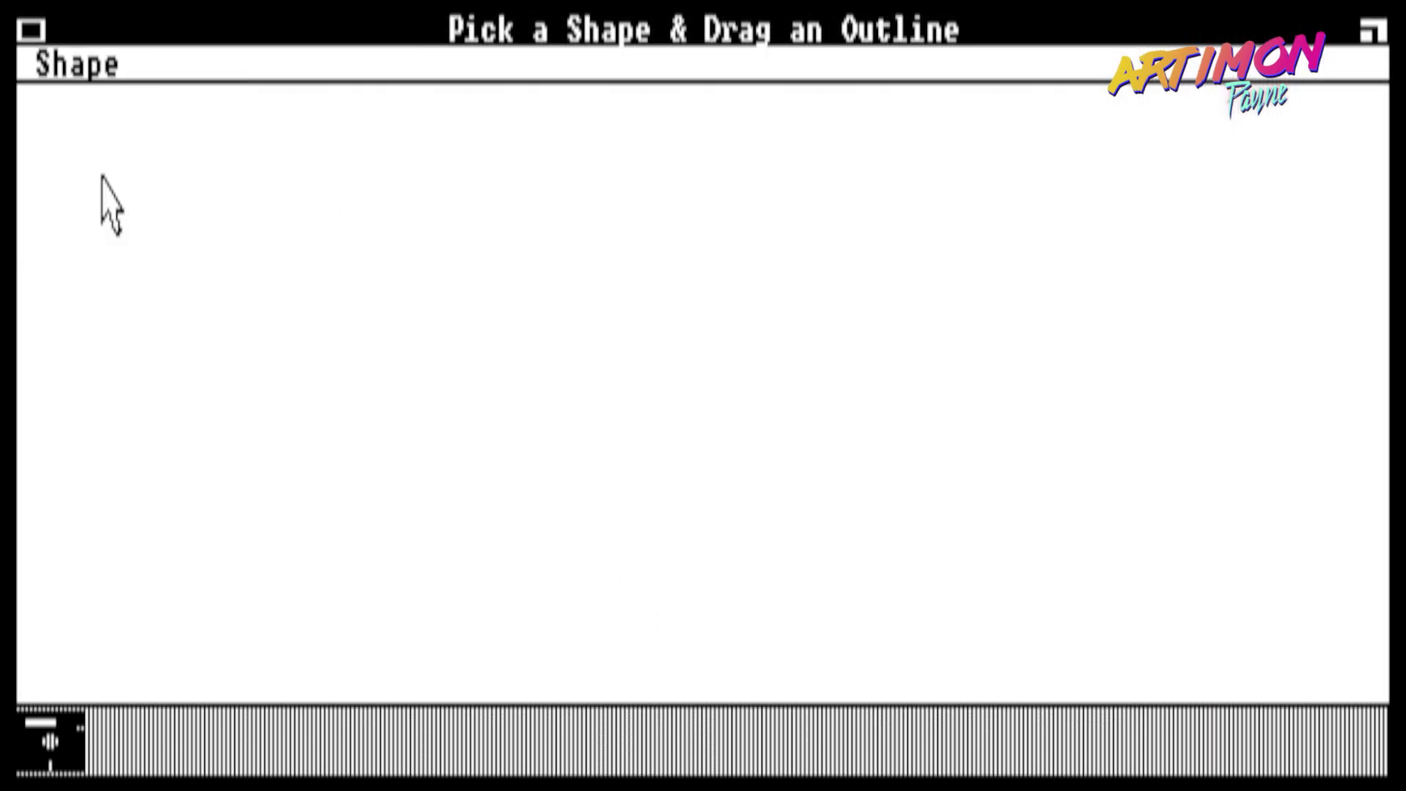
pyautogui.moveTo(81, 64); pyautogui.dragTo(86, 136)
pyautogui.moveTo(77, 64); pyautogui.dragTo(103, 209)
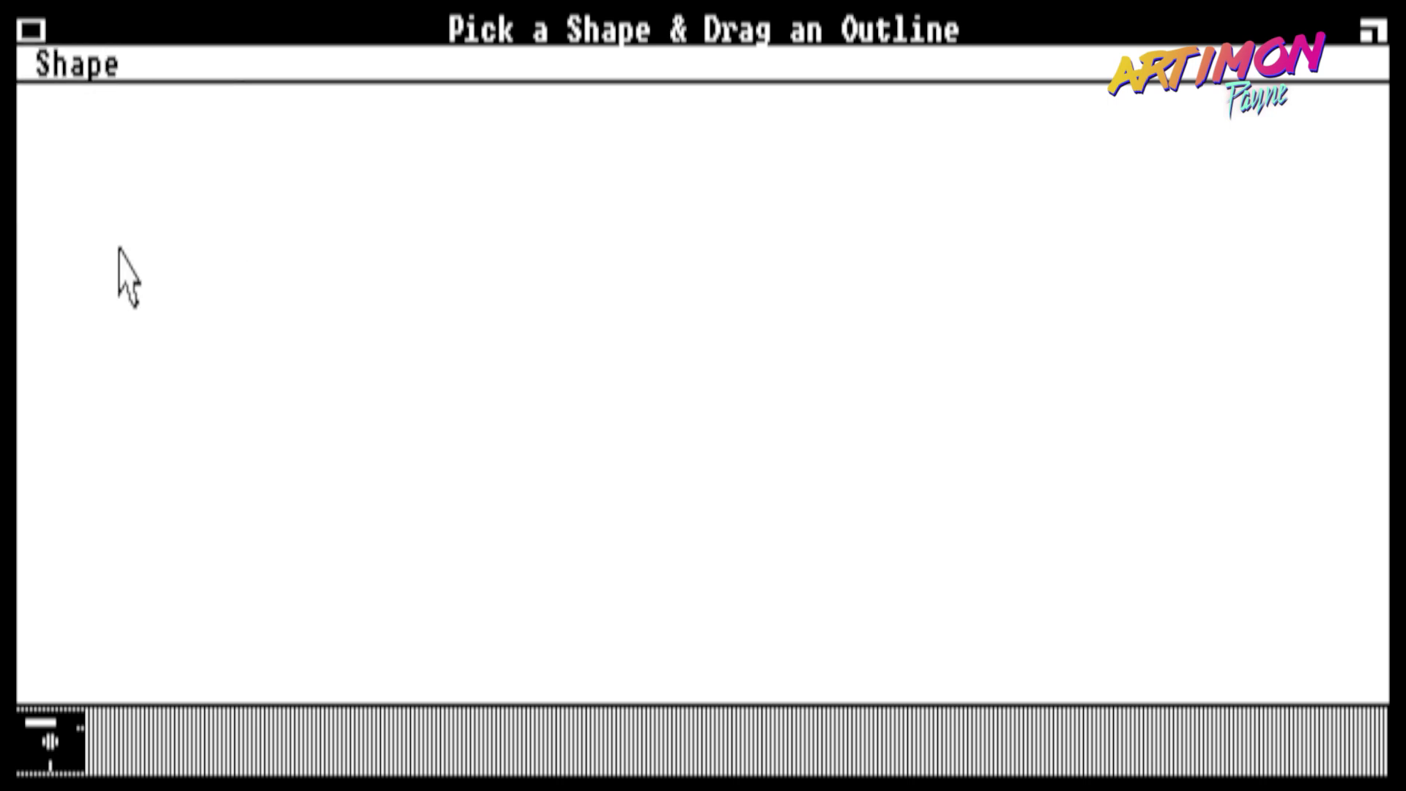
pyautogui.click(29, 31)
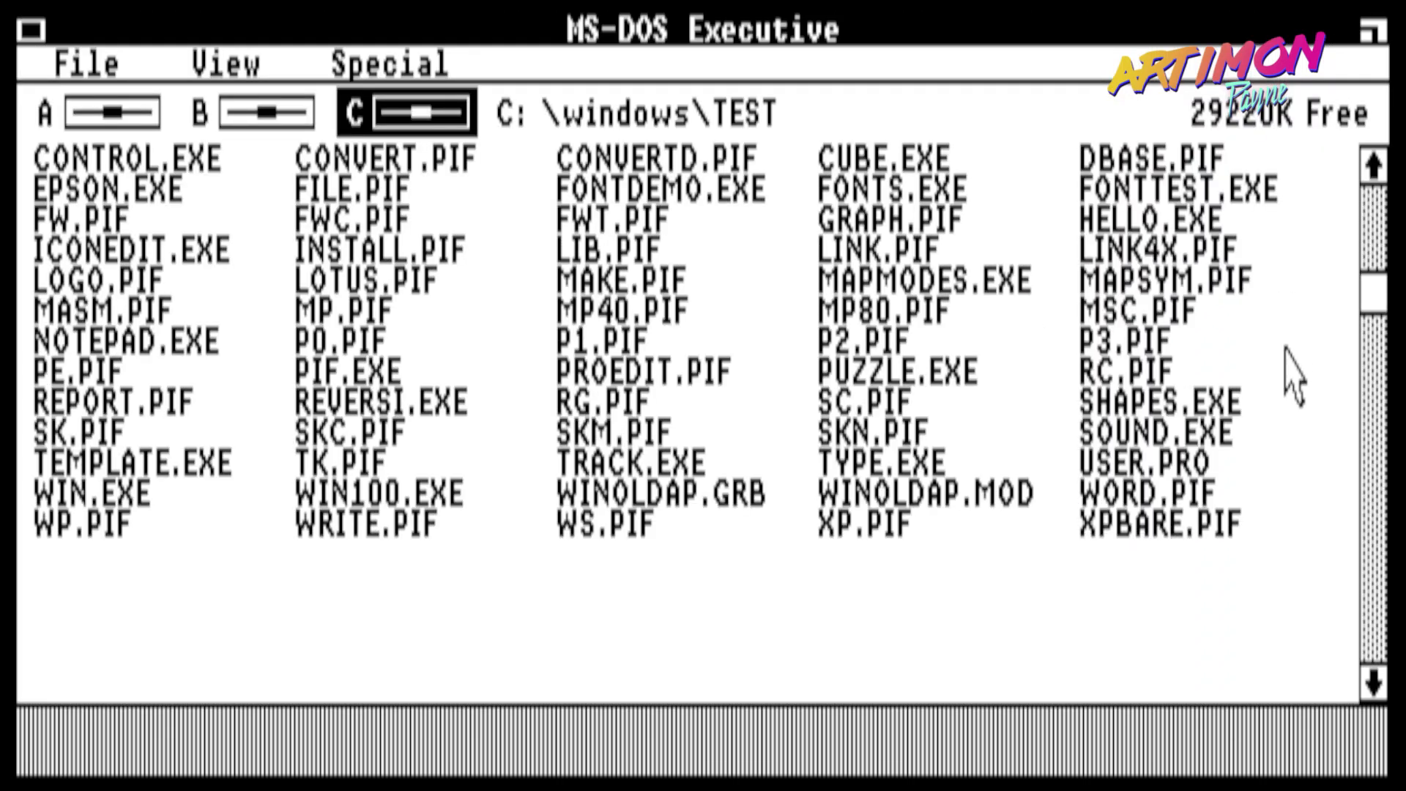
# - Look through the \windows\TEST file list and end the Windows session, confirming the exit
pyautogui.click(1374, 381)
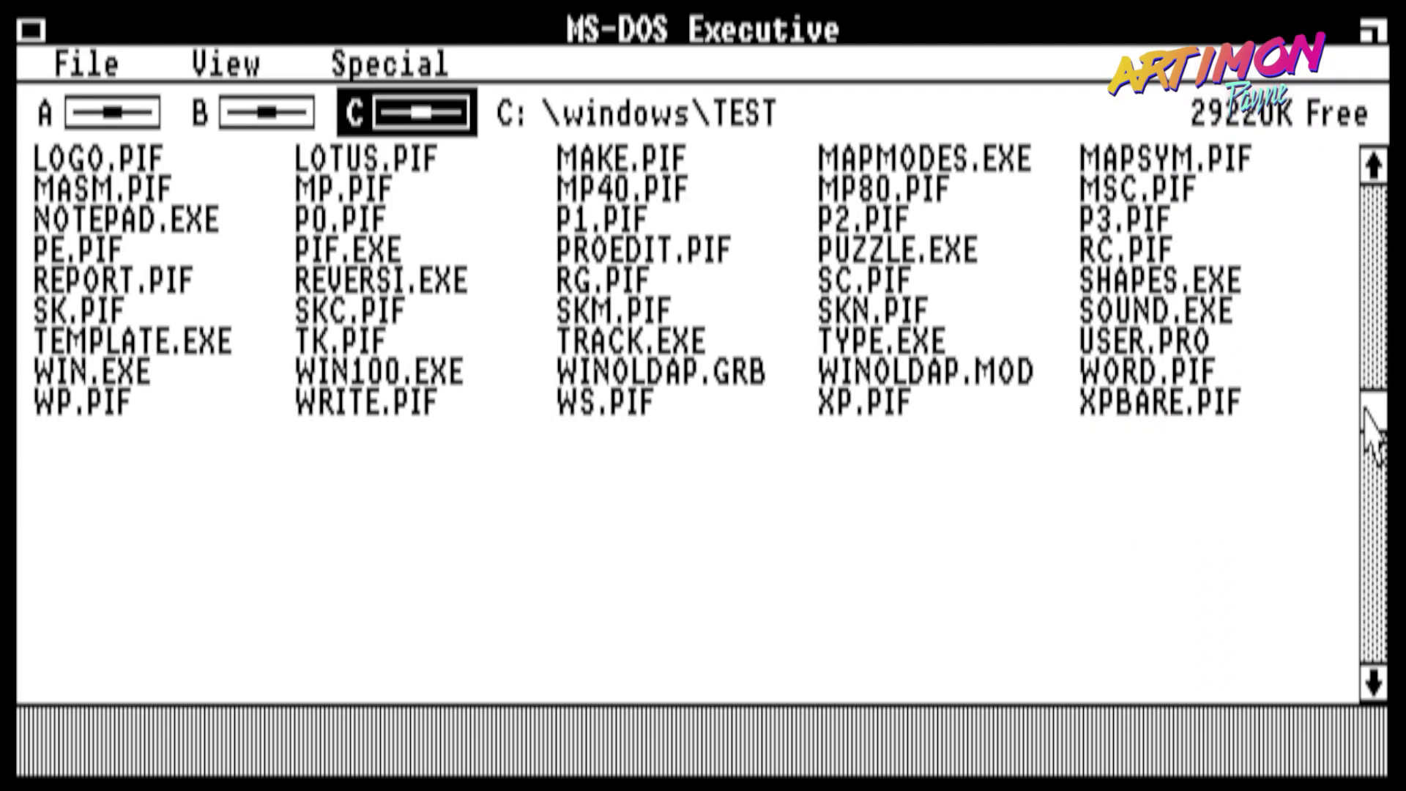
pyautogui.click(1371, 213)
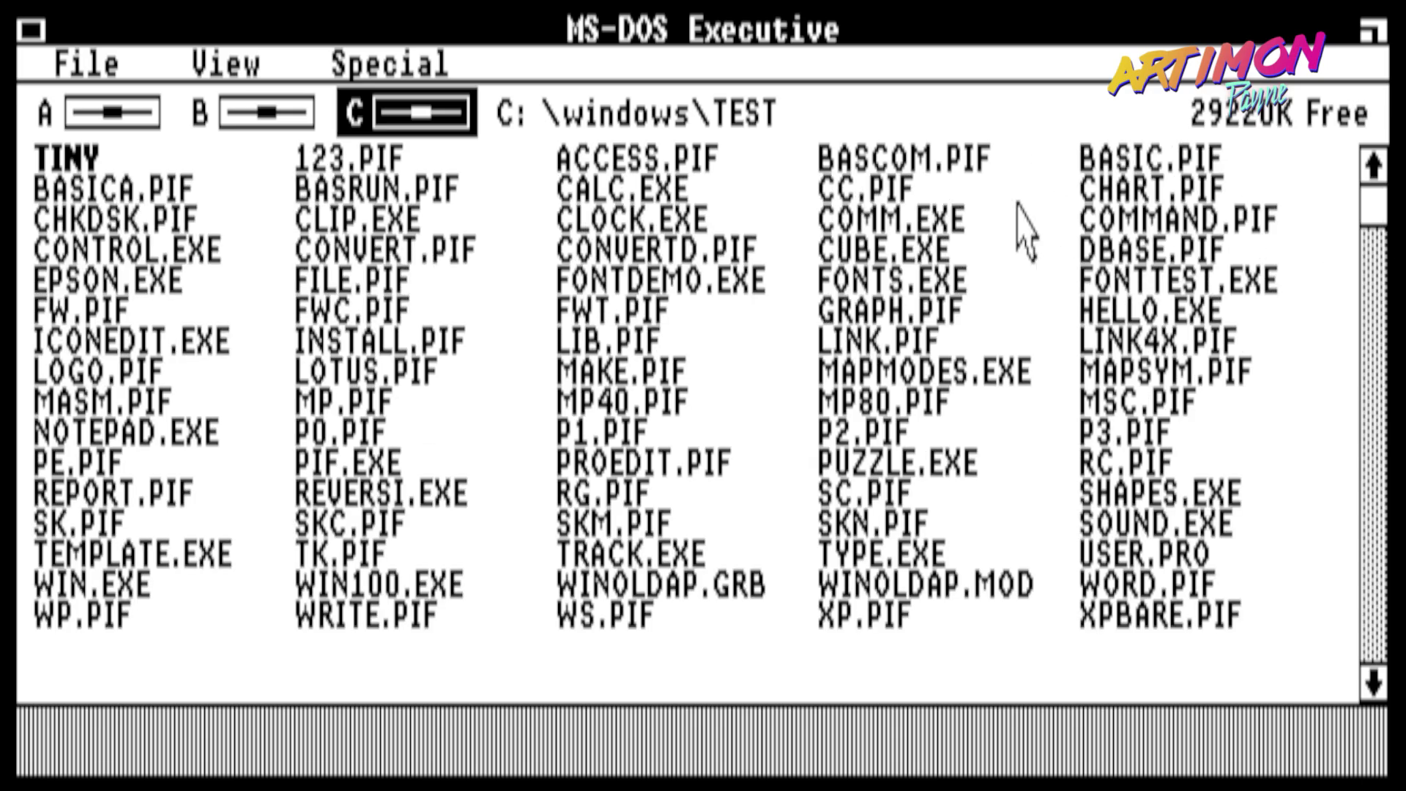
pyautogui.click(395, 55)
pyautogui.moveTo(87, 65); pyautogui.dragTo(445, 142)
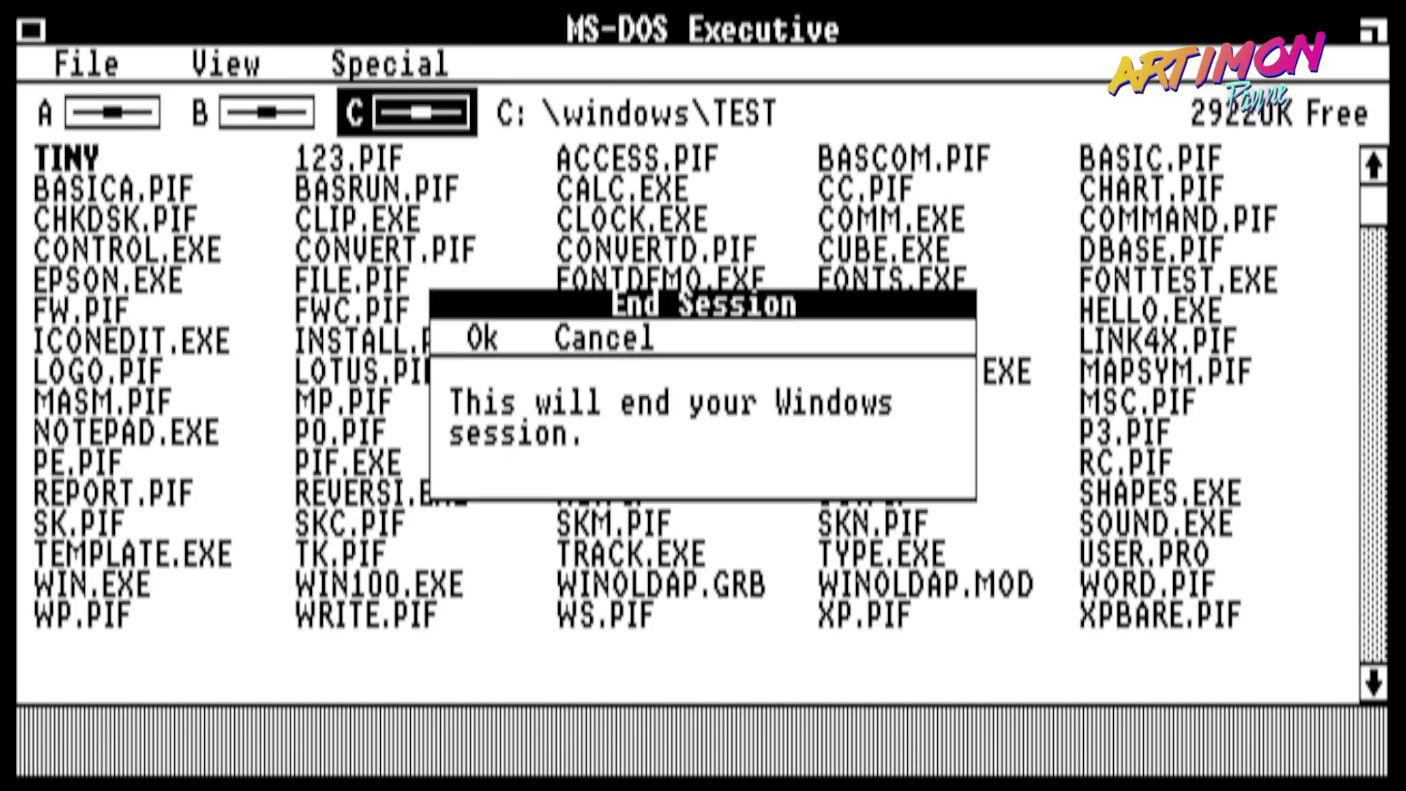
pyautogui.click(489, 340)
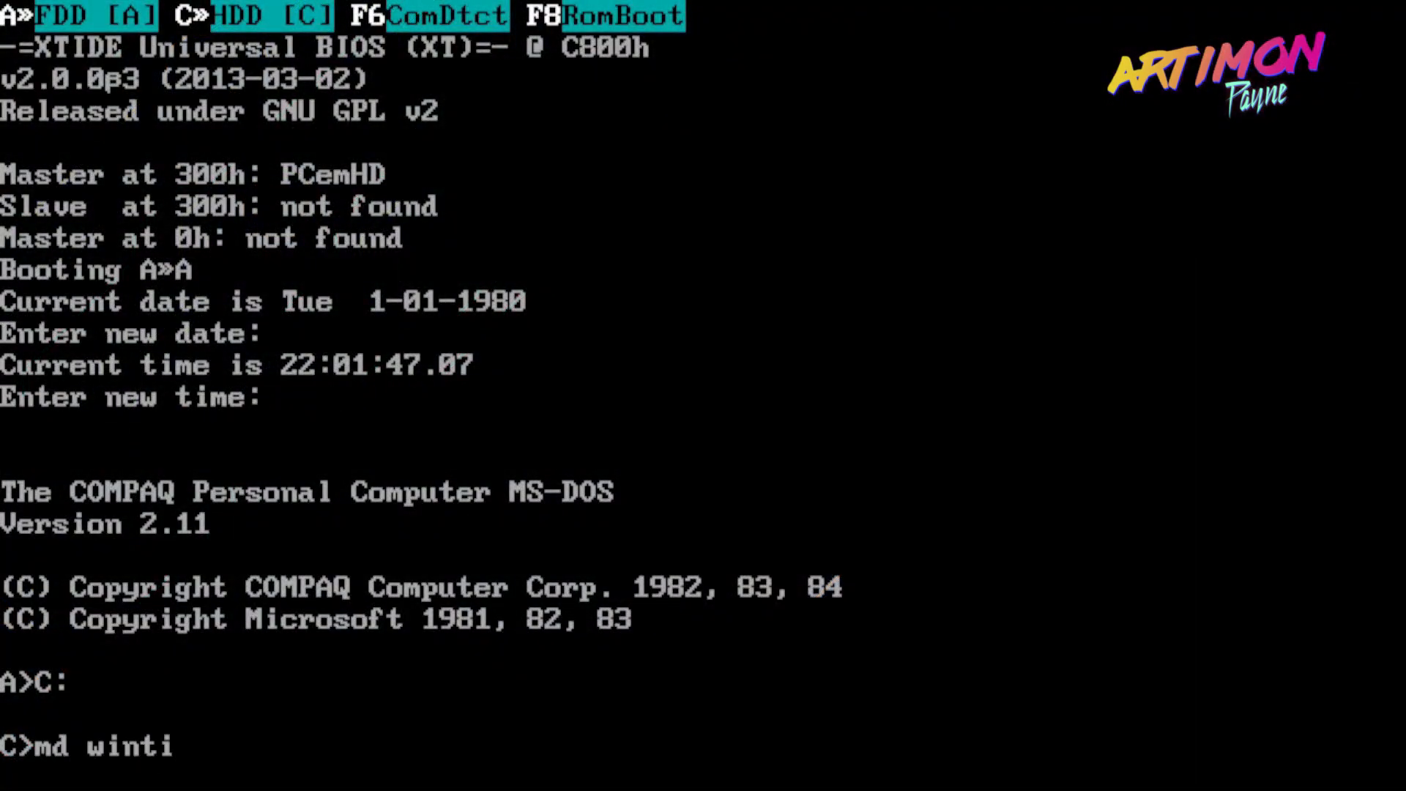
# - Create the wintiny directory on drive C: and start Windows Setup from drive A:
pyautogui.press('Return')
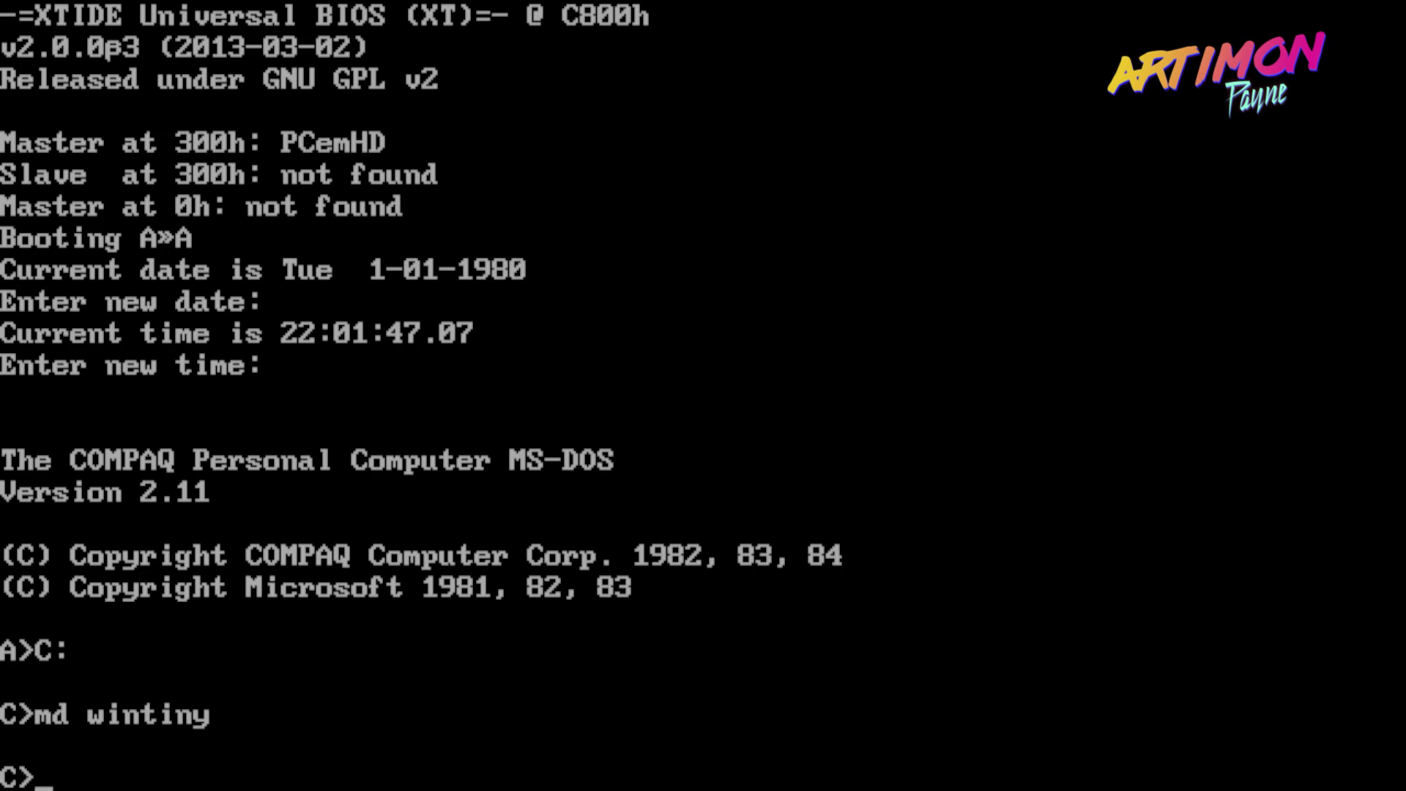
pyautogui.write('A:')
pyautogui.press('Return')
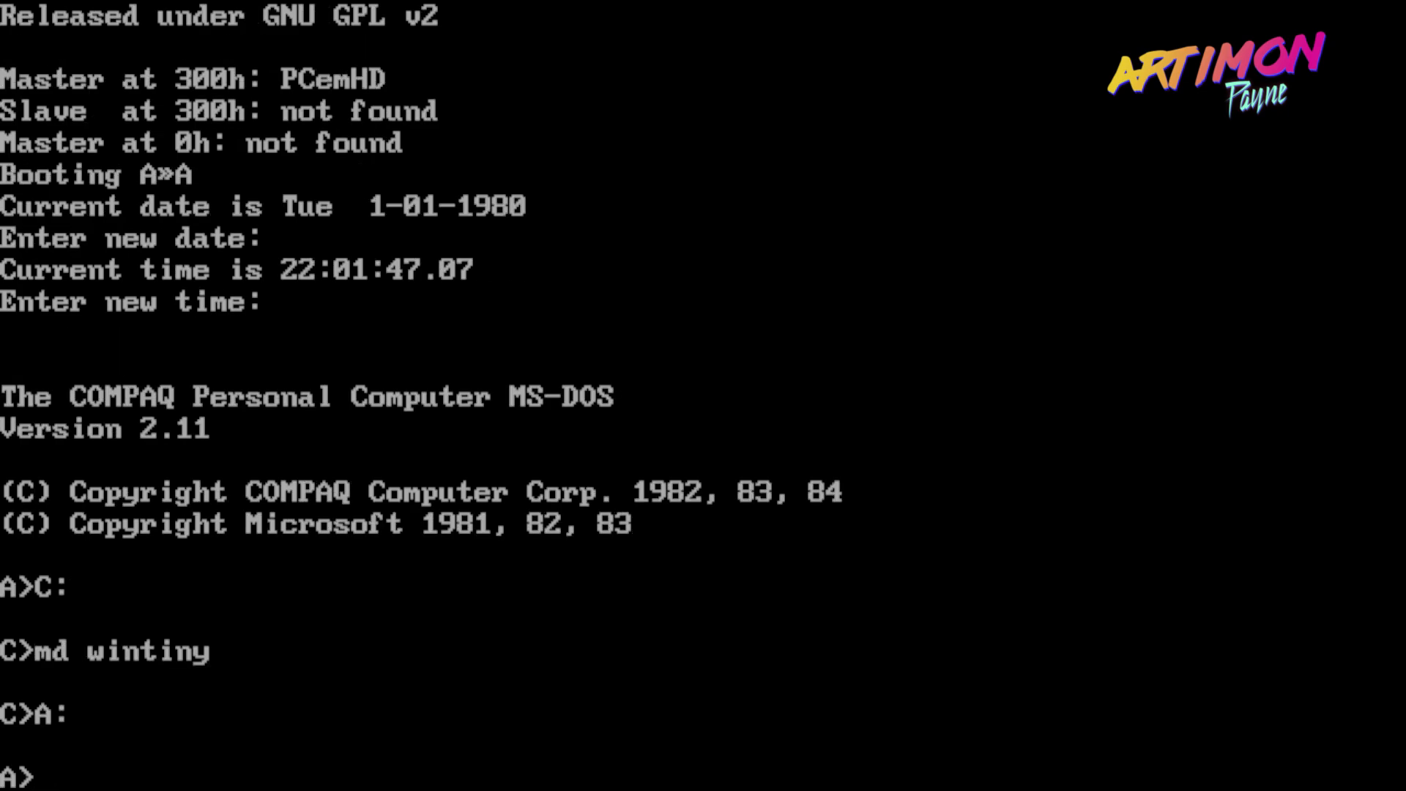
pyautogui.press('Return')
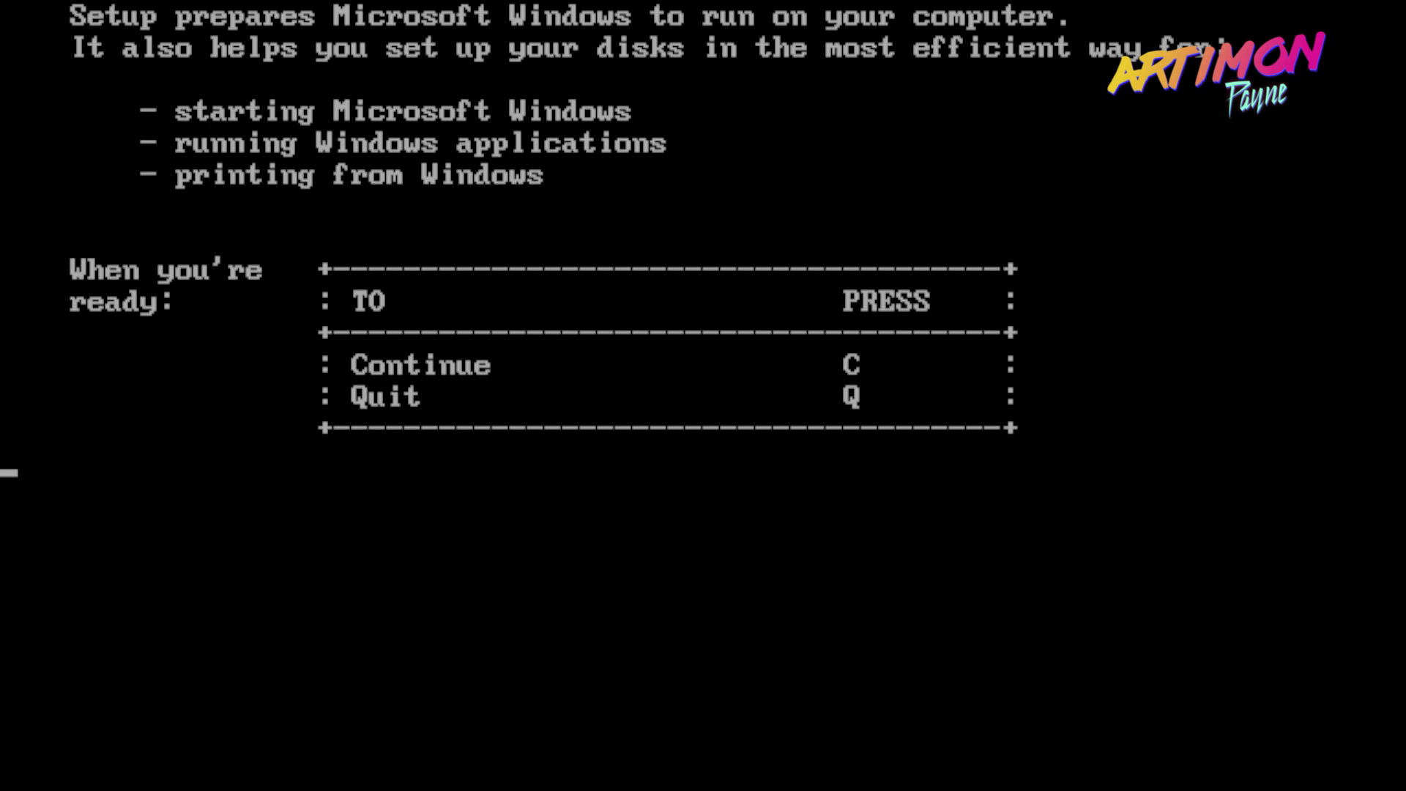
# - Choose setup on a hard disk and set C:\wintiny as the directory for the Windows files
pyautogui.press('c')
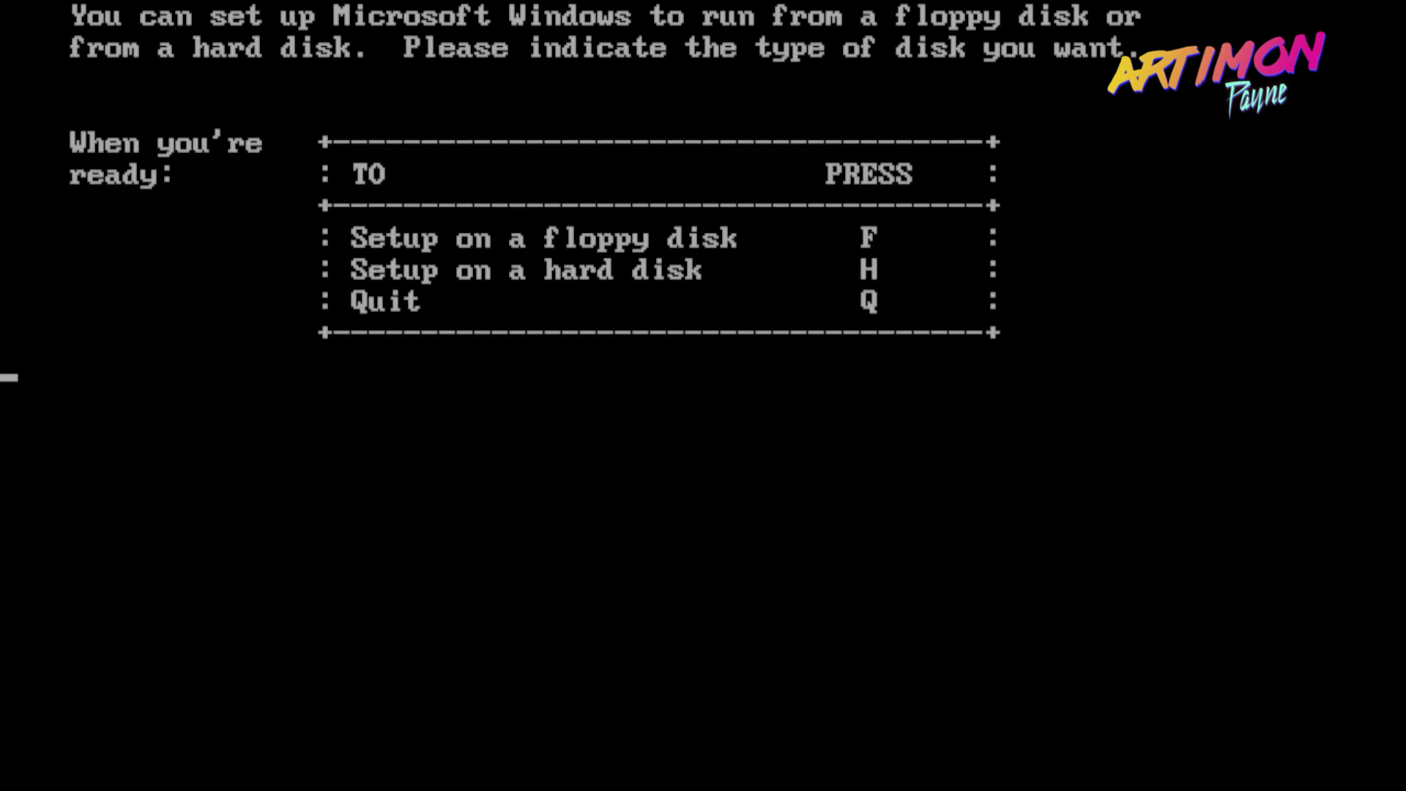
pyautogui.press('h')
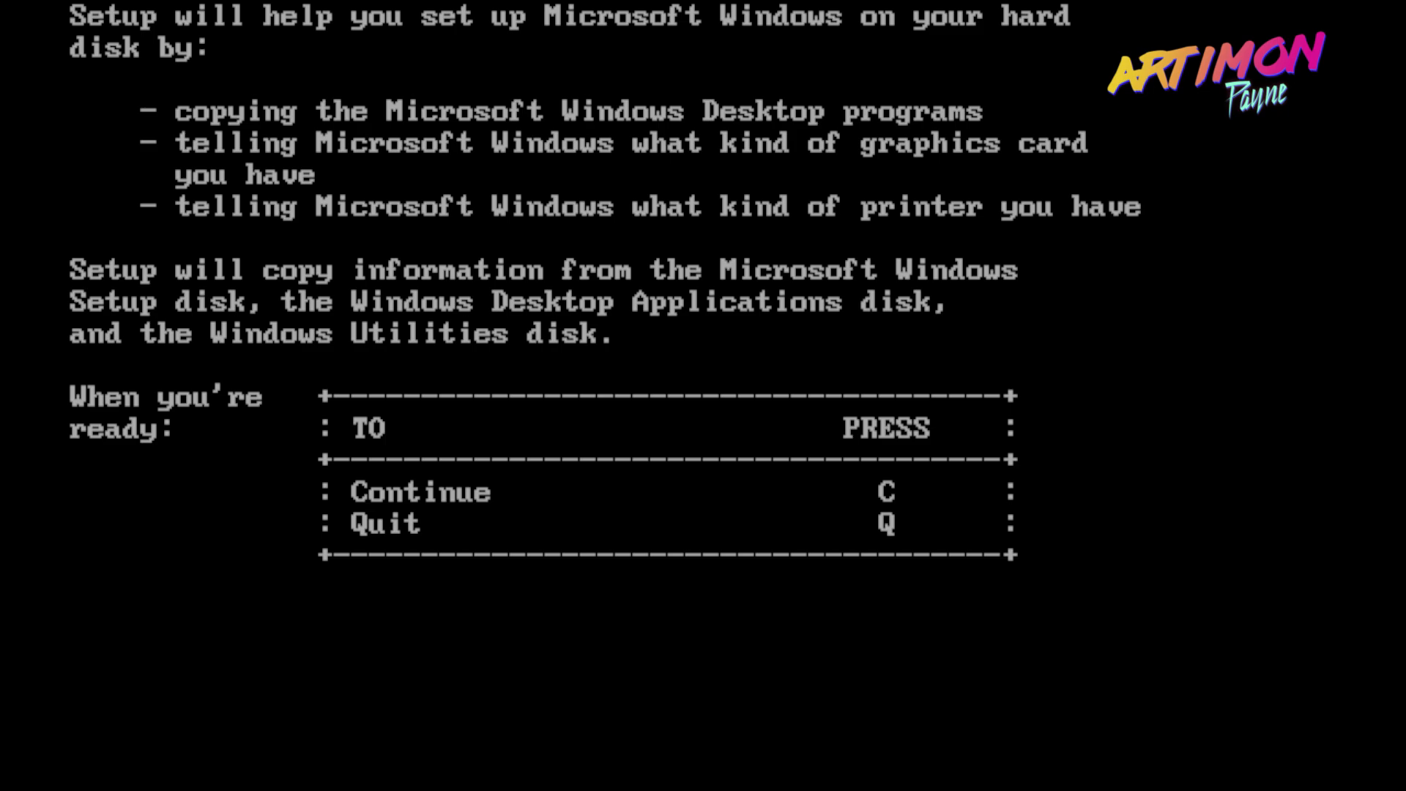
pyautogui.press('c')
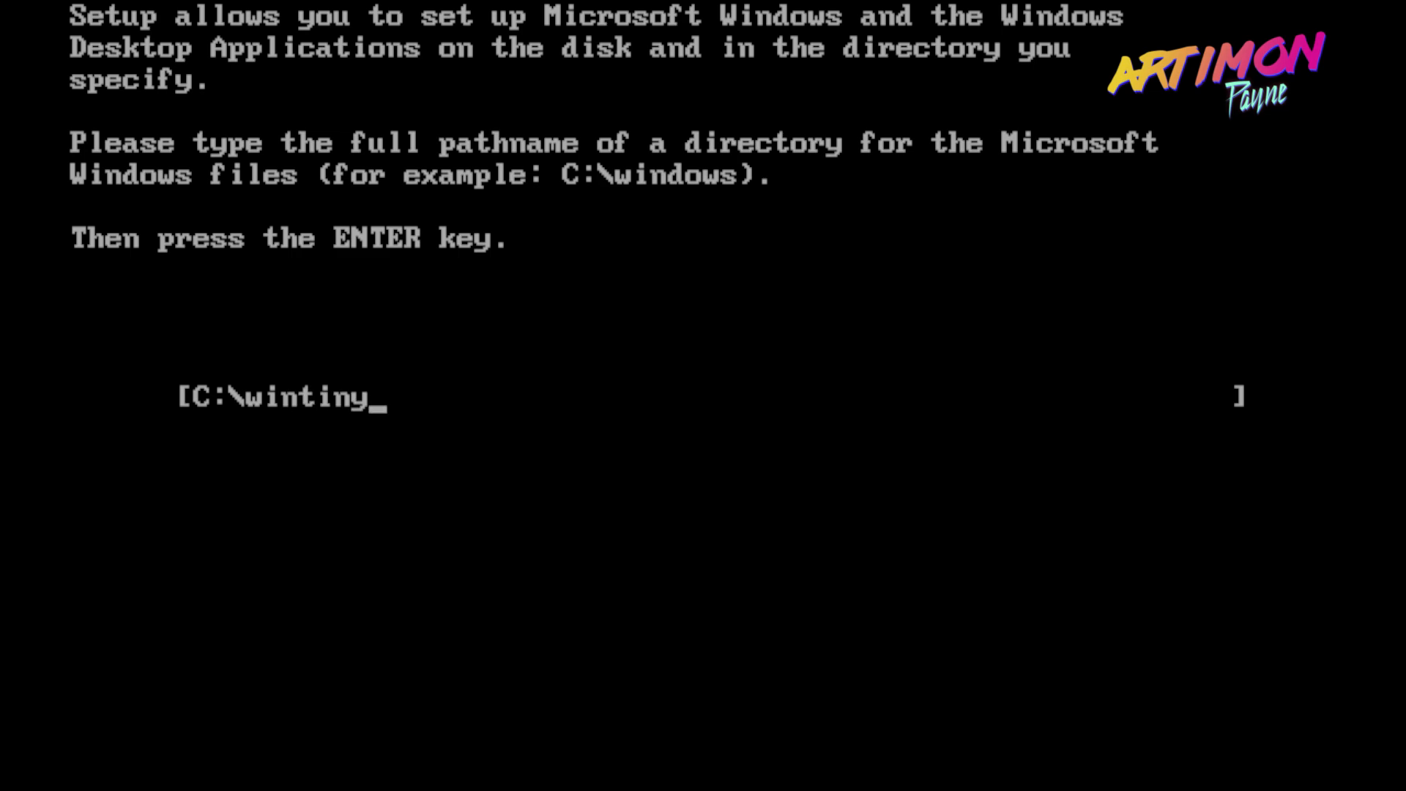
pyautogui.press('Return')
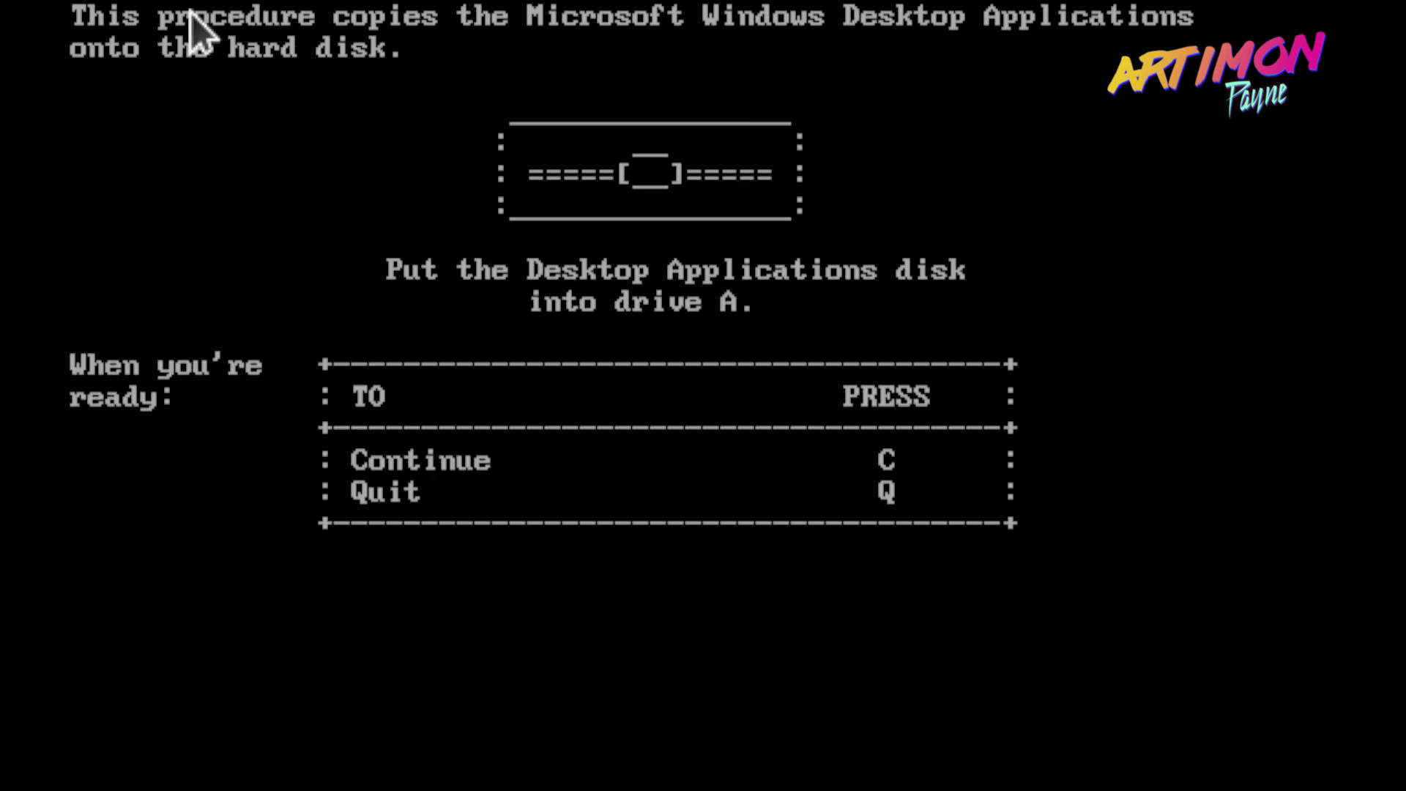
# - Copy the Desktop Applications disk to the hard disk and choose the IBM Color/Graphics Adapter
pyautogui.press('c')
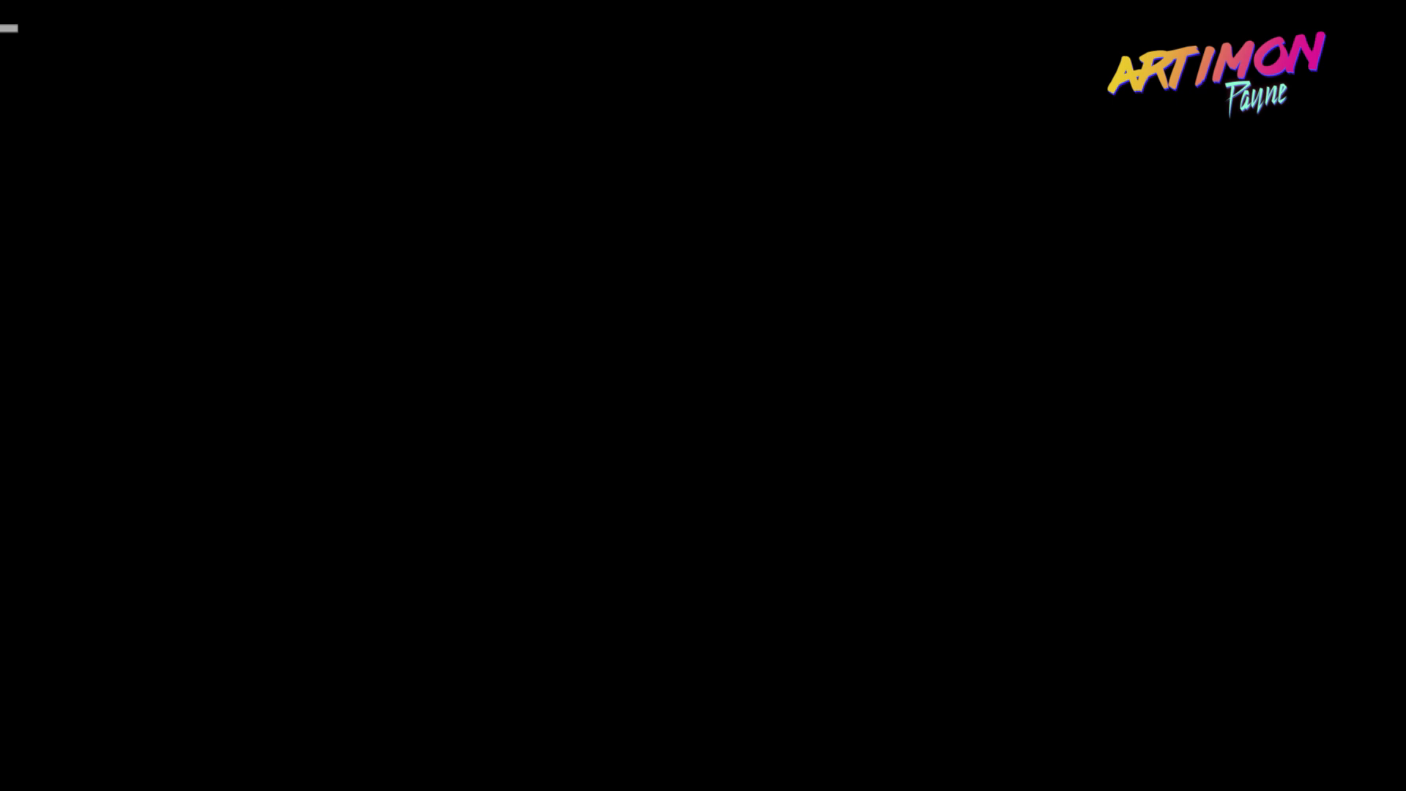
pyautogui.press('c')
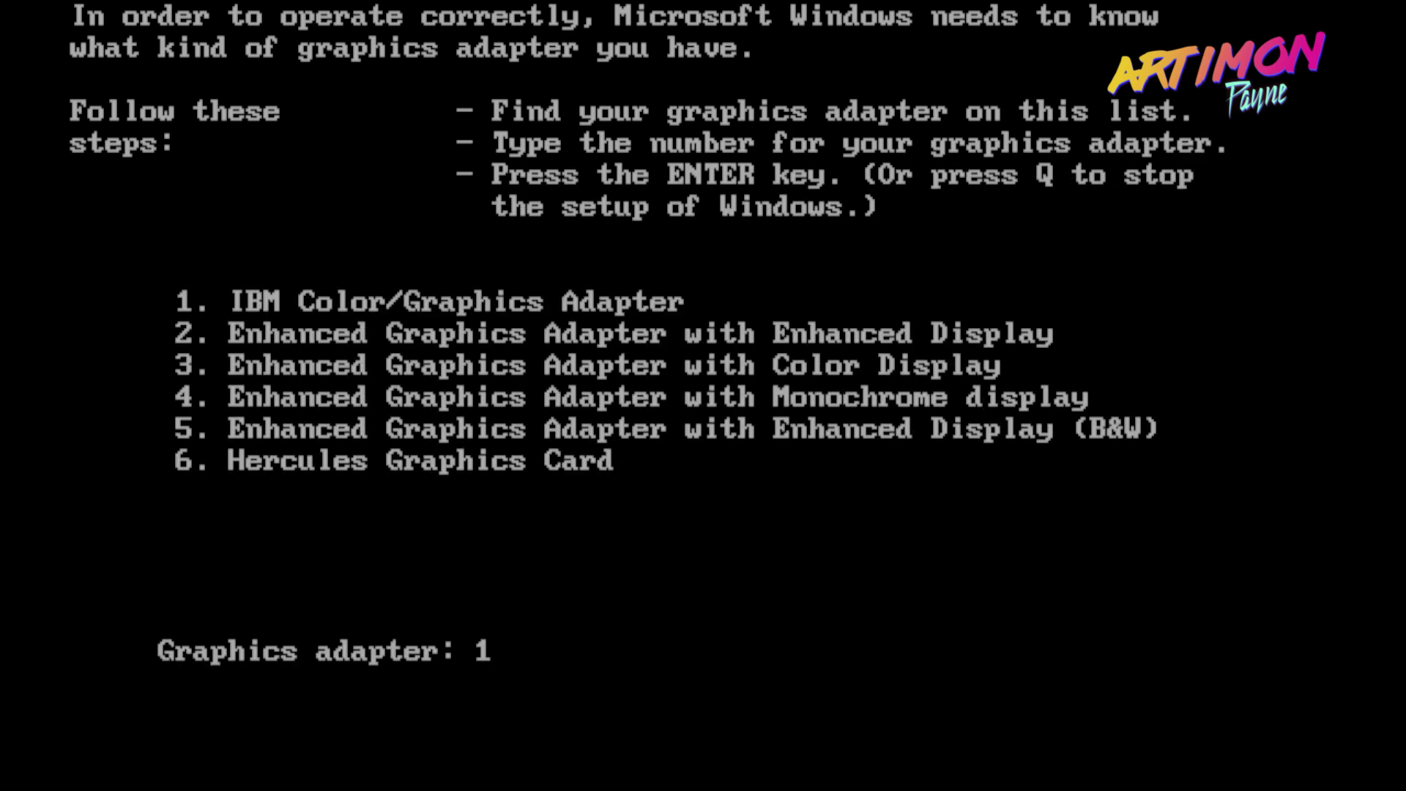
pyautogui.press('Return')
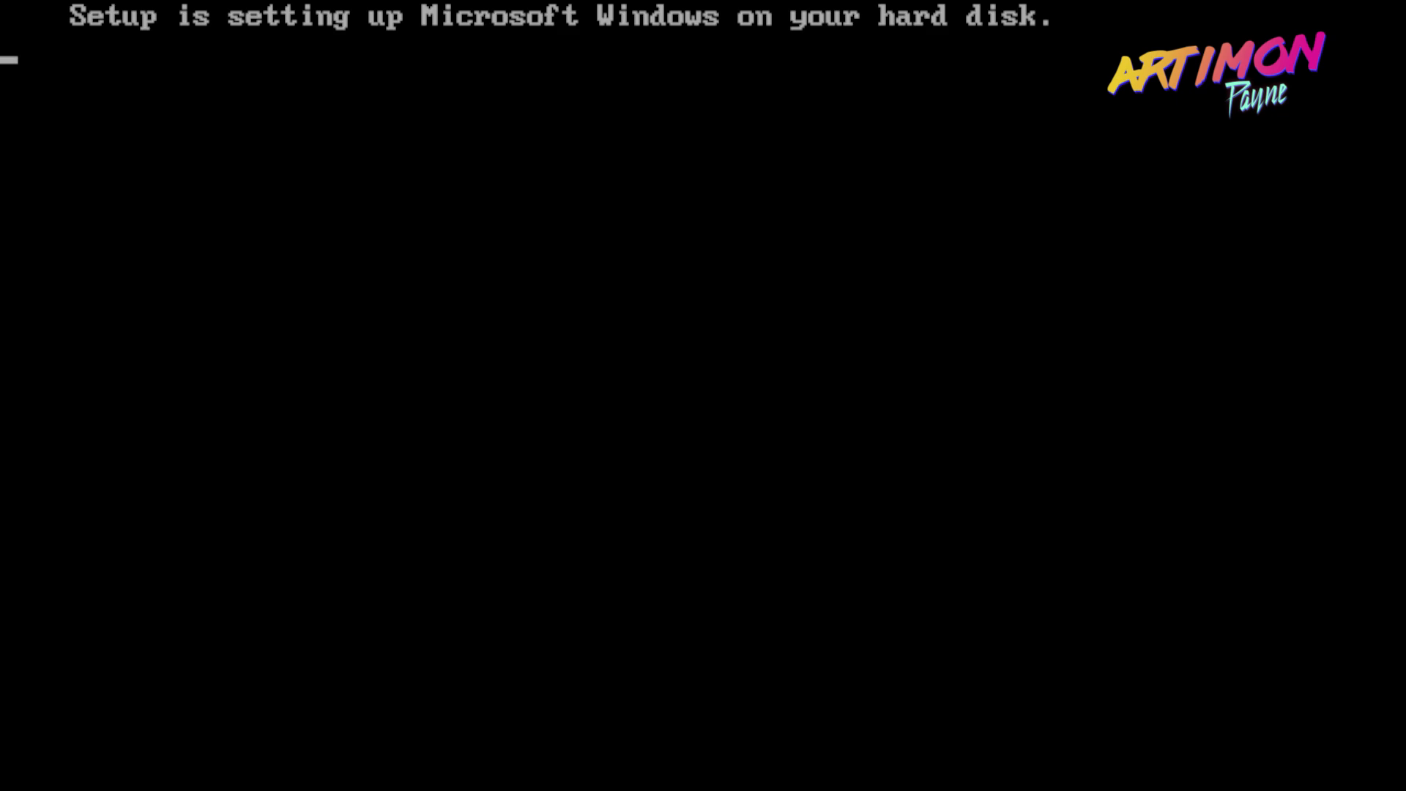
# - Continue Setup with the Utilities disk, choose the Epson FX-80 printer, and decline setting up another printer
pyautogui.press('c')
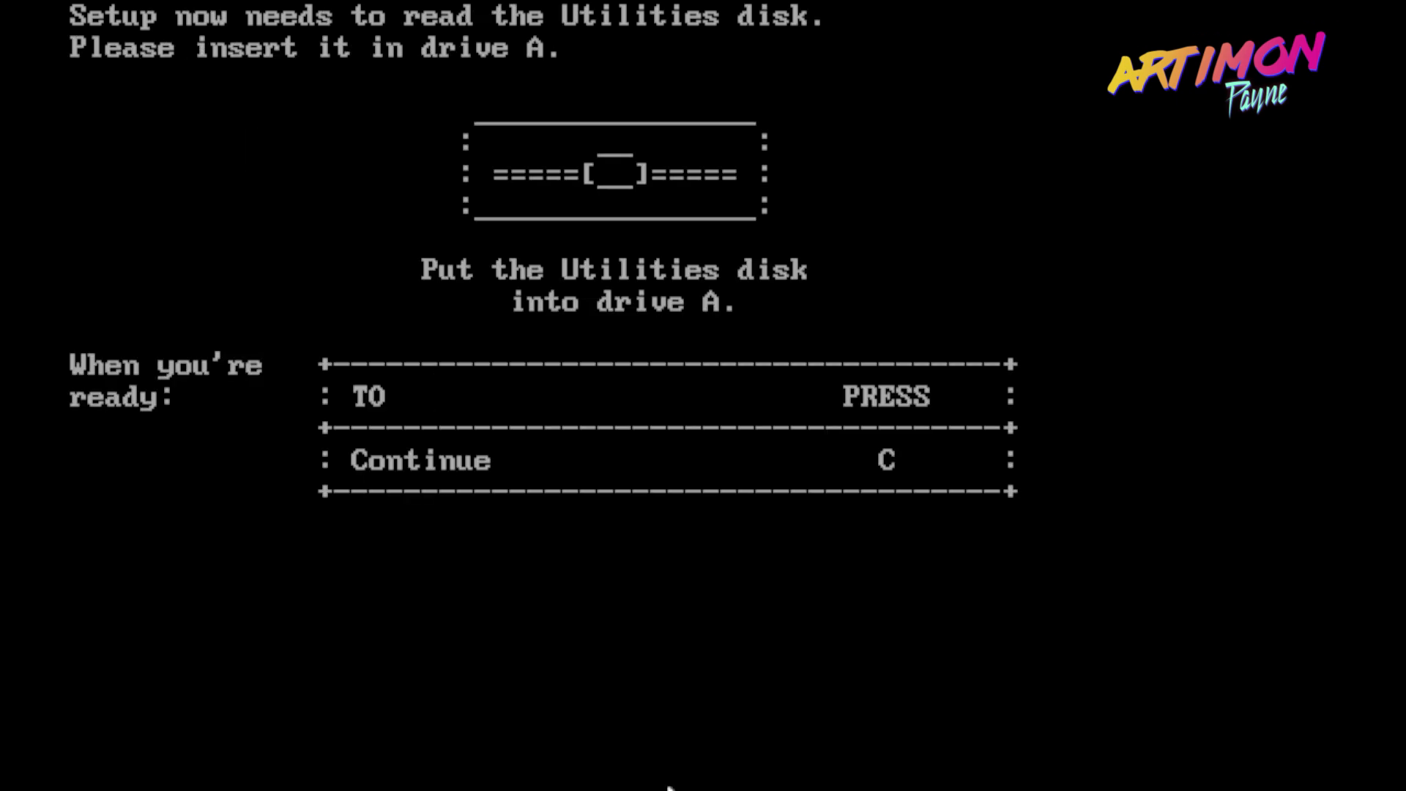
pyautogui.press('c')
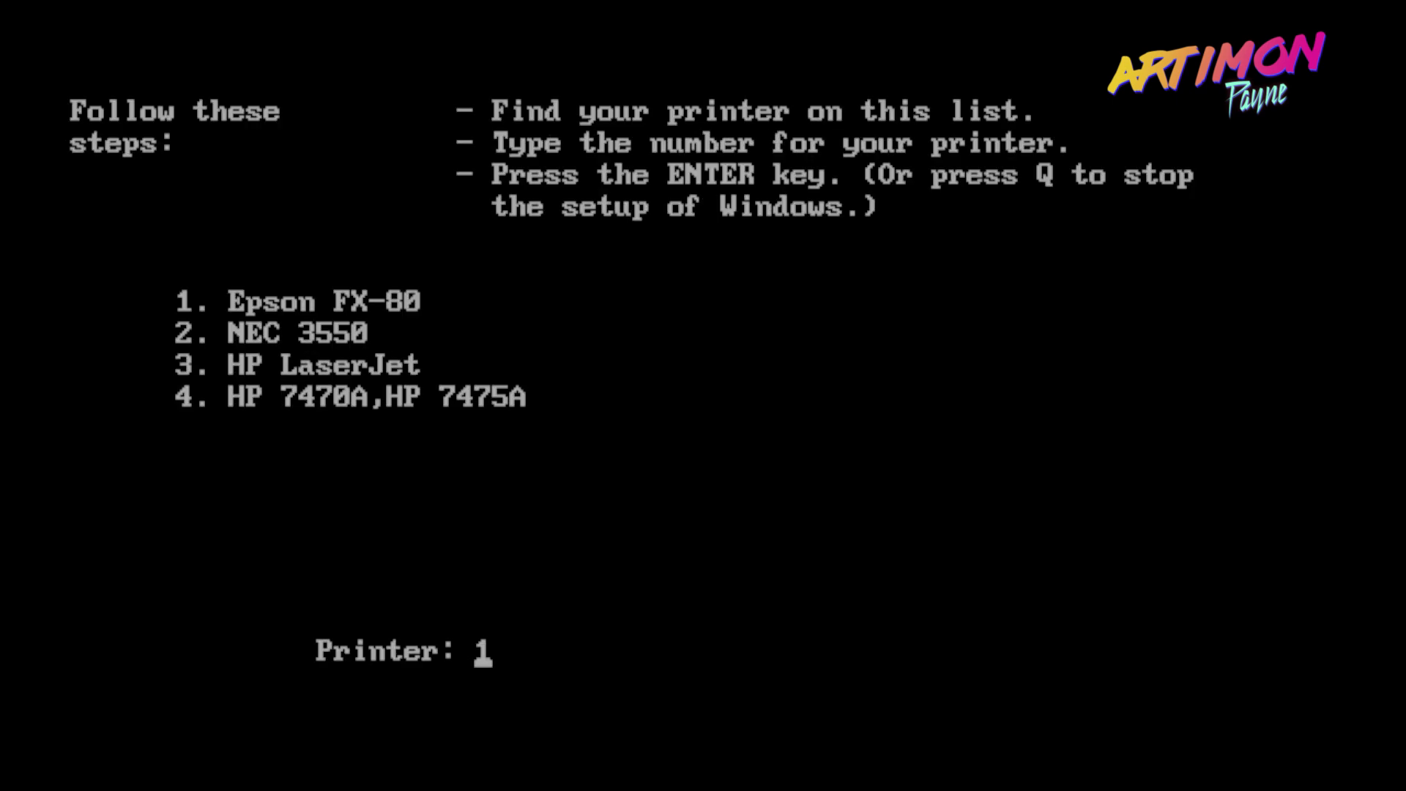
pyautogui.press('Return')
pyautogui.press('Return')
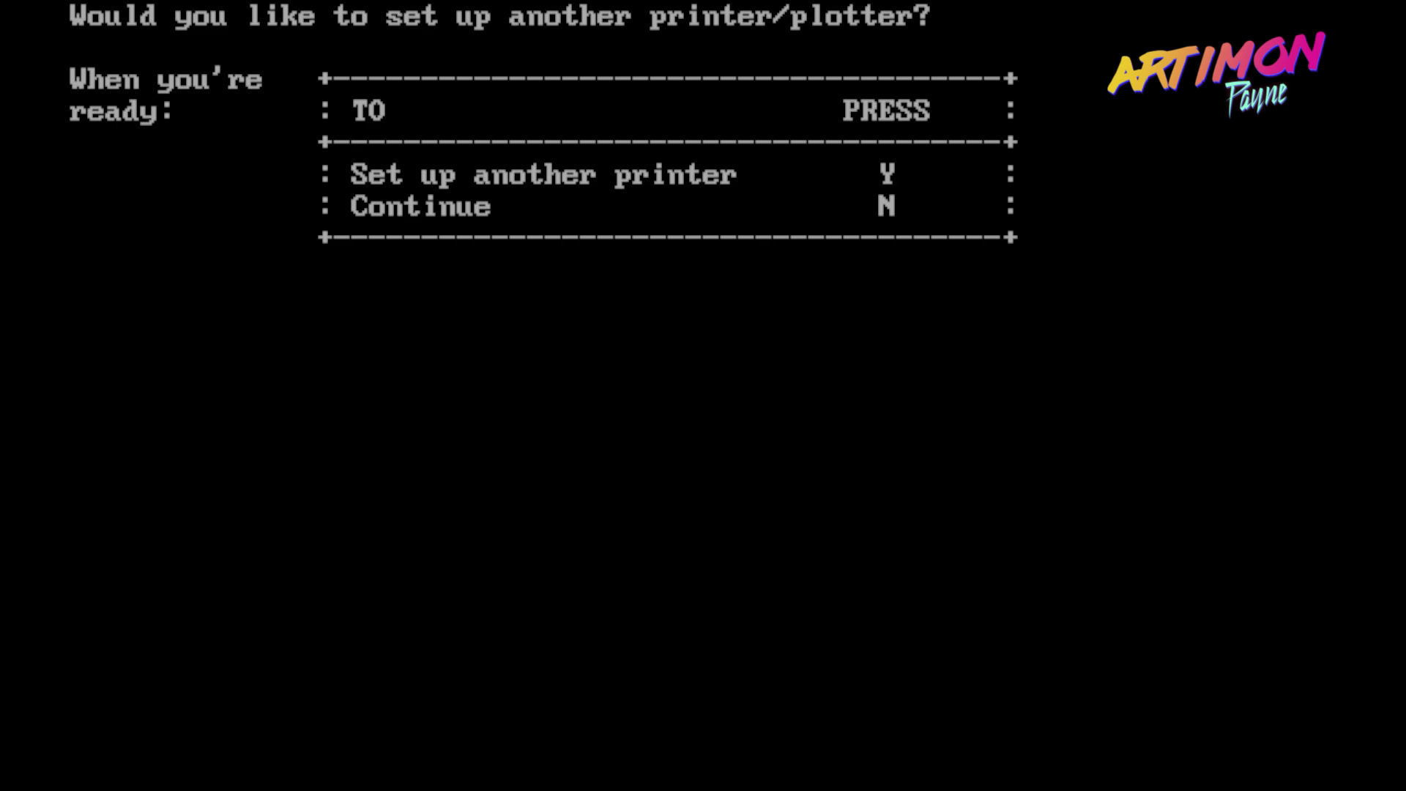
pyautogui.press('n')
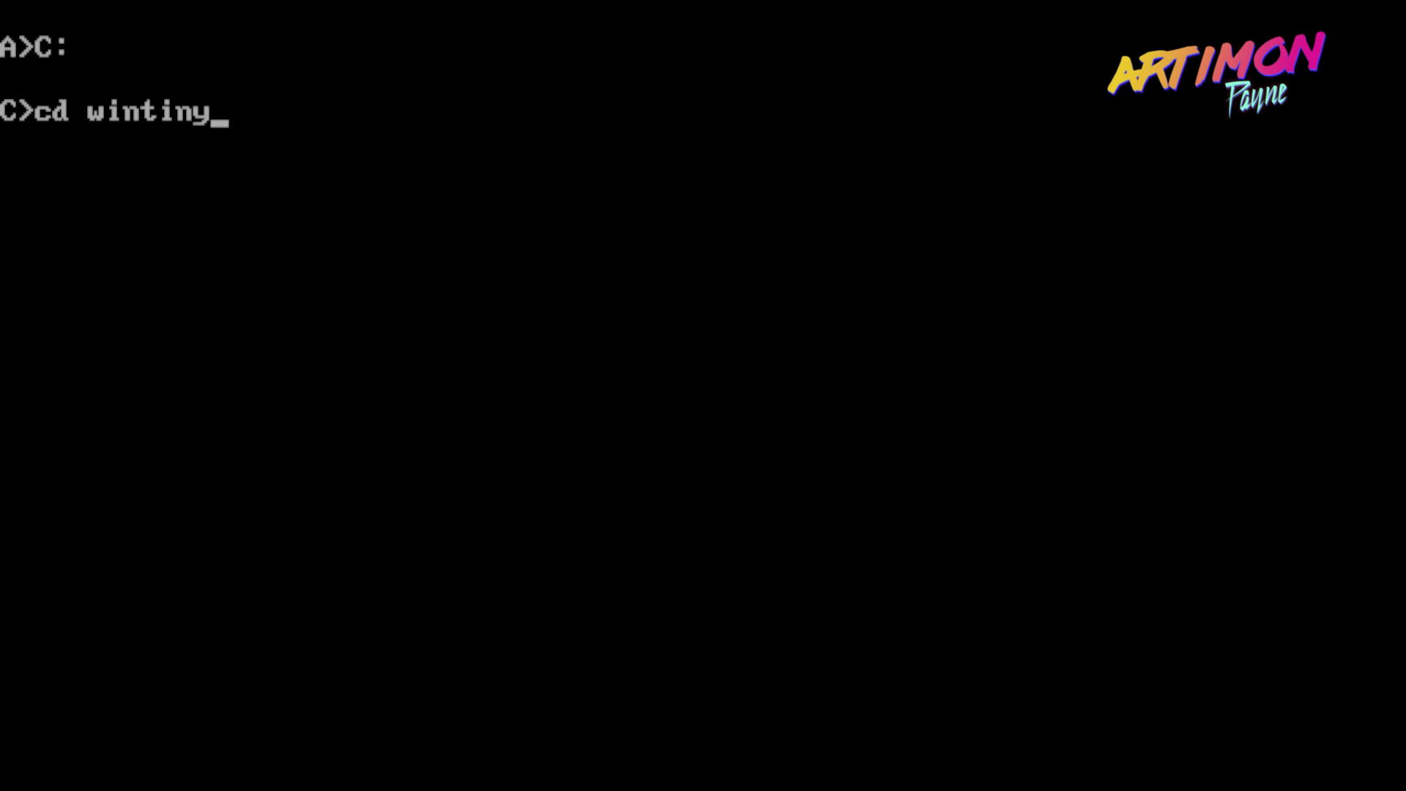
# - Start Windows from the wintiny directory and view the file information for BOXES.EXE
pyautogui.press('Return')
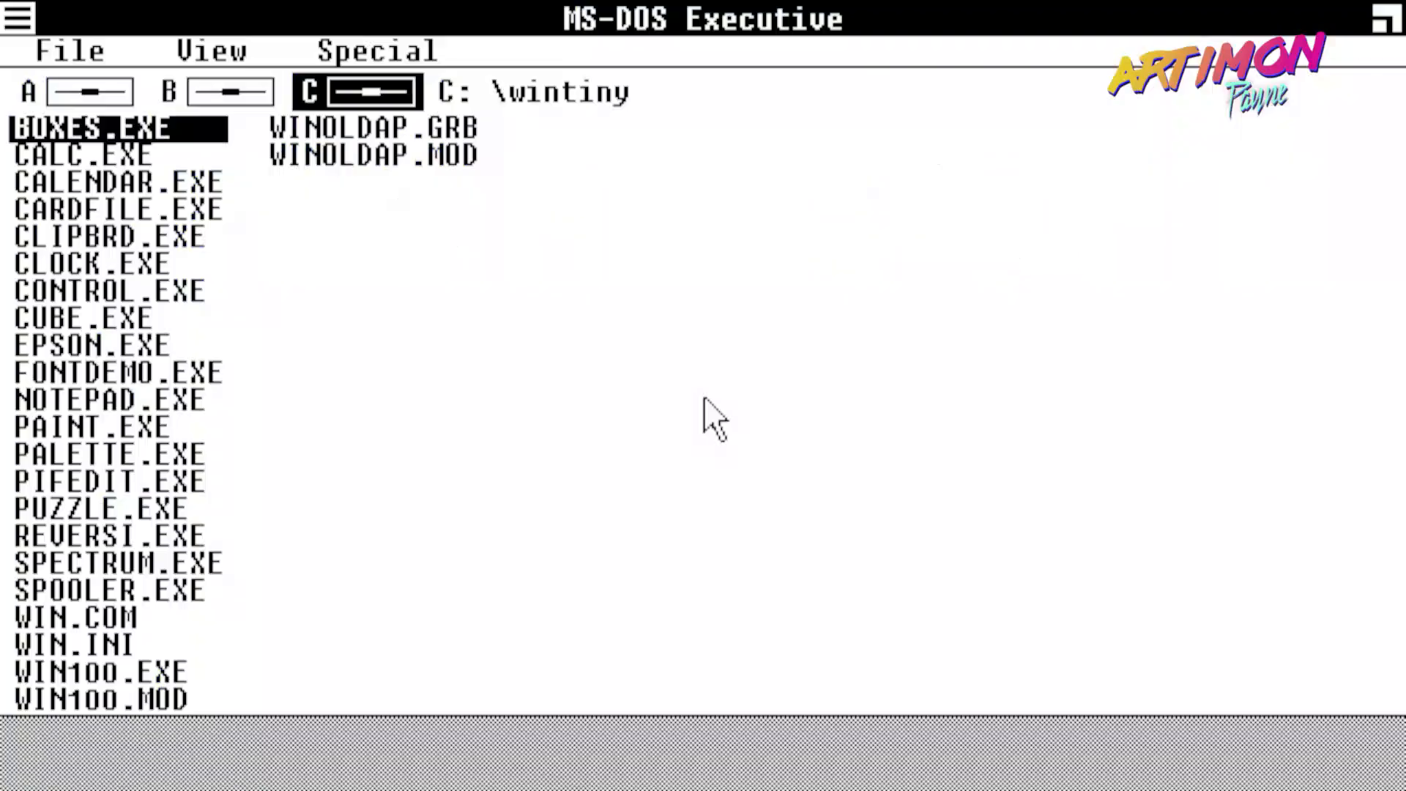
pyautogui.click(95, 58)
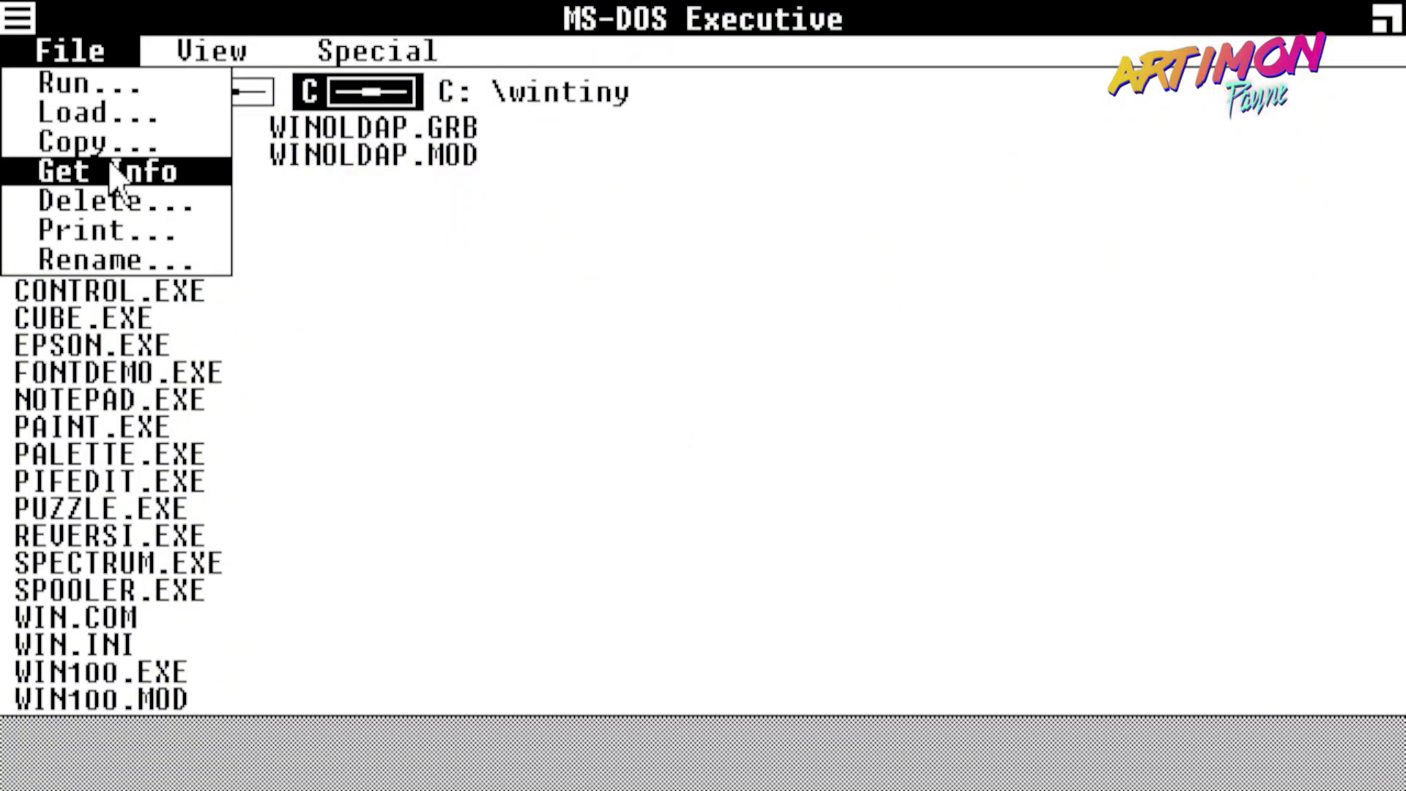
pyautogui.click(139, 173)
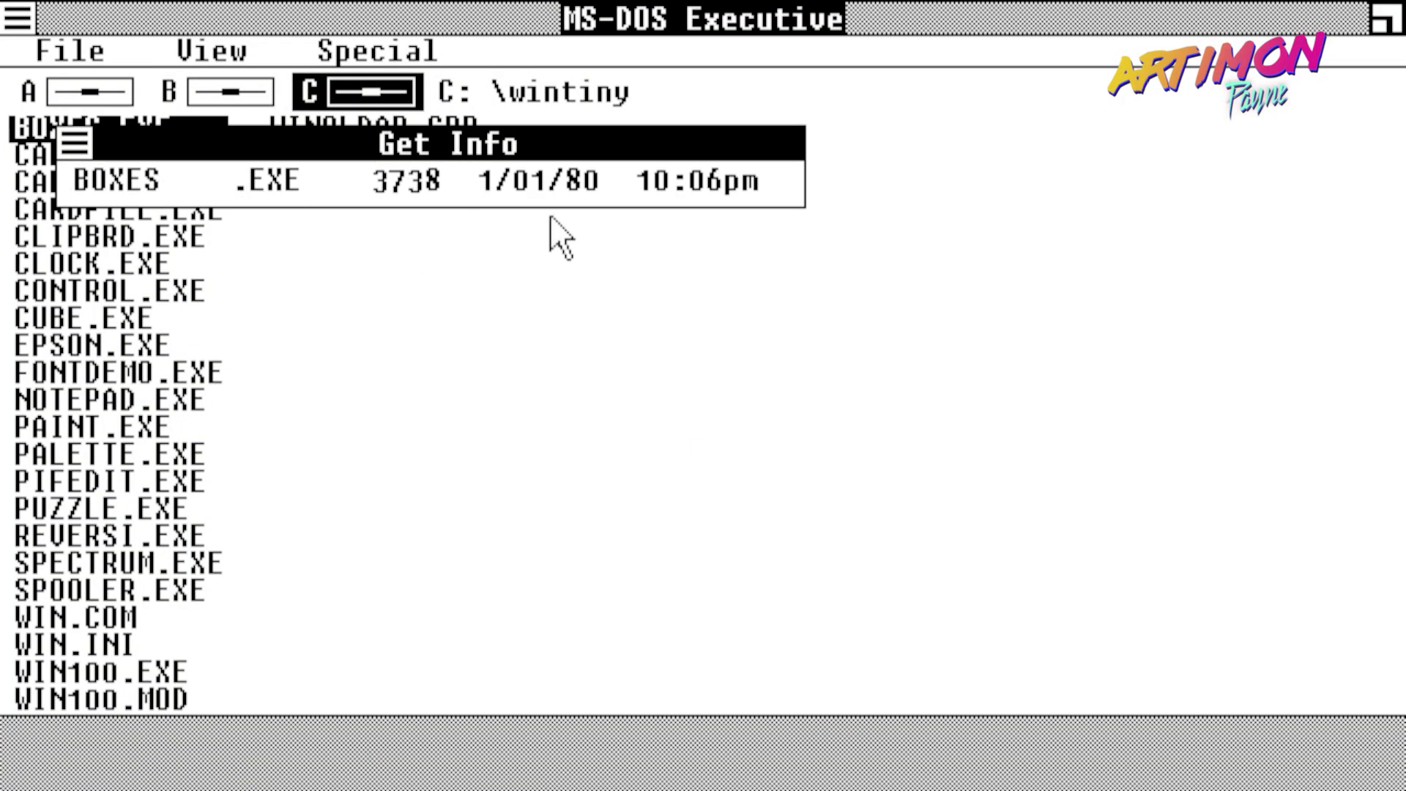
pyautogui.moveTo(73, 143); pyautogui.dragTo(110, 291)
# - Open the Calendar program and advance it to June 2026
pyautogui.doubleClick(117, 182)
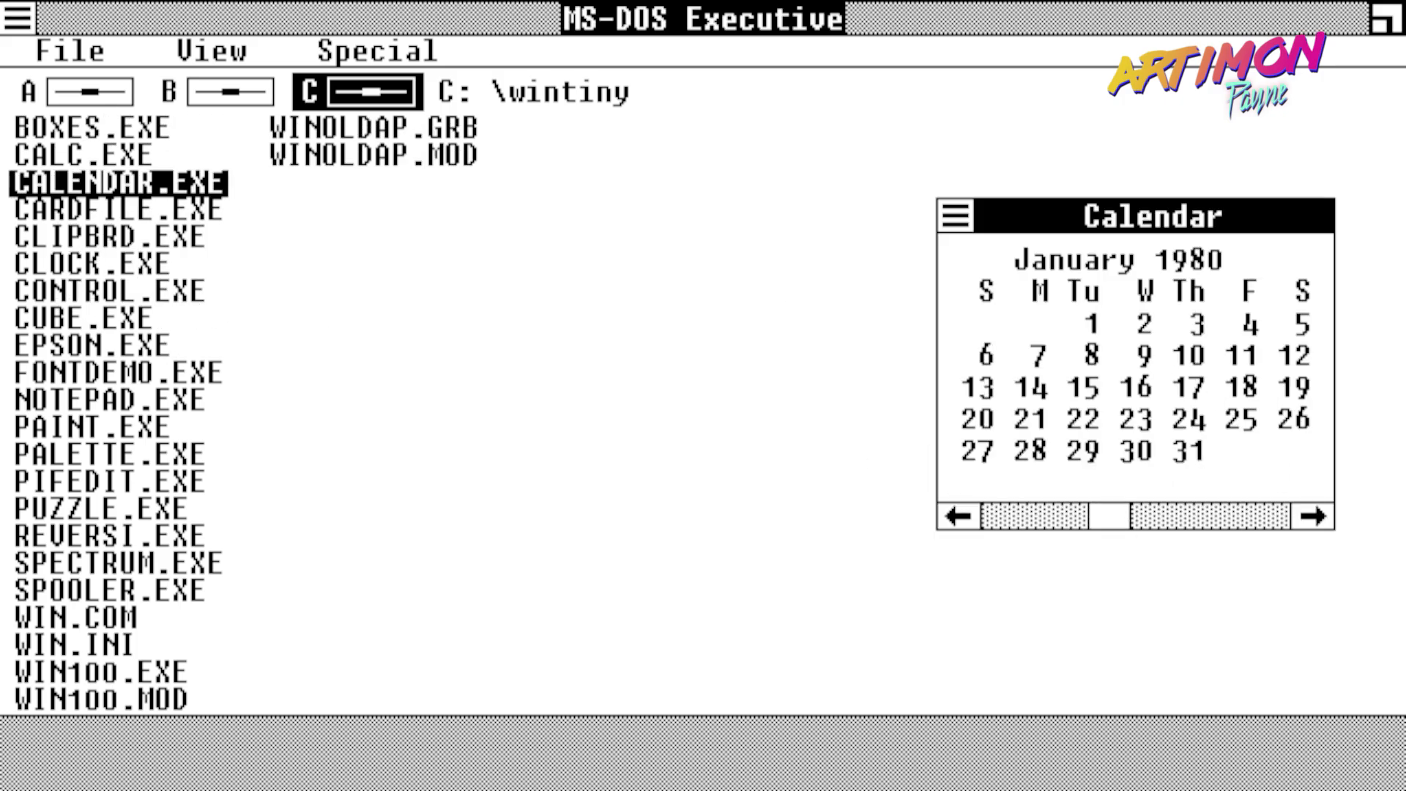
pyautogui.click(1298, 518)
pyautogui.click(1297, 516)
pyautogui.click(1221, 521)
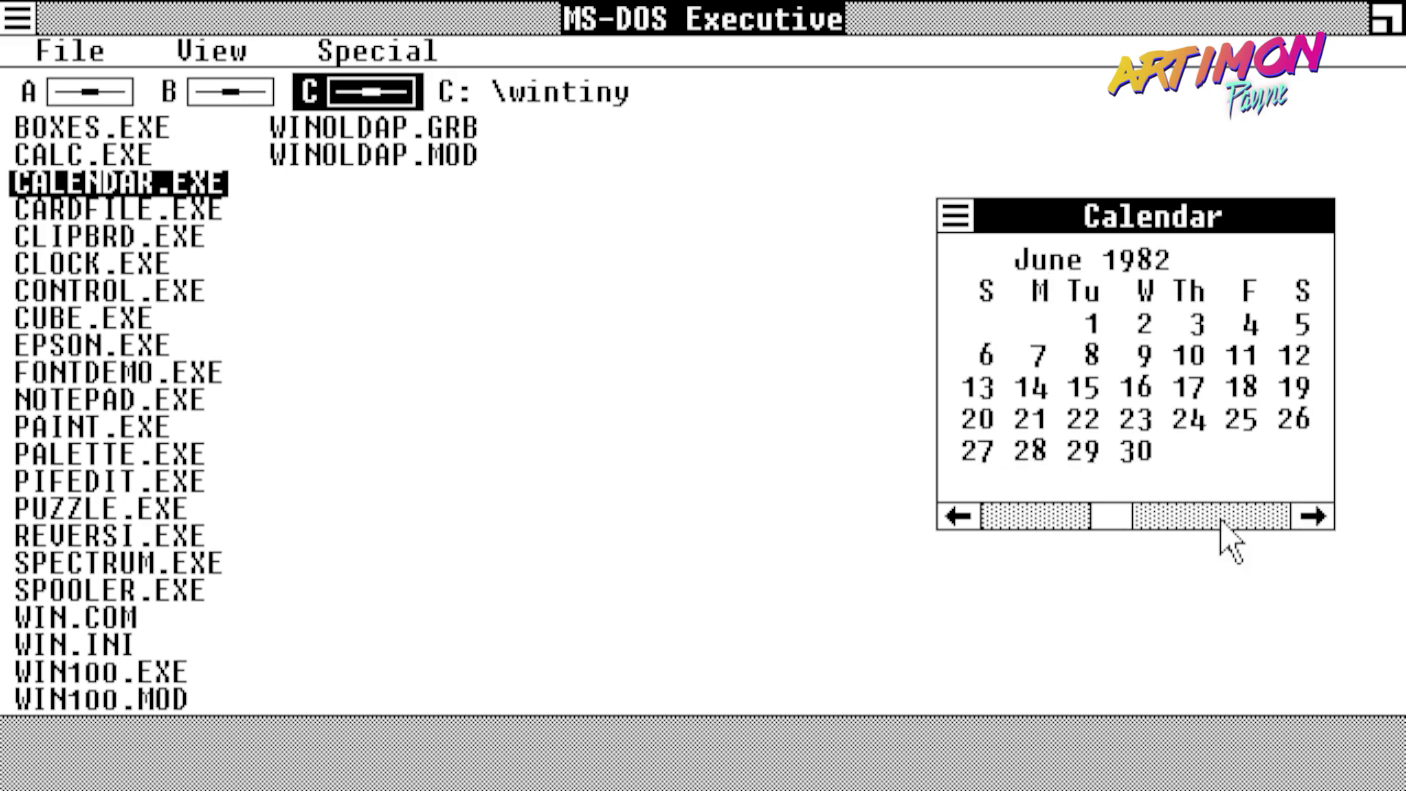
pyautogui.click(1221, 524)
pyautogui.click(1221, 524)
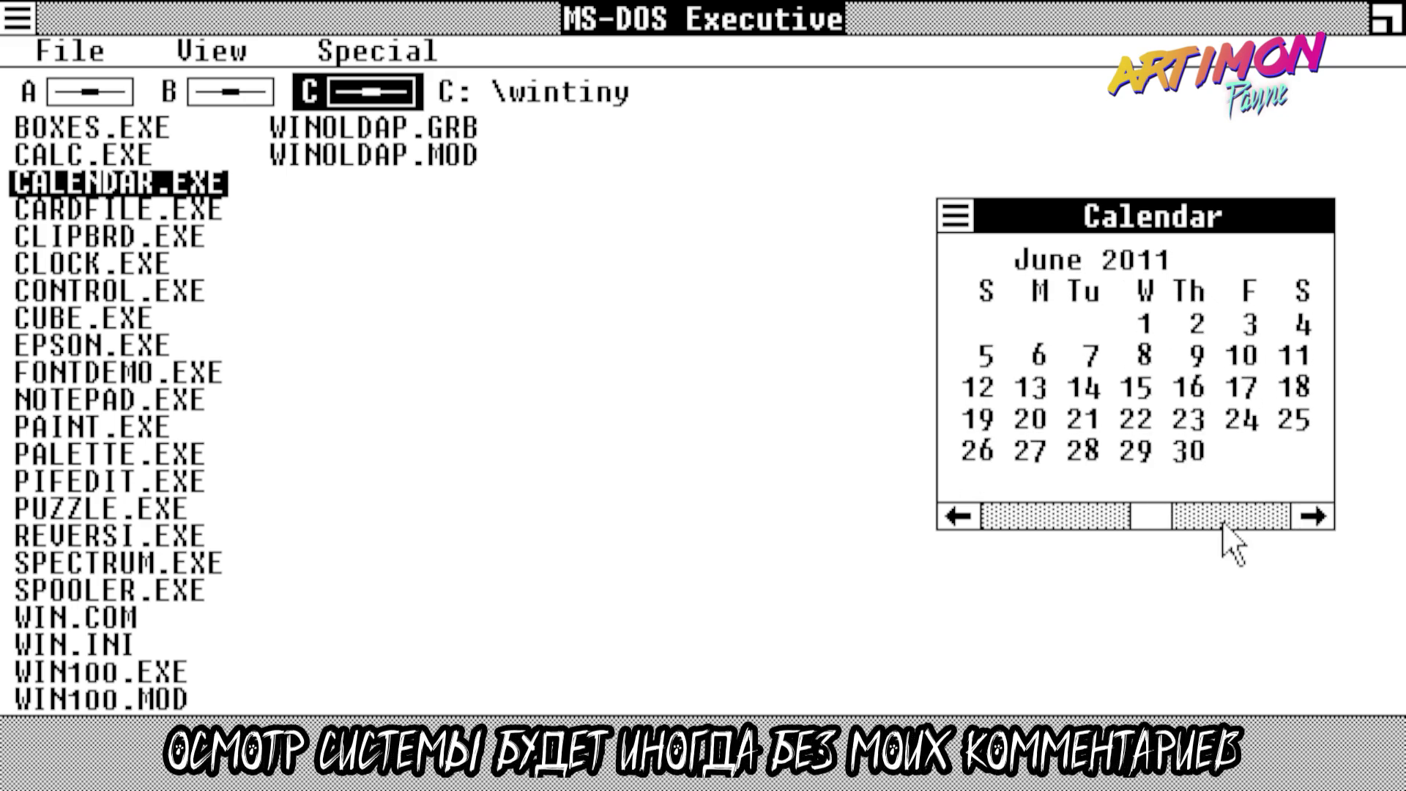
pyautogui.click(1205, 516)
pyautogui.click(1208, 525)
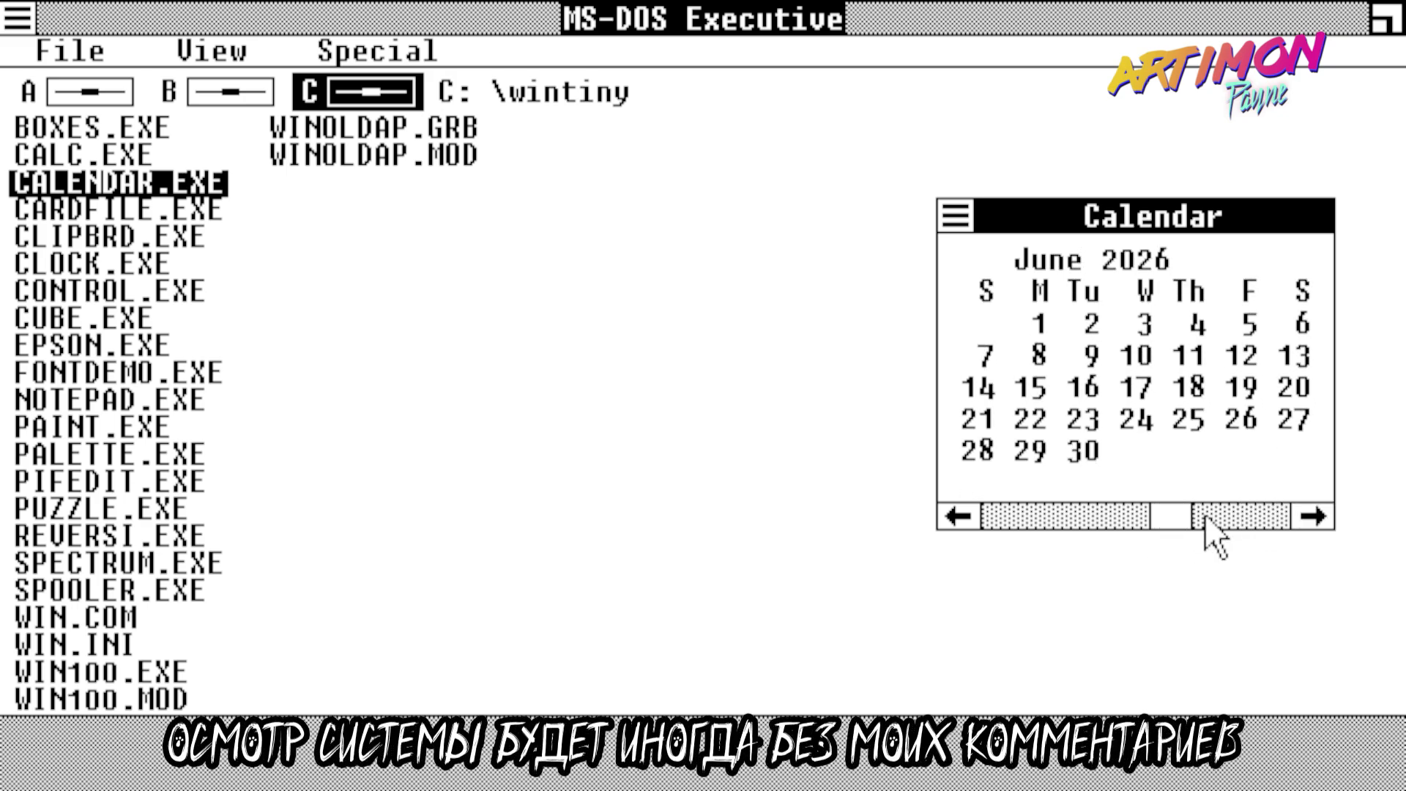
# - Browse the Calendar back through the months to February 2025 and close the program
pyautogui.click(955, 517)
pyautogui.click(956, 517)
pyautogui.click(956, 517)
pyautogui.click(956, 517)
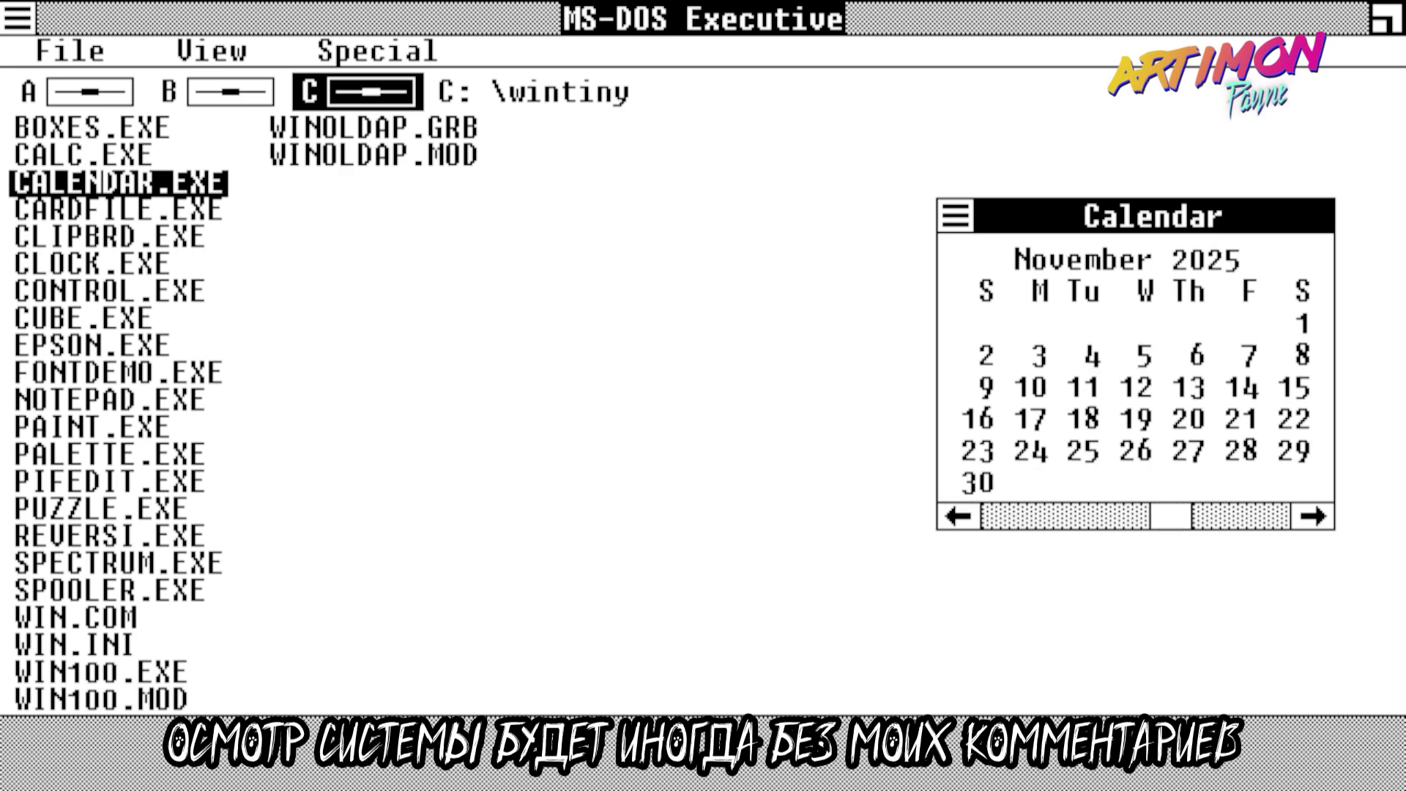
pyautogui.click(955, 517)
pyautogui.click(956, 517)
pyautogui.press('pageup')
pyautogui.press('pageup')
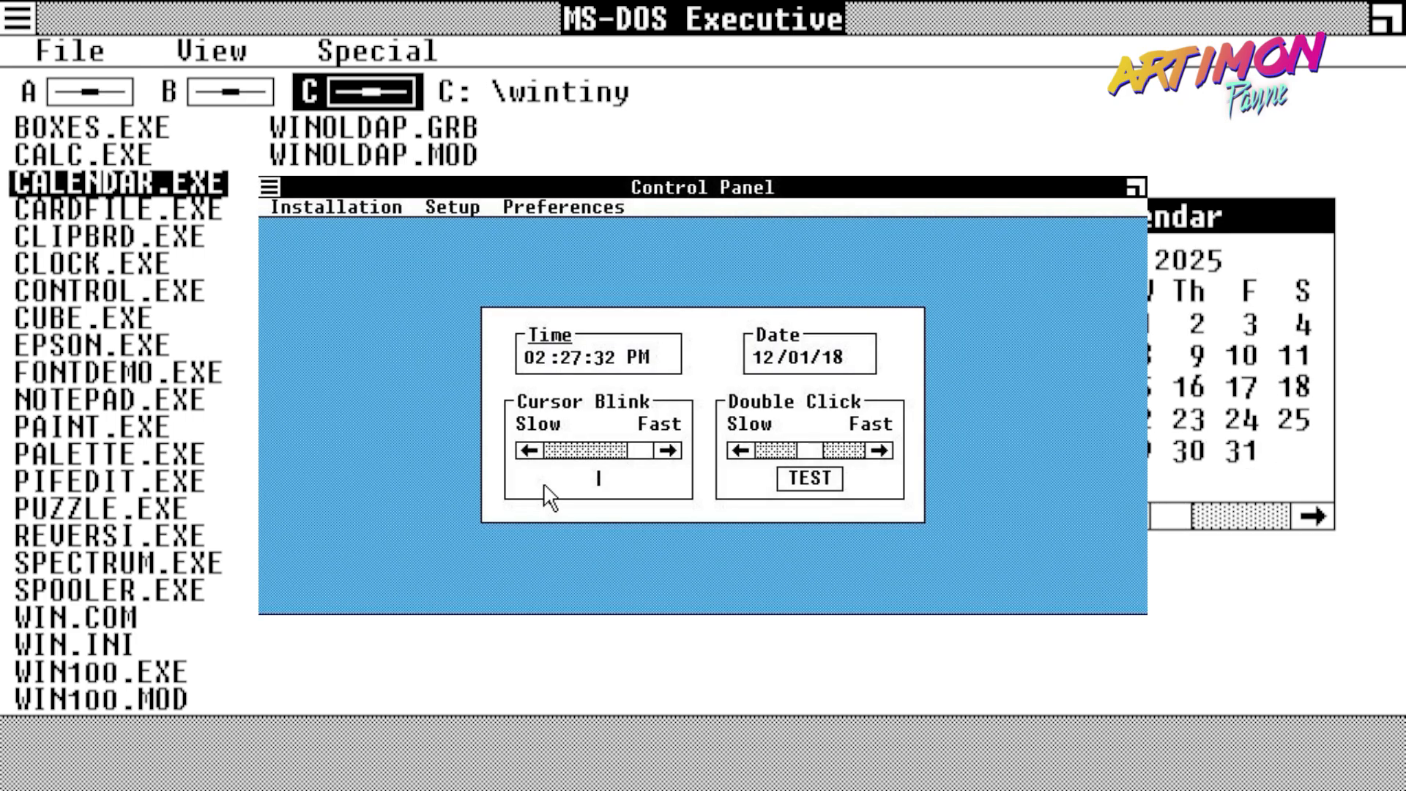
pyautogui.click(1313, 513)
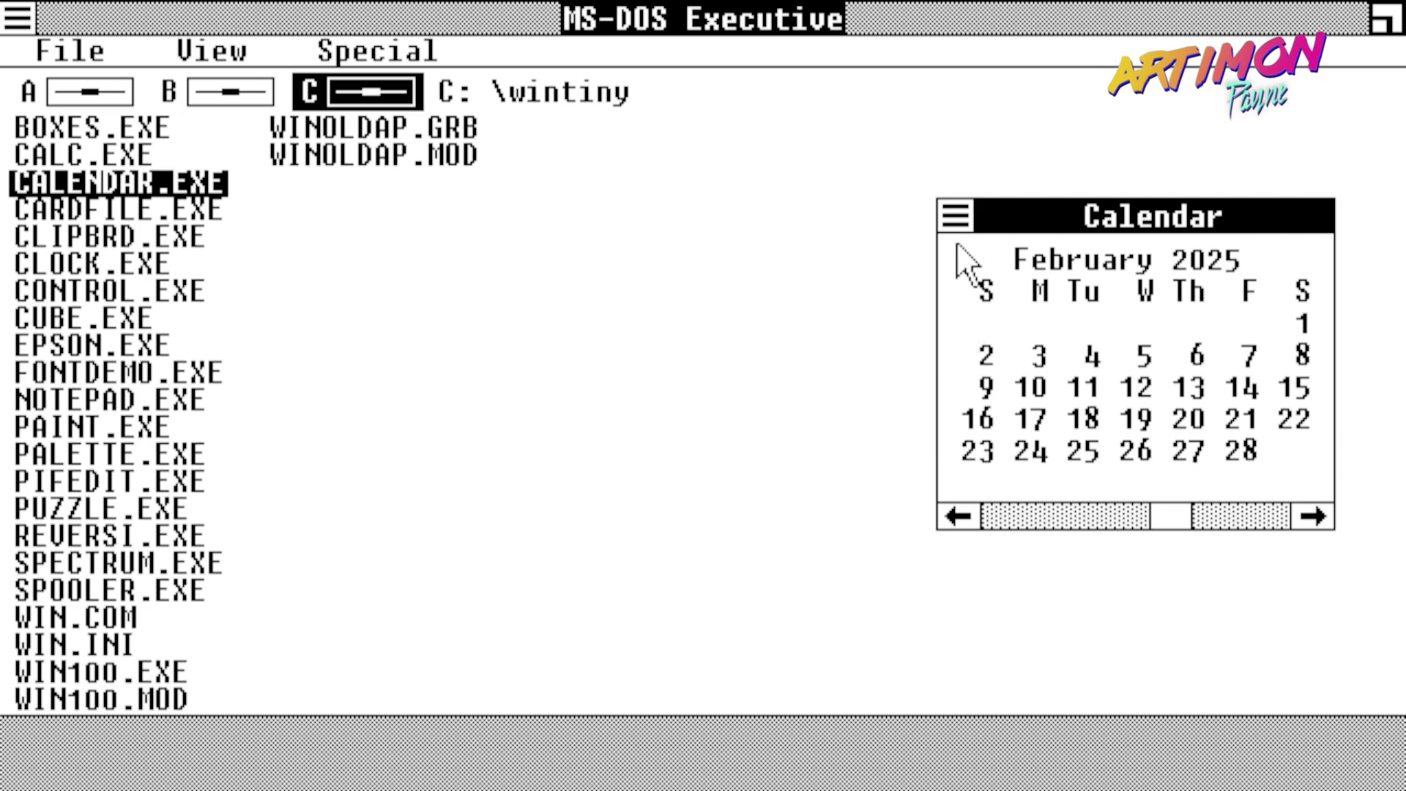
pyautogui.click(955, 215)
pyautogui.click(1039, 366)
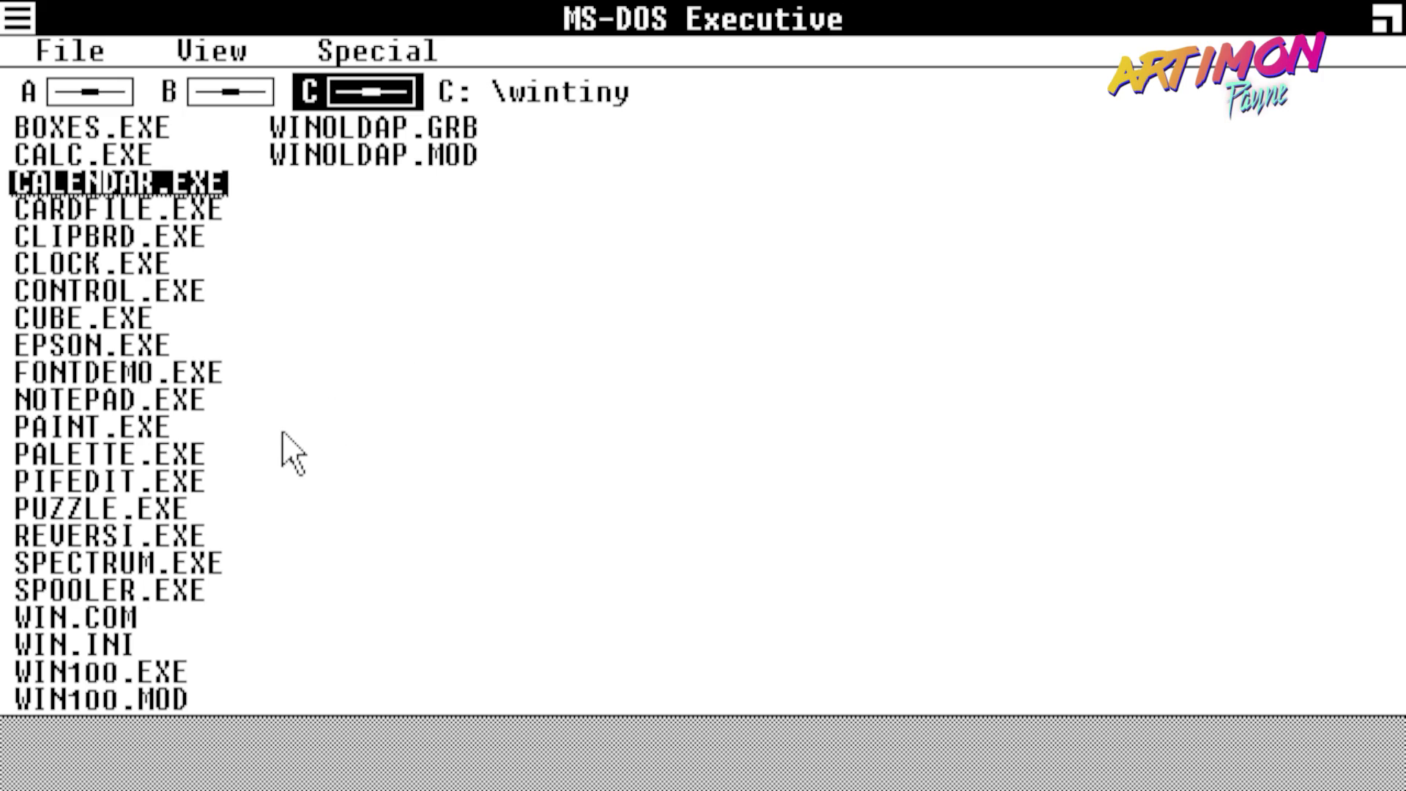
# - Start Reversi and play several white moves around the central discs
pyautogui.doubleClick(185, 537)
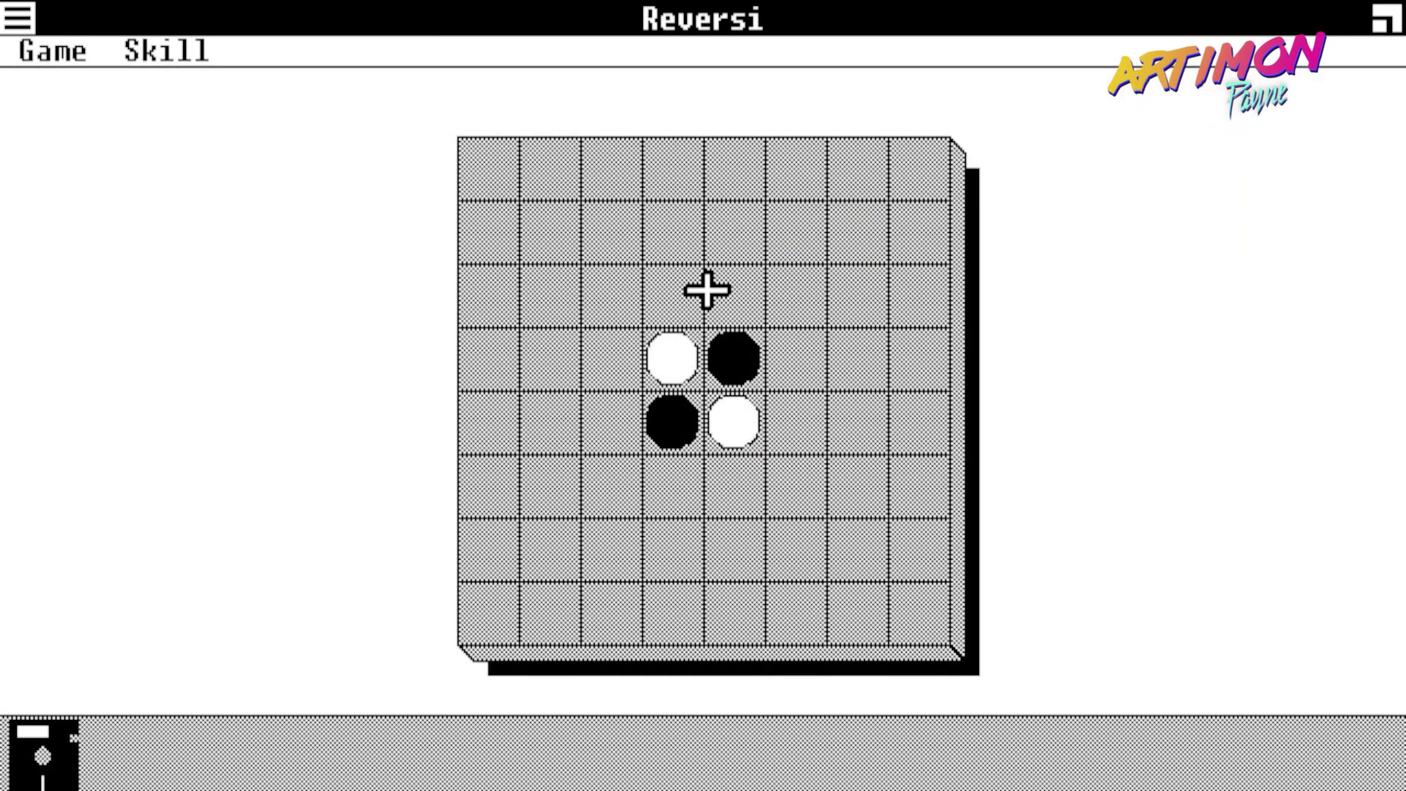
pyautogui.click(791, 343)
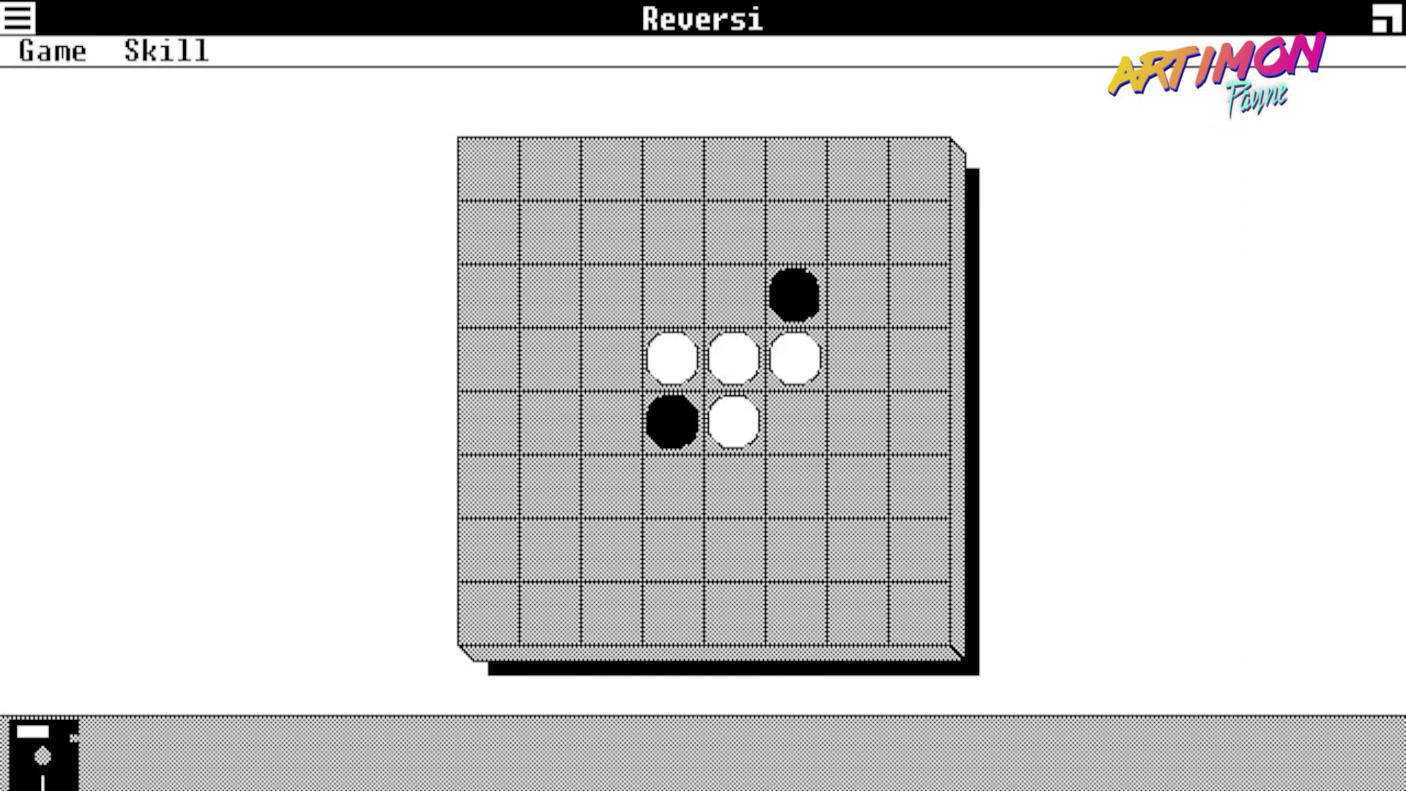
pyautogui.click(612, 351)
pyautogui.click(647, 228)
pyautogui.click(700, 301)
pyautogui.click(575, 232)
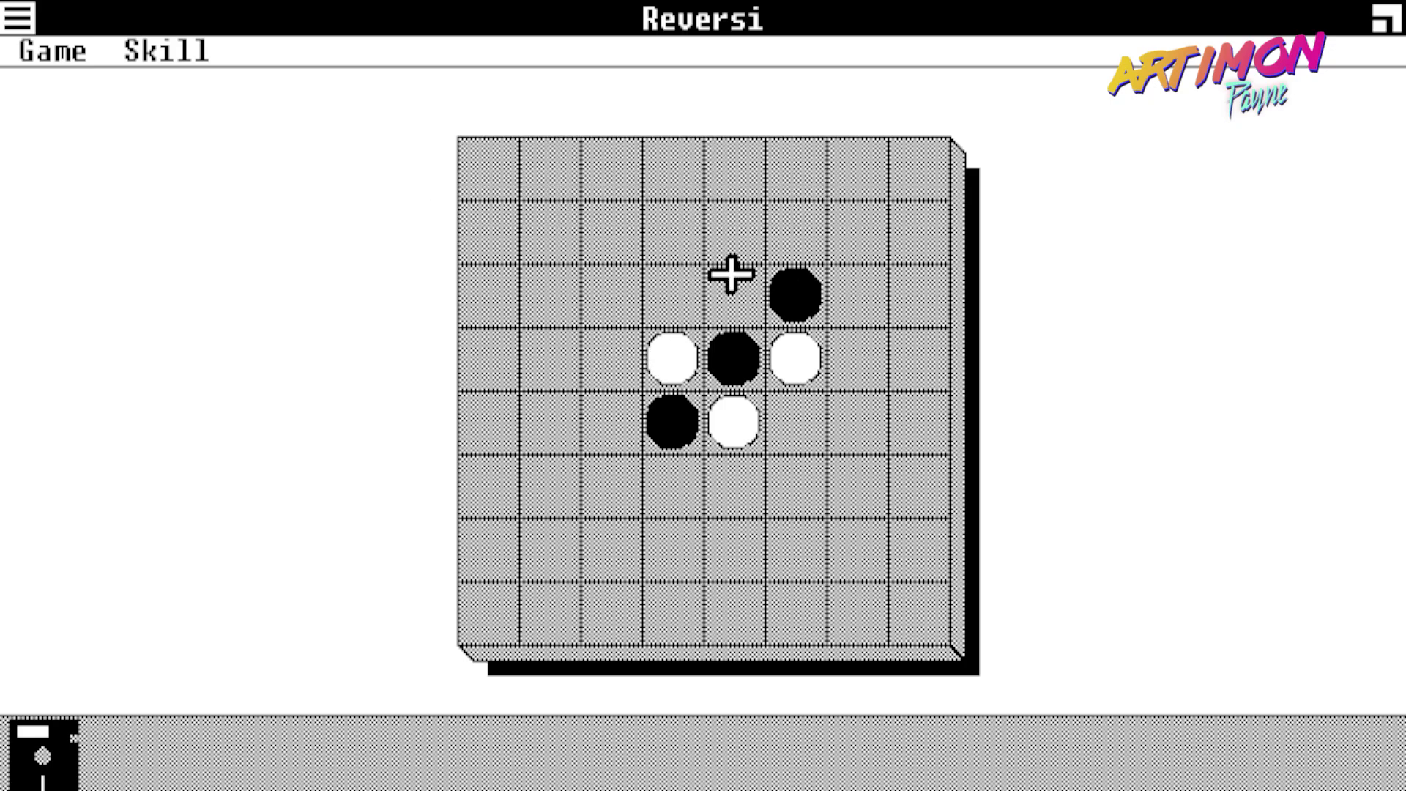
pyautogui.click(730, 275)
pyautogui.click(798, 425)
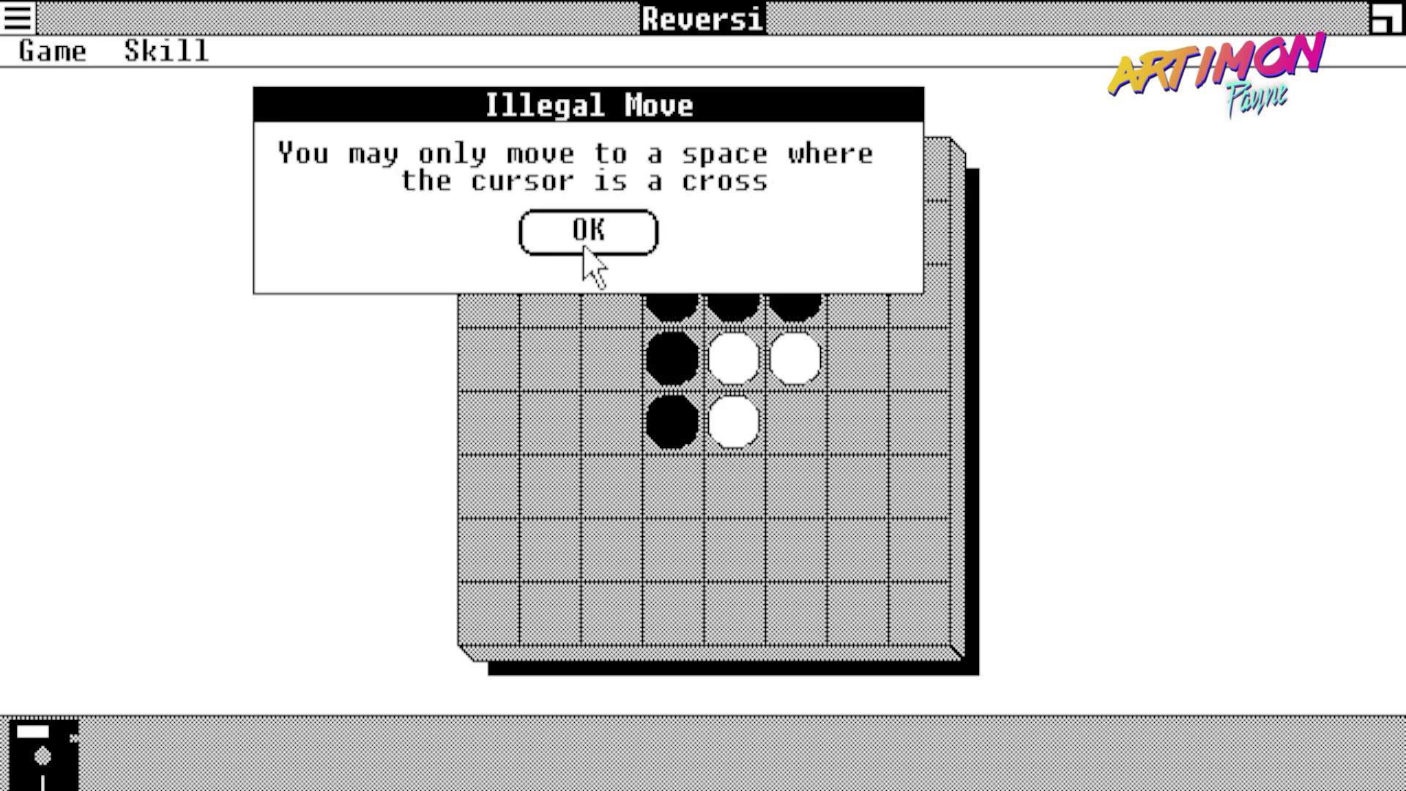
pyautogui.click(585, 248)
pyautogui.click(612, 375)
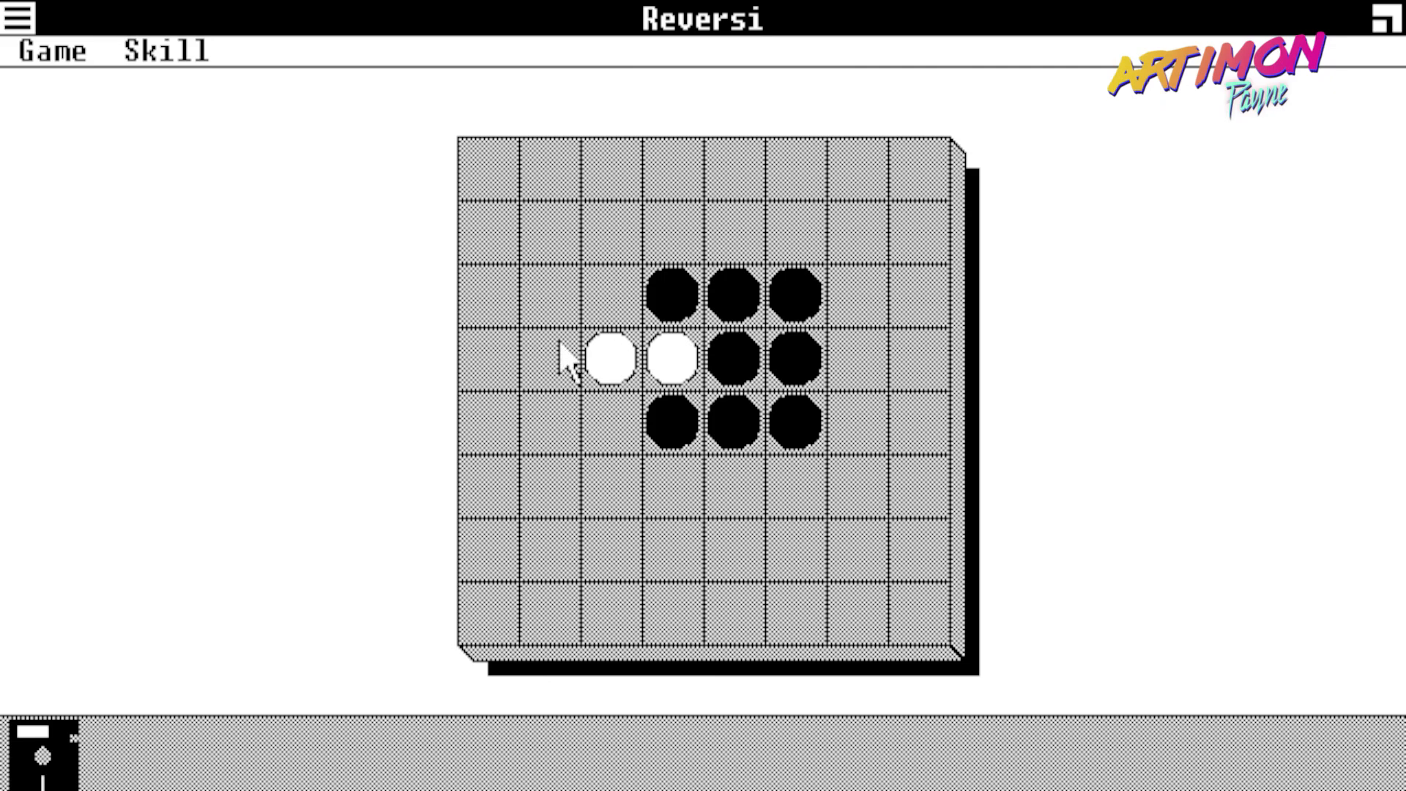
pyautogui.click(798, 233)
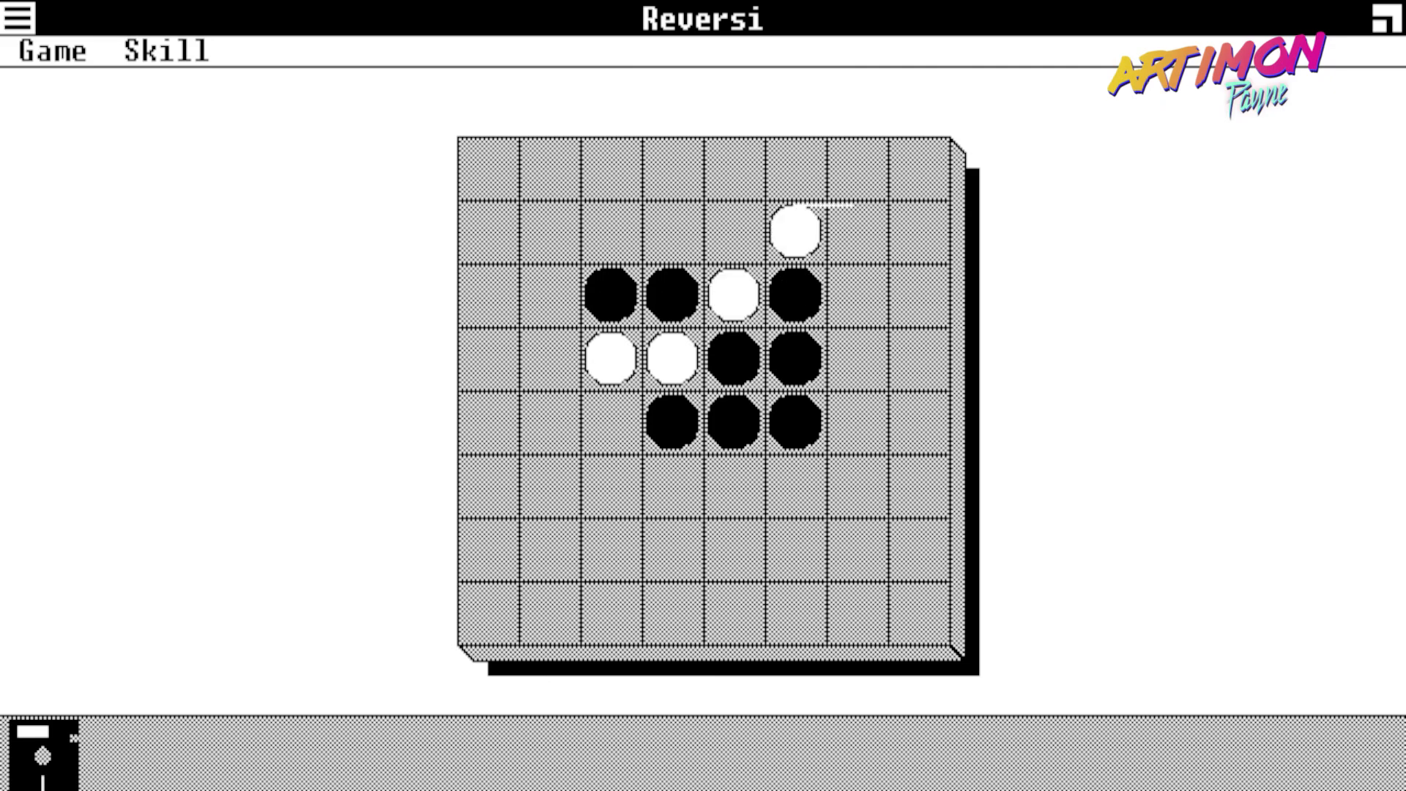
# - Quit Reversi and restore the MS-DOS Executive file listing
pyautogui.click(17, 17)
pyautogui.click(57, 173)
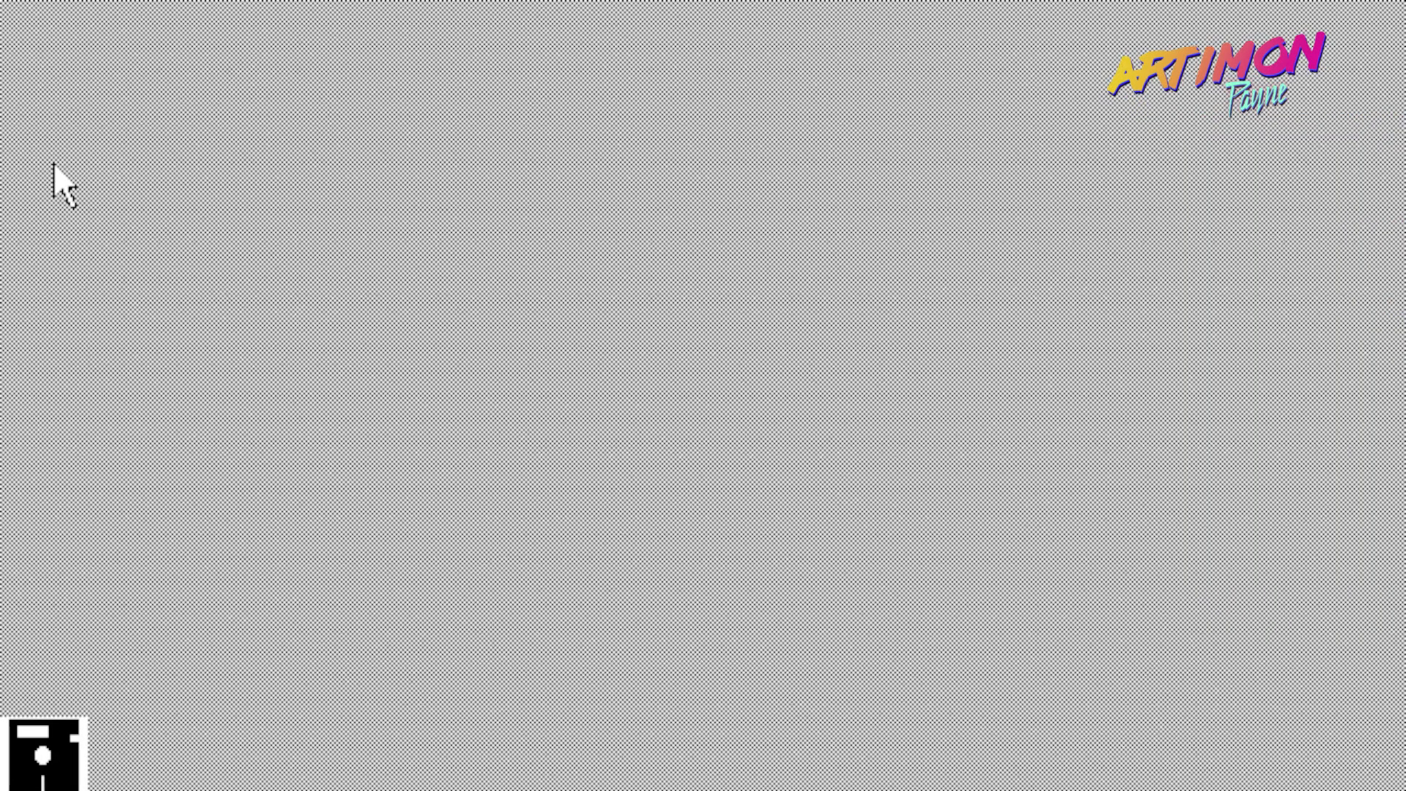
pyautogui.doubleClick(42, 754)
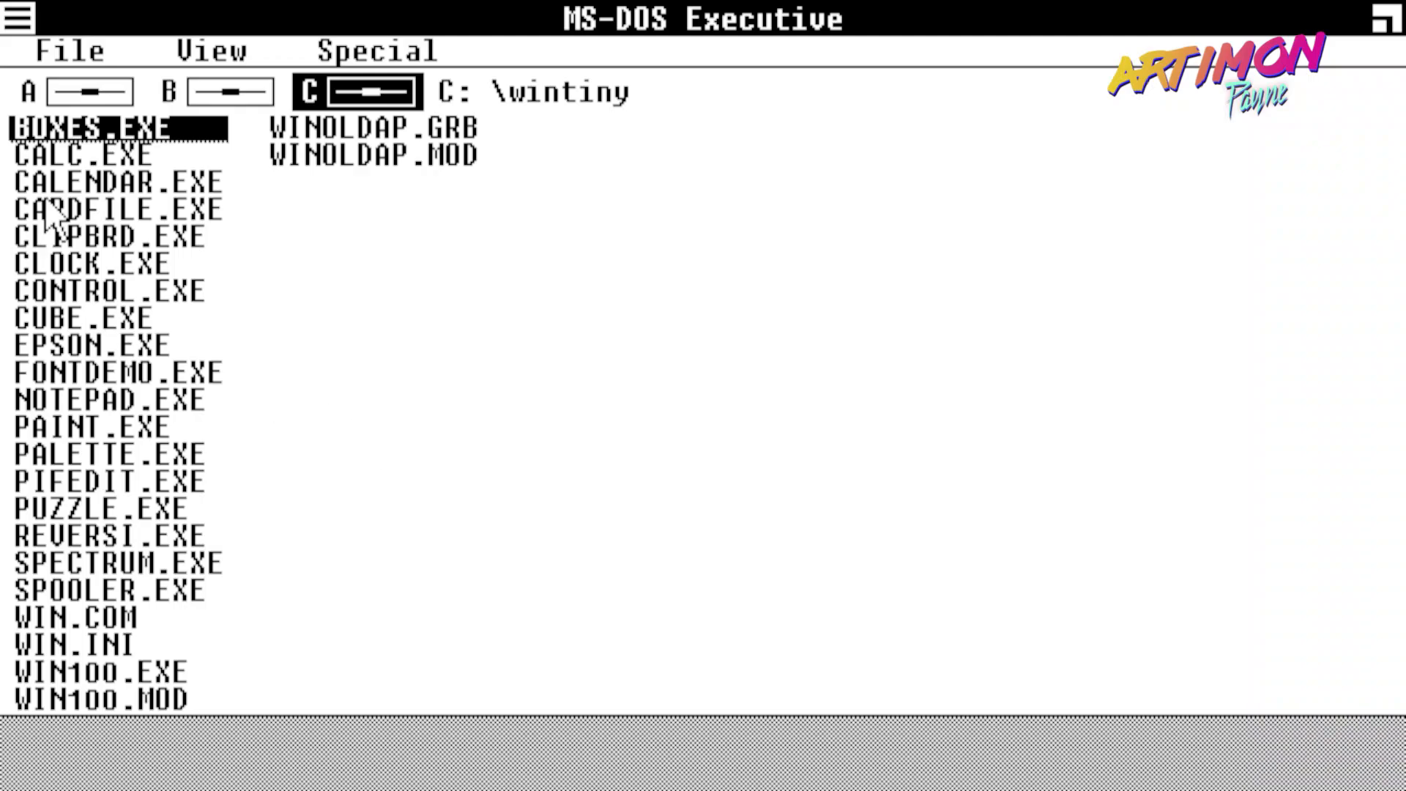
# - Open the Calculator and enter the number 58441202
pyautogui.click(86, 155)
pyautogui.press('Return')
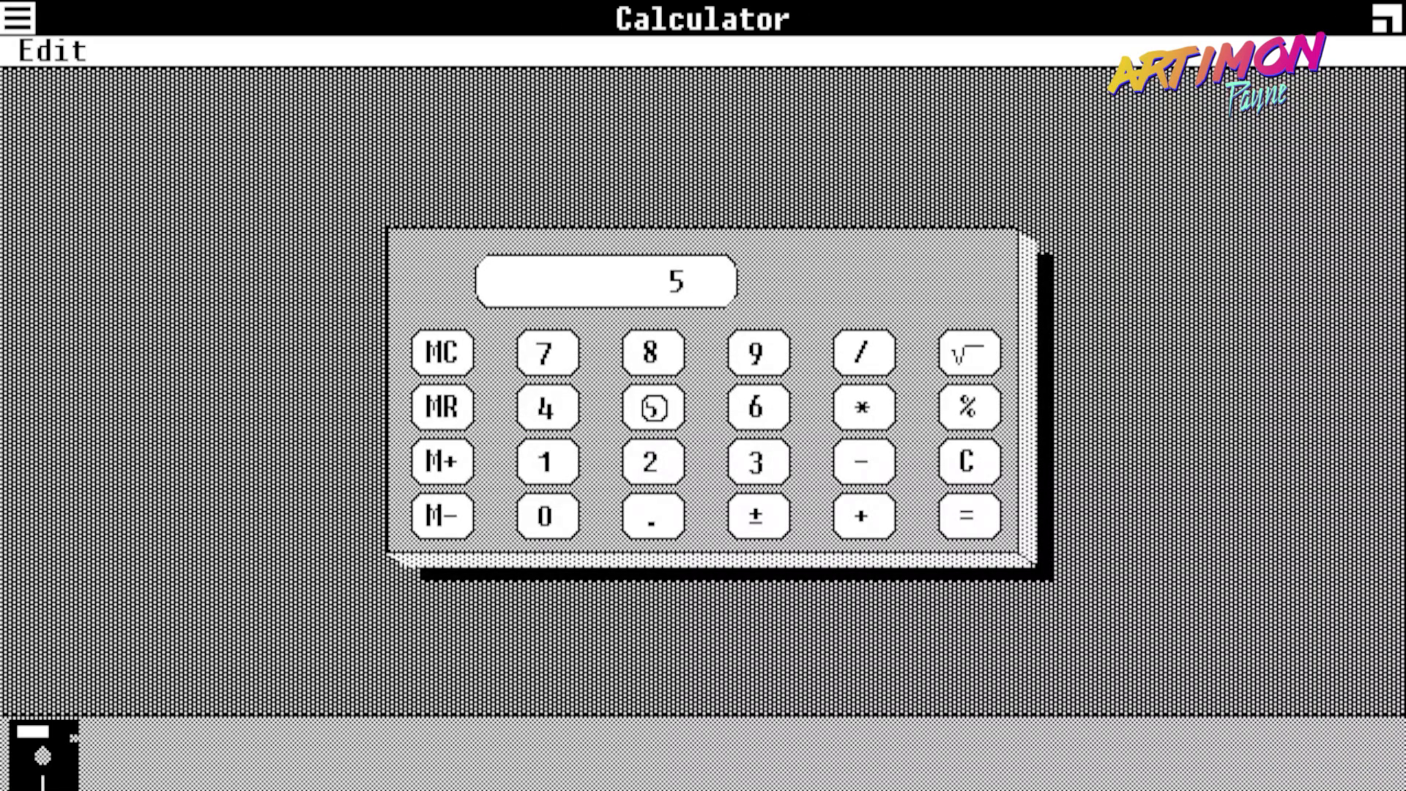
pyautogui.click(538, 408)
pyautogui.click(539, 408)
pyautogui.click(542, 463)
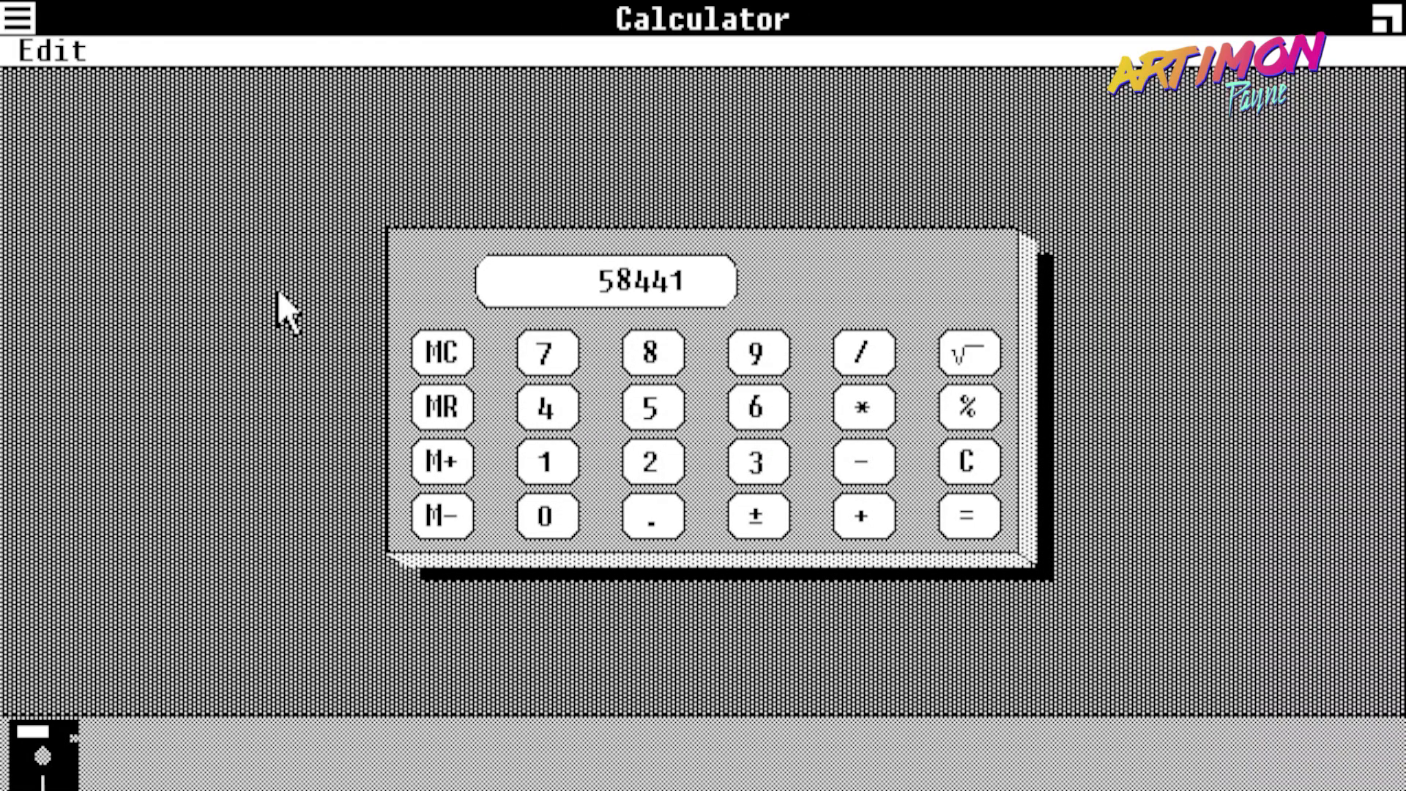
pyautogui.click(50, 50)
pyautogui.click(86, 113)
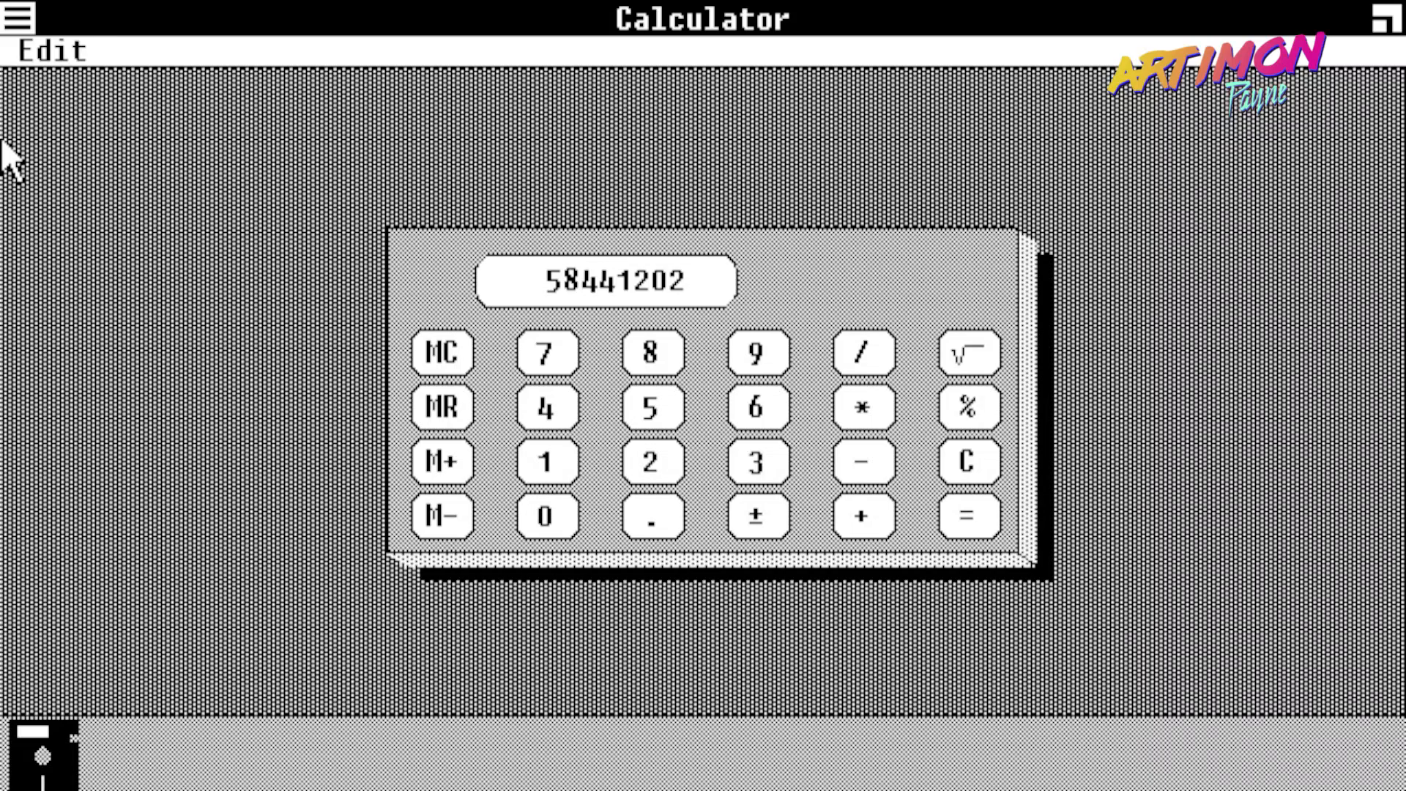
# - View the Calculator's version information, then quit it and restore the MS-DOS Executive
pyautogui.click(23, 26)
pyautogui.click(129, 234)
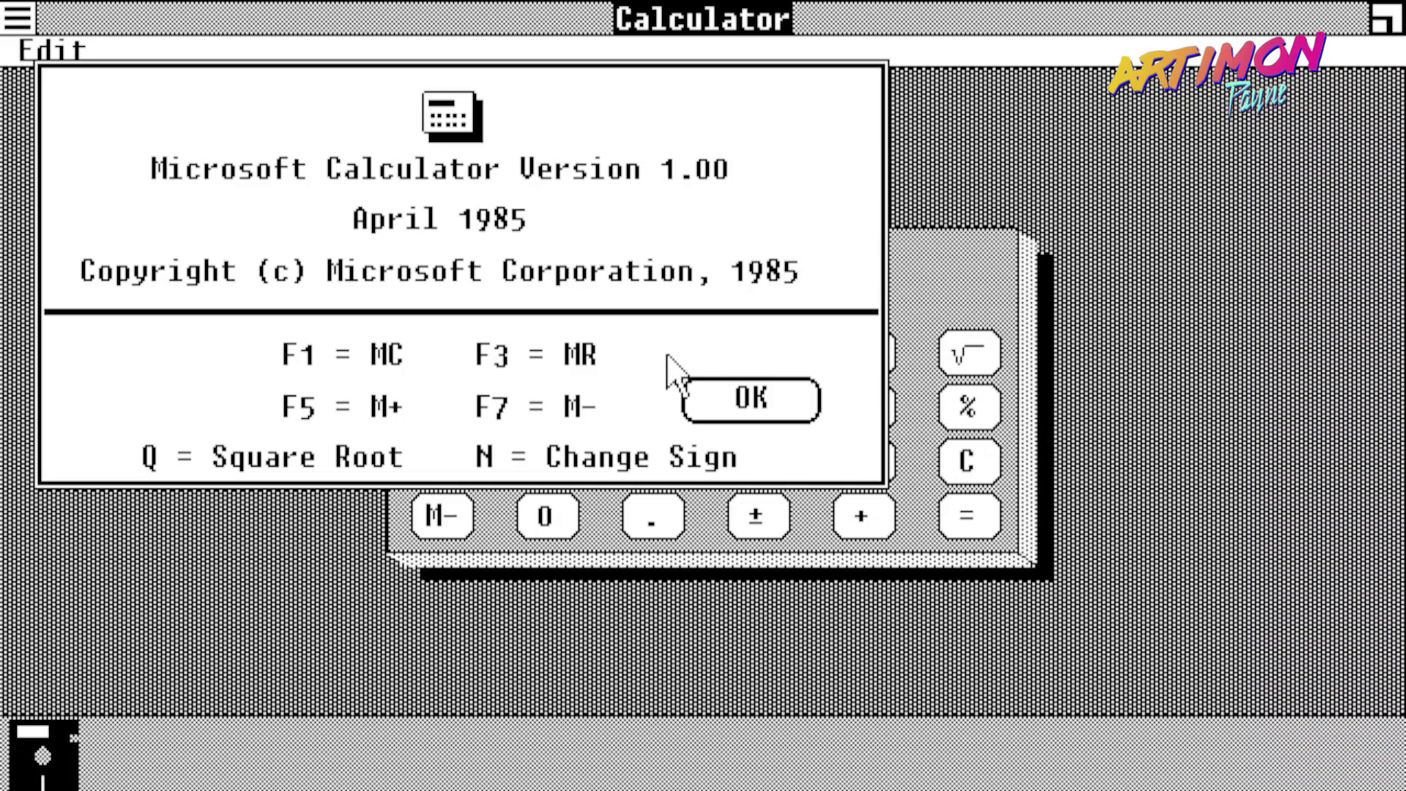
pyautogui.click(749, 399)
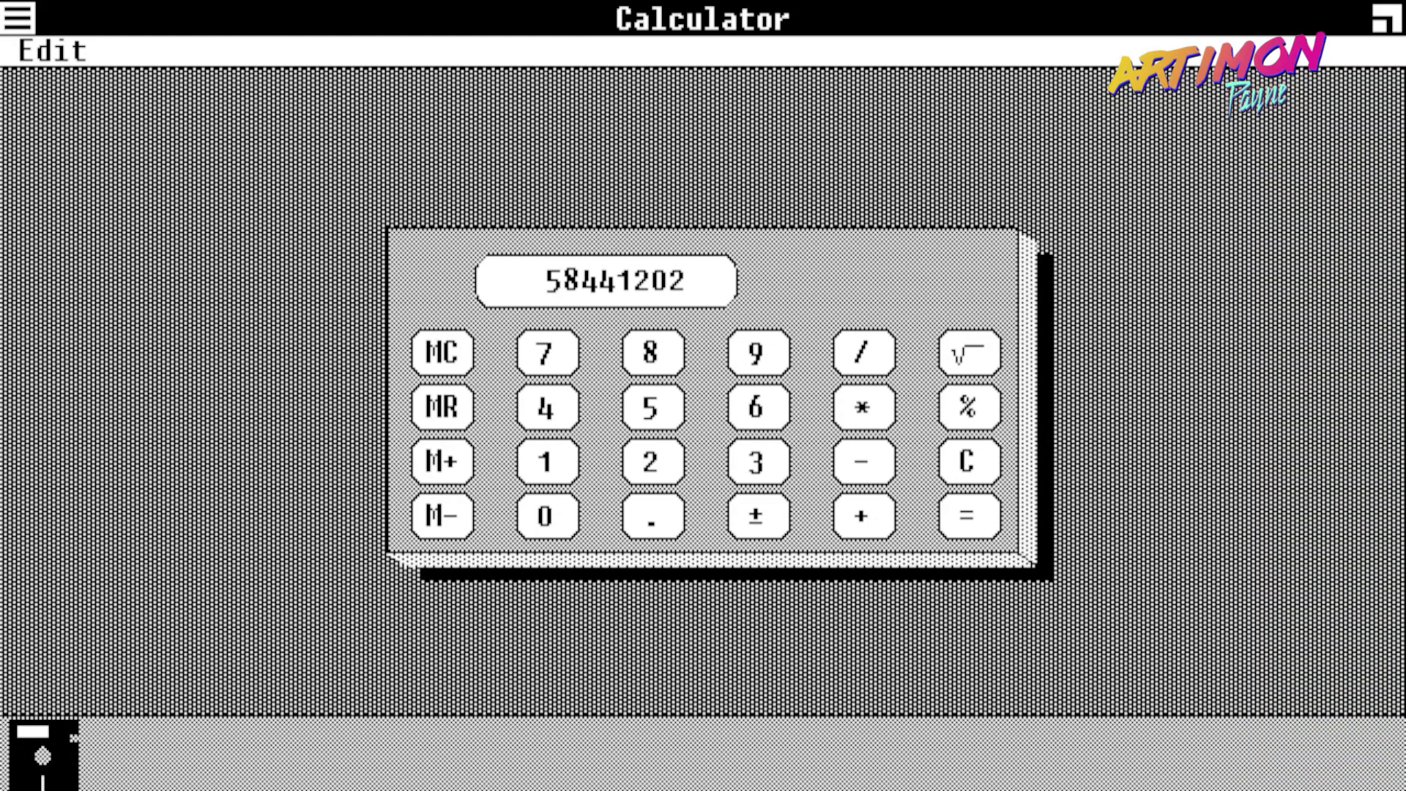
pyautogui.click(17, 18)
pyautogui.click(117, 169)
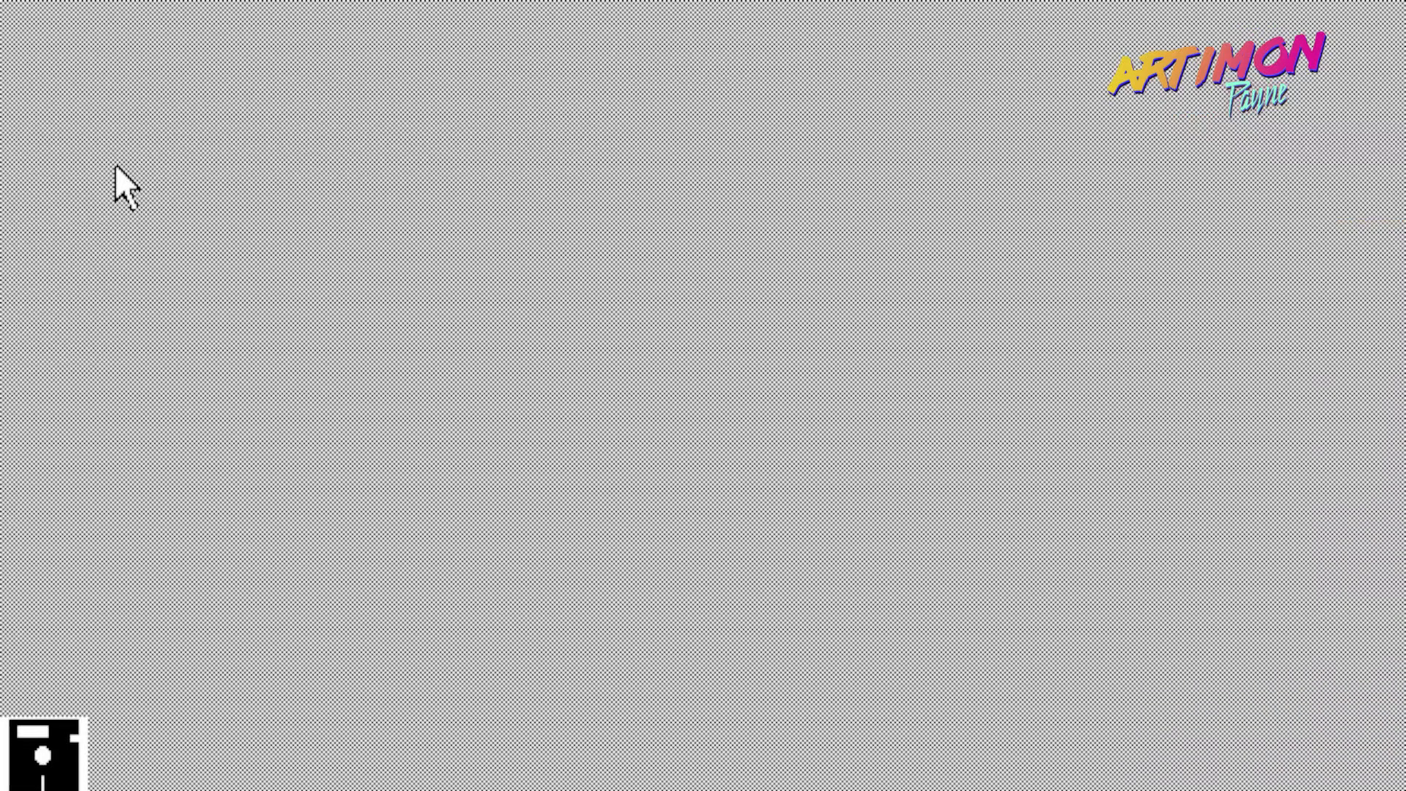
pyautogui.doubleClick(70, 732)
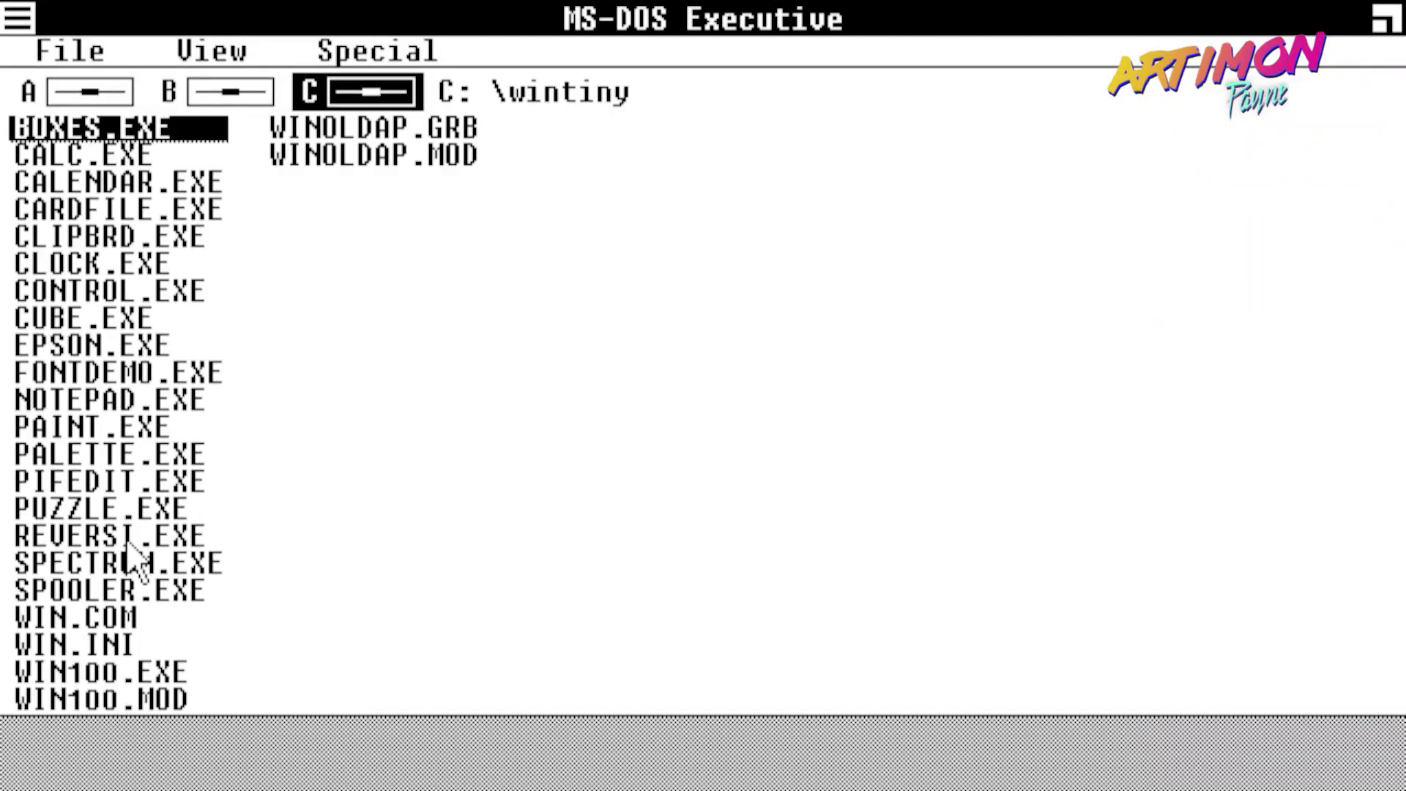
# - Open Paint, handwrite a large Cyrillic word across the canvas with the pencil, and save the drawing as tiny.bmp
pyautogui.doubleClick(74, 427)
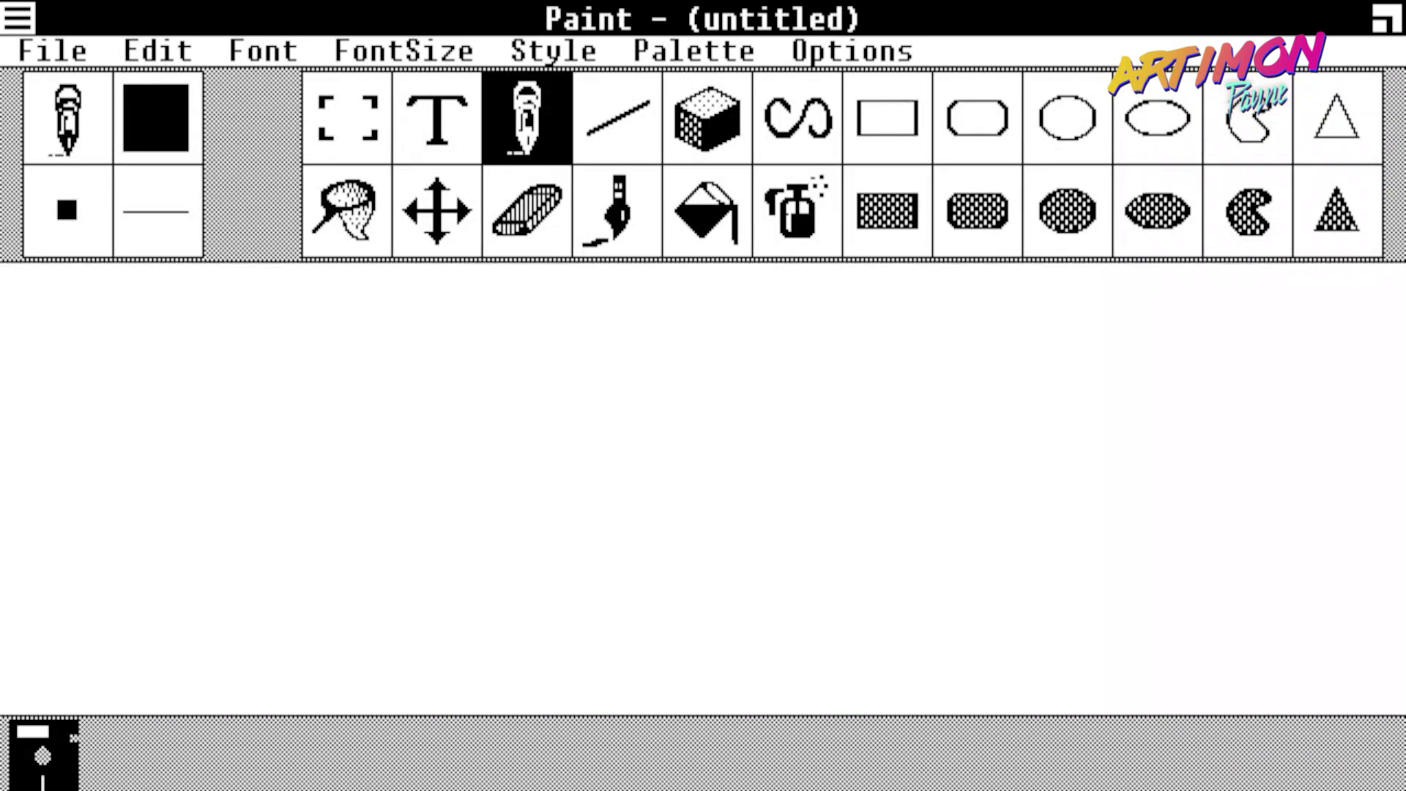
pyautogui.moveTo(84, 320); pyautogui.dragTo(175, 333)
pyautogui.moveTo(334, 385)
pyautogui.mouseDown()
pyautogui.moveTo(311, 381)
pyautogui.moveTo(359, 461)
pyautogui.moveTo(410, 469)
pyautogui.mouseUp()
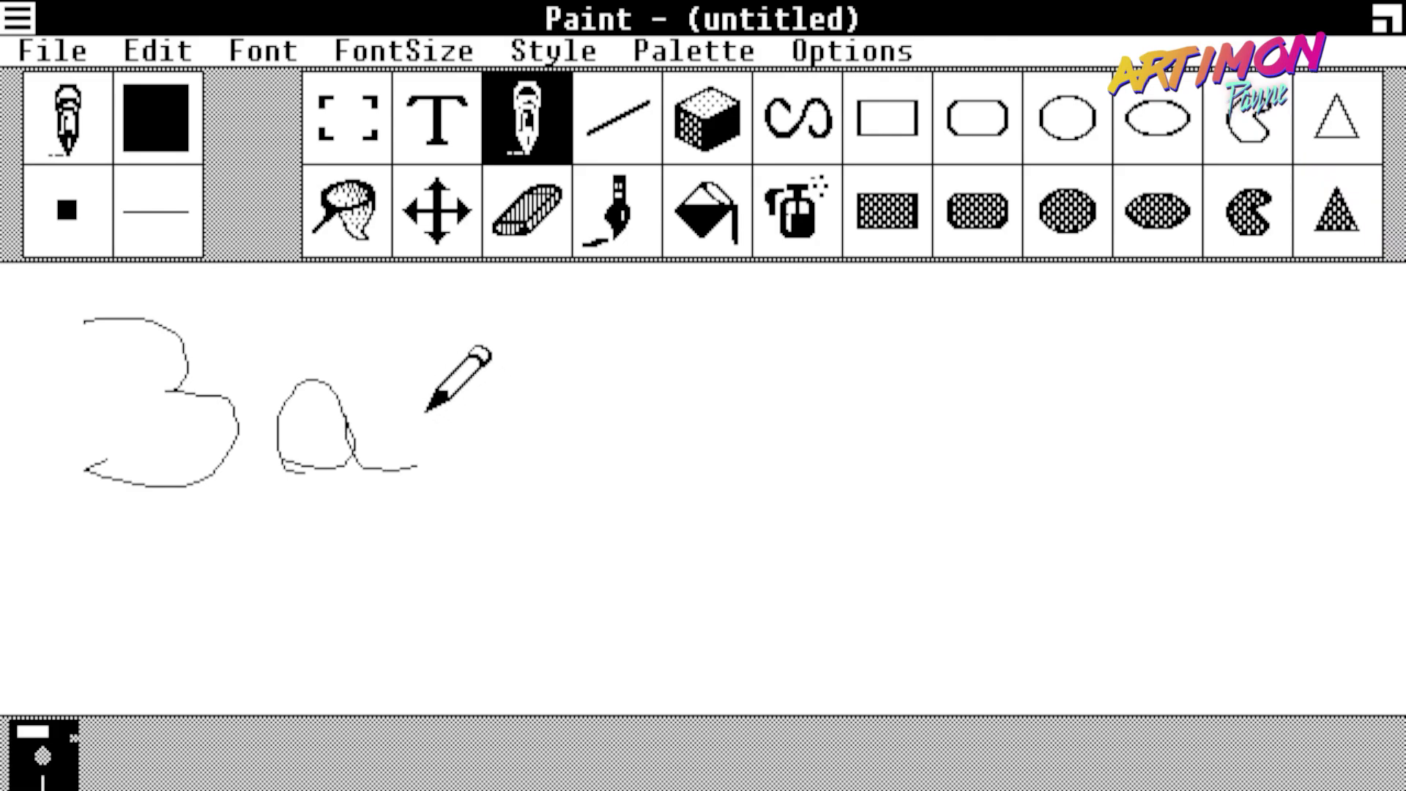
pyautogui.moveTo(410, 399); pyautogui.dragTo(571, 480)
pyautogui.moveTo(557, 400)
pyautogui.mouseDown()
pyautogui.moveTo(728, 432)
pyautogui.moveTo(828, 476)
pyautogui.moveTo(948, 451)
pyautogui.mouseUp()
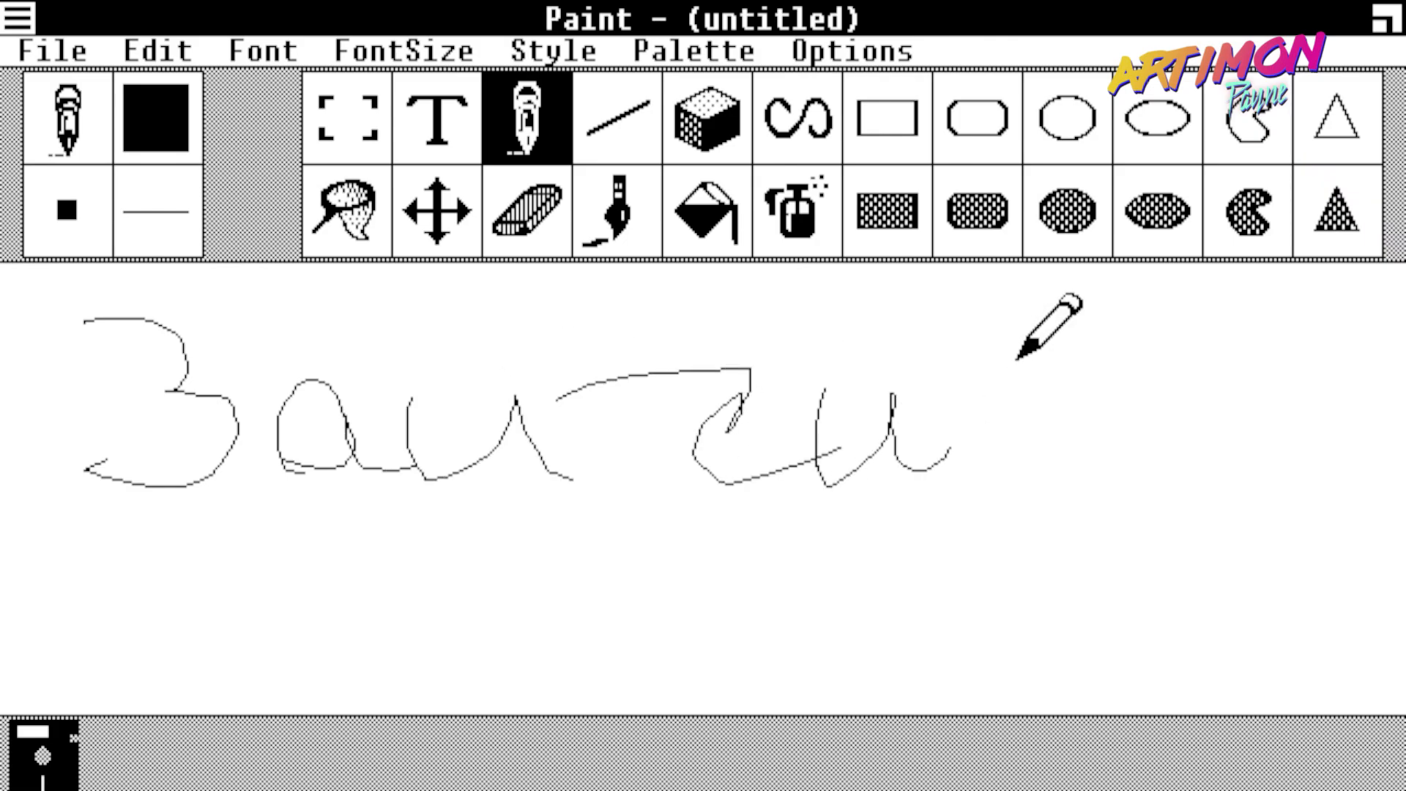
pyautogui.moveTo(1016, 358); pyautogui.dragTo(1117, 418)
pyautogui.moveTo(1048, 468); pyautogui.dragTo(1276, 594)
pyautogui.moveTo(55, 52); pyautogui.dragTo(99, 144)
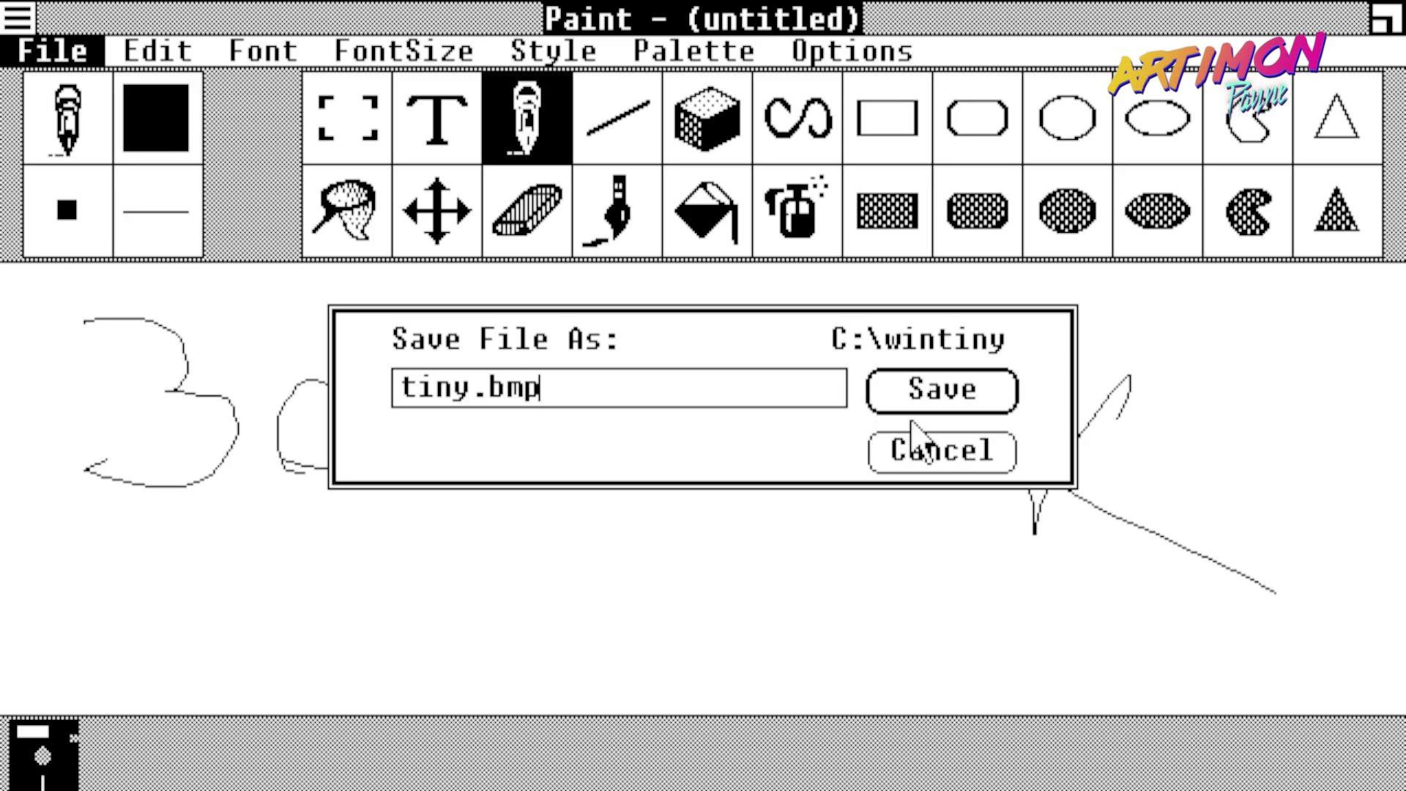
pyautogui.click(957, 401)
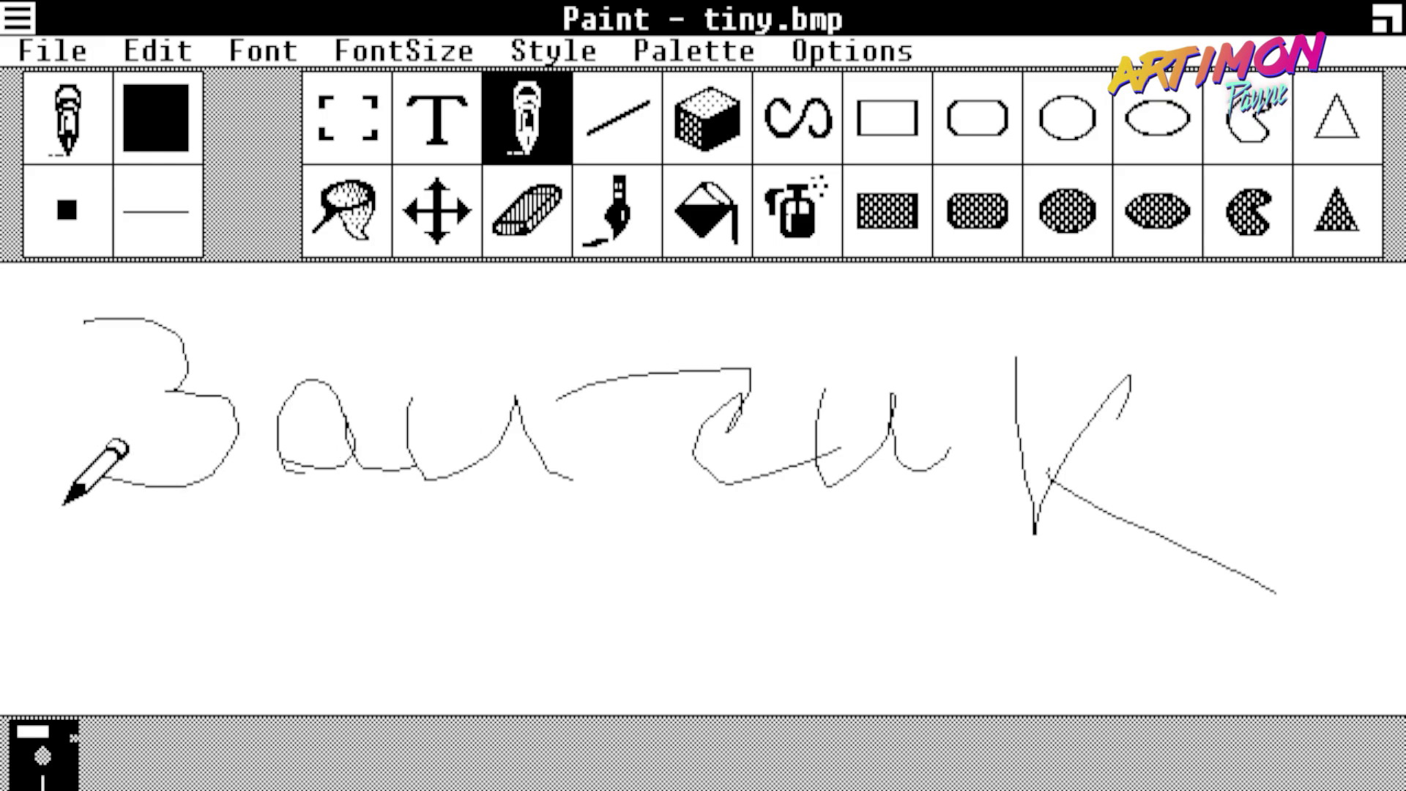
# - Draw a freehand line beneath the first half of the handwritten word and close Paint
pyautogui.moveTo(63, 504); pyautogui.dragTo(683, 552)
pyautogui.moveTo(17, 16); pyautogui.dragTo(44, 169)
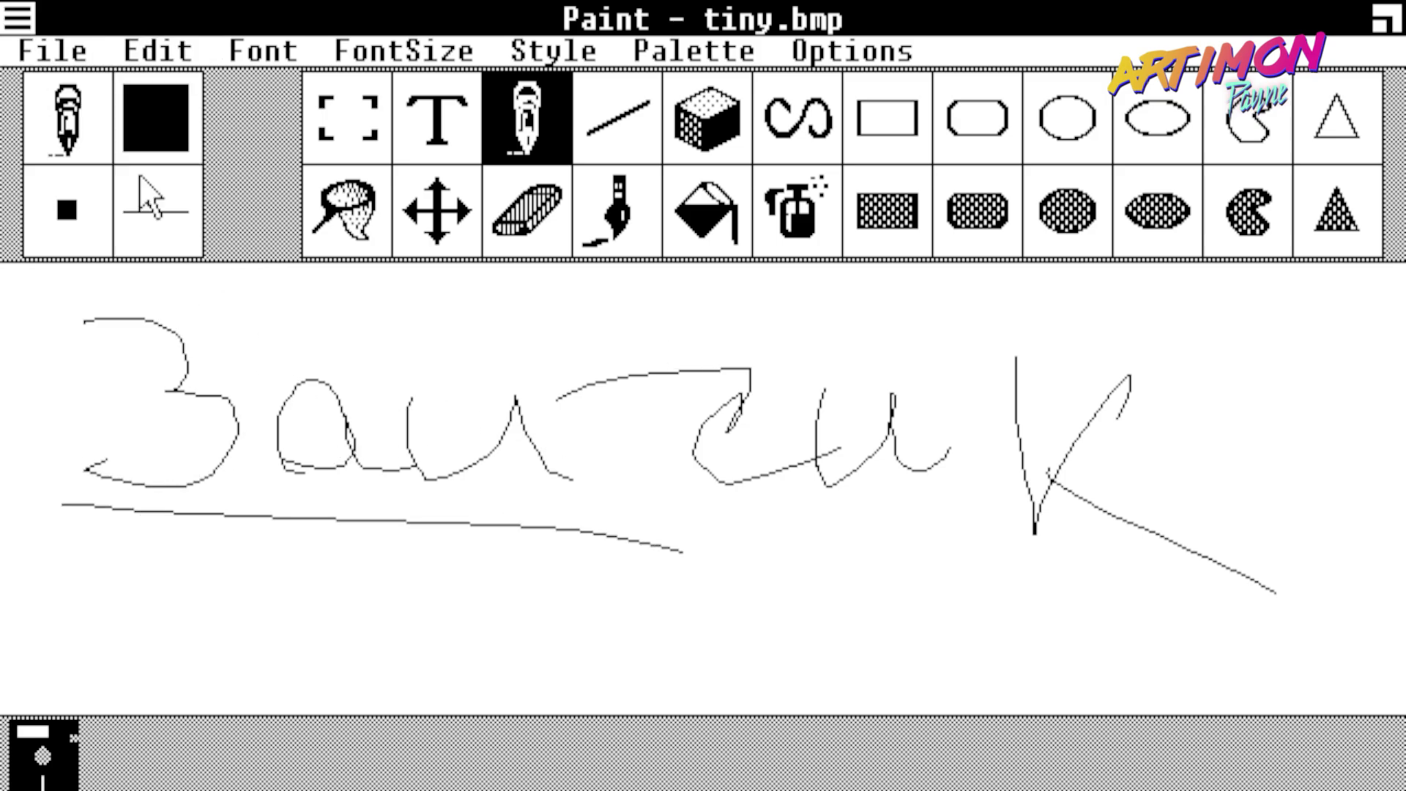
pyautogui.click(706, 451)
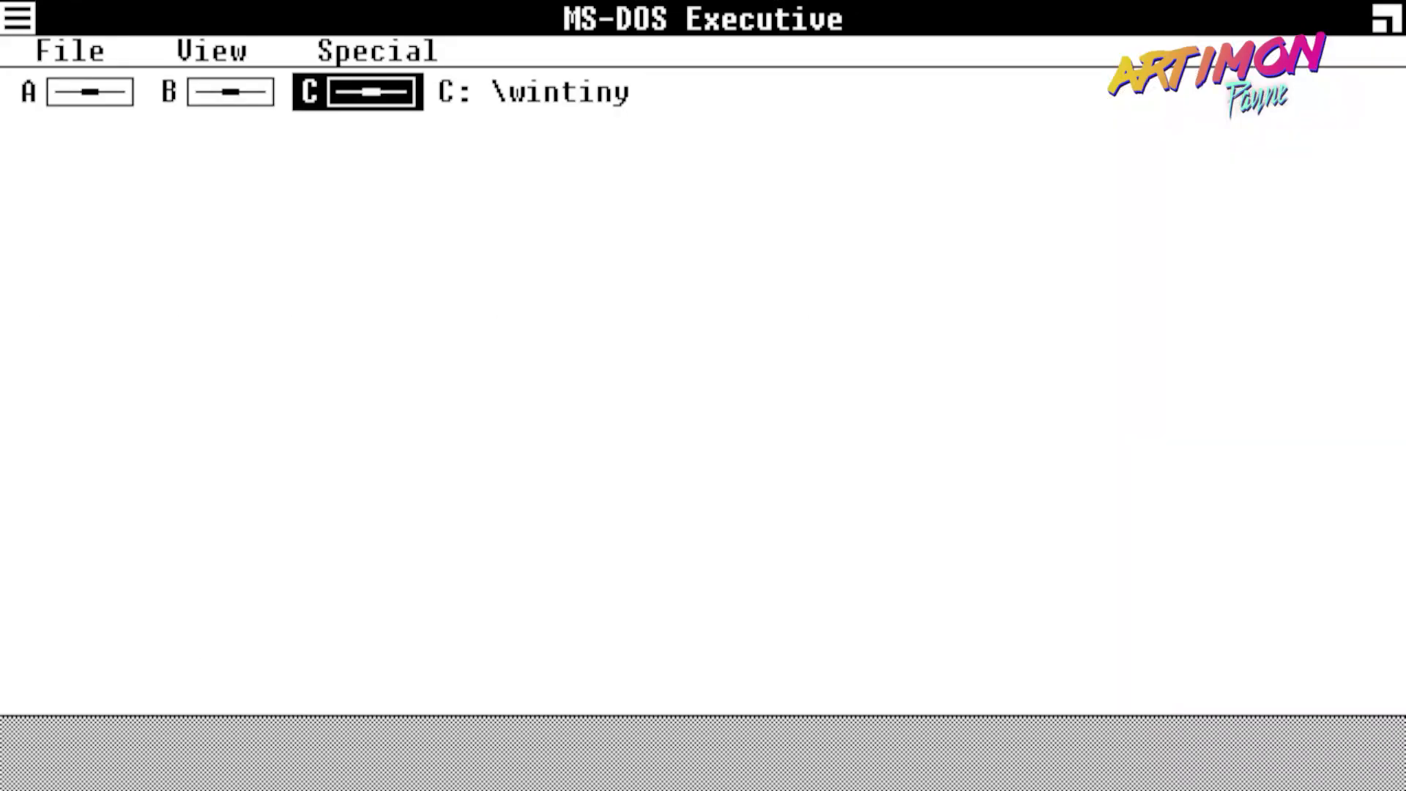
# - Launch SPOOLER.EXE from the wintiny directory
pyautogui.click(115, 566)
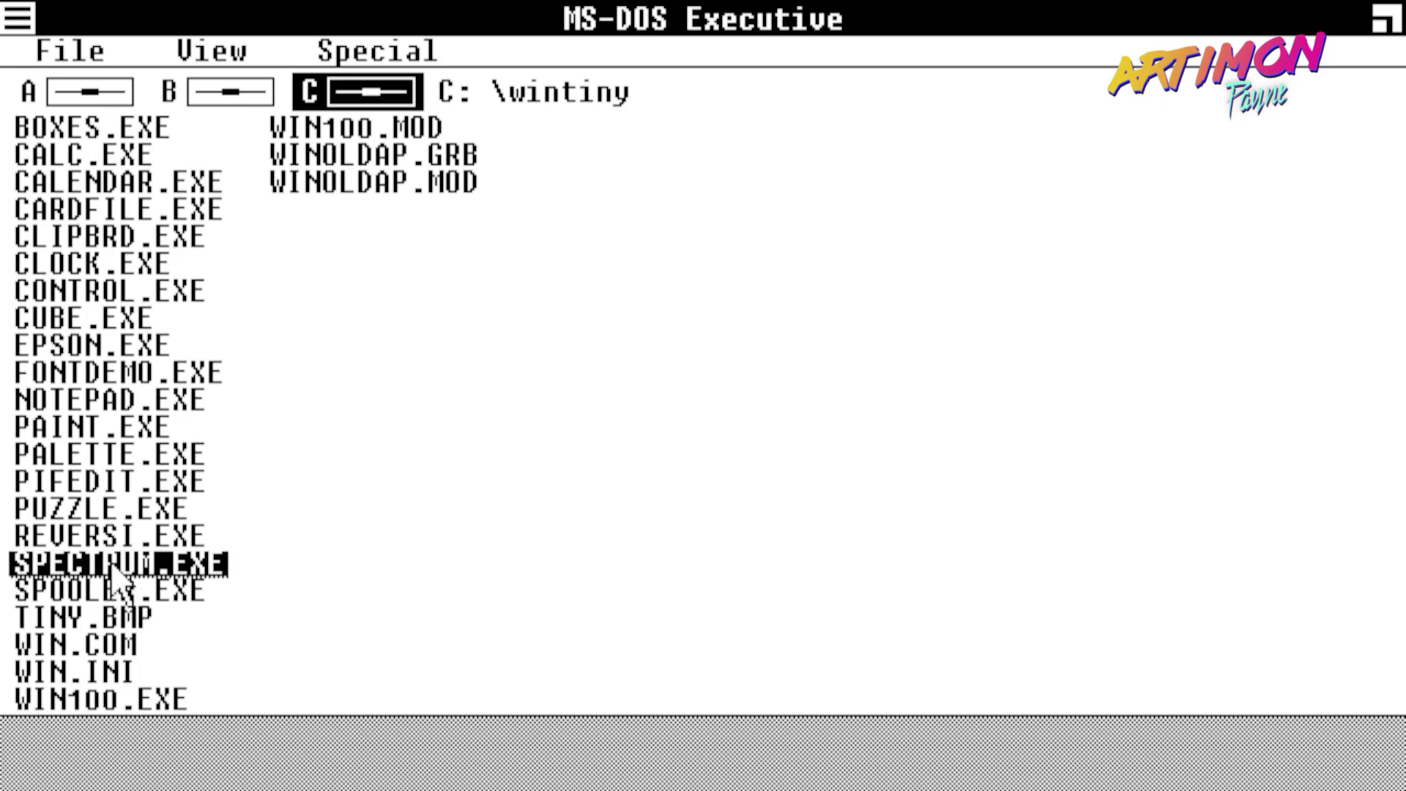
pyautogui.doubleClick(146, 591)
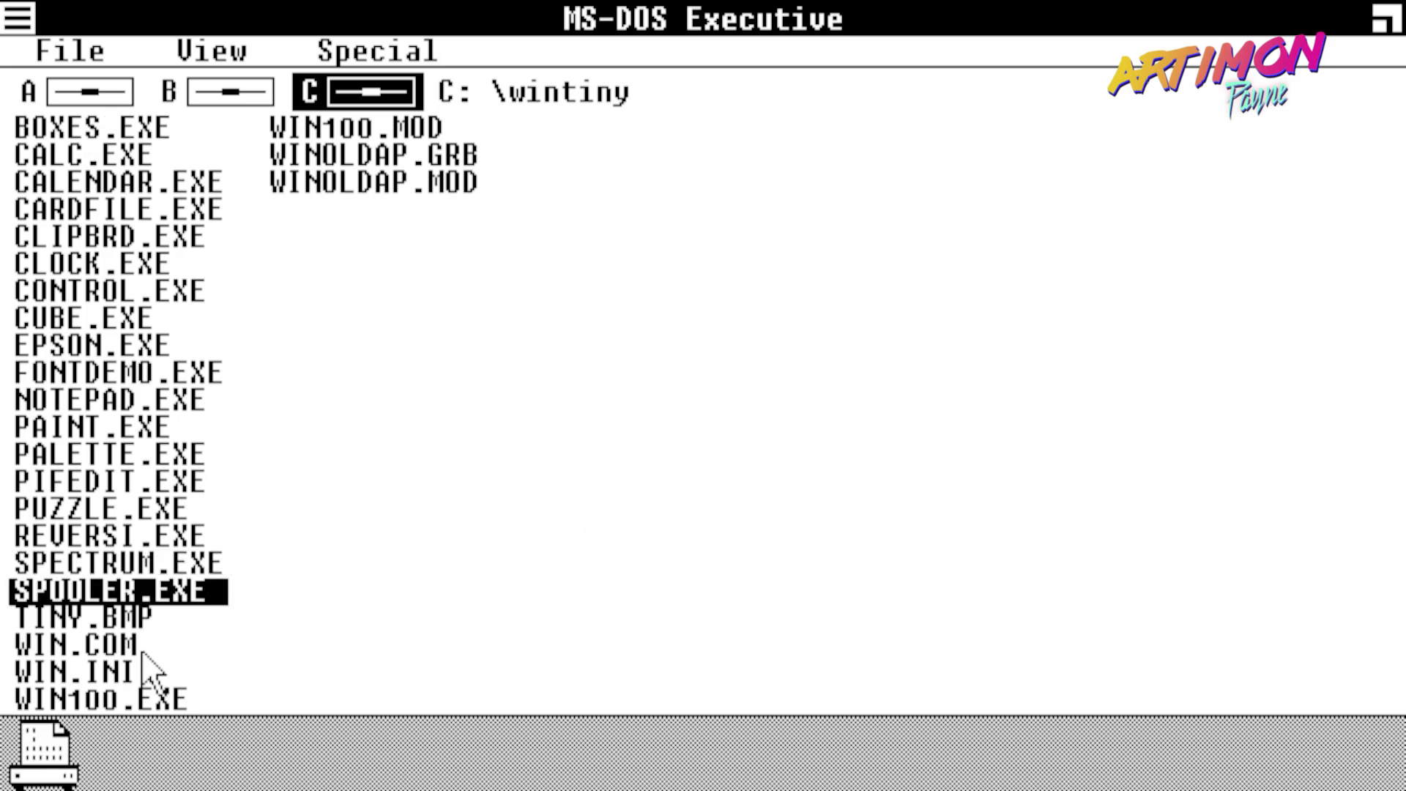
# - Restore the Spool Server window to view its printer queue, and close it
pyautogui.doubleClick(40, 755)
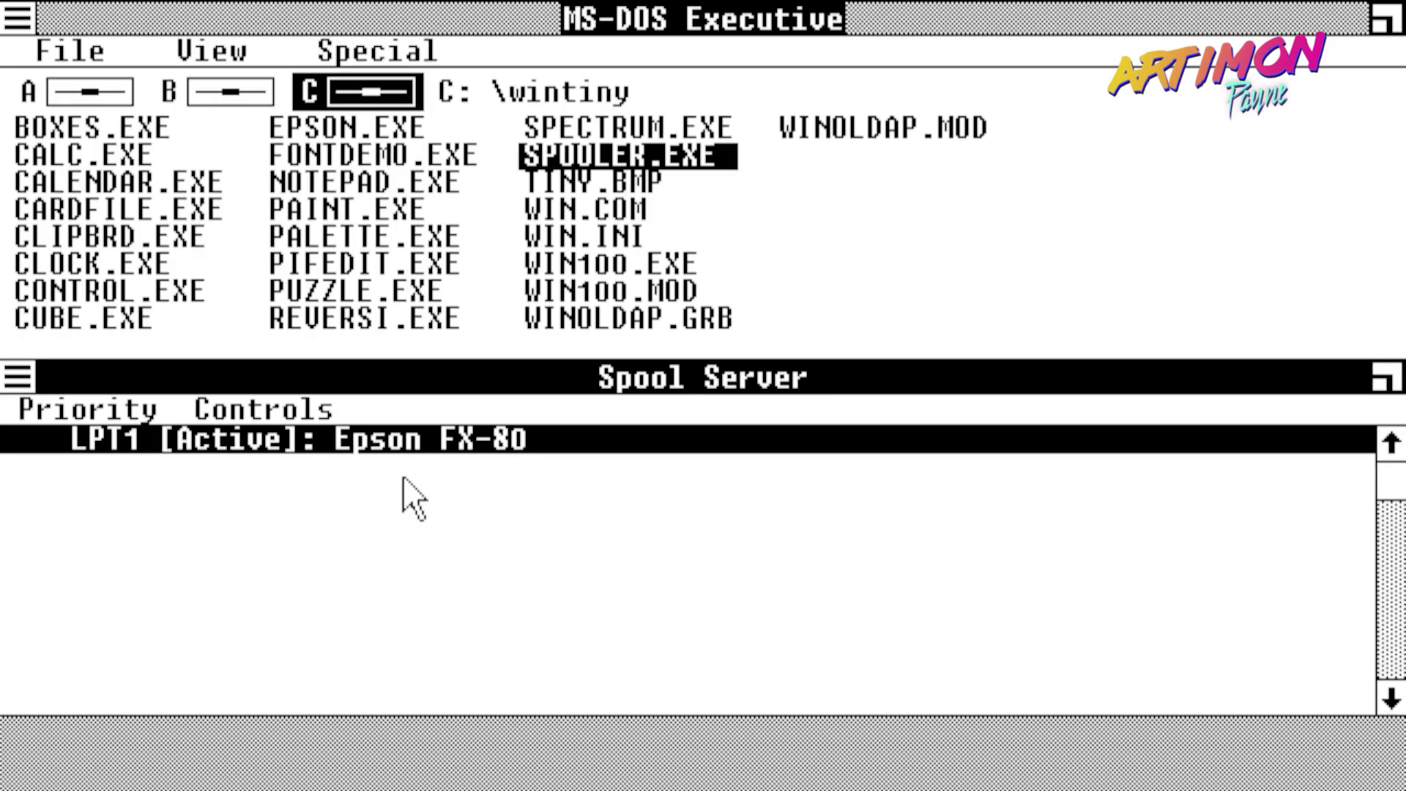
pyautogui.click(16, 388)
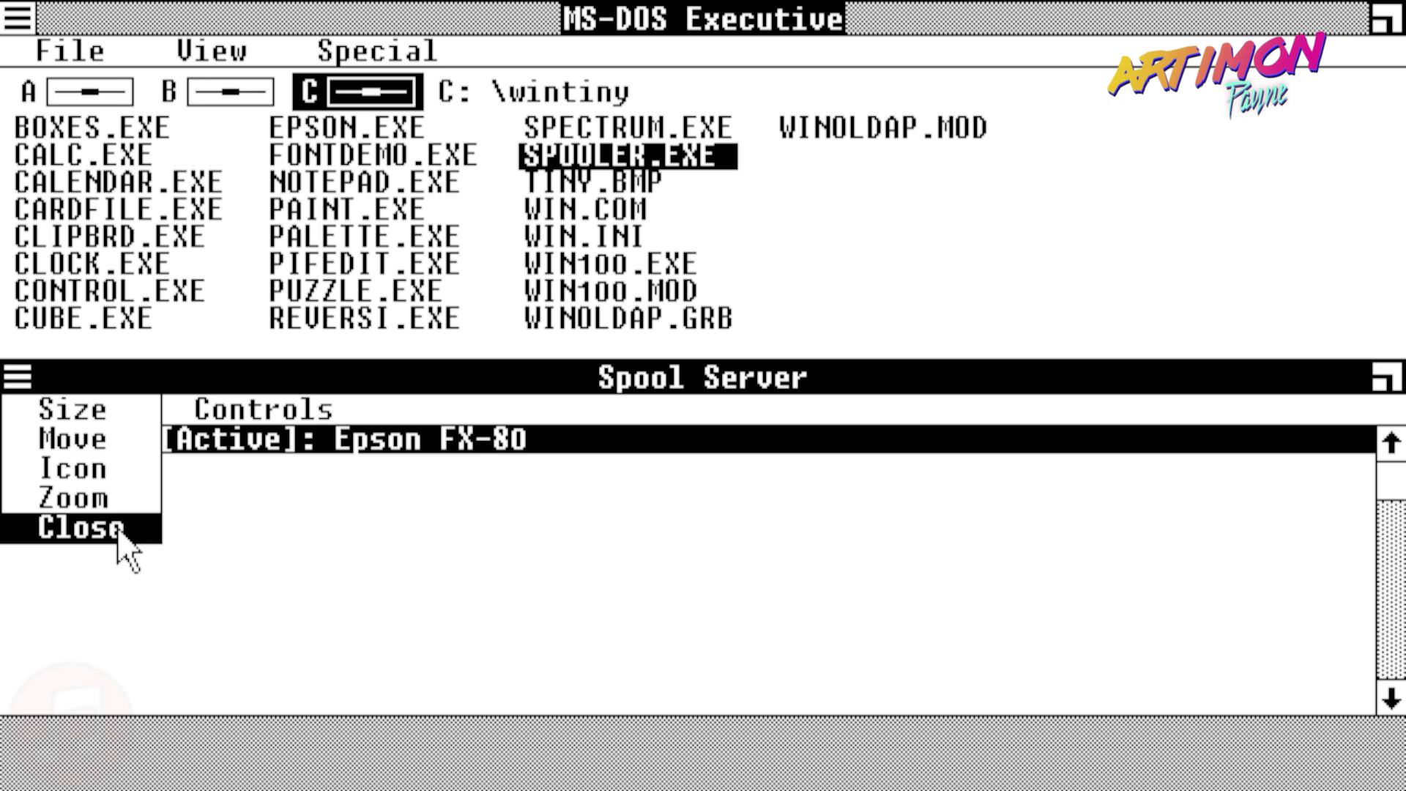
pyautogui.click(119, 533)
# - Launch PUZZLE.EXE, slide several numbered tiles around the board, and close the game
pyautogui.doubleClick(80, 508)
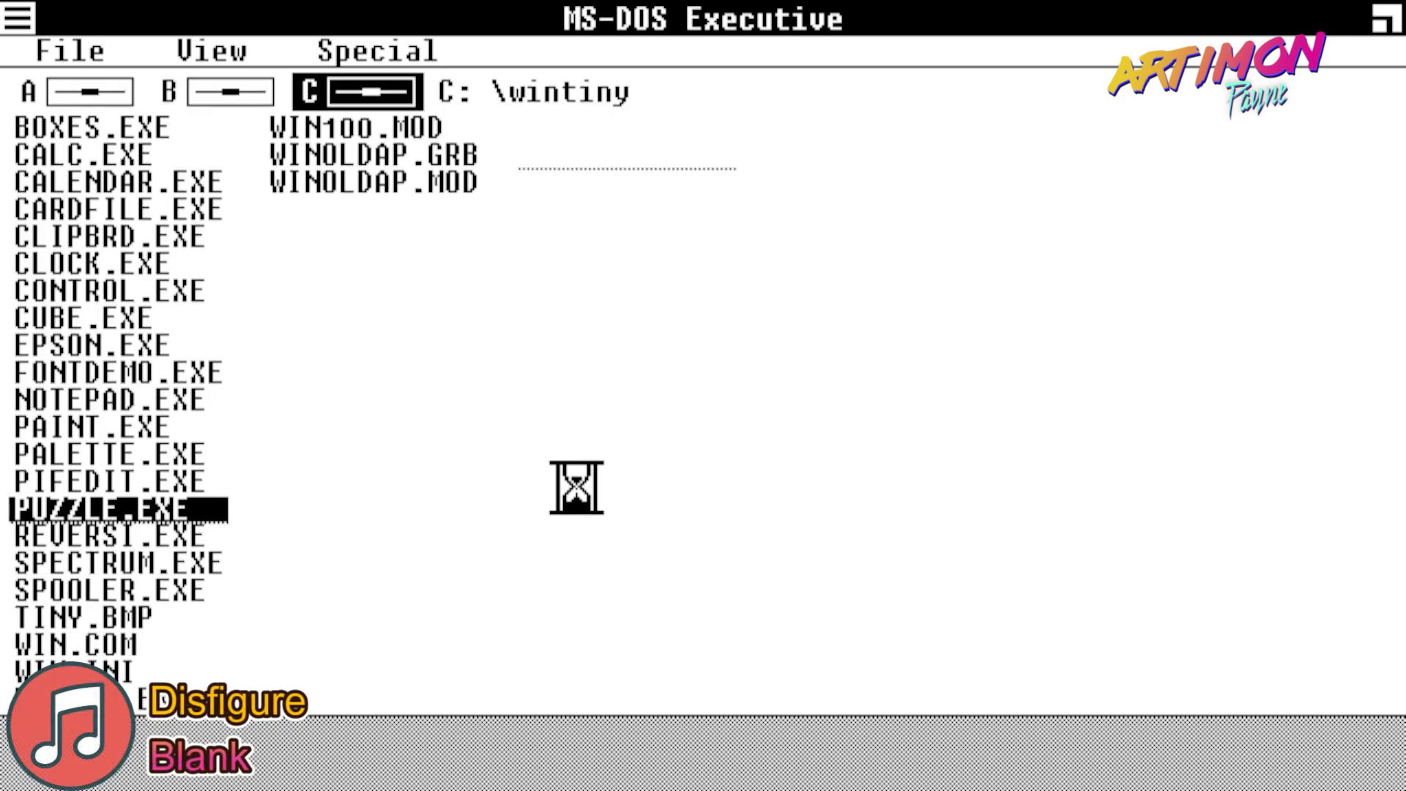
pyautogui.click(842, 509)
pyautogui.click(769, 505)
pyautogui.click(659, 476)
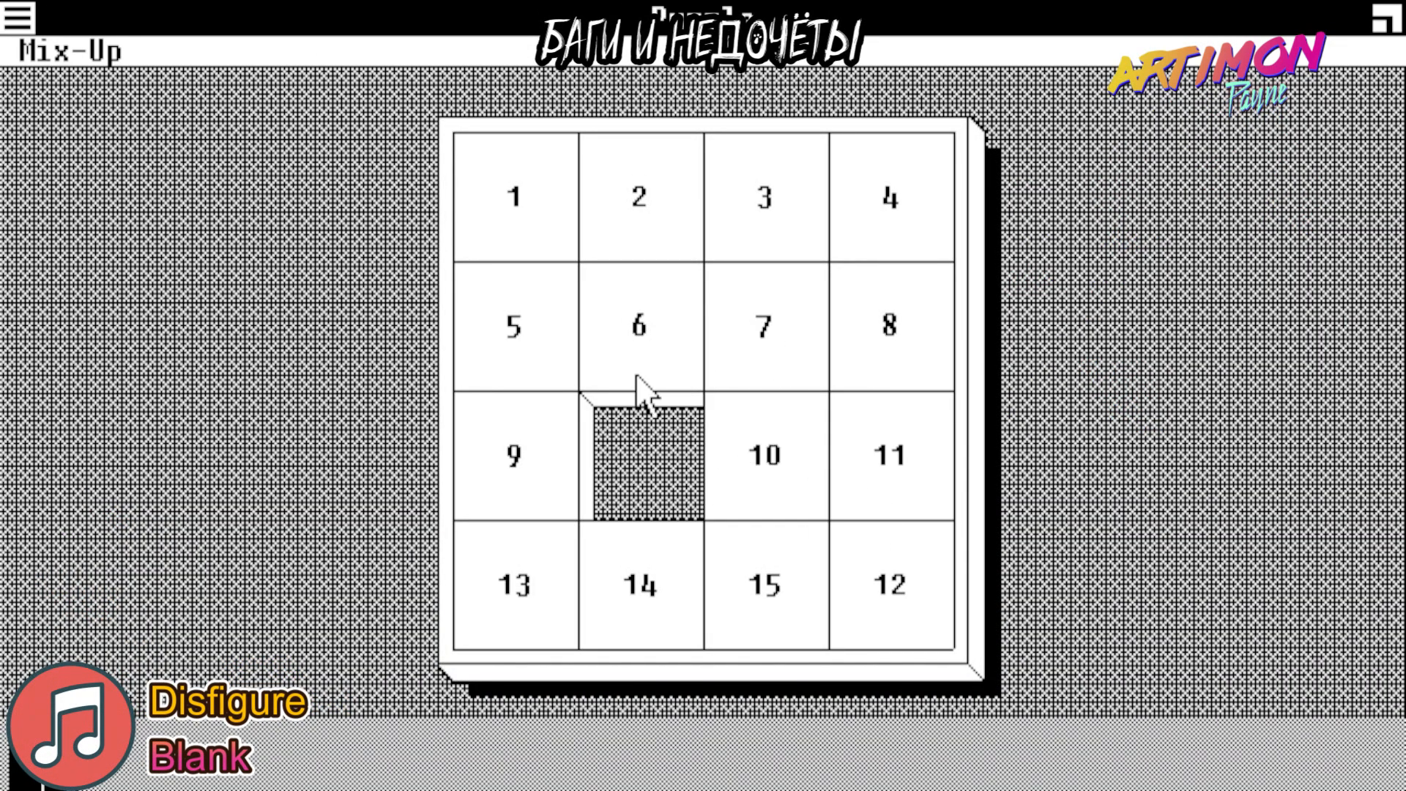
pyautogui.click(635, 375)
pyautogui.click(465, 352)
pyautogui.click(569, 213)
pyautogui.click(795, 213)
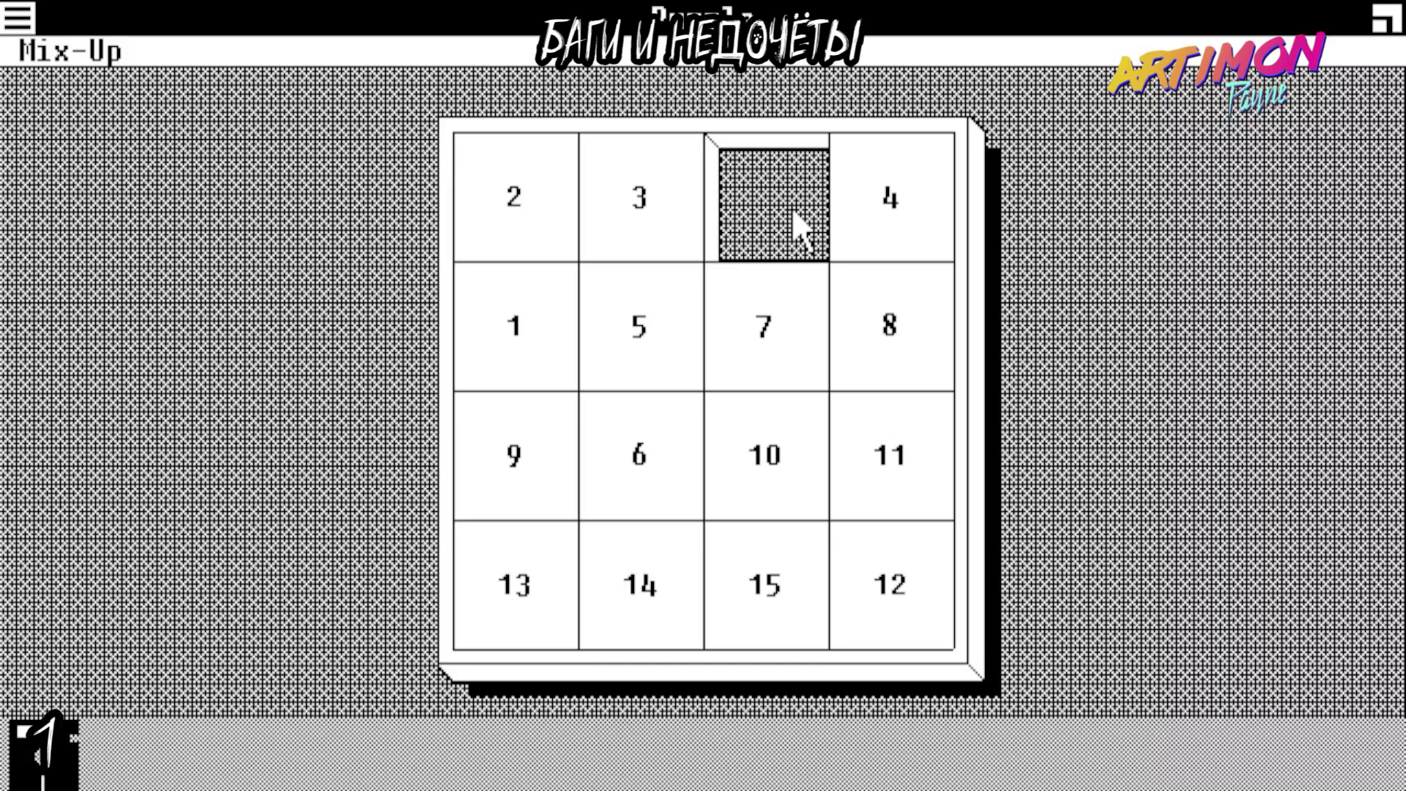
pyautogui.click(860, 209)
pyautogui.click(16, 16)
pyautogui.click(138, 180)
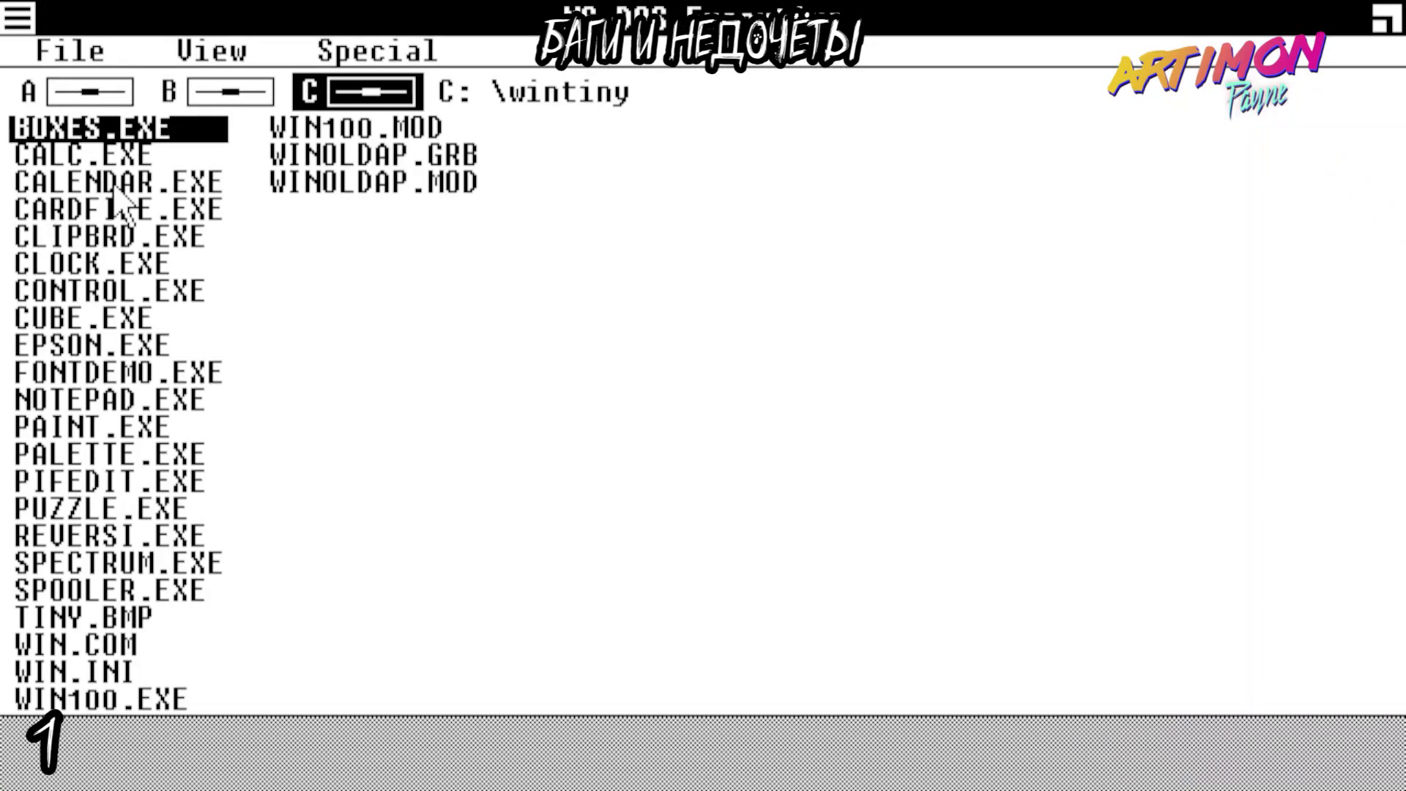
# - Run BOXES.EXE to view its patterned rectangles, and close it
pyautogui.doubleClick(40, 130)
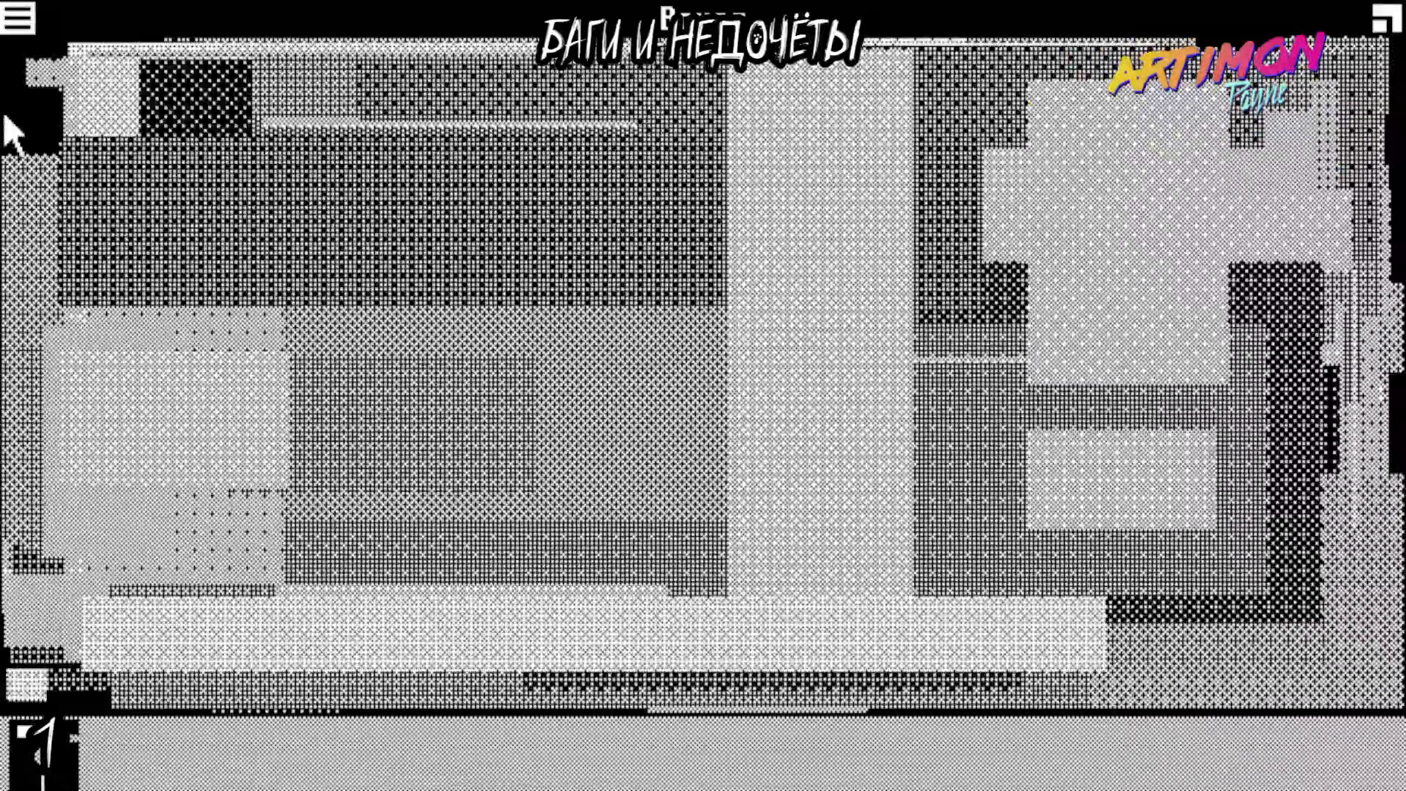
pyautogui.click(18, 18)
pyautogui.click(118, 170)
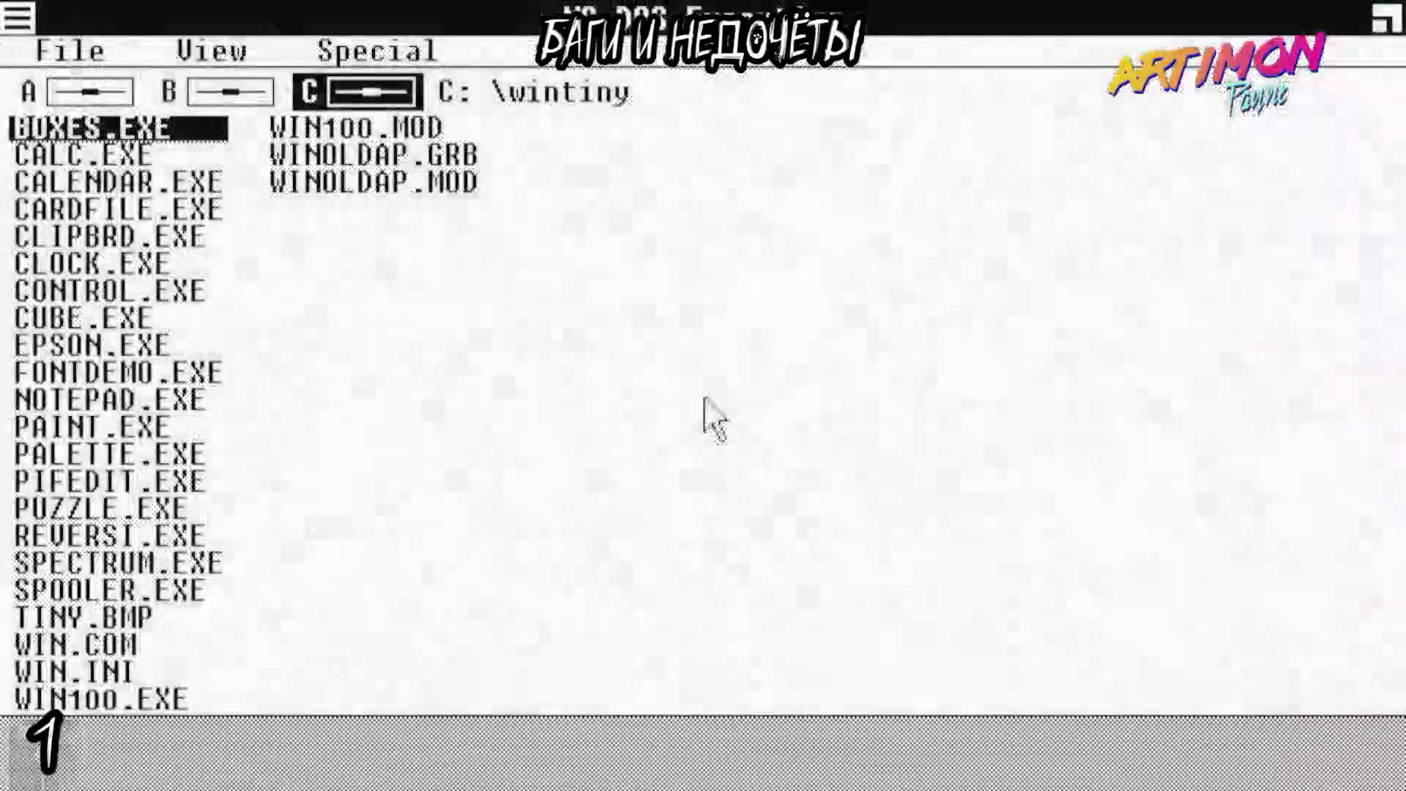
# - Browse from the wintiny directory to C:\WINDOWS\TEST
pyautogui.click(498, 91)
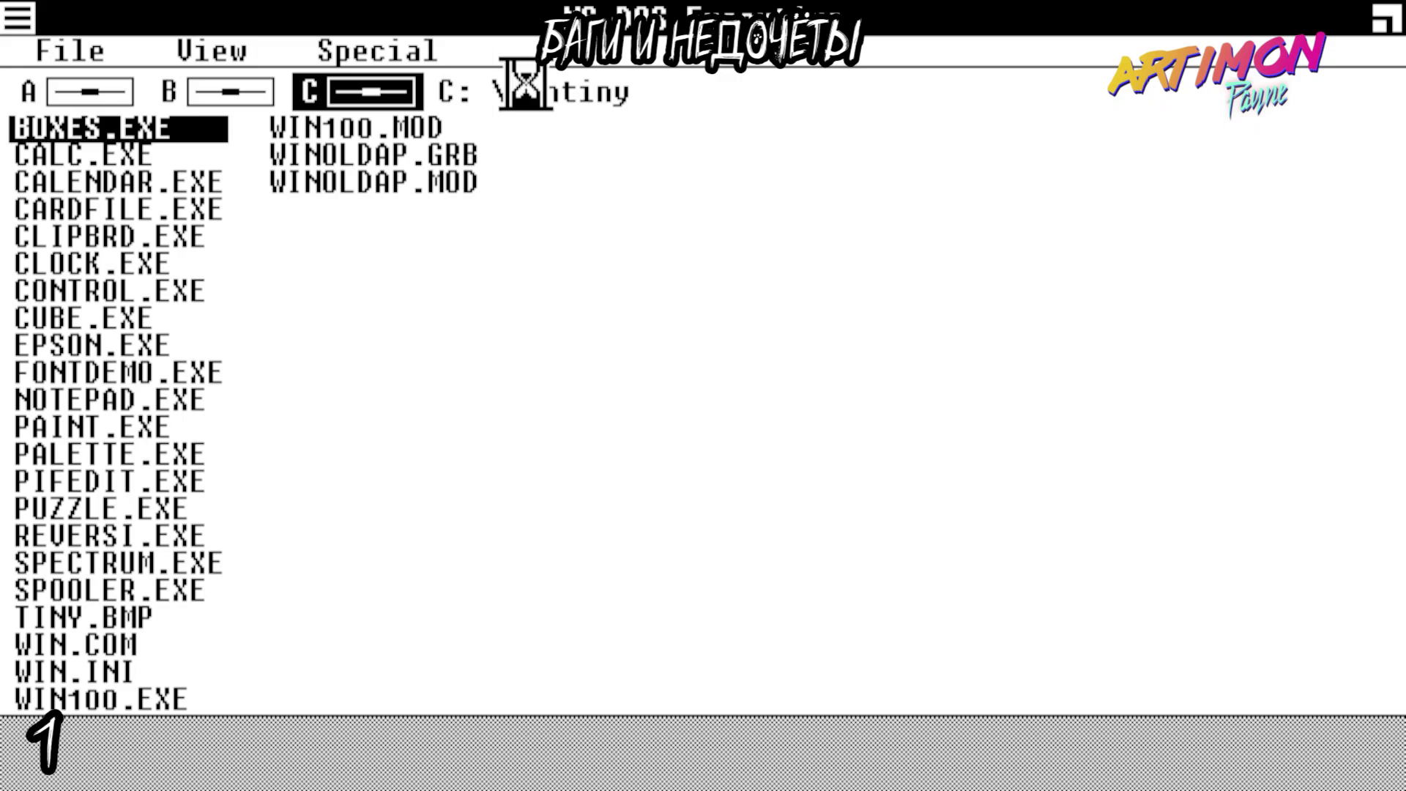
pyautogui.doubleClick(102, 167)
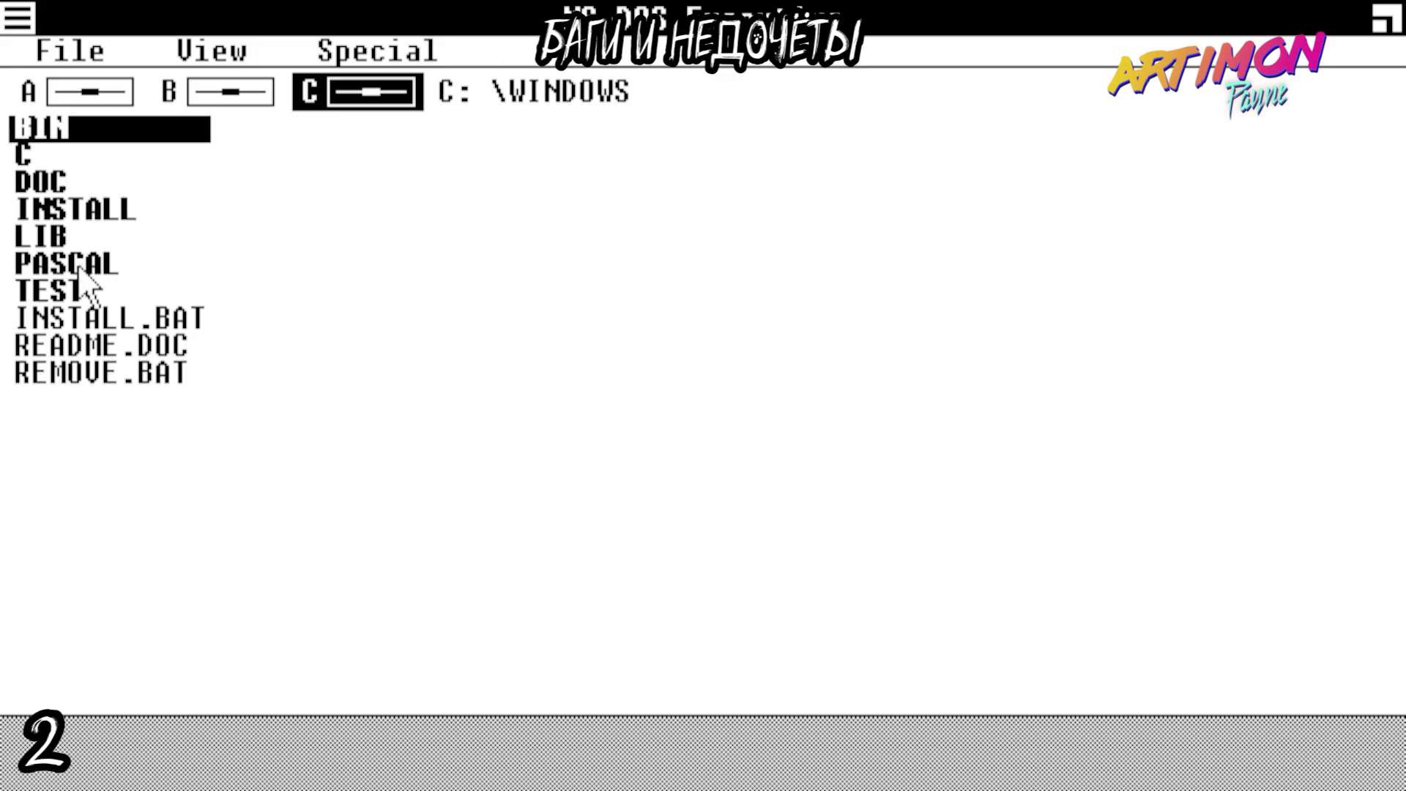
pyautogui.doubleClick(92, 287)
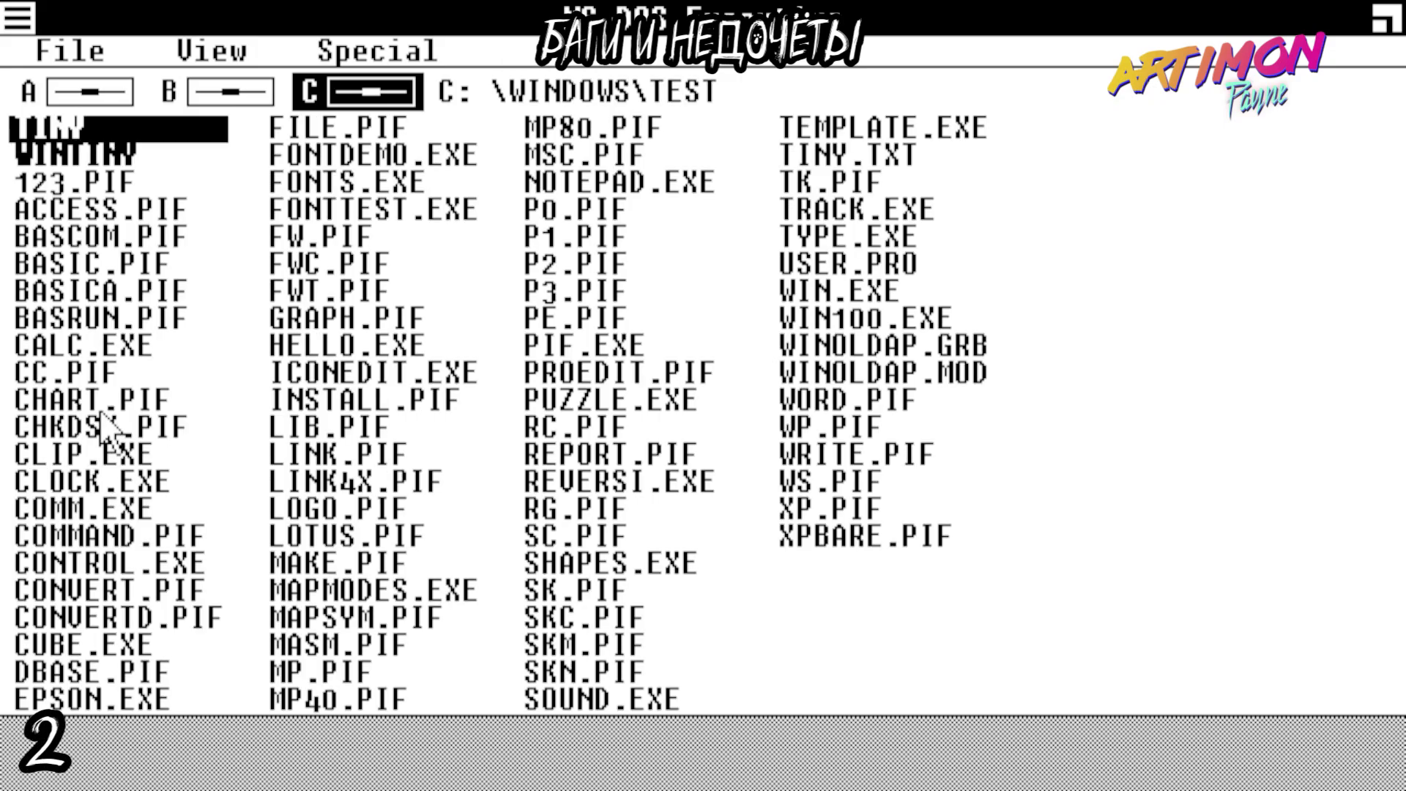
# - Try to launch CALC.EXE, PUZZLE.EXE and NOTEPAD.EXE from the C:\WINDOWS\TEST directory
pyautogui.doubleClick(110, 345)
pyautogui.click(696, 467)
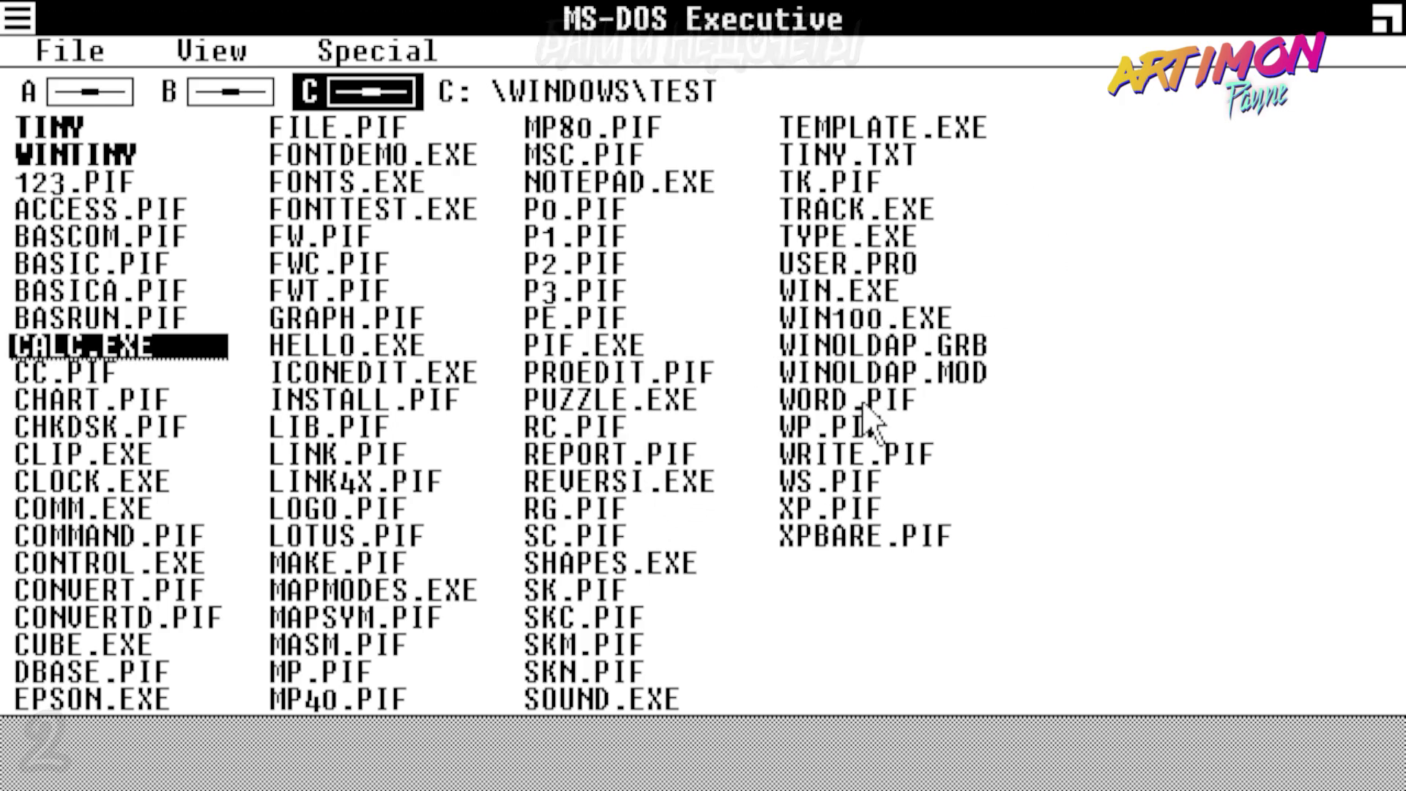
pyautogui.doubleClick(608, 400)
pyautogui.click(721, 470)
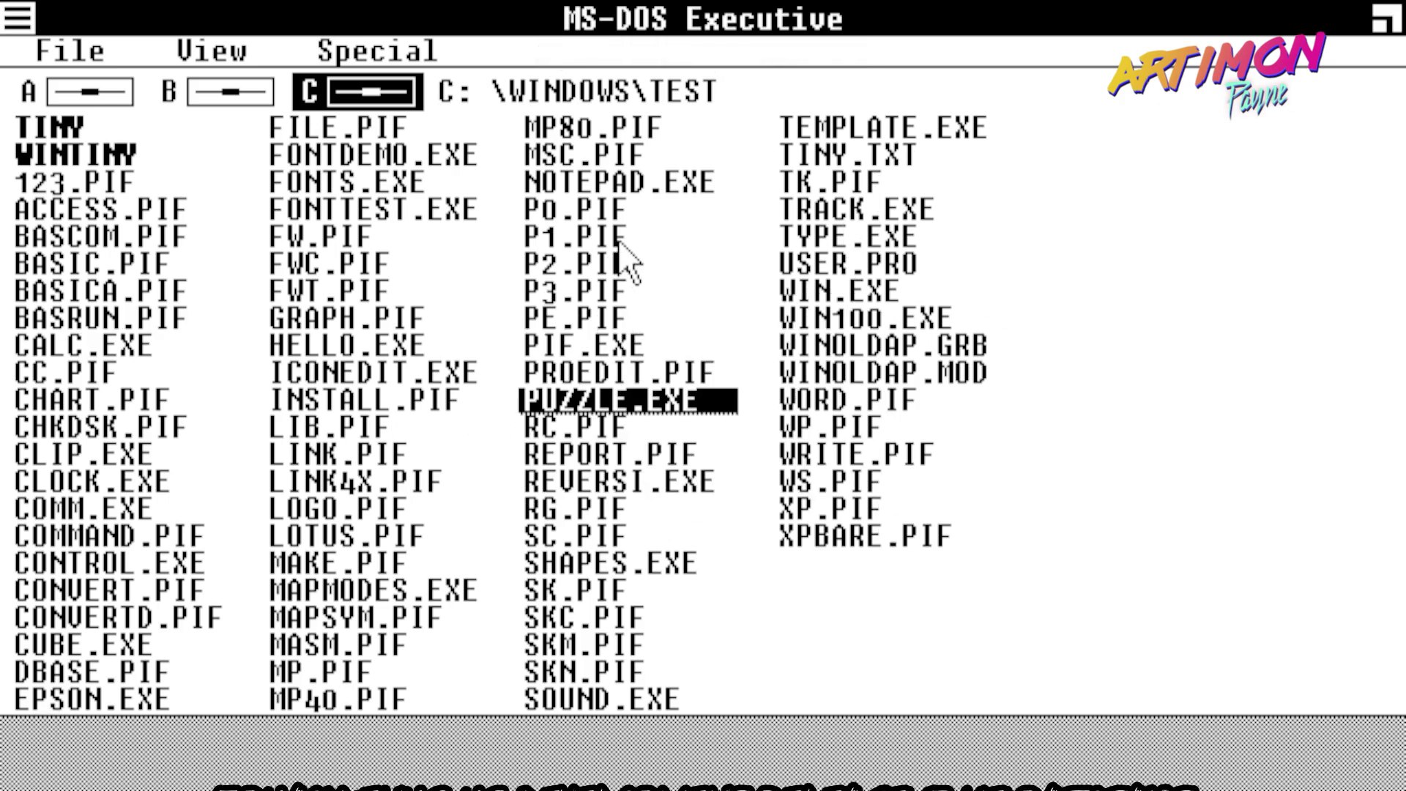
pyautogui.click(608, 184)
pyautogui.doubleClick(608, 190)
pyautogui.click(705, 463)
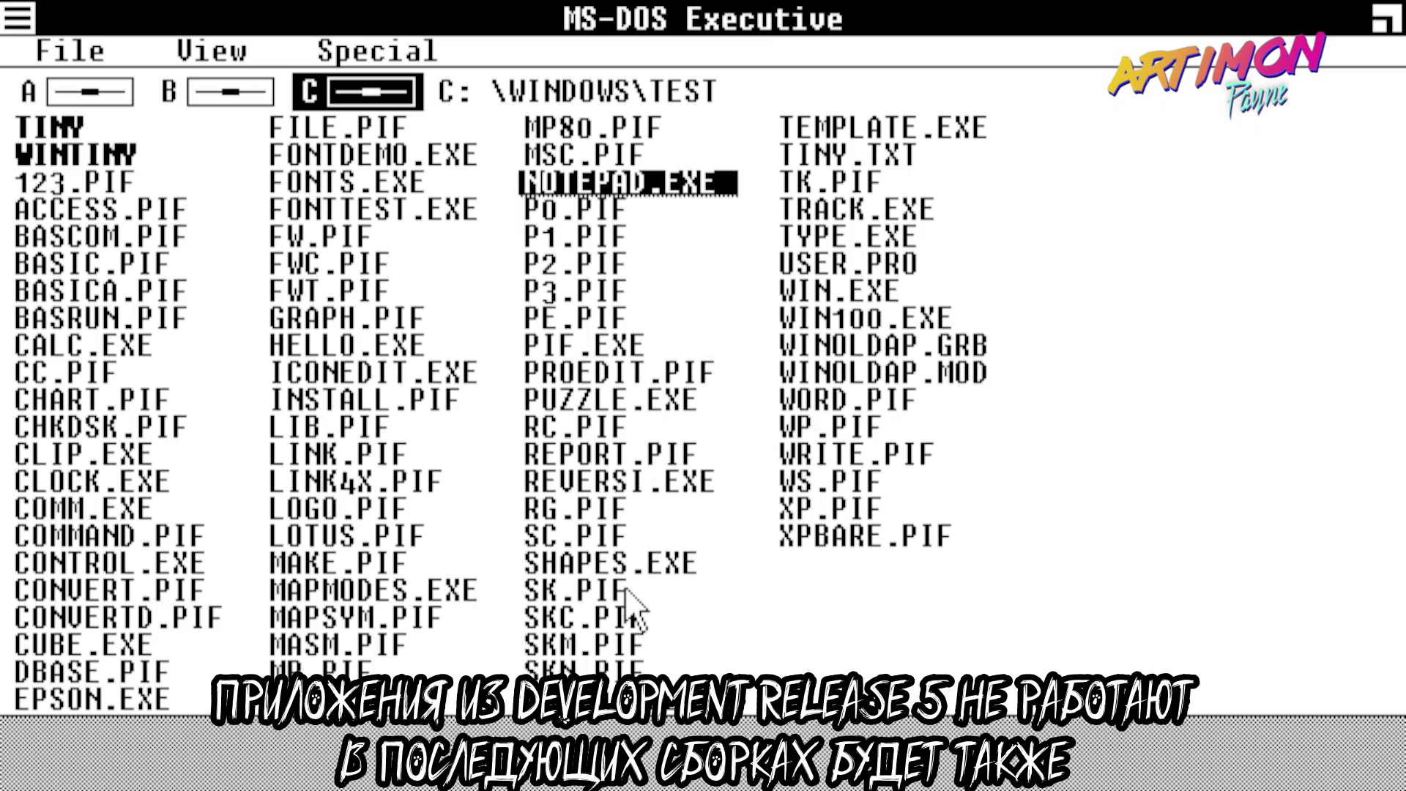
# - Try to launch SHAPES.EXE, REVERSI.EXE and CLOCK.EXE from the C:\WINDOWS\TEST directory
pyautogui.click(630, 591)
pyautogui.click(652, 564)
pyautogui.click(714, 456)
pyautogui.doubleClick(631, 482)
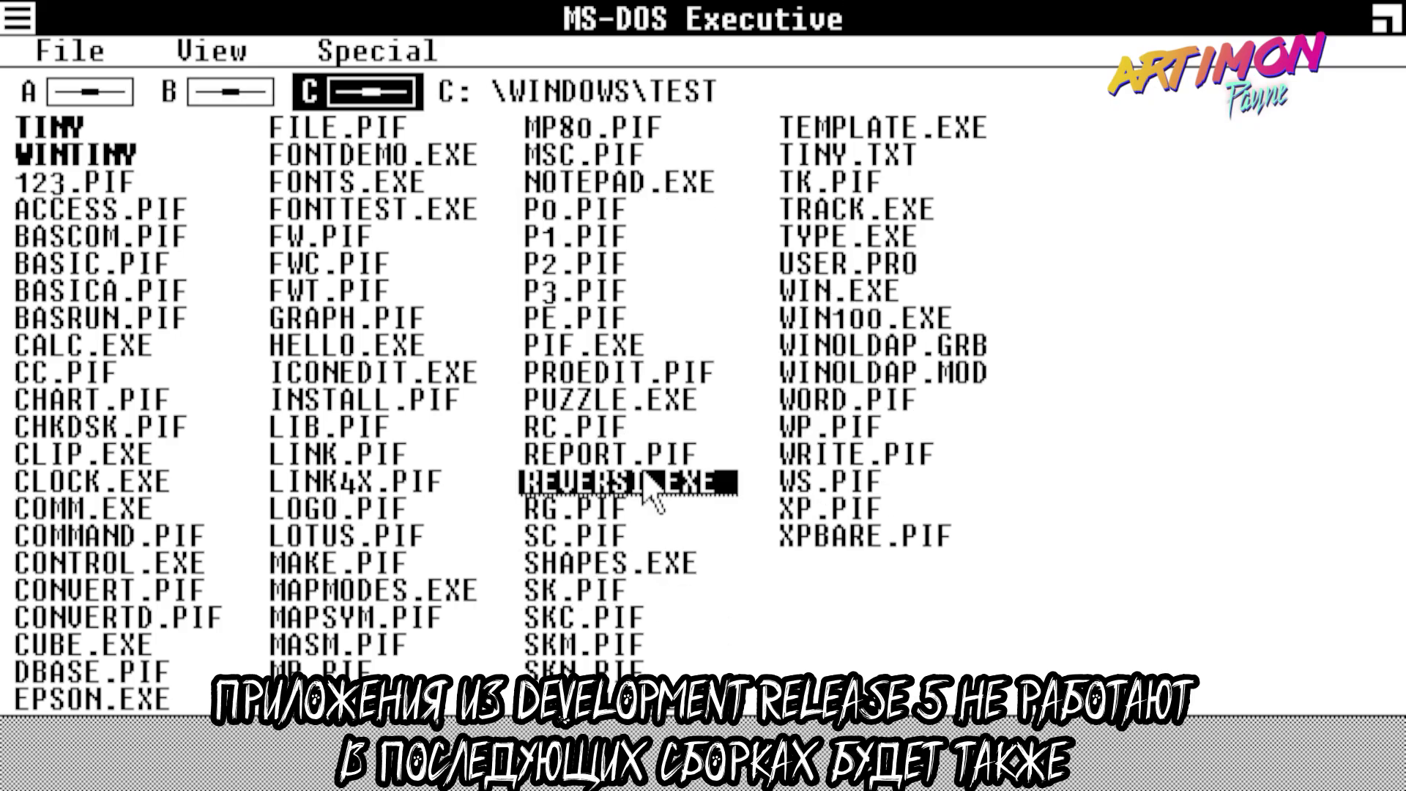
pyautogui.click(722, 469)
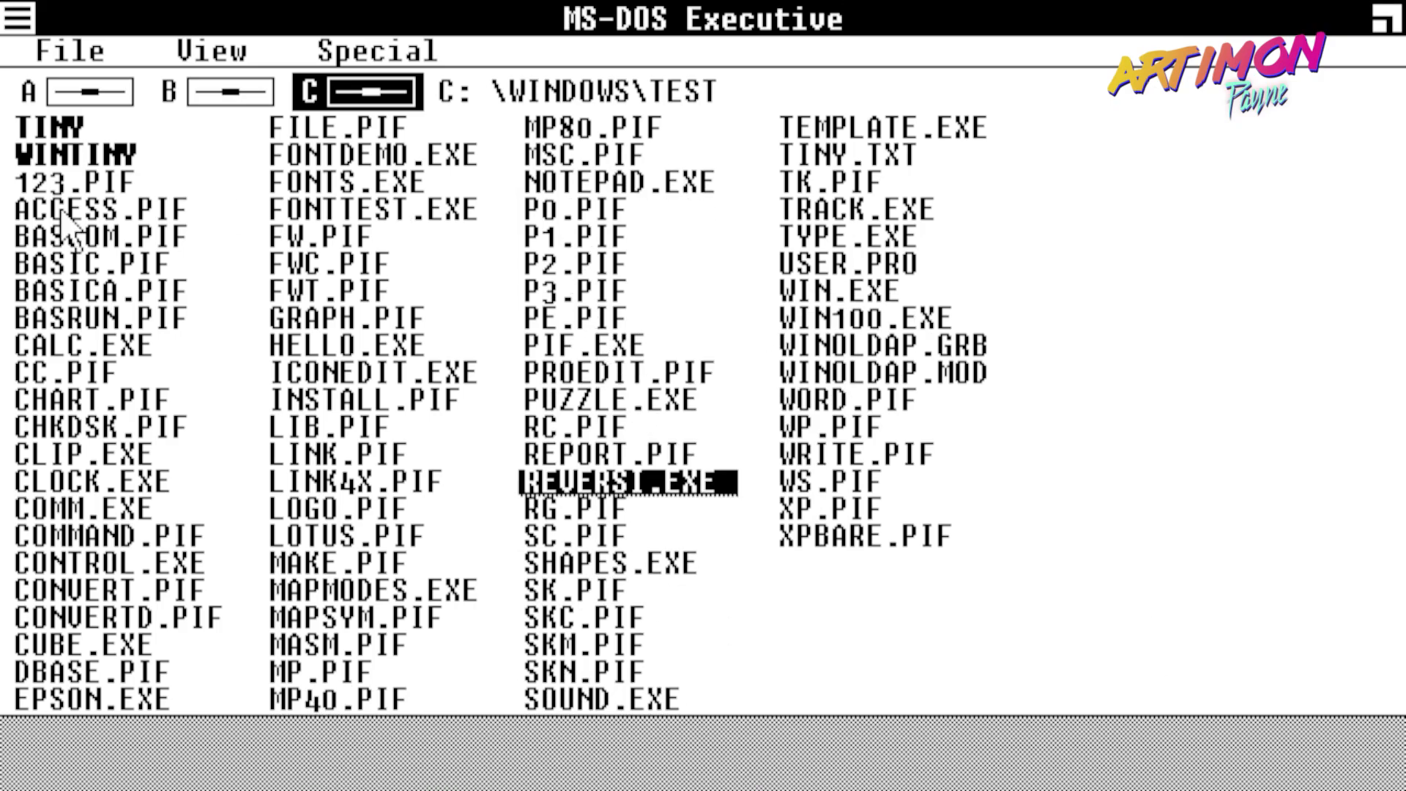
pyautogui.doubleClick(129, 481)
pyautogui.click(714, 468)
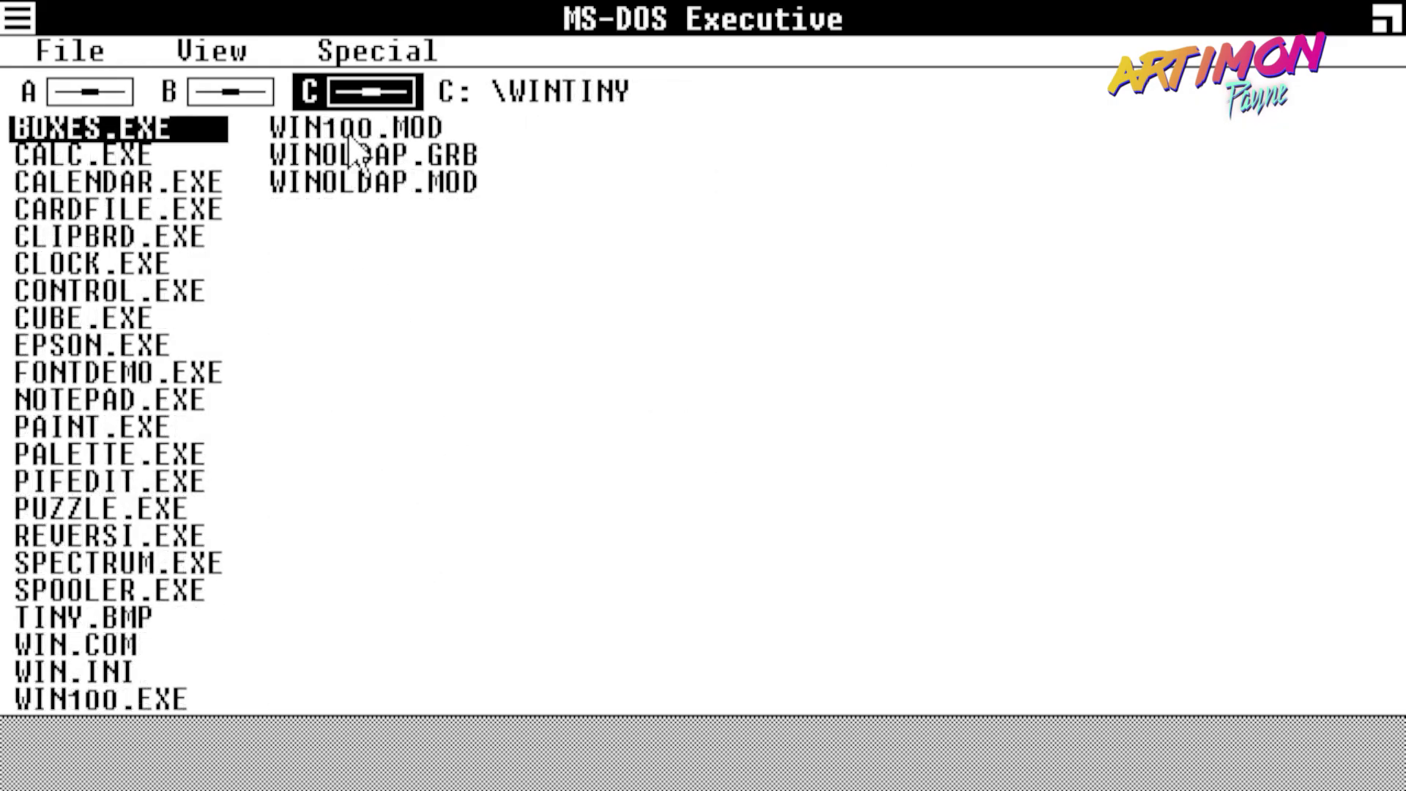
# - Launch CLOCK.EXE from the WINTINY directory, view its version information, and close it to restore the MS-DOS Executive
pyautogui.doubleClick(91, 271)
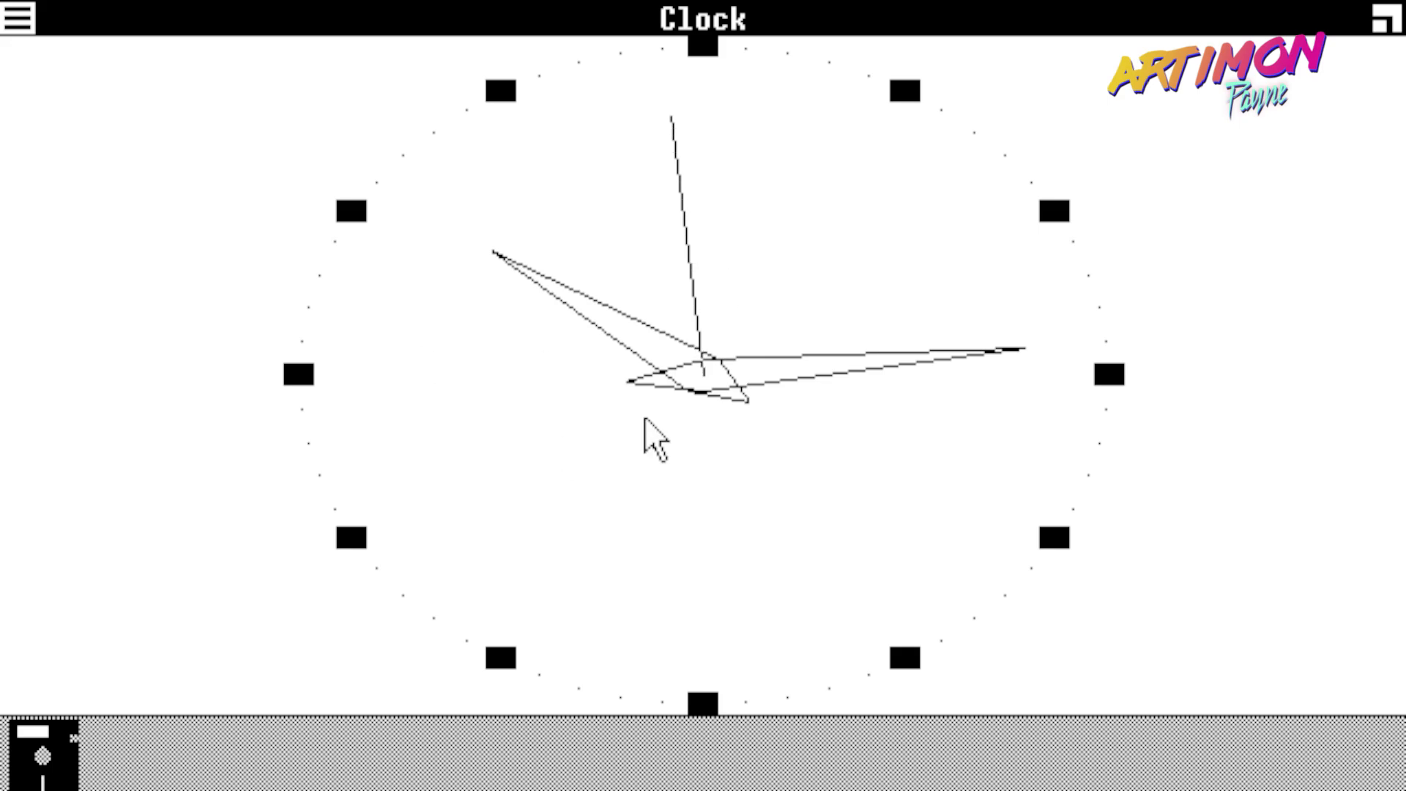
pyautogui.click(22, 29)
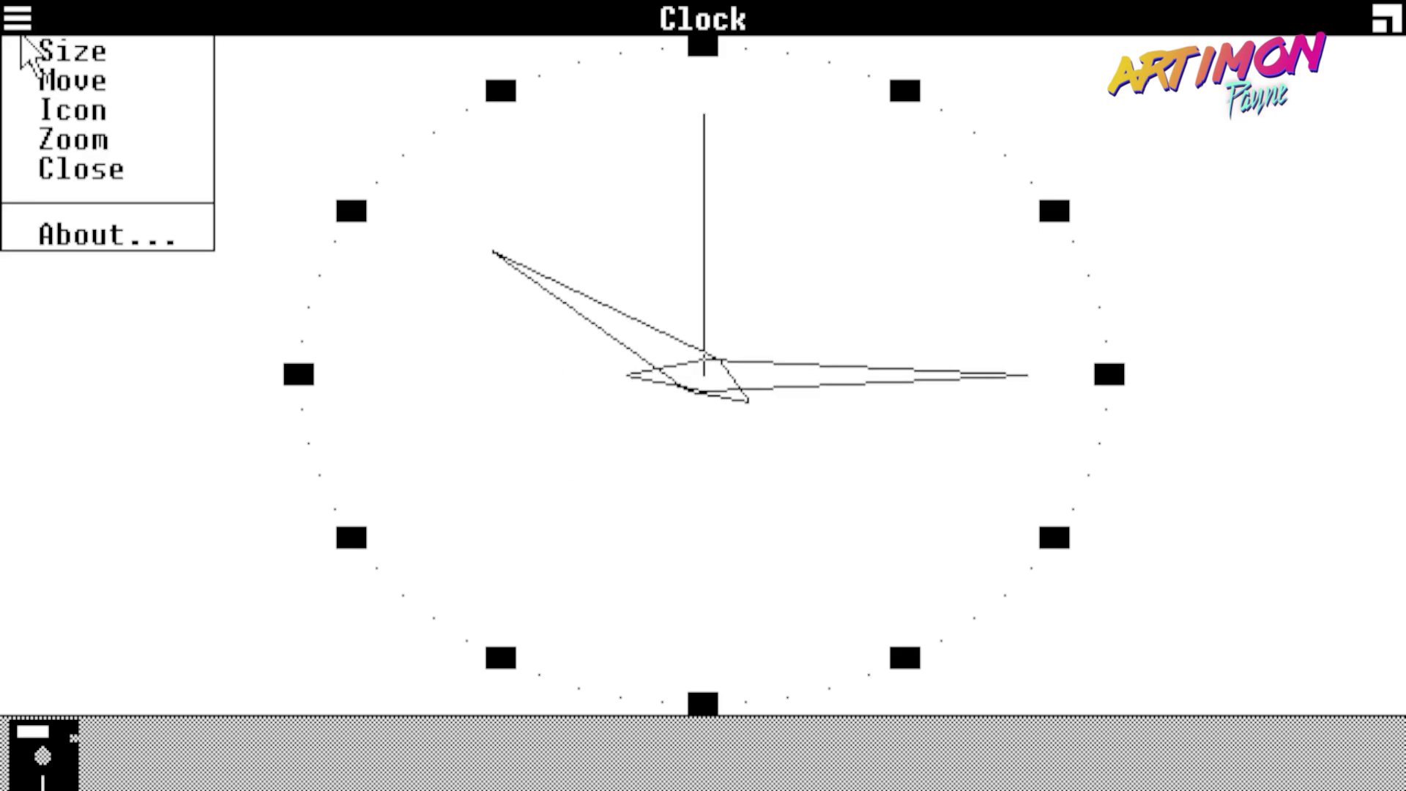
pyautogui.click(94, 246)
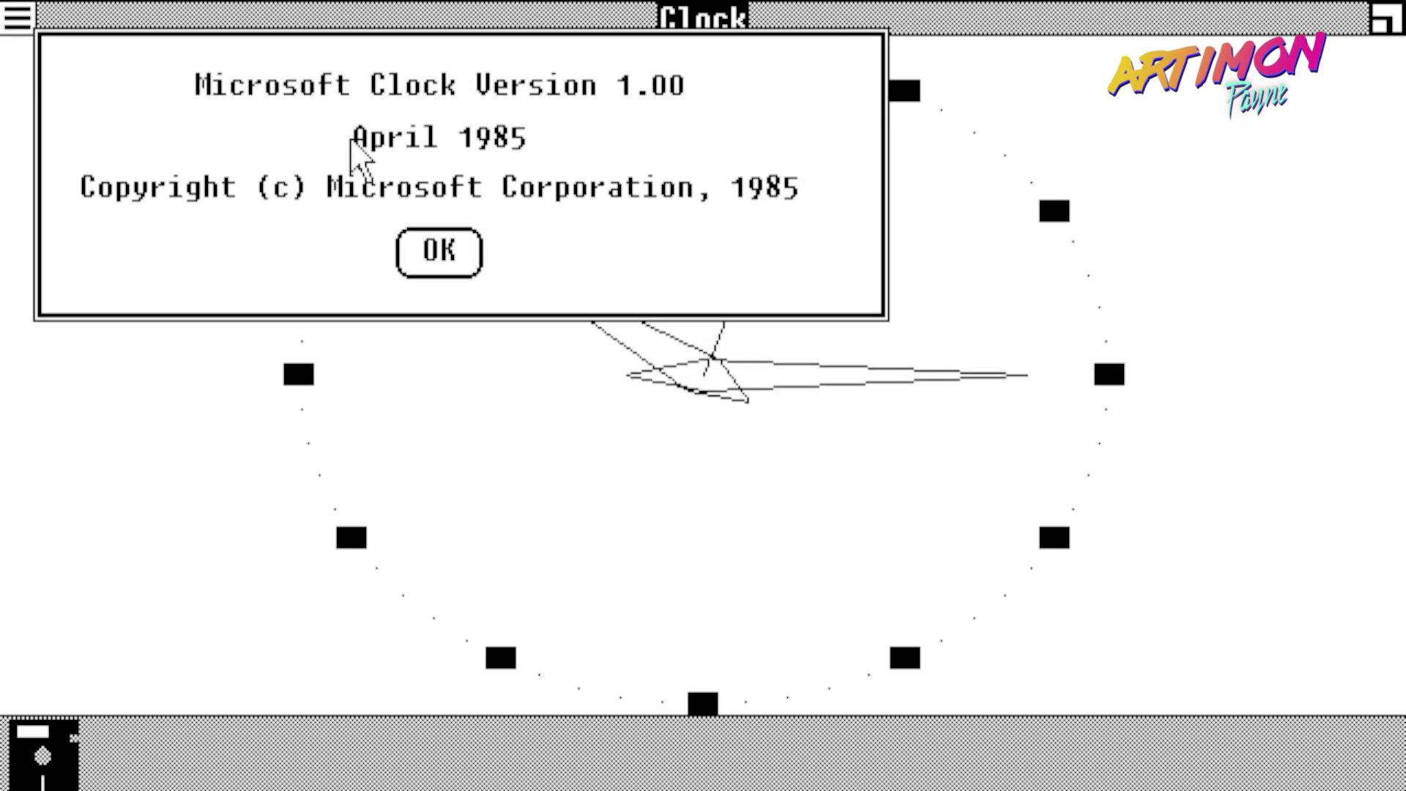
pyautogui.click(419, 255)
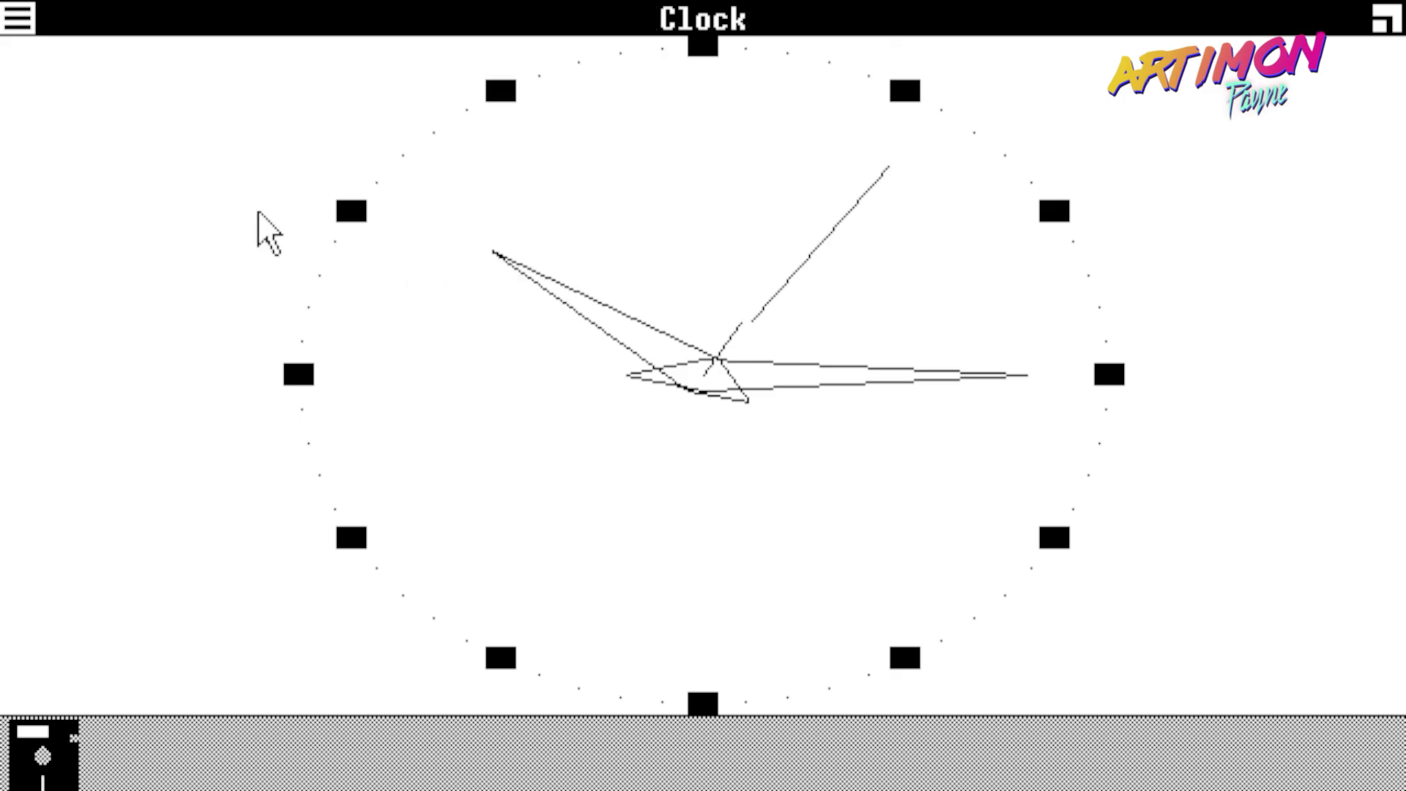
pyautogui.click(16, 32)
pyautogui.click(44, 173)
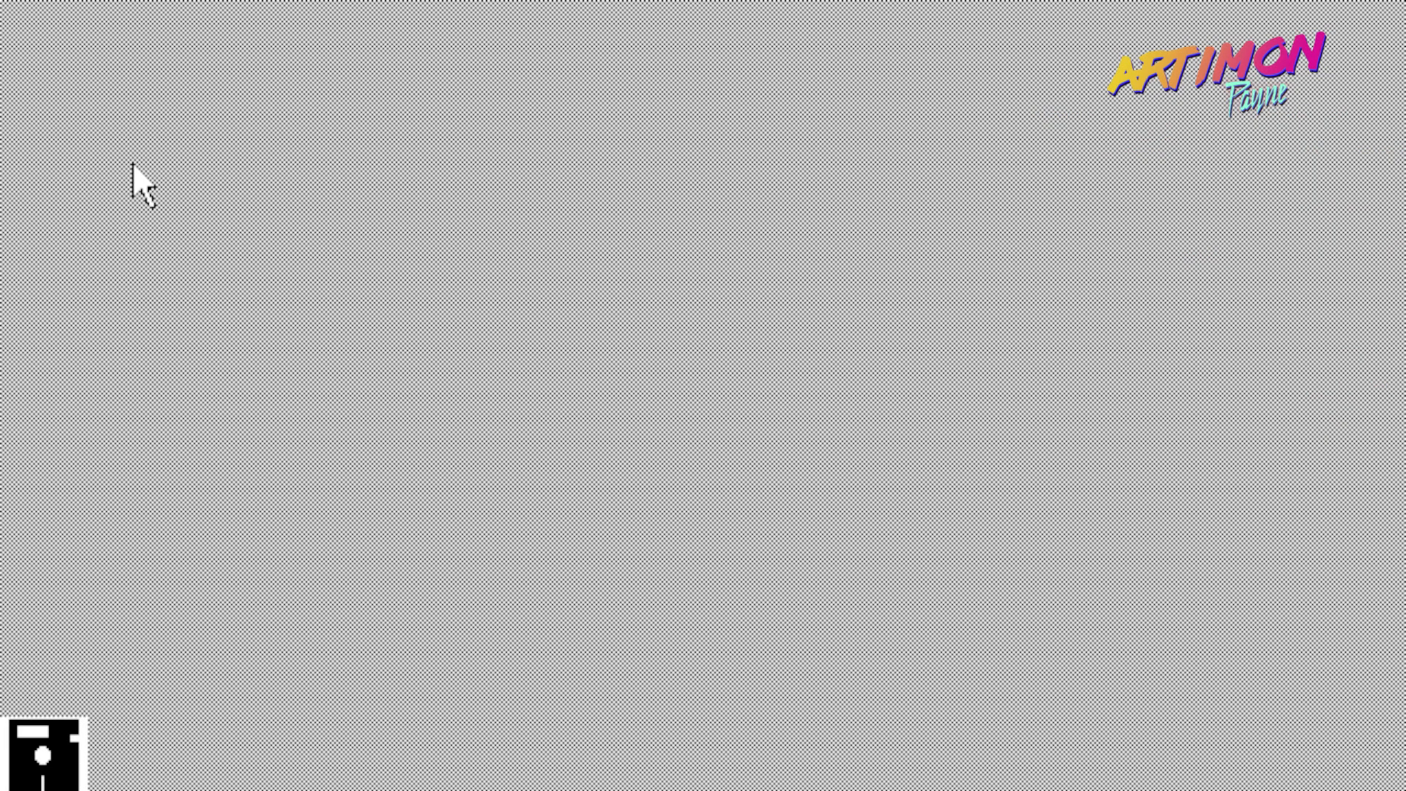
pyautogui.doubleClick(41, 754)
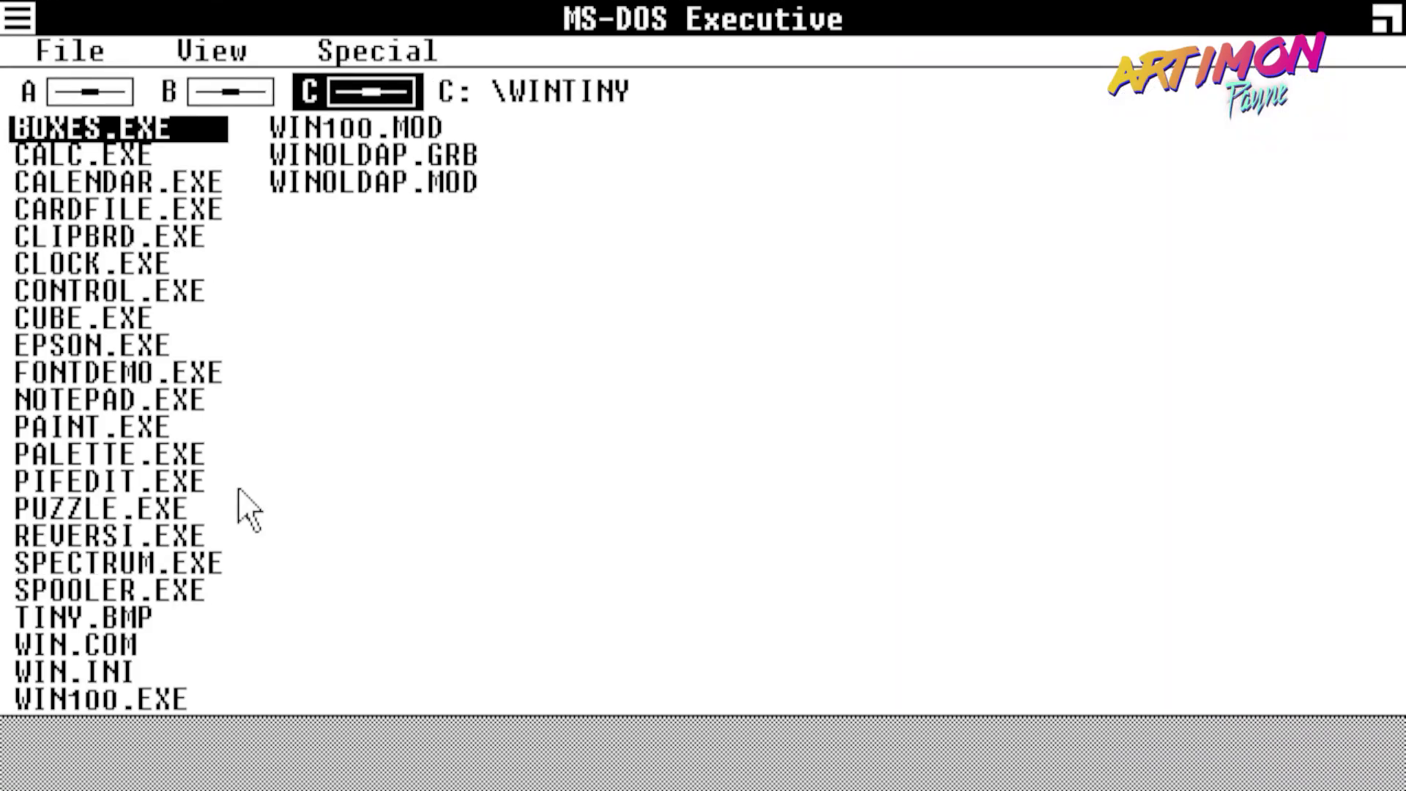
# - Run CUBE.EXE, switch its style to white lines on black, and close it to restore the MS-DOS Executive
pyautogui.doubleClick(82, 320)
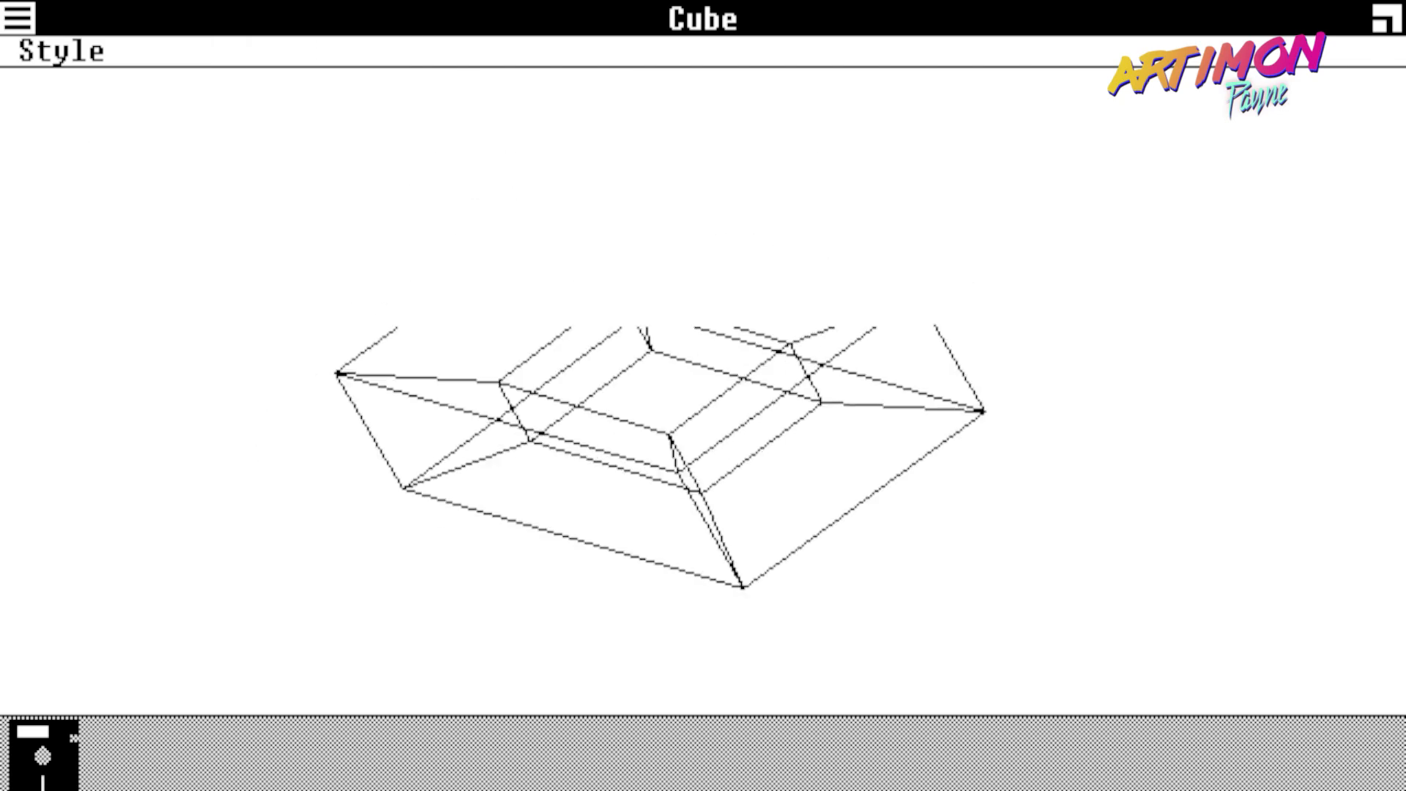
pyautogui.moveTo(61, 51); pyautogui.dragTo(106, 132)
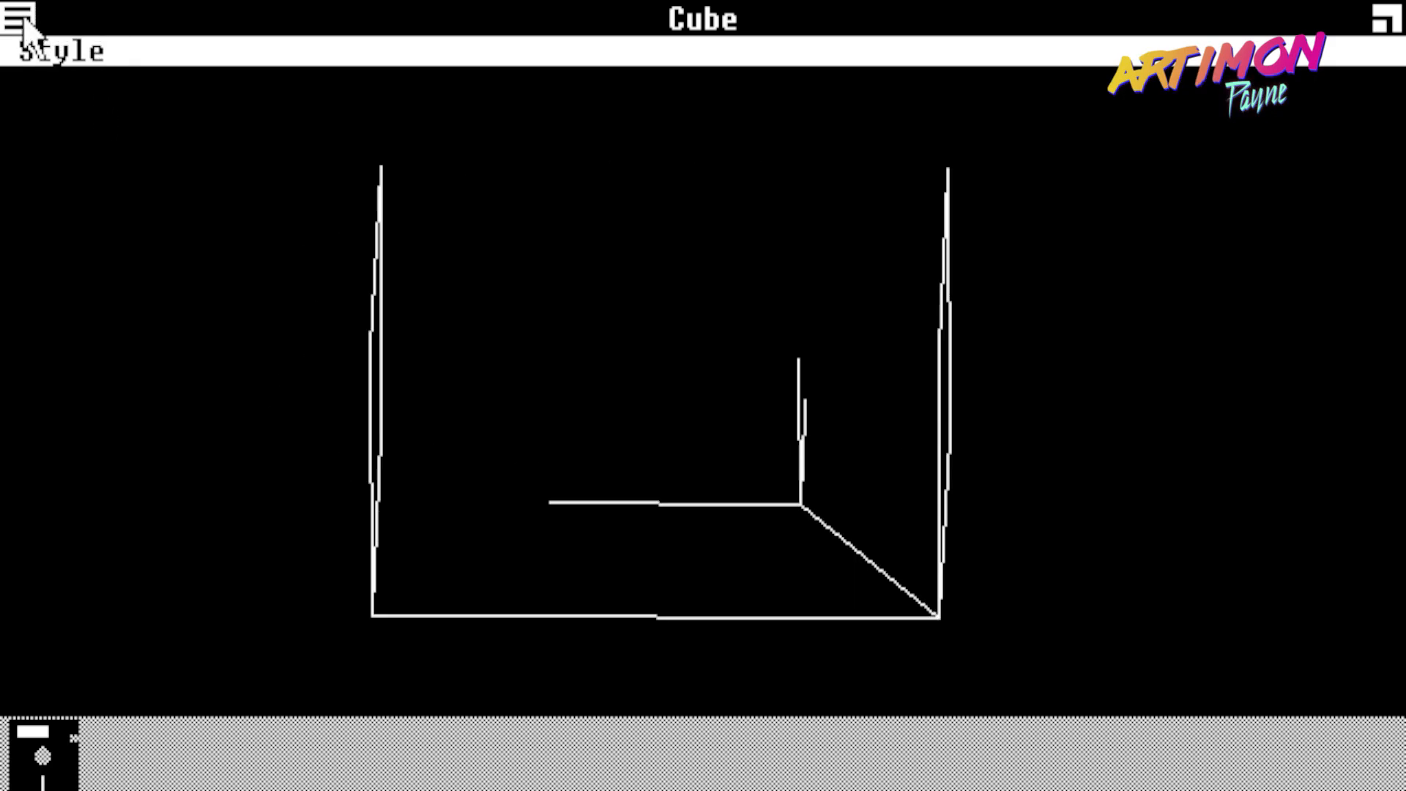
pyautogui.moveTo(23, 22); pyautogui.dragTo(63, 166)
pyautogui.doubleClick(43, 754)
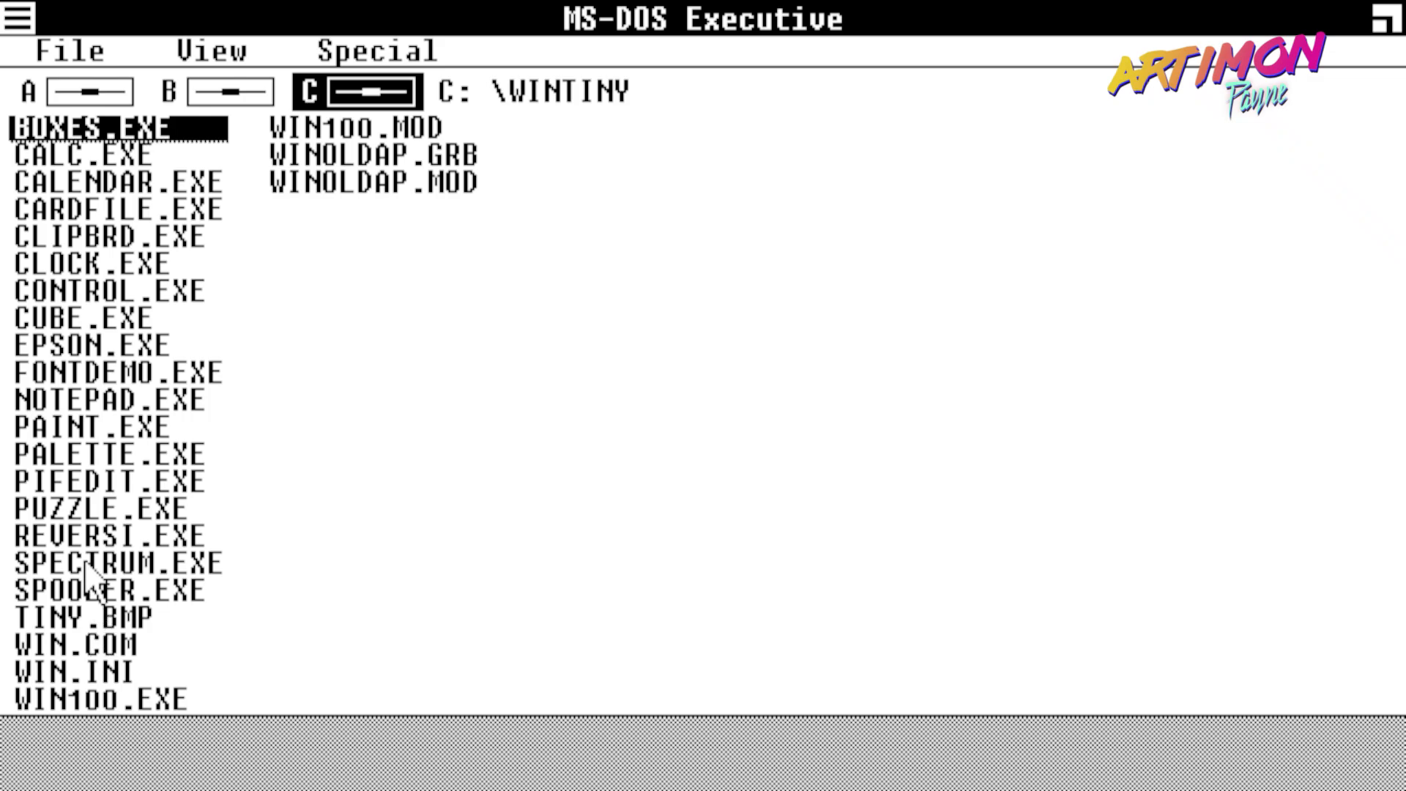
# - Run SPECTRUM.EXE to view its banded patterns, and close it
pyautogui.doubleClick(85, 564)
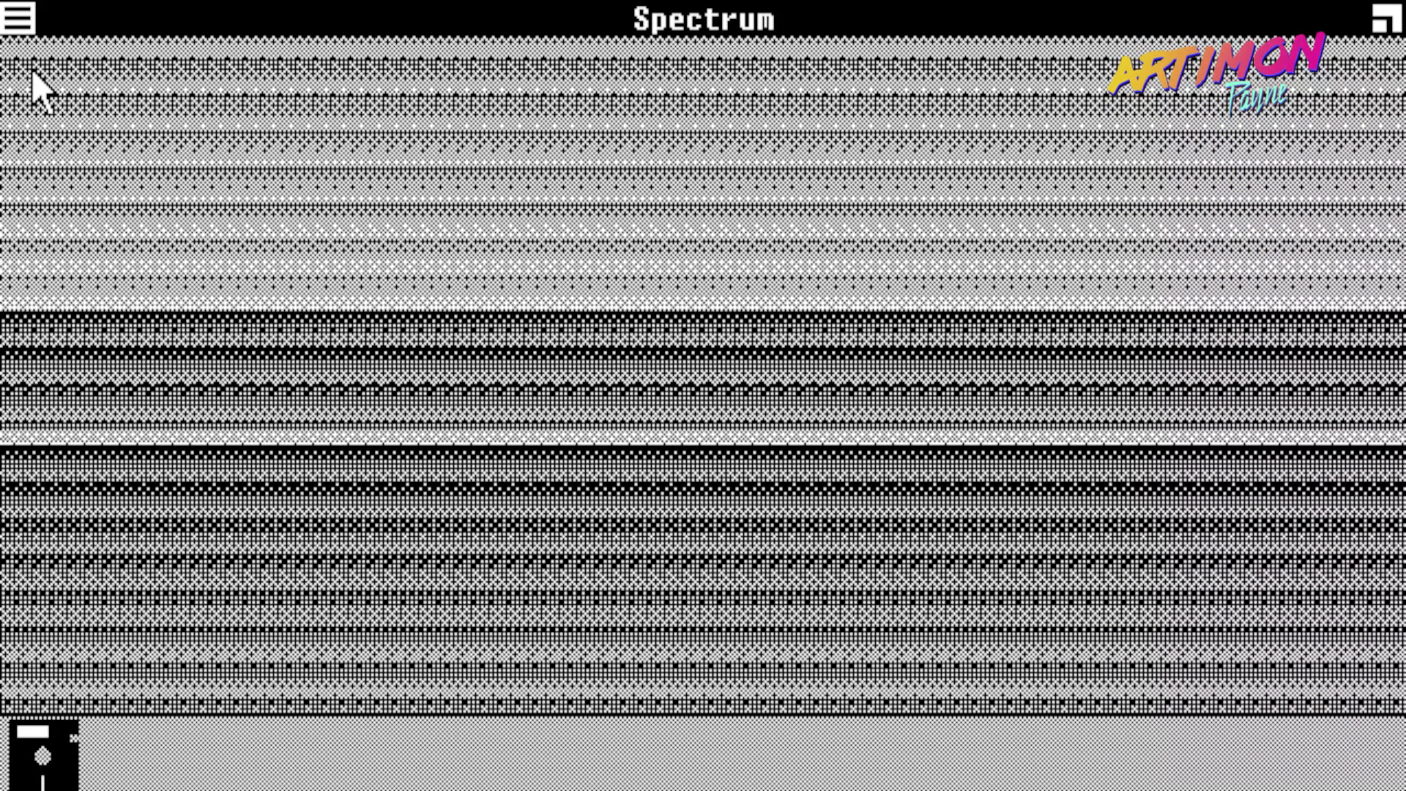
pyautogui.click(18, 18)
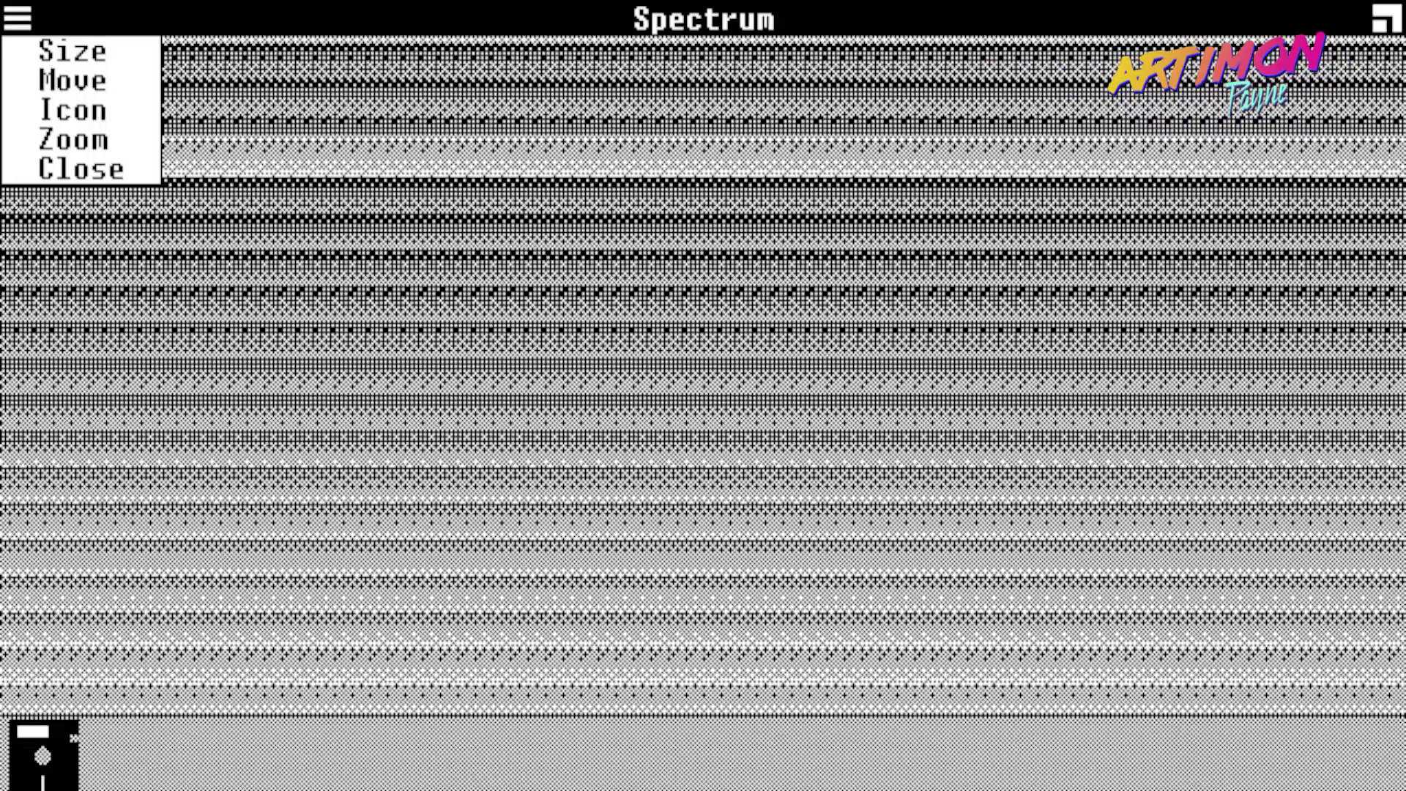
pyautogui.click(86, 171)
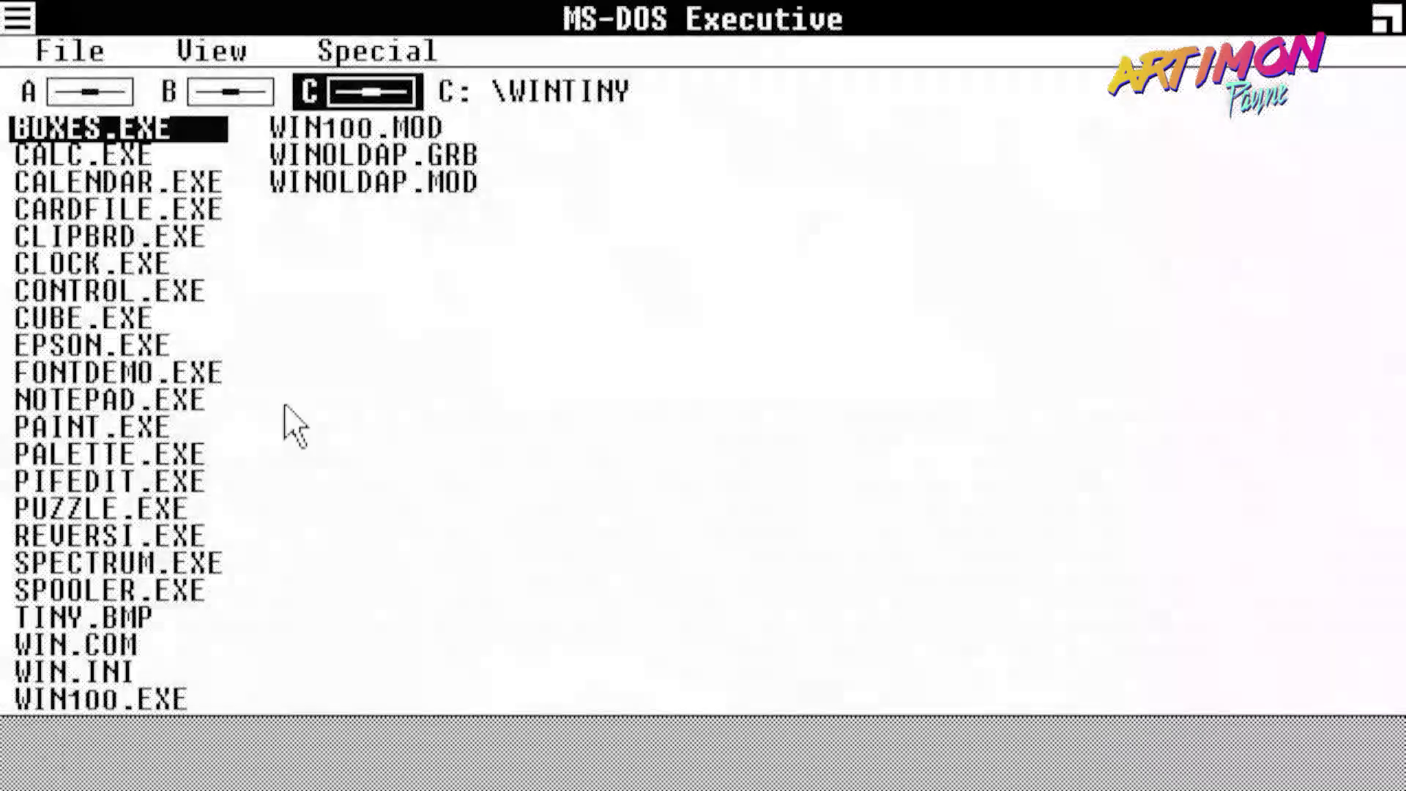
# - Write "Tiny Bunny" in a new Notepad document, save it as tinybunny.txt, and close Notepad
pyautogui.click(147, 375)
pyautogui.doubleClick(168, 399)
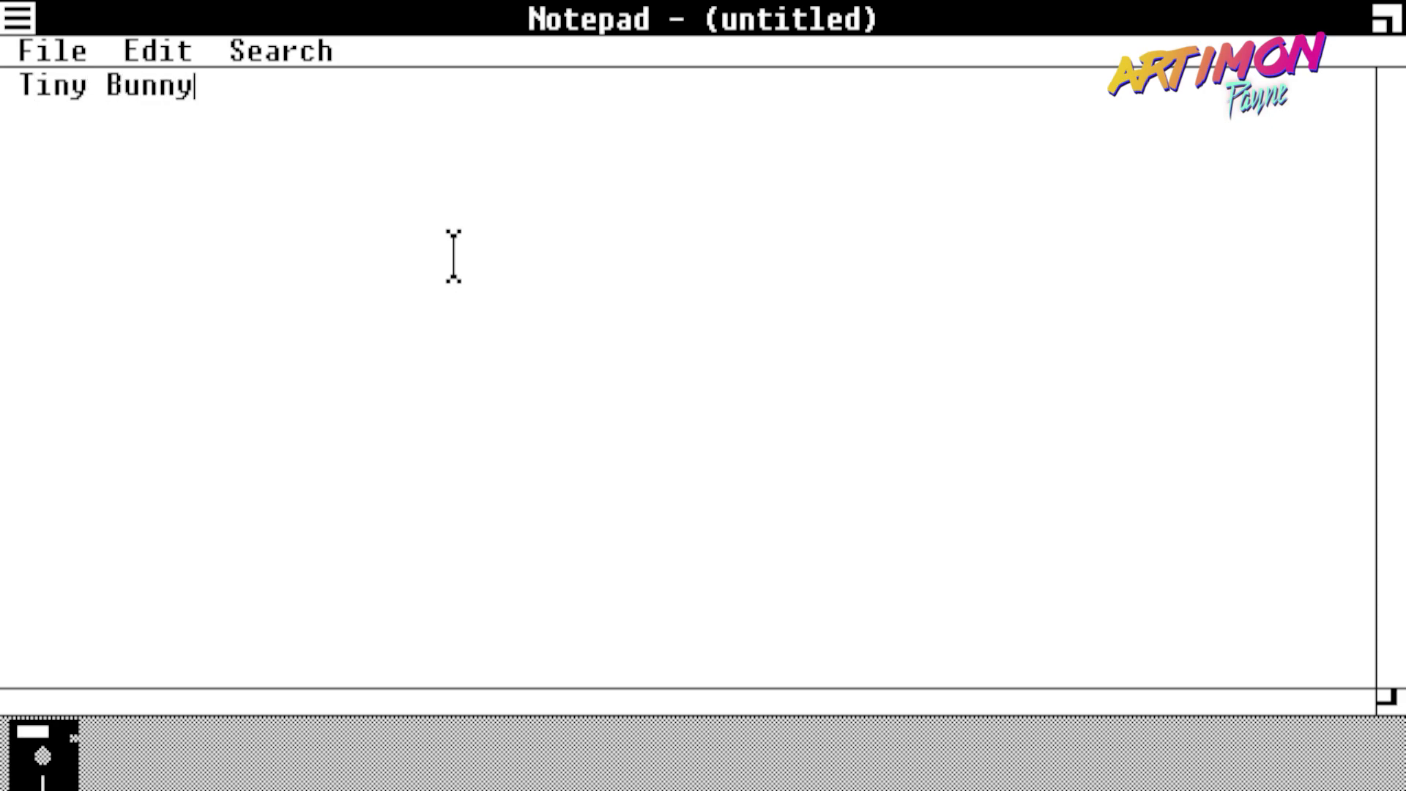
pyautogui.click(52, 51)
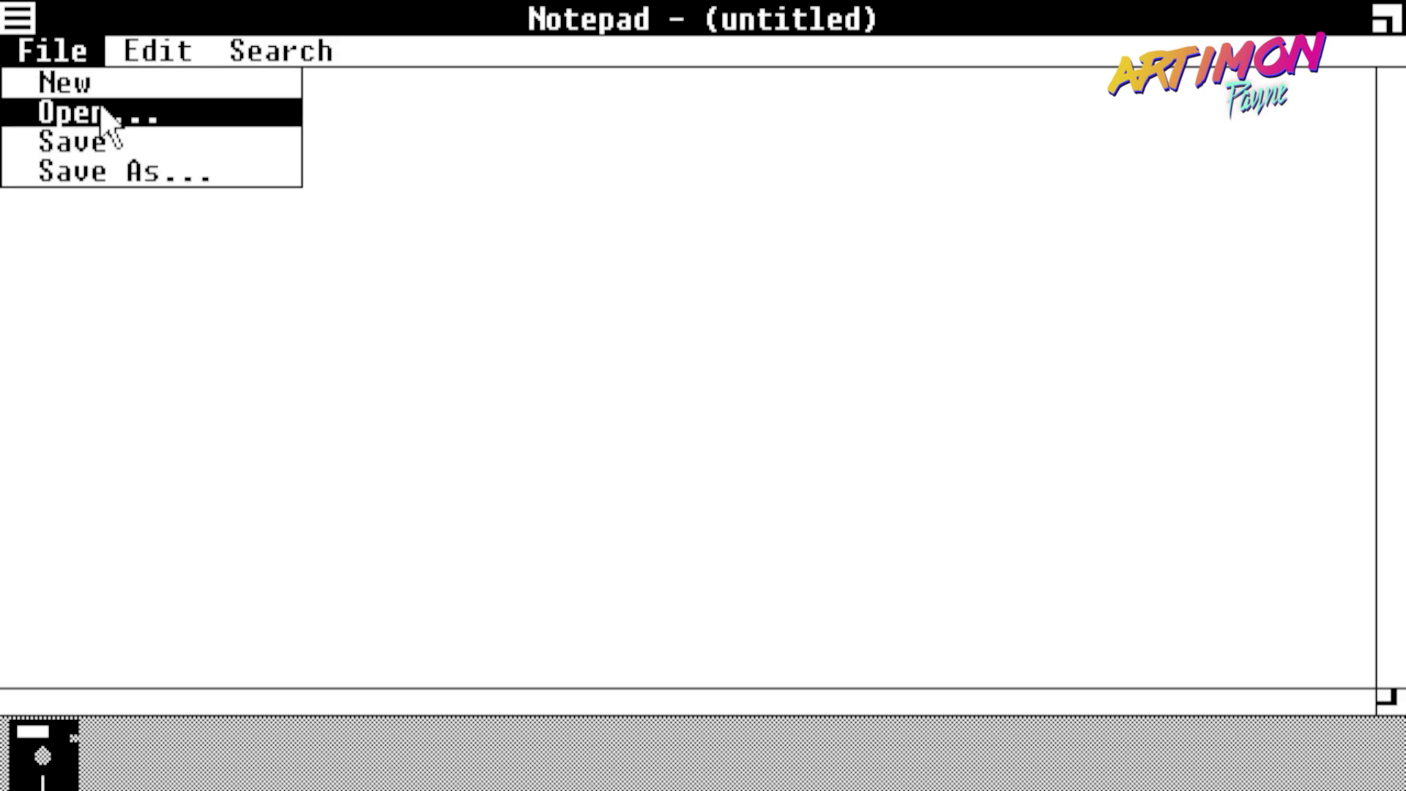
pyautogui.click(166, 171)
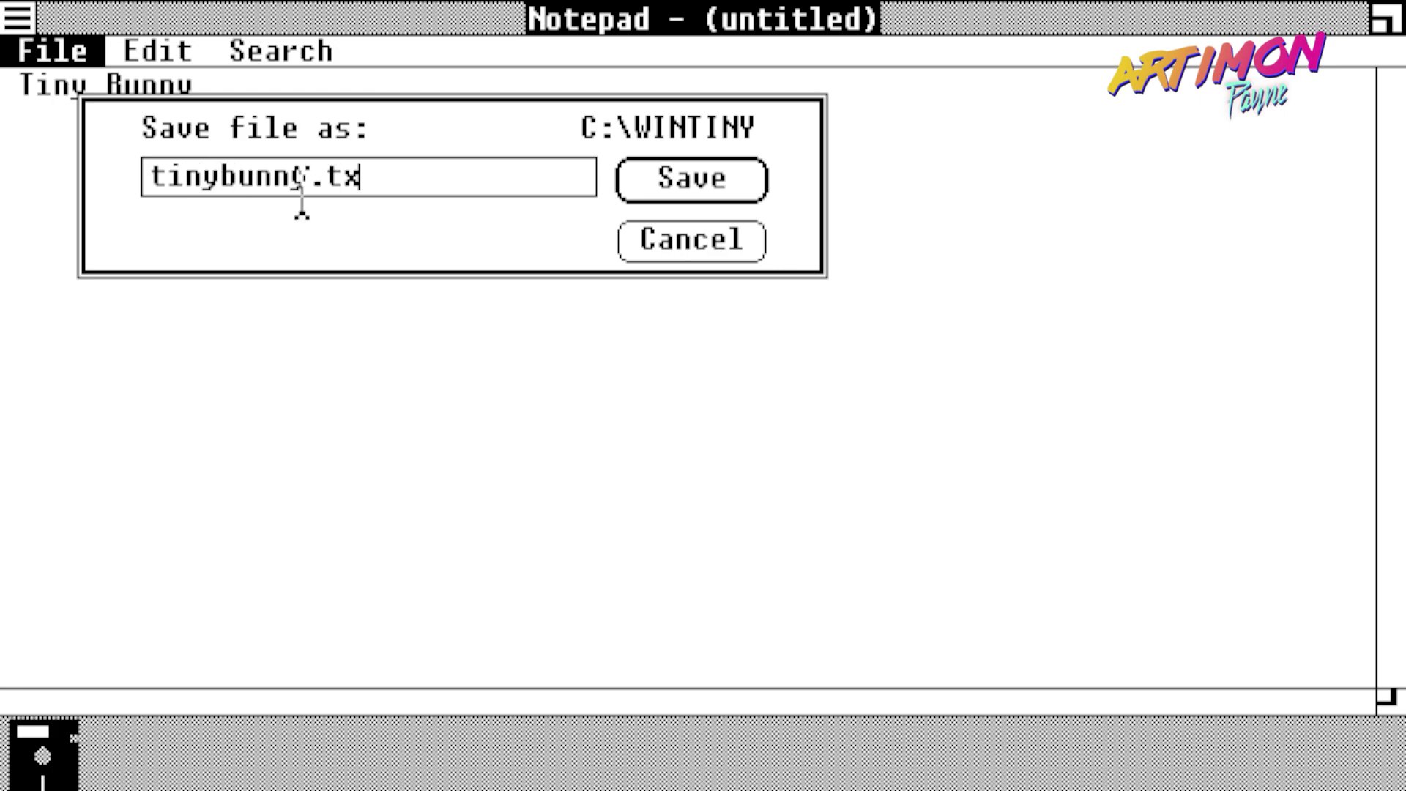
pyautogui.write('tinybunny.txt')
pyautogui.click(677, 179)
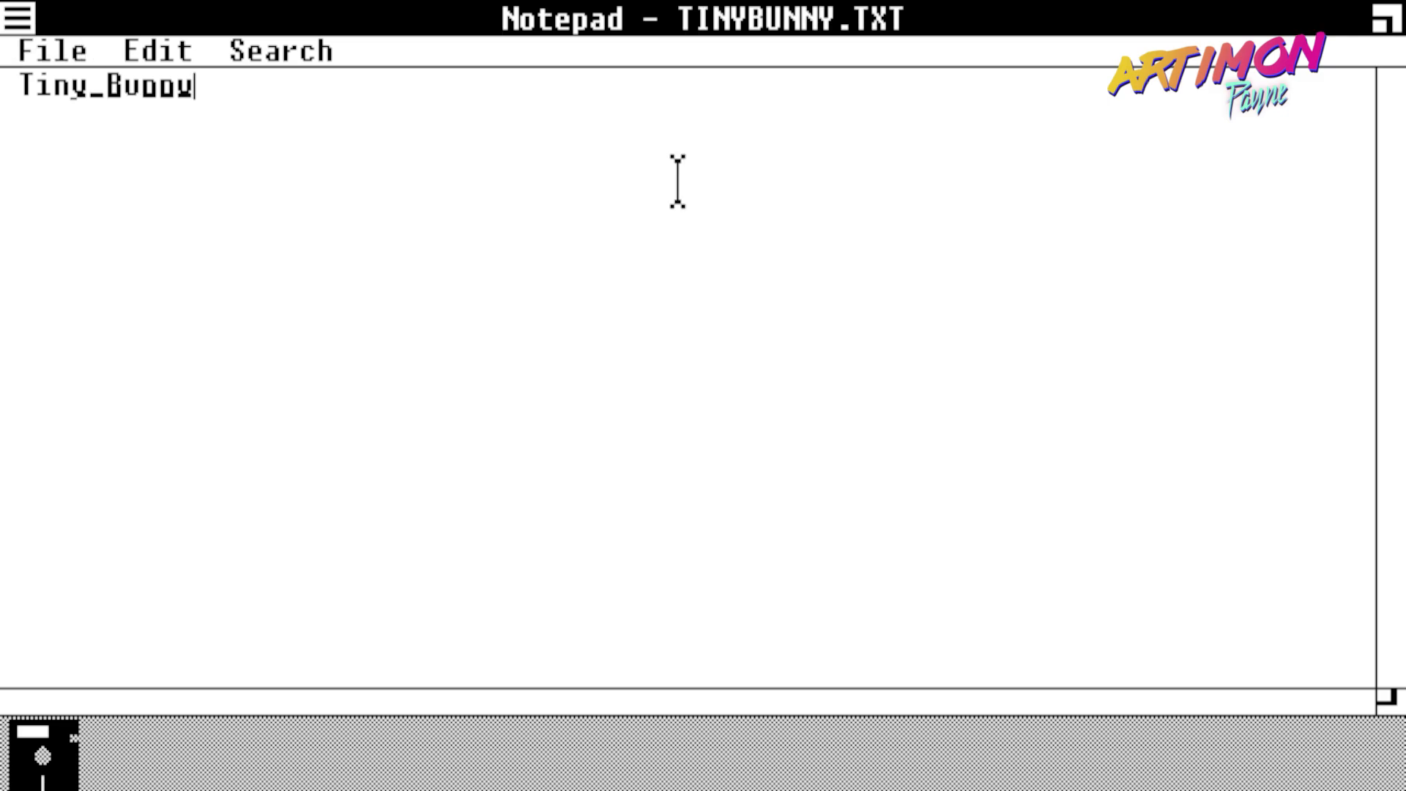
pyautogui.moveTo(30, 19); pyautogui.dragTo(100, 179)
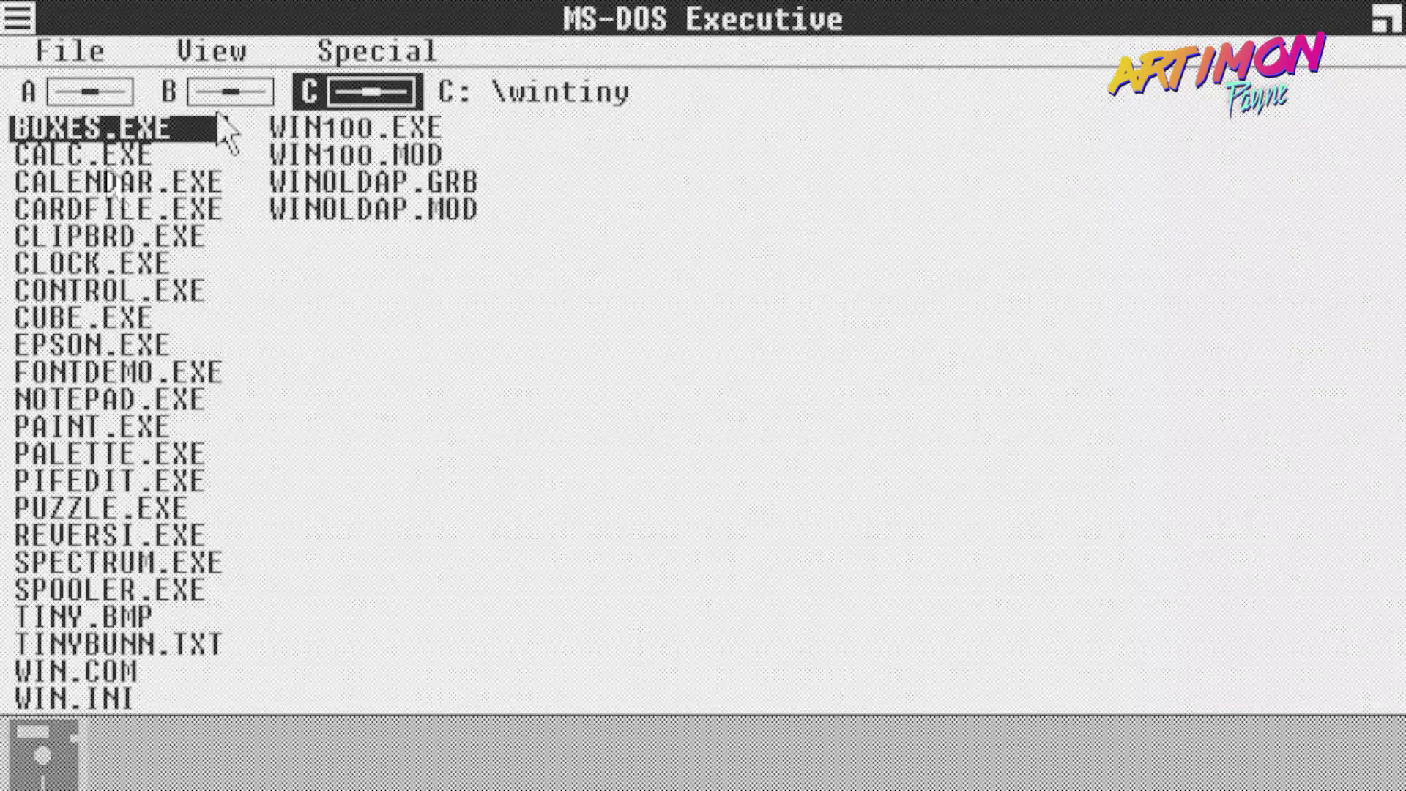
# - Create a directory named Tiny inside C:\wintiny
pyautogui.click(381, 55)
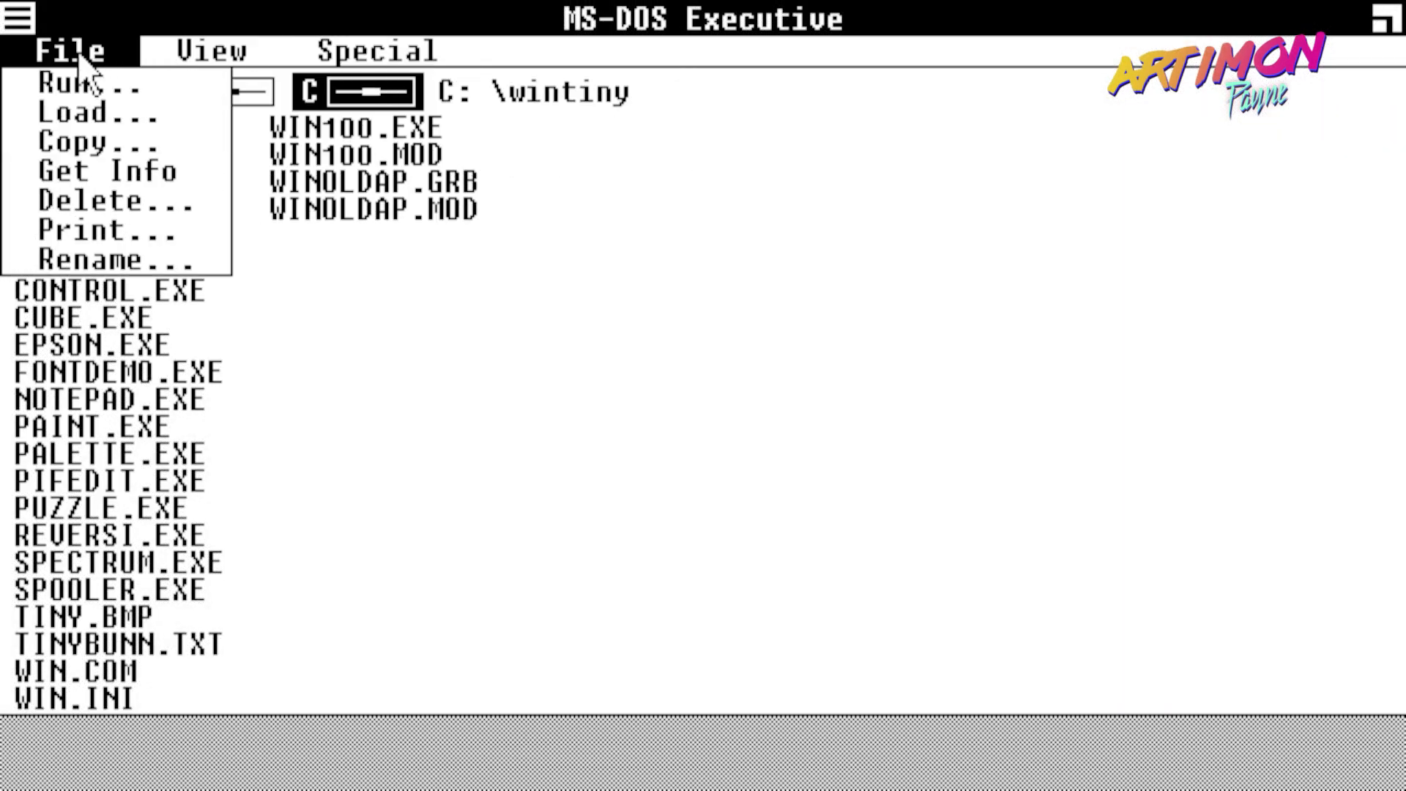
pyautogui.click(455, 117)
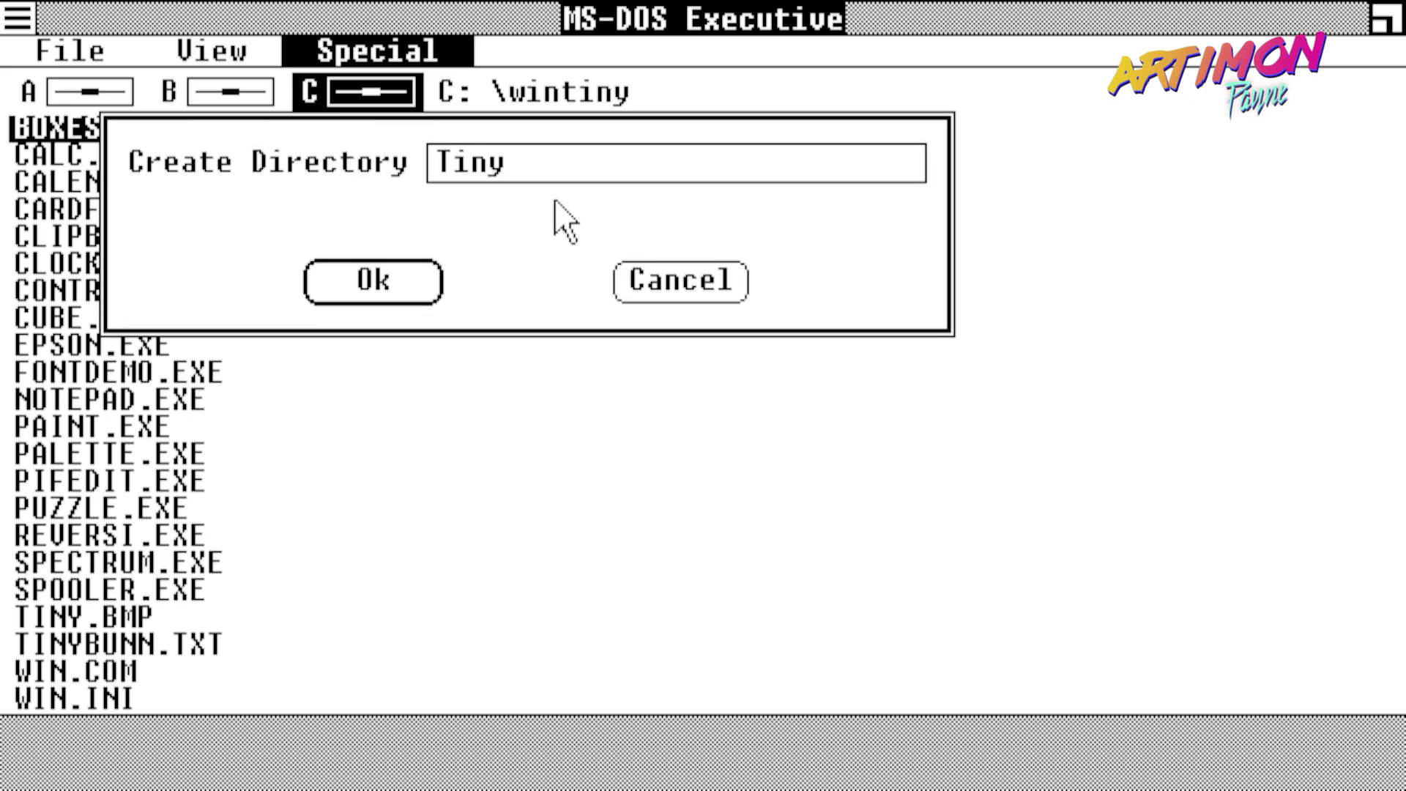
pyautogui.click(367, 293)
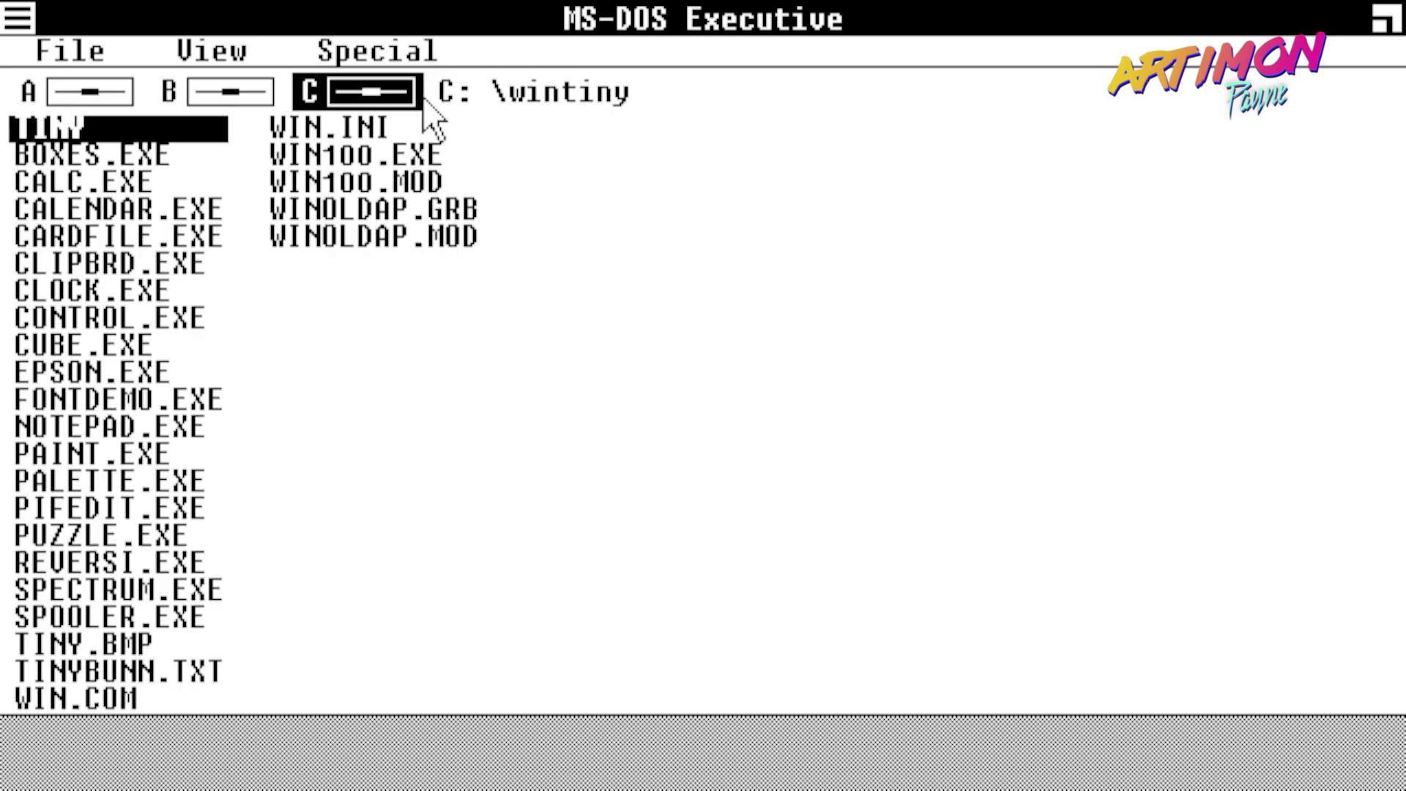
# - End the Windows session and return to DOS
pyautogui.click(361, 59)
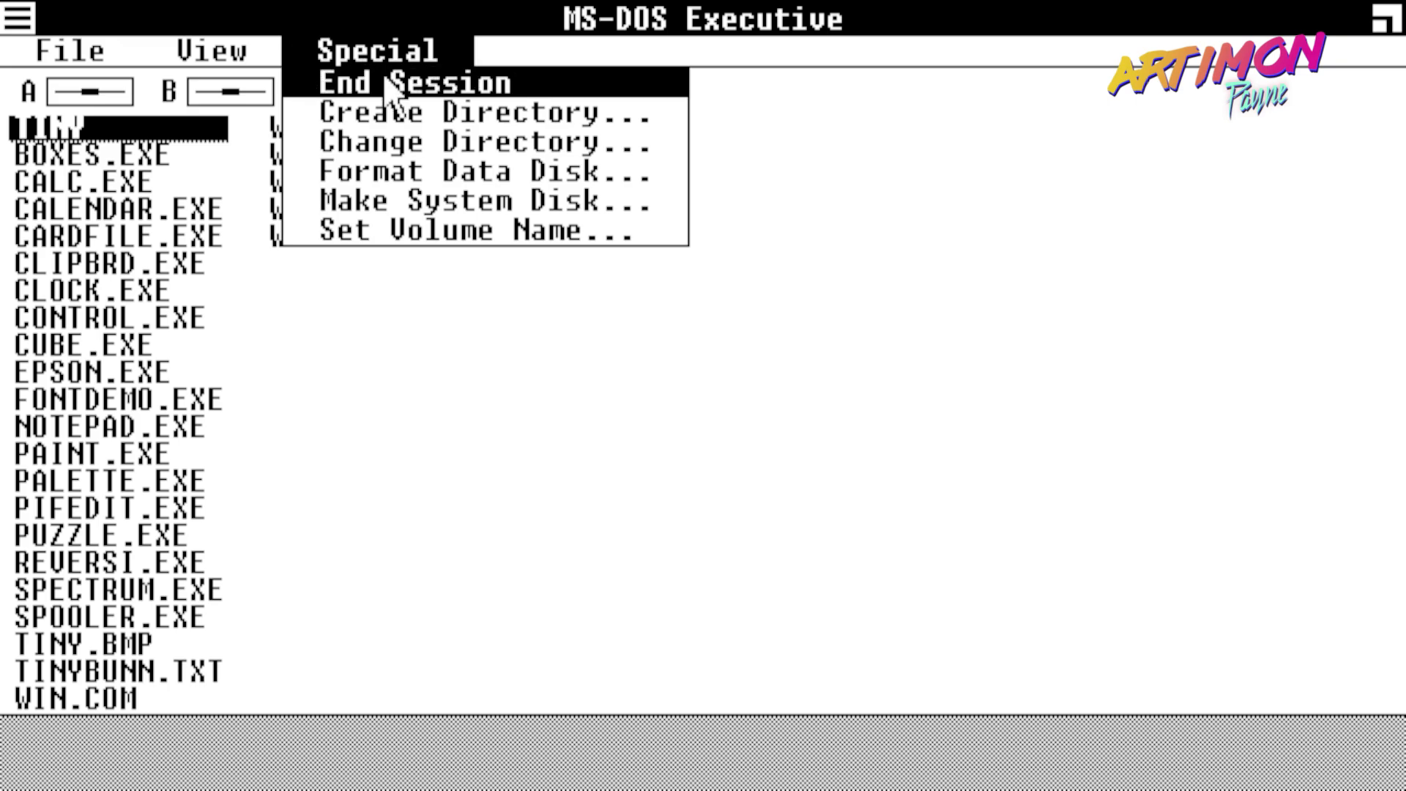
pyautogui.click(399, 82)
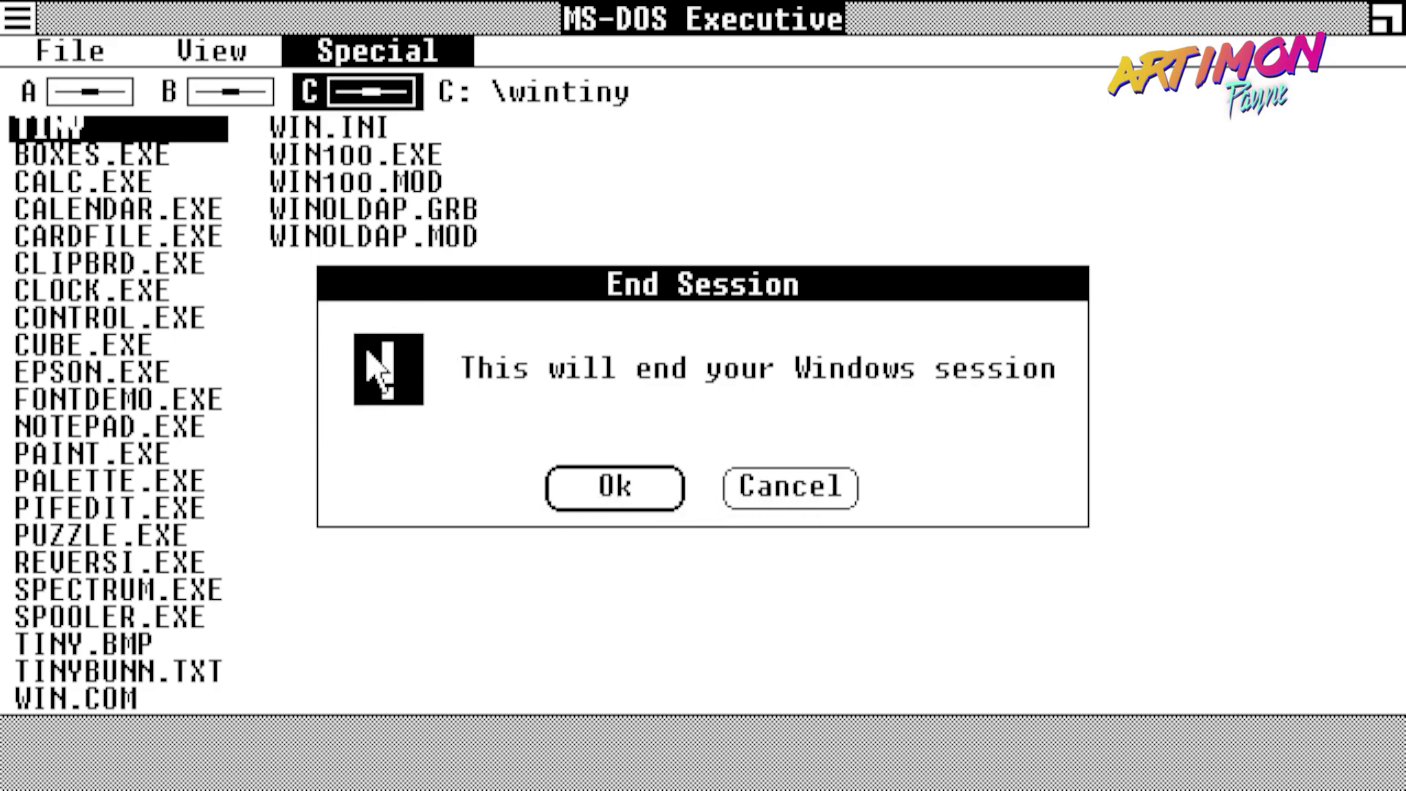
pyautogui.click(635, 489)
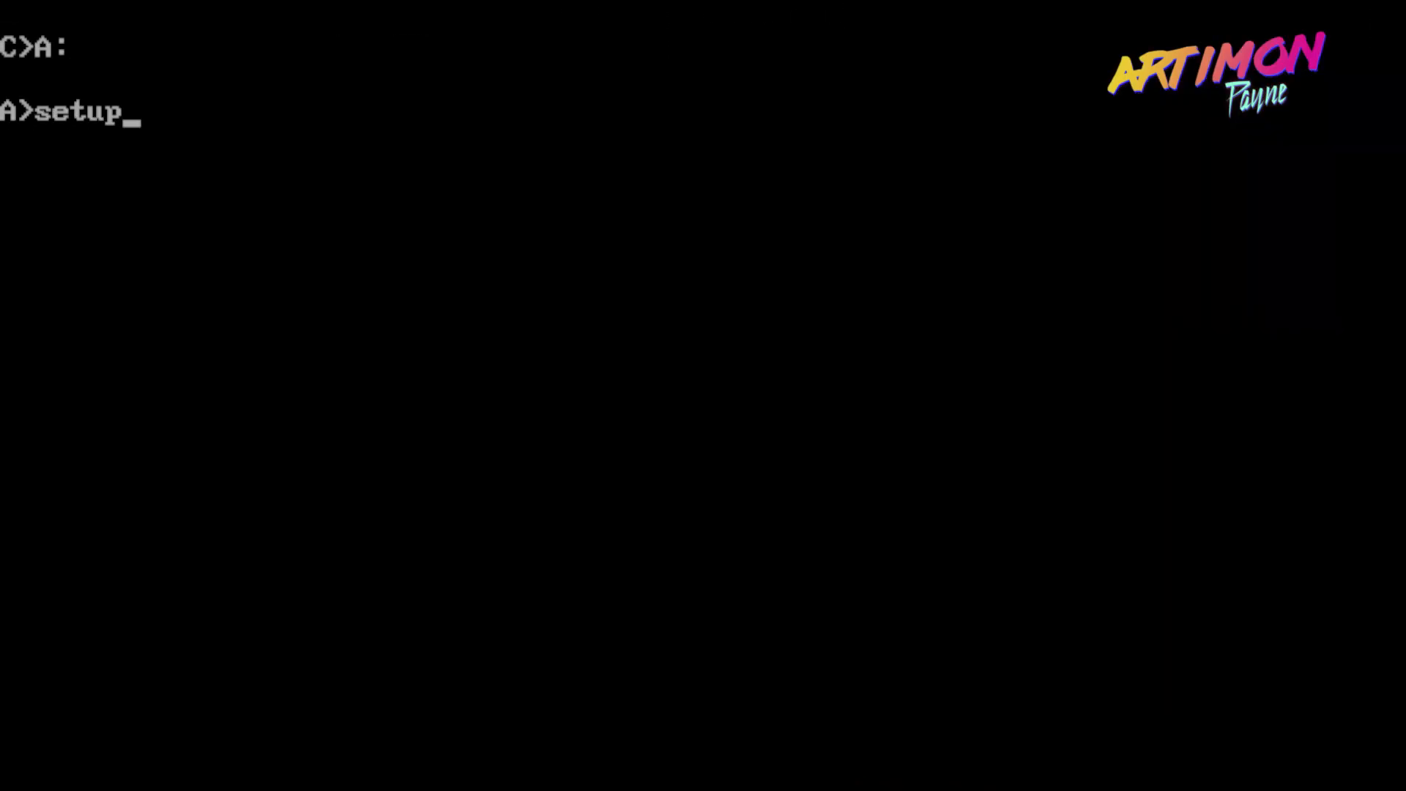
# - Run setup from drive A for a hard disk installation in C:\wintiny, choosing Microsoft Mouse (Bus/Serial) as the pointing device
pyautogui.press('Return')
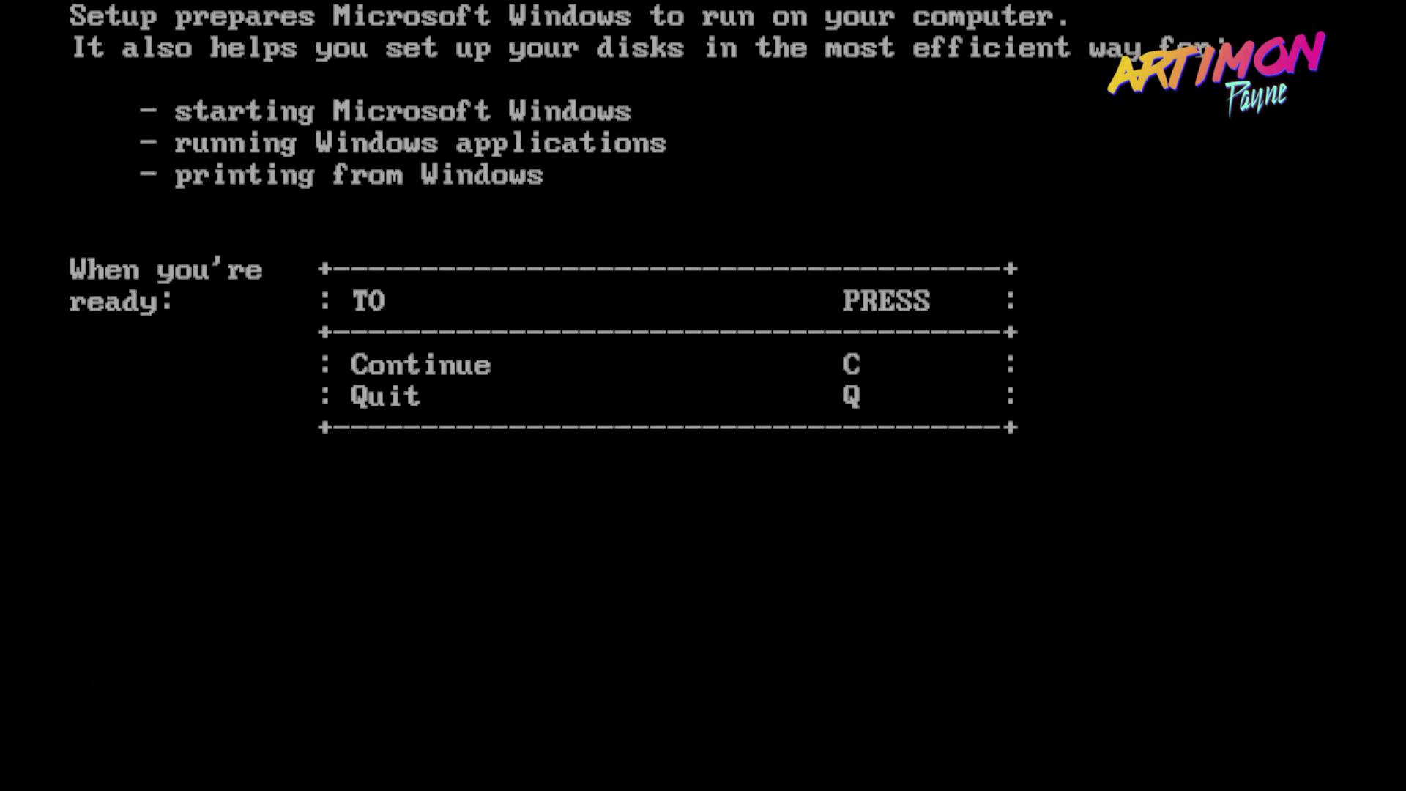
pyautogui.press('c')
pyautogui.press('h')
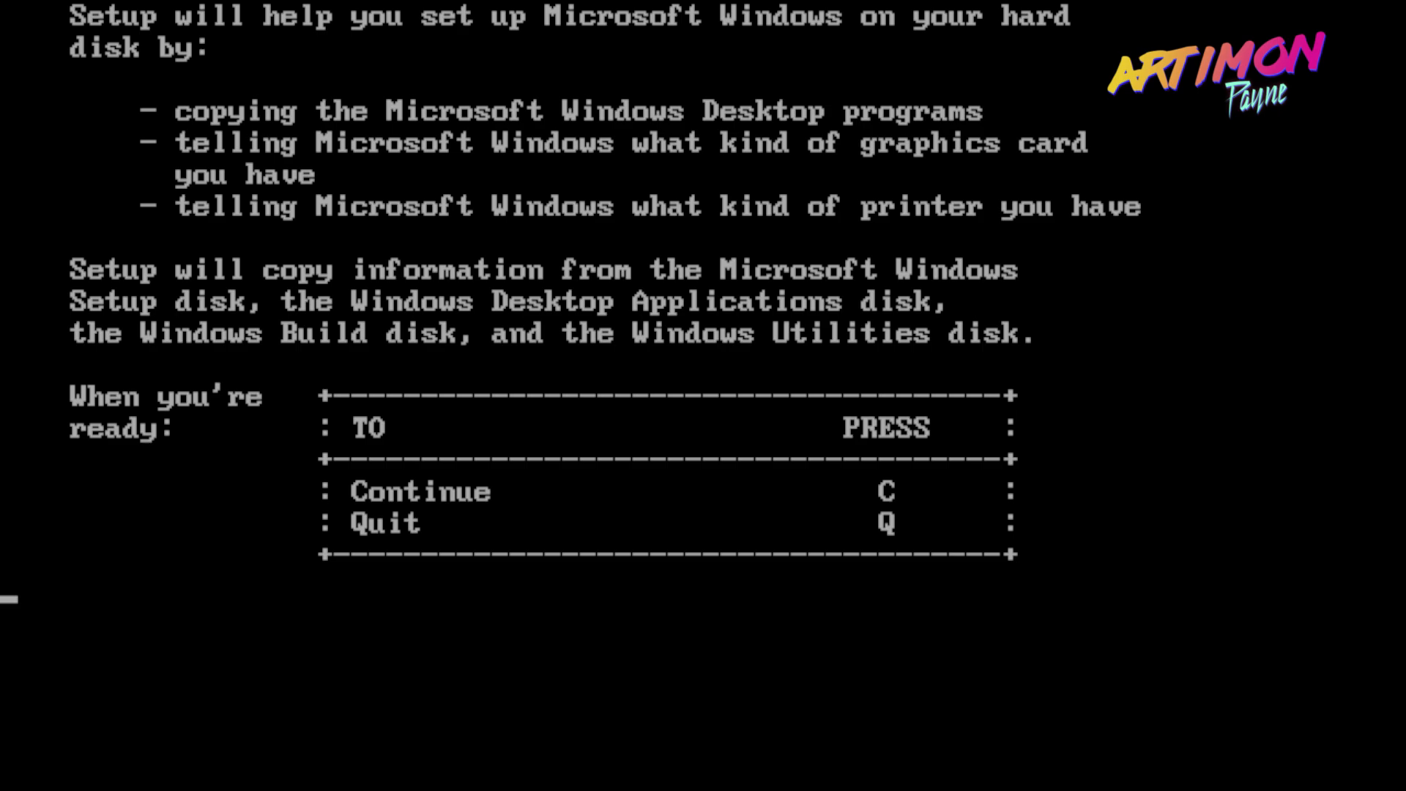
pyautogui.press('c')
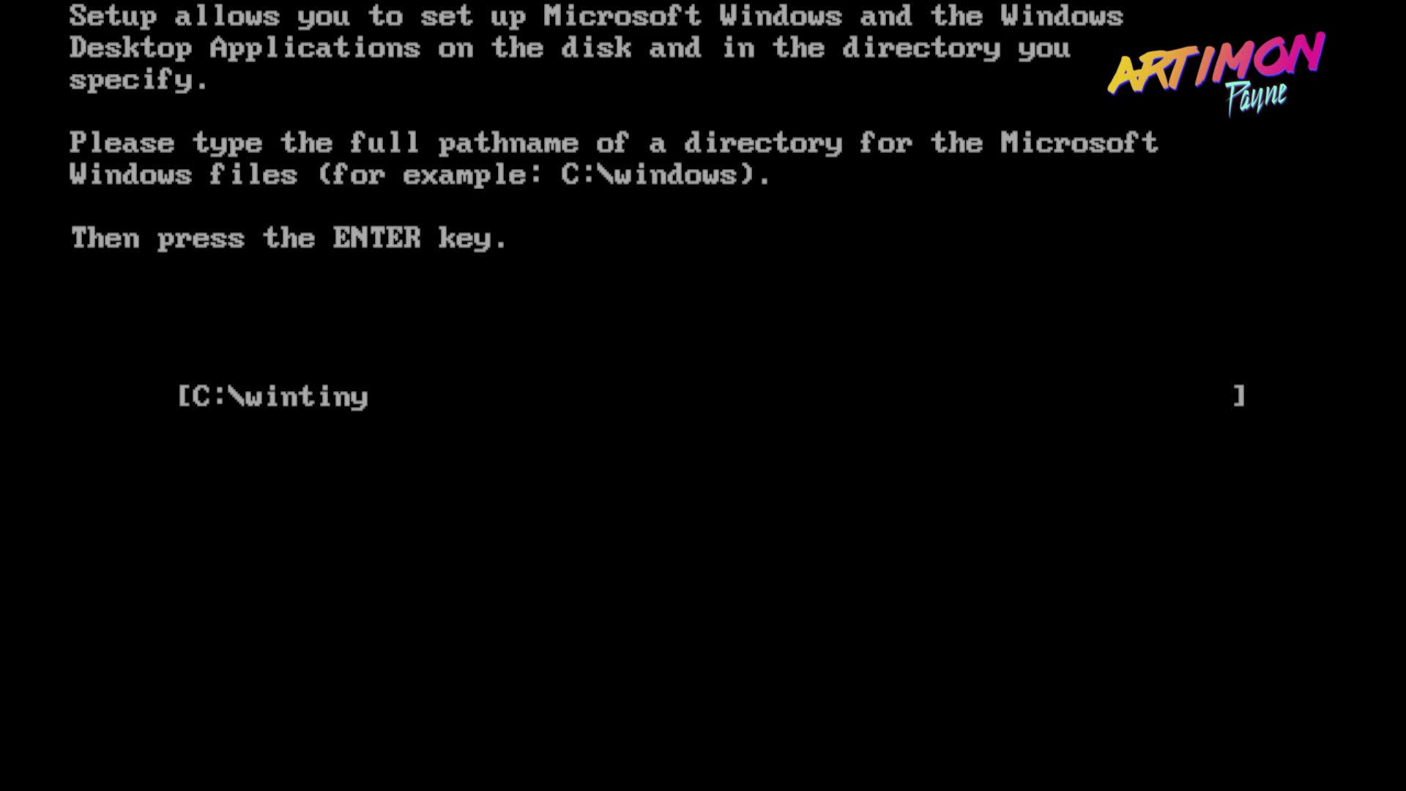
pyautogui.press('Return')
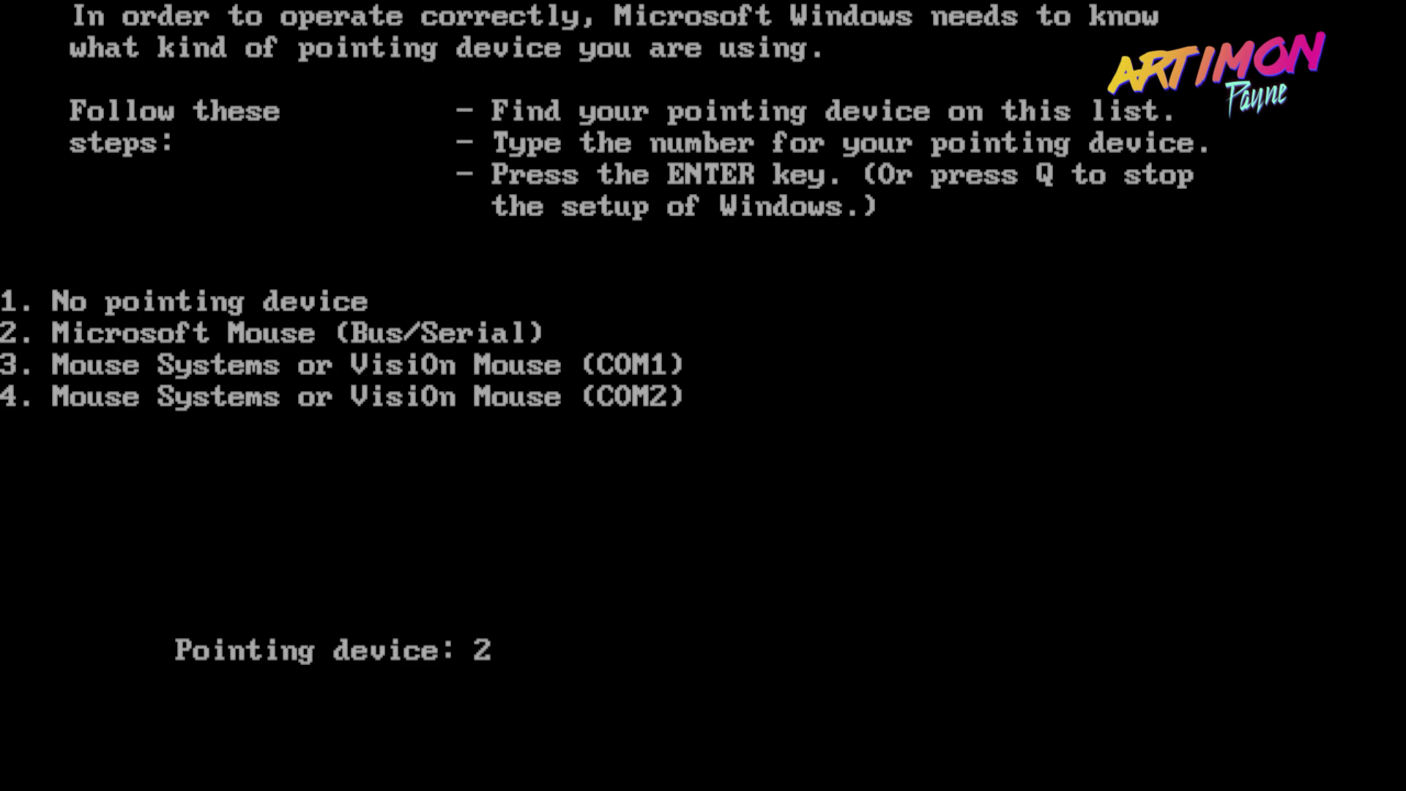
pyautogui.press('Return')
pyautogui.press('Return')
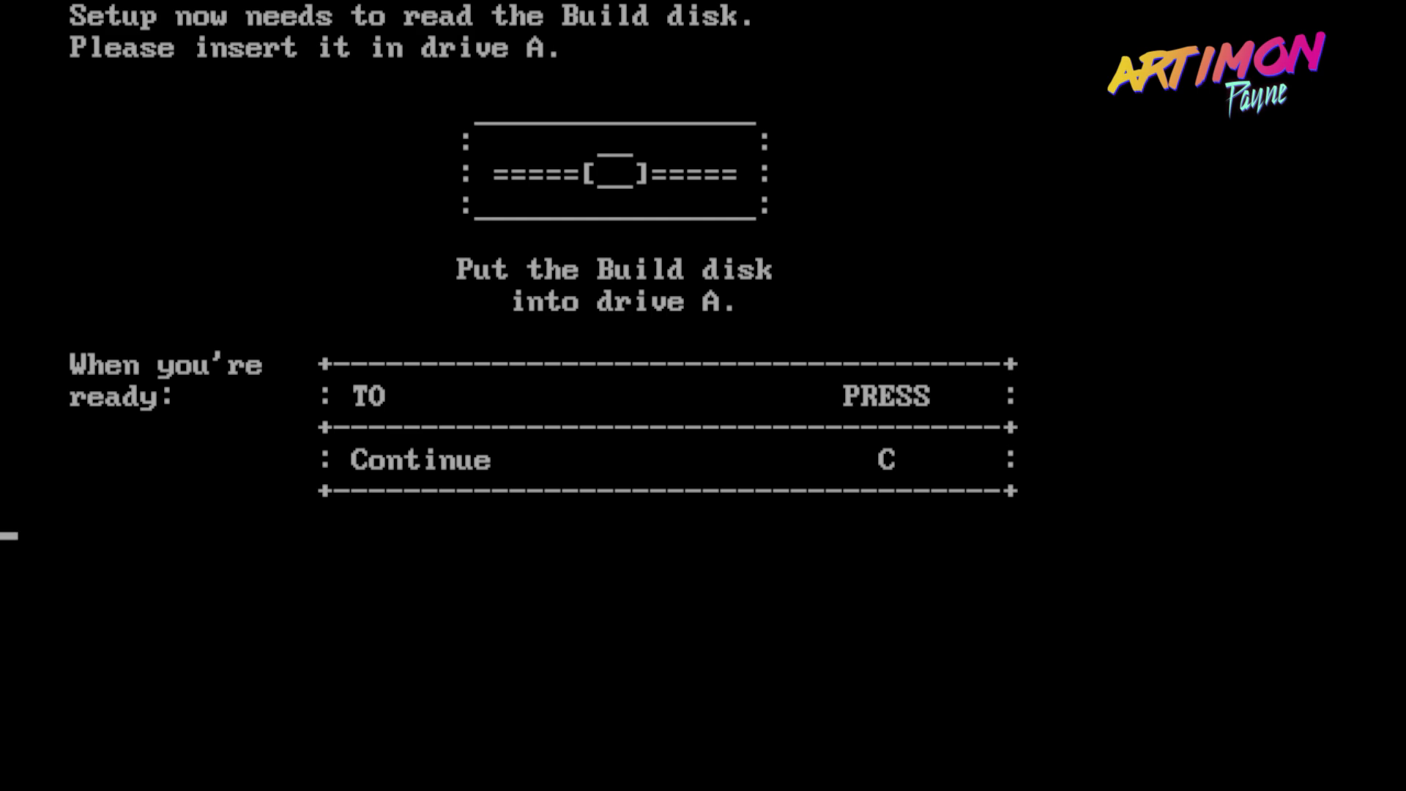
# - Continue the installation through the Build, Desktop Applications and Utilities disks to copy their files to the hard disk
pyautogui.press('c')
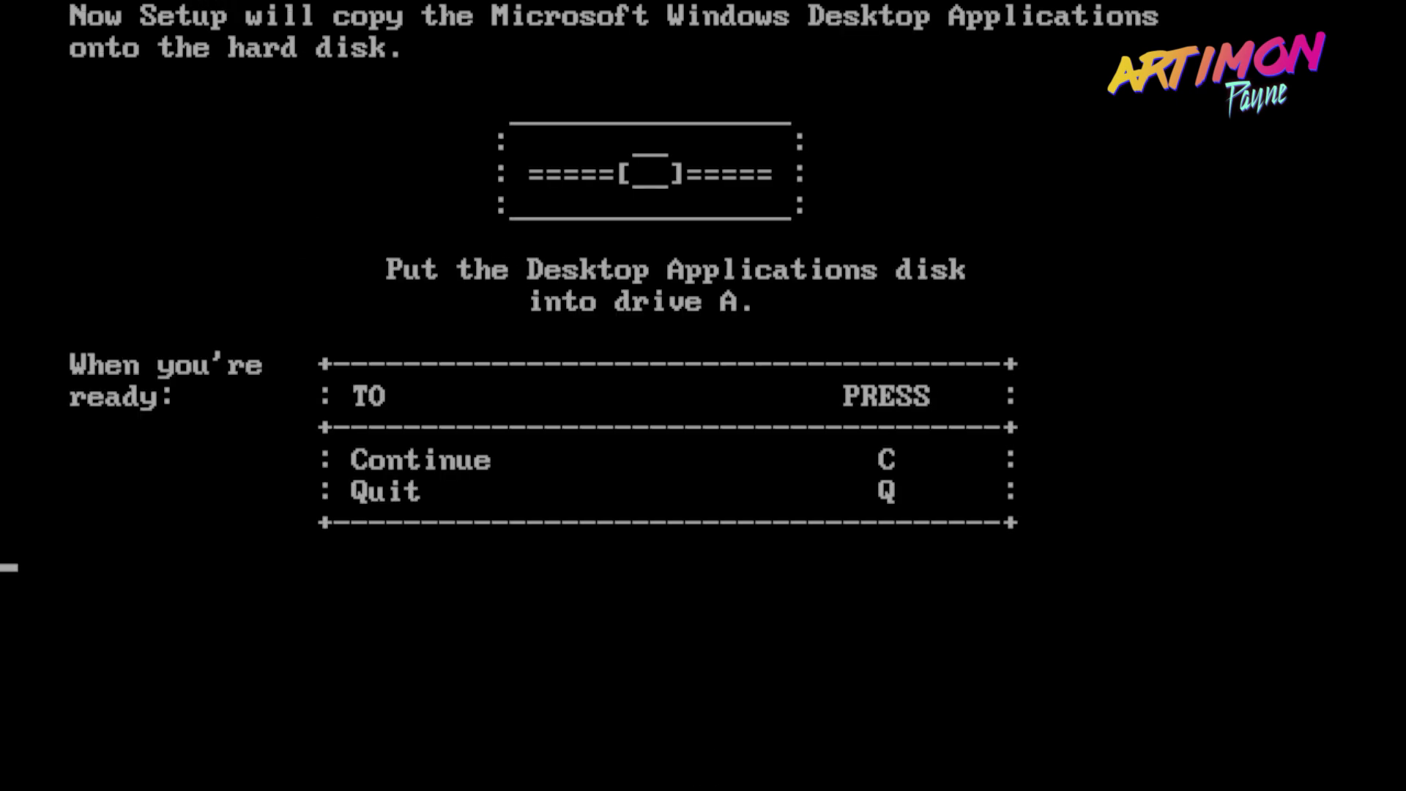
pyautogui.press('c')
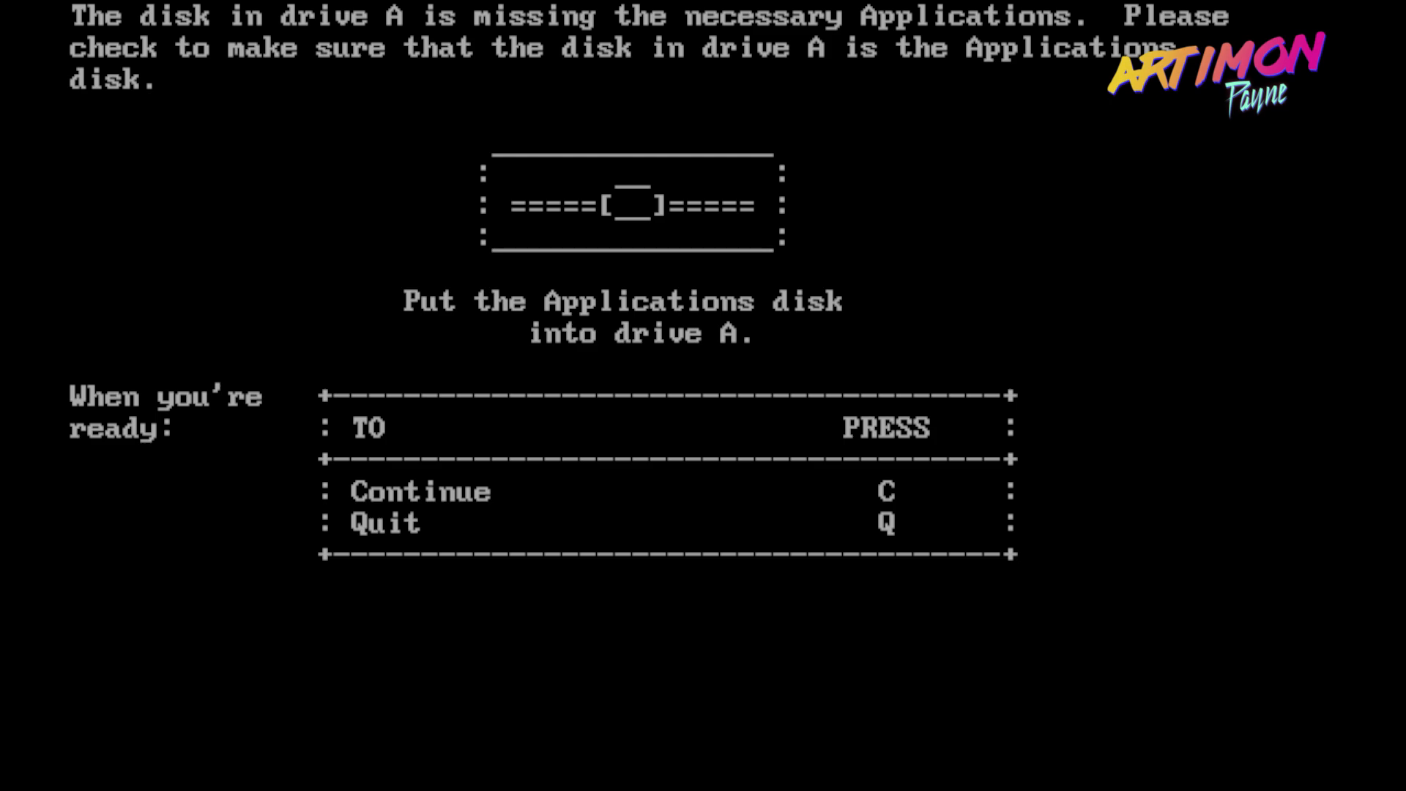
pyautogui.press('c')
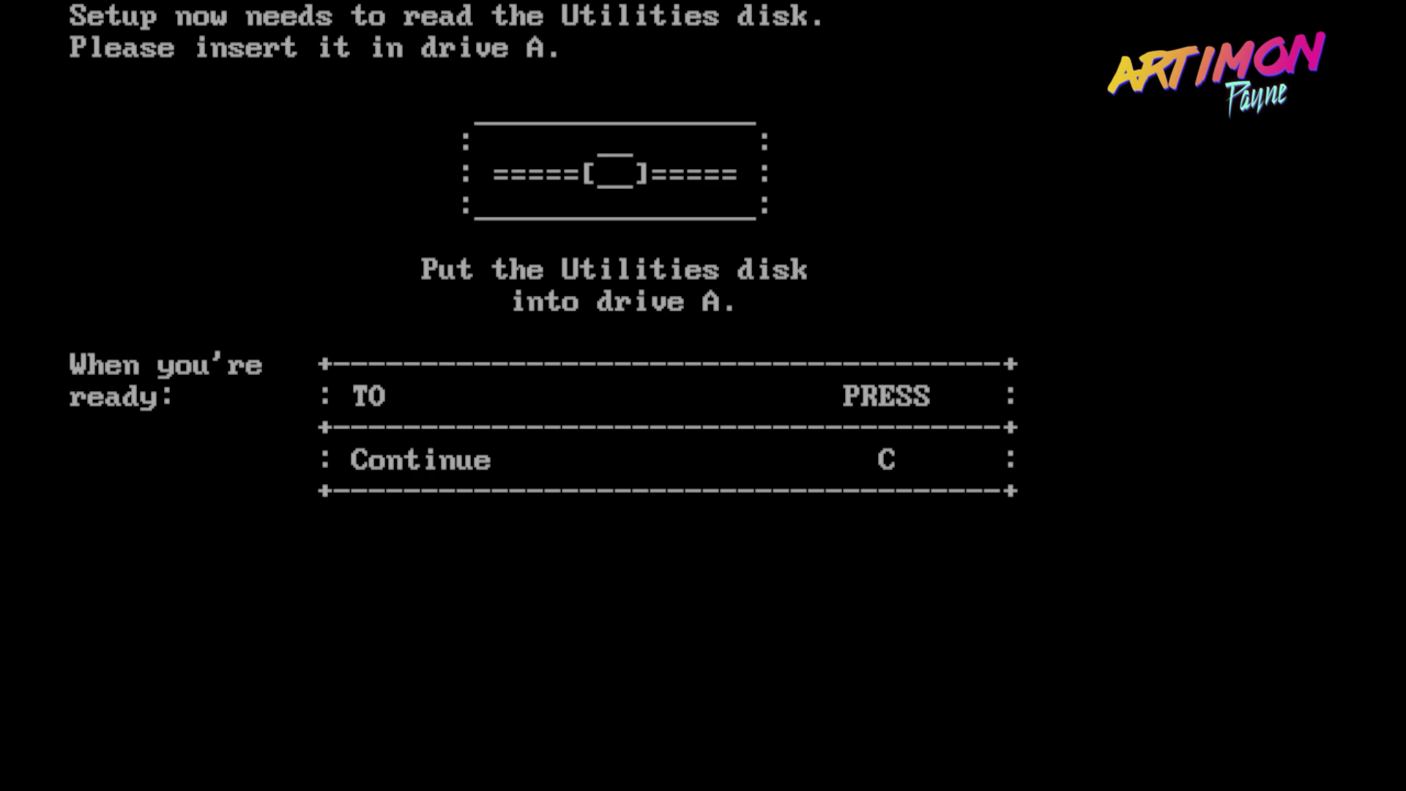
pyautogui.press('c')
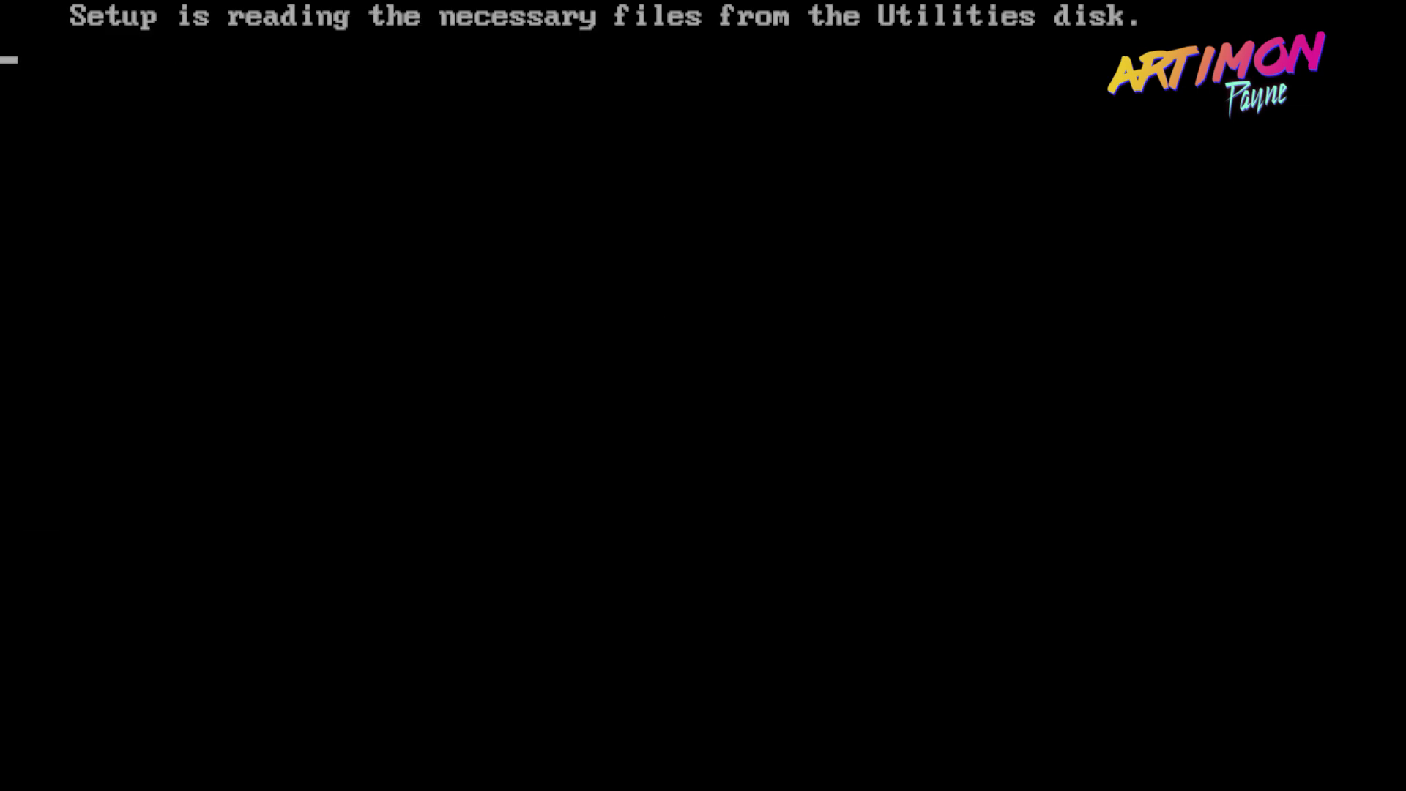
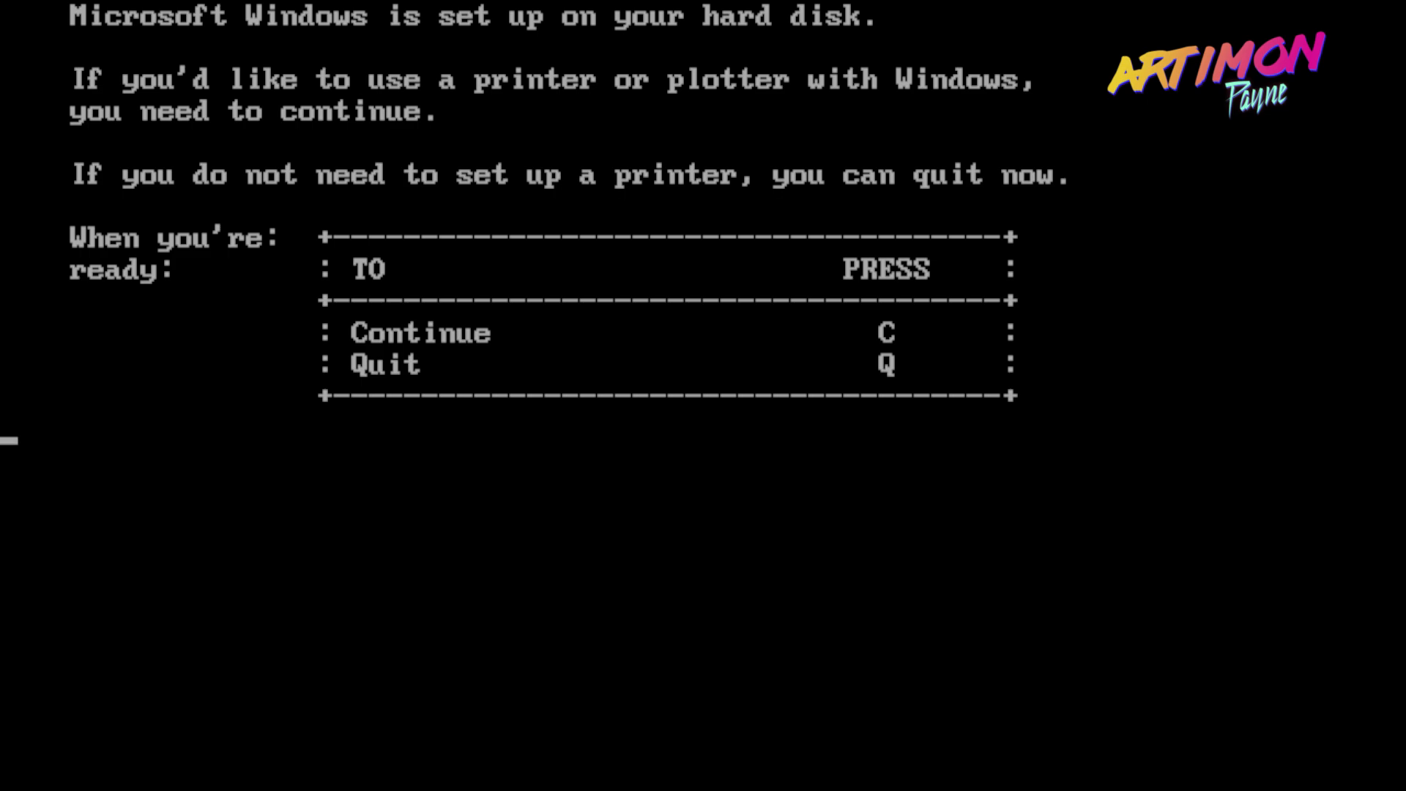
# - Set up one printer from the Utilities disk, decline another printer, and finish the Windows setup
pyautogui.press('c')
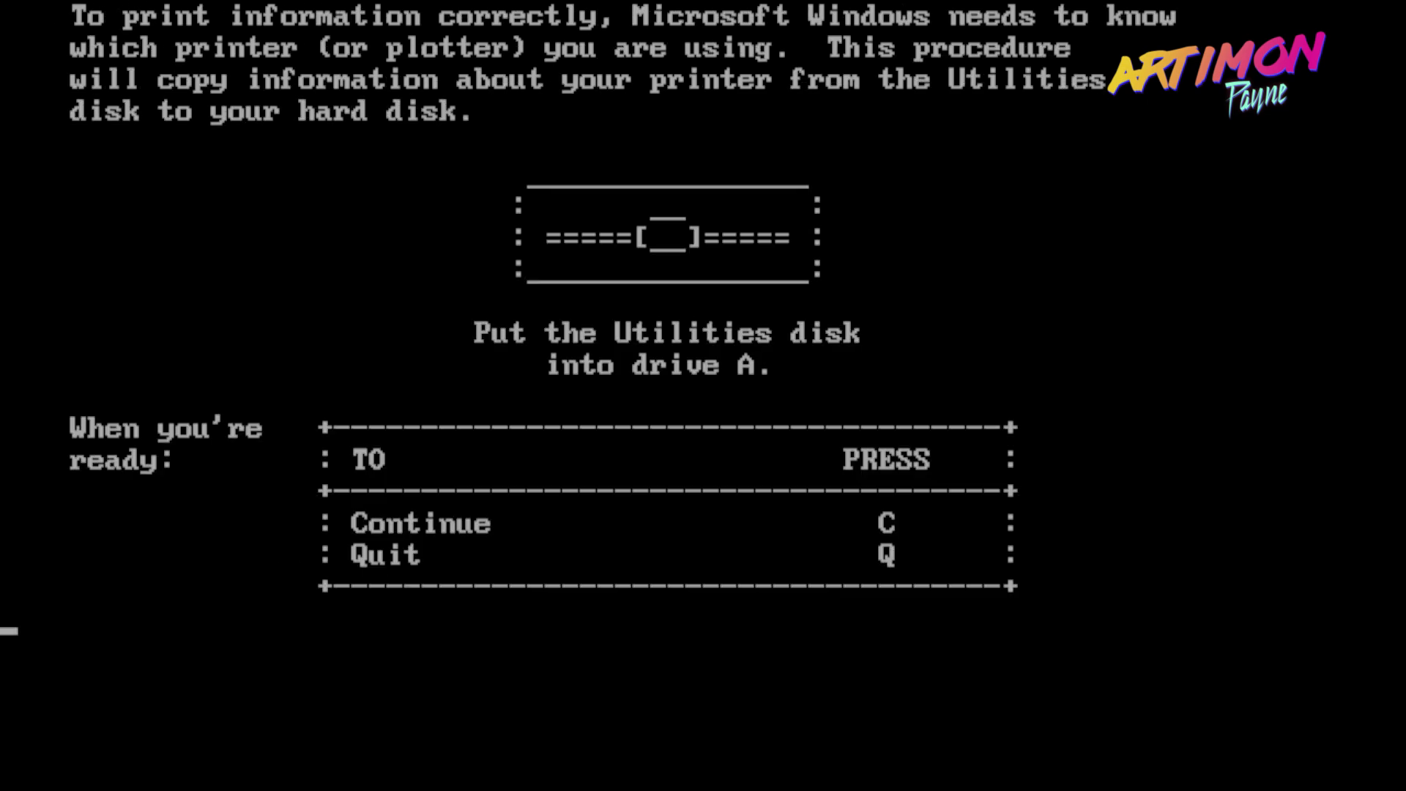
pyautogui.press('c')
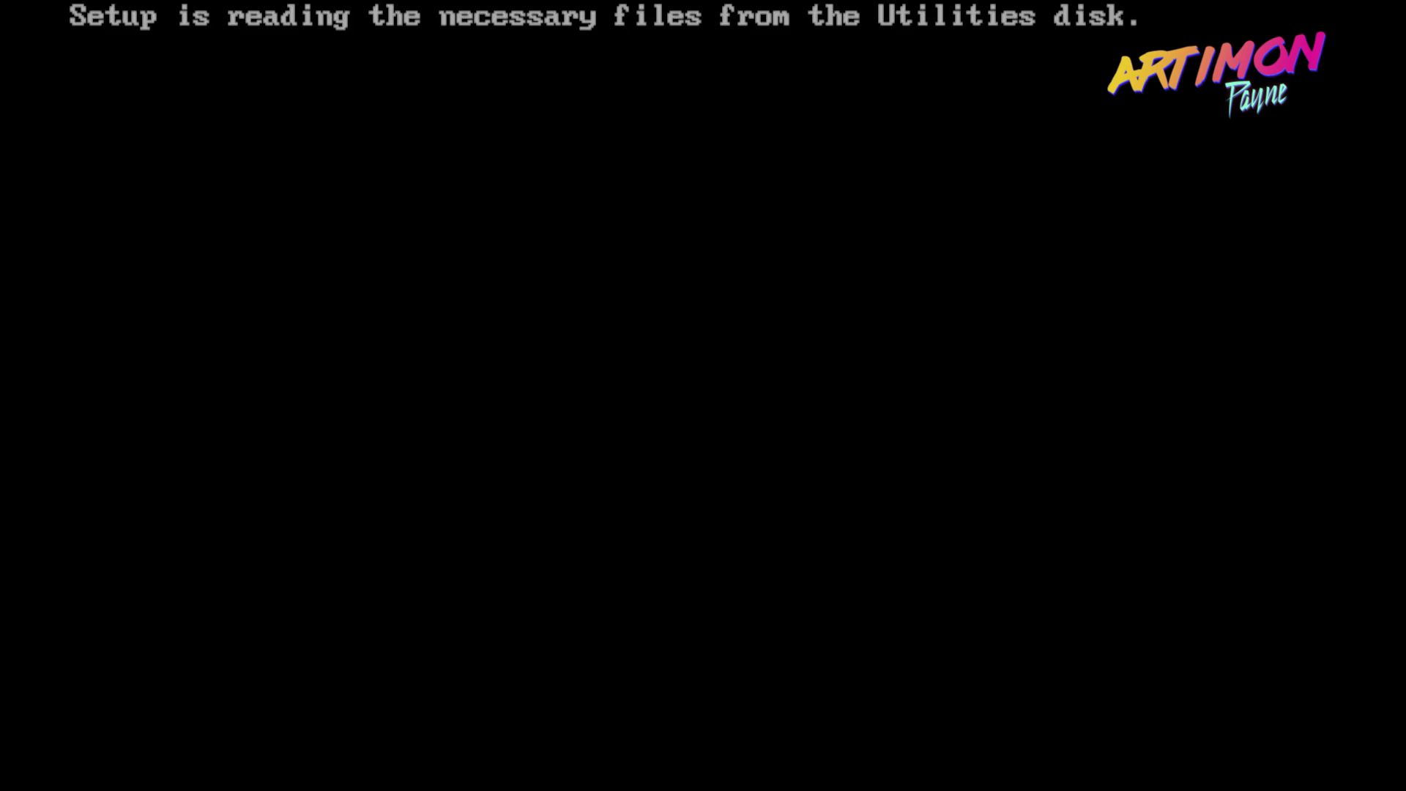
pyautogui.press('Return')
pyautogui.press('Return')
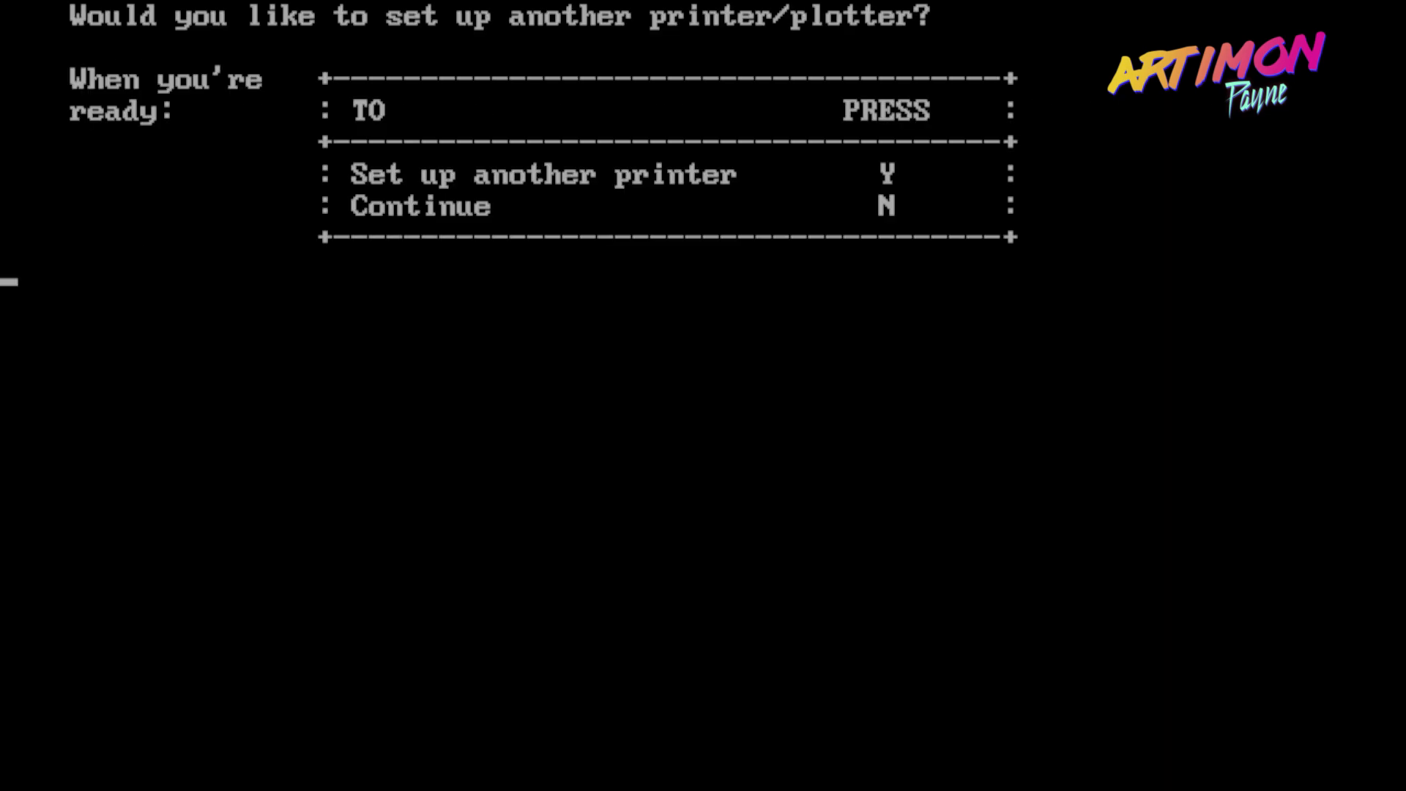
pyautogui.press('n')
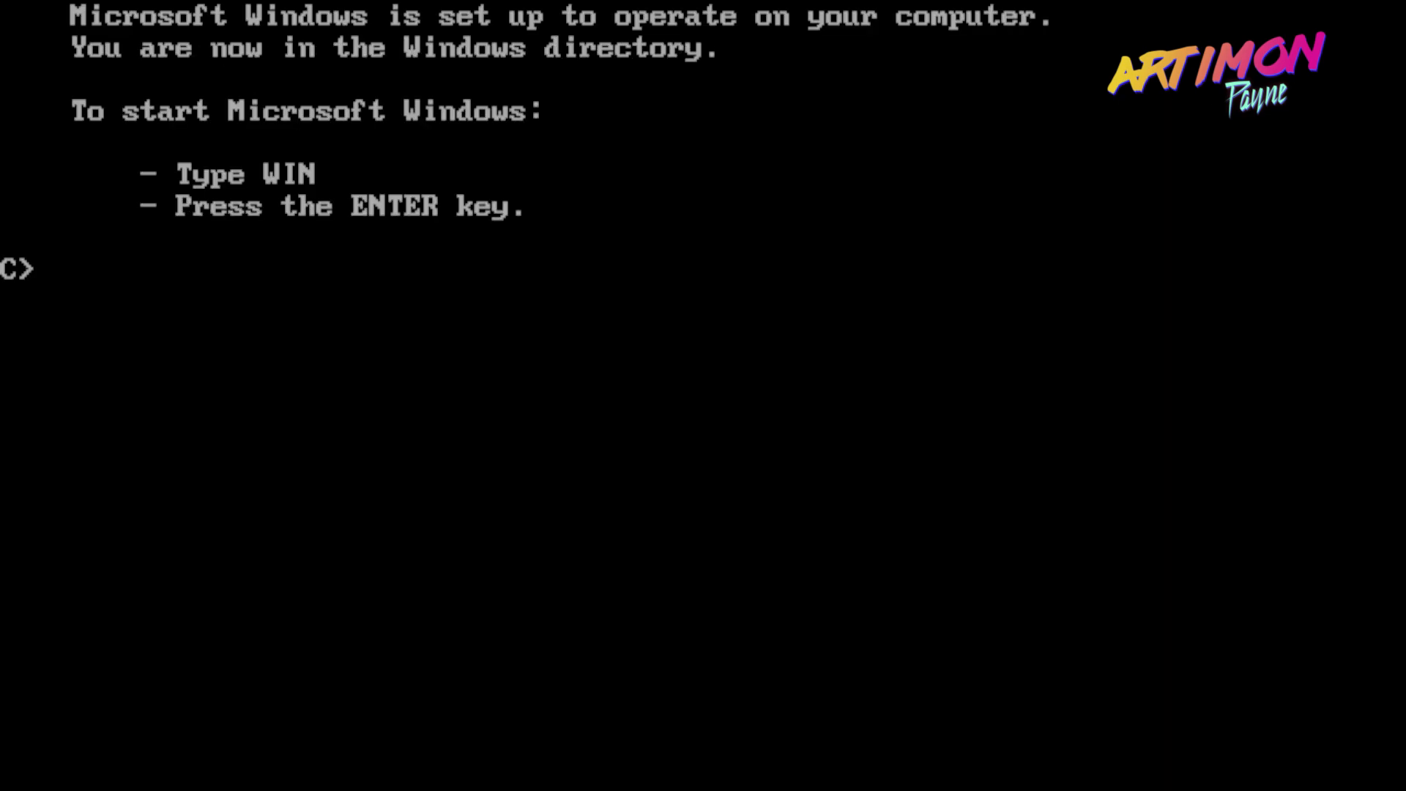
# - Start Windows with the win command, view the file information of the PIF directory, and close it
pyautogui.write('win')
pyautogui.press('Return')
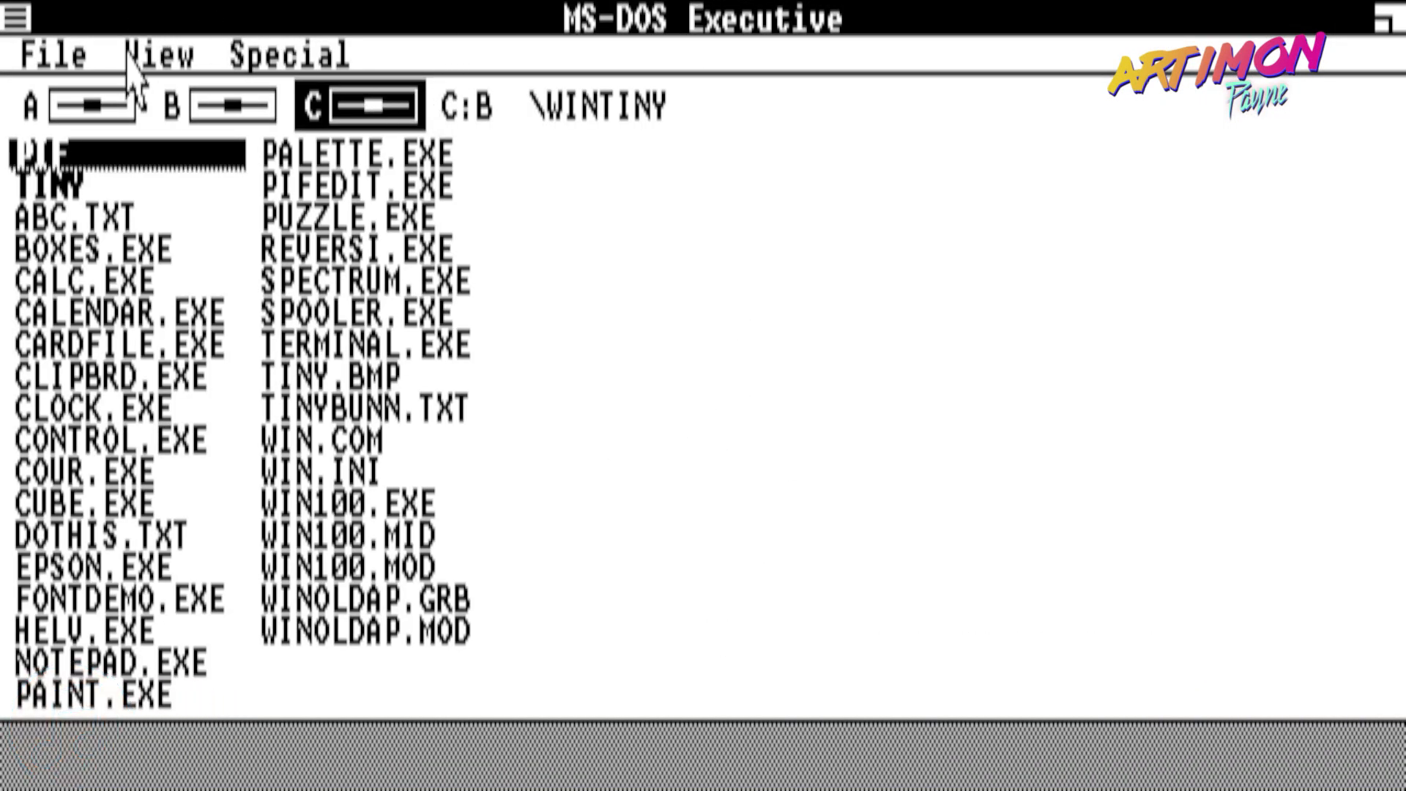
pyautogui.click(62, 52)
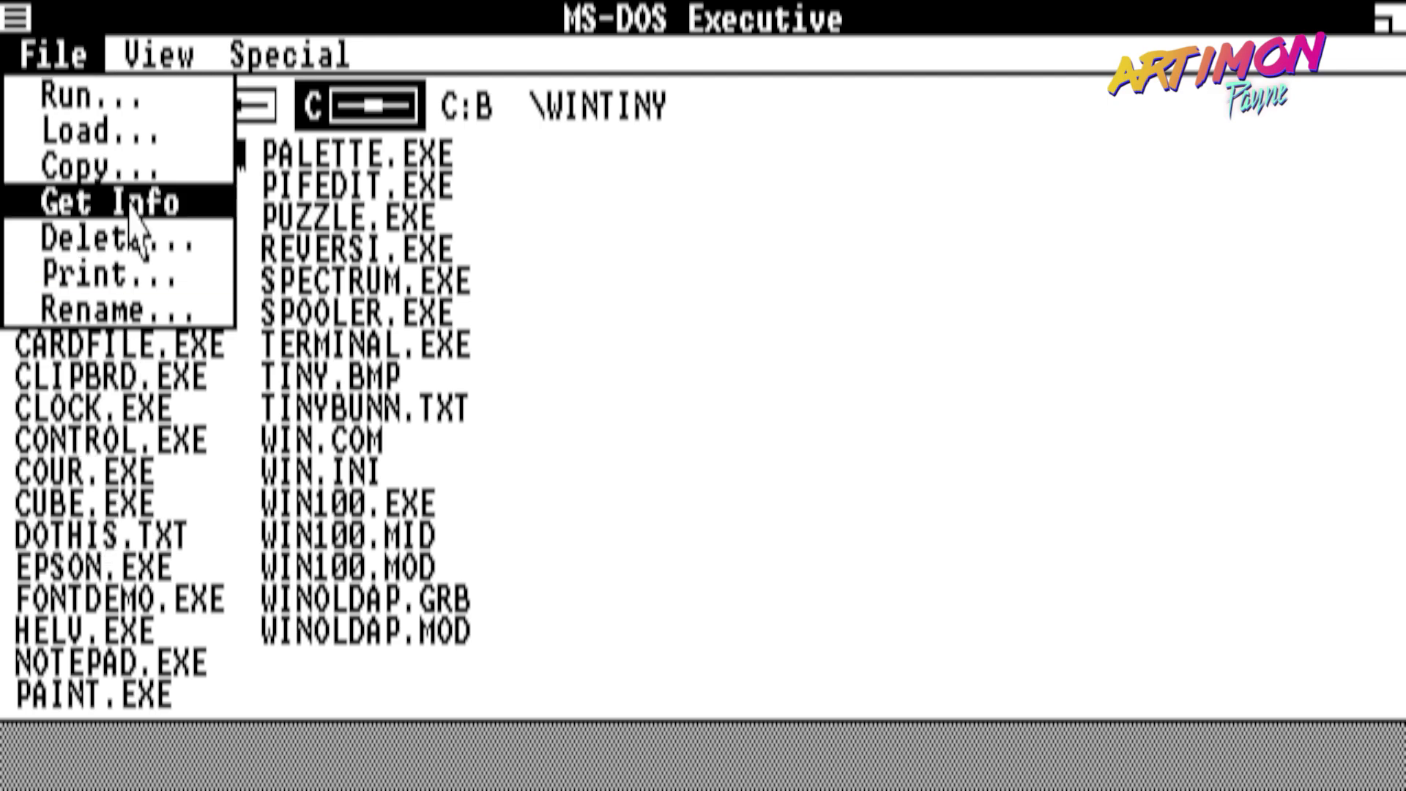
pyautogui.click(62, 208)
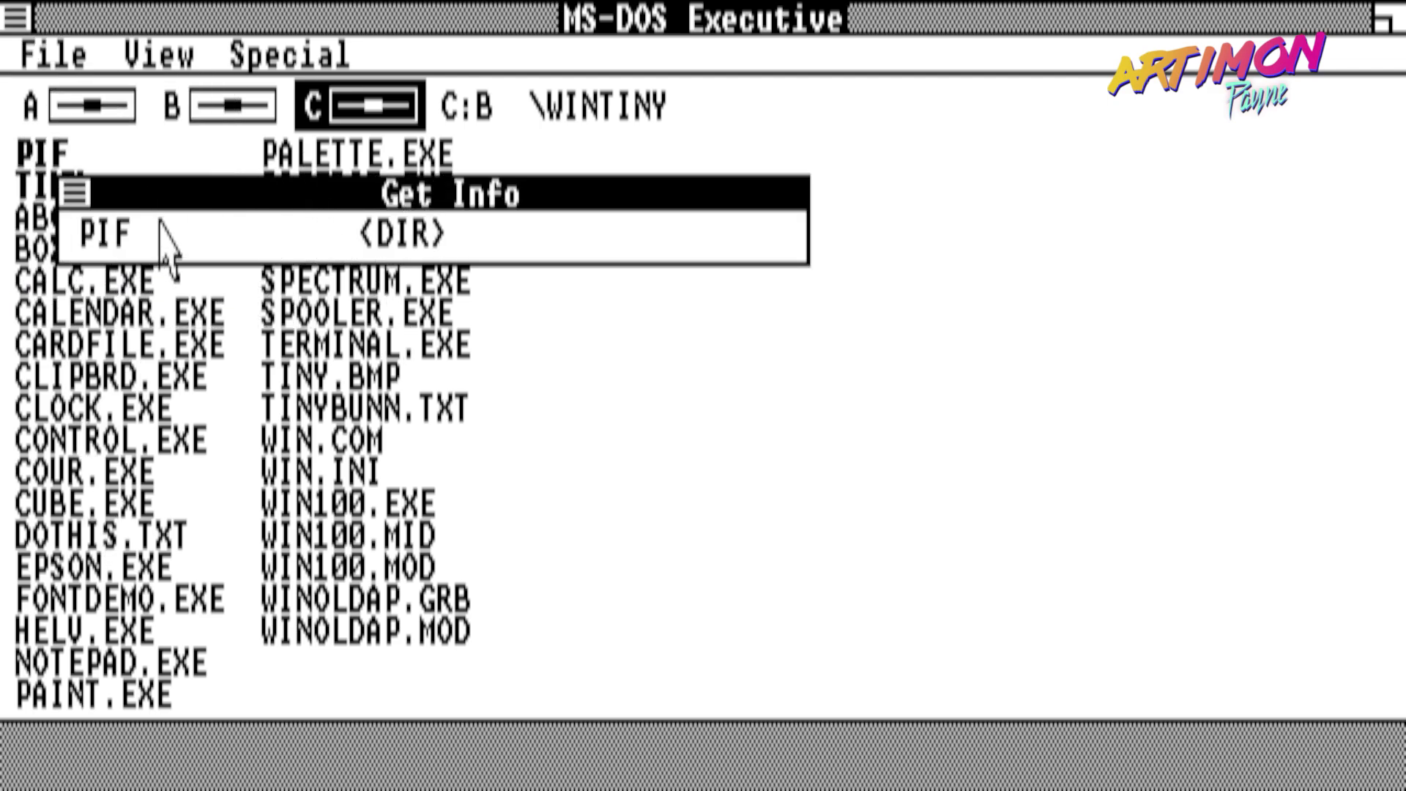
pyautogui.click(76, 194)
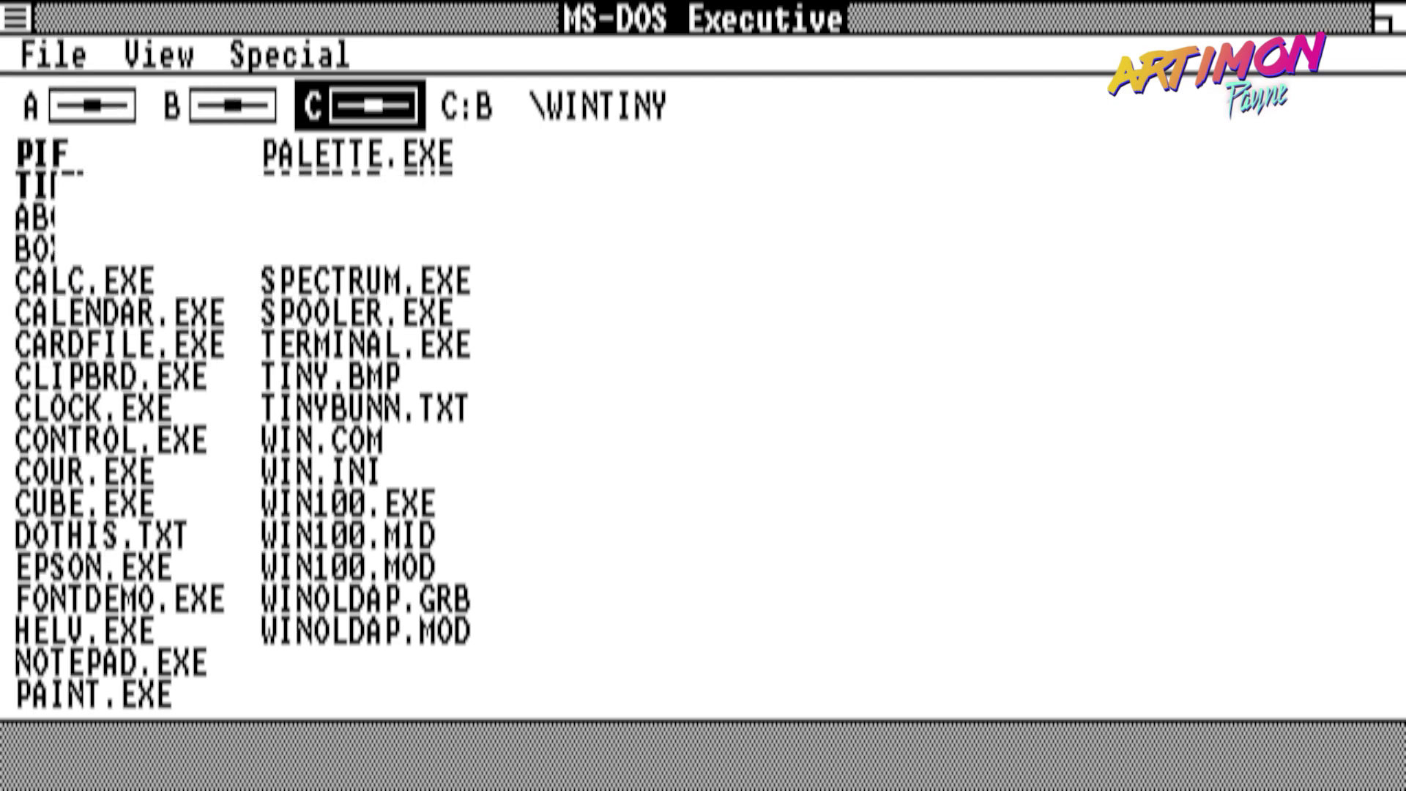
# - Open the TINY directory to check its contents, and go back to the parent WINTINY directory
pyautogui.click(88, 186)
pyautogui.doubleClick(88, 186)
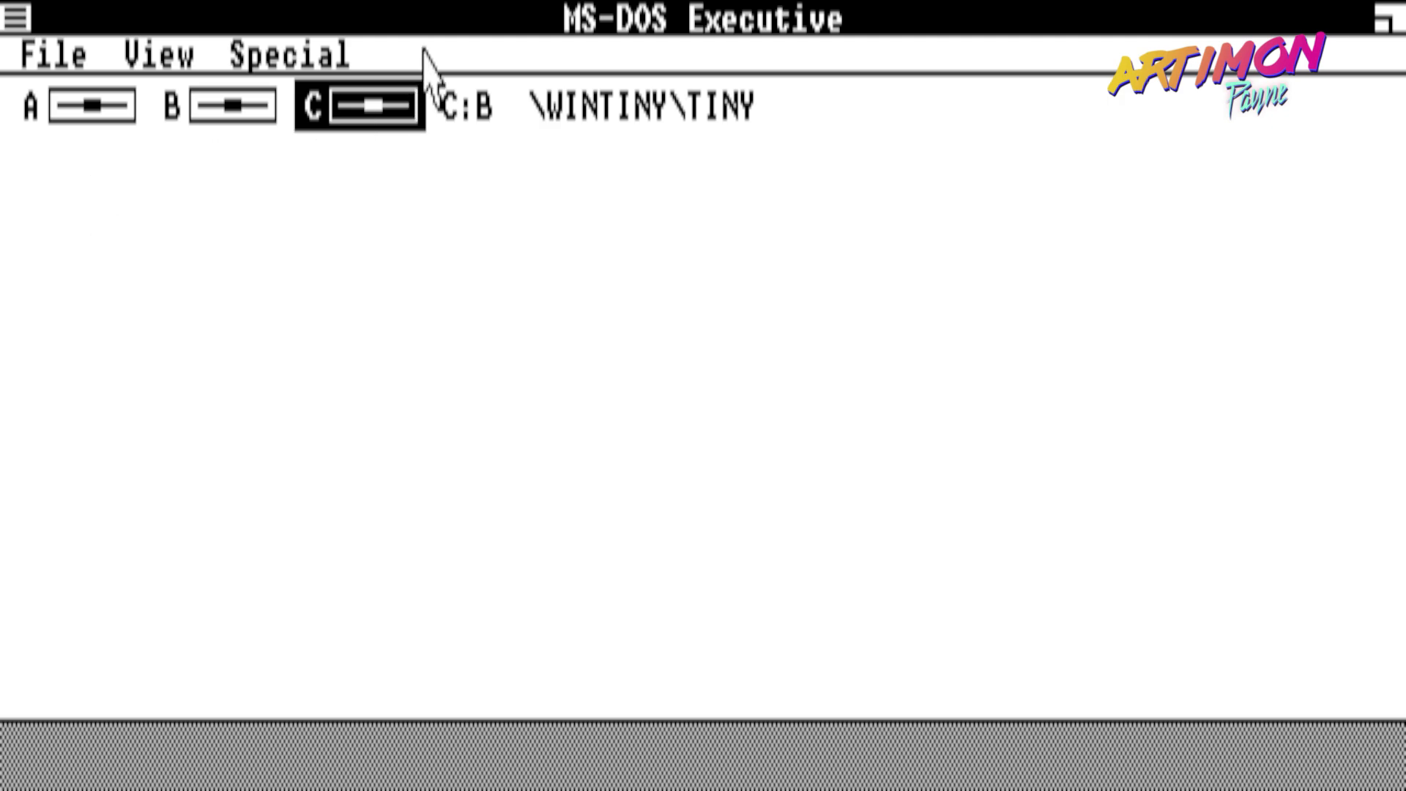
pyautogui.click(615, 109)
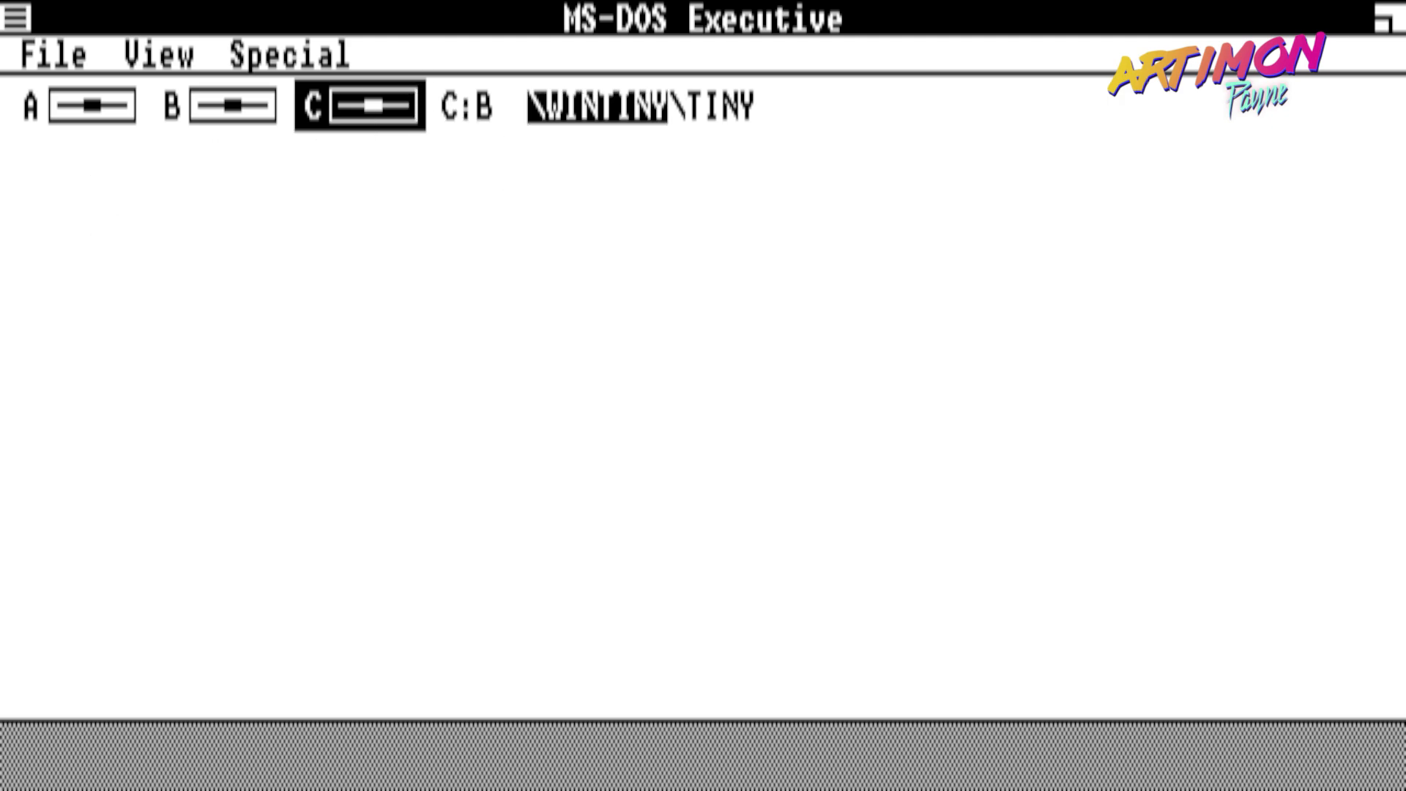
# - Open the screen color preferences in CONTROL.EXE and shift the Window Background hue toward green
pyautogui.doubleClick(155, 443)
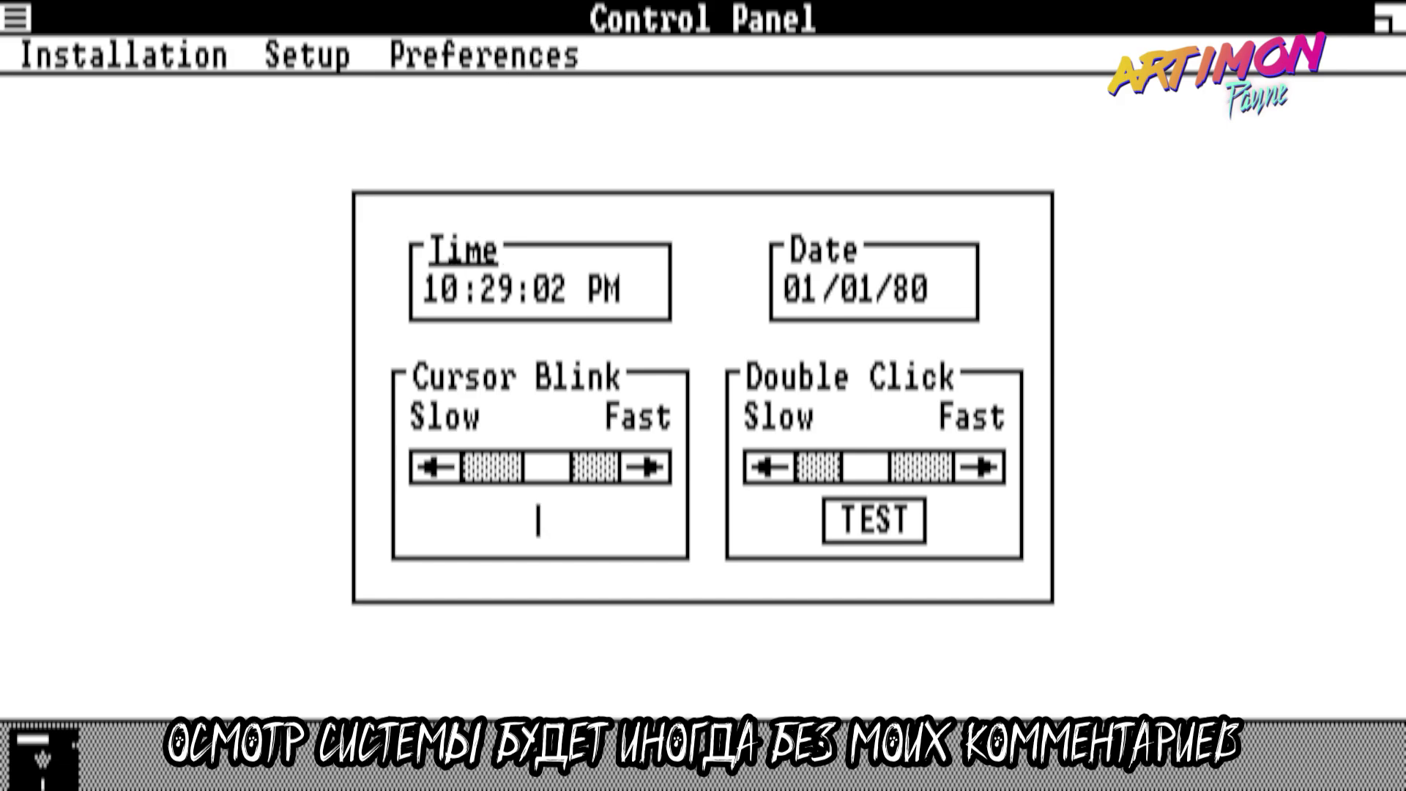
pyautogui.click(528, 59)
pyautogui.click(549, 101)
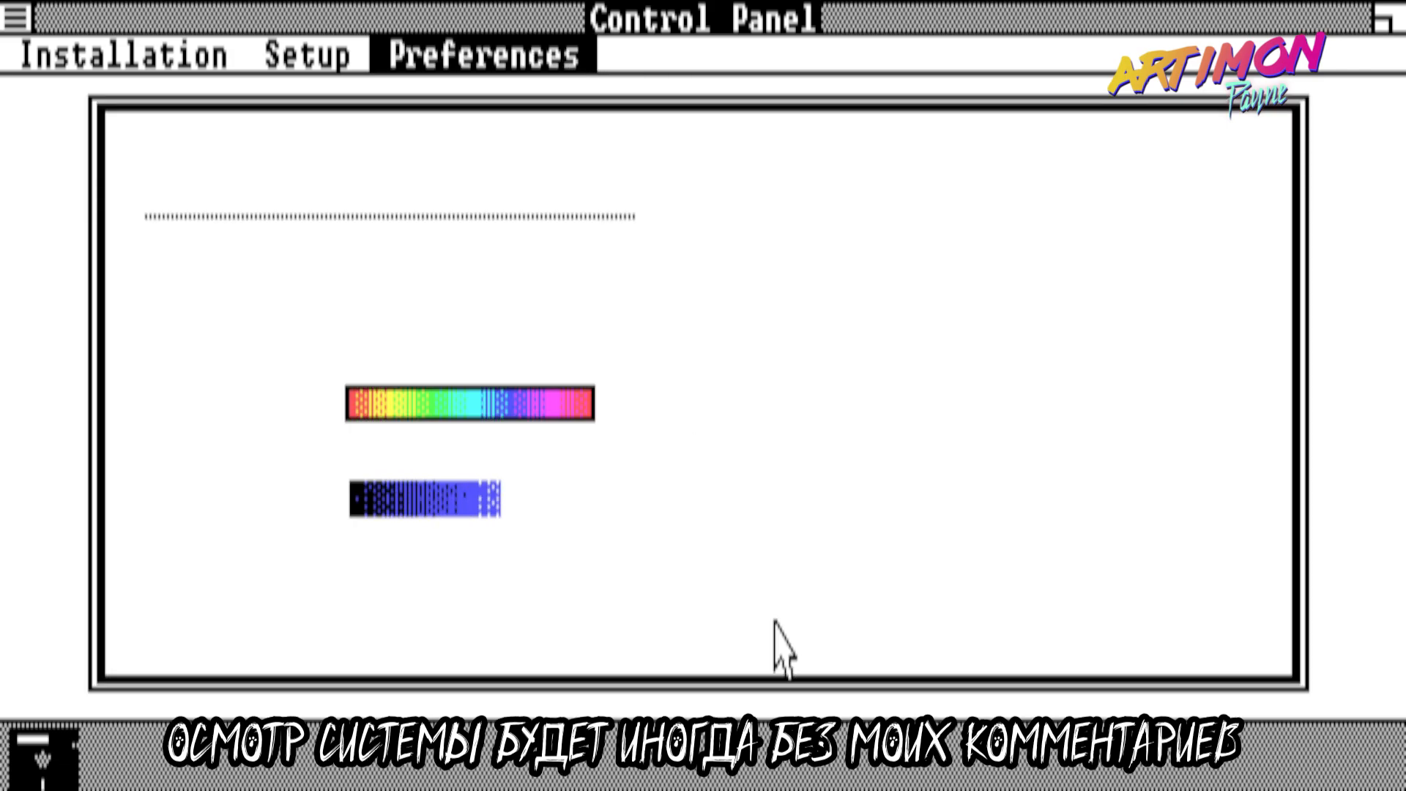
pyautogui.moveTo(526, 436); pyautogui.dragTo(421, 436)
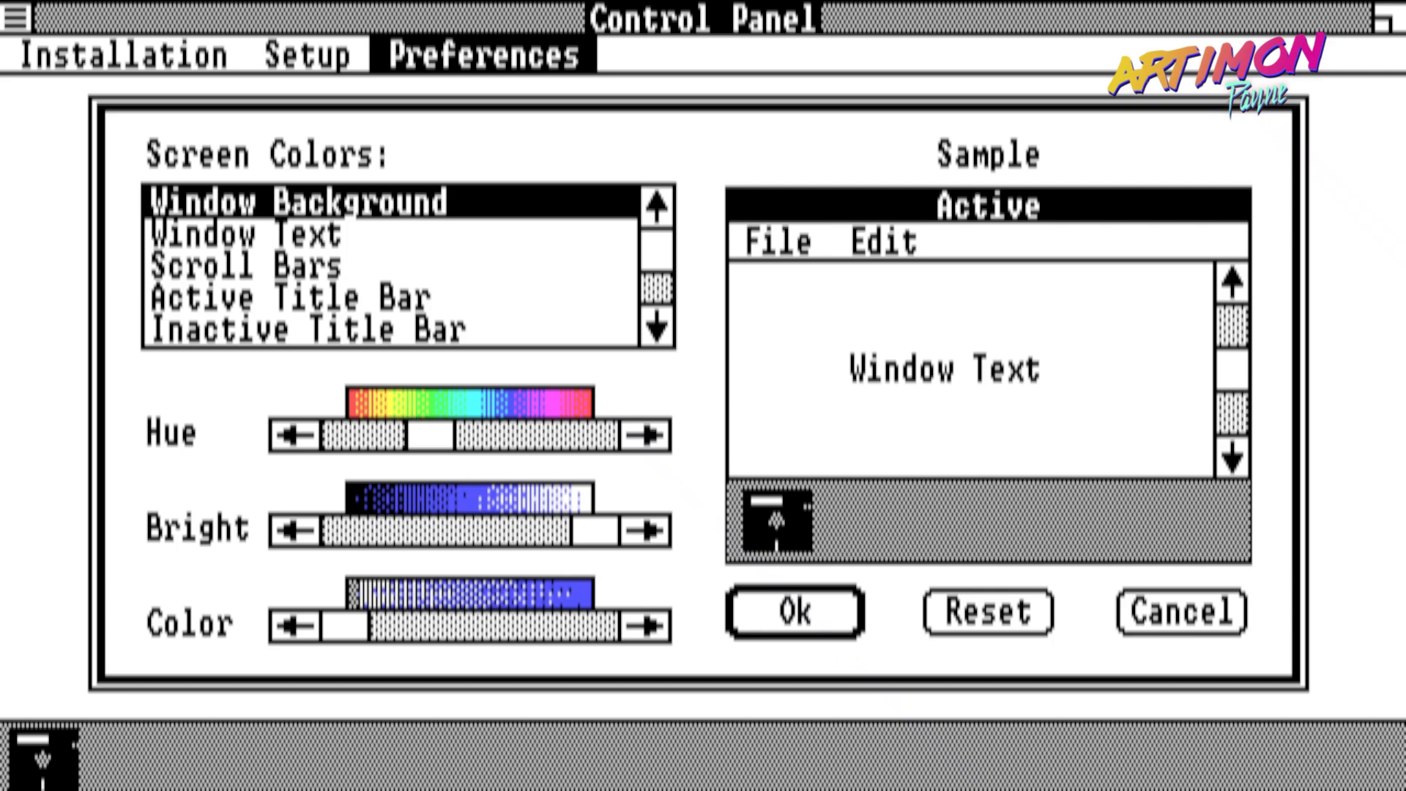
# - Shift the Window Text hue toward blue, preview the Scroll Bars and both title bar entries, and accept the screen colors
pyautogui.click(364, 236)
pyautogui.moveTo(503, 436)
pyautogui.mouseDown()
pyautogui.moveTo(431, 435)
pyautogui.moveTo(489, 429)
pyautogui.mouseUp()
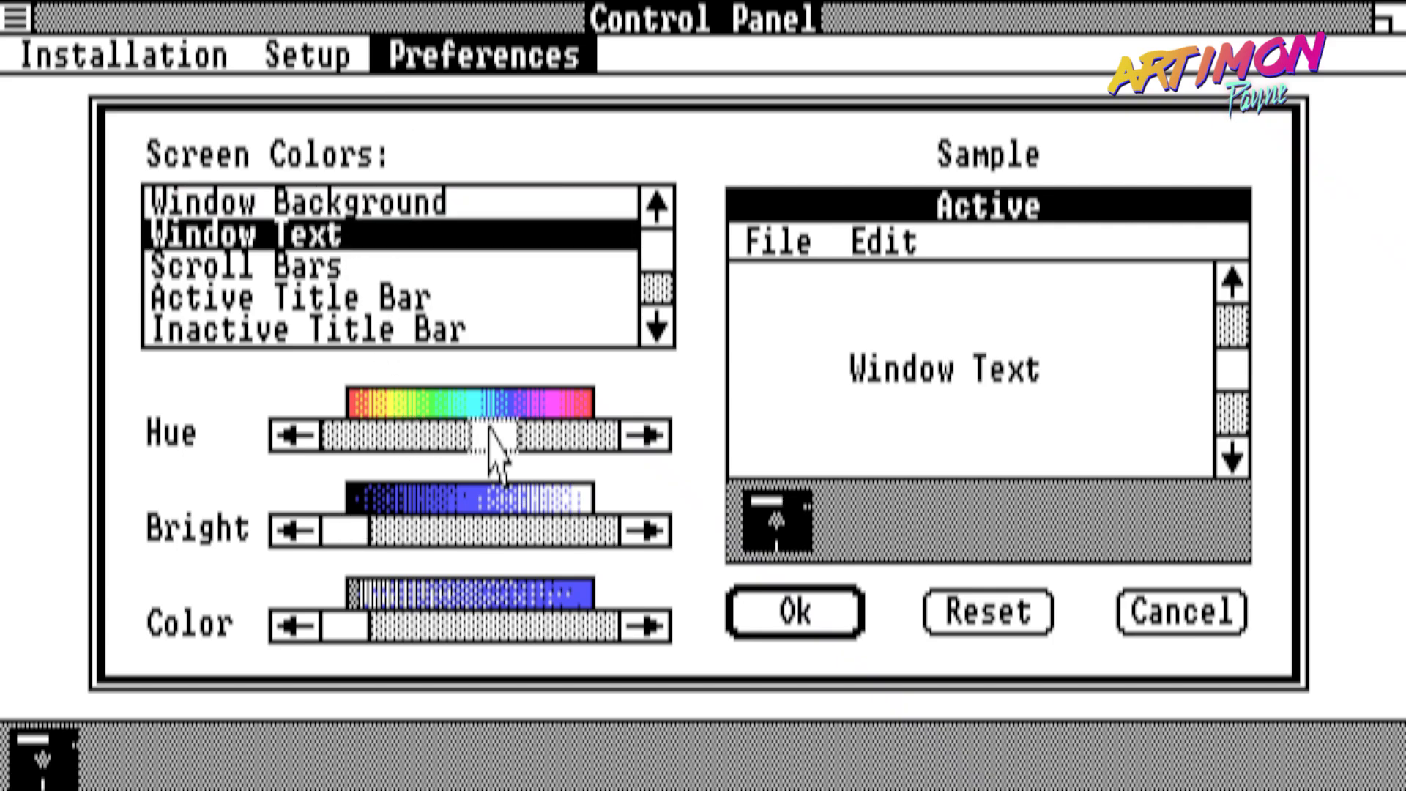
pyautogui.click(400, 265)
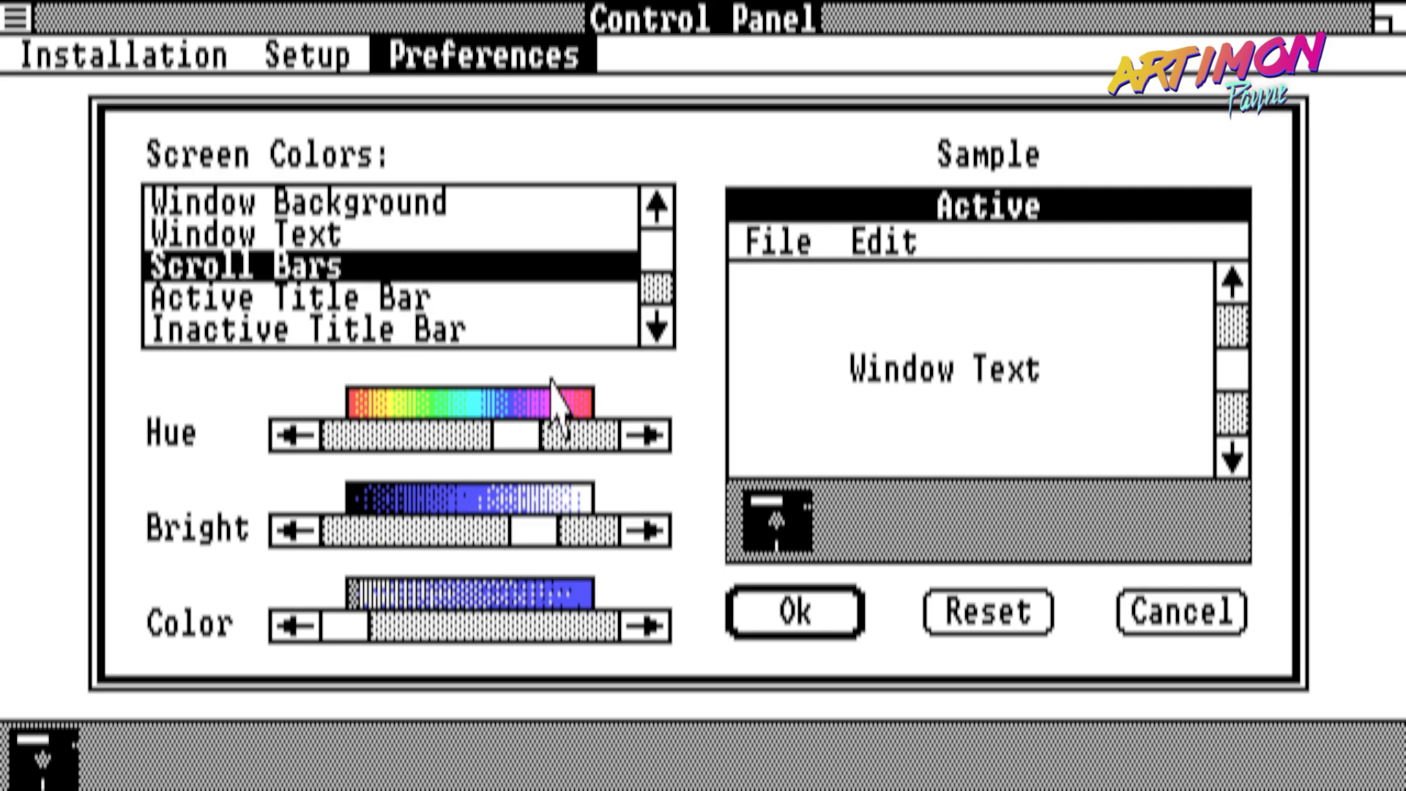
pyautogui.click(502, 293)
pyautogui.click(505, 330)
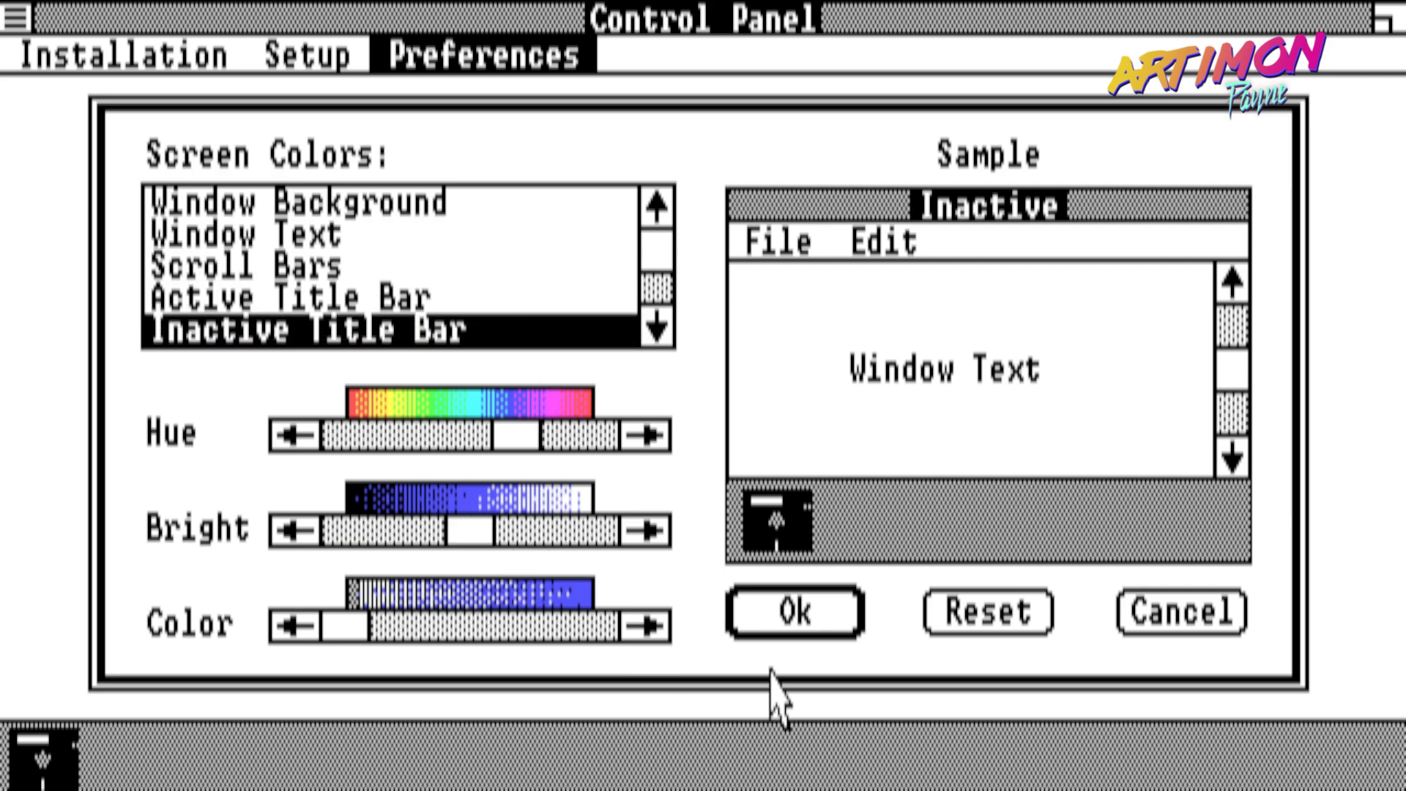
pyautogui.click(804, 622)
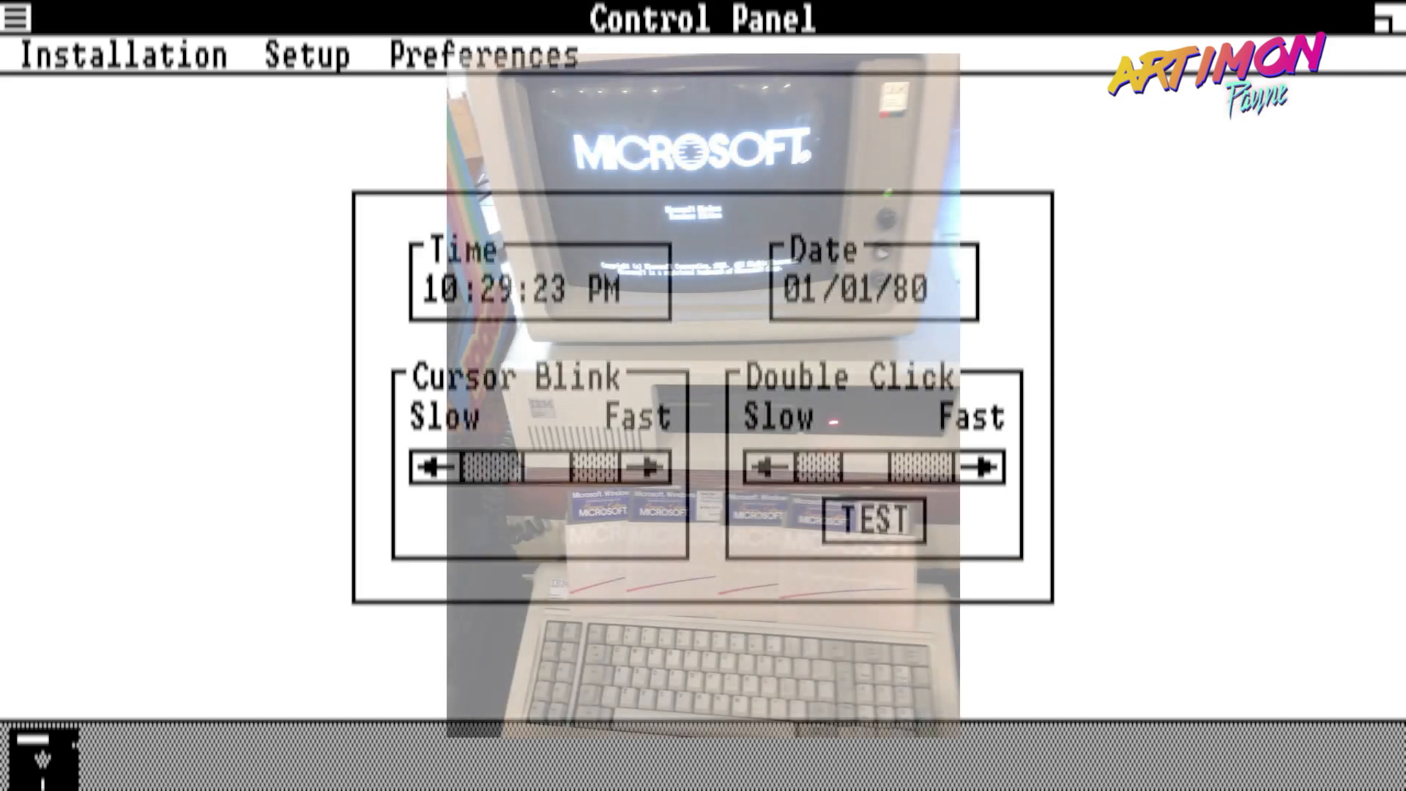
# - View the Control Panel's version and copyright information
pyautogui.click(16, 16)
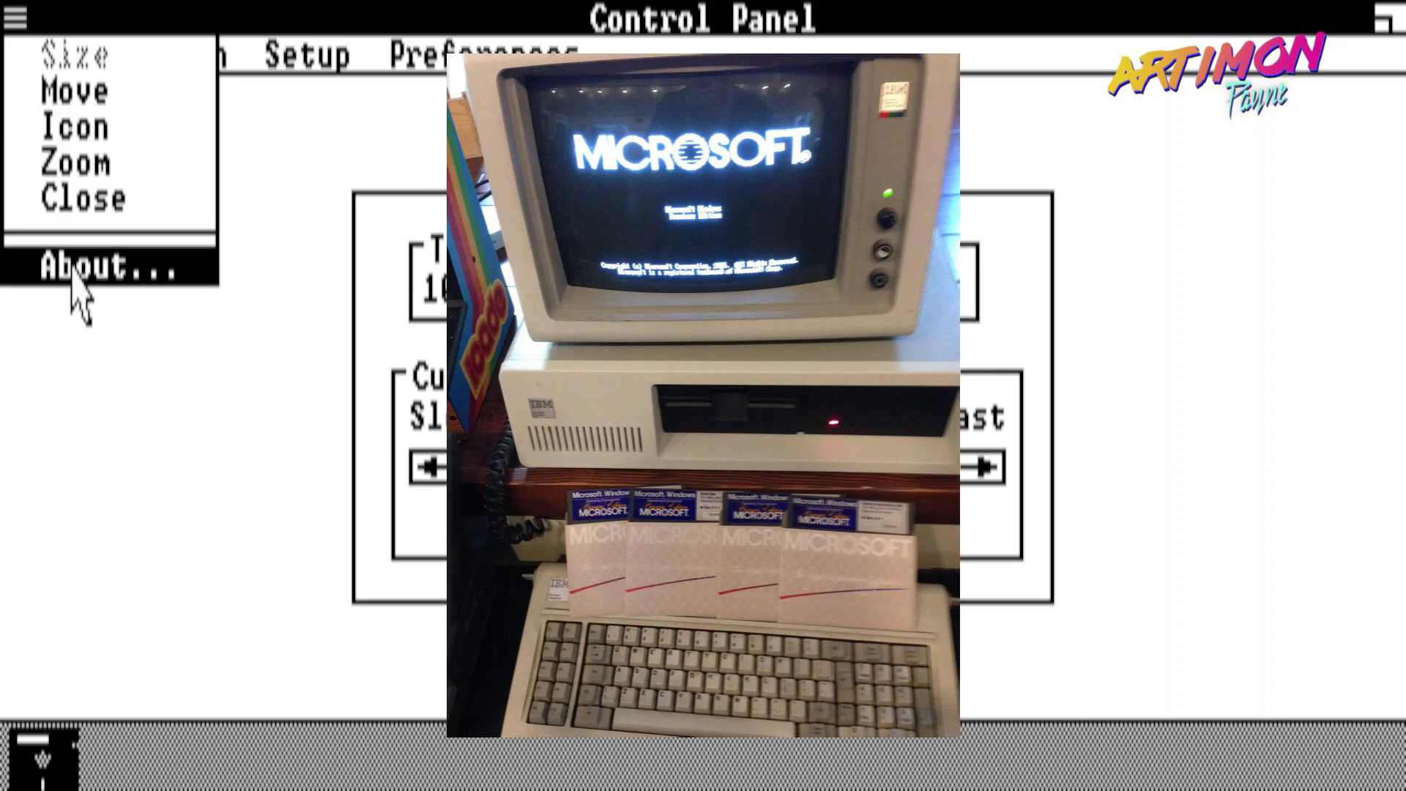
pyautogui.click(110, 264)
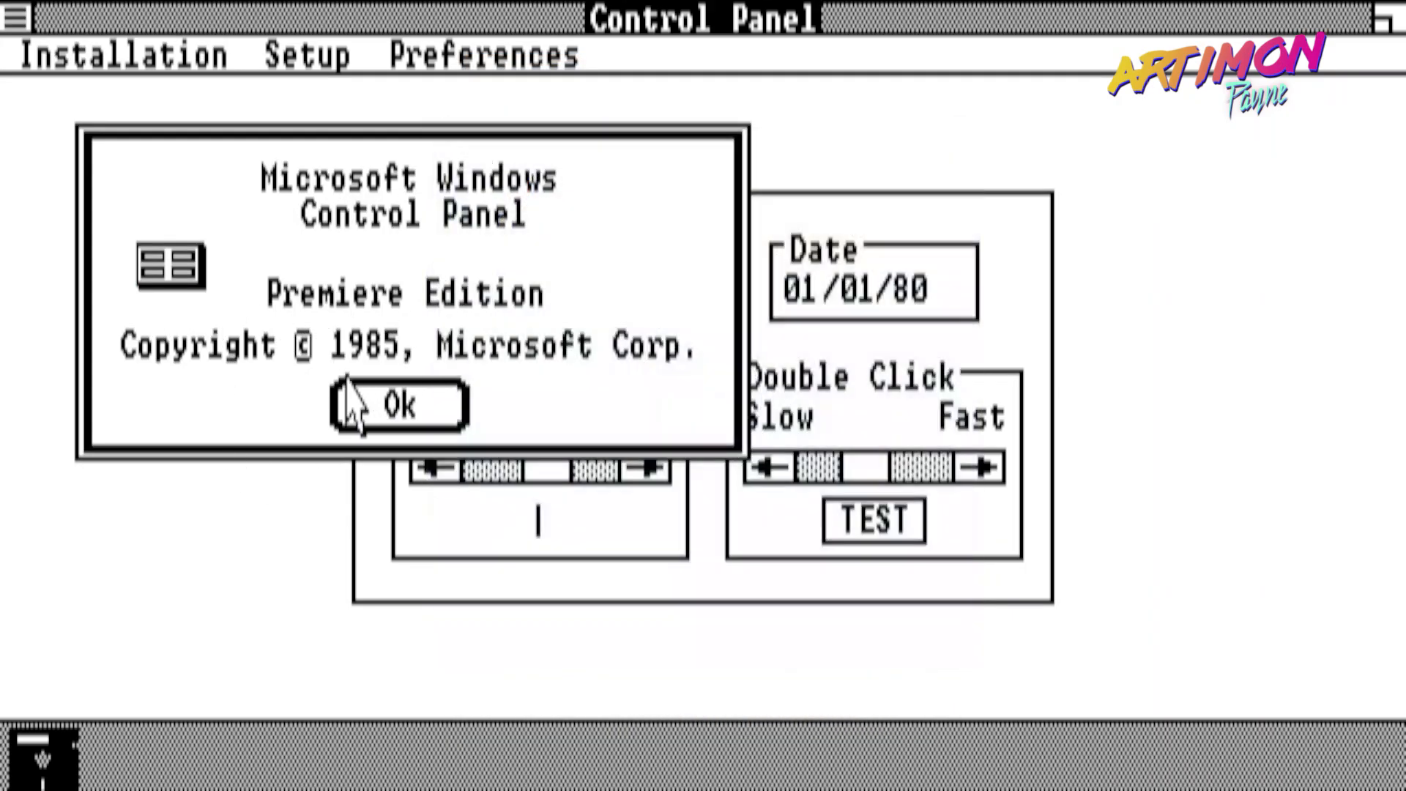
# - Close the Control Panel along with its version information, and restore the MS-DOS Executive window
pyautogui.click(428, 409)
pyautogui.click(44, 55)
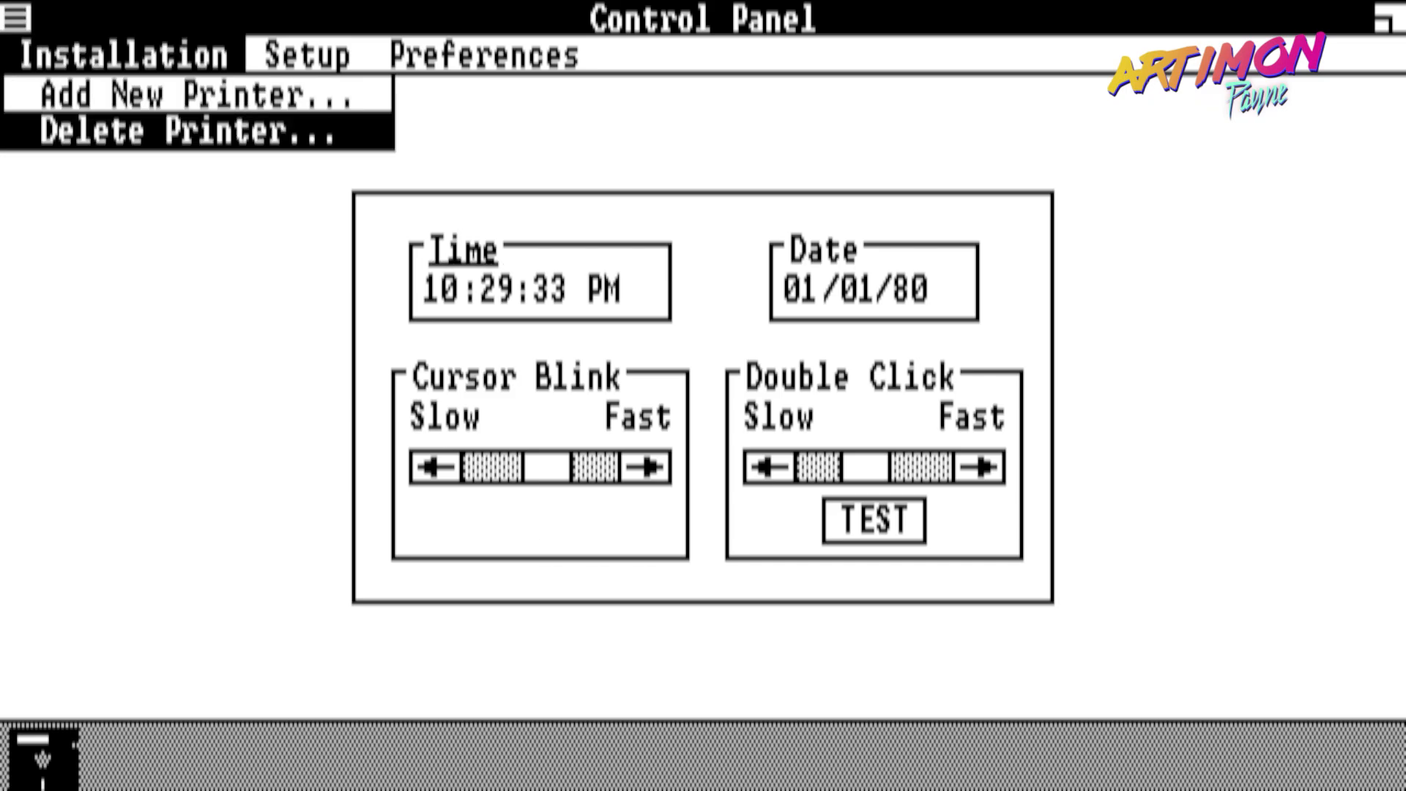
pyautogui.click(15, 16)
pyautogui.click(84, 209)
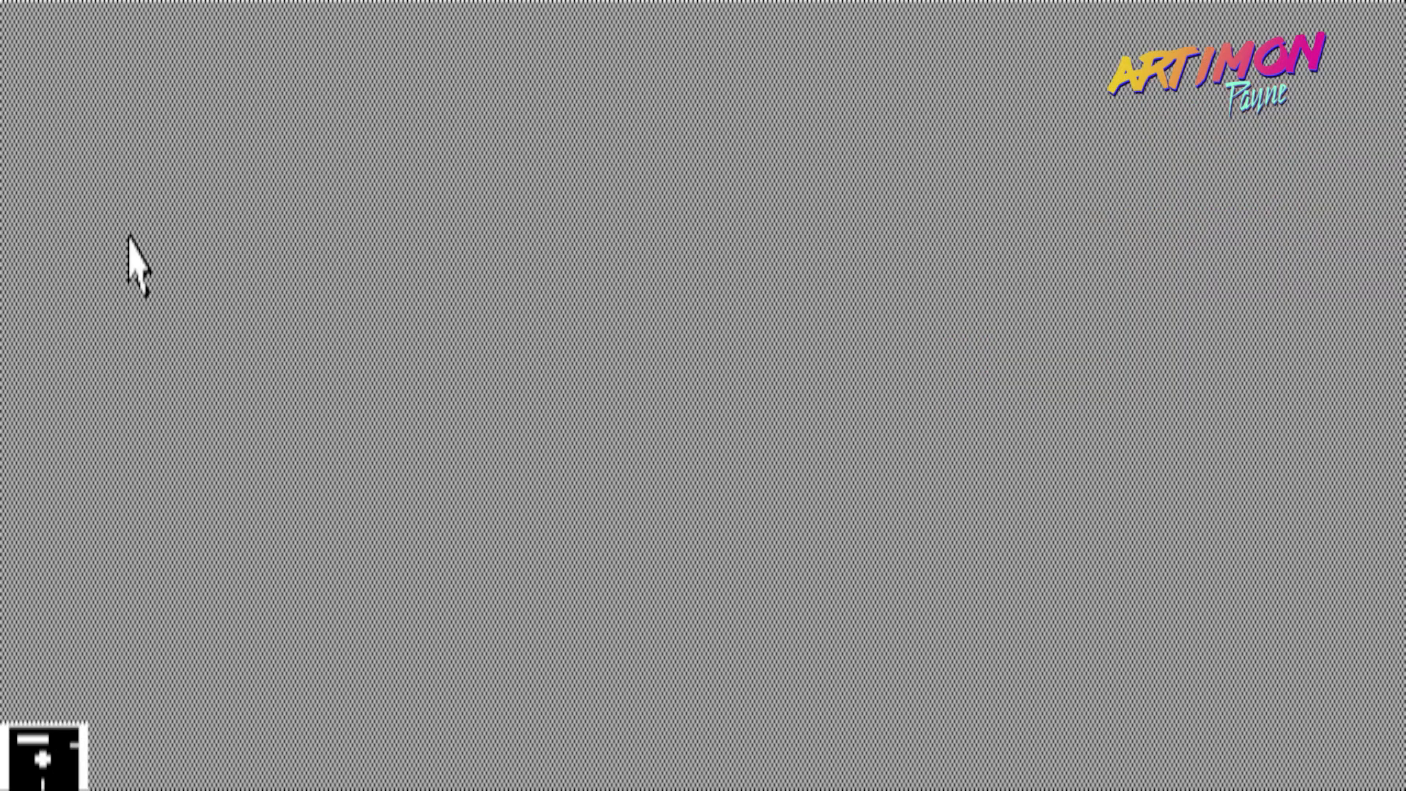
pyautogui.doubleClick(41, 740)
# - Open CALENDAR.EXE to look through the hours of the day's schedule, and close the calendar
pyautogui.click(198, 311)
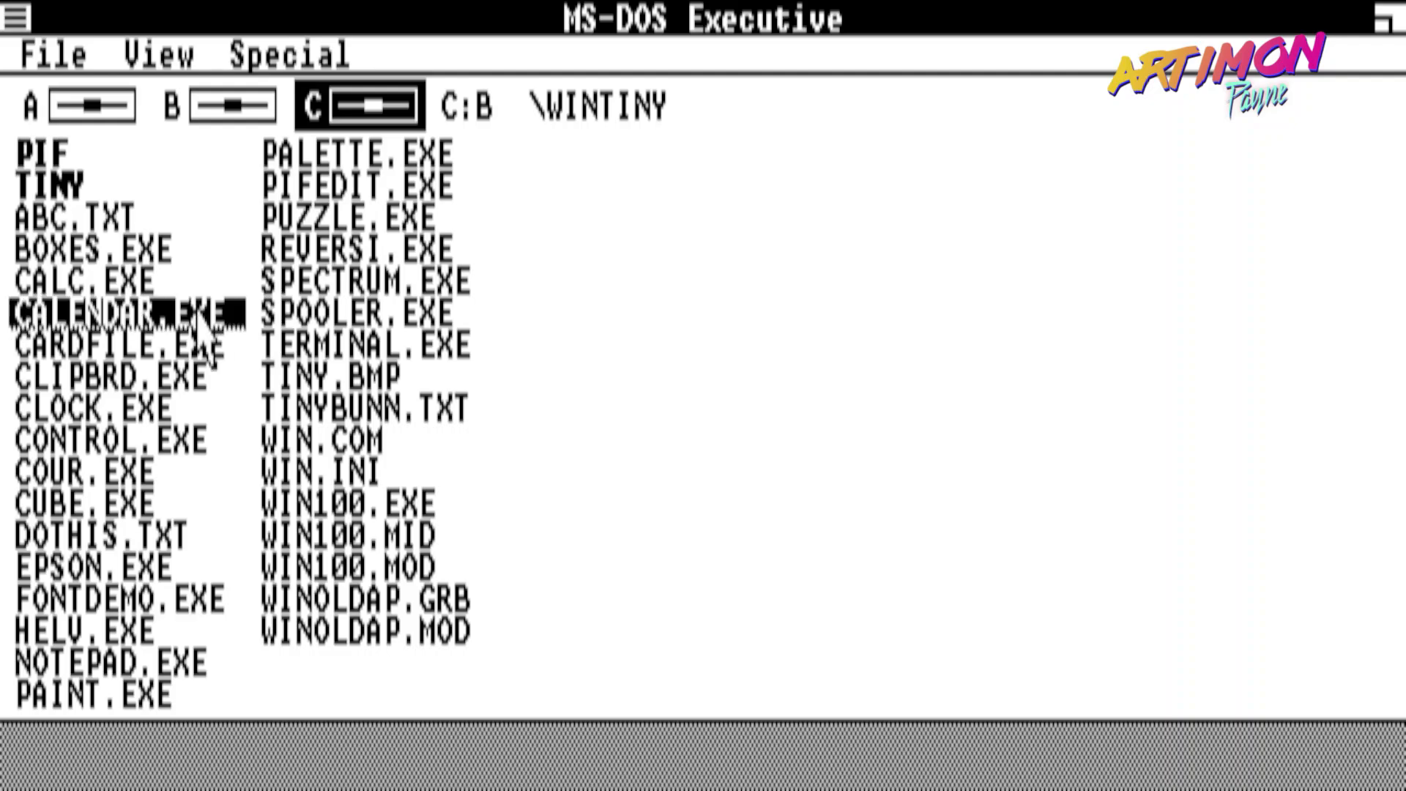
pyautogui.doubleClick(197, 322)
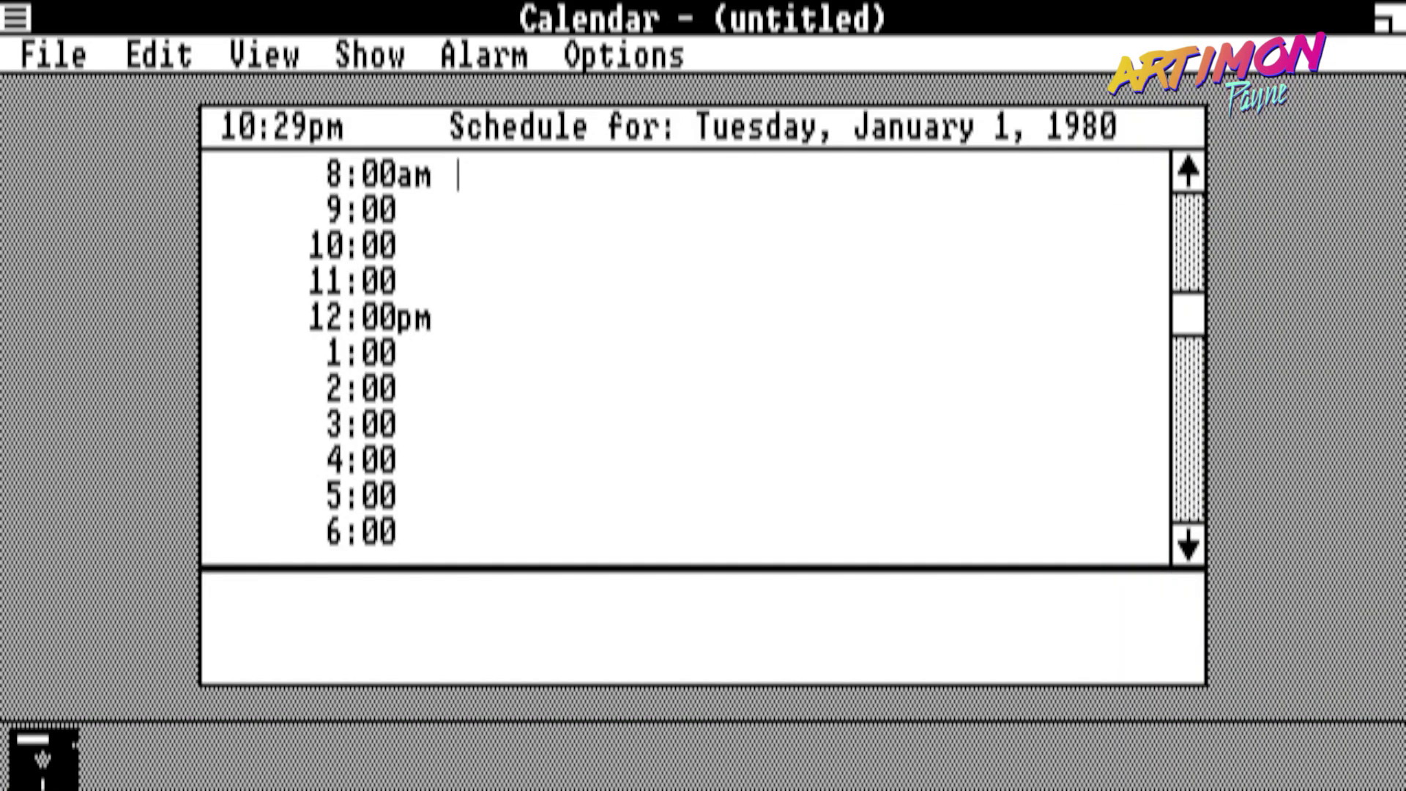
pyautogui.moveTo(1192, 312); pyautogui.dragTo(1193, 359)
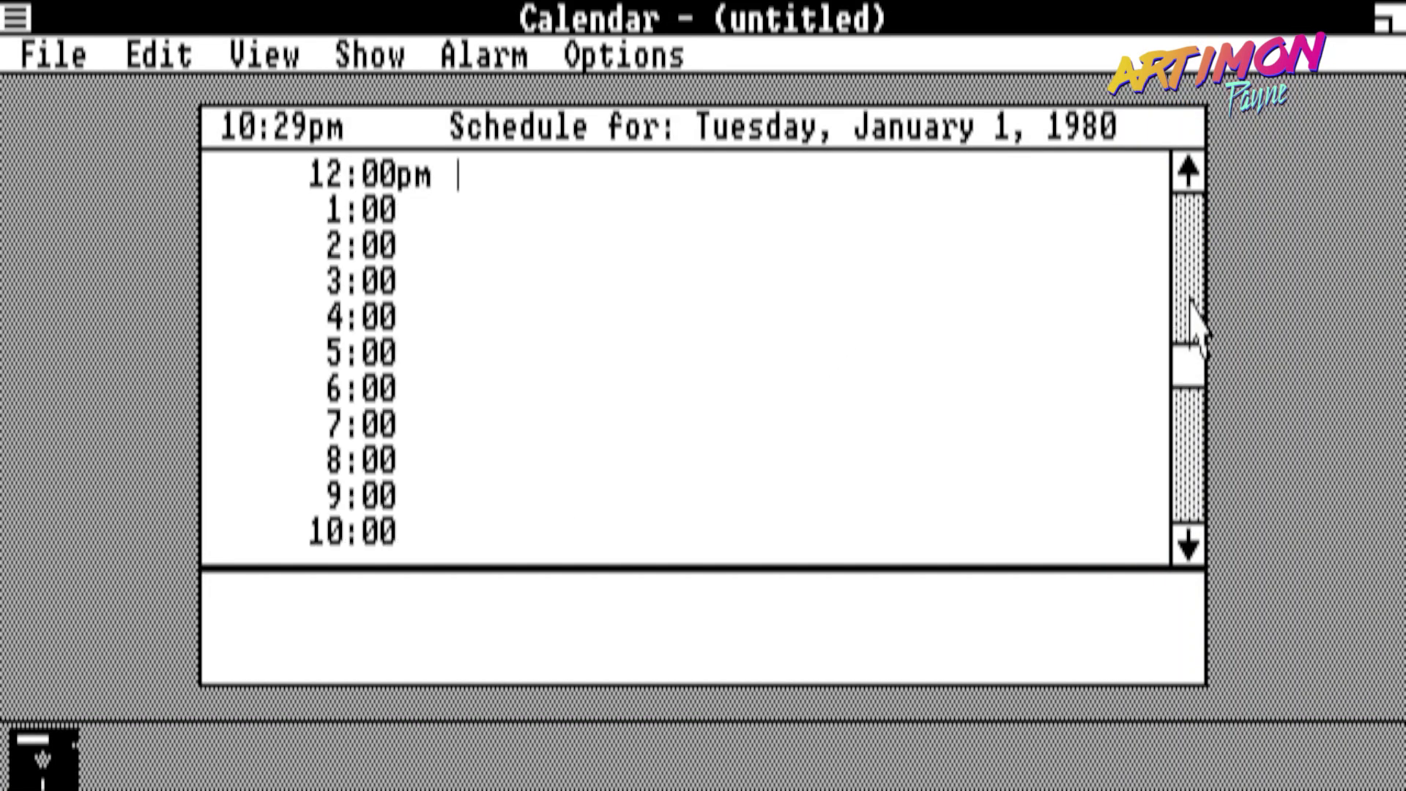
pyautogui.click(1193, 299)
pyautogui.click(1193, 279)
pyautogui.click(1193, 275)
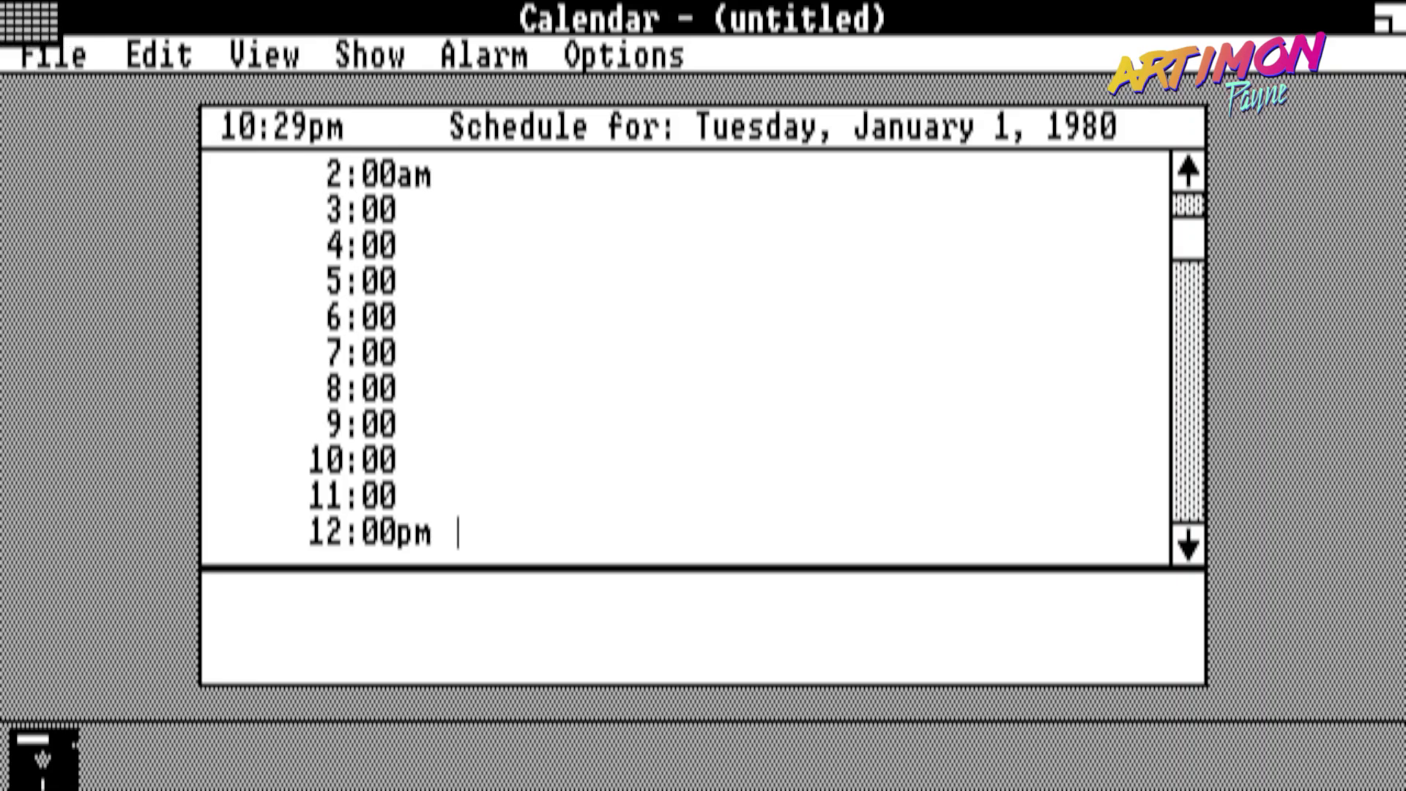
pyautogui.click(16, 16)
pyautogui.click(83, 199)
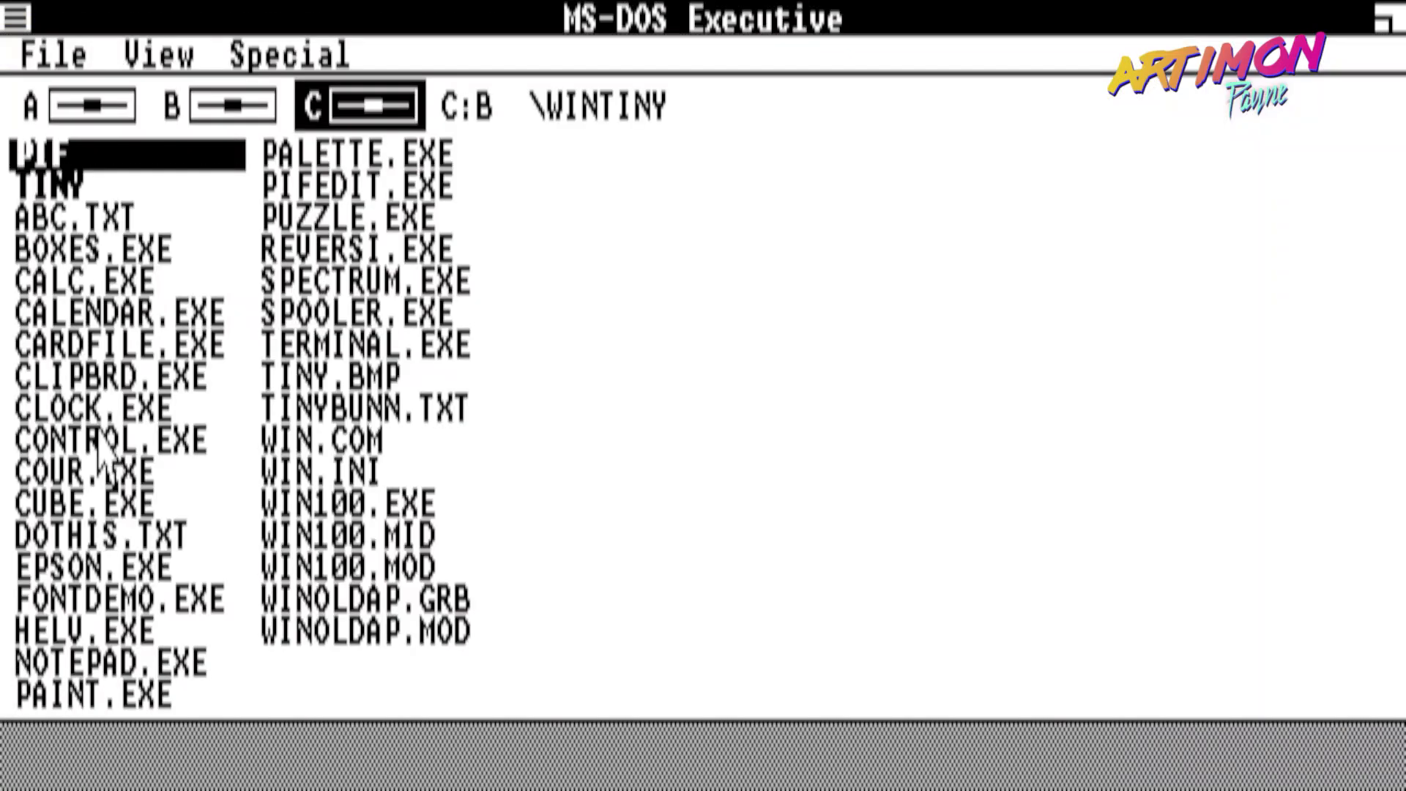
# - View the clipboard contents with CLIPBRD.EXE and close it, and open CLOCK.EXE to view the clock
pyautogui.doubleClick(95, 375)
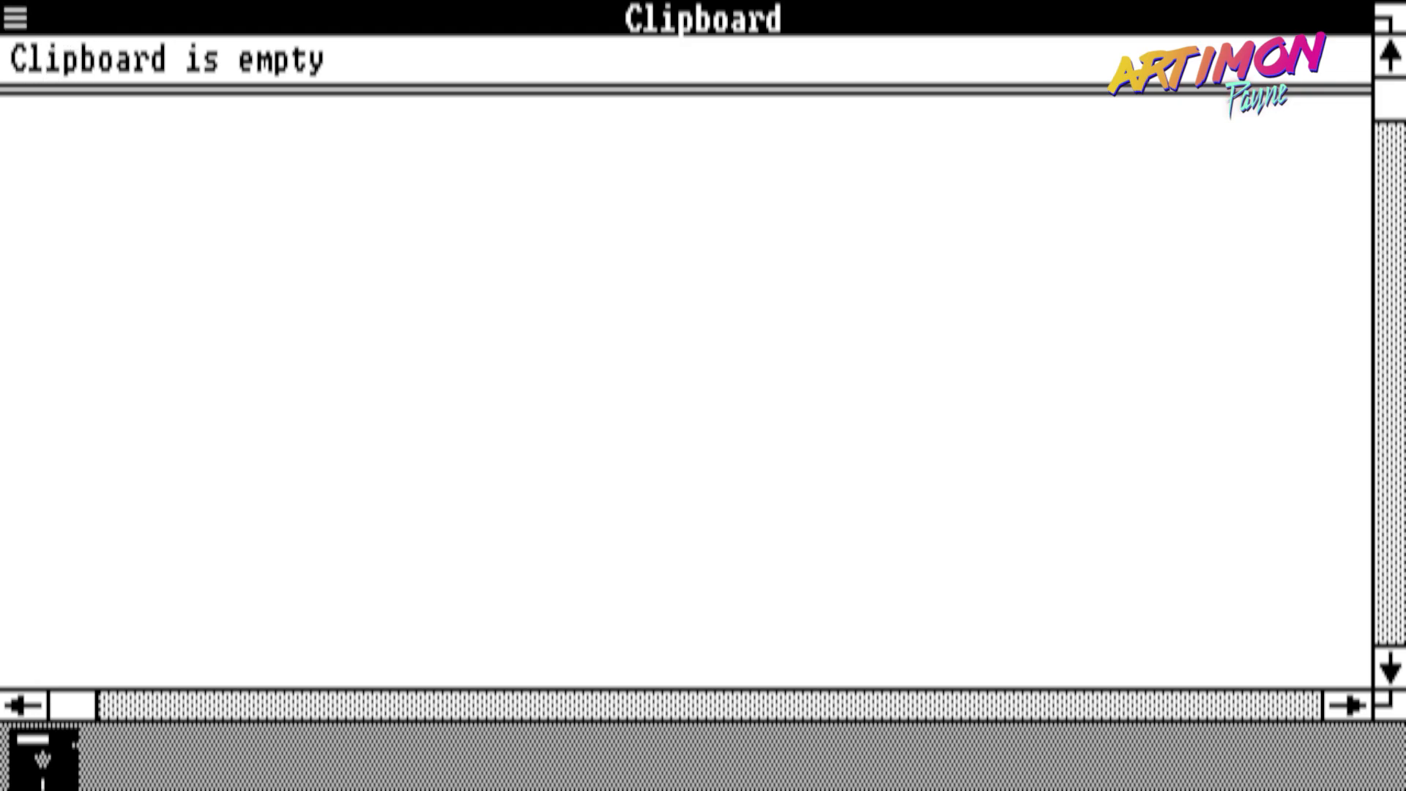
pyautogui.click(16, 16)
pyautogui.click(37, 198)
pyautogui.doubleClick(86, 407)
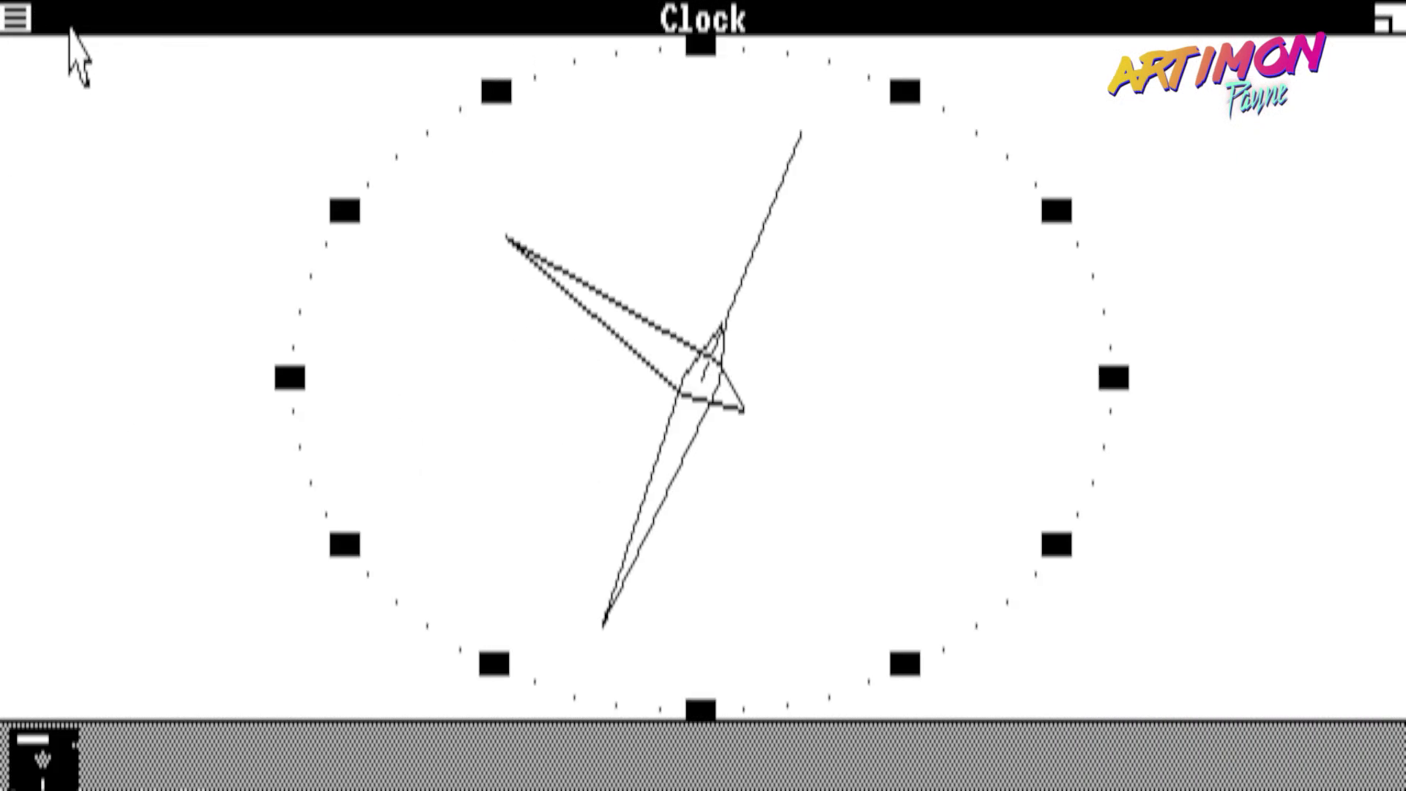
# - View Clock's About information, close Clock and restore the MS-DOS Executive window
pyautogui.click(18, 16)
pyautogui.click(109, 269)
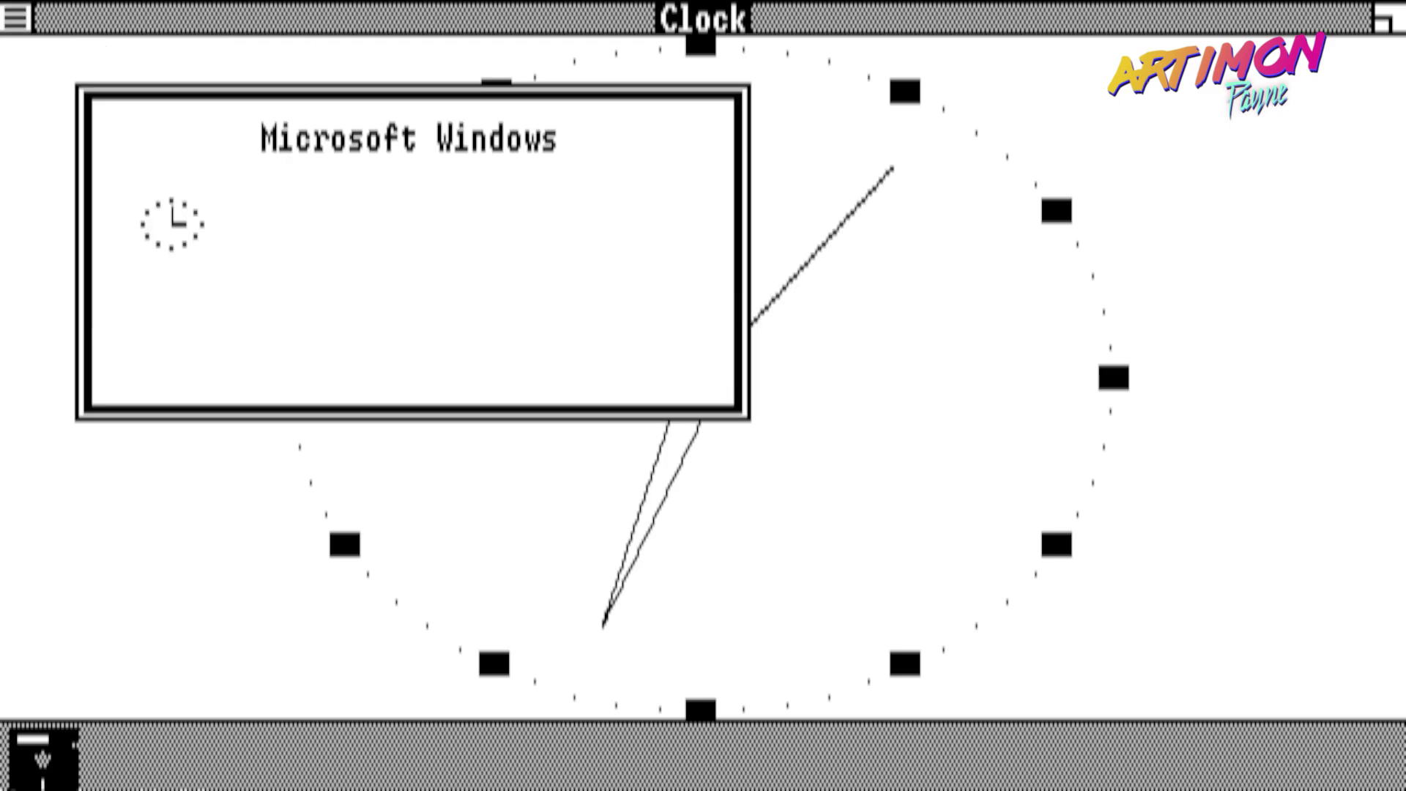
pyautogui.click(388, 364)
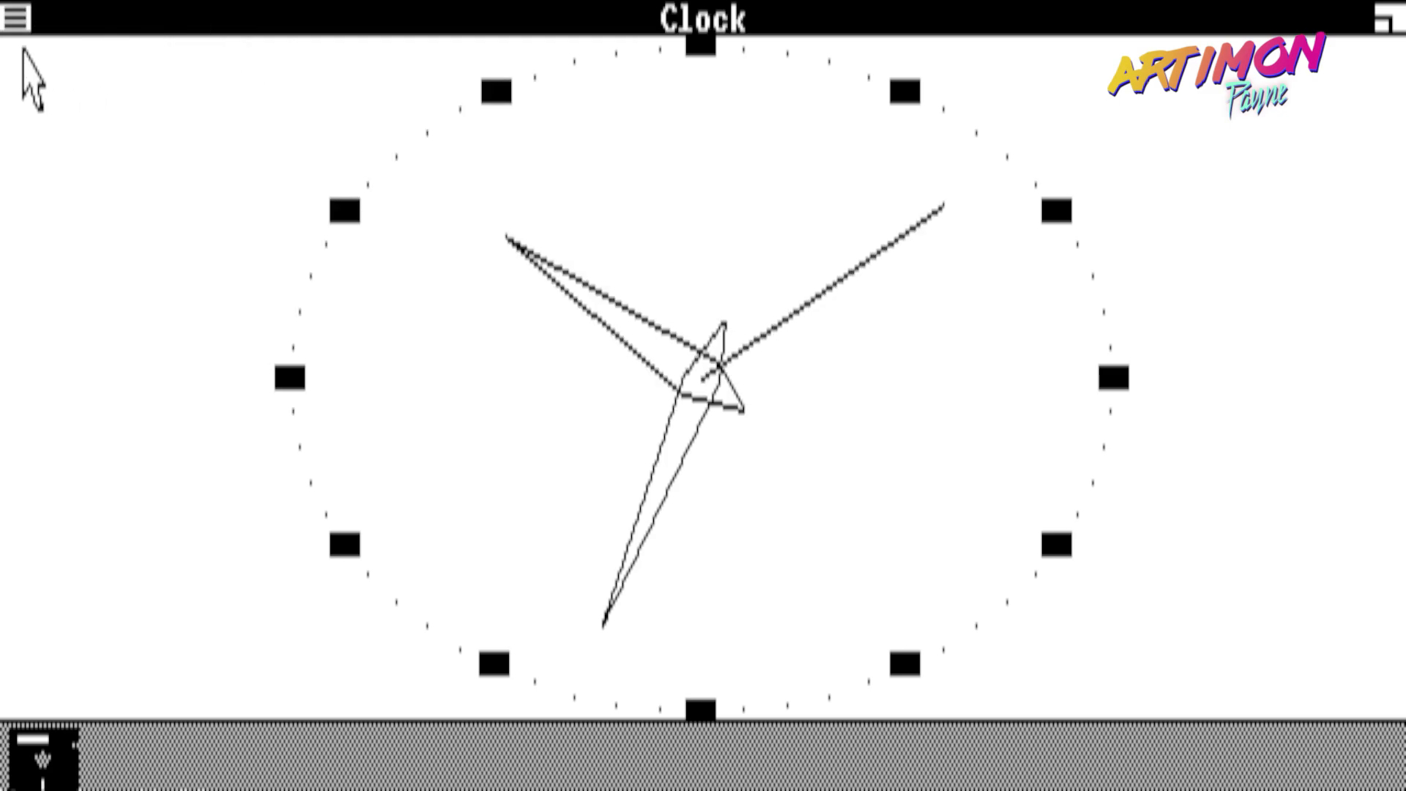
pyautogui.click(16, 16)
pyautogui.click(41, 197)
pyautogui.doubleClick(42, 758)
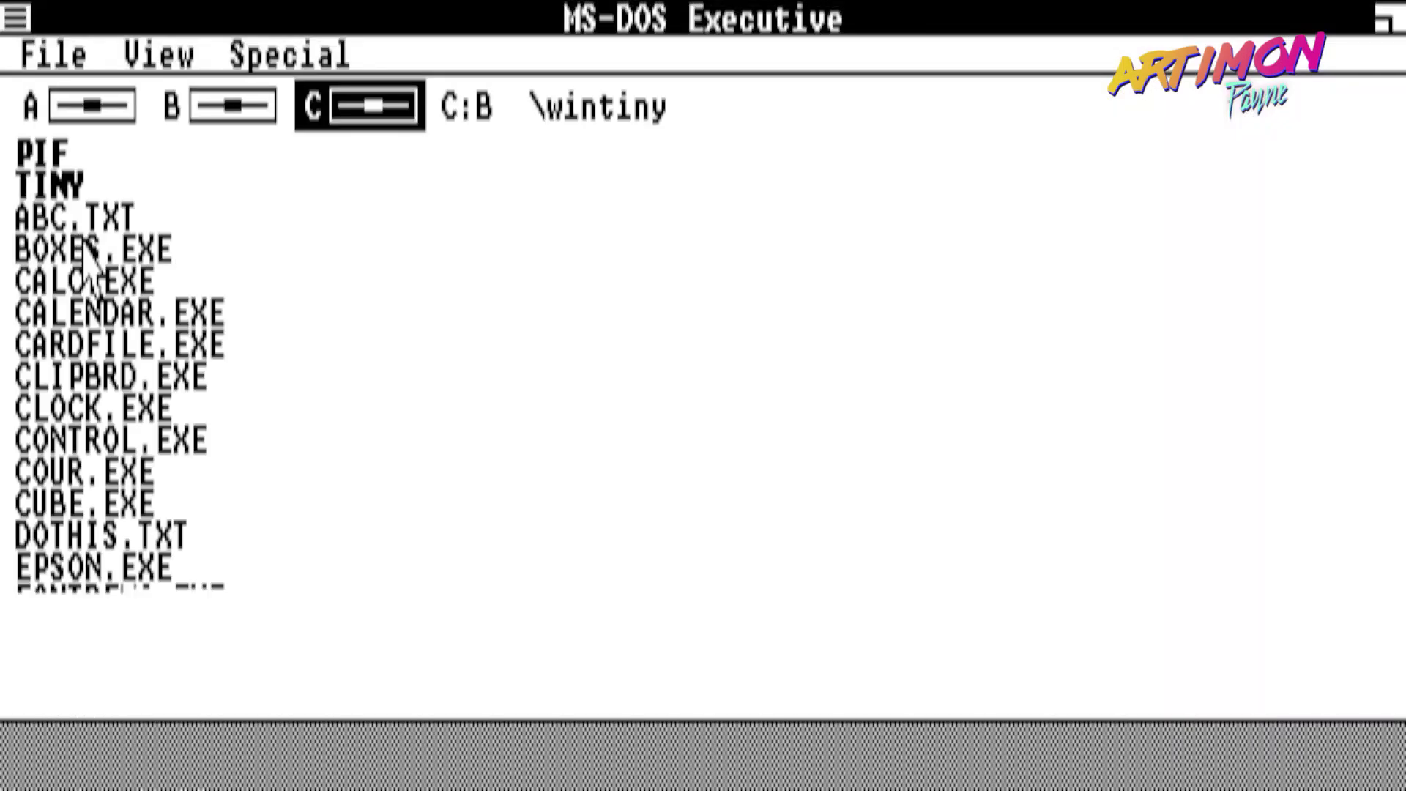
# - Try out NOTEPAD.EXE with the text "Hello World!", close it without saving and restore MS-DOS Executive
pyautogui.doubleClick(145, 661)
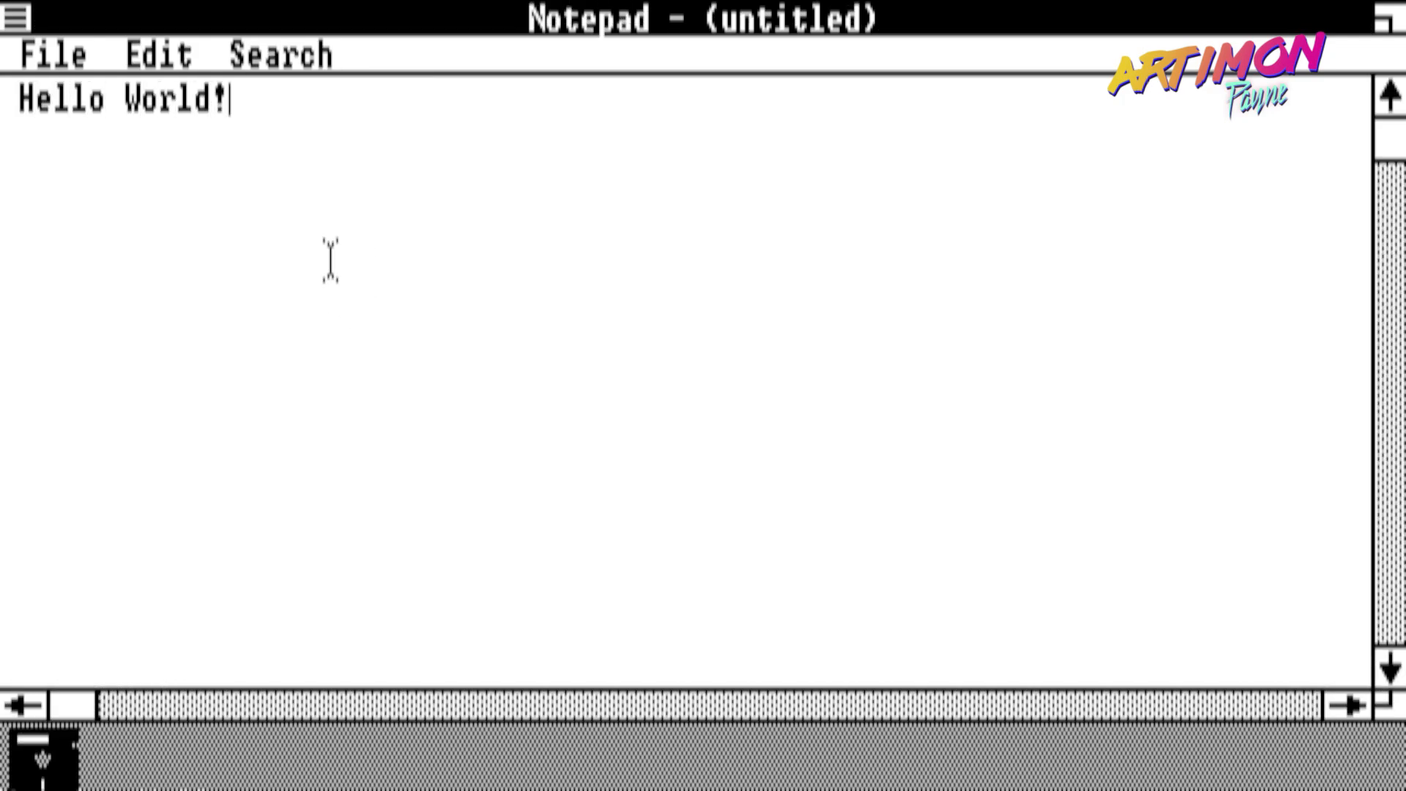
pyautogui.moveTo(52, 55); pyautogui.dragTo(44, 201)
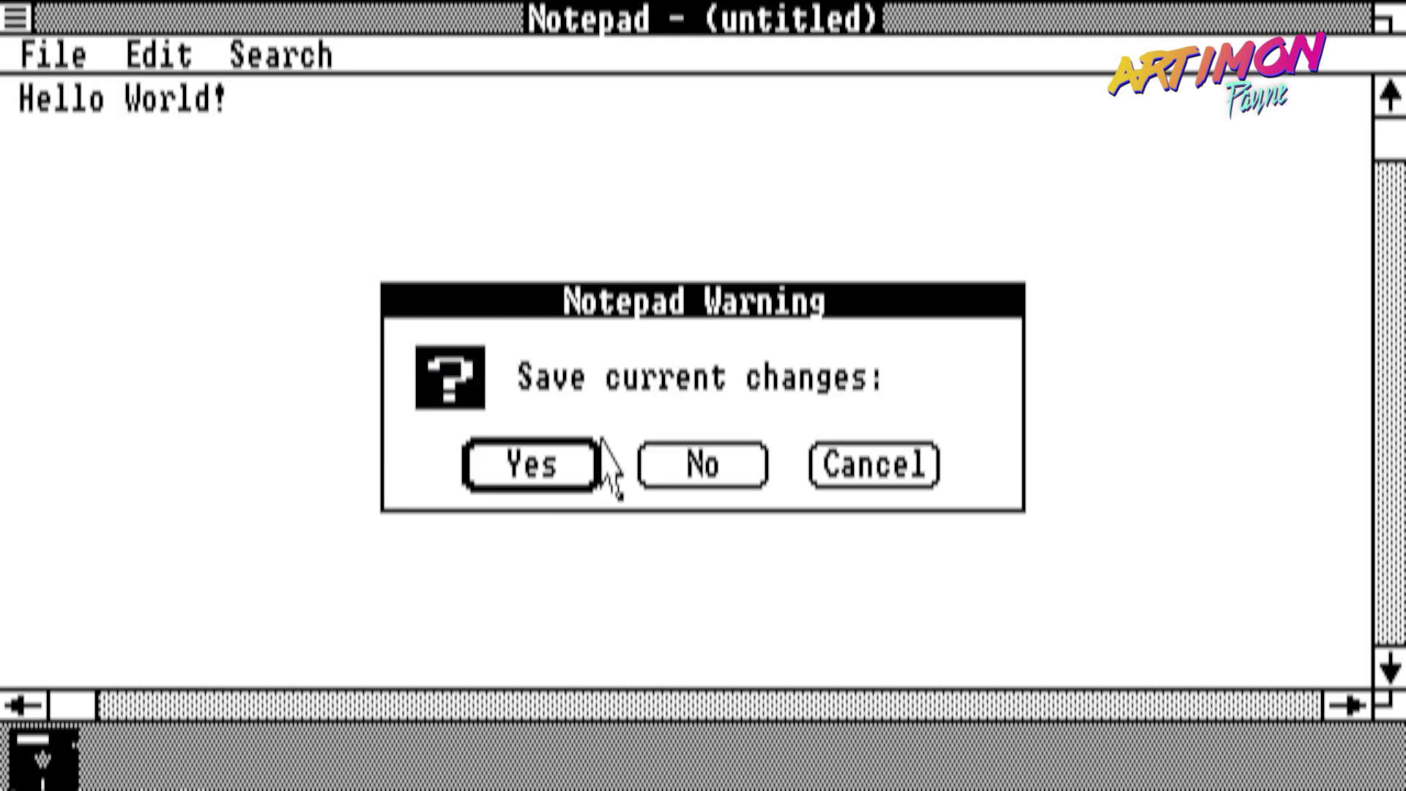
pyautogui.click(653, 460)
pyautogui.doubleClick(44, 758)
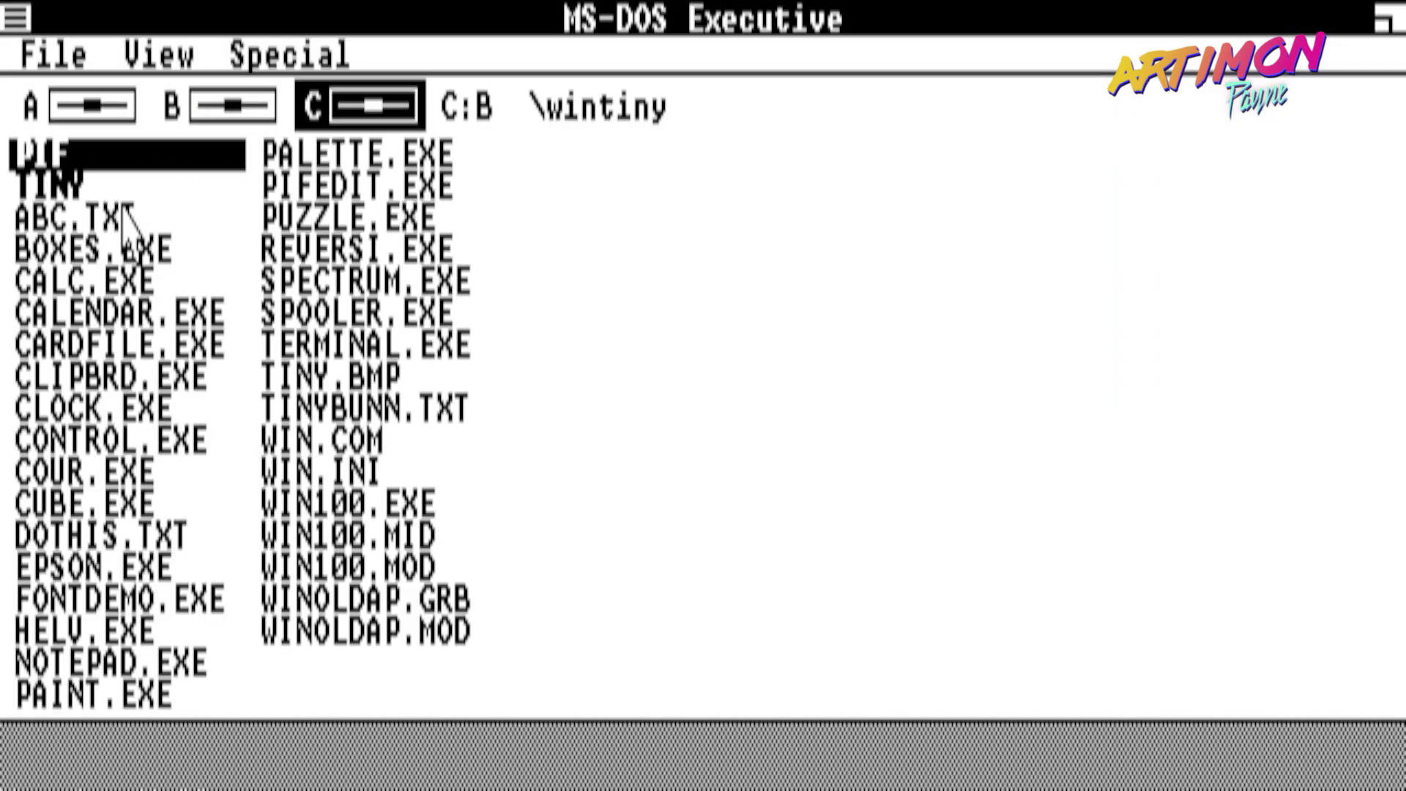
# - Launch PAINT.EXE and hand-draw the word HELLO across the canvas with the pencil
pyautogui.click(158, 663)
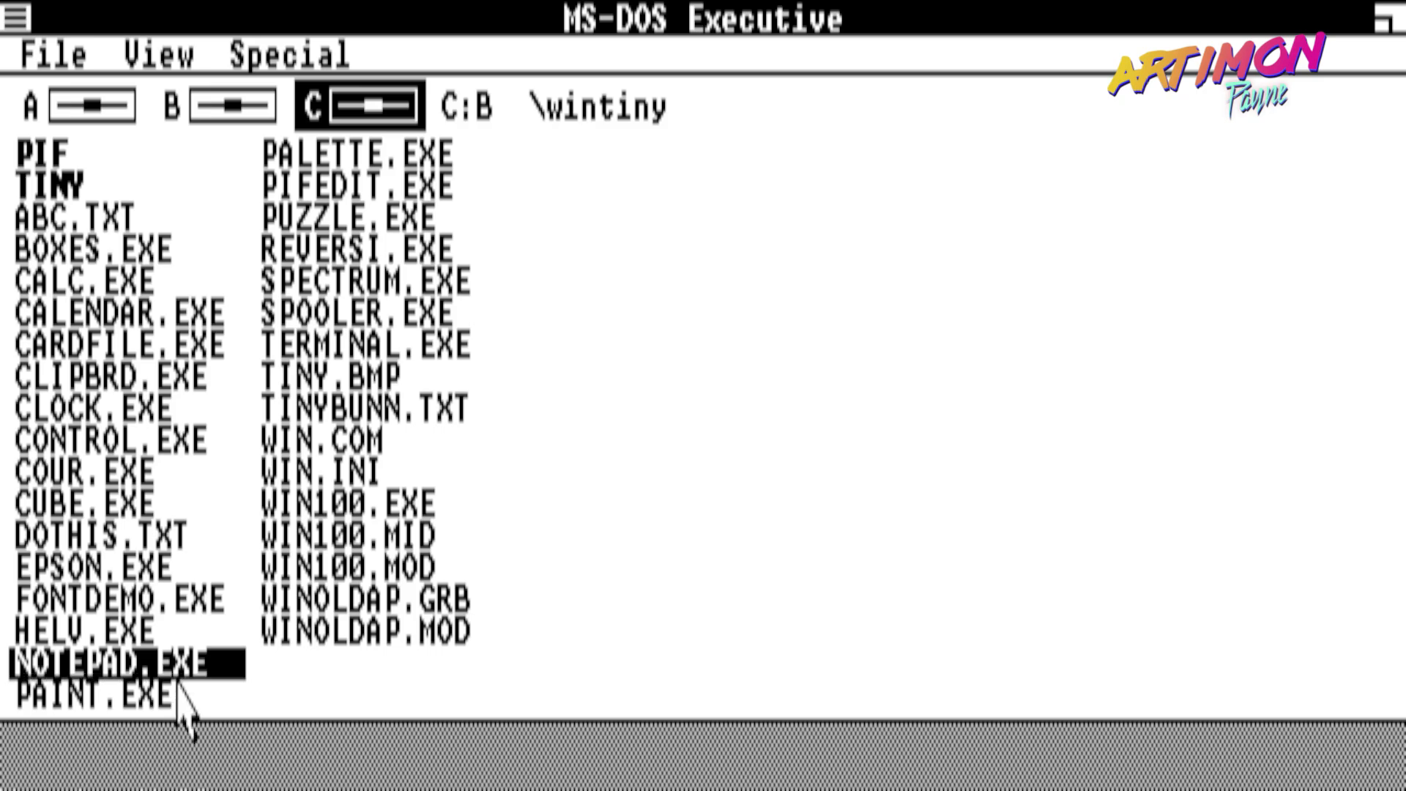
pyautogui.doubleClick(178, 692)
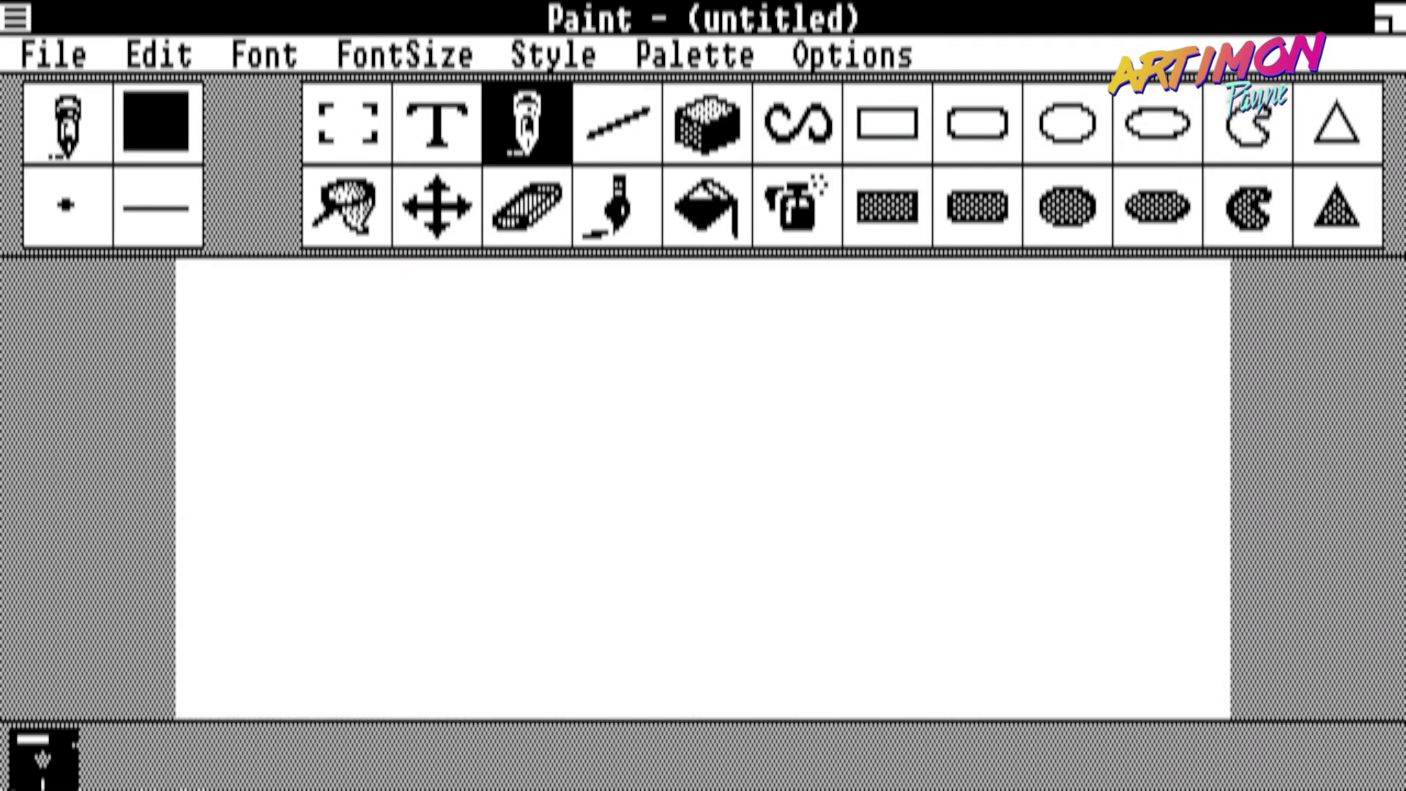
pyautogui.moveTo(275, 350); pyautogui.dragTo(280, 616)
pyautogui.moveTo(271, 475); pyautogui.dragTo(324, 479)
pyautogui.moveTo(331, 294); pyautogui.dragTo(336, 605)
pyautogui.moveTo(364, 378); pyautogui.dragTo(412, 505)
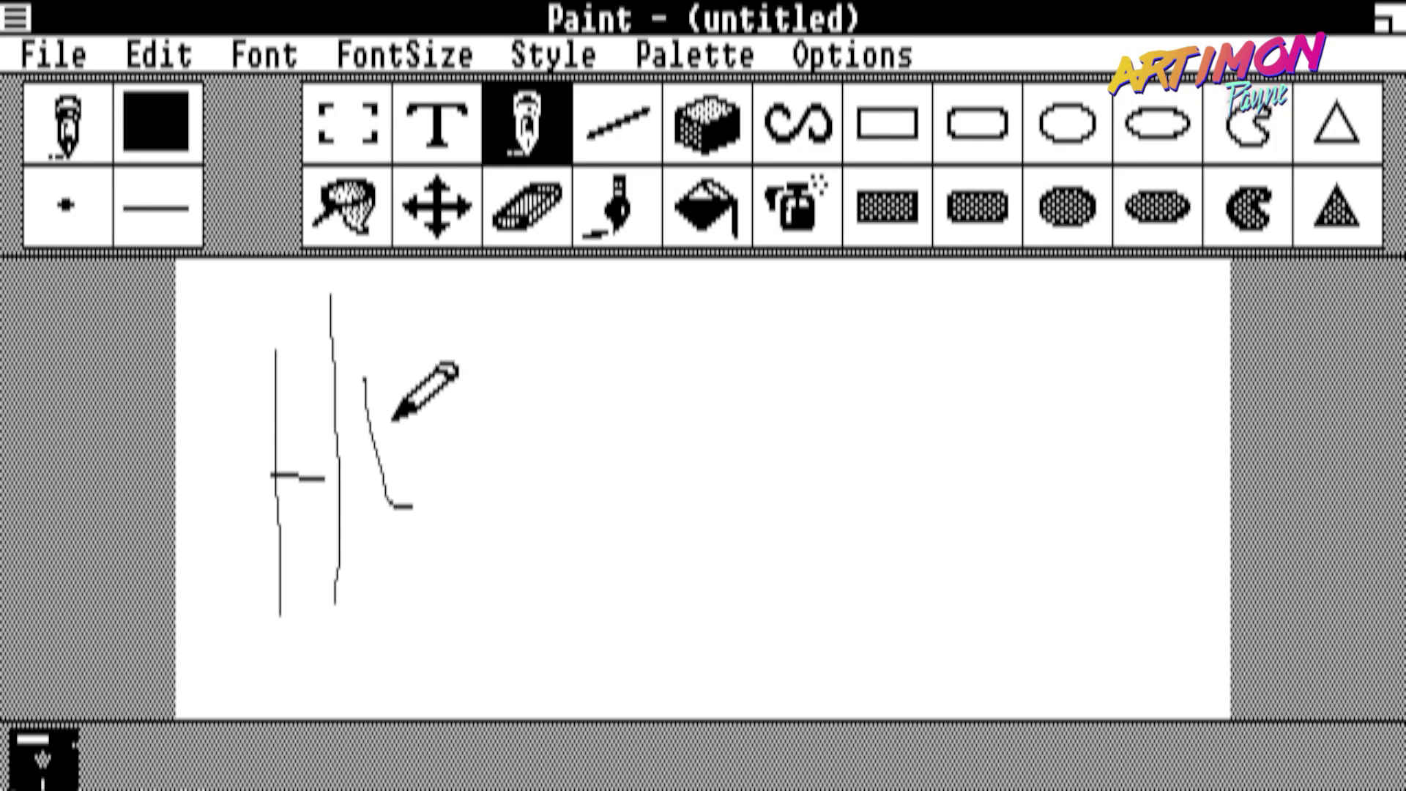
pyautogui.moveTo(391, 418); pyautogui.dragTo(416, 427)
pyautogui.moveTo(381, 370); pyautogui.dragTo(429, 387)
pyautogui.moveTo(451, 362)
pyautogui.mouseDown()
pyautogui.moveTo(466, 584)
pyautogui.moveTo(511, 521)
pyautogui.mouseUp()
pyautogui.moveTo(559, 366); pyautogui.dragTo(622, 539)
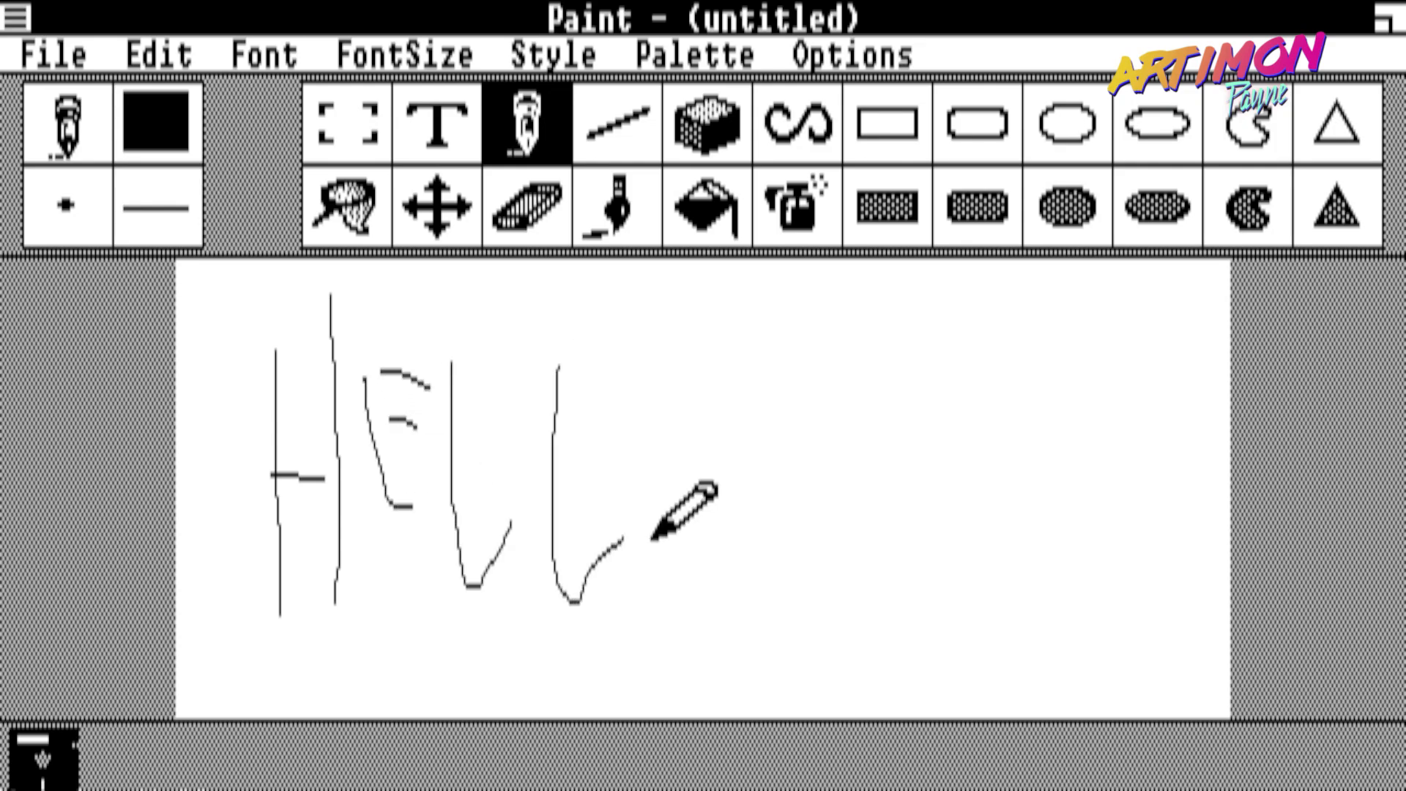
pyautogui.moveTo(664, 586)
pyautogui.mouseDown()
pyautogui.moveTo(765, 277)
pyautogui.moveTo(714, 631)
pyautogui.mouseUp()
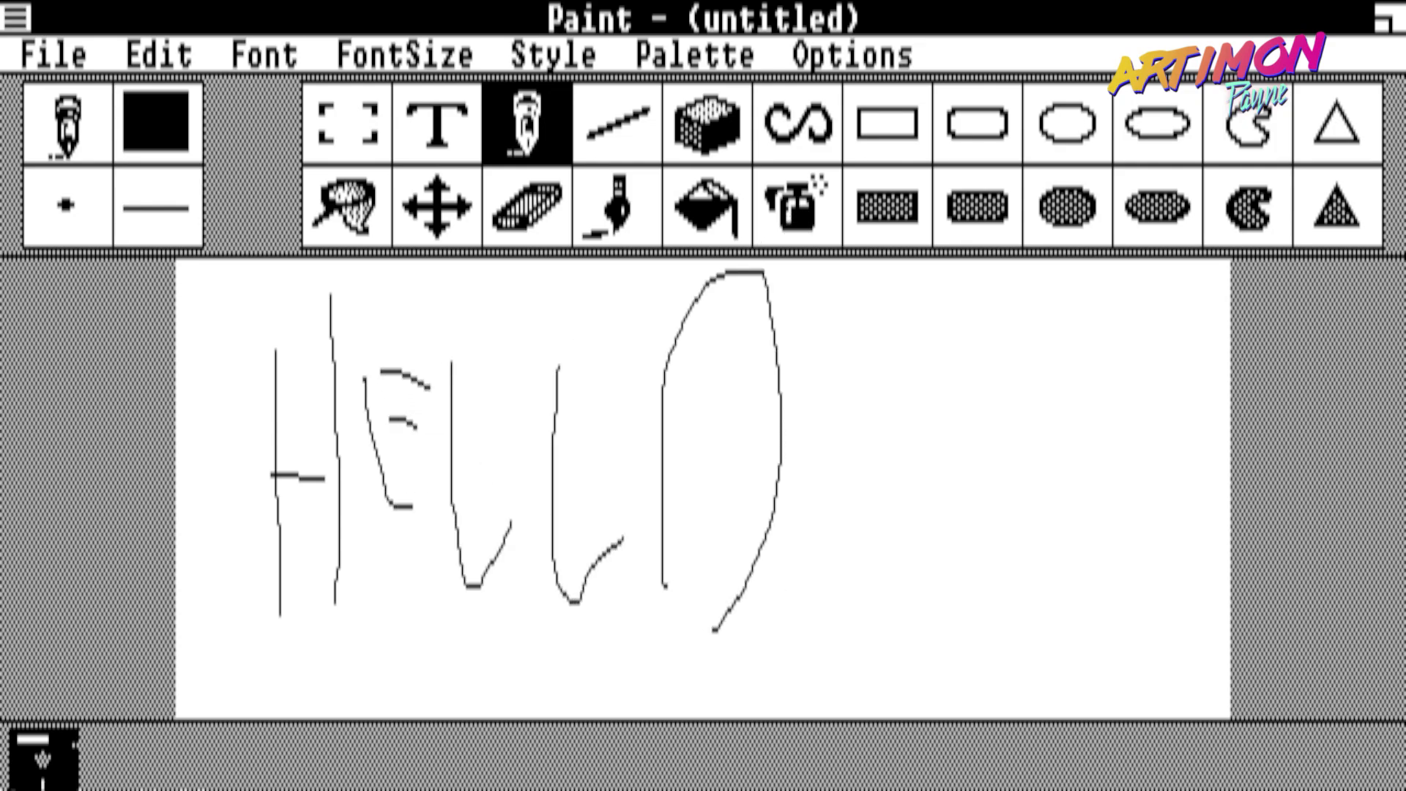
# - View Paint's About information and dismiss it
pyautogui.click(16, 16)
pyautogui.click(119, 257)
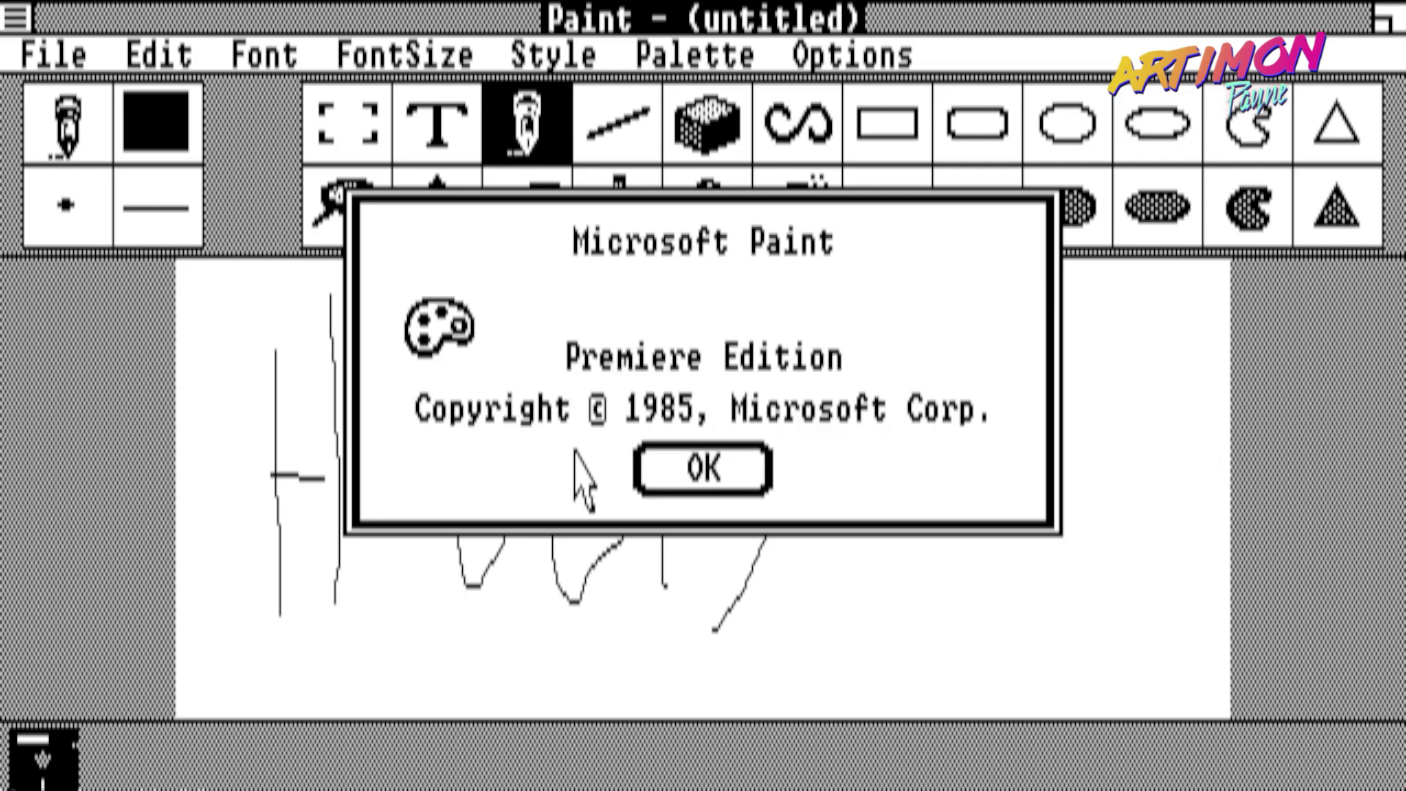
pyautogui.click(692, 501)
# - Close Paint without saving the drawing and restore the MS-DOS Executive window
pyautogui.click(19, 22)
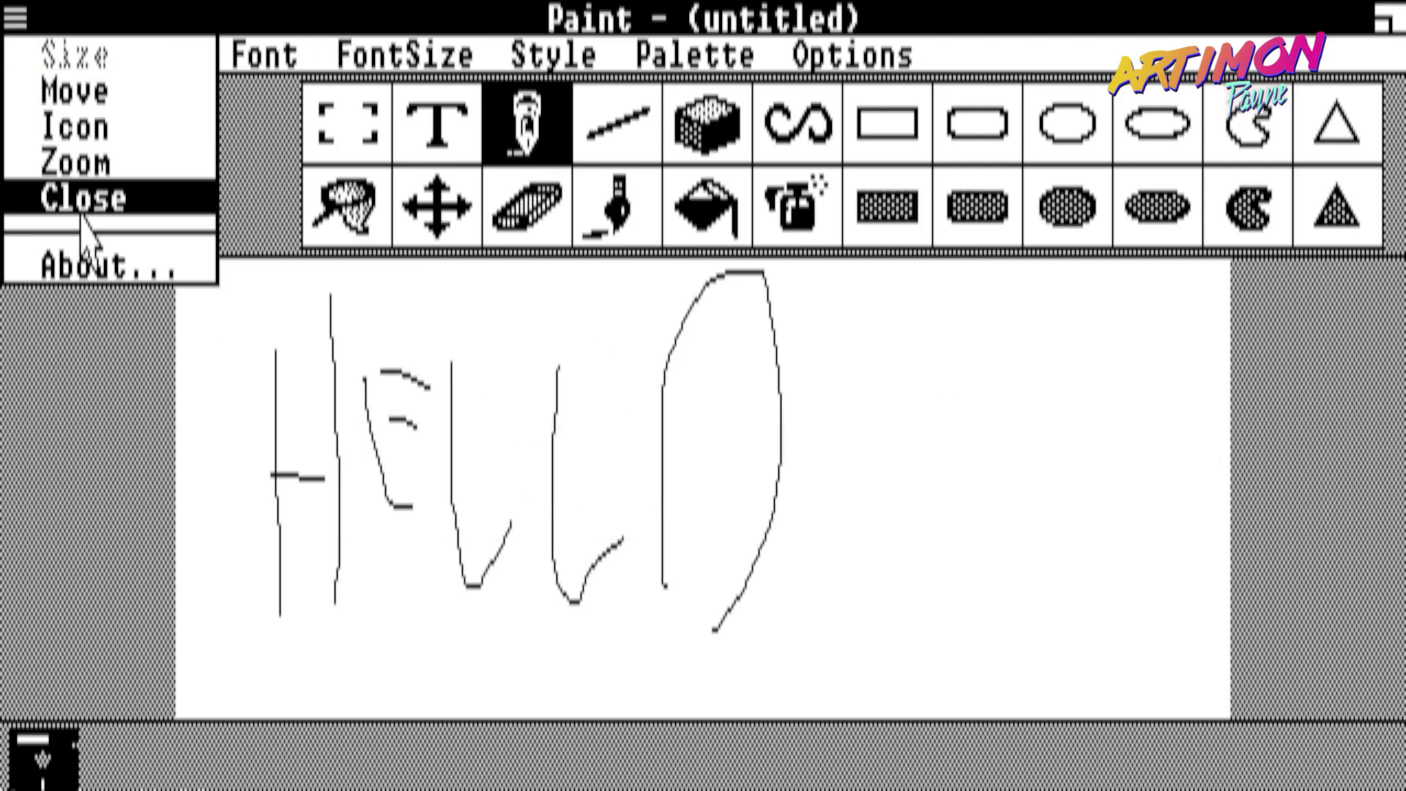
pyautogui.click(82, 205)
pyautogui.click(654, 463)
pyautogui.doubleClick(44, 756)
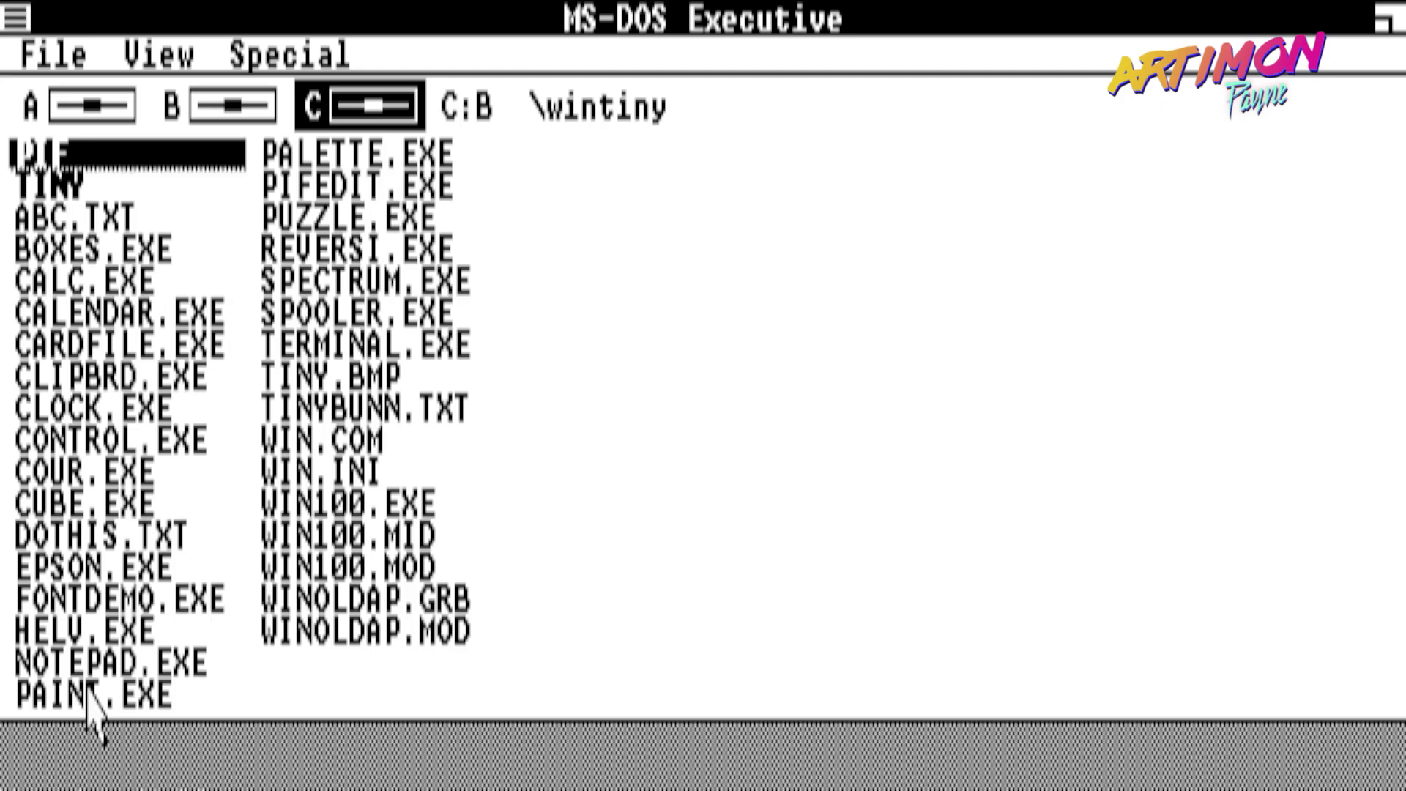
# - Try to open TINY.BMP and TINYBUNN.TXT from the file list, dismissing the messages
pyautogui.doubleClick(322, 377)
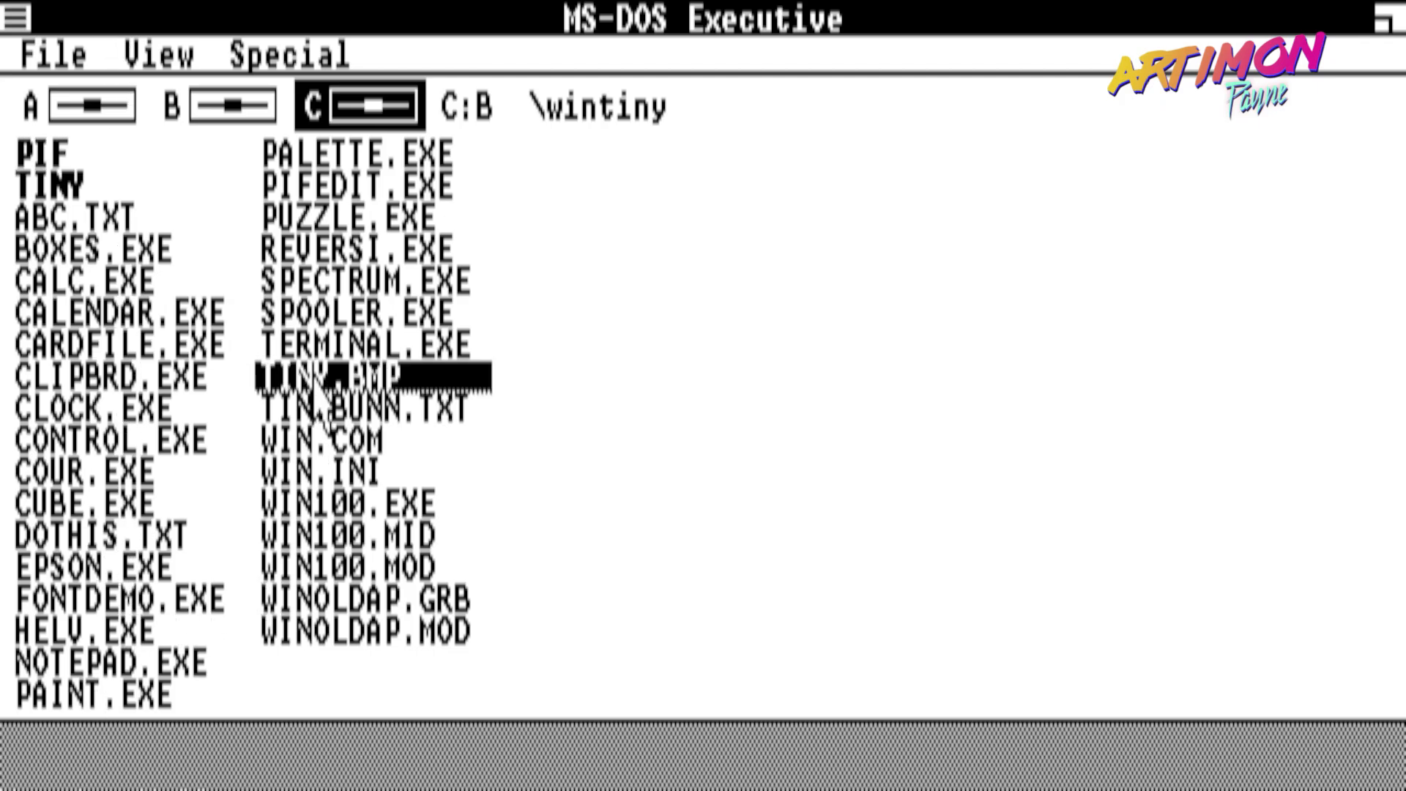
pyautogui.click(700, 467)
pyautogui.doubleClick(450, 422)
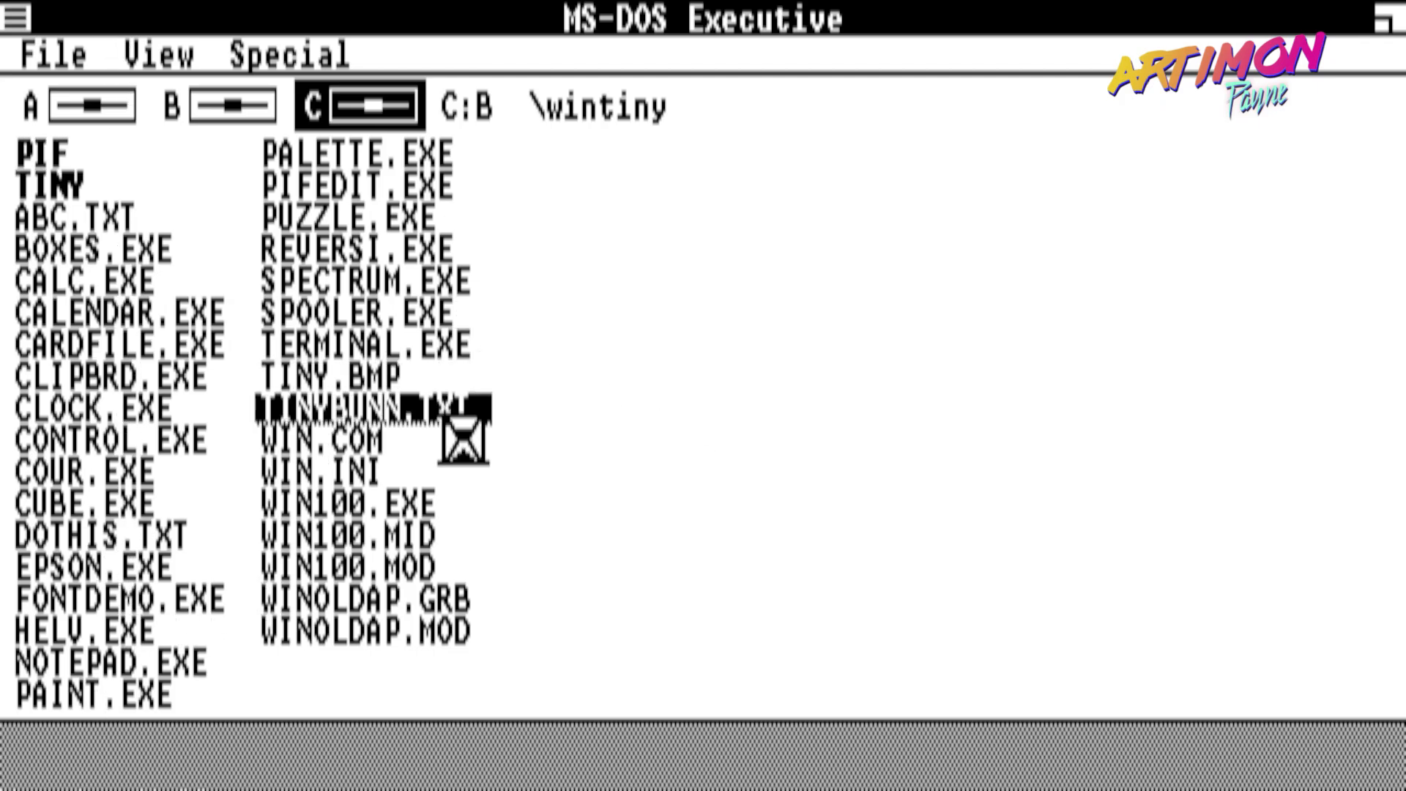
pyautogui.click(692, 486)
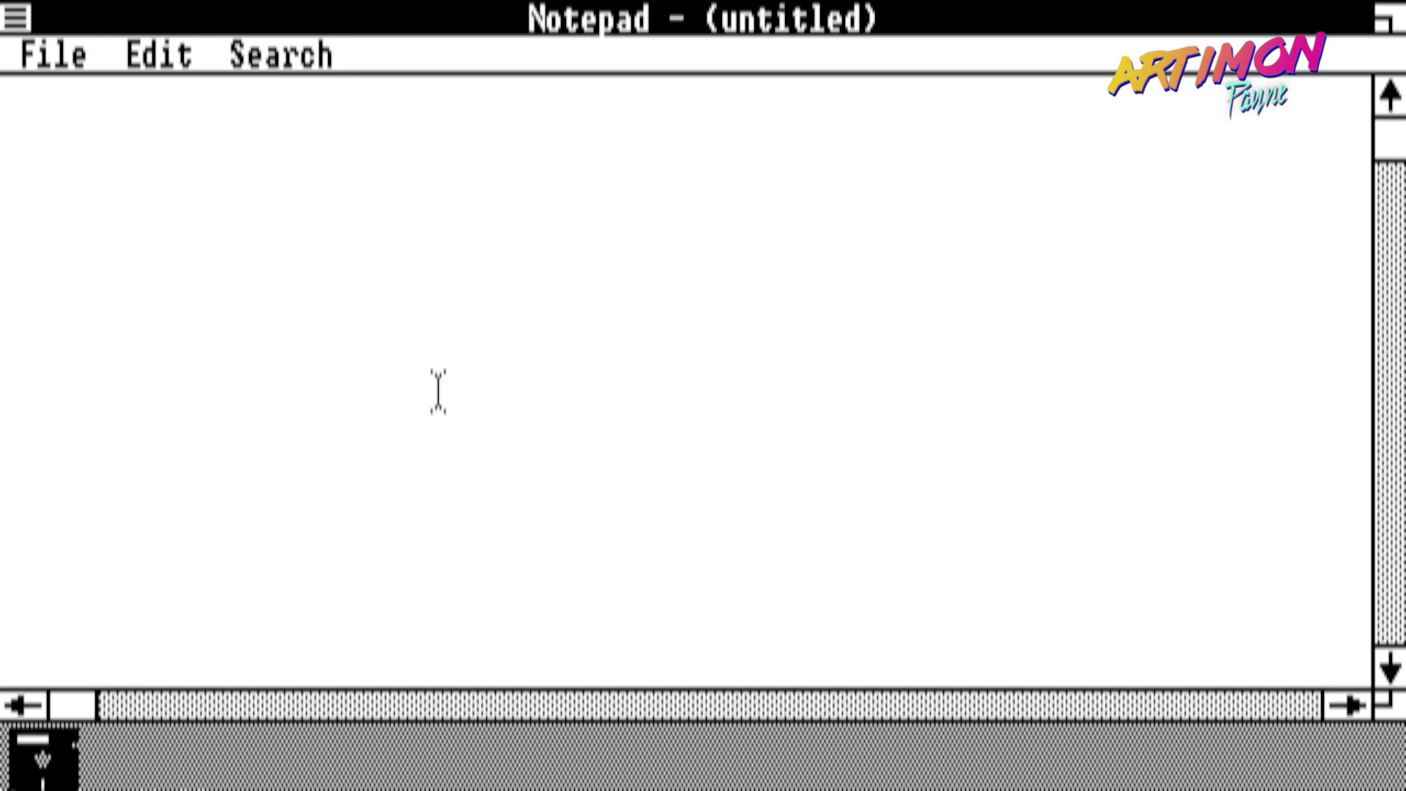
# - Close the empty Notepad and return to MS-DOS Executive
pyautogui.click(16, 16)
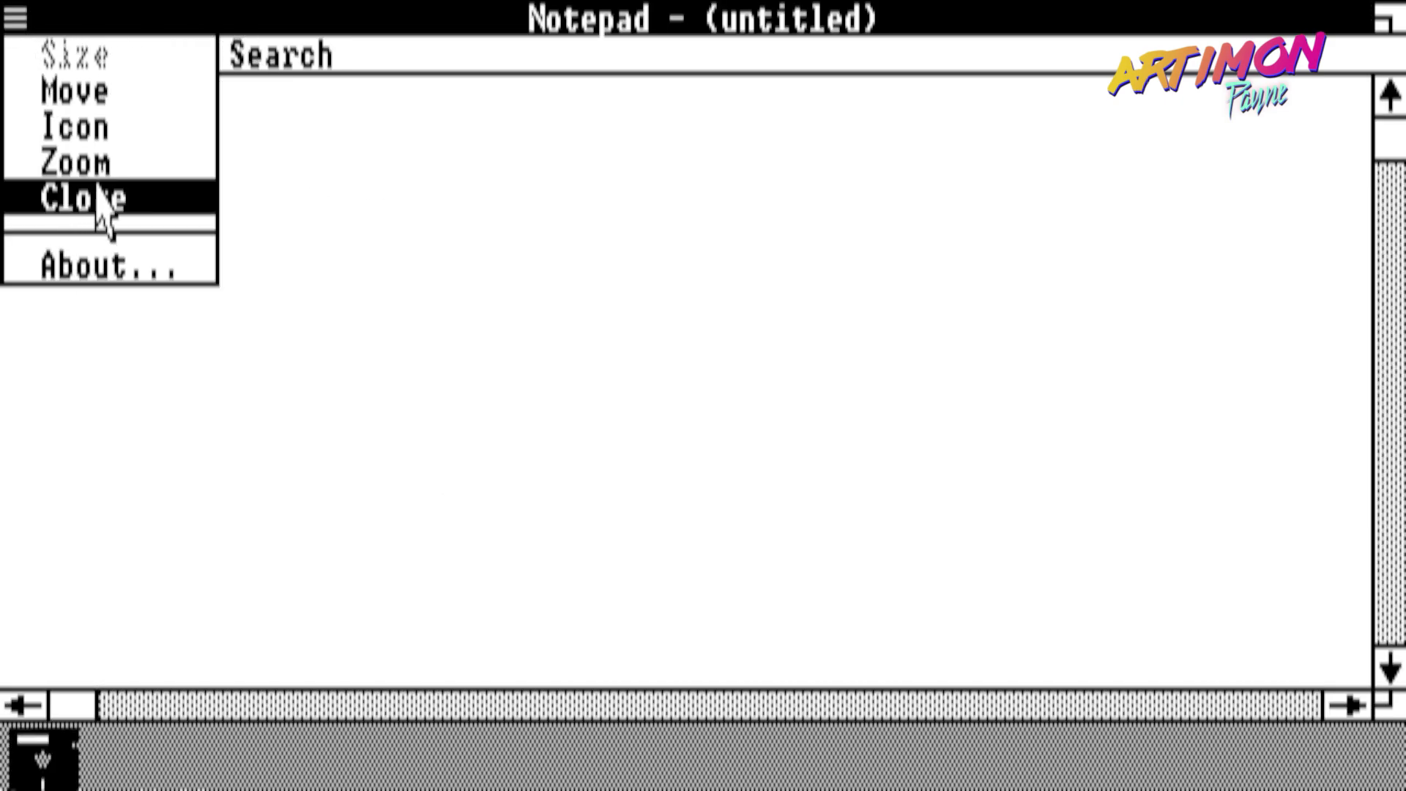
pyautogui.click(73, 161)
pyautogui.click(17, 16)
pyautogui.click(73, 196)
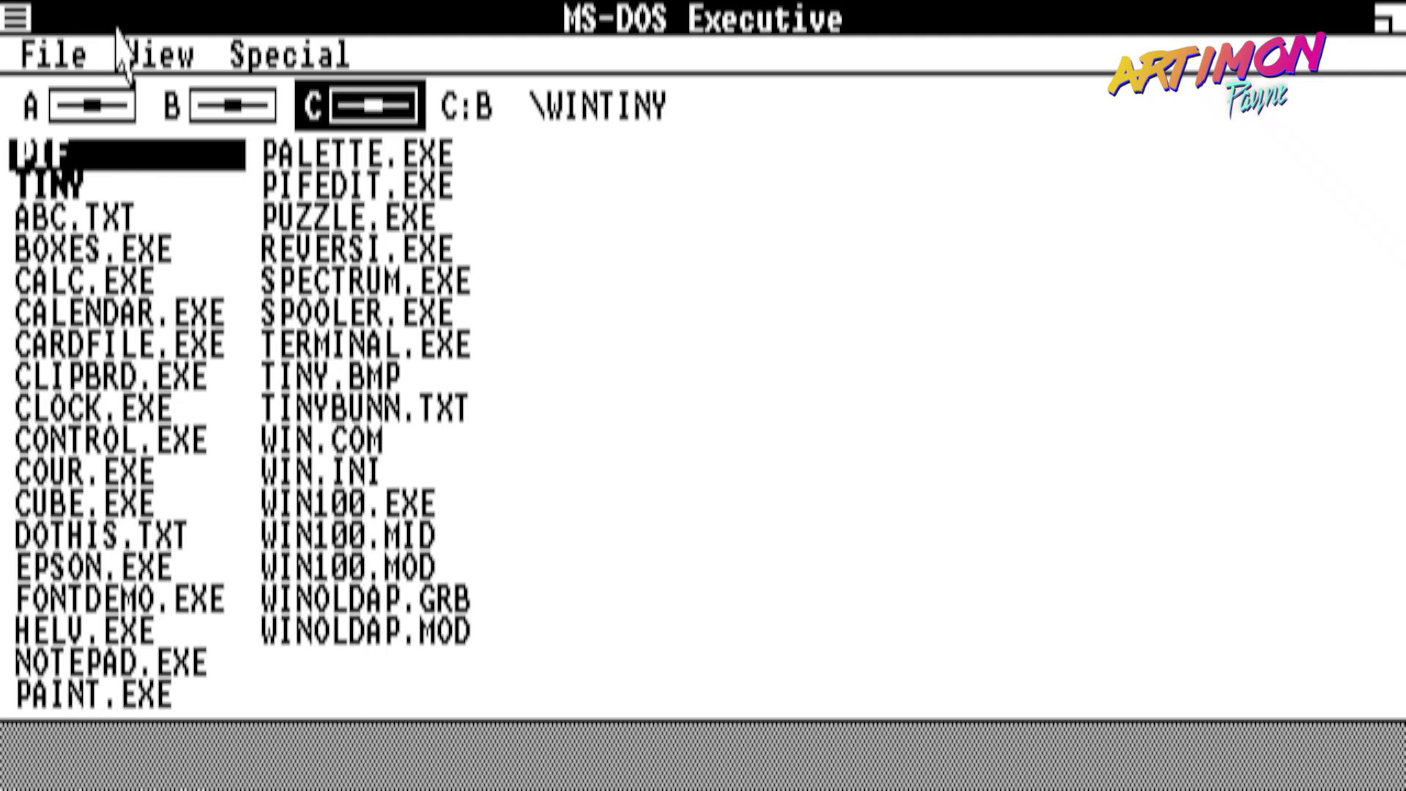
pyautogui.click(160, 55)
pyautogui.click(289, 55)
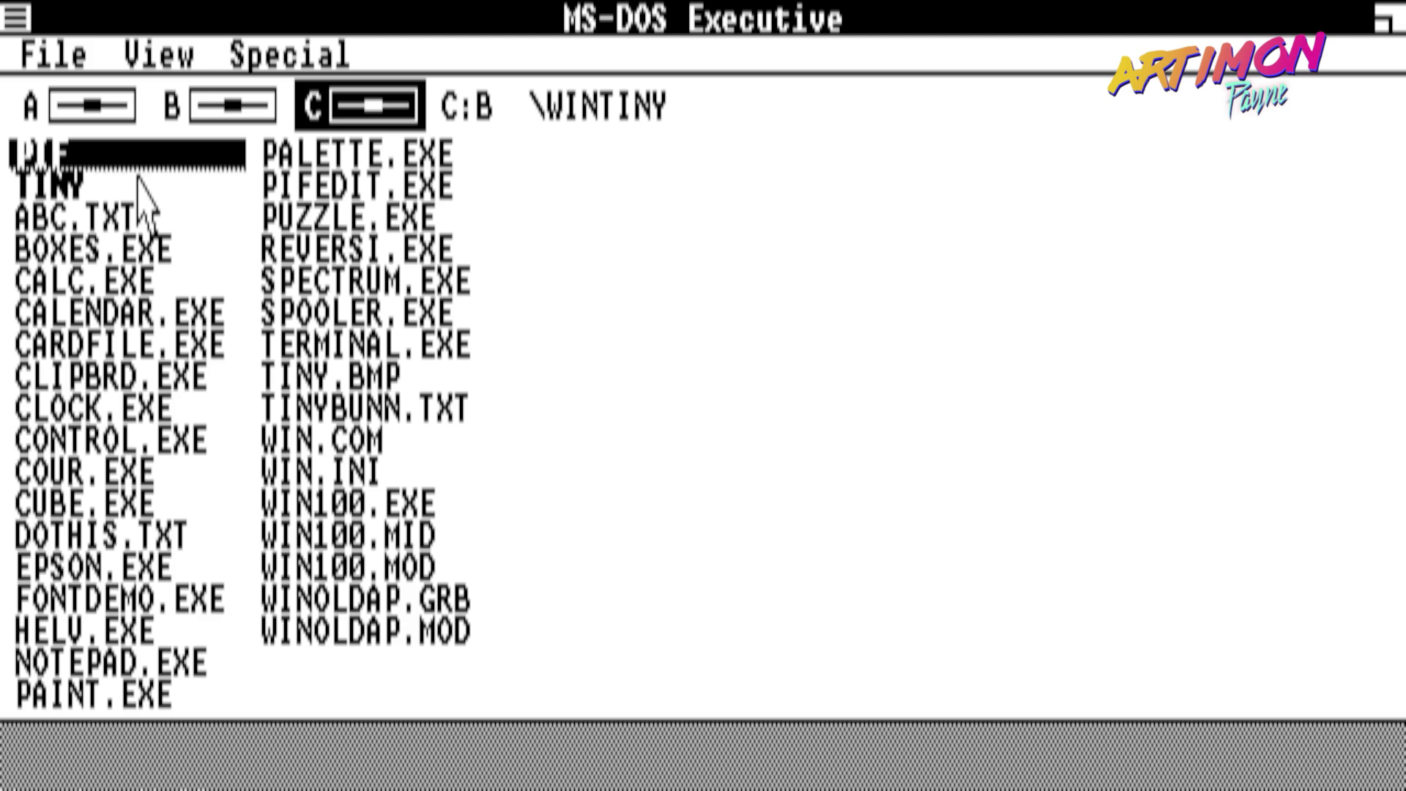
pyautogui.click(333, 375)
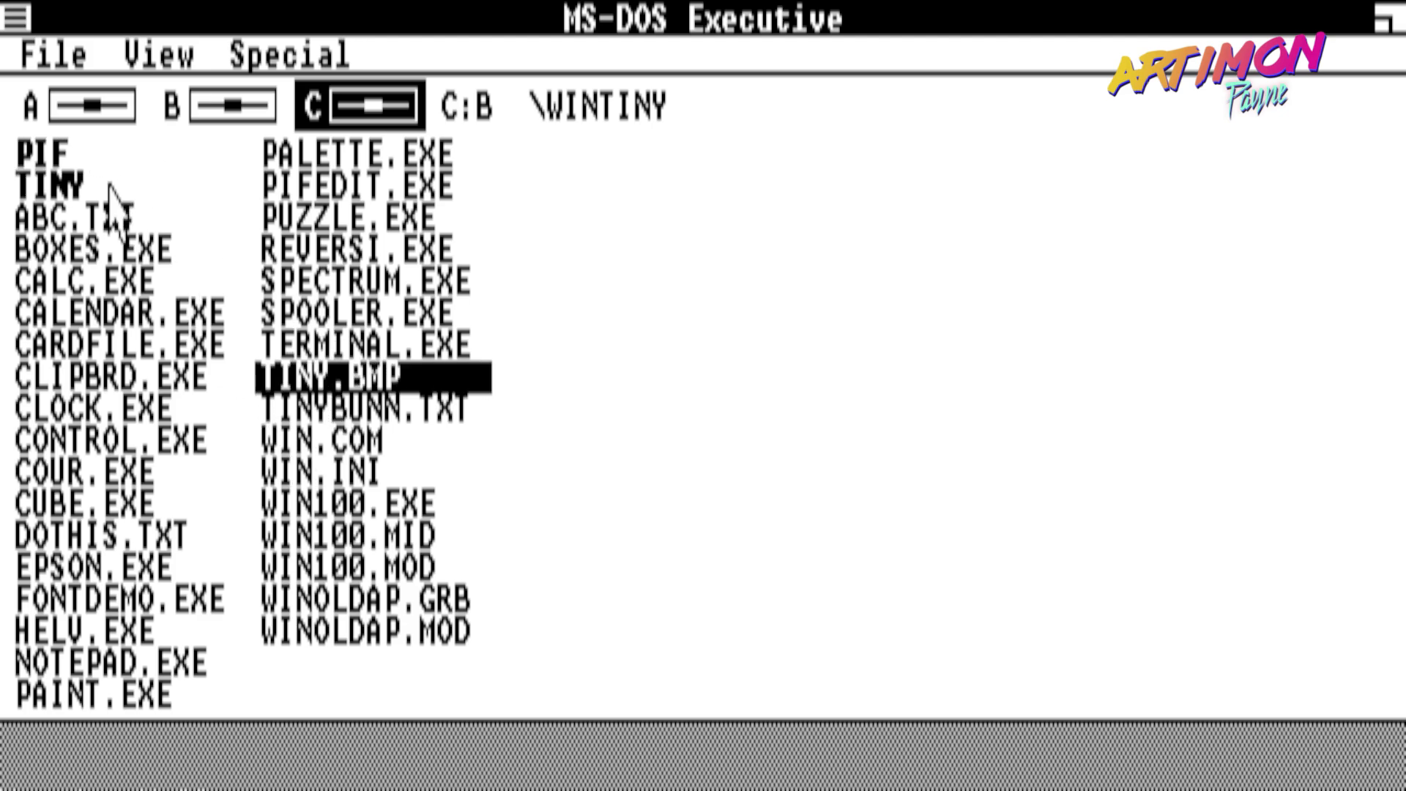
pyautogui.click(347, 401)
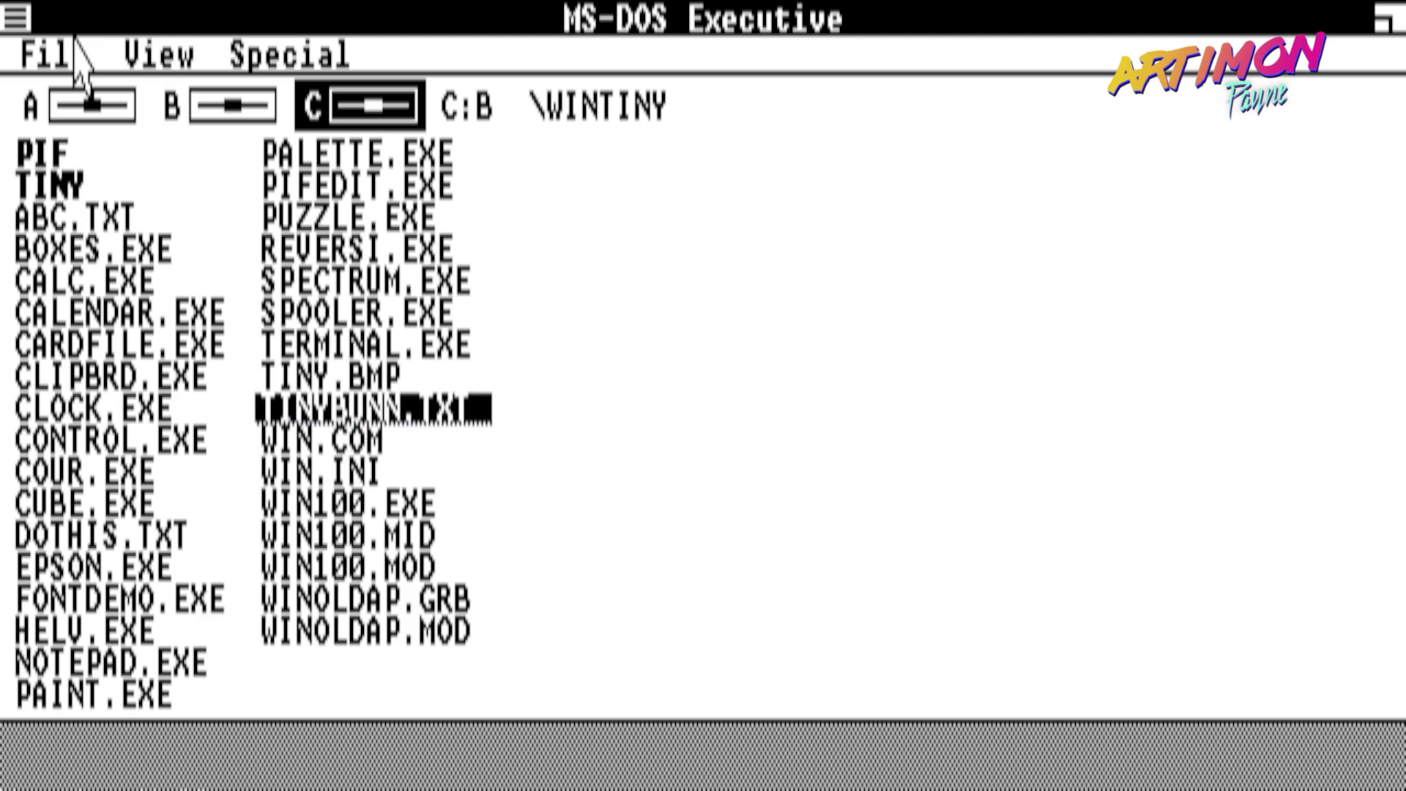
pyautogui.moveTo(72, 45); pyautogui.dragTo(139, 374)
pyautogui.click(80, 630)
# - End the Windows session and confirm the exit to DOS
pyautogui.click(289, 55)
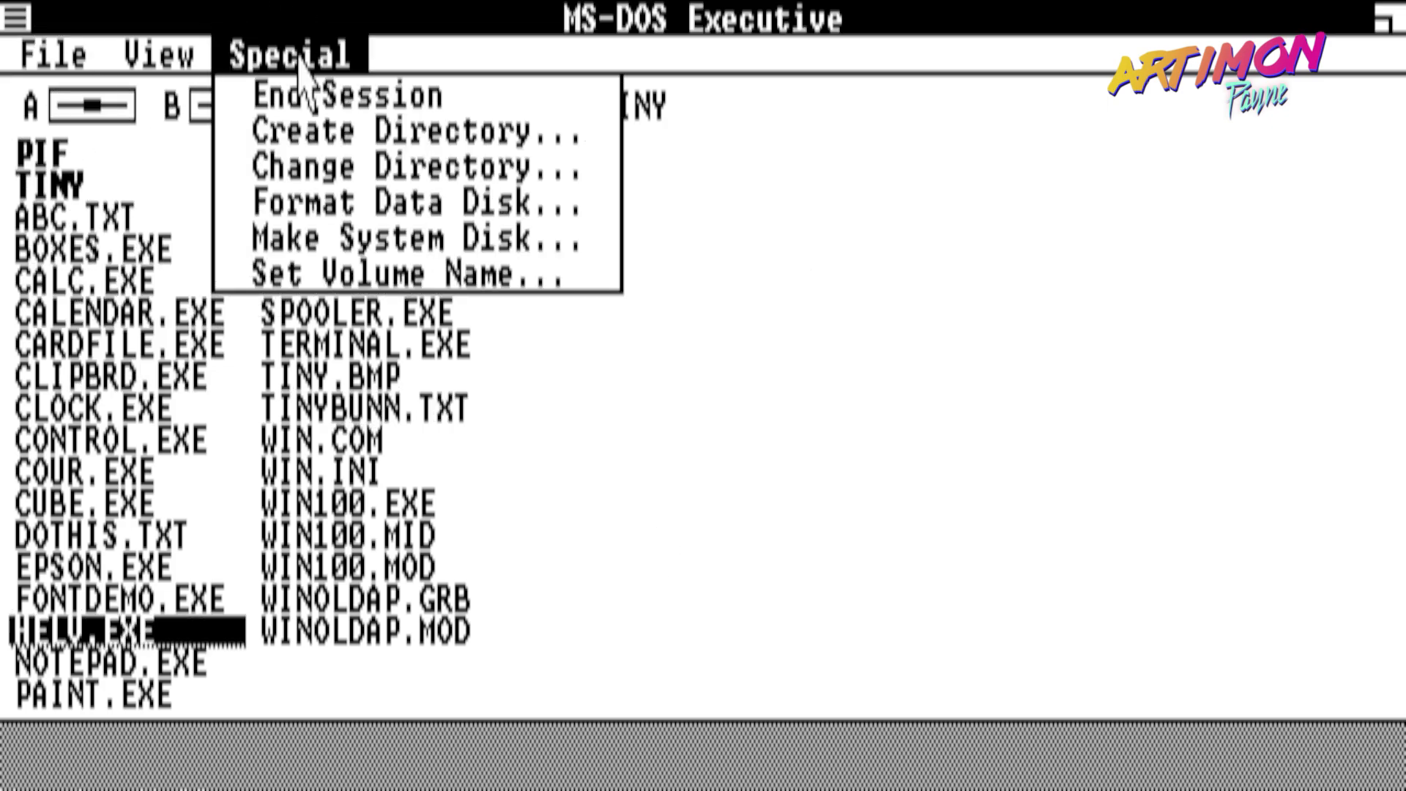
pyautogui.click(344, 95)
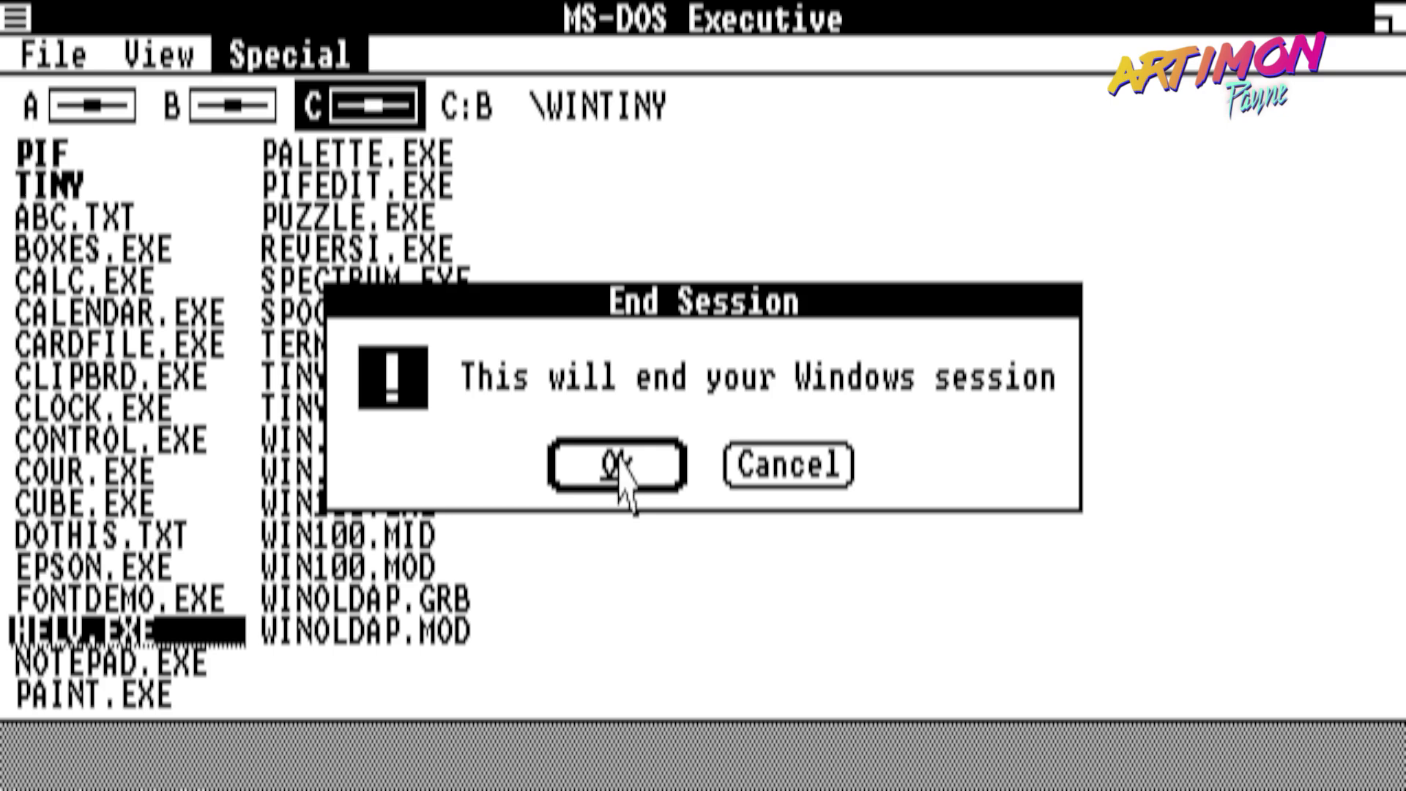
pyautogui.click(620, 465)
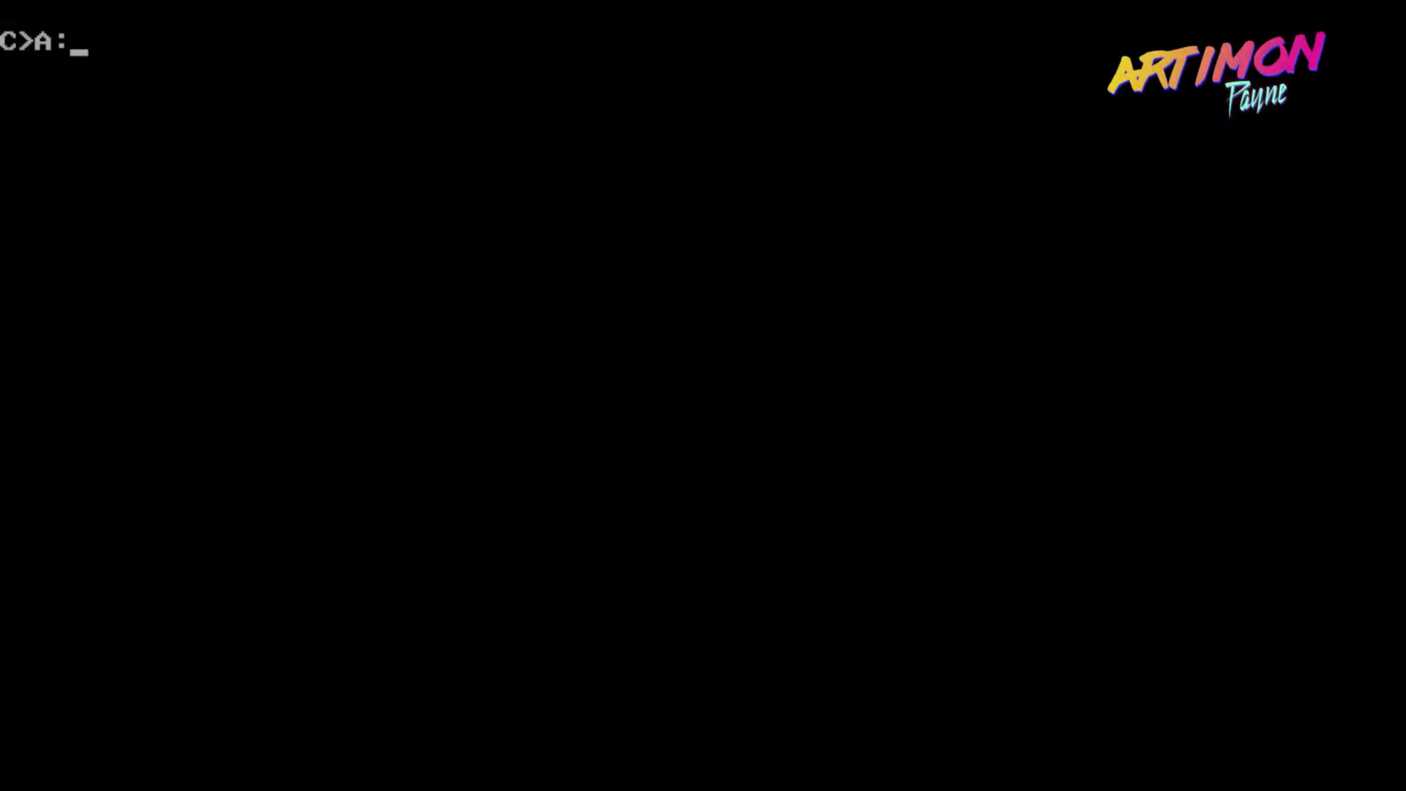
# - Run setup from drive A: and choose to set up Microsoft Windows on a hard disk
pyautogui.write('etup')
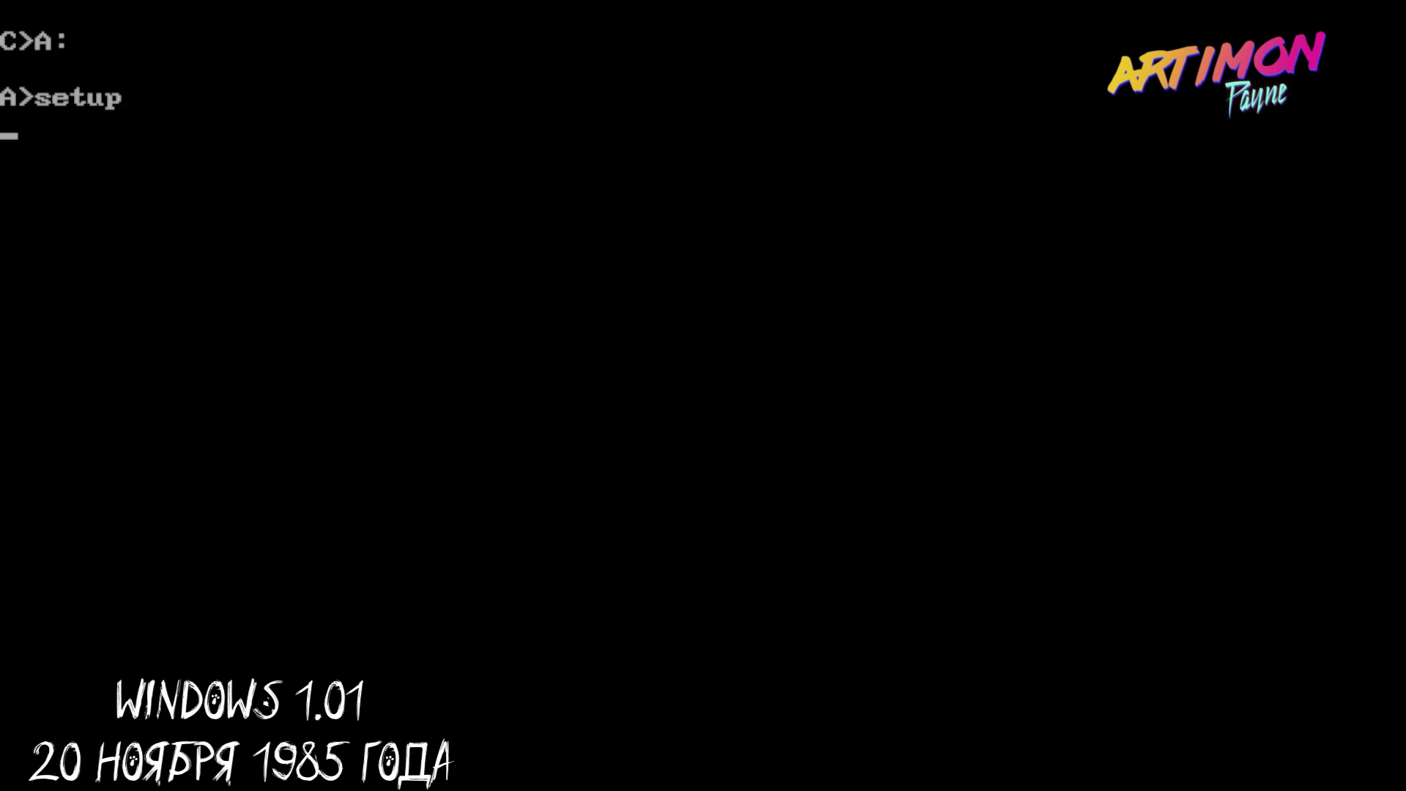
pyautogui.press('Return')
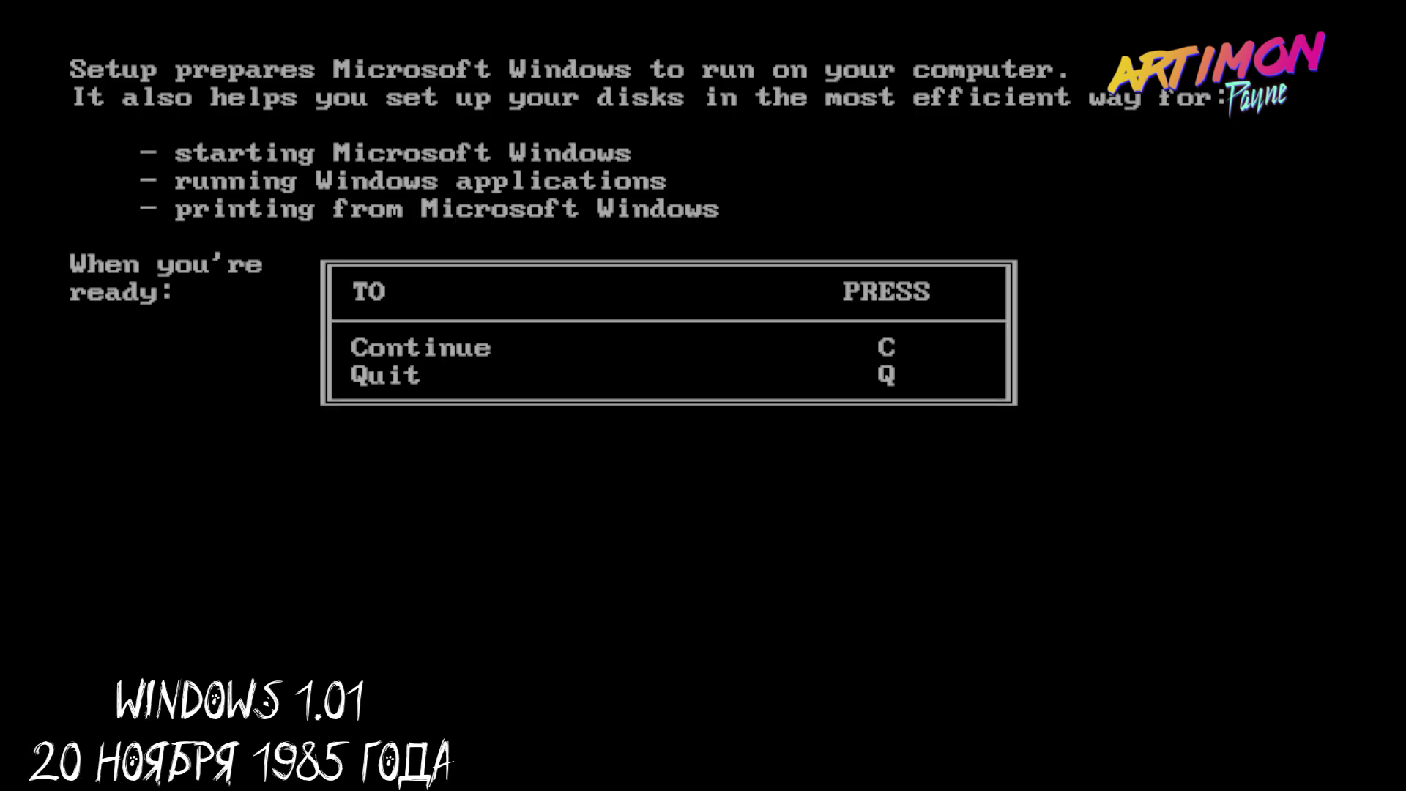
pyautogui.press('c')
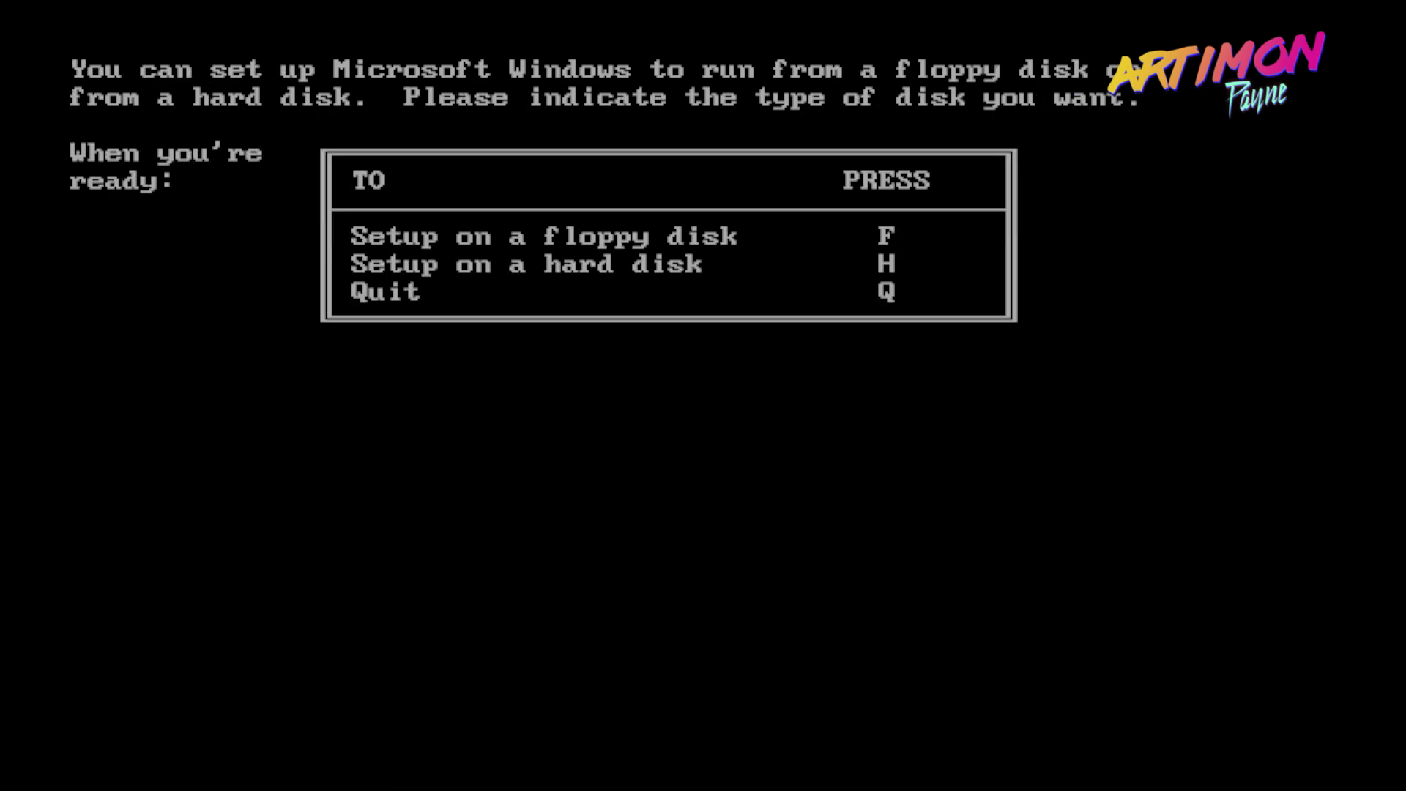
pyautogui.press('h')
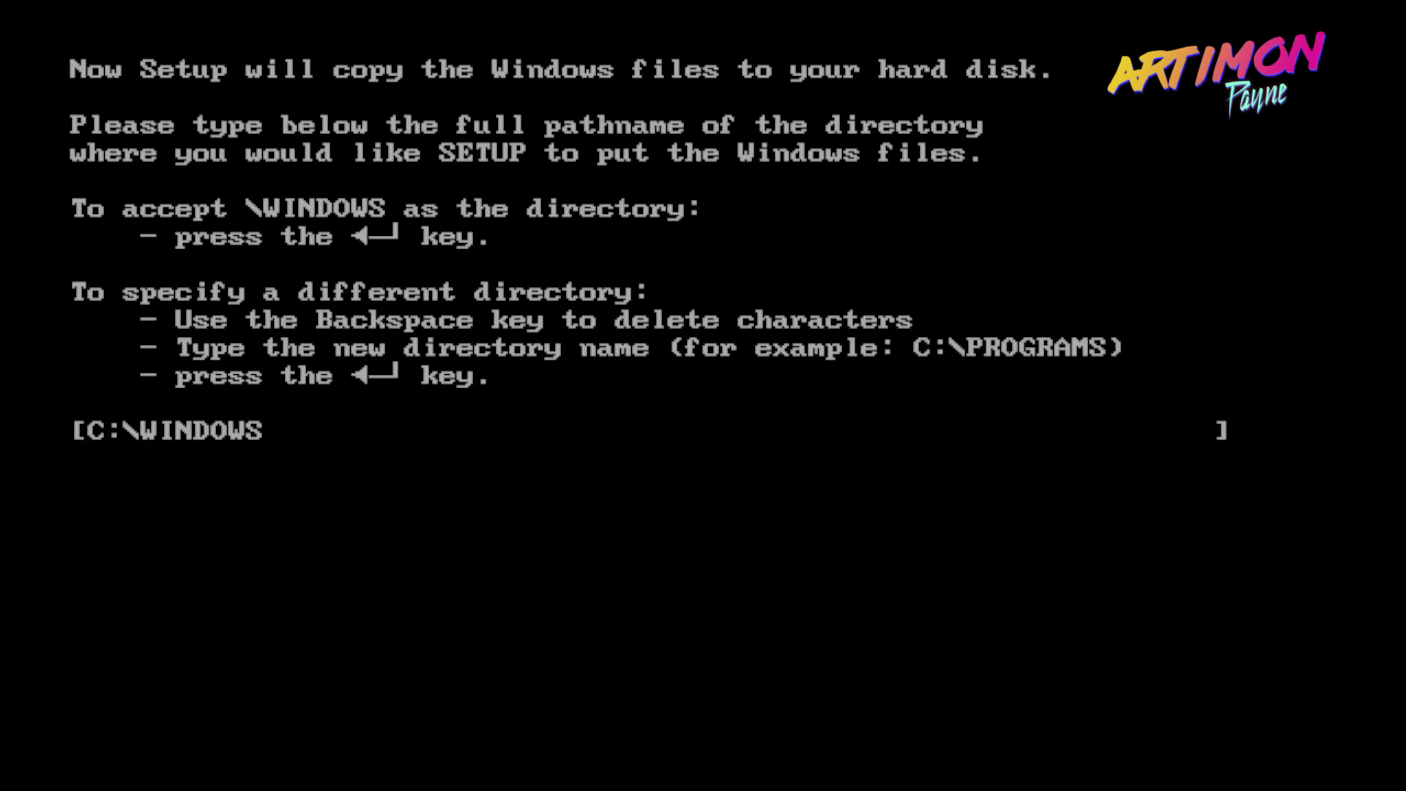
# - Set the Windows installation directory to C:\WINTINY
pyautogui.press('BackSpace')
pyautogui.press('BackSpace')
pyautogui.press('BackSpace')
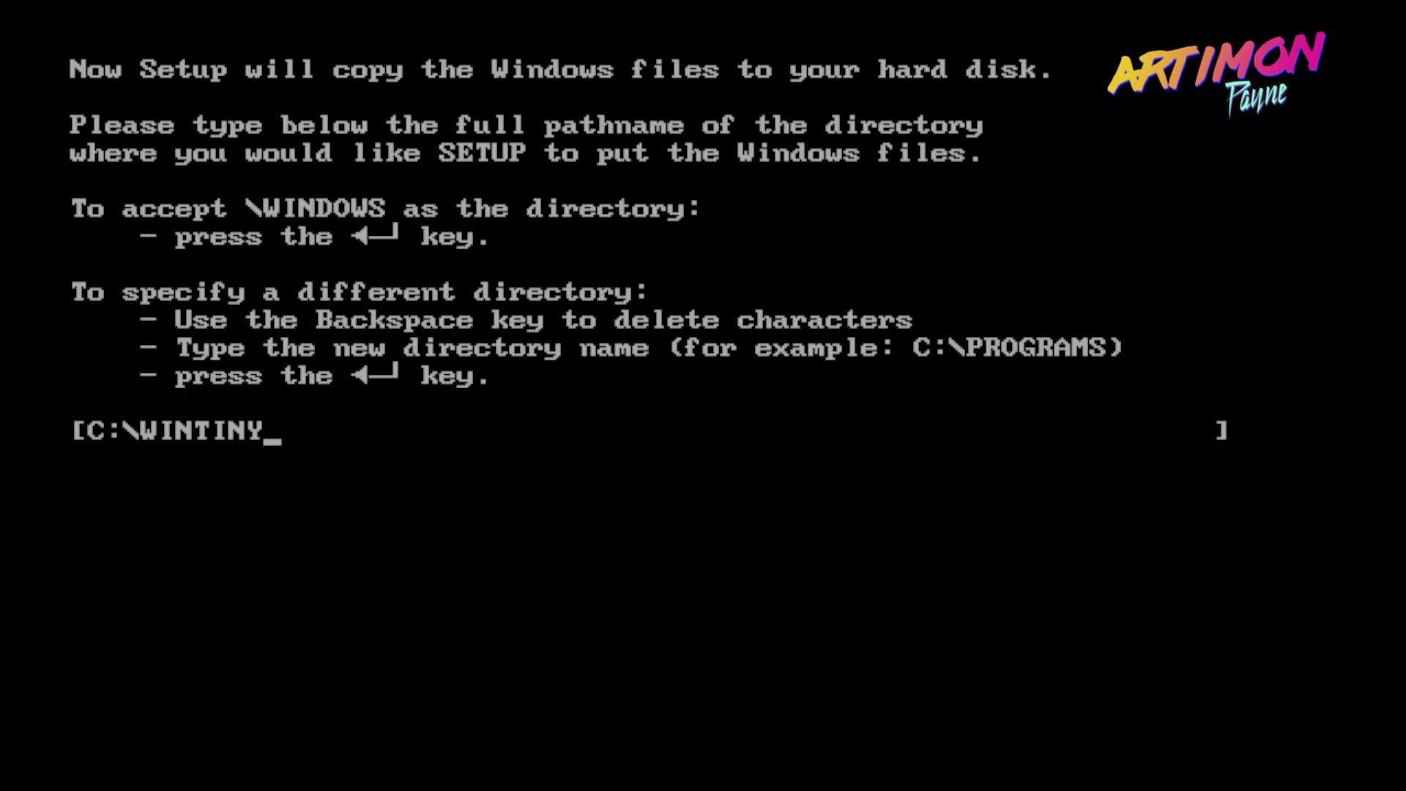
pyautogui.press('Return')
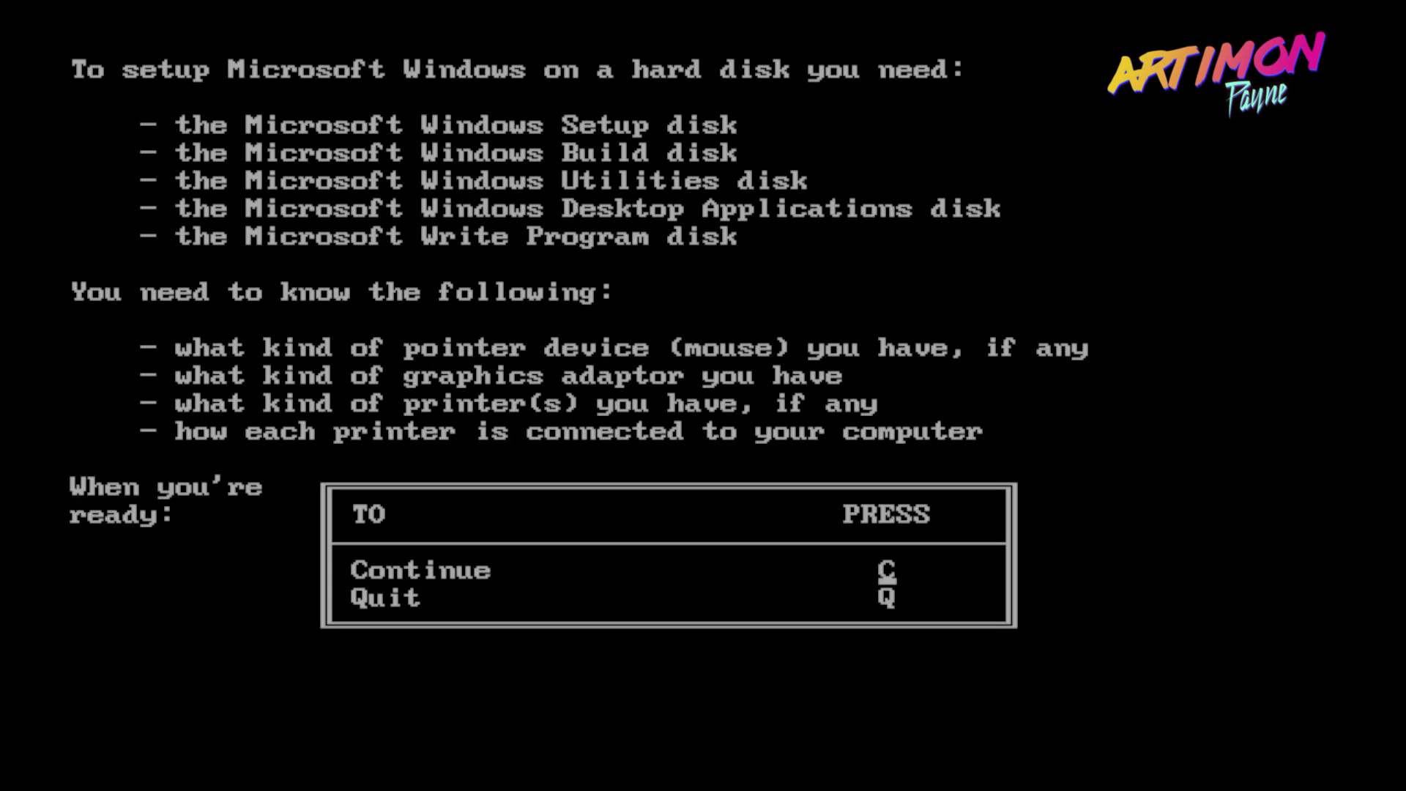
# - Continue Setup with Microsoft Mouse (Bus/Serial) as pointing device and IBM (or compatible) Color/Graphics Adapter as graphics adapter
pyautogui.press('c')
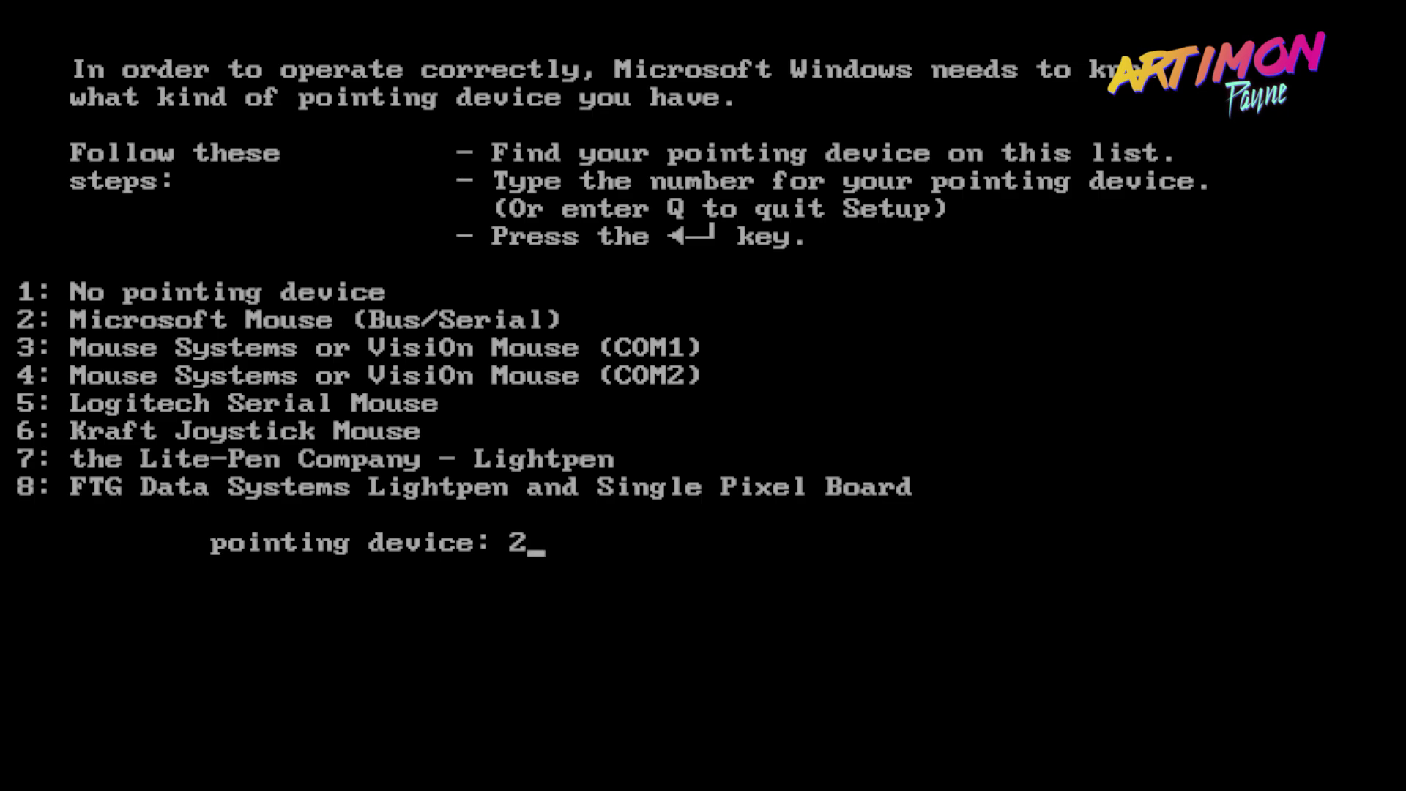
pyautogui.write('2')
pyautogui.press('Return')
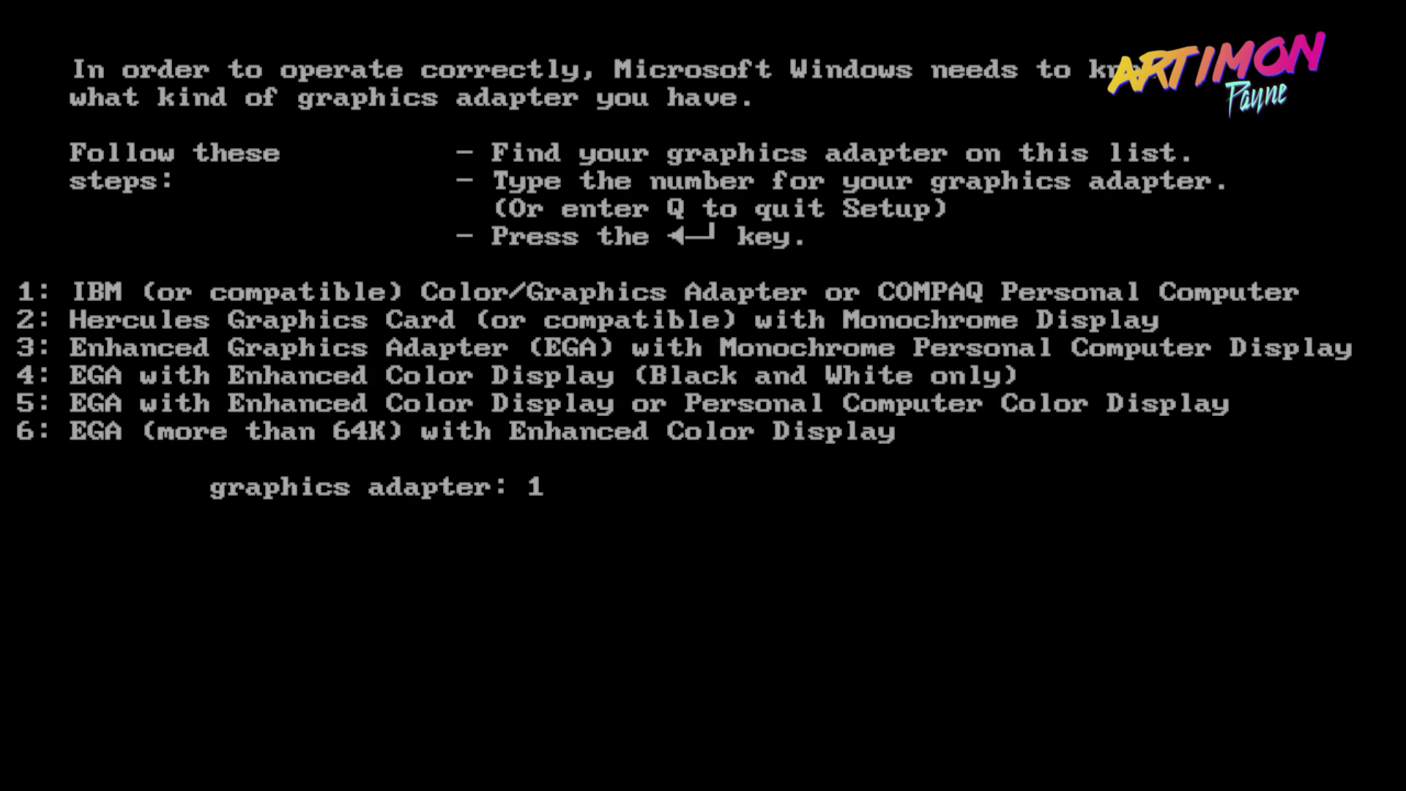
pyautogui.press('Return')
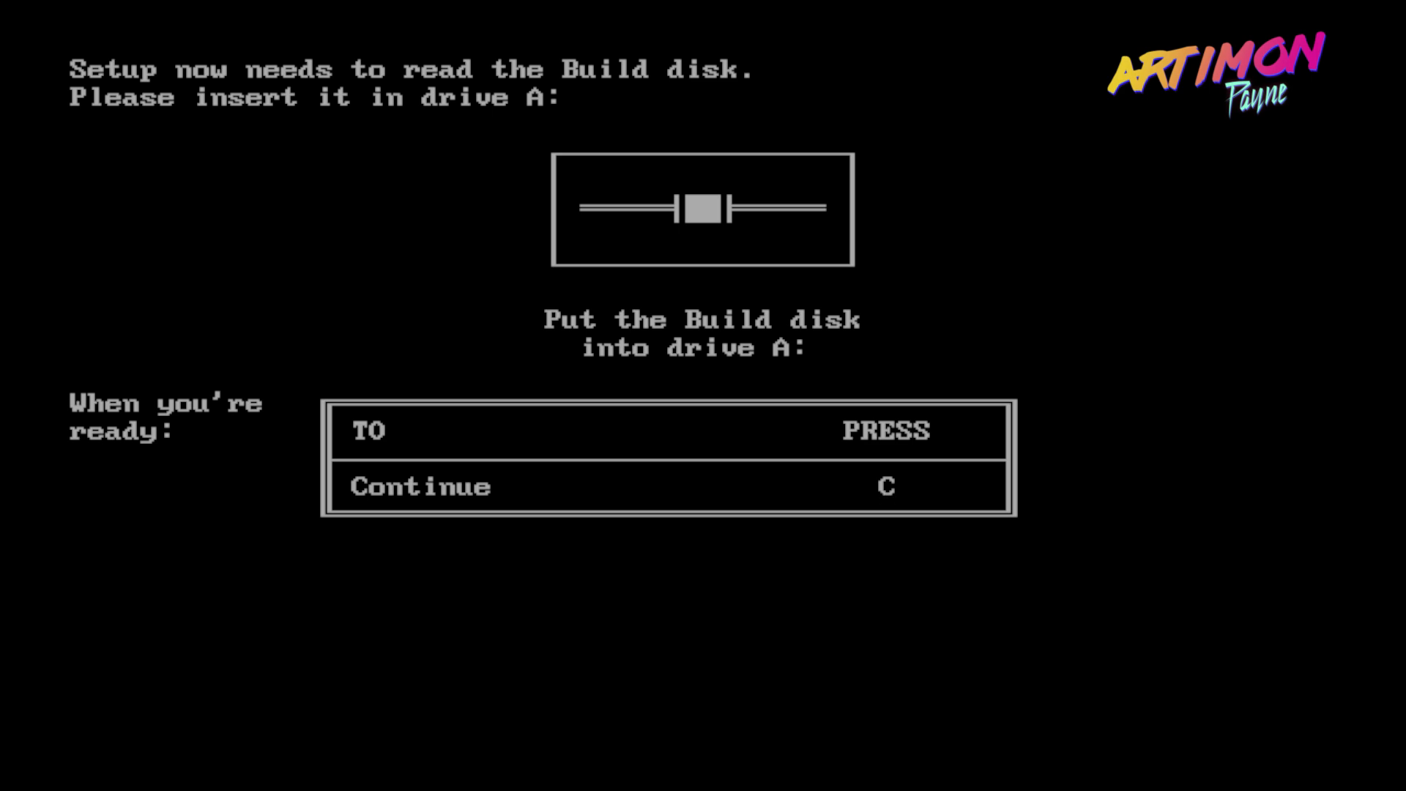
# - Continue Setup through the Build, Utilities, Desktop Applications and Microsoft Write Program disks in drive A: to finish copying files
pyautogui.press('c')
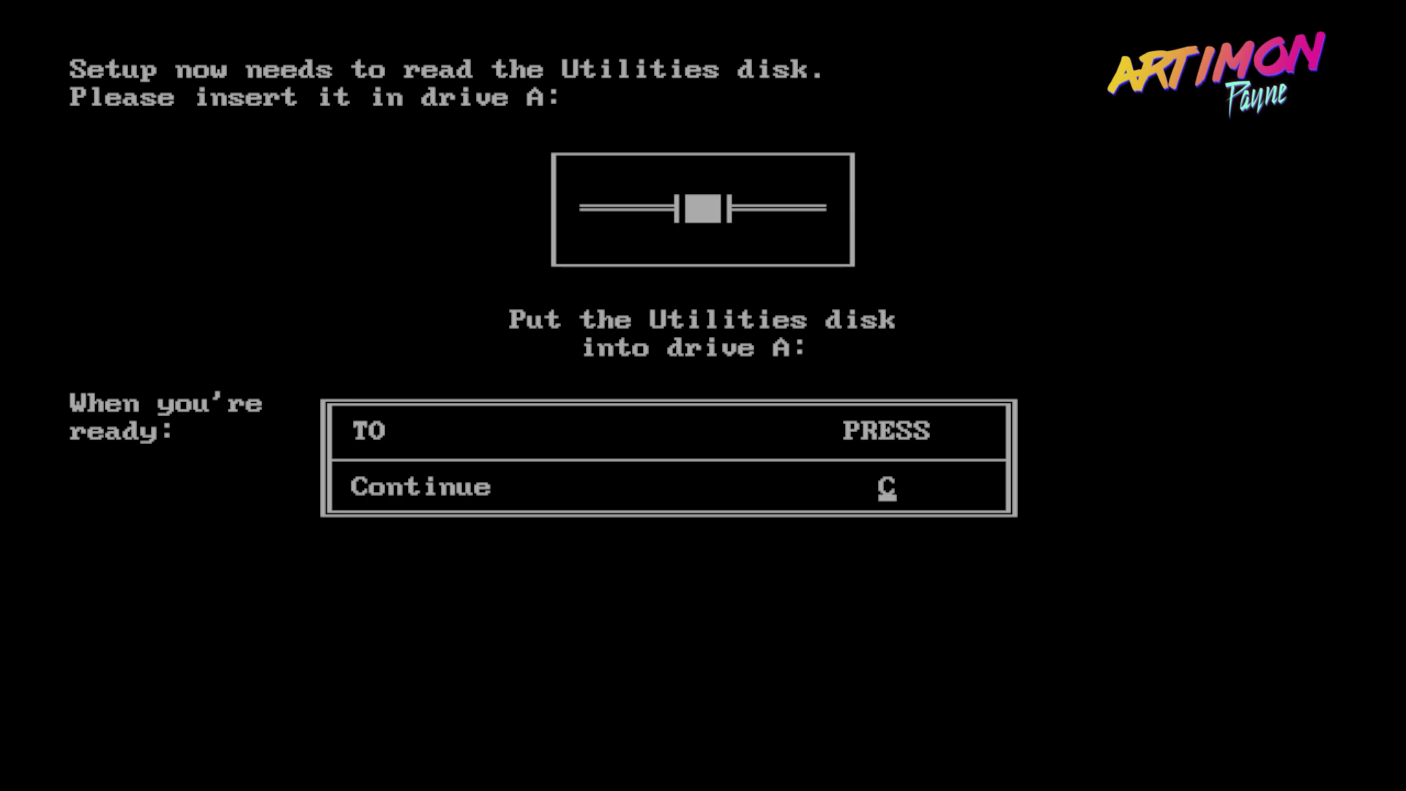
pyautogui.press('c')
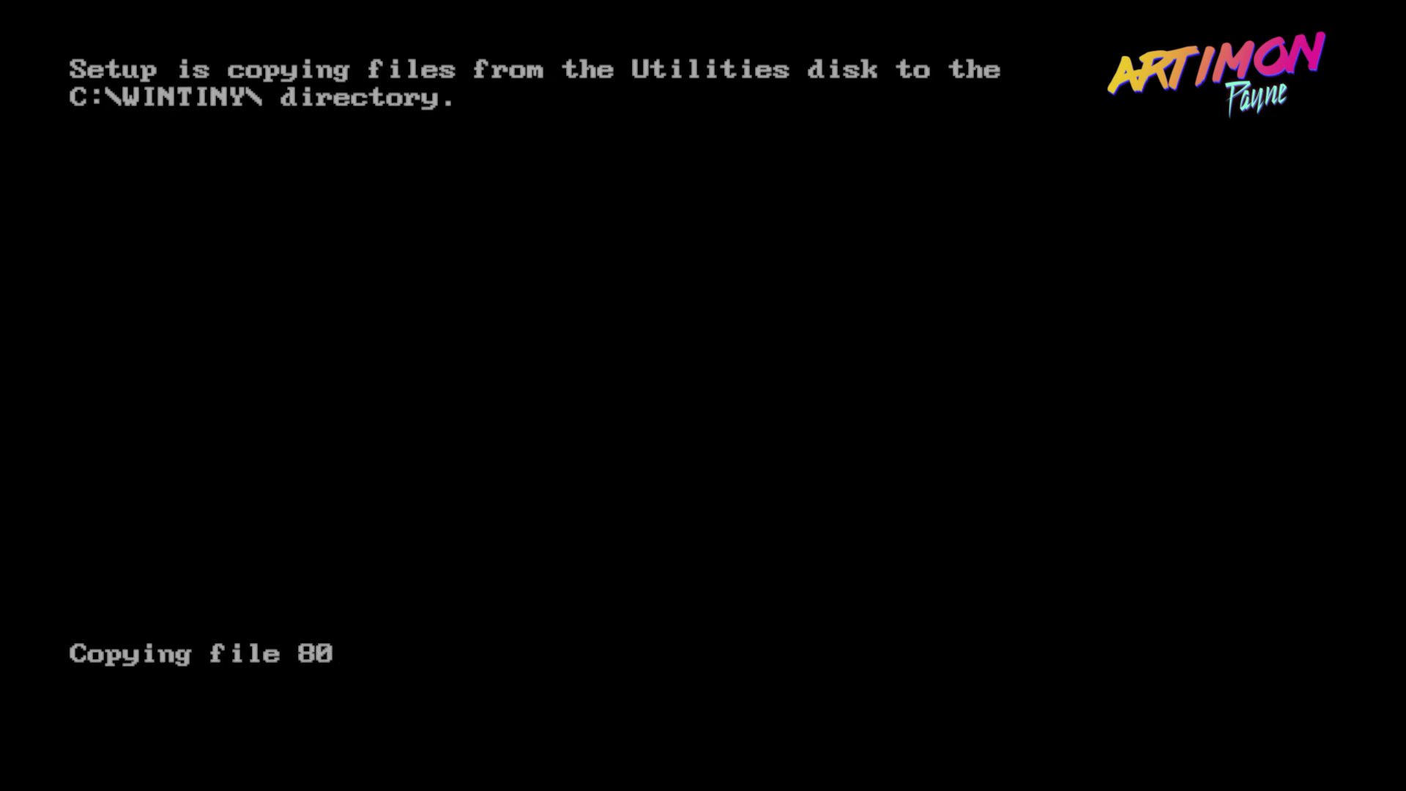
pyautogui.press('c')
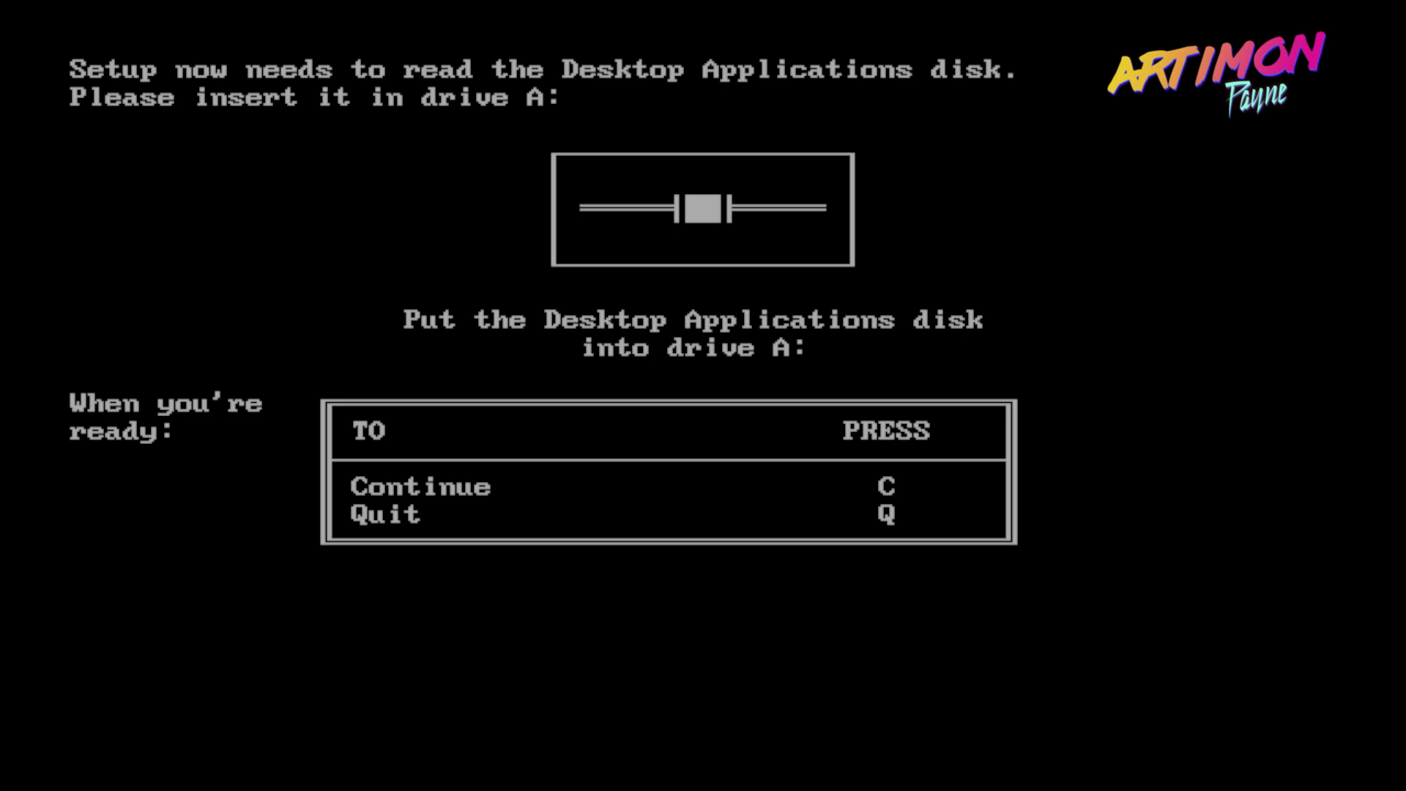
pyautogui.press('c')
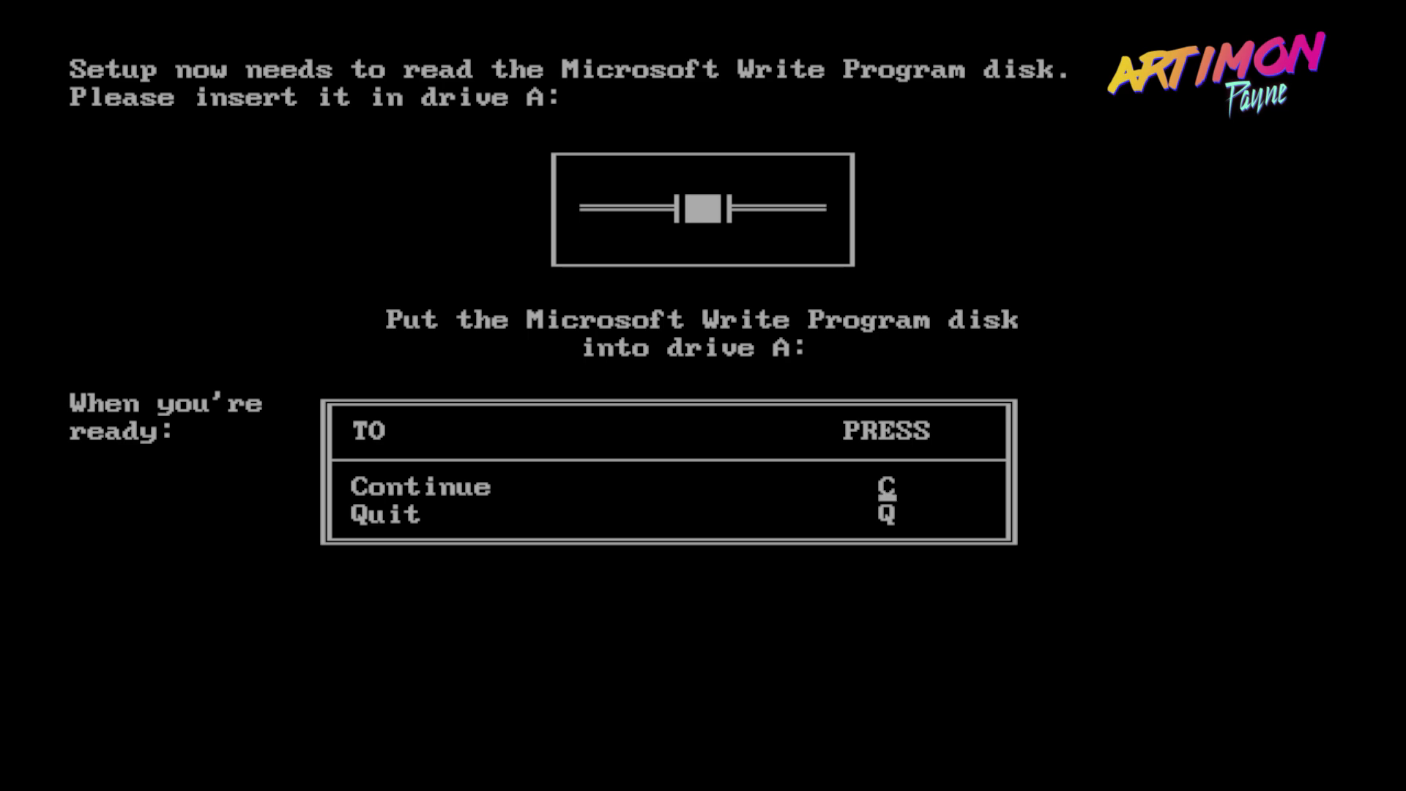
pyautogui.press('c')
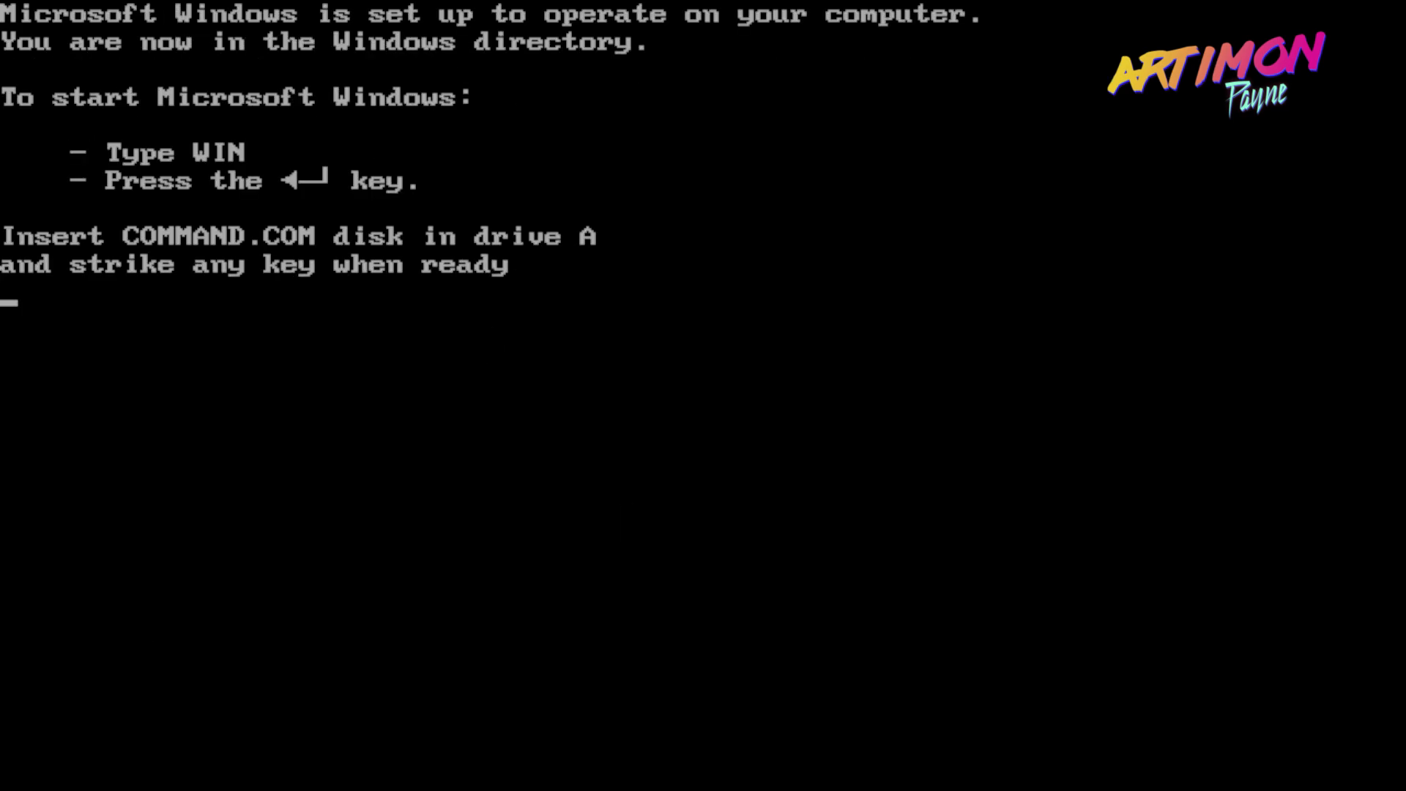
# - Return to the DOS prompt and start the newly installed Windows with the win command
pyautogui.press('Return')
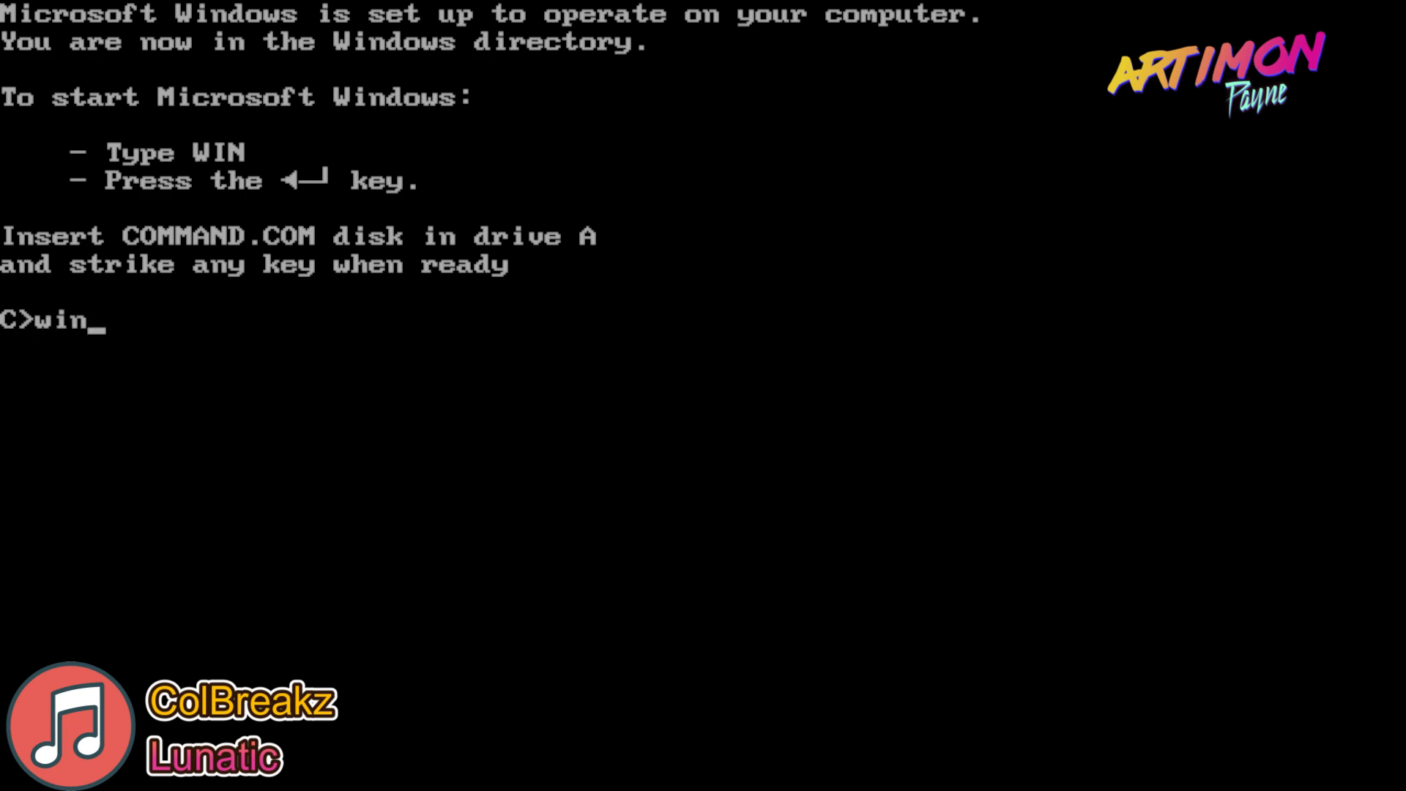
pyautogui.write('win')
pyautogui.press('Return')
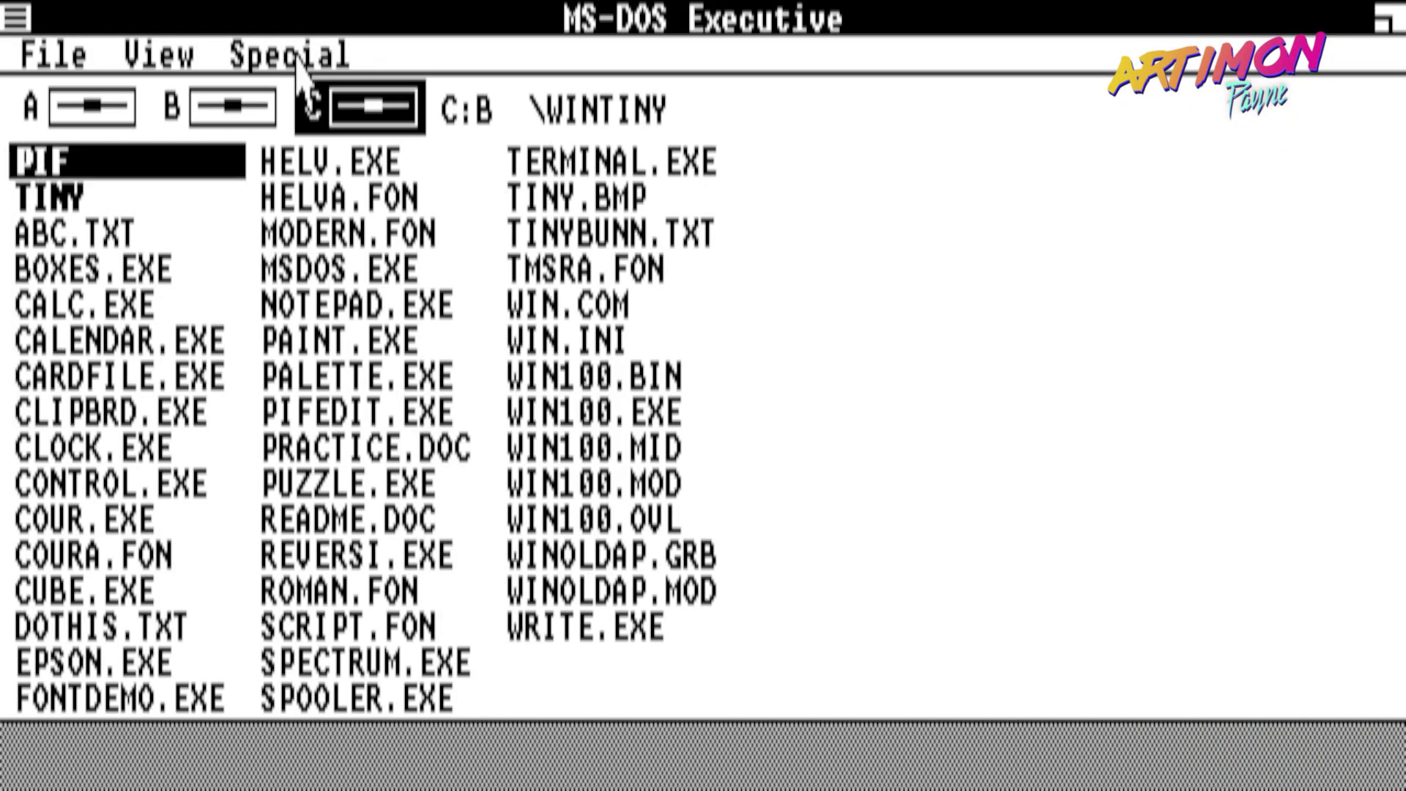
# - Look up the file information of the PIF directory and close the info window
pyautogui.click(52, 54)
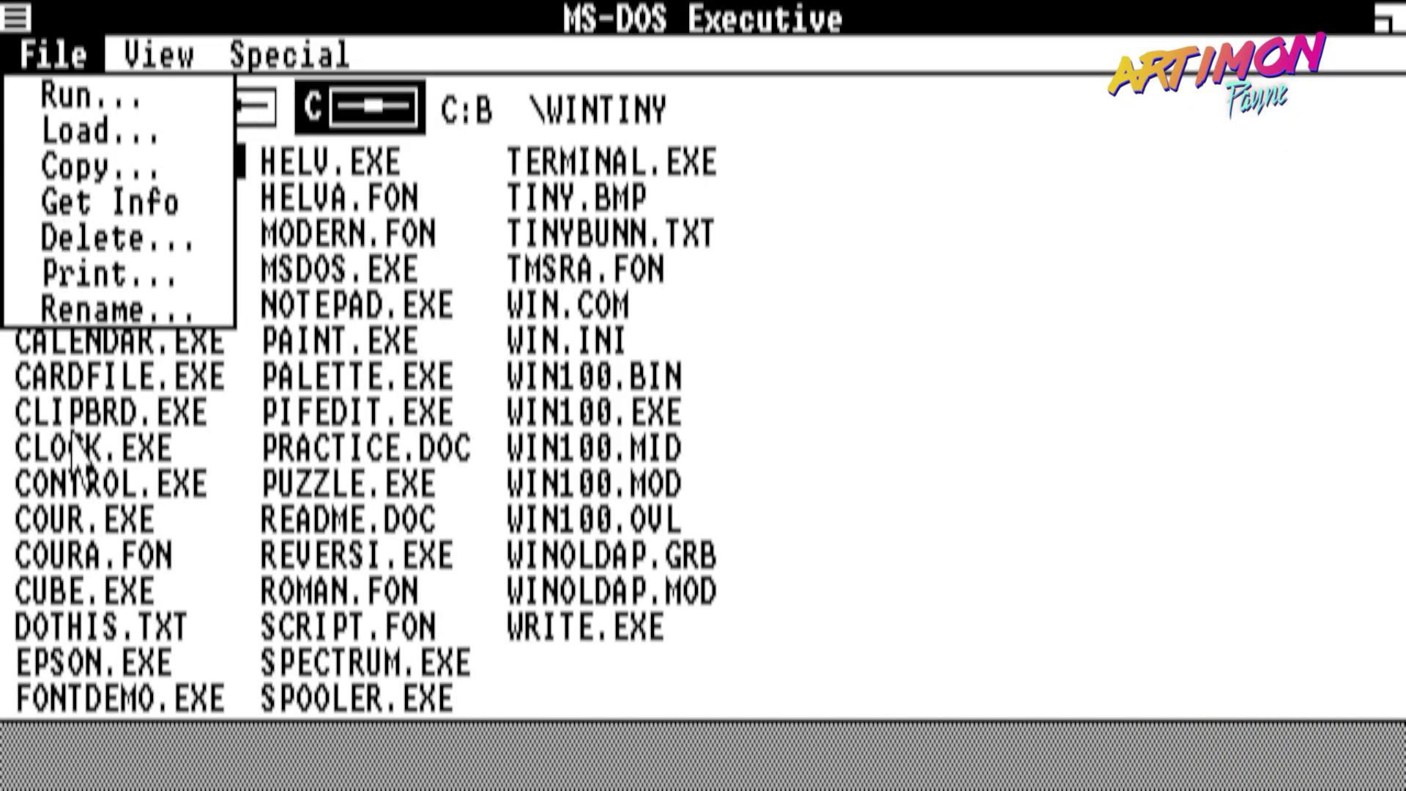
pyautogui.click(91, 197)
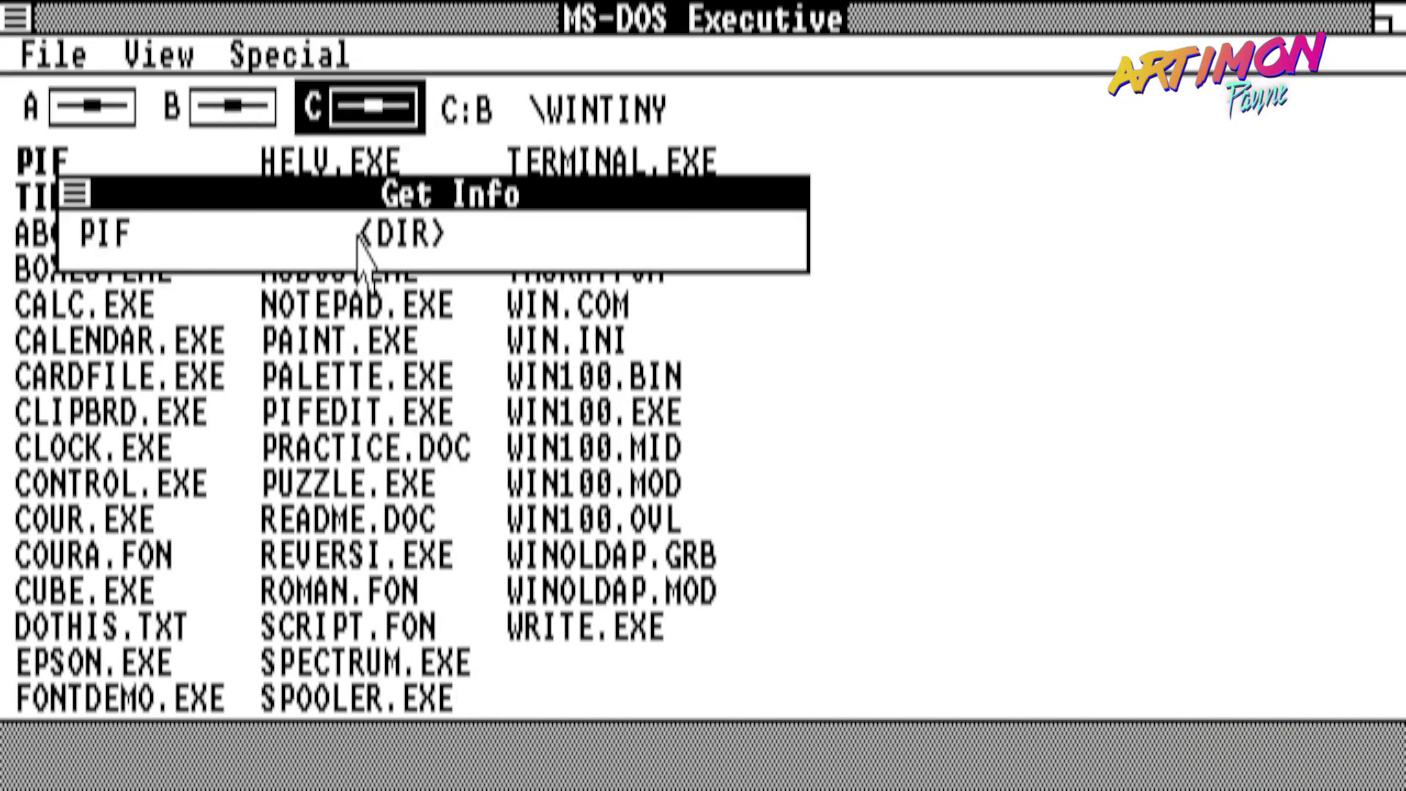
pyautogui.click(76, 198)
pyautogui.click(143, 374)
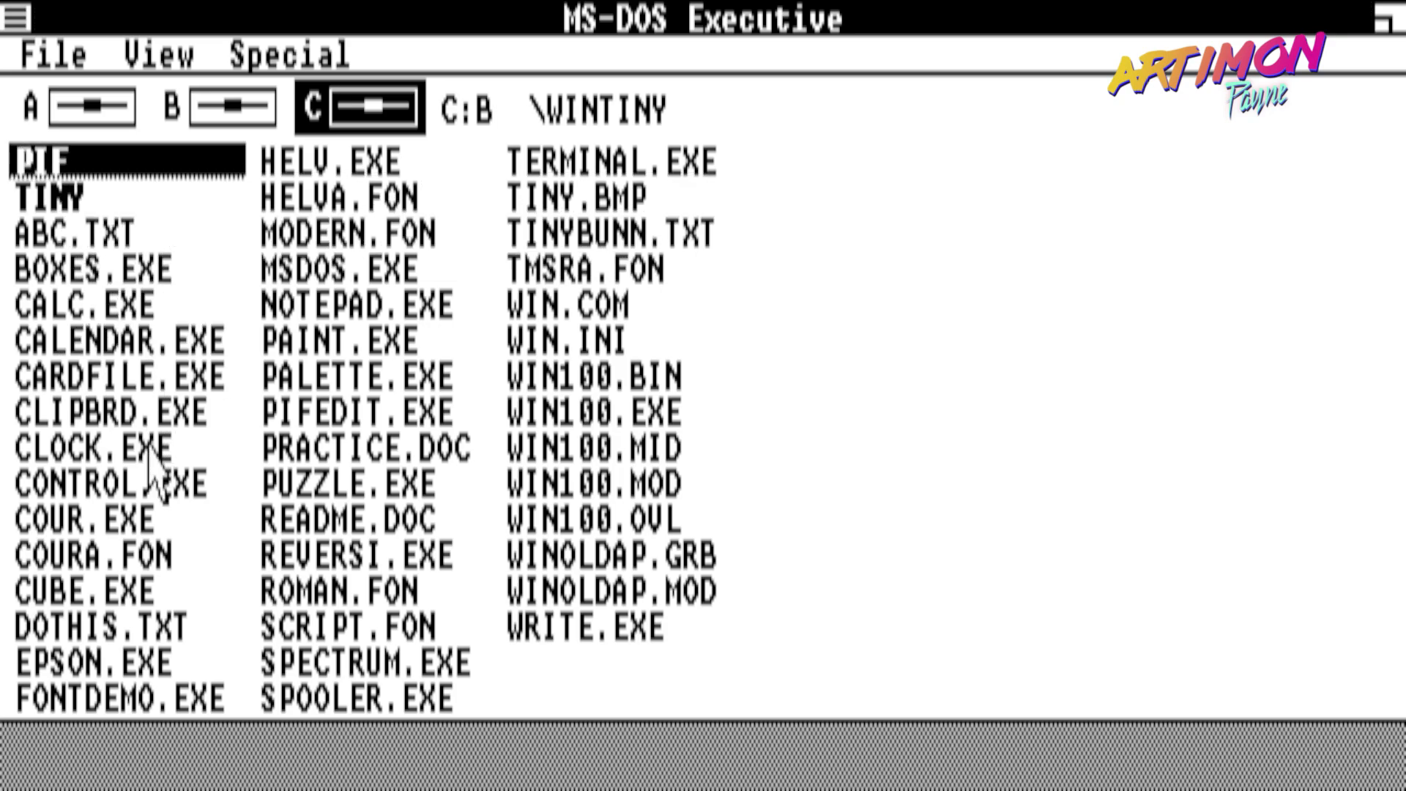
# - Open CONTROL.EXE and adjust the colour on the rainbow hue bar in the screen colour preferences
pyautogui.doubleClick(131, 485)
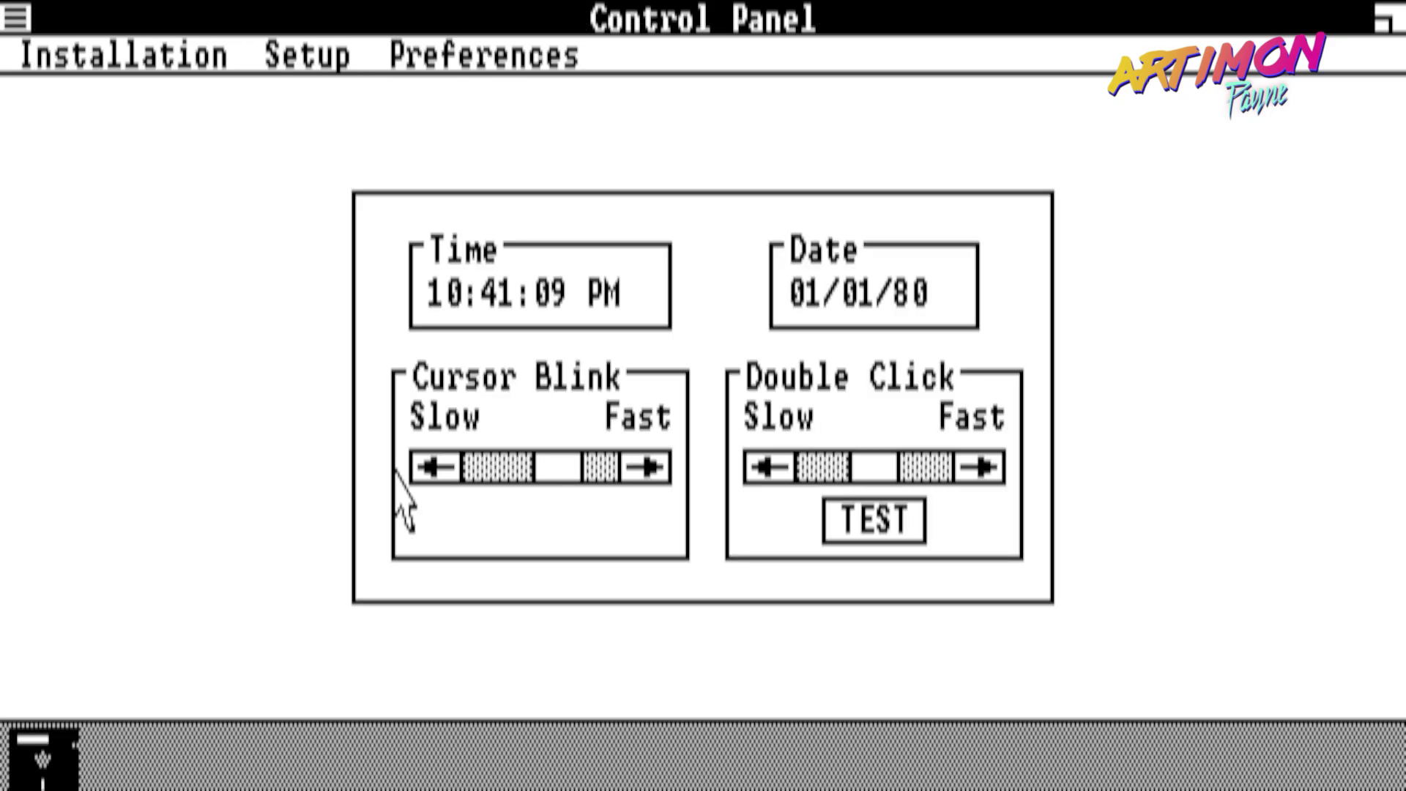
pyautogui.click(456, 57)
pyautogui.click(465, 95)
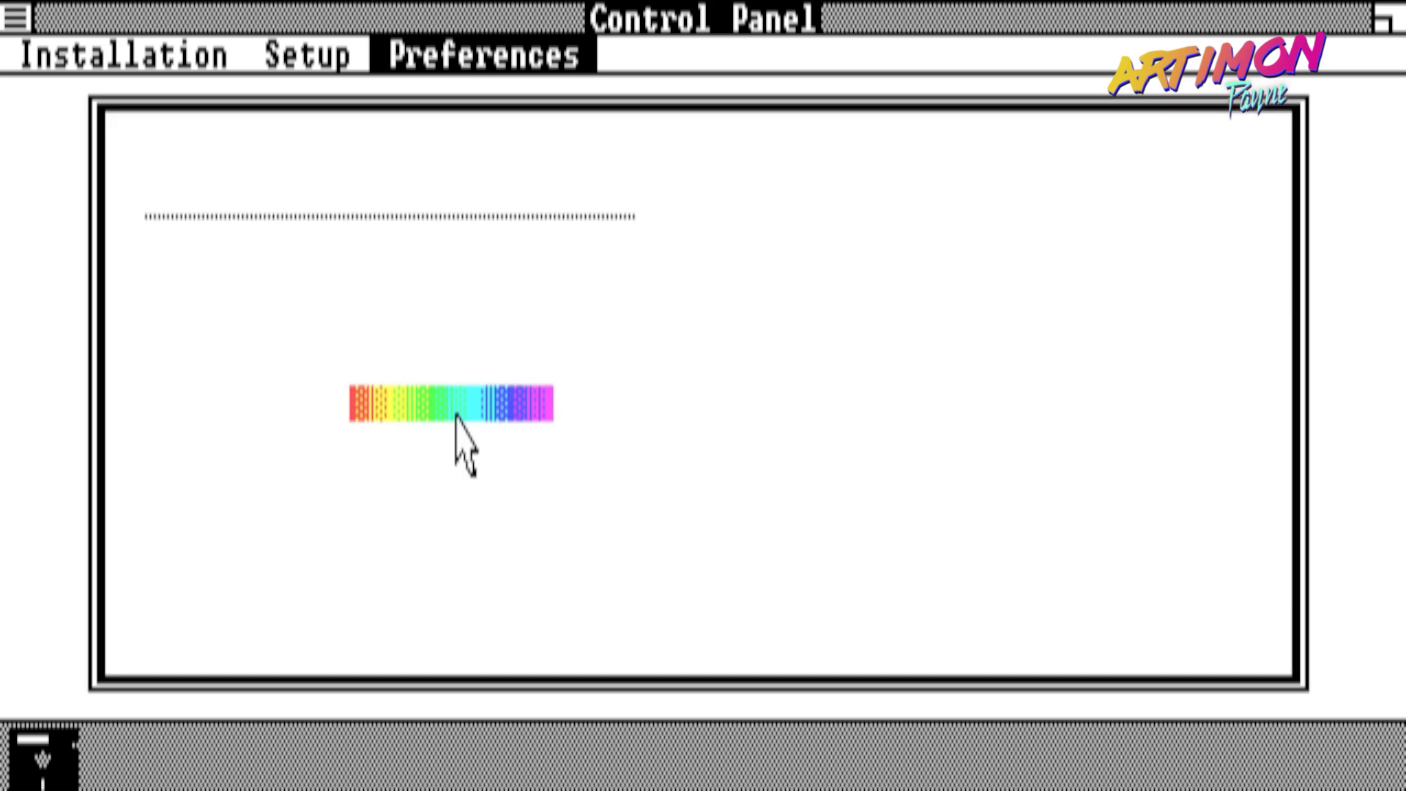
pyautogui.moveTo(498, 440); pyautogui.dragTo(503, 472)
pyautogui.click(762, 630)
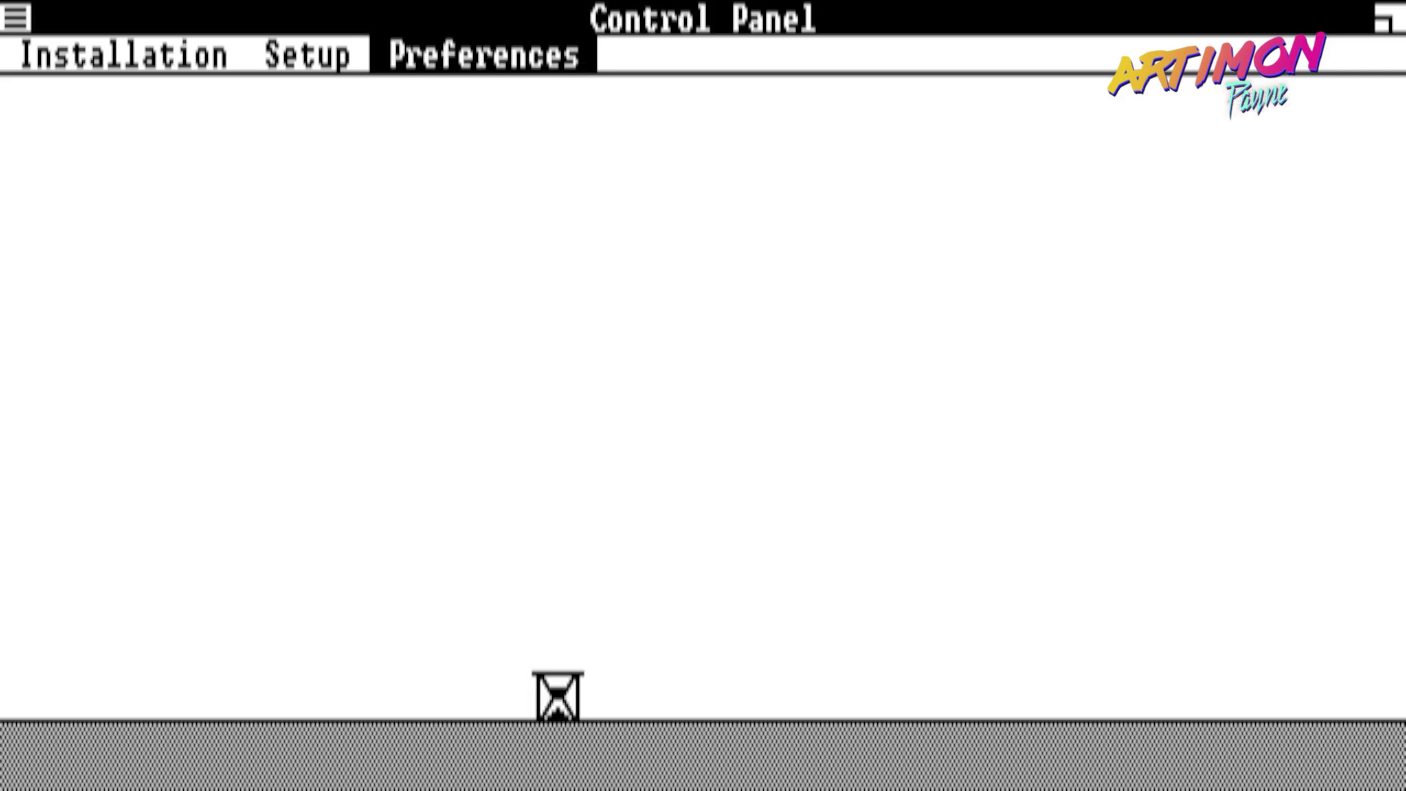
# - Review the Control Panel's commands and its version information, and close the Control Panel
pyautogui.click(306, 55)
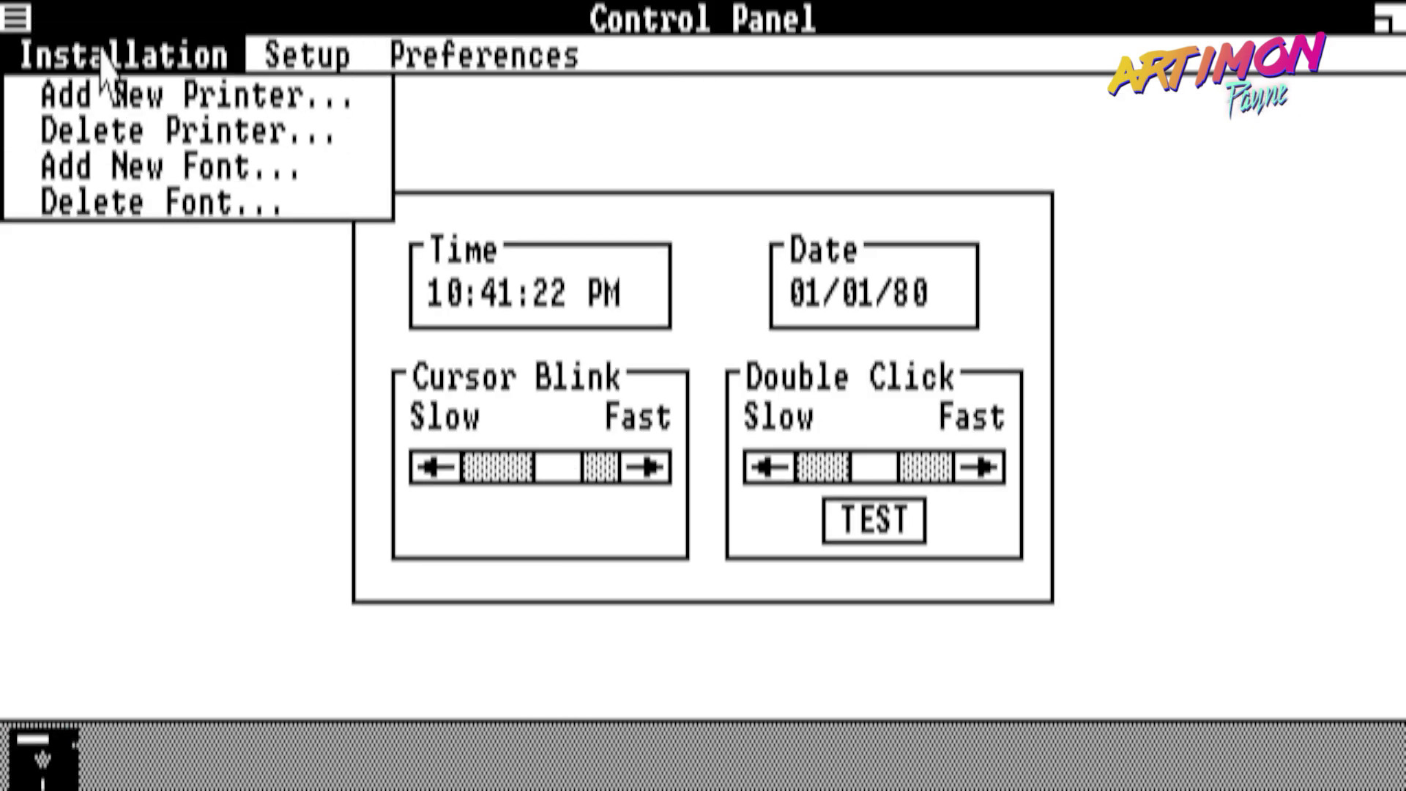
pyautogui.moveTo(28, 52)
pyautogui.click(81, 270)
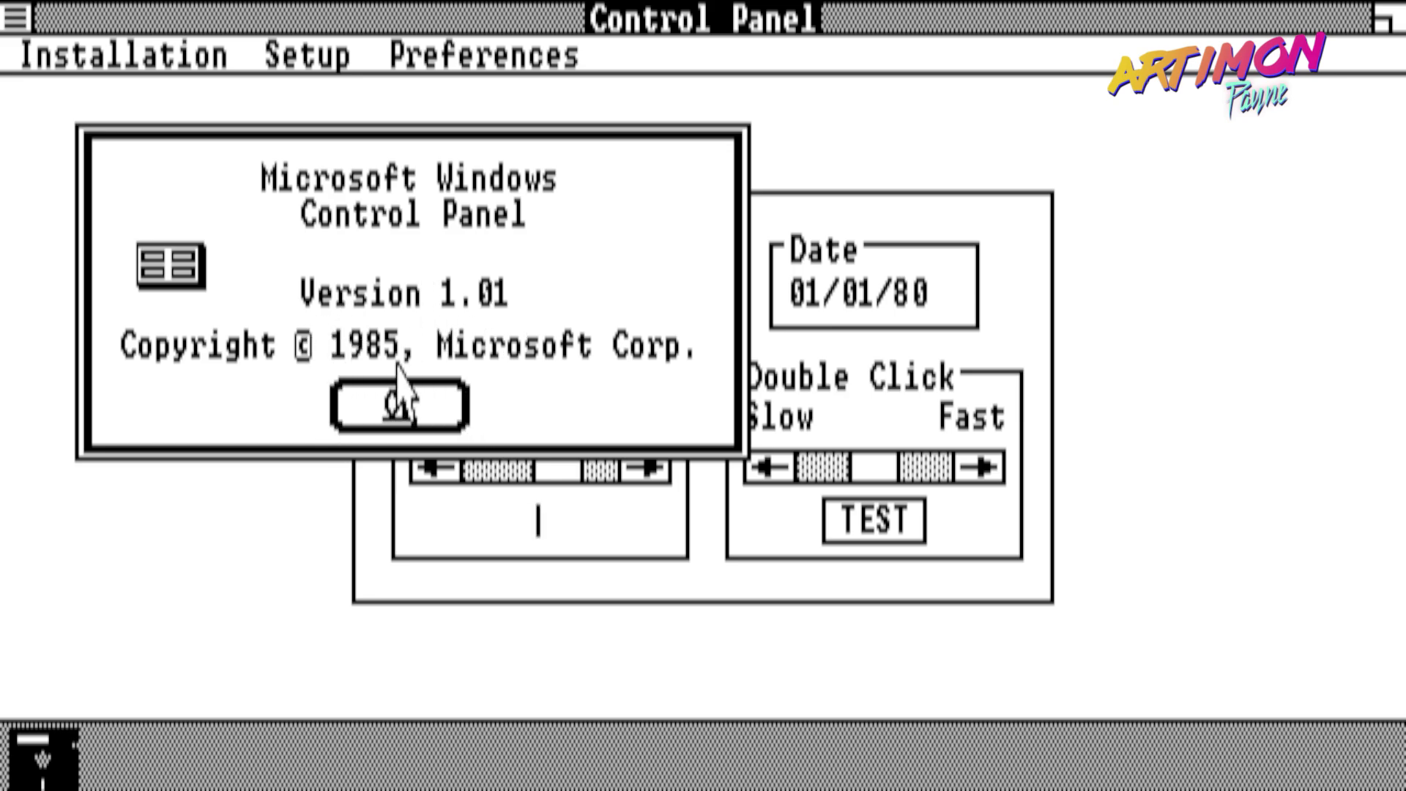
pyautogui.click(399, 404)
pyautogui.click(16, 18)
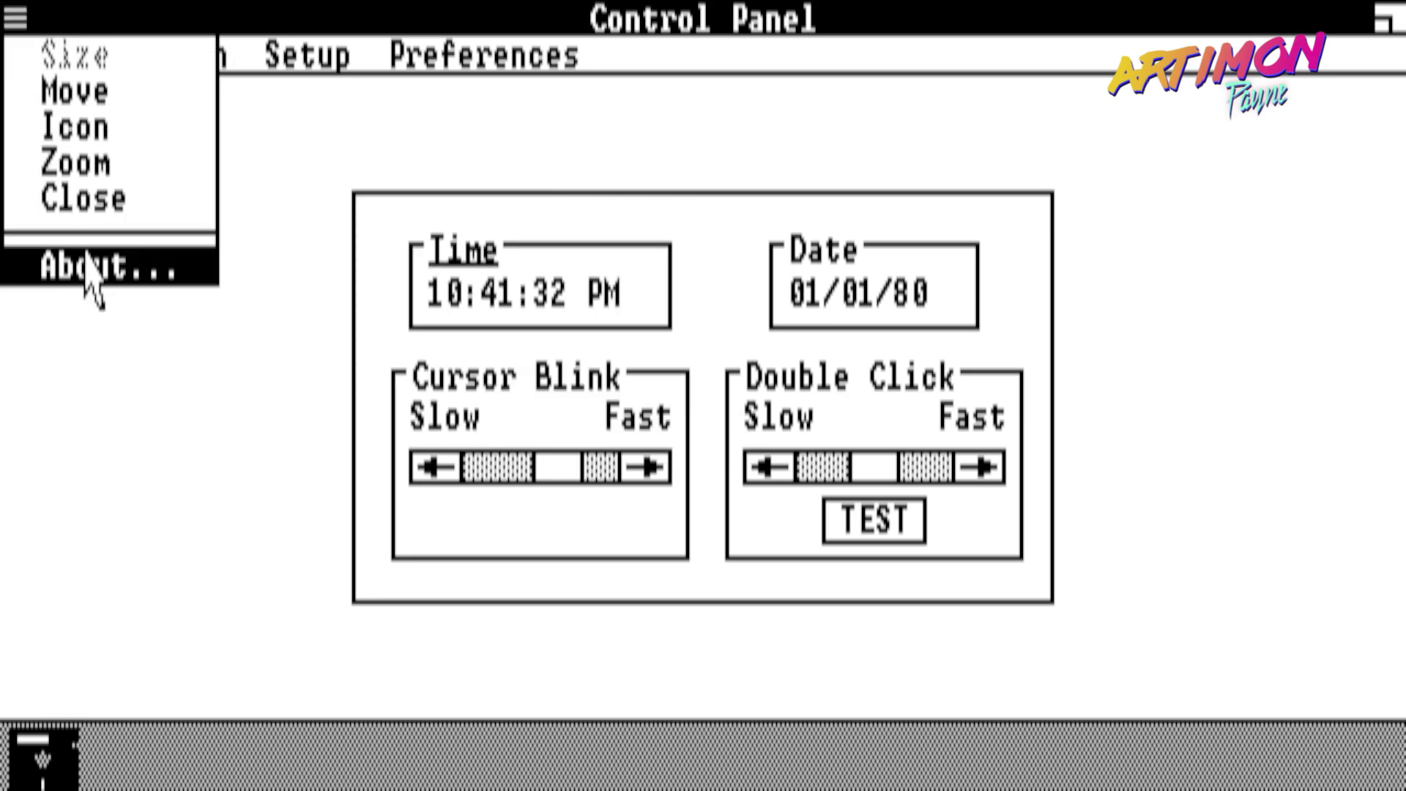
pyautogui.click(85, 205)
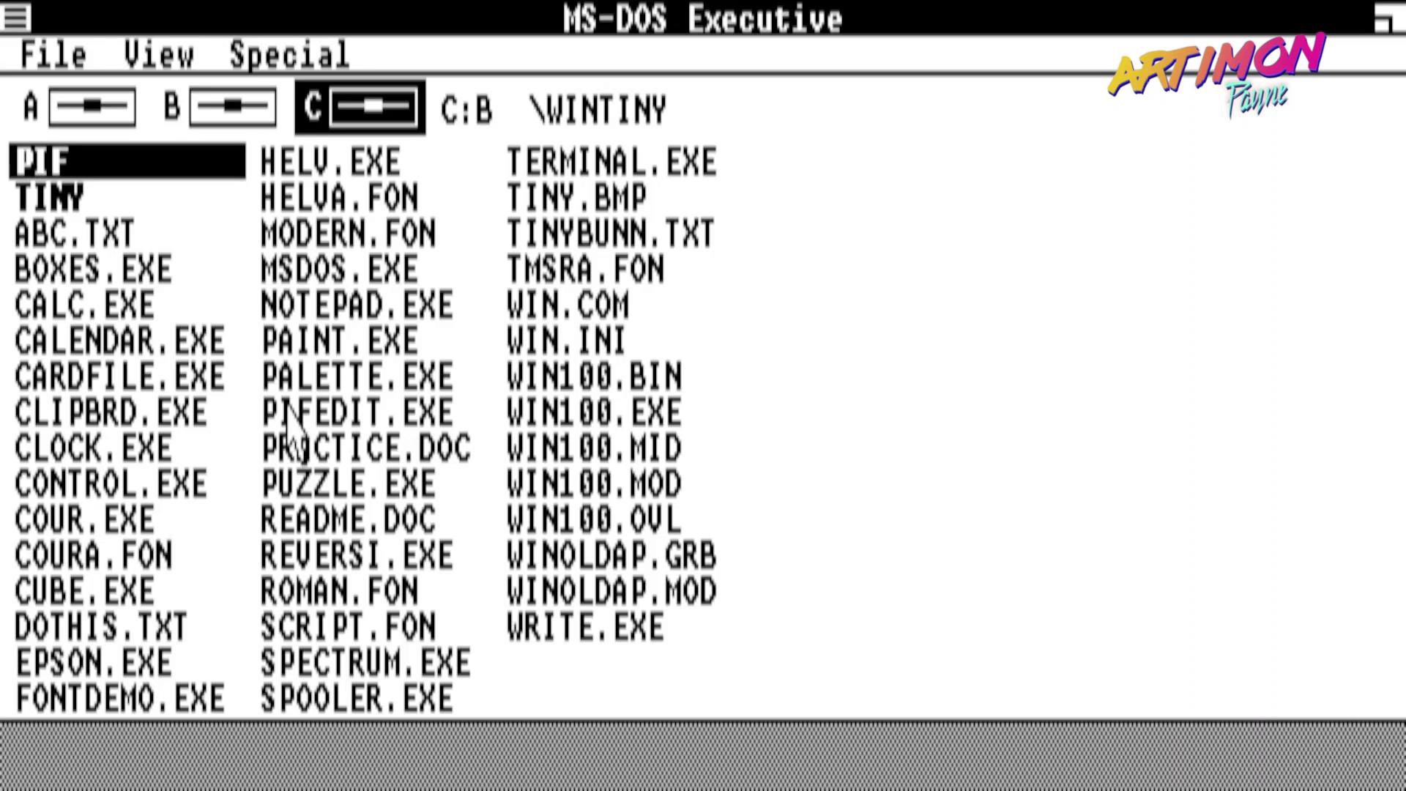
# - Try to run TINY.BMP, and open PAINT.EXE while cancelling the requests for the EPSON.drv disk
pyautogui.doubleClick(520, 200)
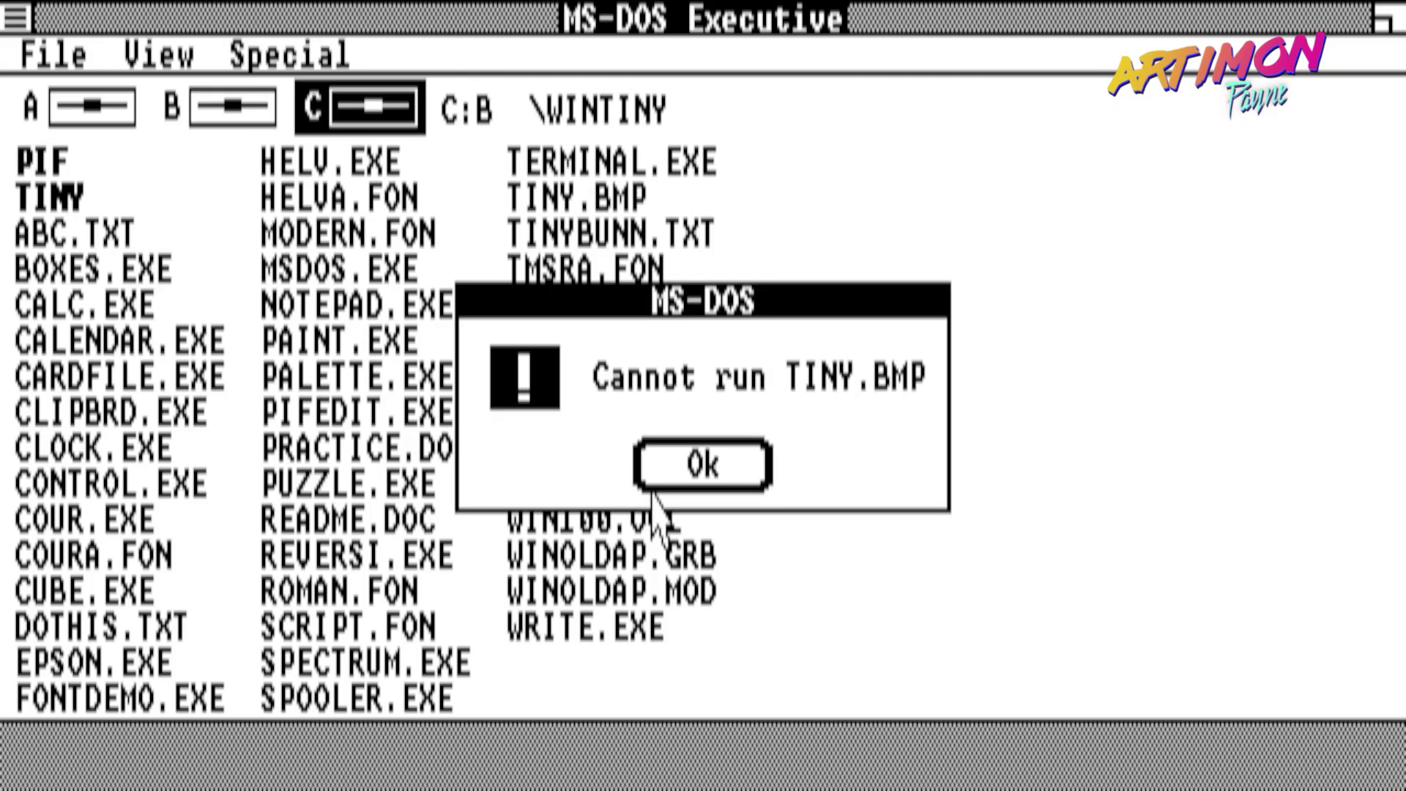
pyautogui.click(663, 468)
pyautogui.doubleClick(423, 341)
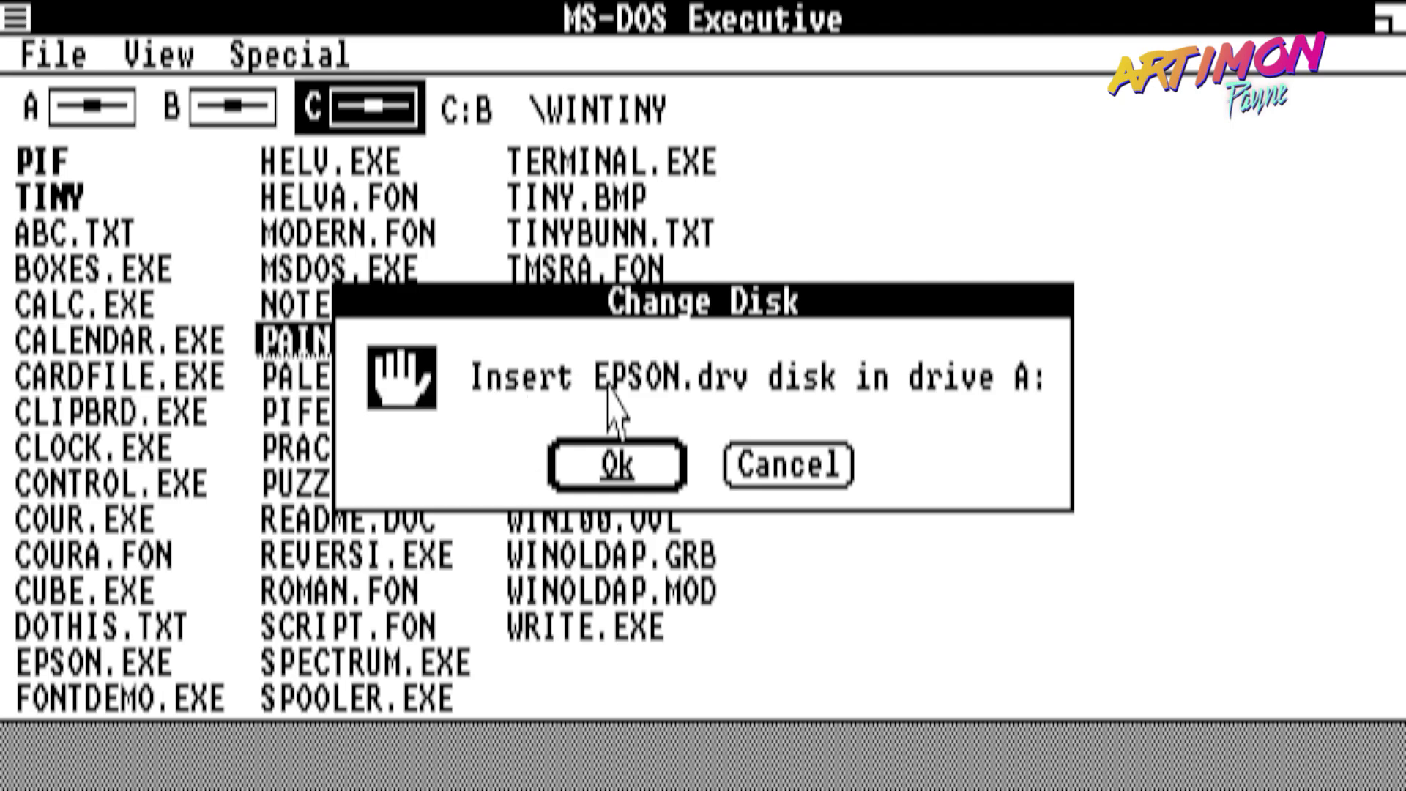
pyautogui.click(821, 482)
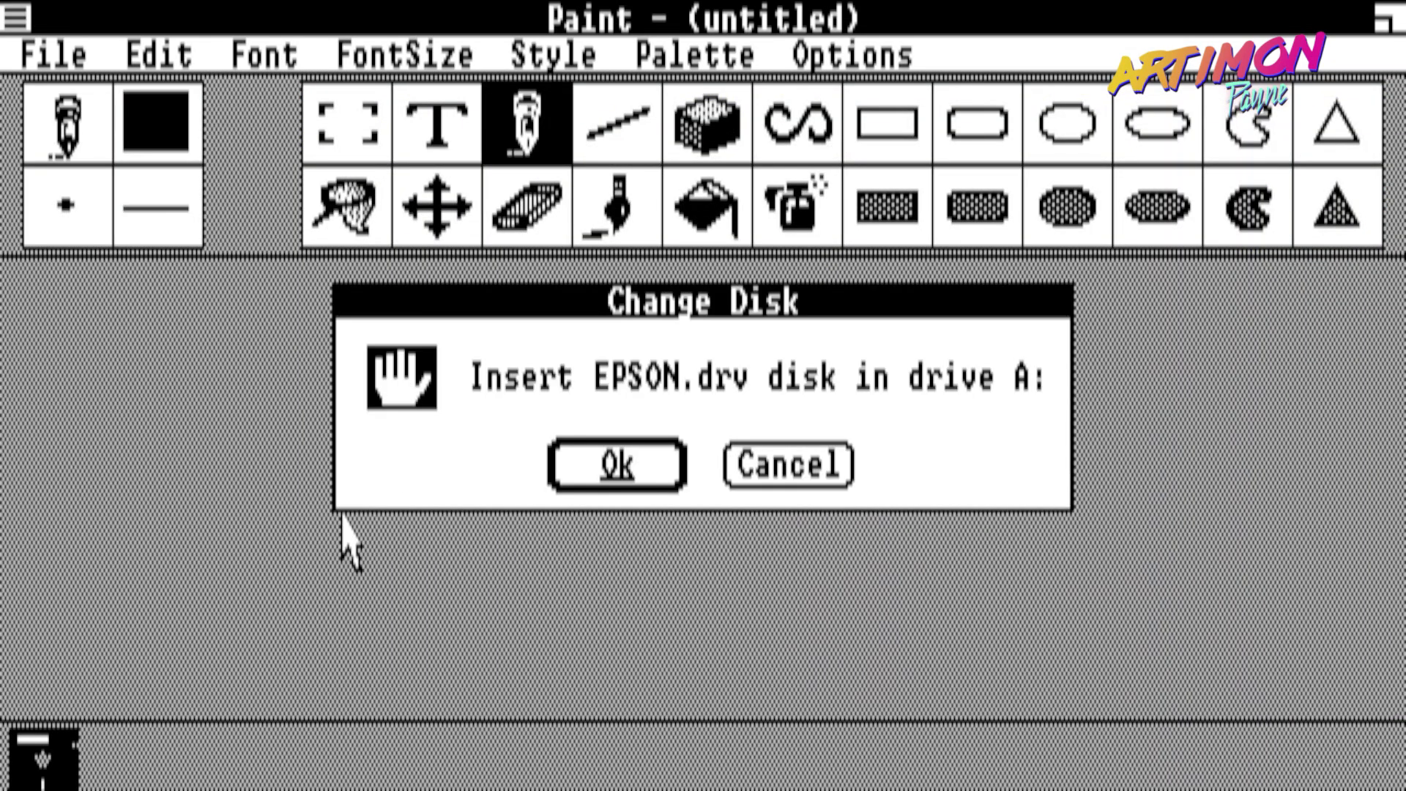
pyautogui.click(785, 465)
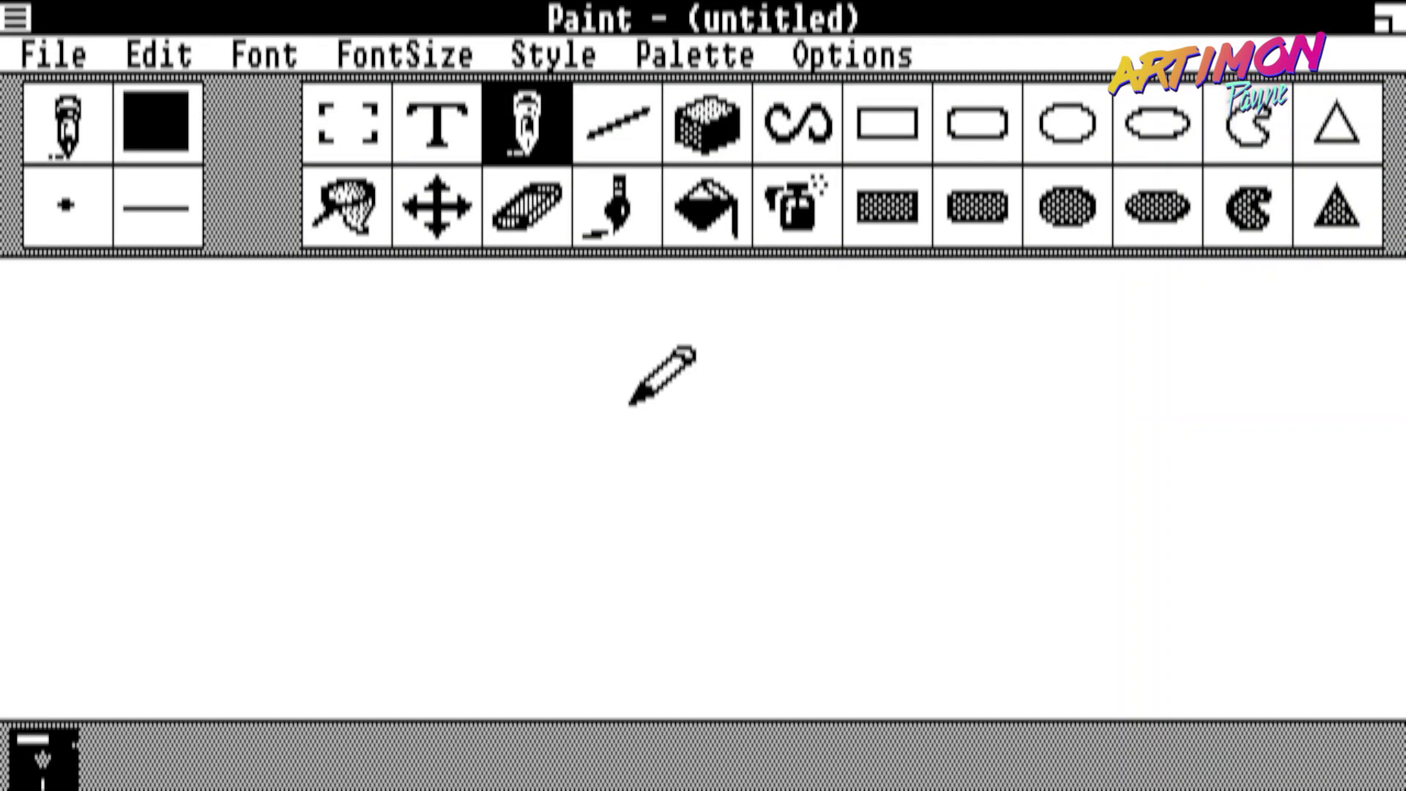
# - Handwrite the word "ЗАИЧИК" in large letters across the blank Paint canvas with the pencil
pyautogui.moveTo(132, 319)
pyautogui.mouseDown()
pyautogui.moveTo(190, 477)
pyautogui.moveTo(147, 586)
pyautogui.mouseUp()
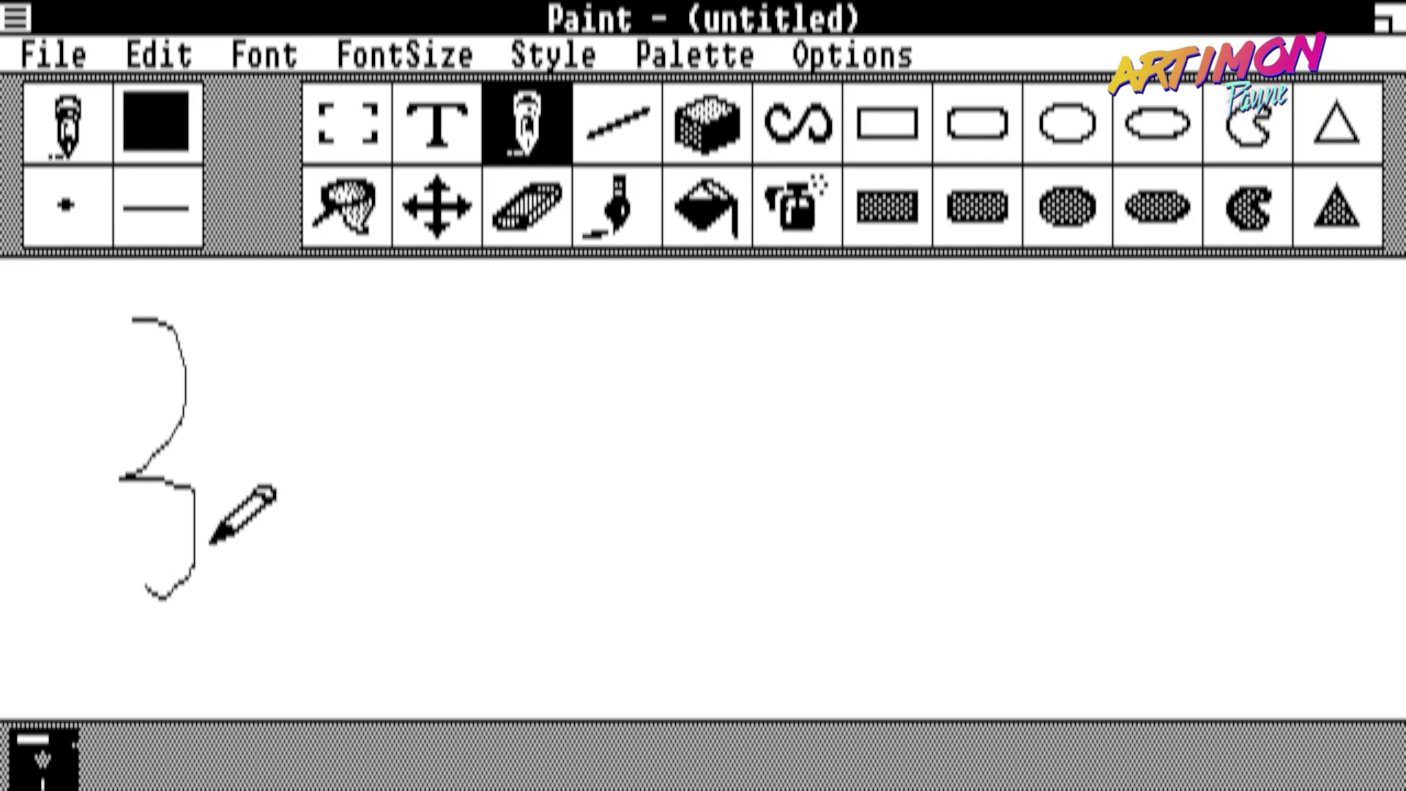
pyautogui.moveTo(243, 586)
pyautogui.mouseDown()
pyautogui.moveTo(312, 308)
pyautogui.moveTo(339, 674)
pyautogui.mouseUp()
pyautogui.moveTo(289, 477); pyautogui.dragTo(313, 490)
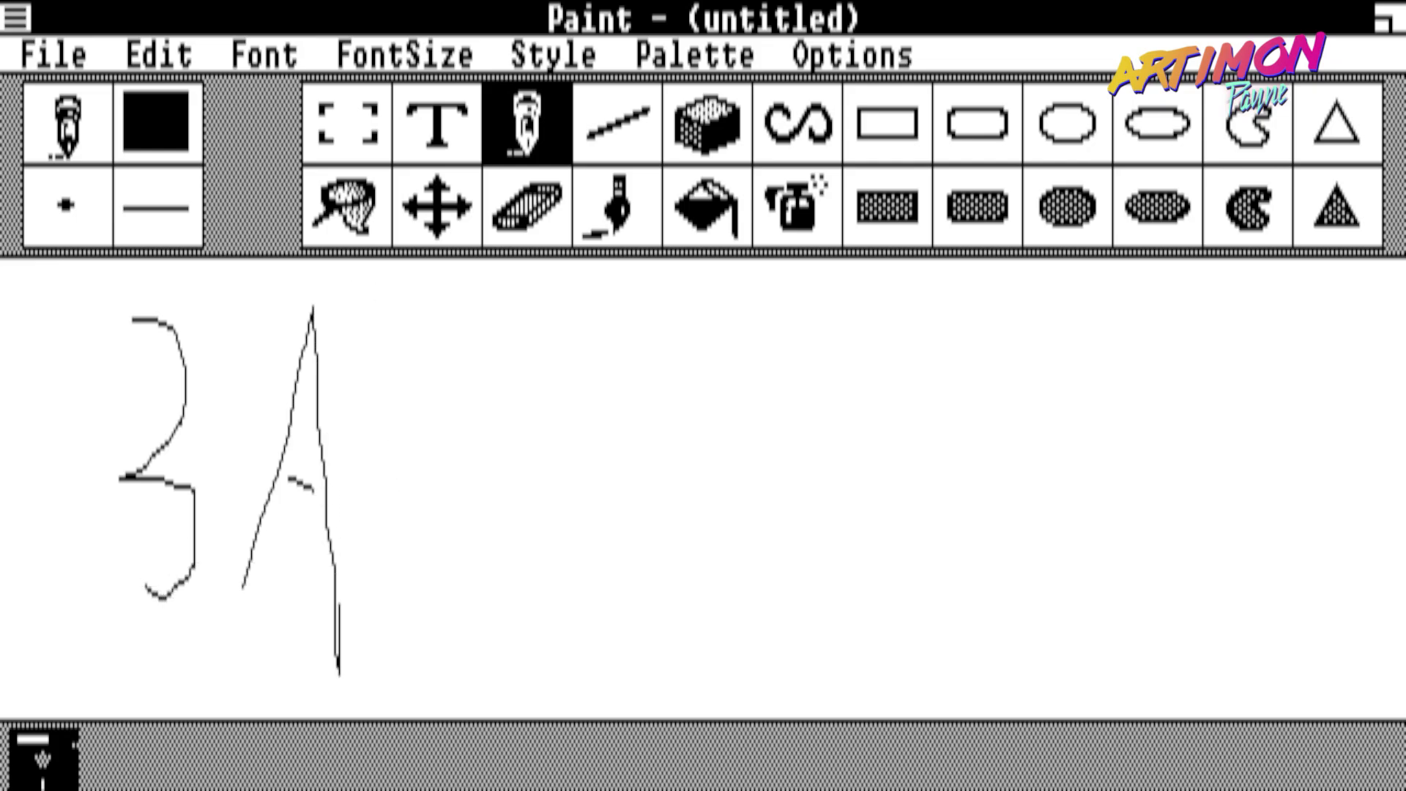
pyautogui.moveTo(367, 392)
pyautogui.mouseDown()
pyautogui.moveTo(456, 382)
pyautogui.moveTo(485, 571)
pyautogui.mouseUp()
pyautogui.moveTo(498, 401)
pyautogui.mouseDown()
pyautogui.moveTo(601, 375)
pyautogui.moveTo(656, 602)
pyautogui.mouseUp()
pyautogui.moveTo(667, 406)
pyautogui.mouseDown()
pyautogui.moveTo(688, 586)
pyautogui.moveTo(802, 505)
pyautogui.moveTo(815, 602)
pyautogui.mouseUp()
pyautogui.moveTo(873, 359); pyautogui.dragTo(944, 418)
pyautogui.moveTo(890, 556); pyautogui.dragTo(992, 688)
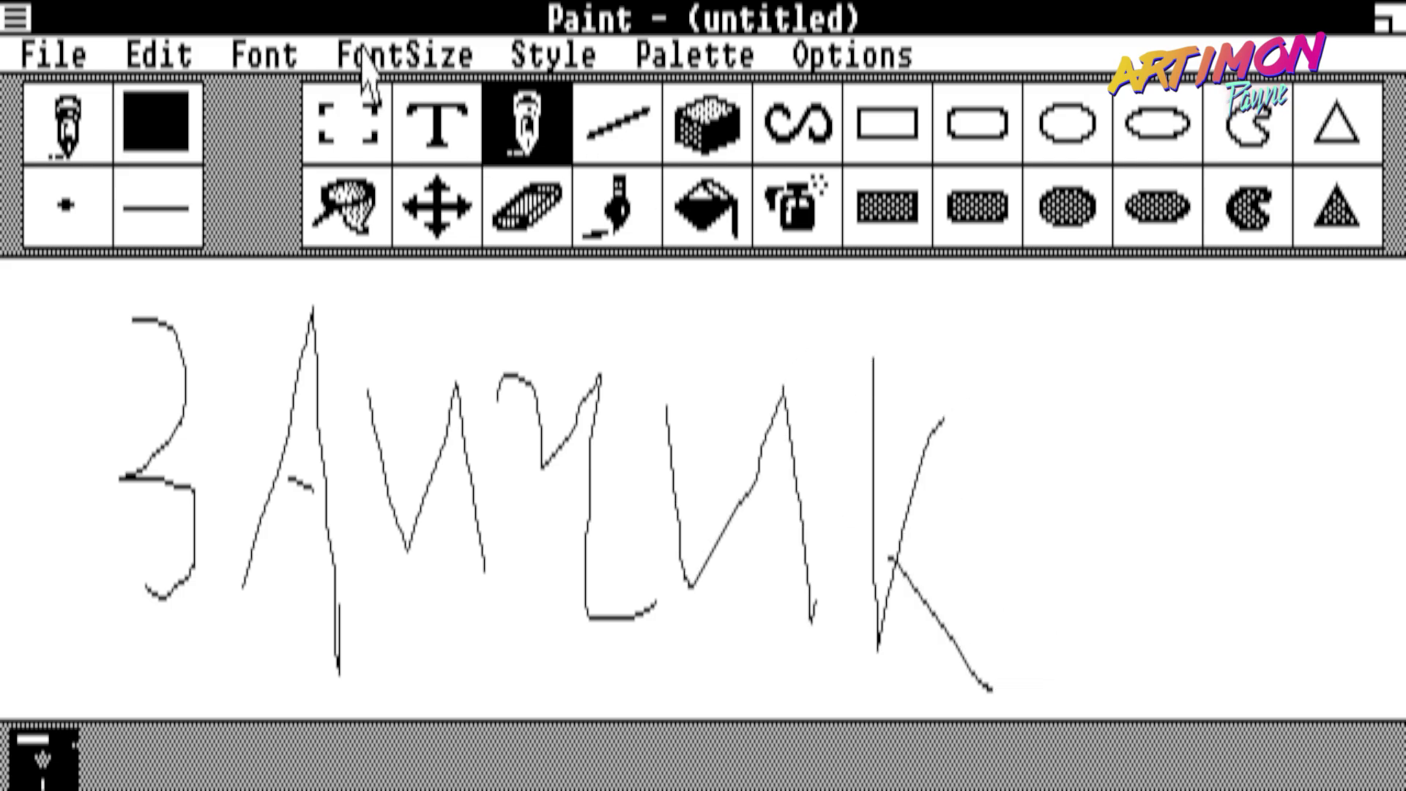
# - Try to save the drawing as tinybunny.bmp in C:\WINTINY
pyautogui.click(73, 59)
pyautogui.click(69, 196)
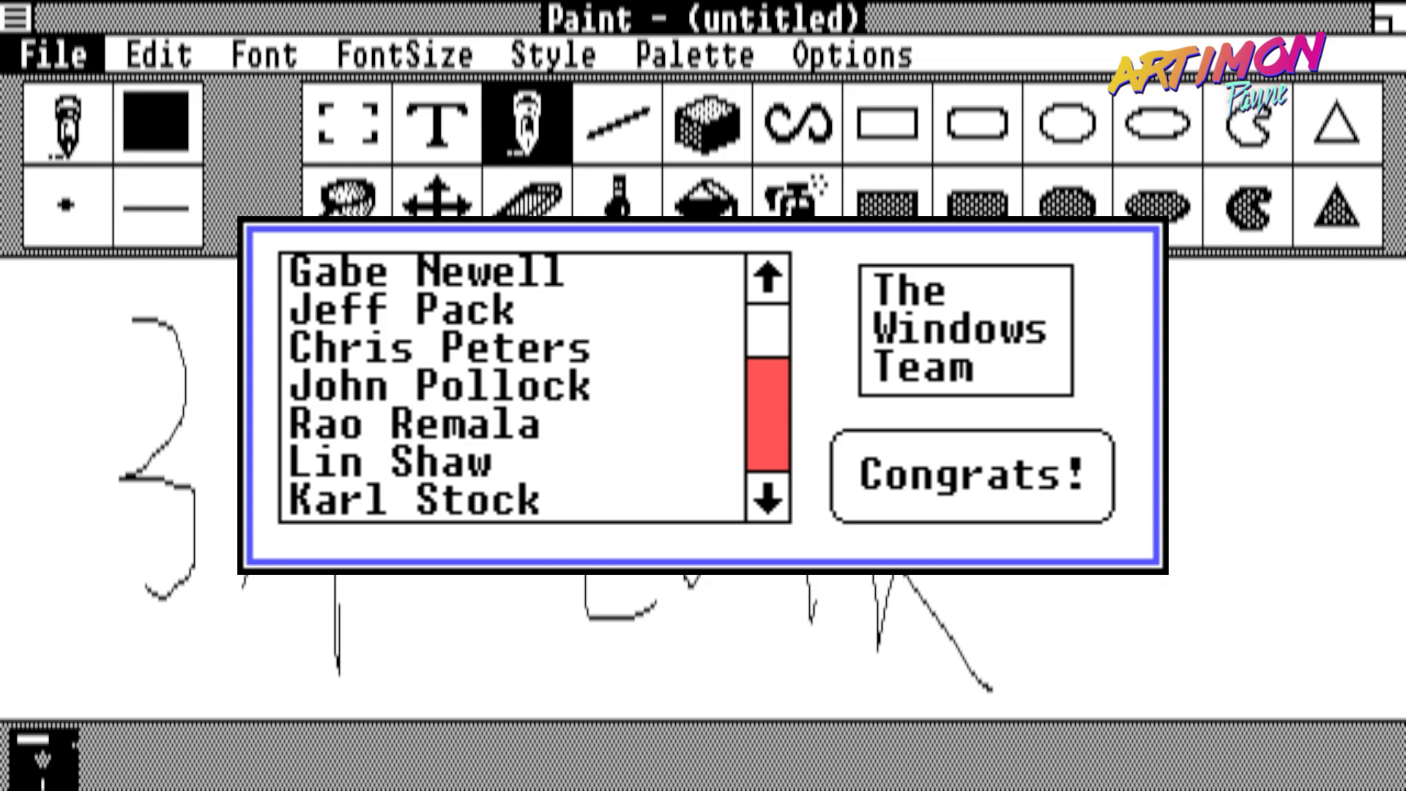
pyautogui.write('2.b')
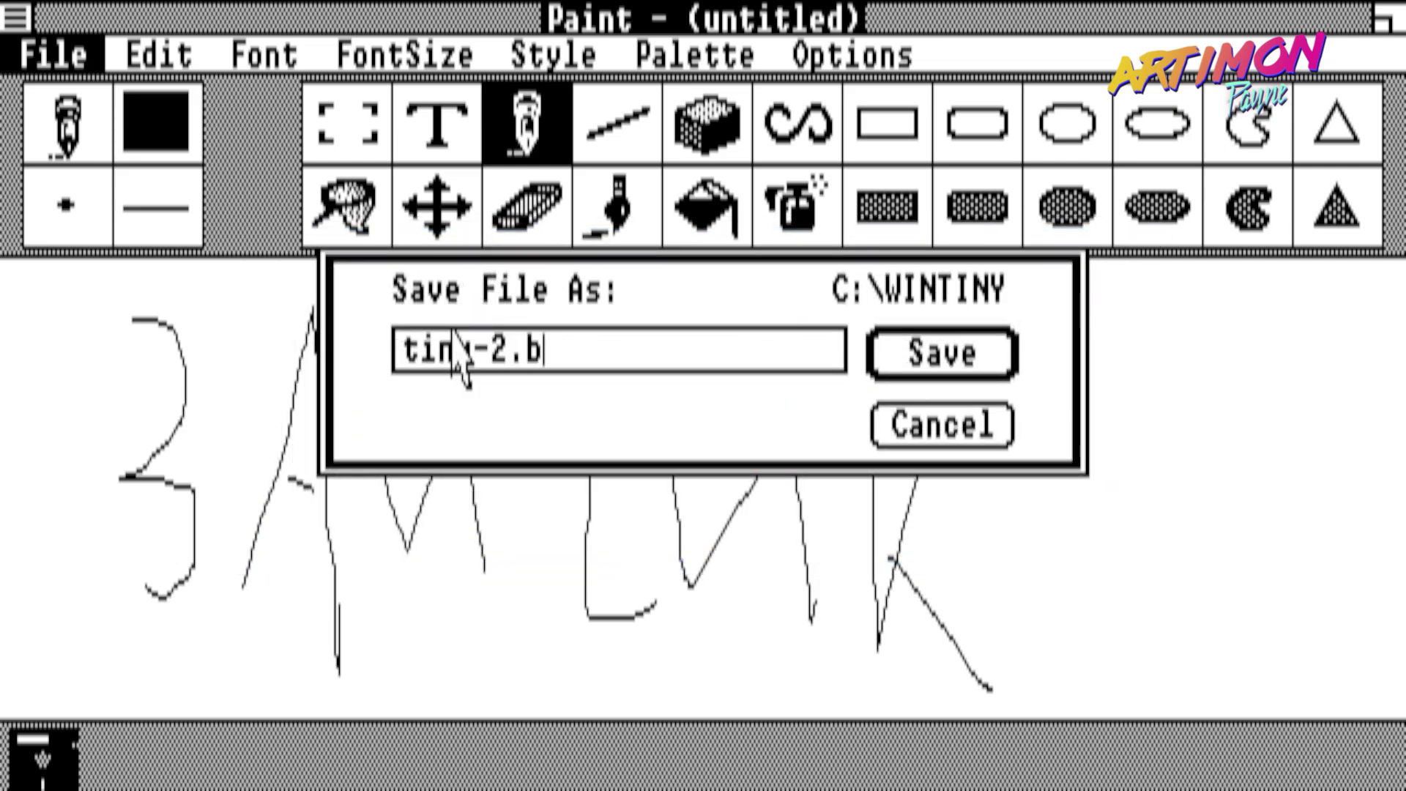
pyautogui.write('mp')
pyautogui.click(489, 350)
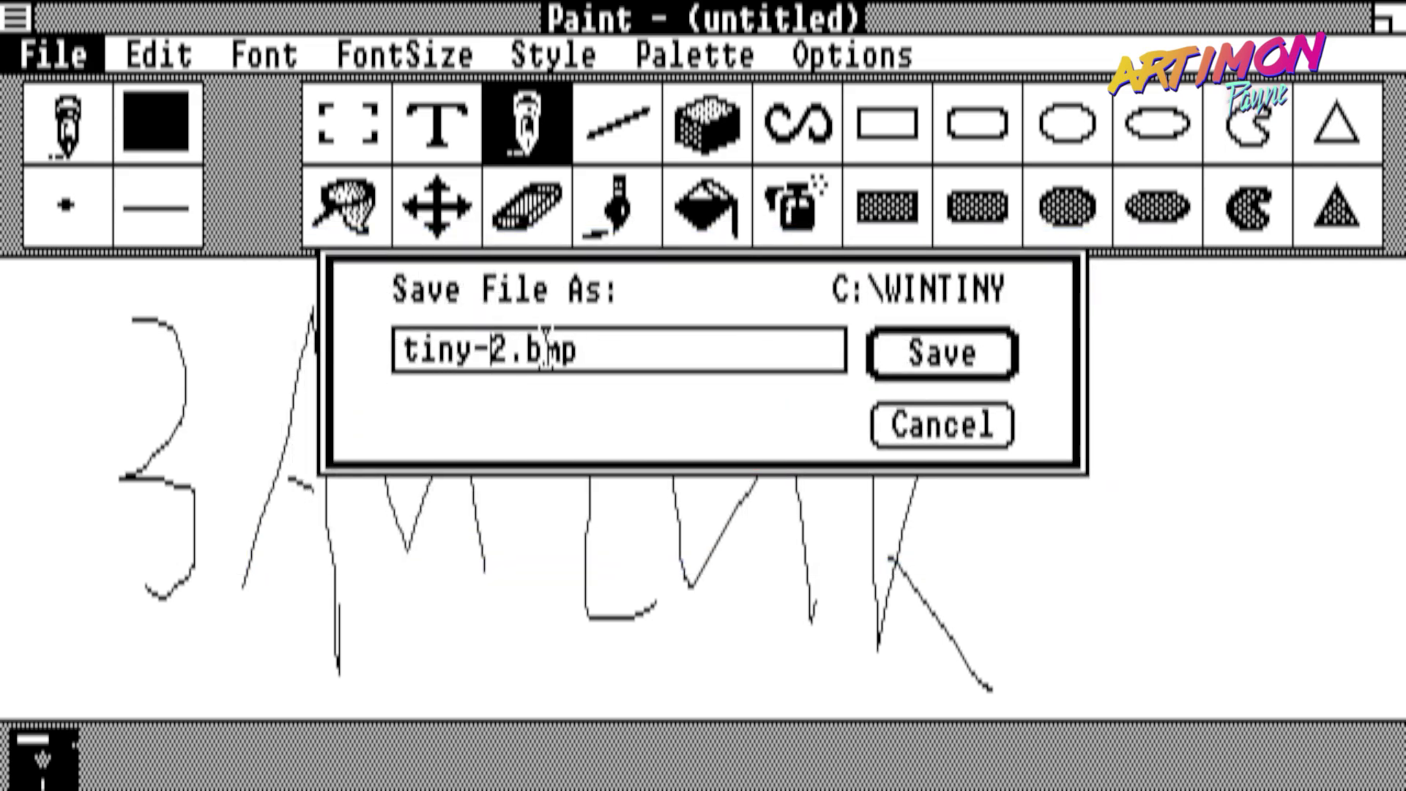
pyautogui.press('BackSpace')
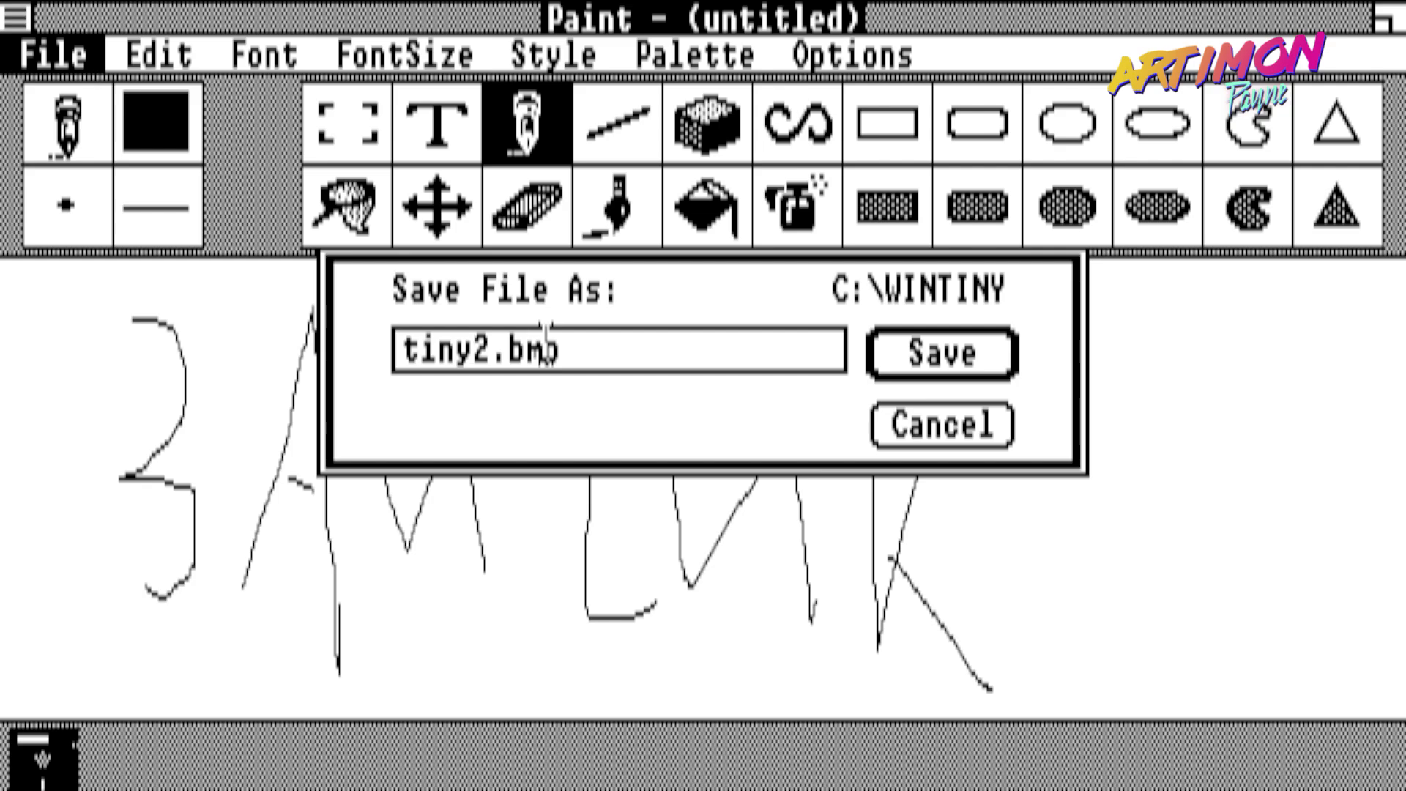
pyautogui.write('bunny')
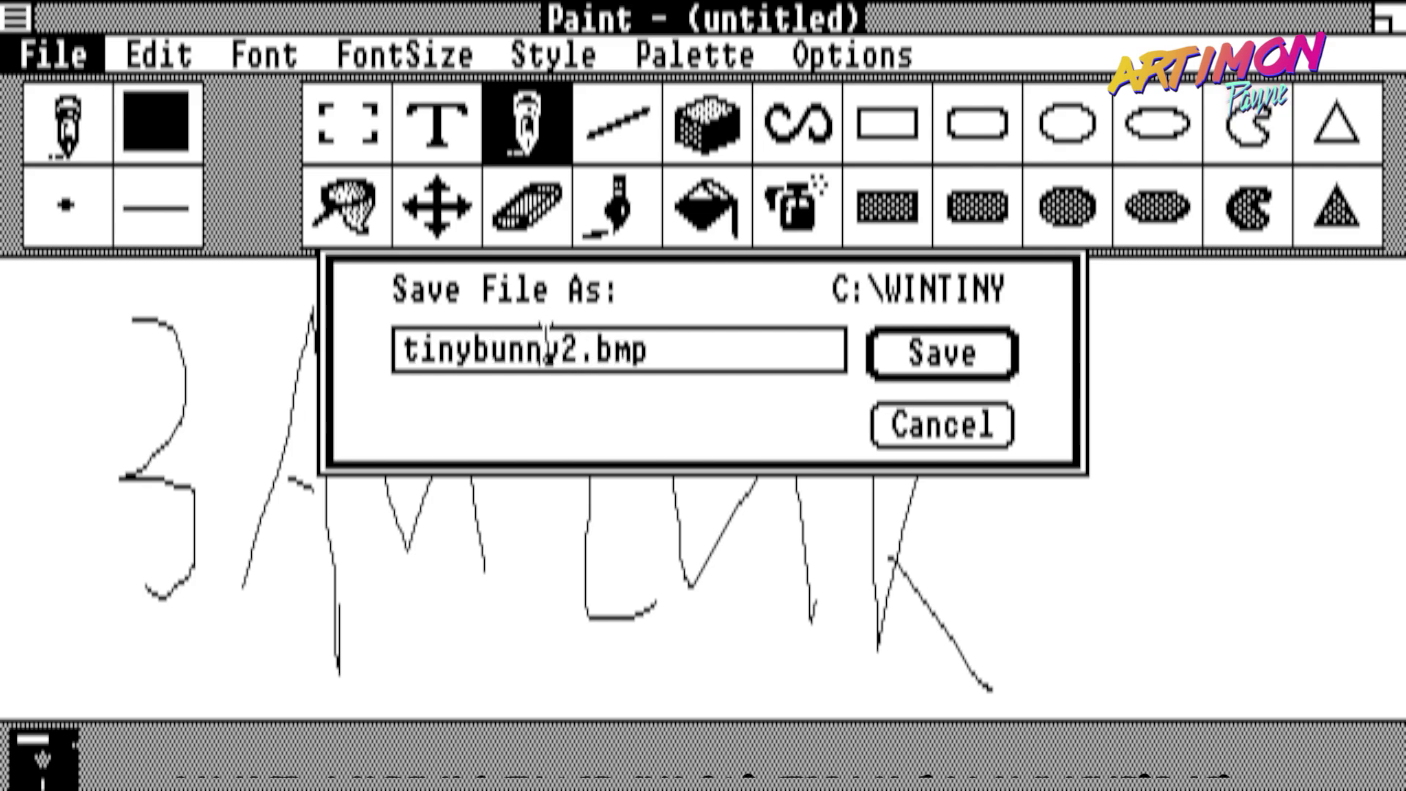
pyautogui.press('Delete')
pyautogui.click(922, 353)
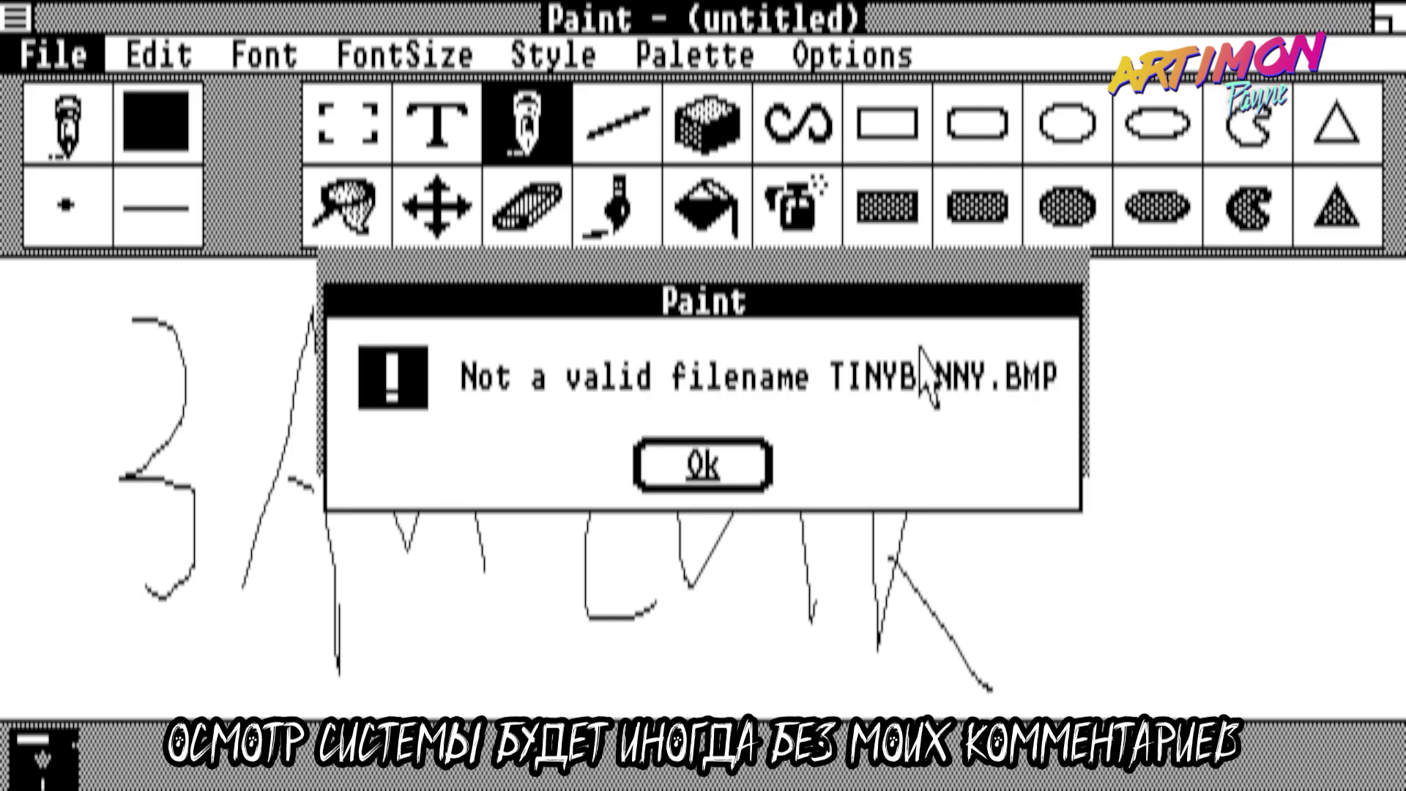
pyautogui.click(700, 469)
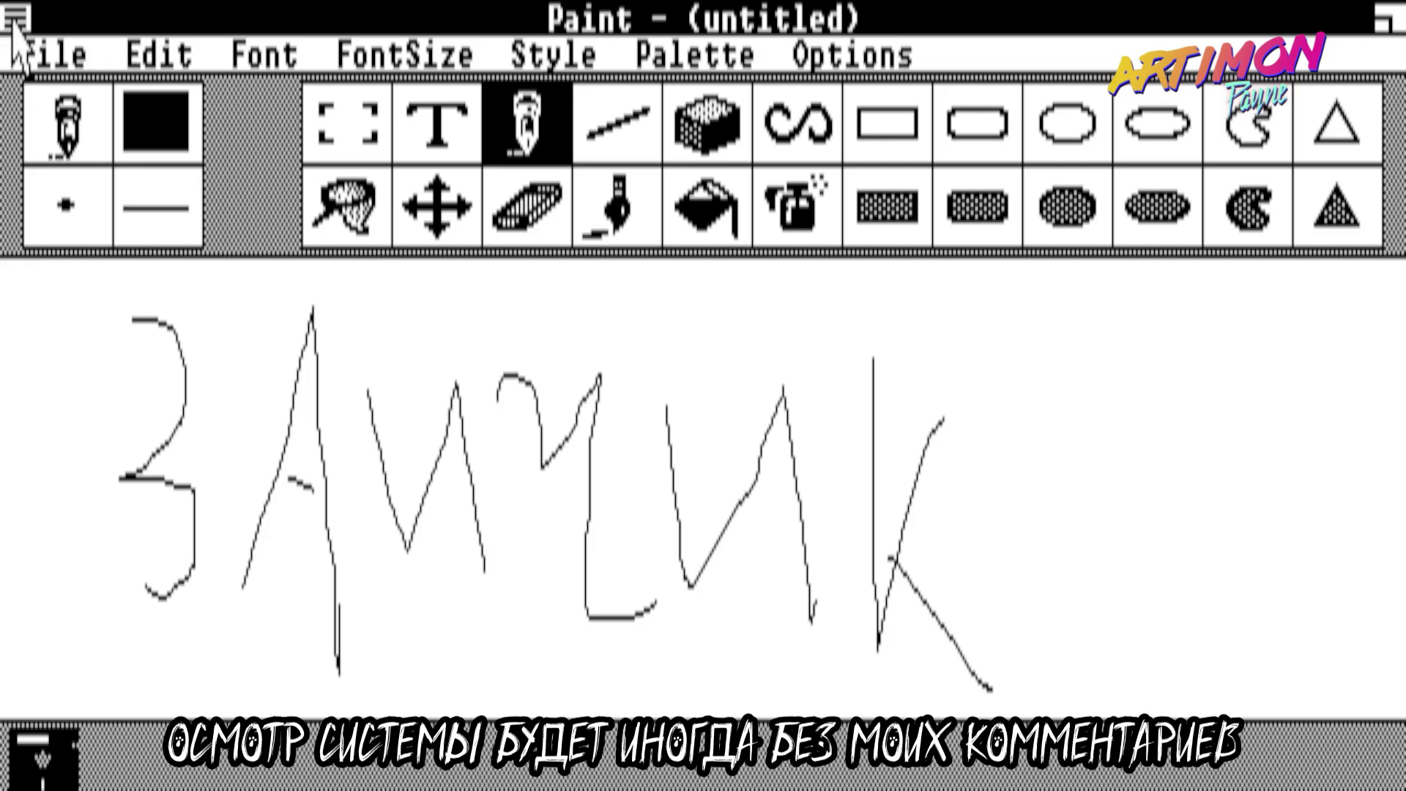
# - Close Paint, and open NOTEPAD.EXE with an empty document to view its Edit commands
pyautogui.click(13, 22)
pyautogui.click(73, 199)
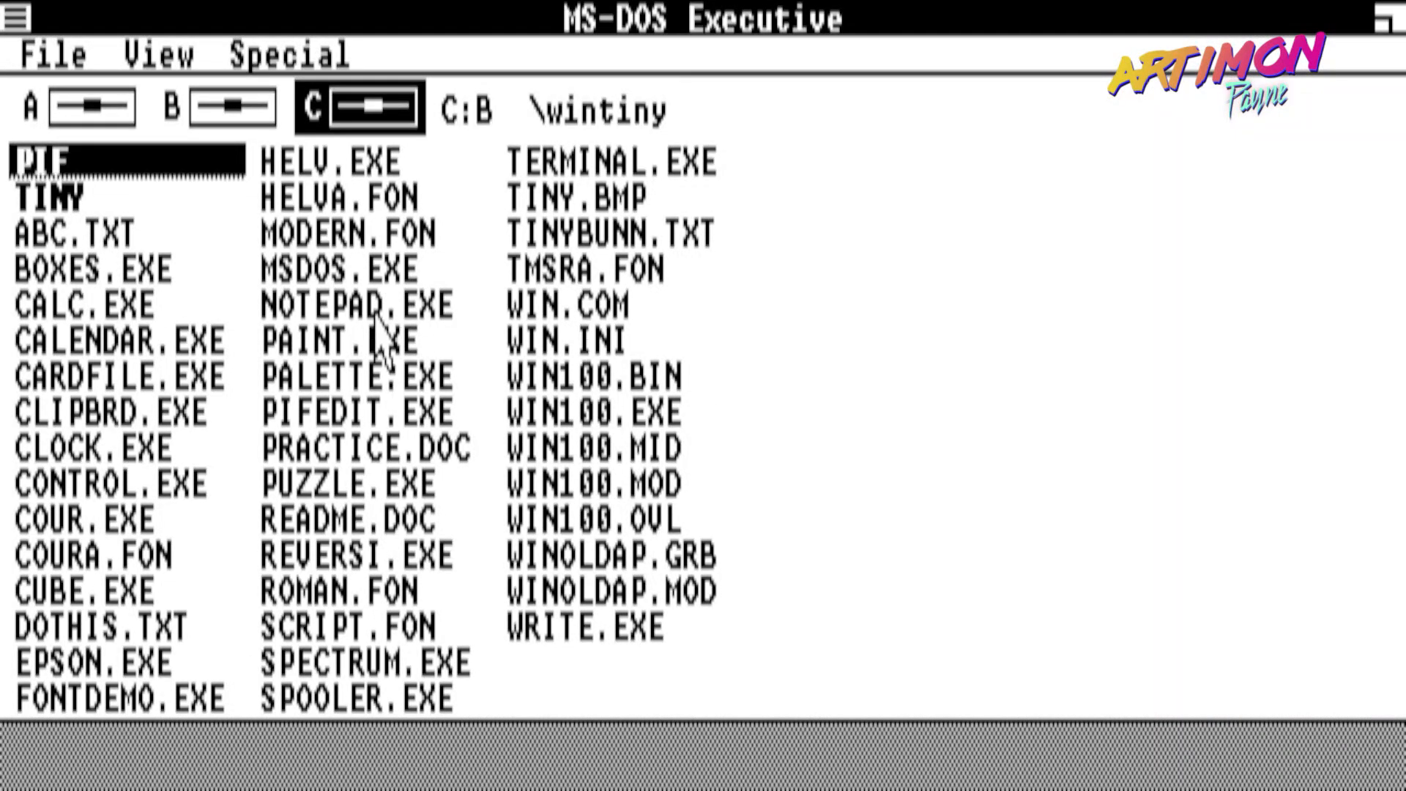
pyautogui.click(378, 306)
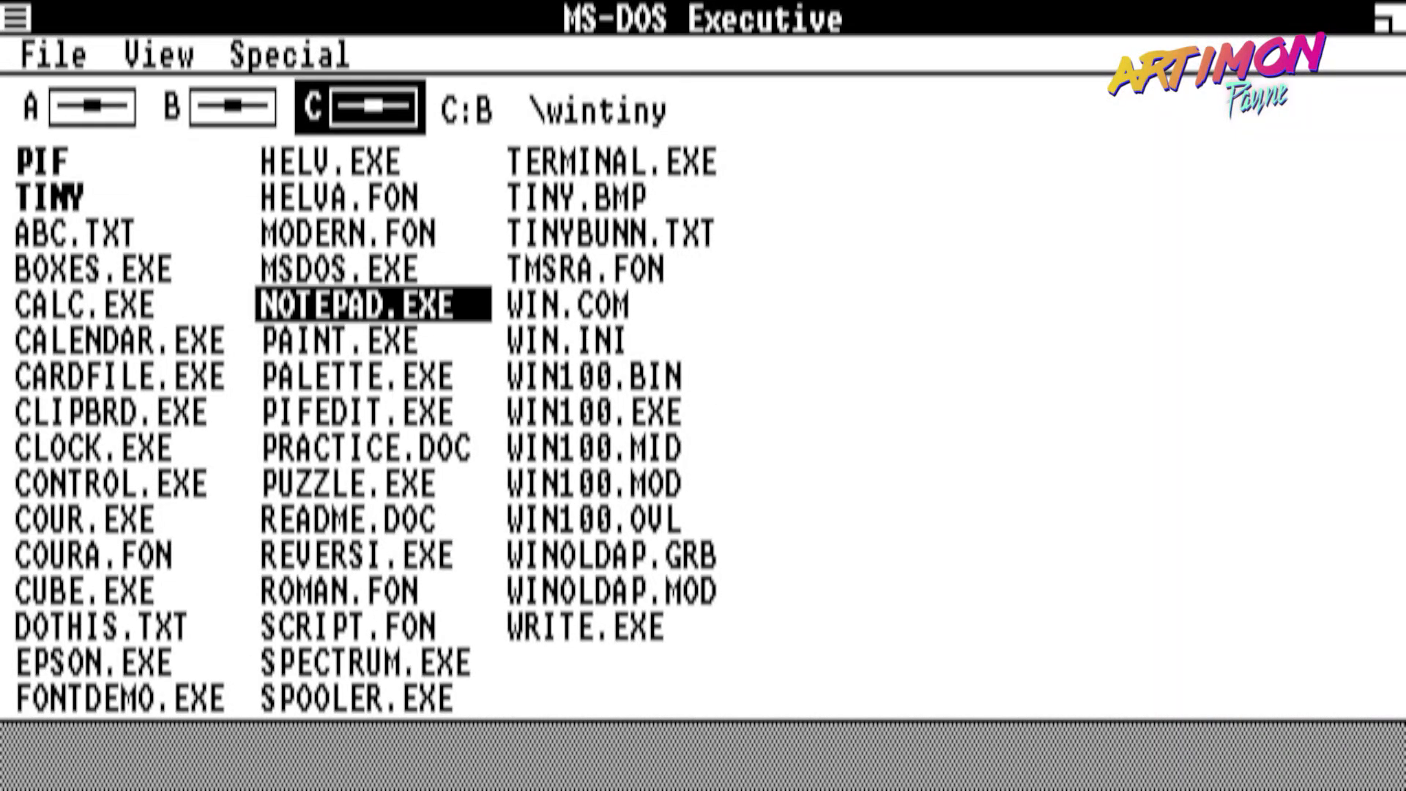
pyautogui.doubleClick(377, 306)
pyautogui.click(782, 473)
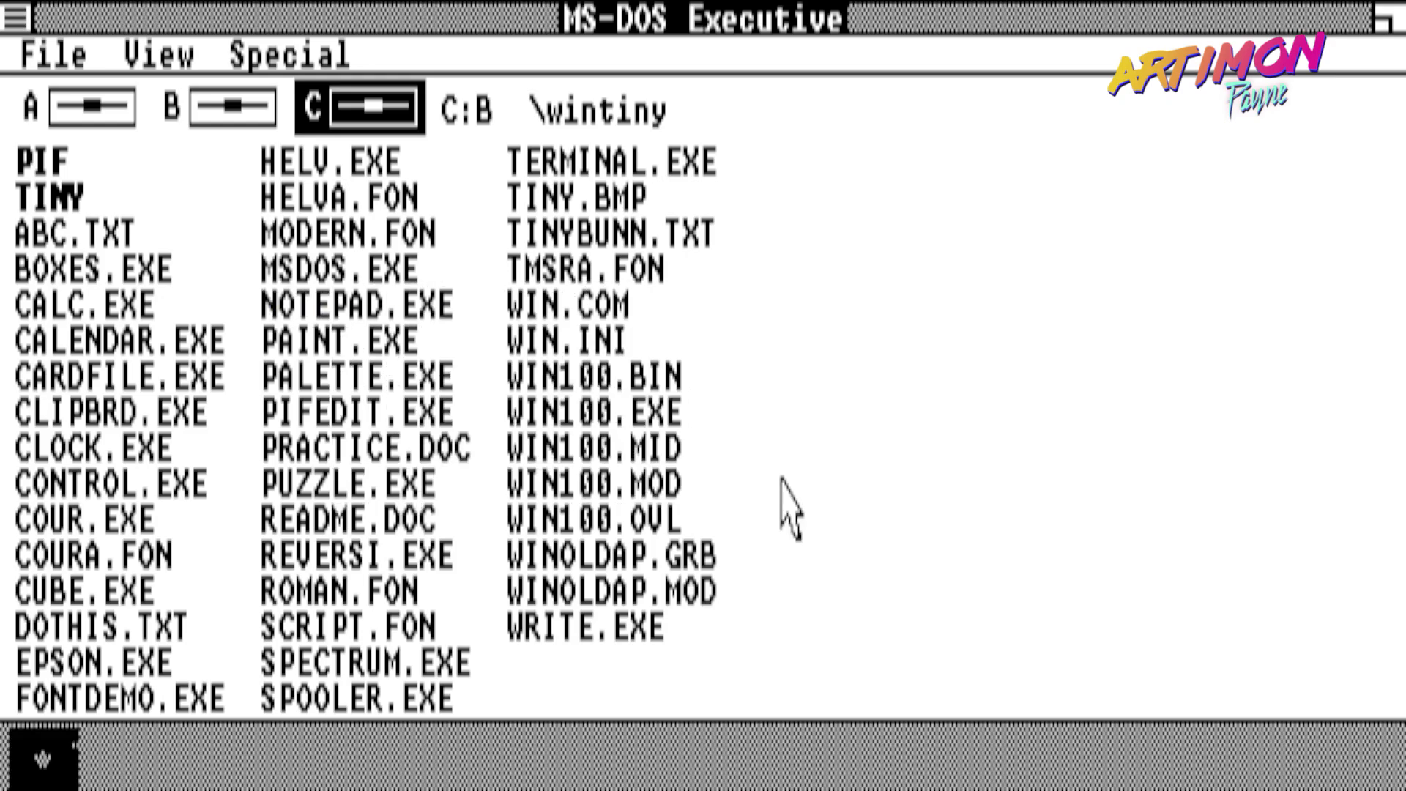
pyautogui.click(131, 57)
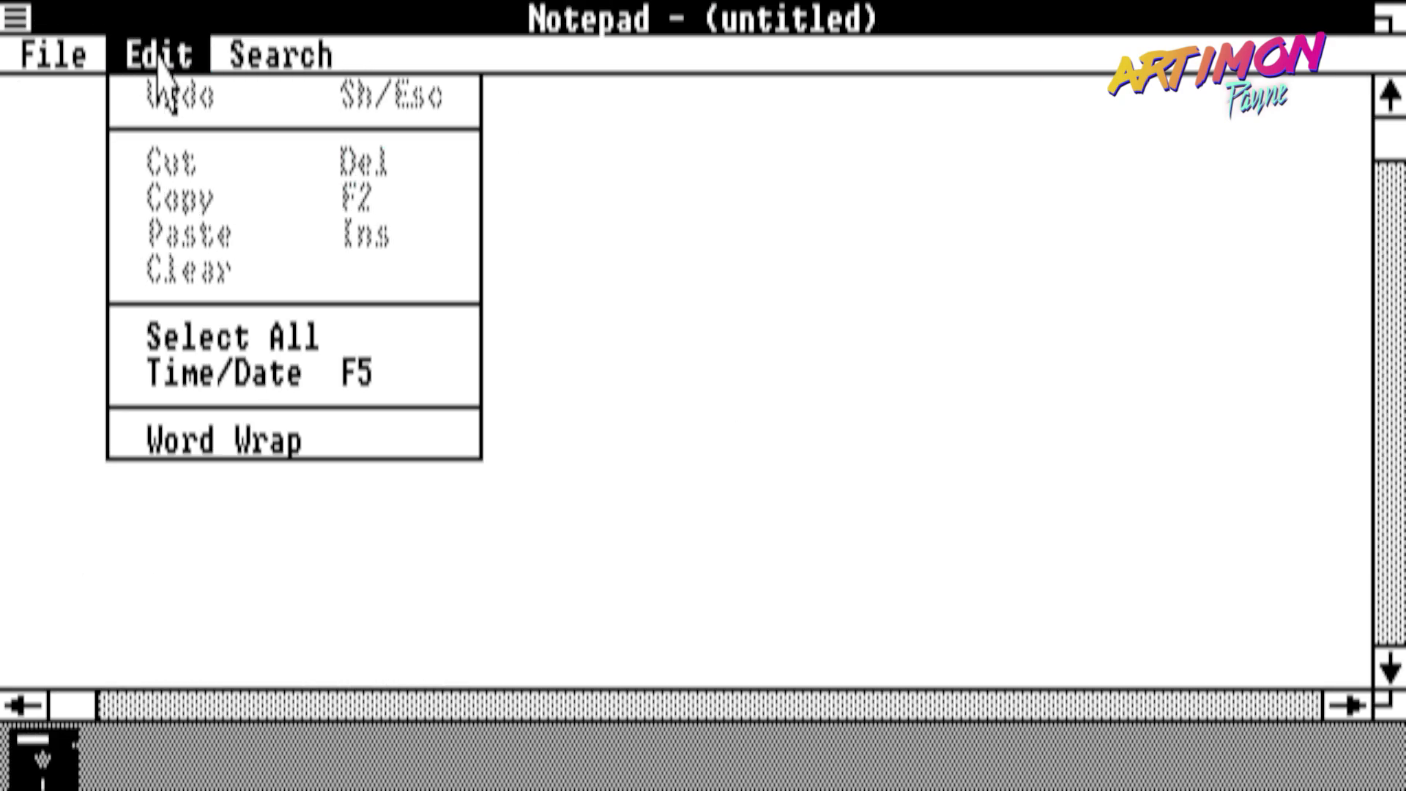
# - Enter three people's first names, separated by commas, on the first line of the empty Notepad document
pyautogui.click(620, 131)
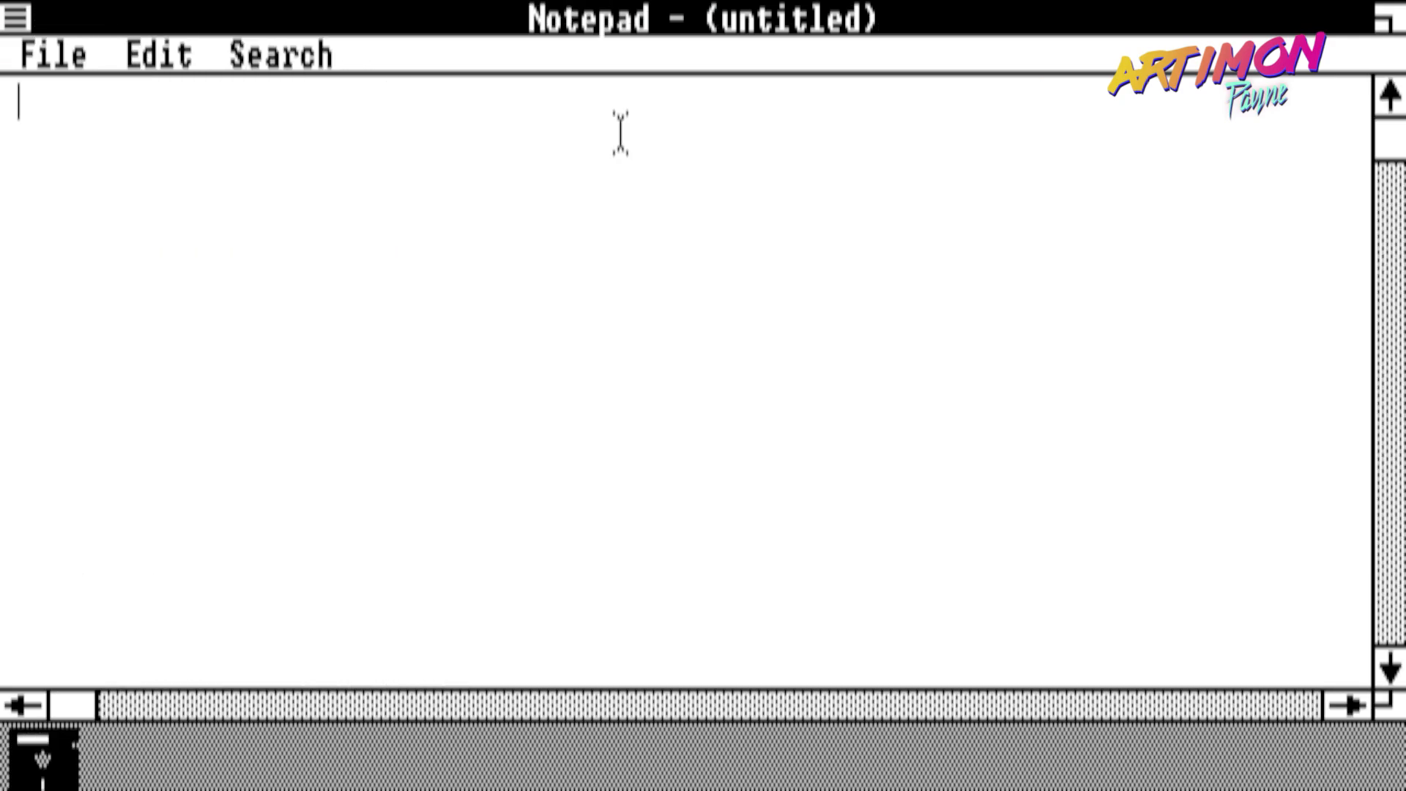
pyautogui.write('Sla')
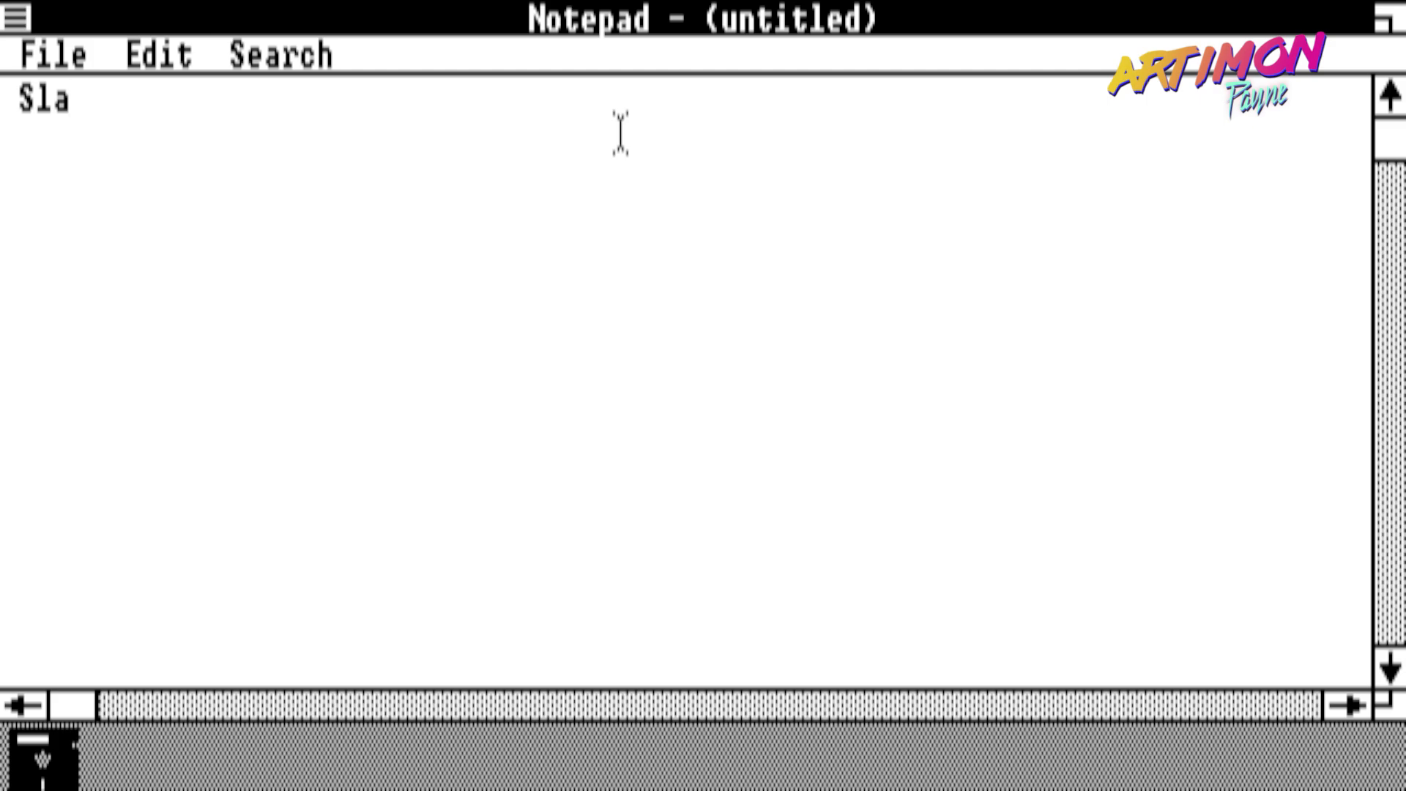
pyautogui.write('va.')
pyautogui.press('BackSpace')
pyautogui.write(', ')
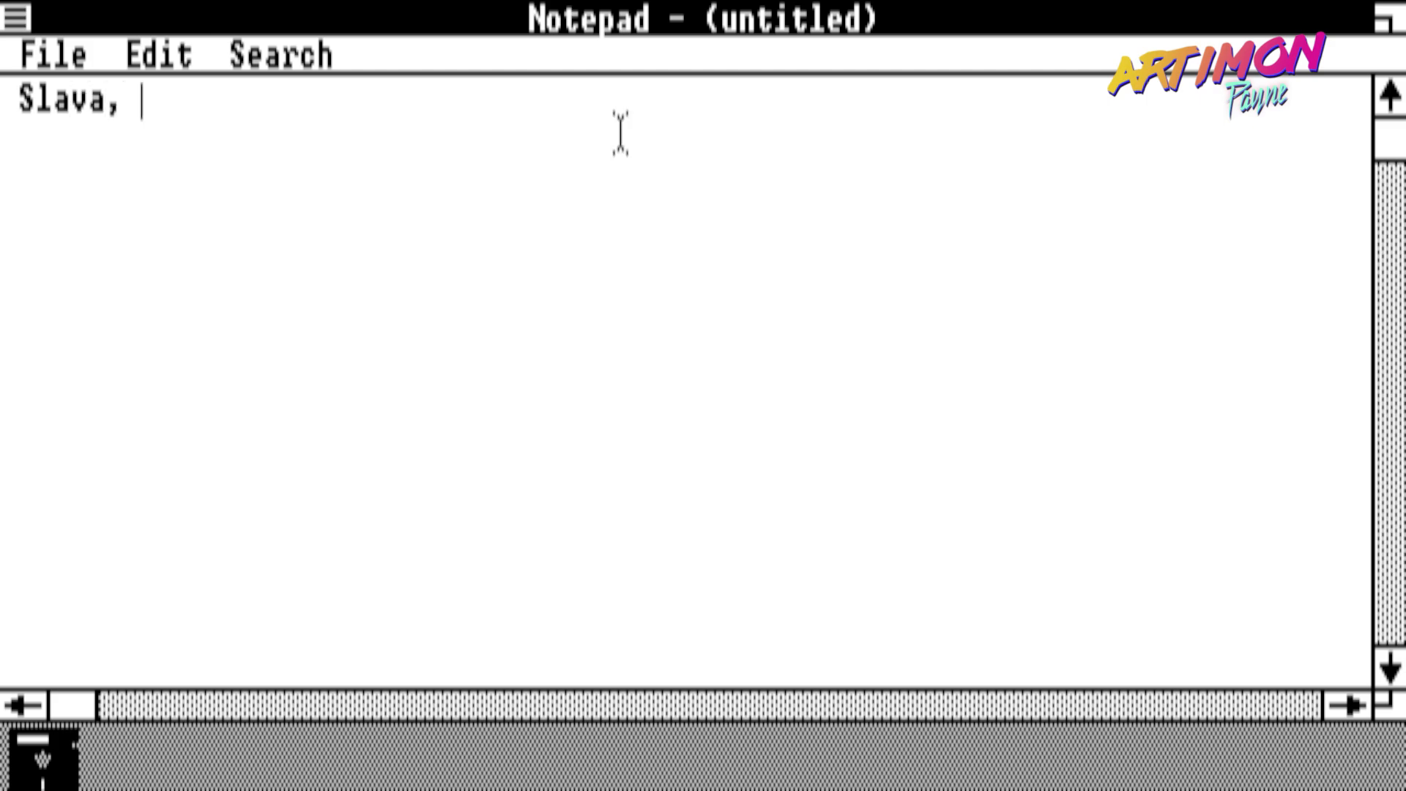
pyautogui.write('Iyla')
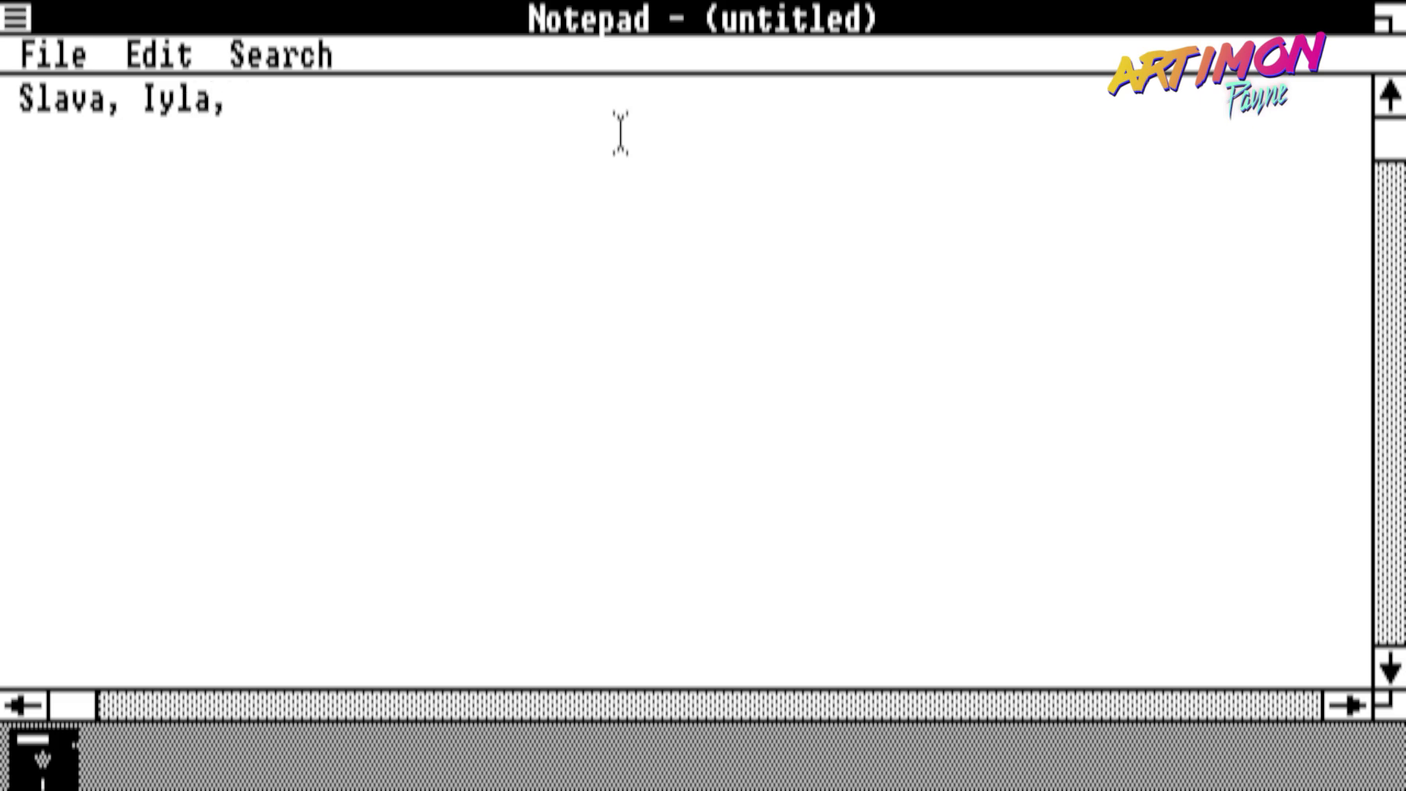
pyautogui.write(', Yaro')
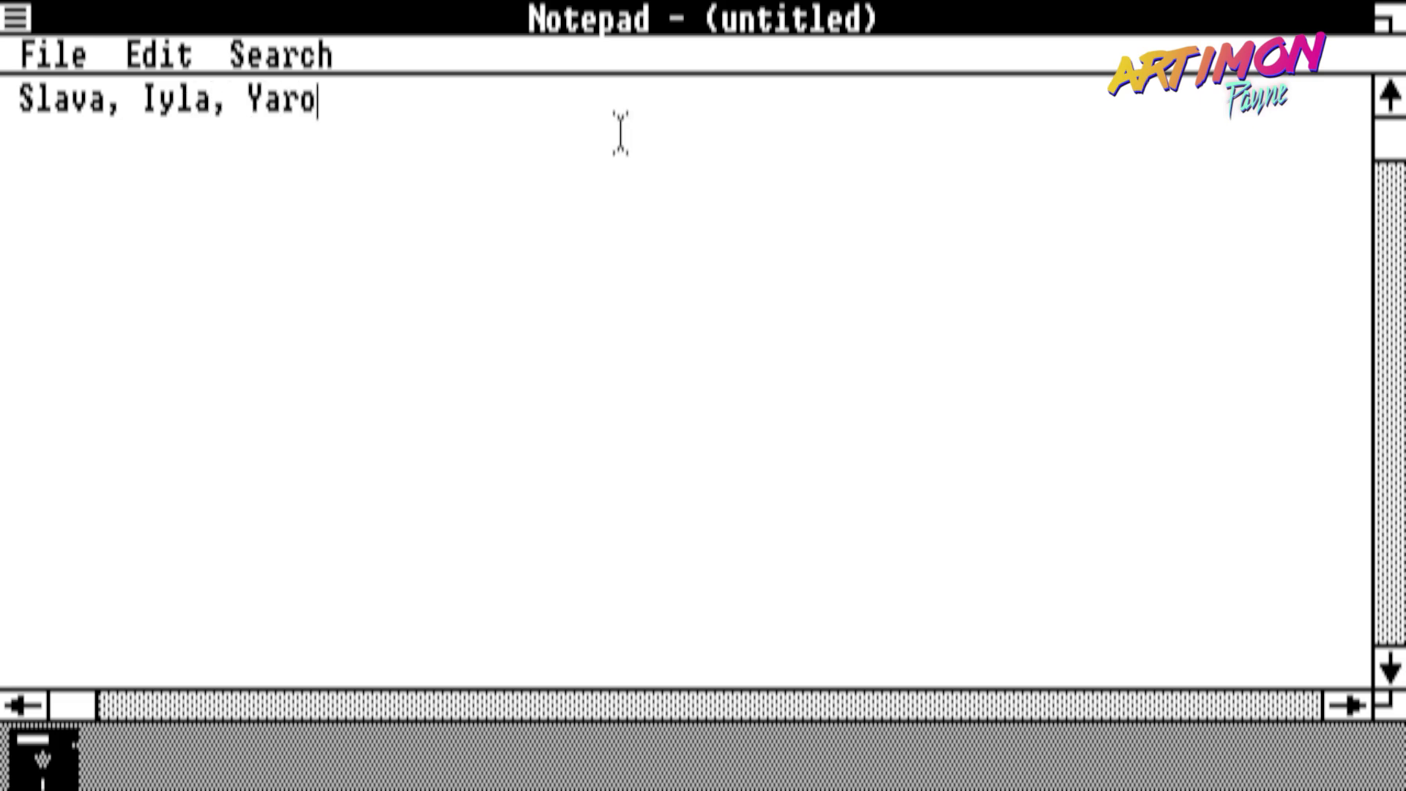
pyautogui.write('slav, ')
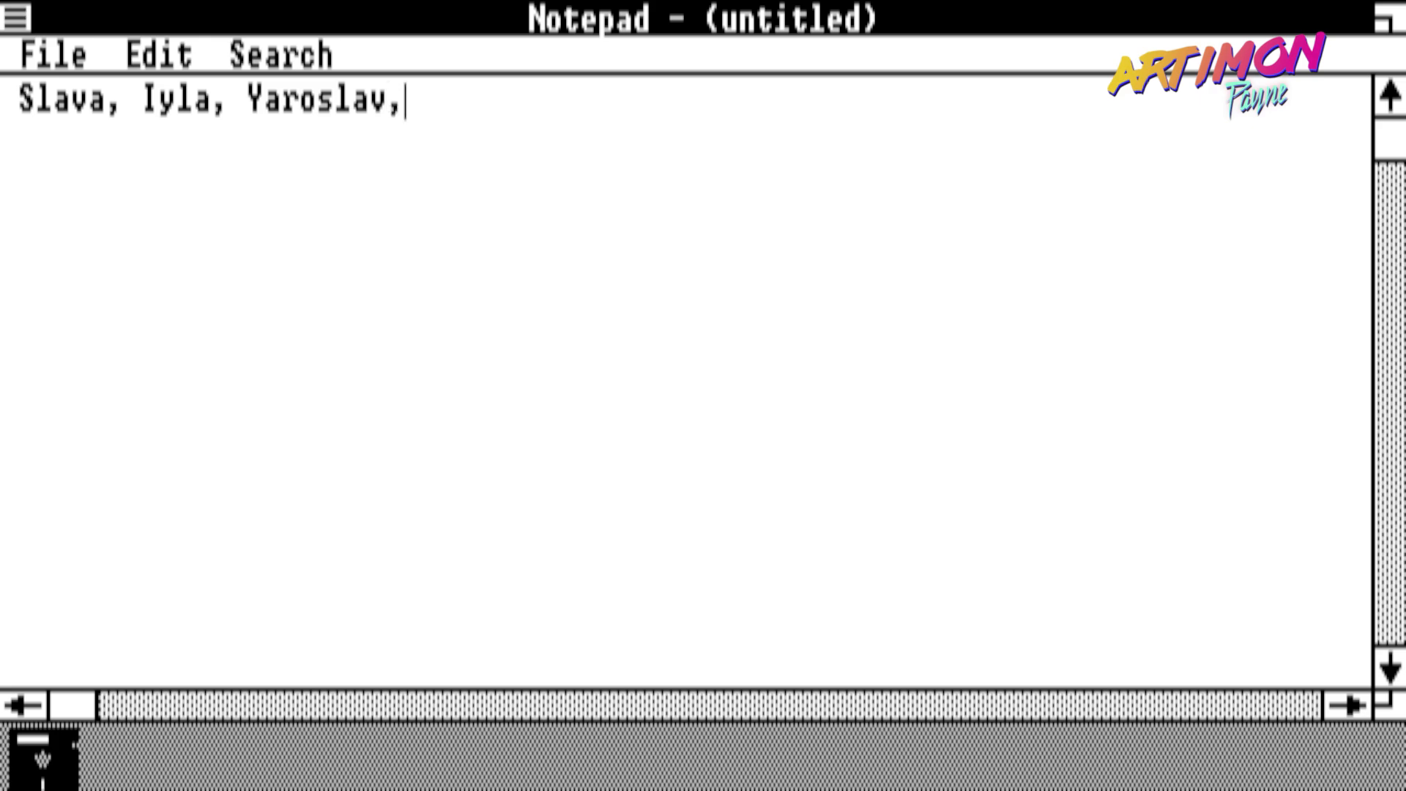
pyautogui.write('ALE')
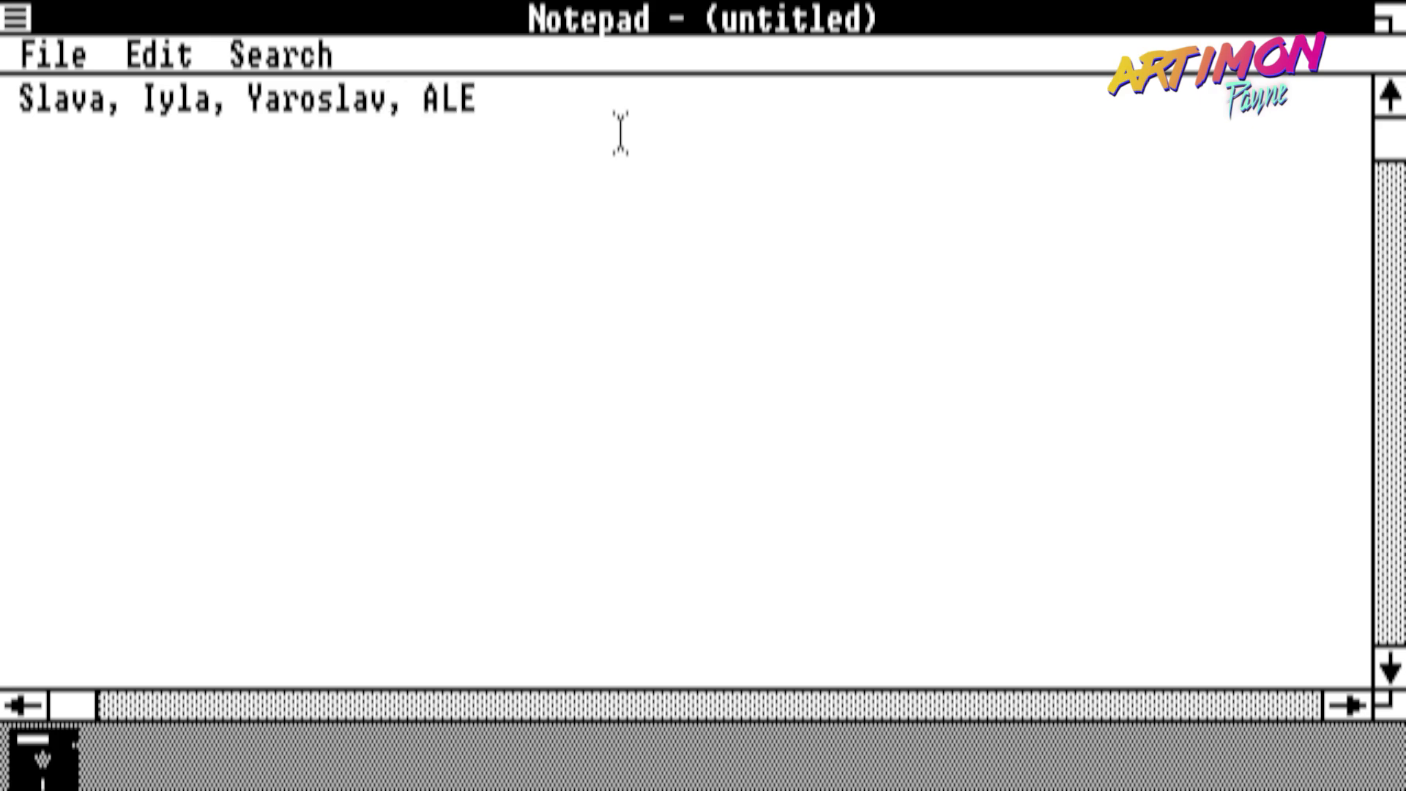
pyautogui.write('CA')
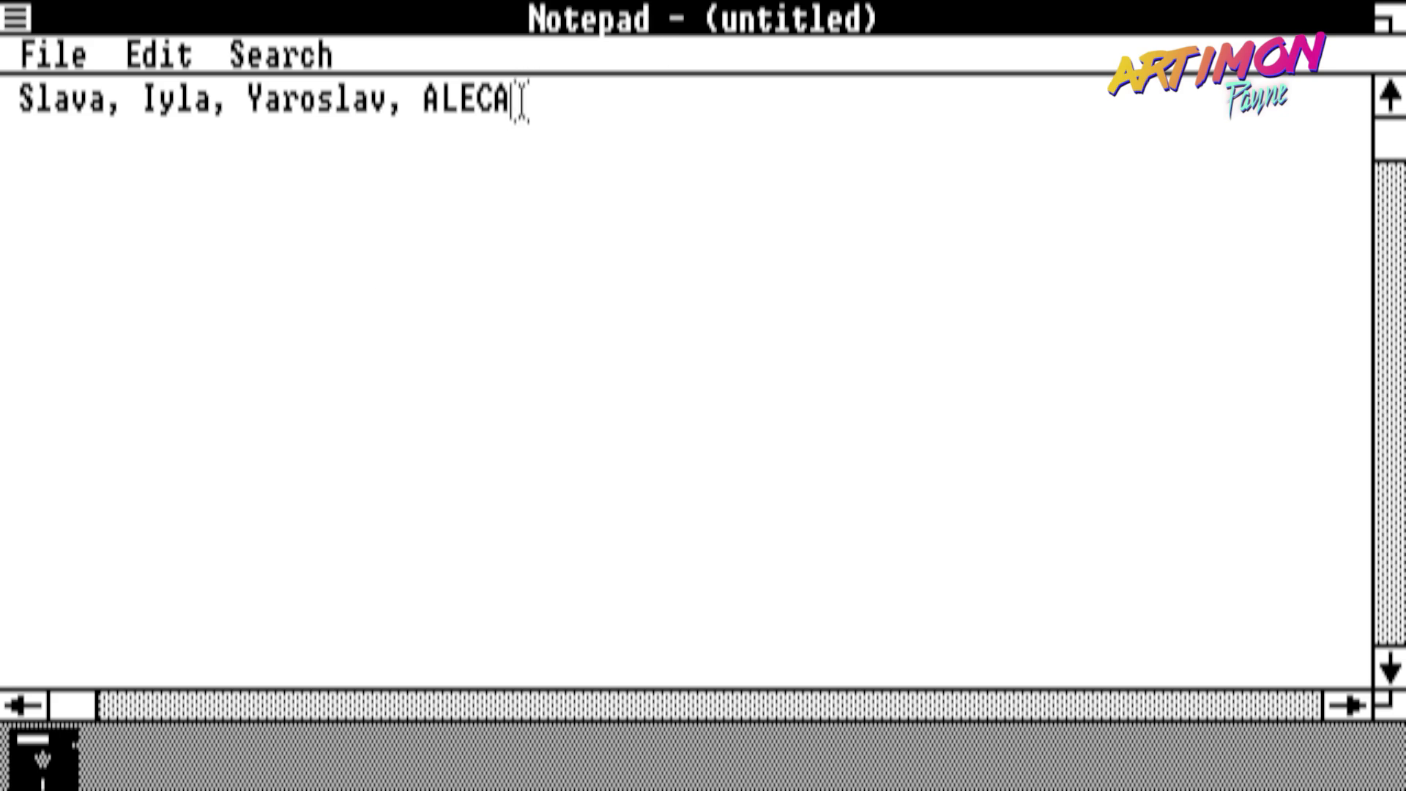
pyautogui.moveTo(519, 100); pyautogui.dragTo(422, 129)
pyautogui.click(422, 128)
pyautogui.press('Delete')
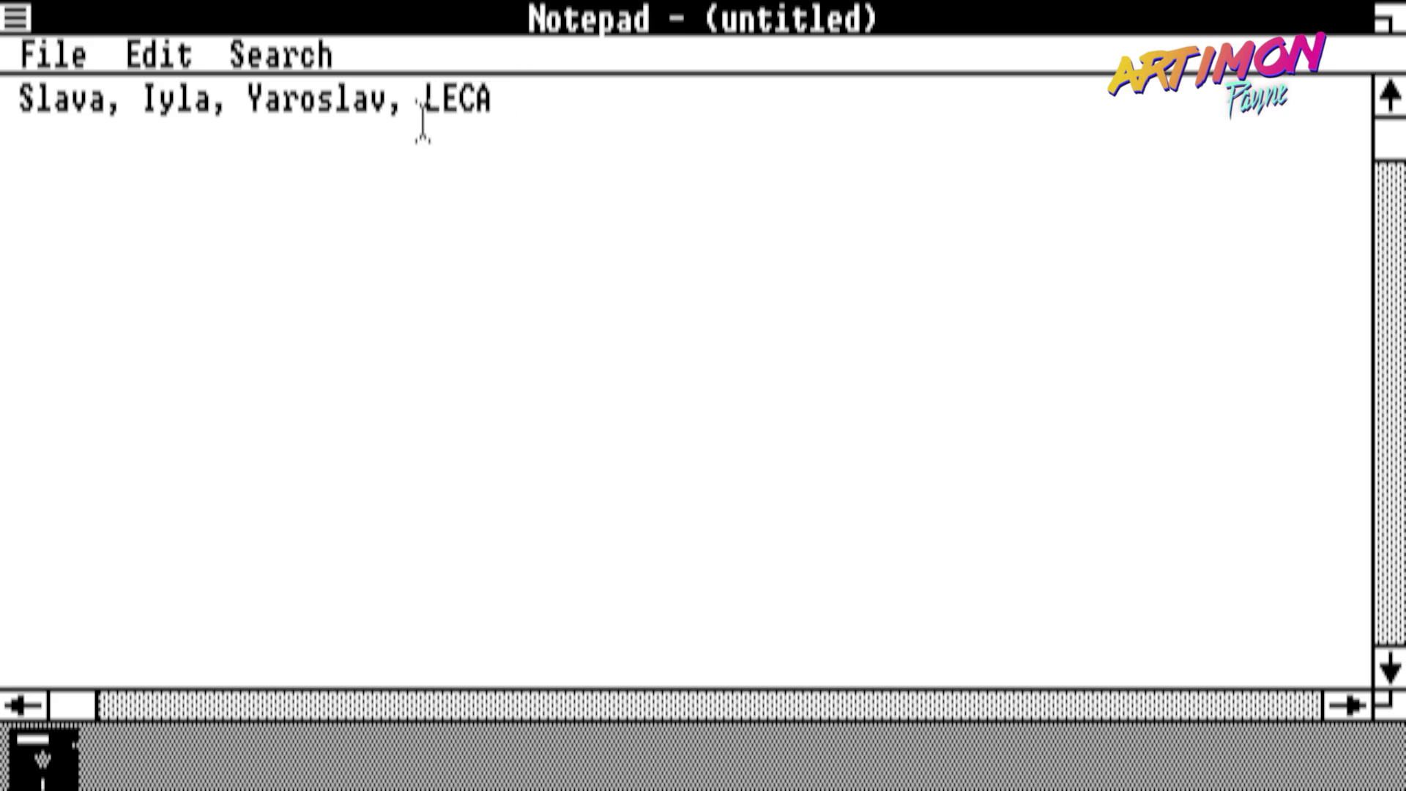
pyautogui.press('Delete')
pyautogui.moveTo(478, 102); pyautogui.dragTo(396, 98)
pyautogui.press('BackSpace')
pyautogui.press('BackSpace')
pyautogui.press('BackSpace')
# - Save the Notepad document under the name THEBEST in C:\wintiny
pyautogui.click(95, 59)
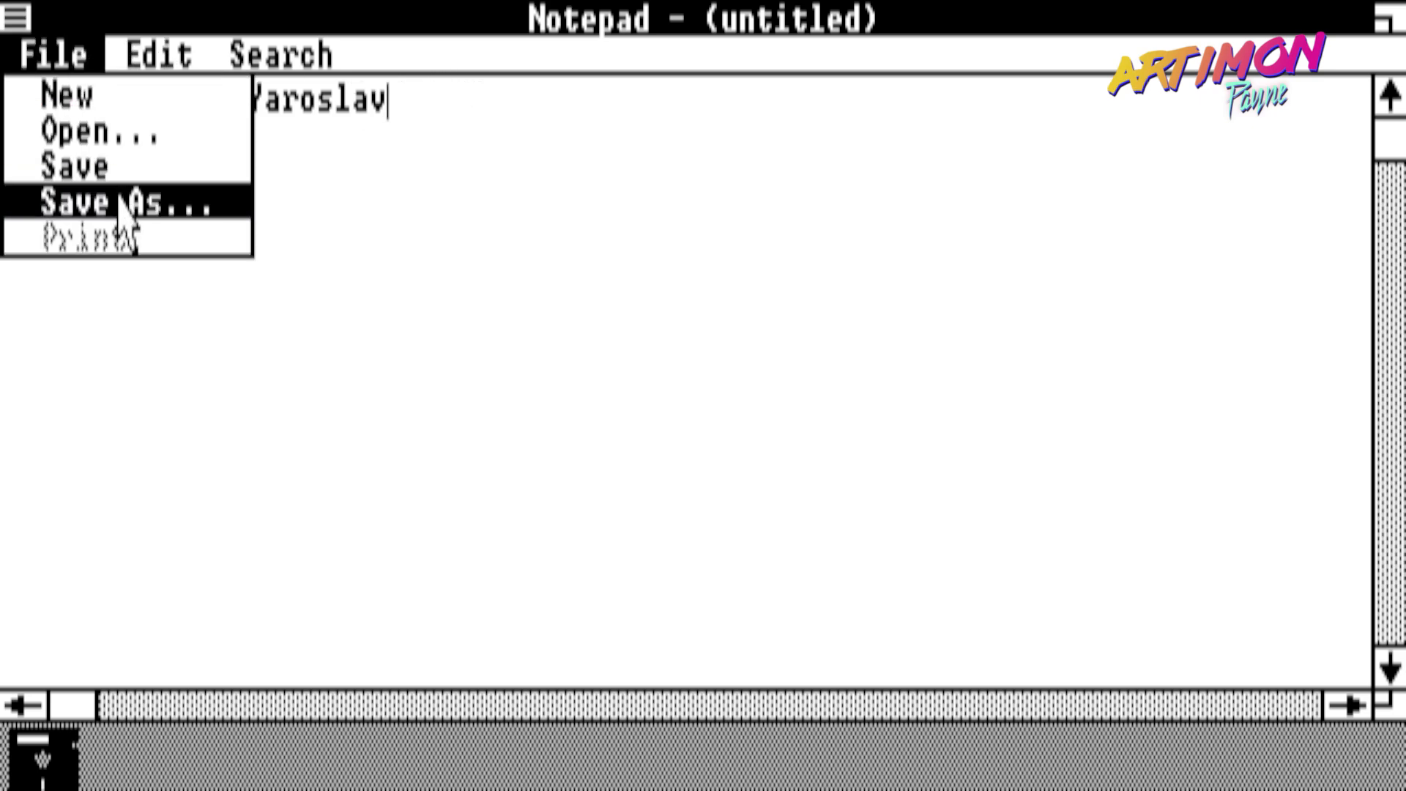
pyautogui.click(117, 192)
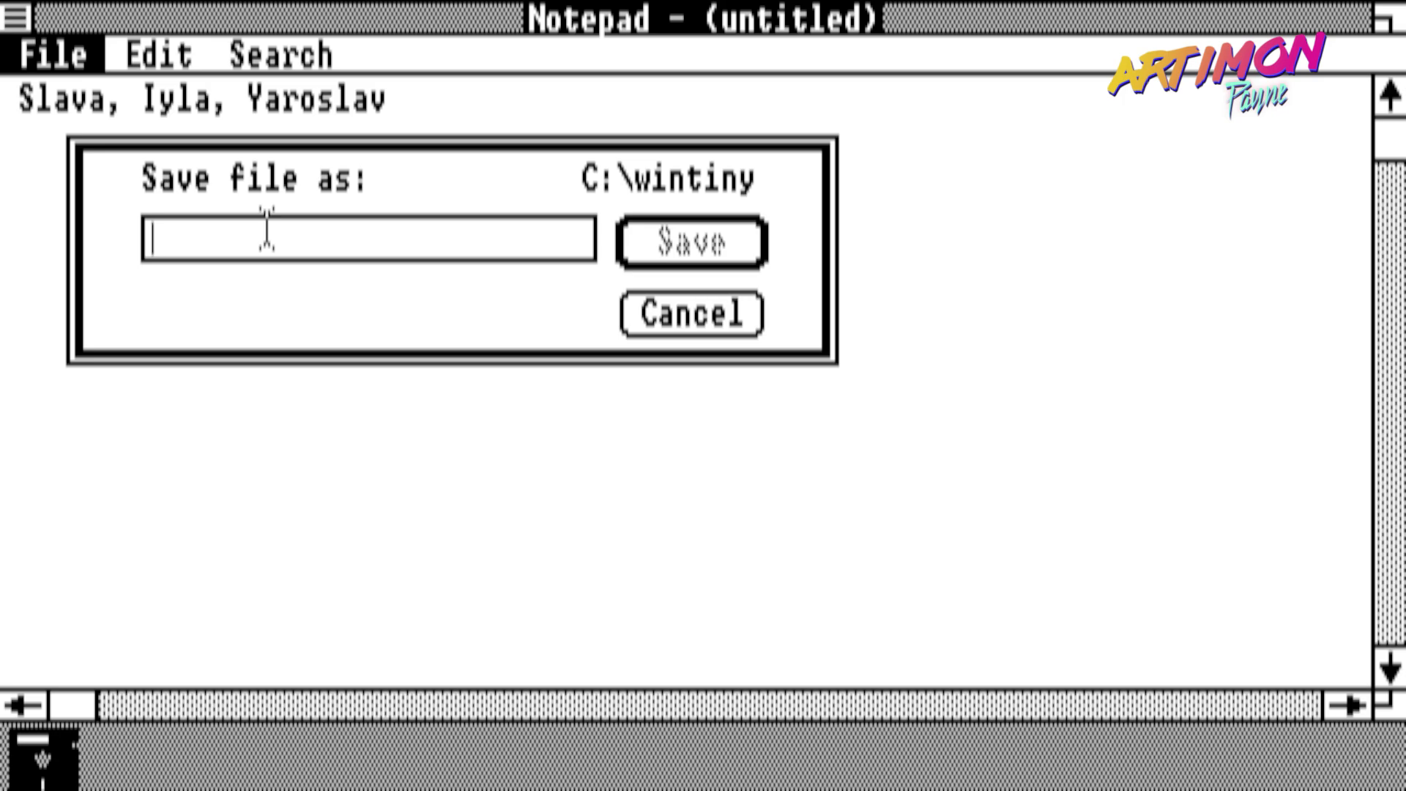
pyautogui.write('THE')
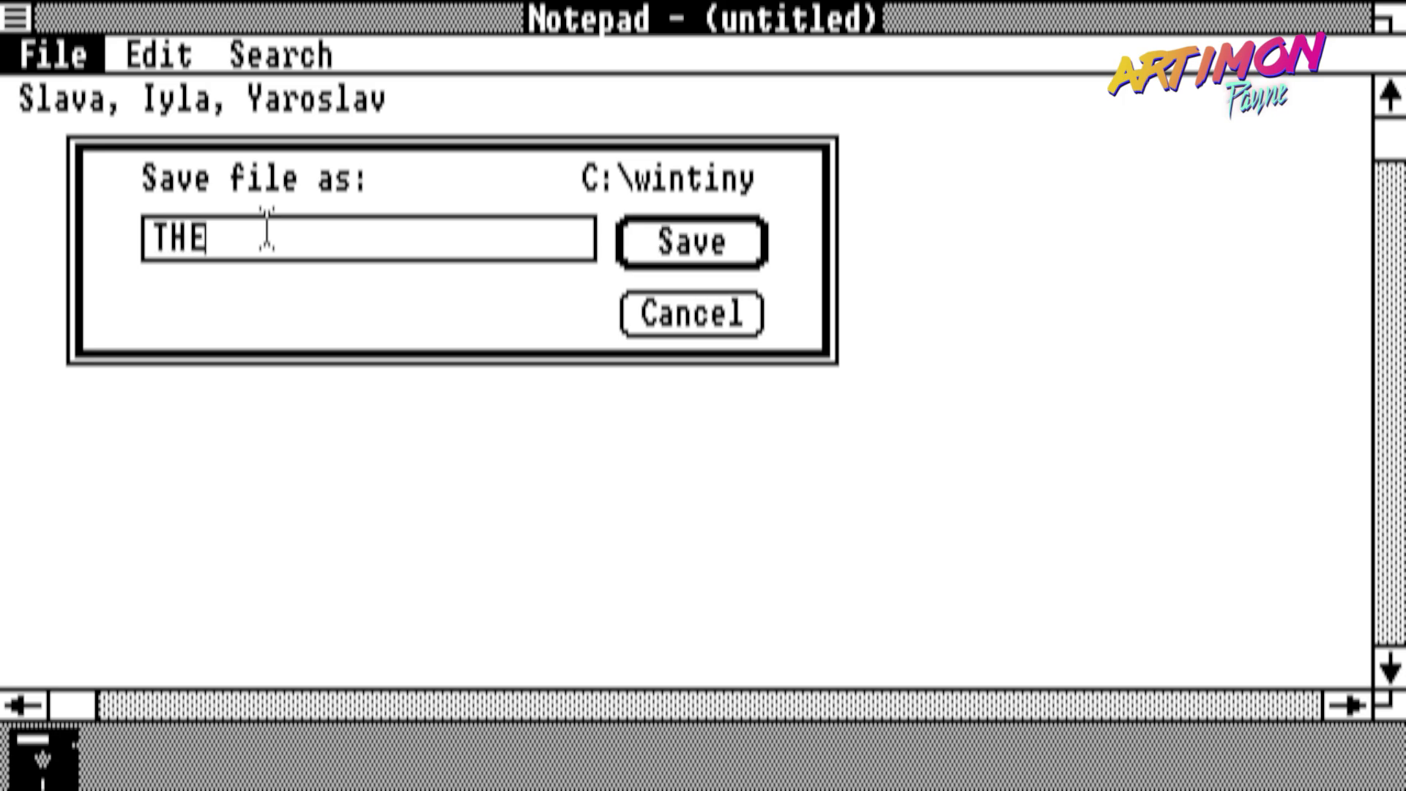
pyautogui.write('BEST')
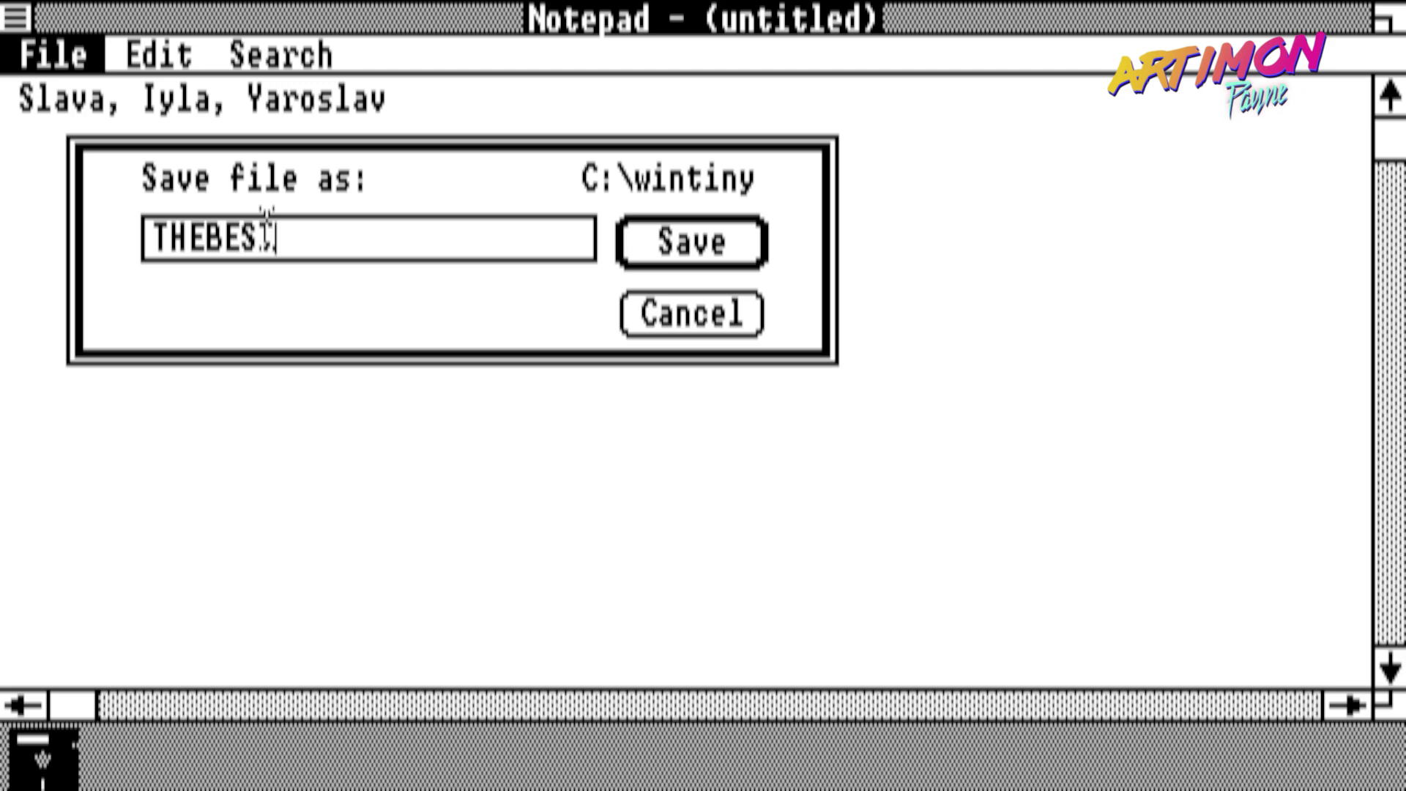
pyautogui.click(665, 243)
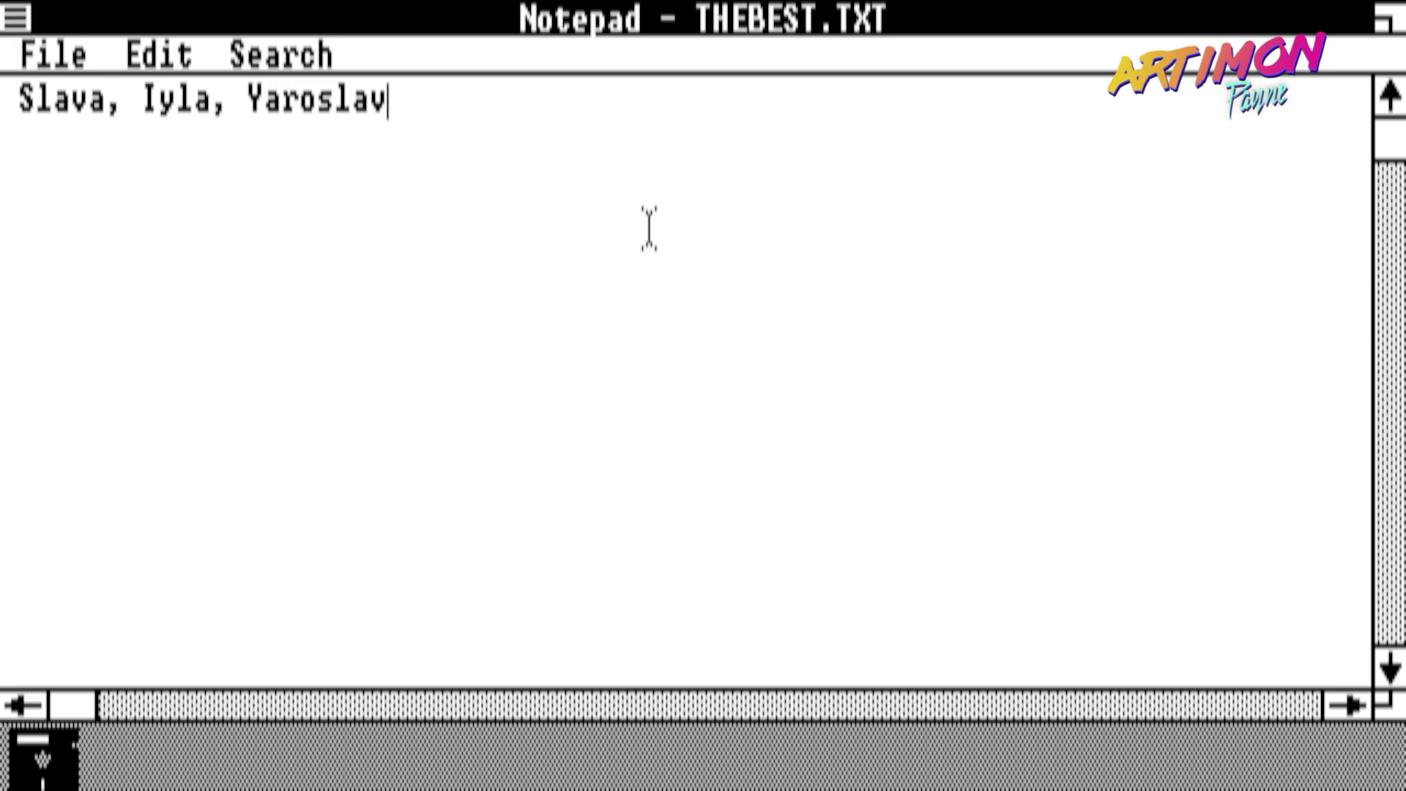
# - View Notepad's version and copyright information, and close Notepad
pyautogui.moveTo(42, 52); pyautogui.dragTo(100, 273)
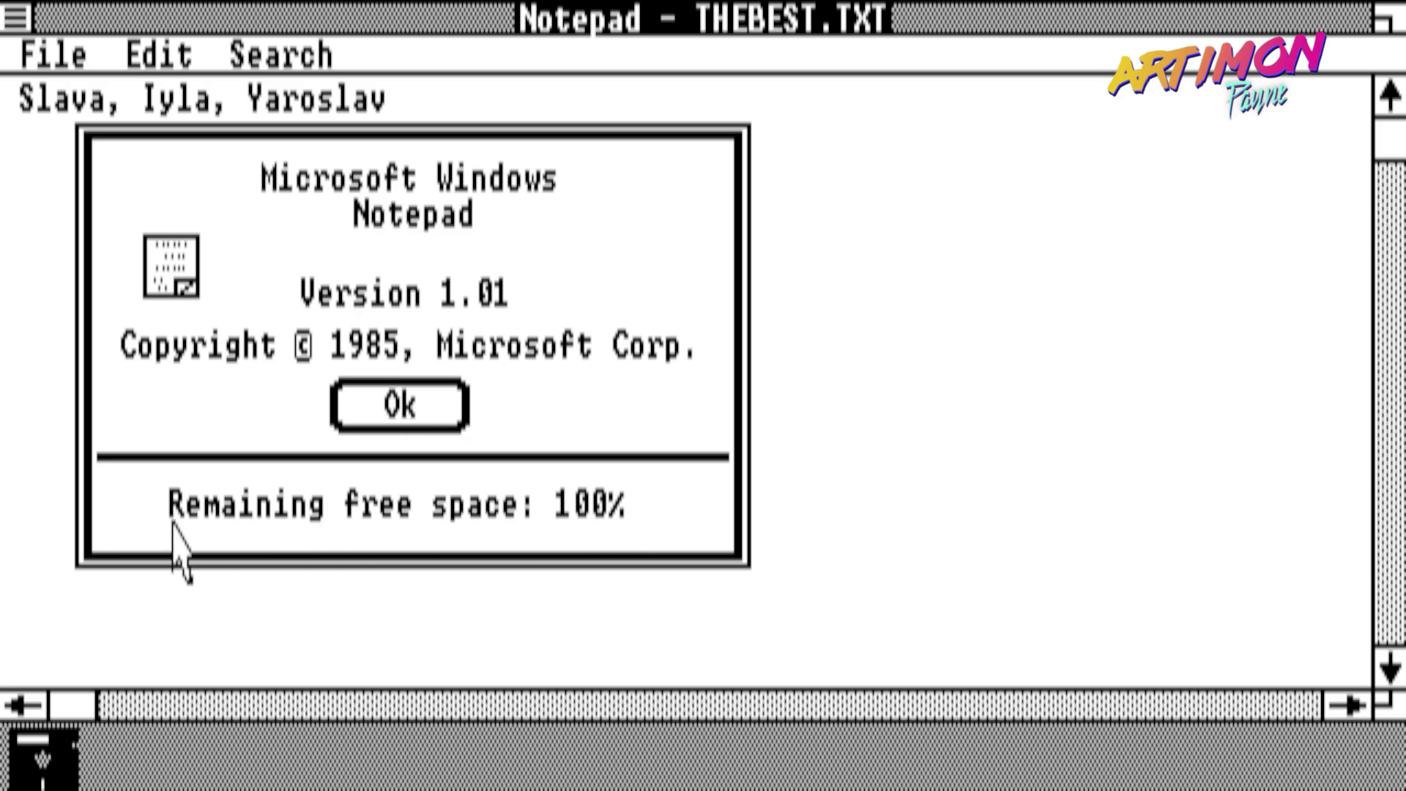
pyautogui.click(448, 388)
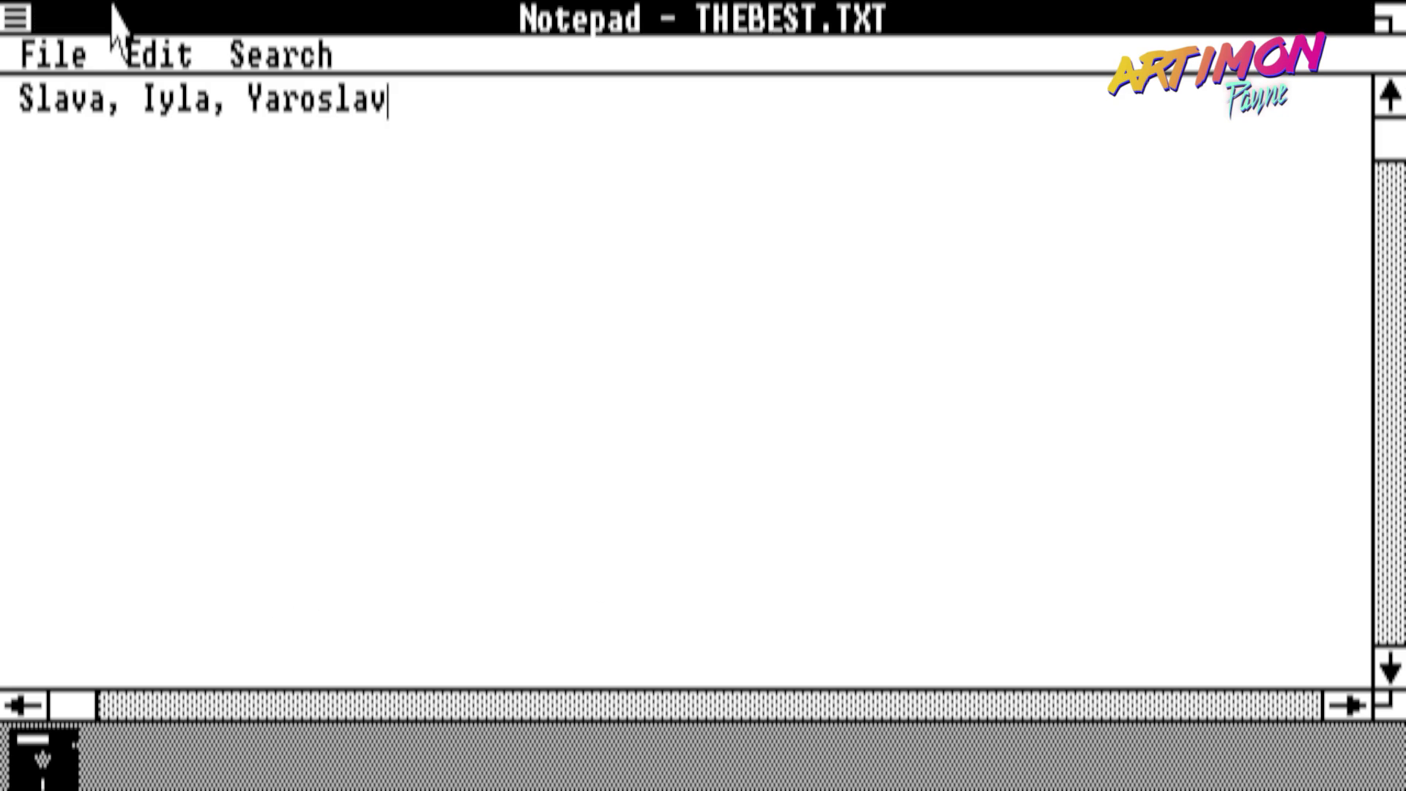
pyautogui.click(16, 17)
pyautogui.click(82, 204)
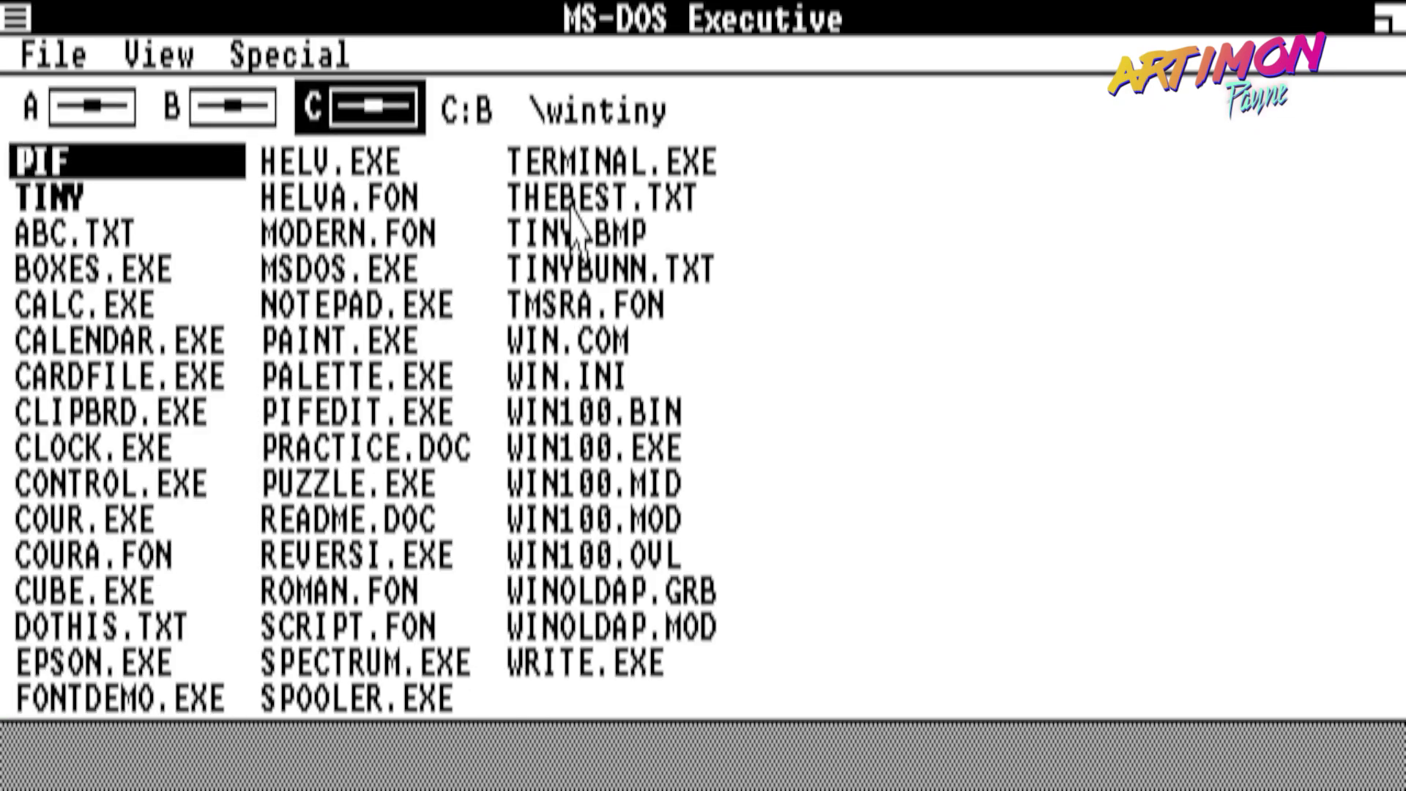
# - Open REVERSI.EXE and play several moves as red against the computer
pyautogui.doubleClick(381, 557)
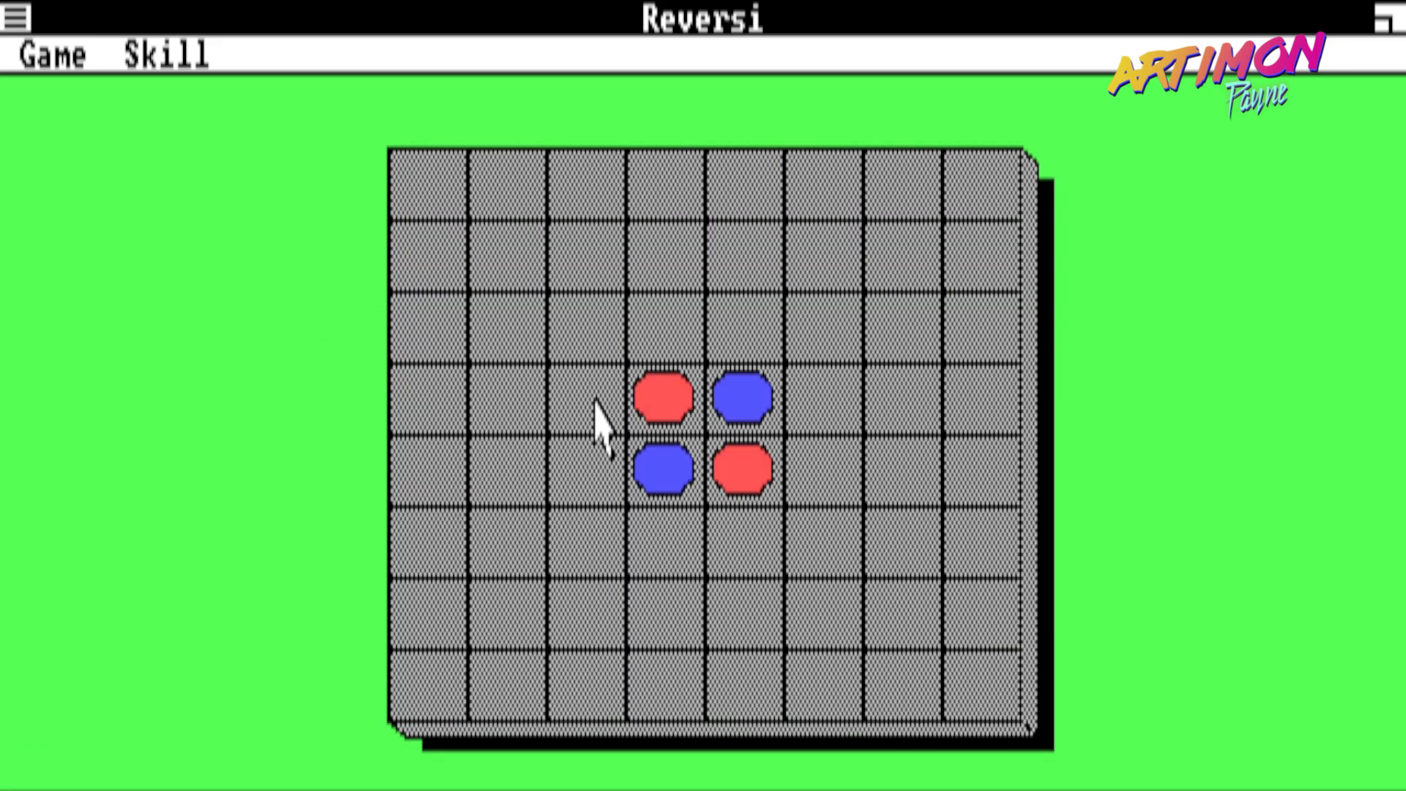
pyautogui.click(665, 311)
pyautogui.press('Return')
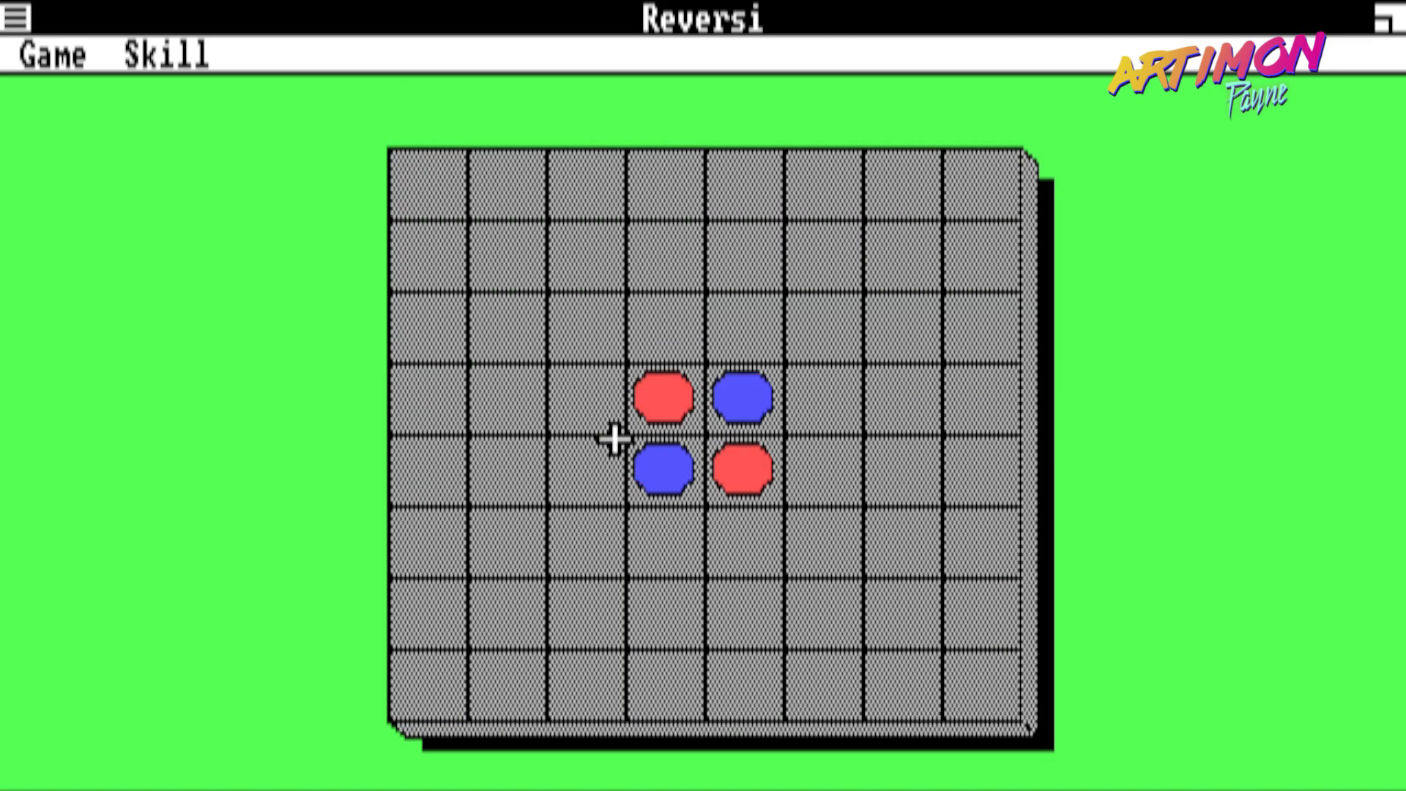
pyautogui.click(600, 462)
pyautogui.click(657, 542)
pyautogui.click(655, 326)
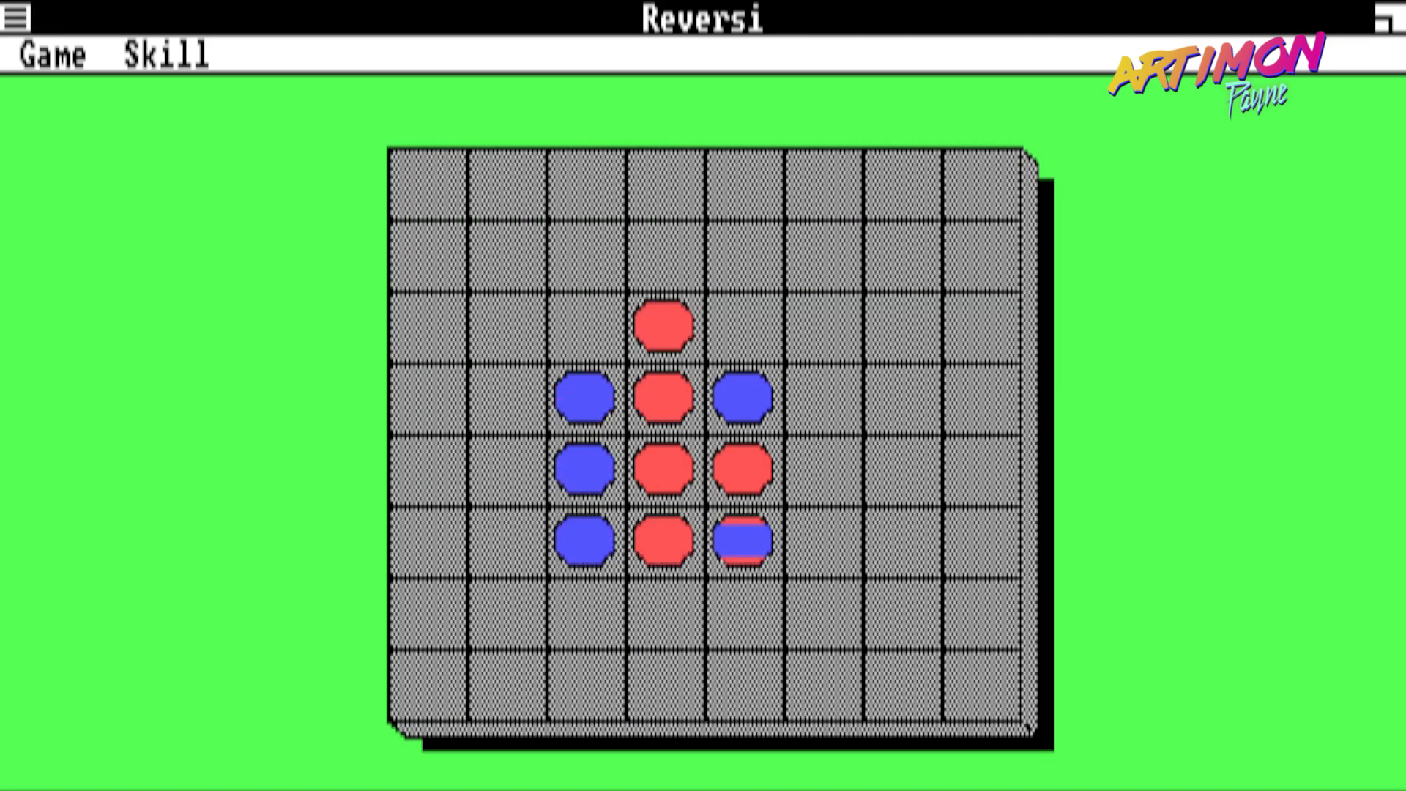
pyautogui.click(520, 410)
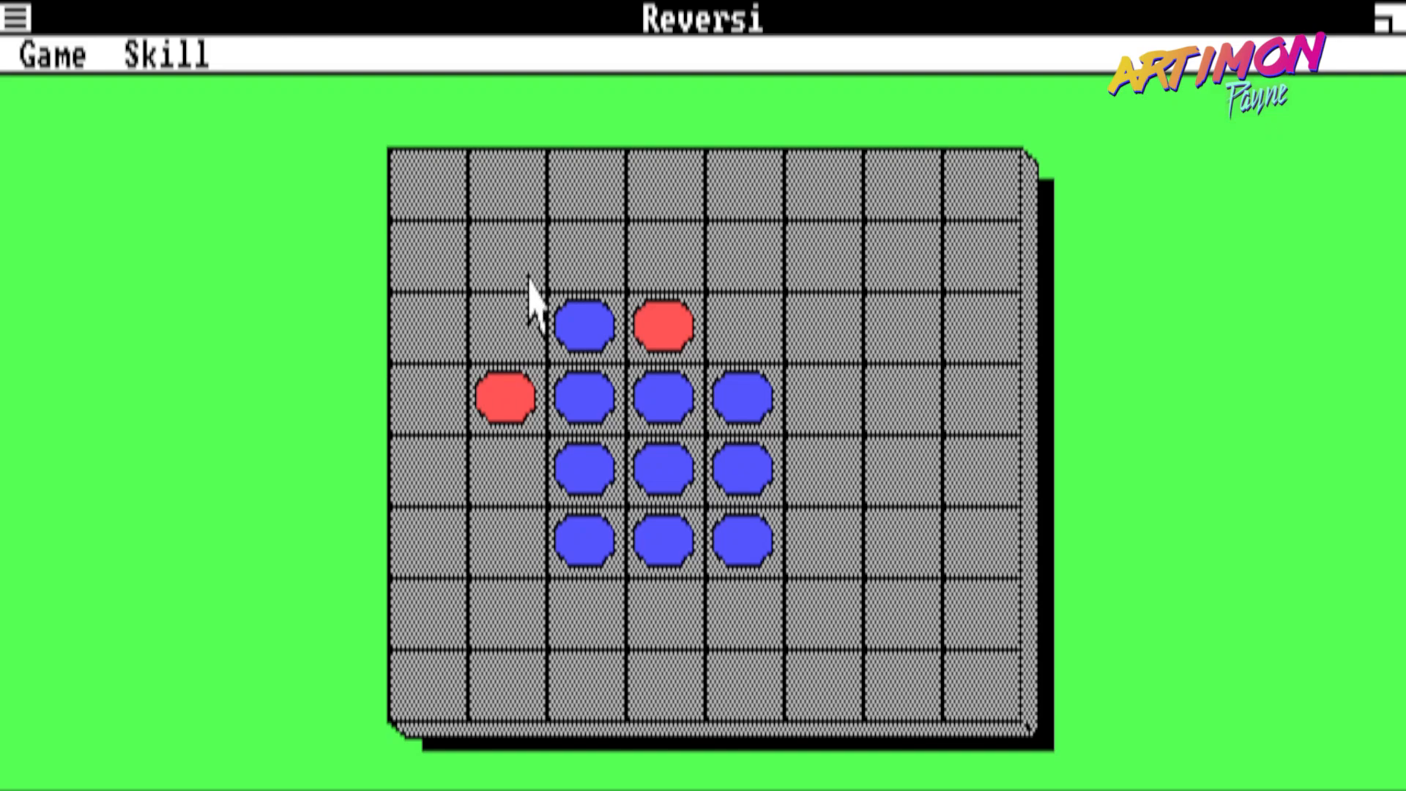
pyautogui.click(591, 267)
pyautogui.click(410, 300)
pyautogui.click(524, 327)
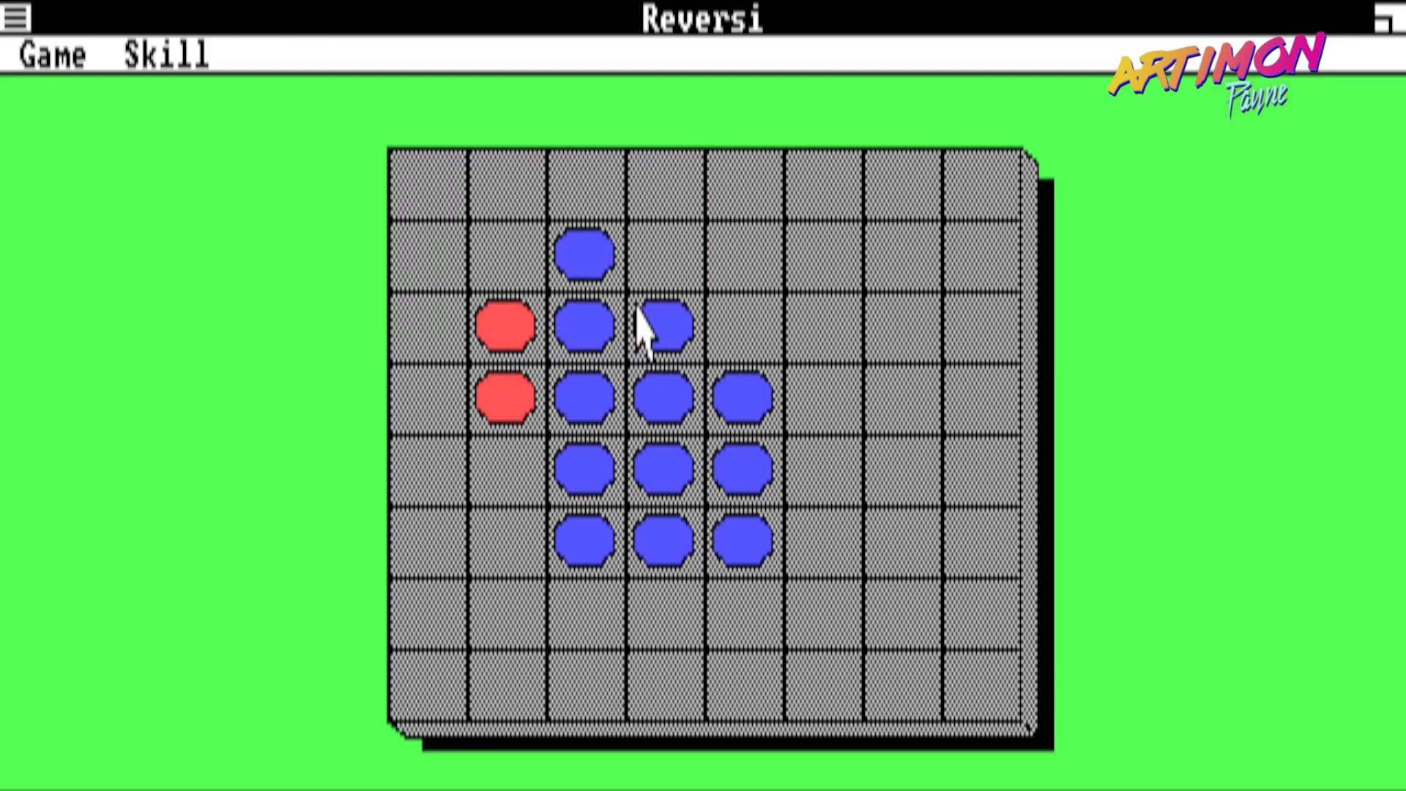
pyautogui.click(740, 338)
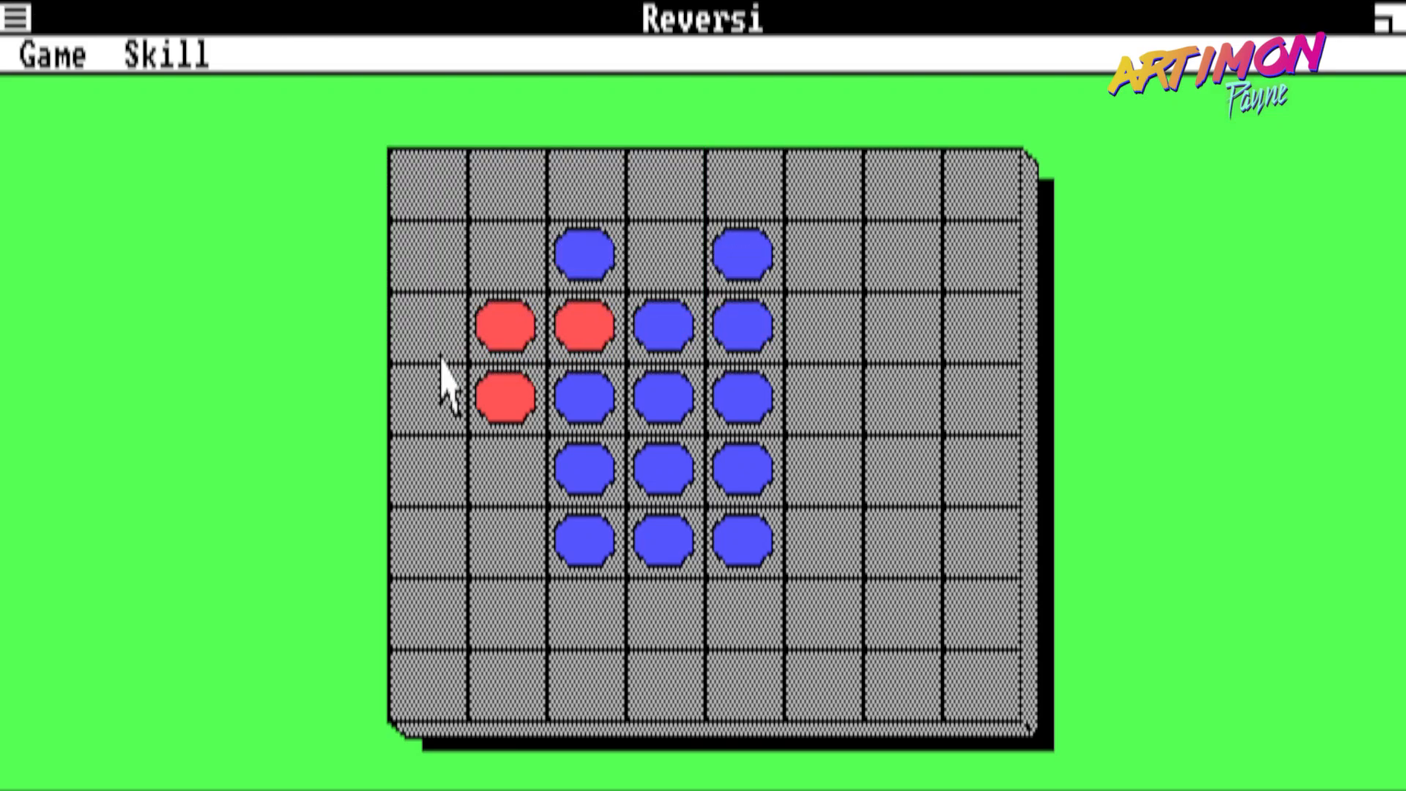
pyautogui.click(603, 181)
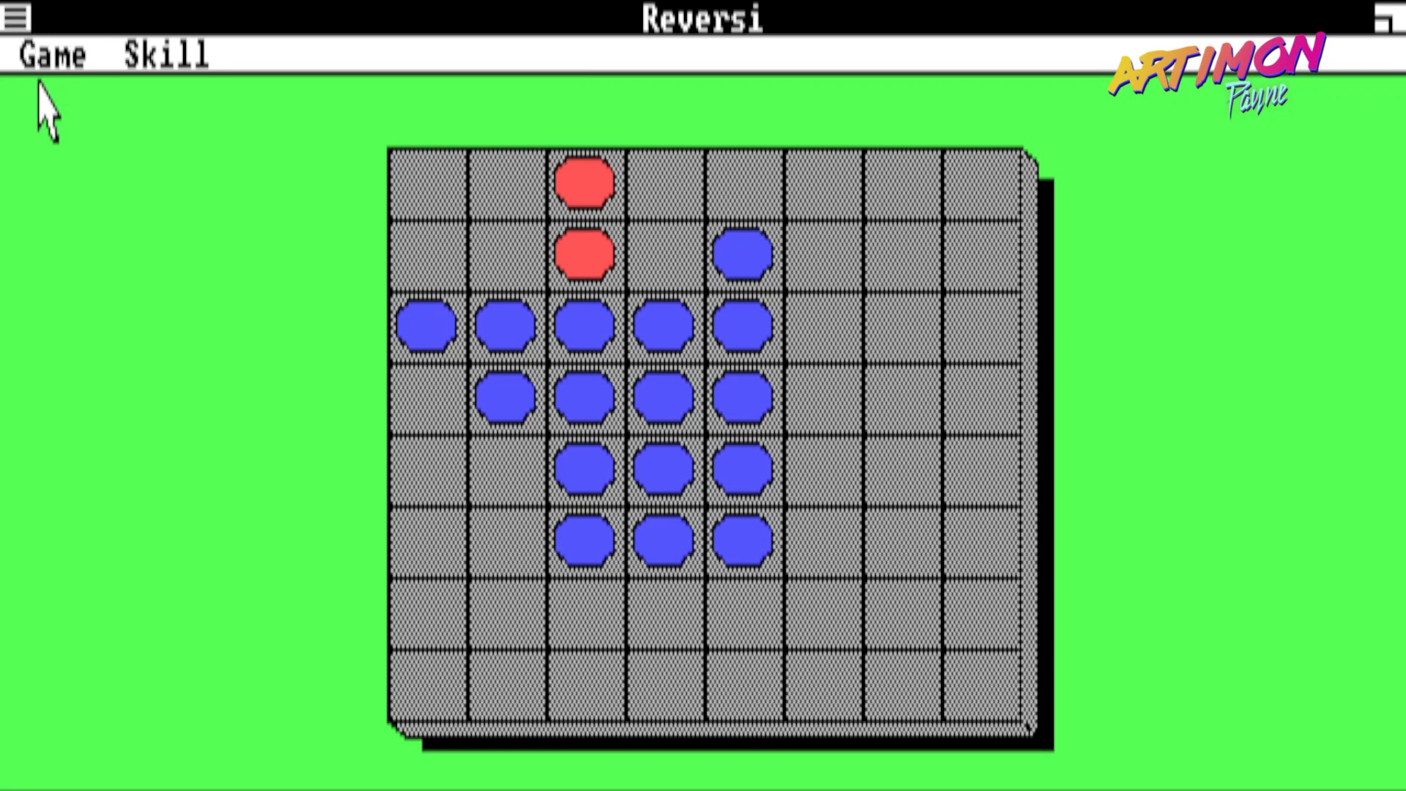
# - View the version information of Reversi, and quit the game
pyautogui.click(16, 16)
pyautogui.click(88, 268)
pyautogui.click(434, 402)
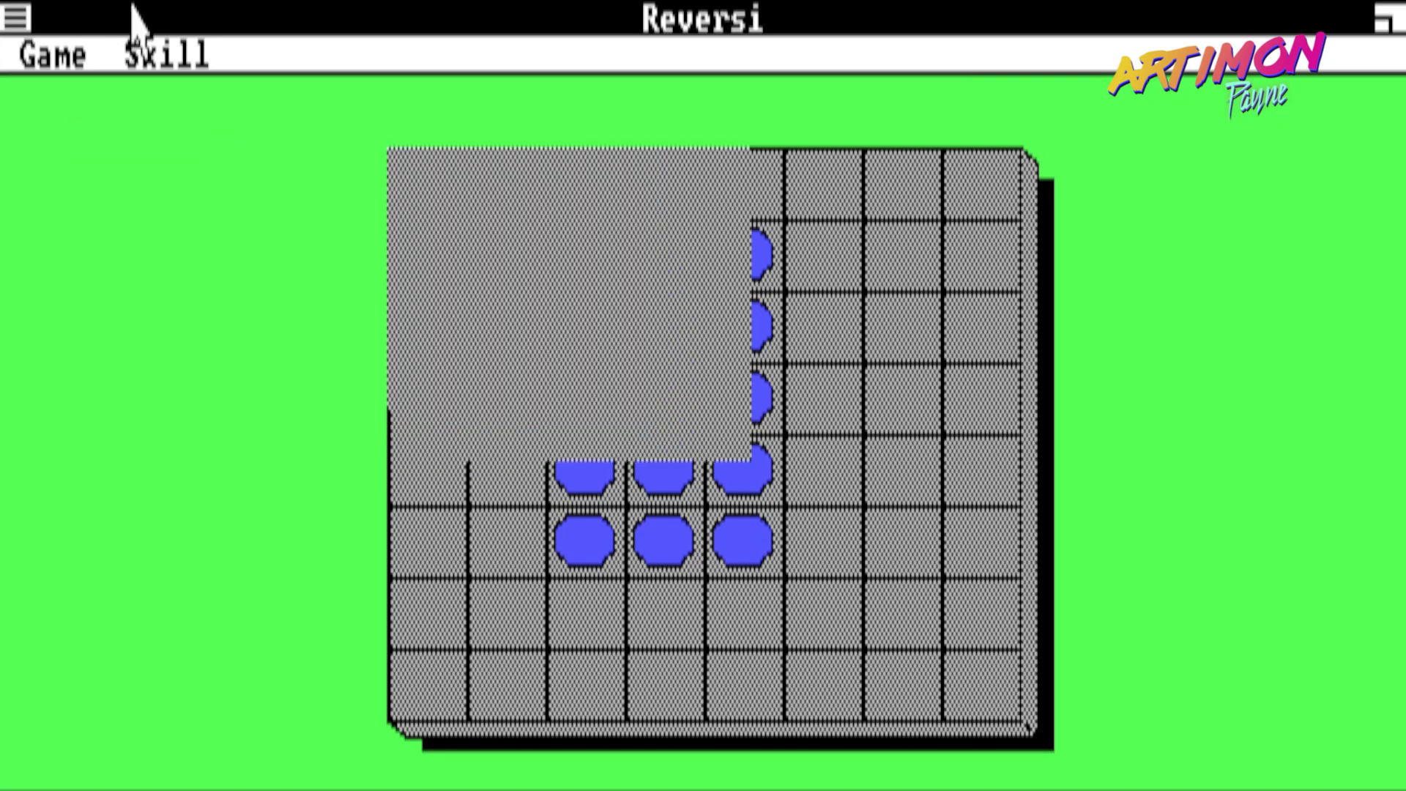
pyautogui.click(16, 16)
pyautogui.click(85, 203)
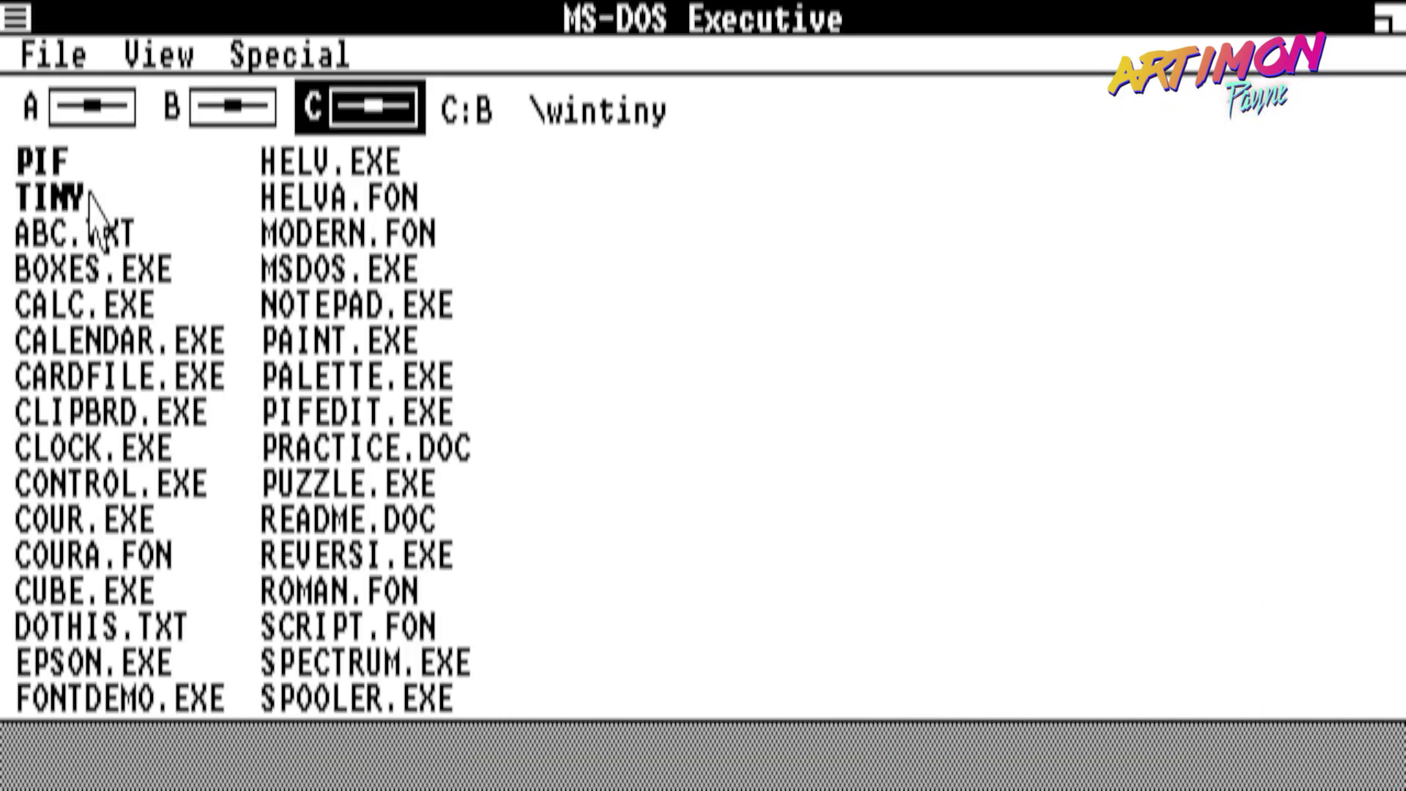
# - Open CALC.EXE, enter 551177 on the calculator's keypad, and close the calculator
pyautogui.doubleClick(142, 306)
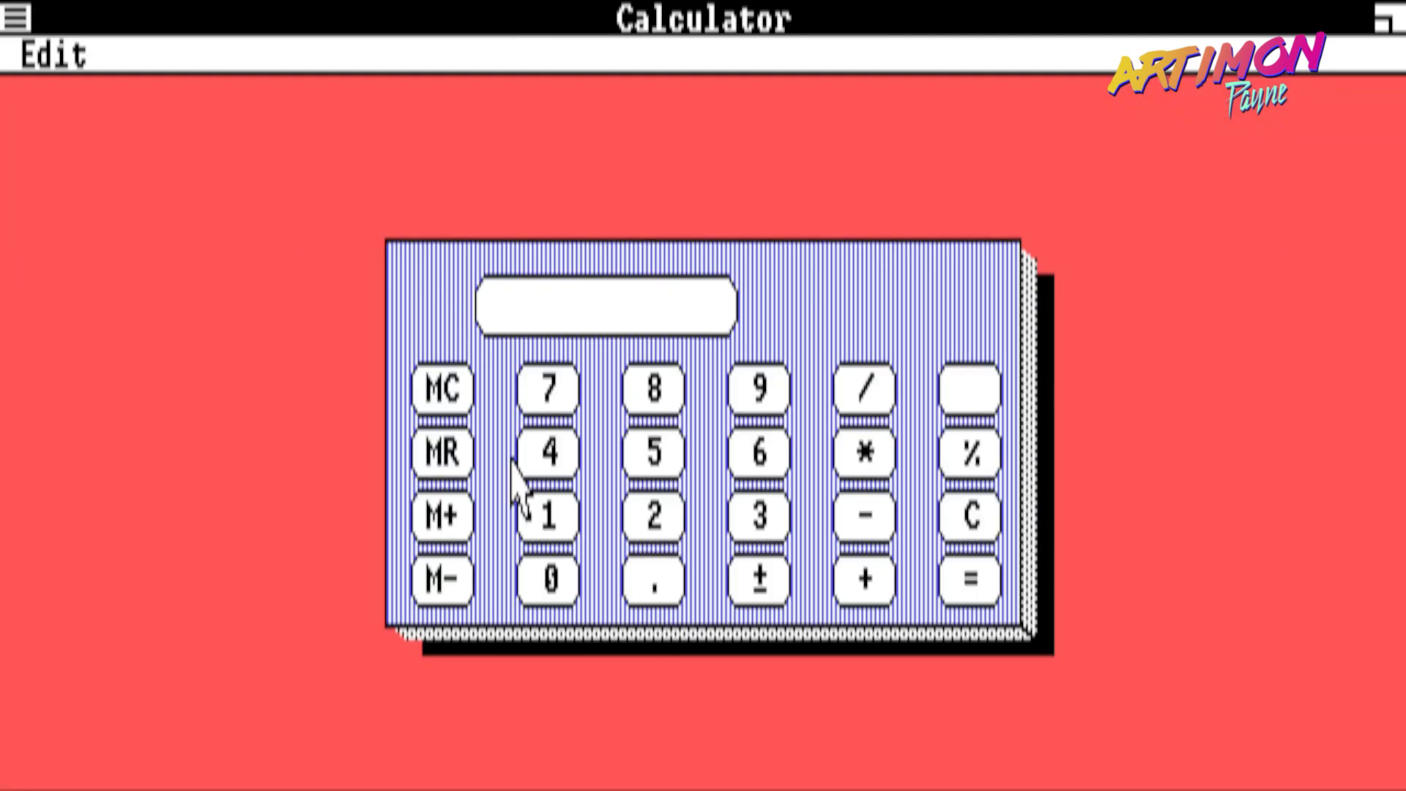
pyautogui.click(654, 452)
pyautogui.click(654, 452)
pyautogui.click(557, 515)
pyautogui.click(556, 515)
pyautogui.click(554, 381)
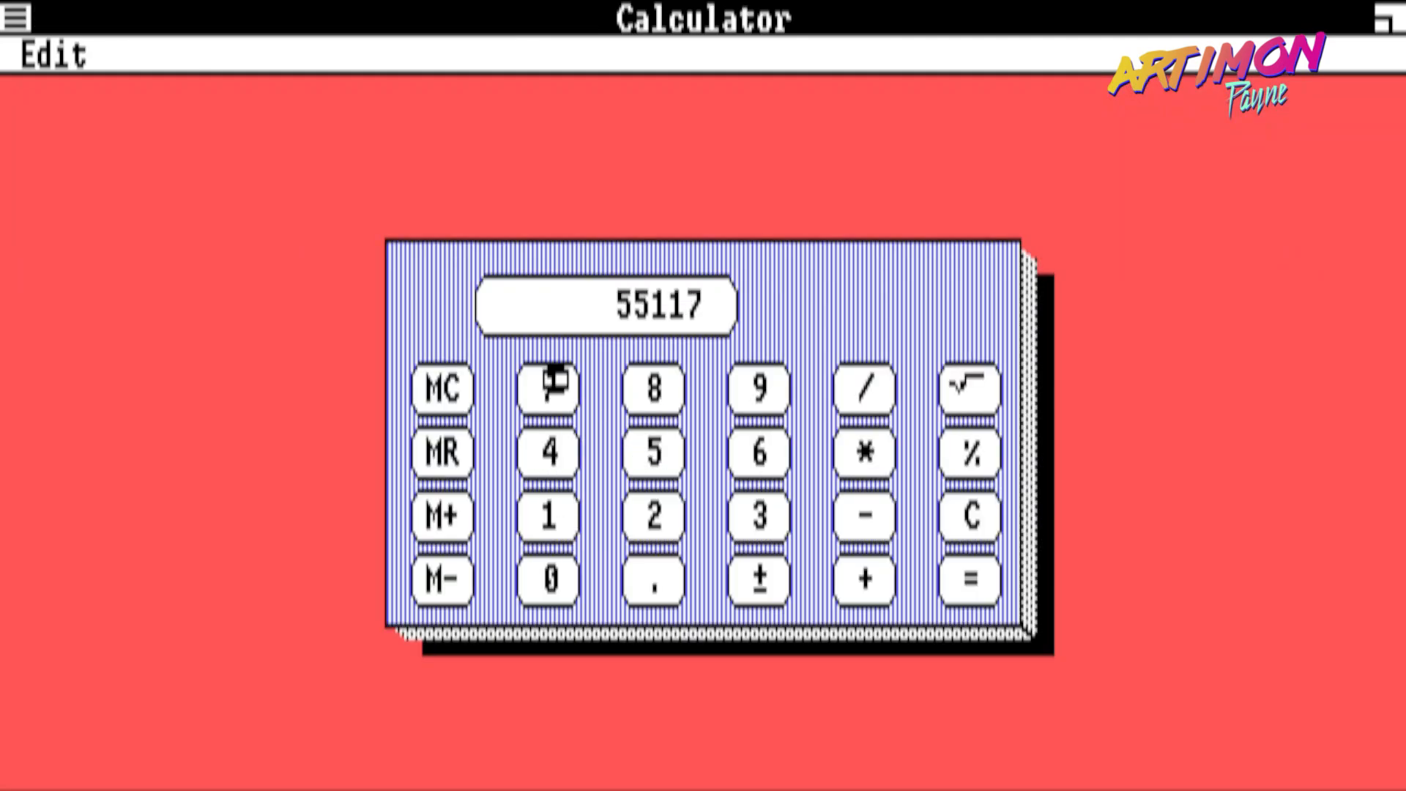
pyautogui.click(554, 381)
pyautogui.click(16, 16)
pyautogui.click(84, 202)
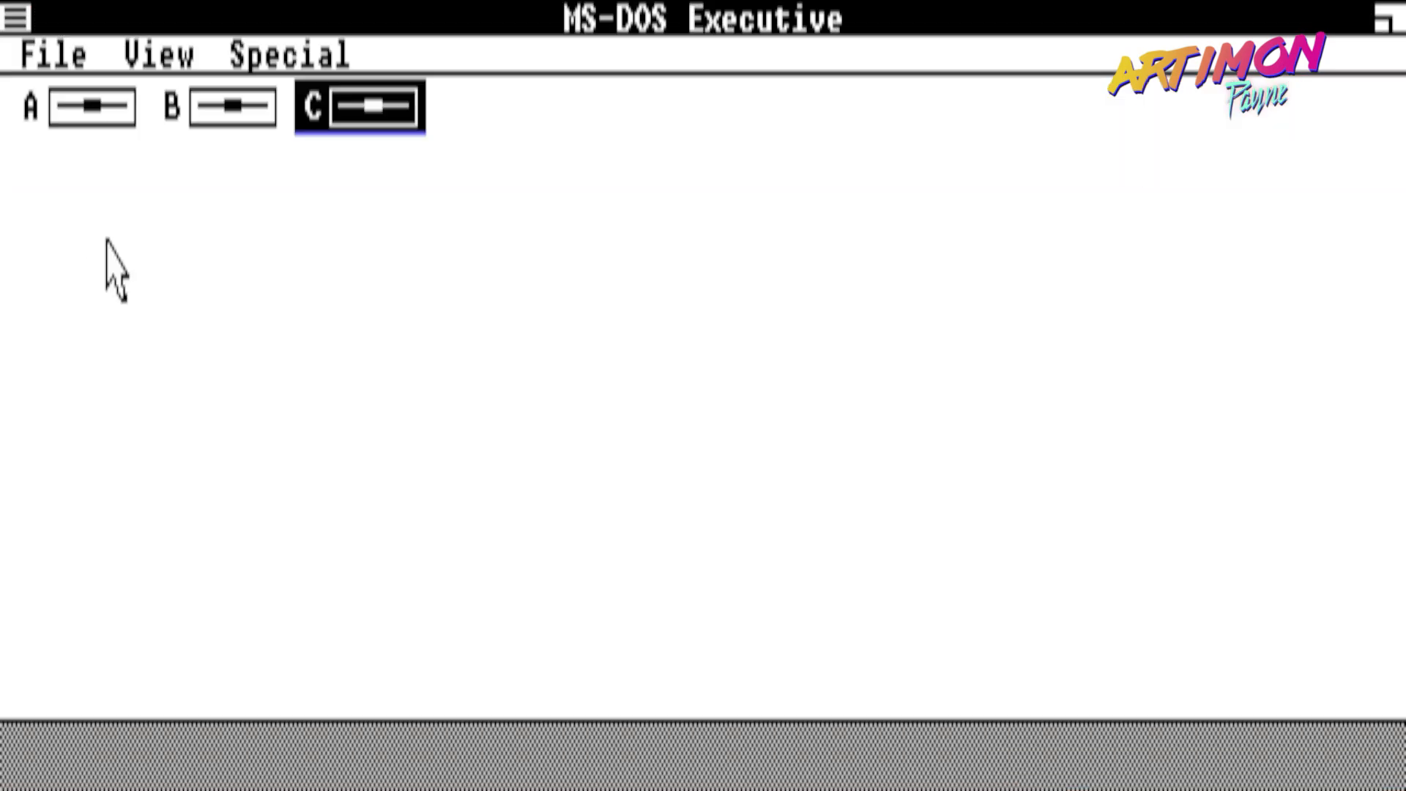
# - Open CLOCK.EXE at full window size, view its version information, and close the clock
pyautogui.click(115, 448)
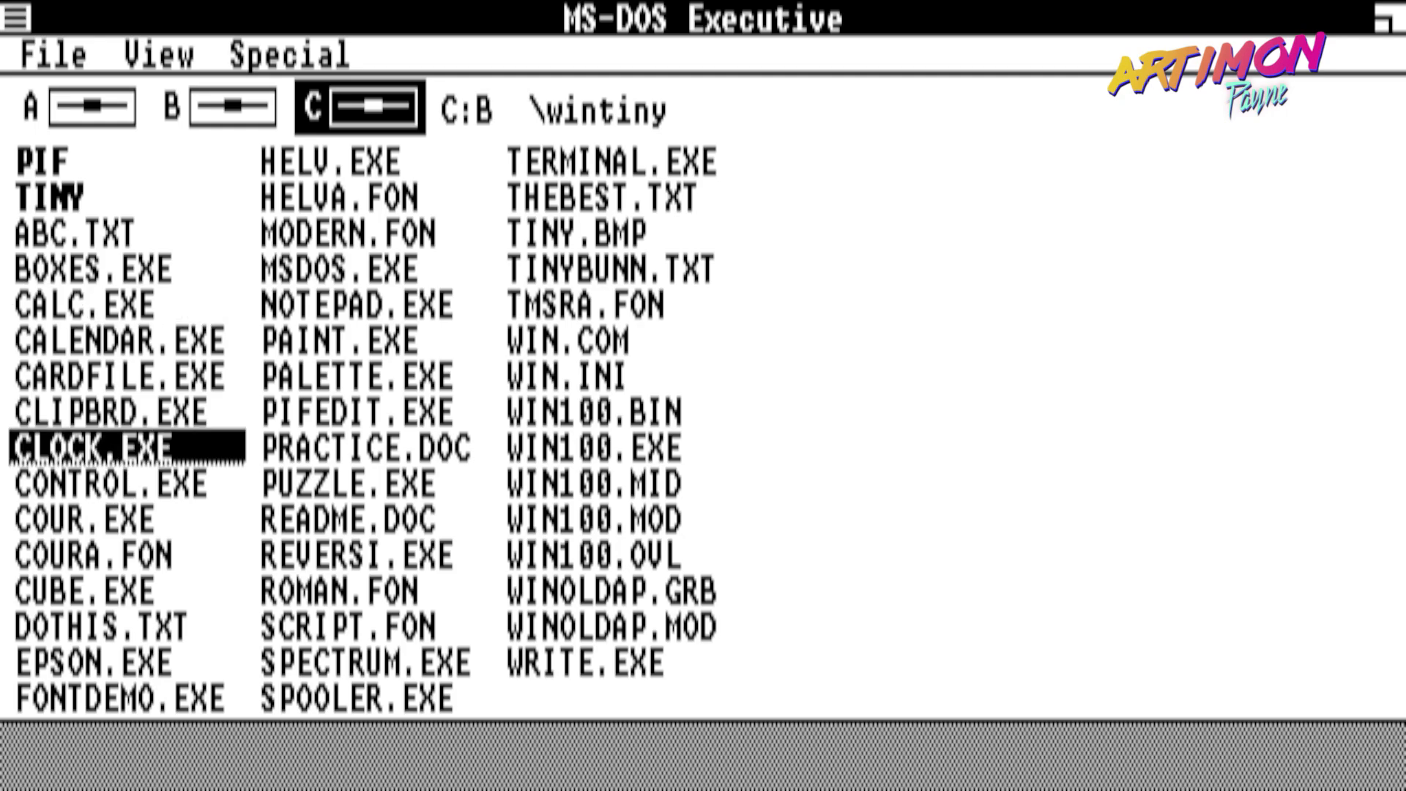
pyautogui.doubleClick(116, 449)
pyautogui.doubleClick(43, 754)
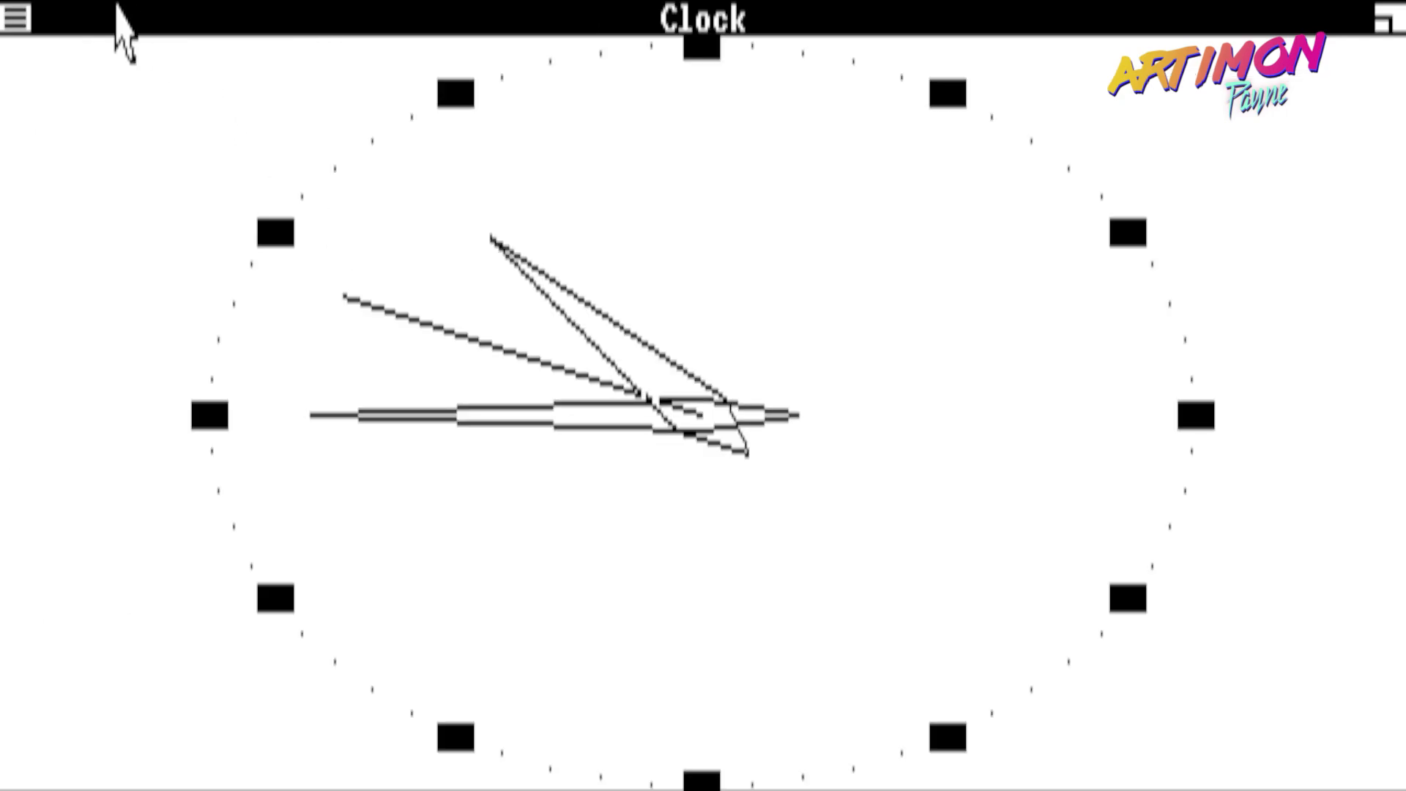
pyautogui.click(16, 16)
pyautogui.click(88, 265)
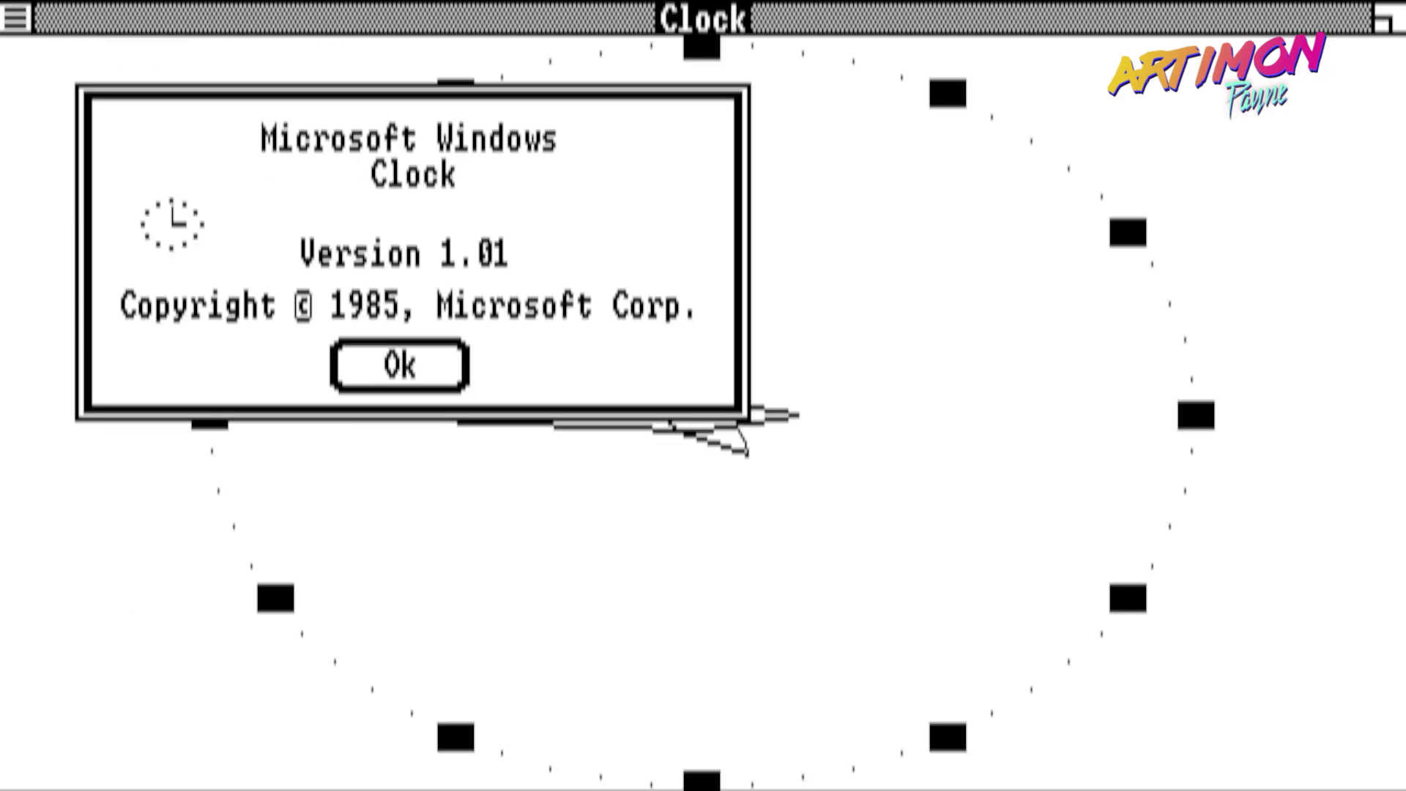
pyautogui.click(400, 366)
pyautogui.click(16, 16)
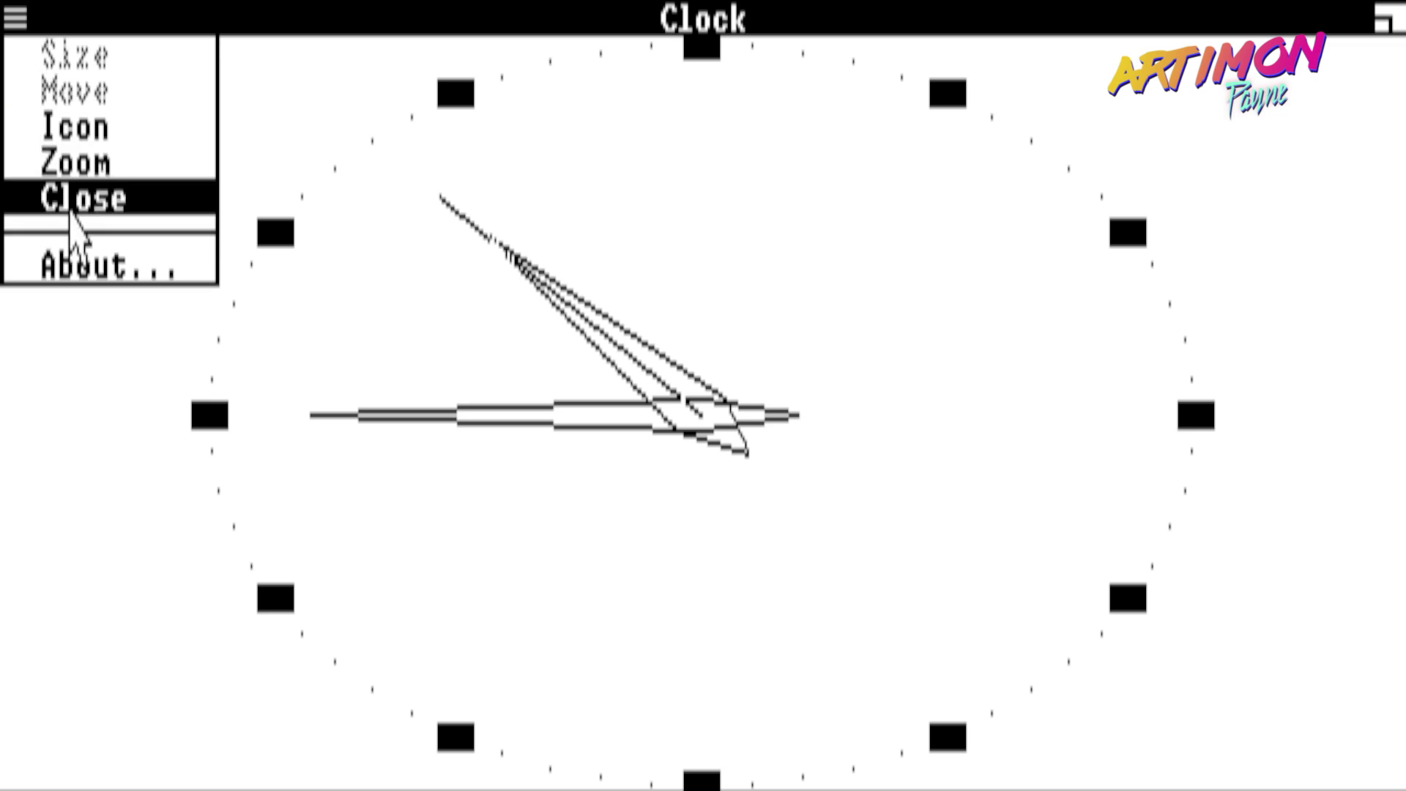
pyautogui.click(73, 199)
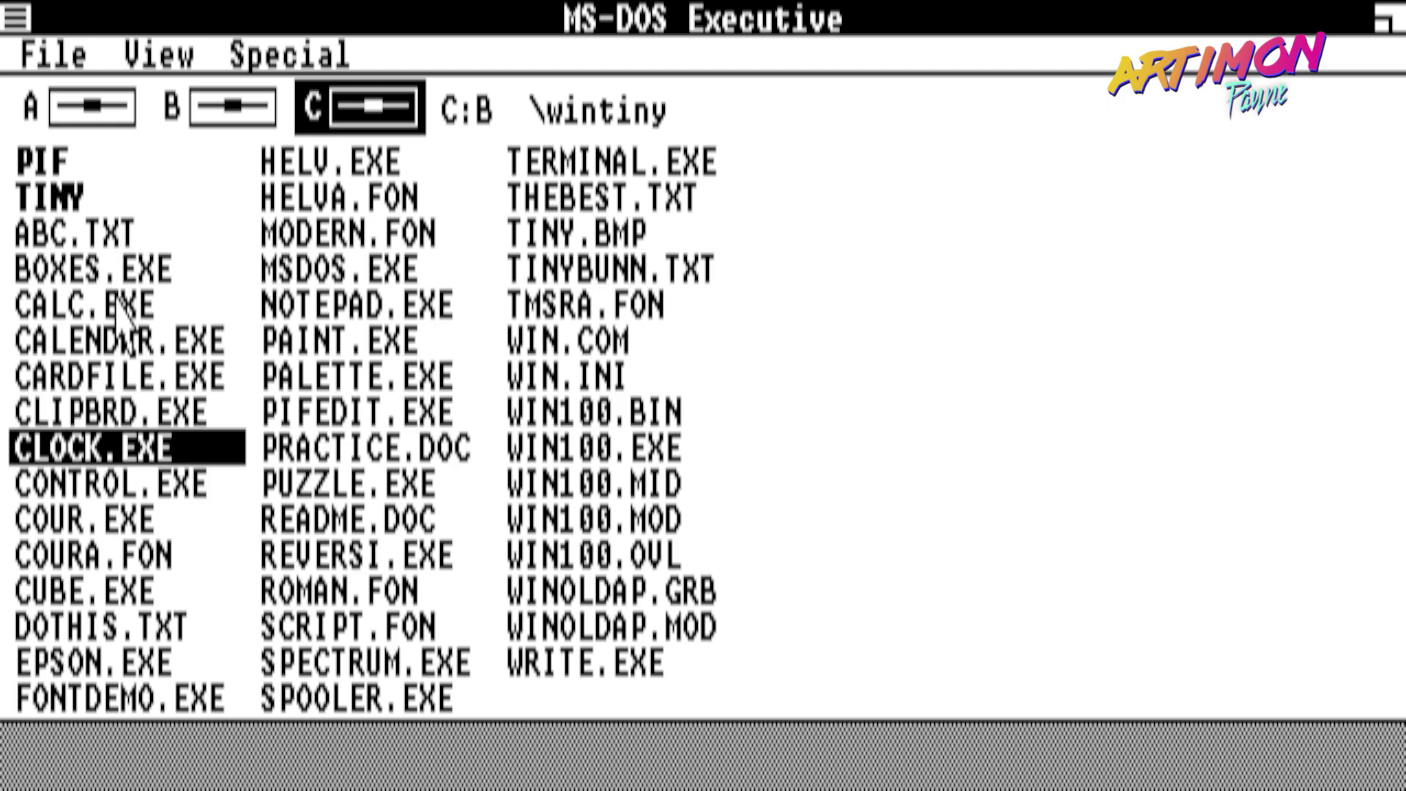
# - Open CALENDAR.EXE without the EPSON.drv disk, browse the earlier hours of the day, and switch the calendar to Month view
pyautogui.doubleClick(123, 338)
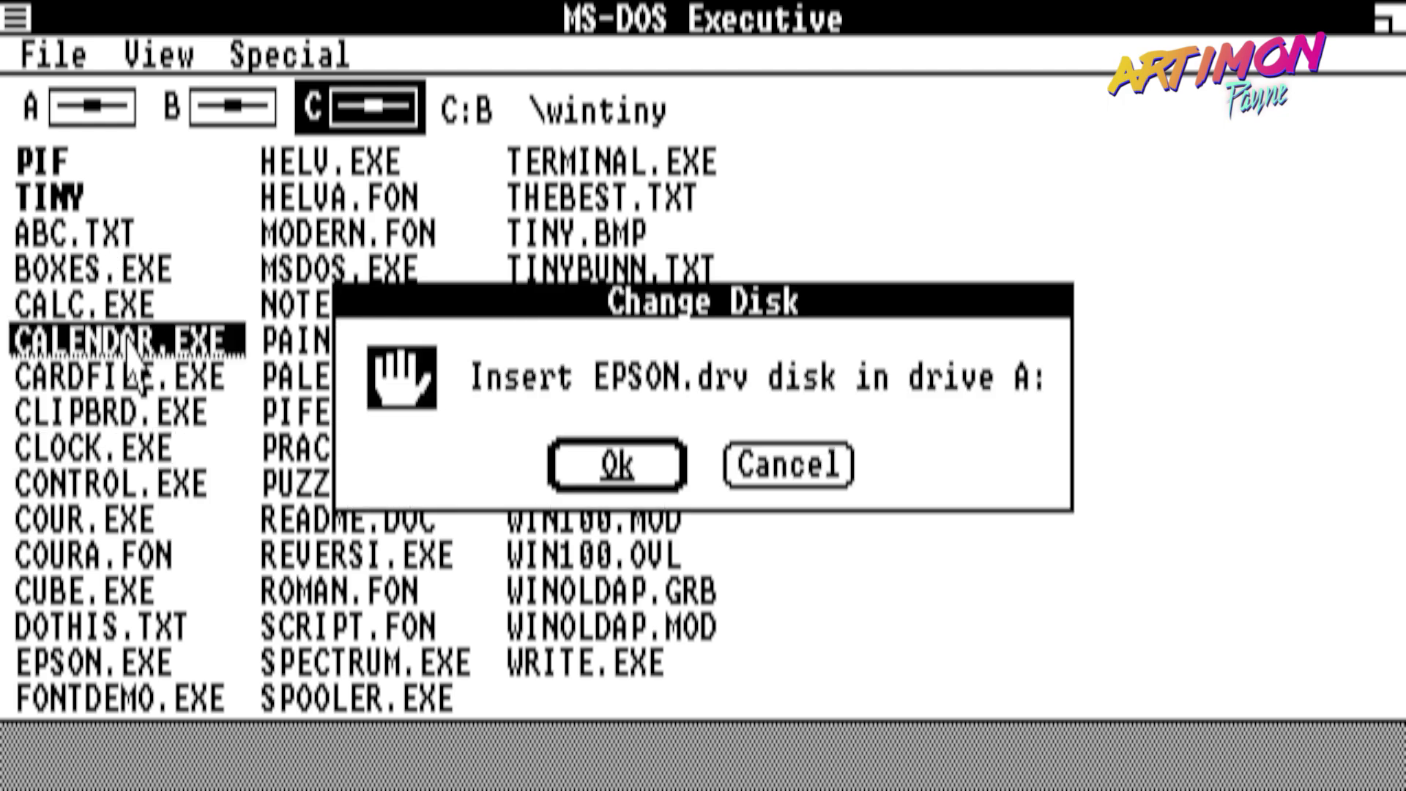
pyautogui.click(757, 468)
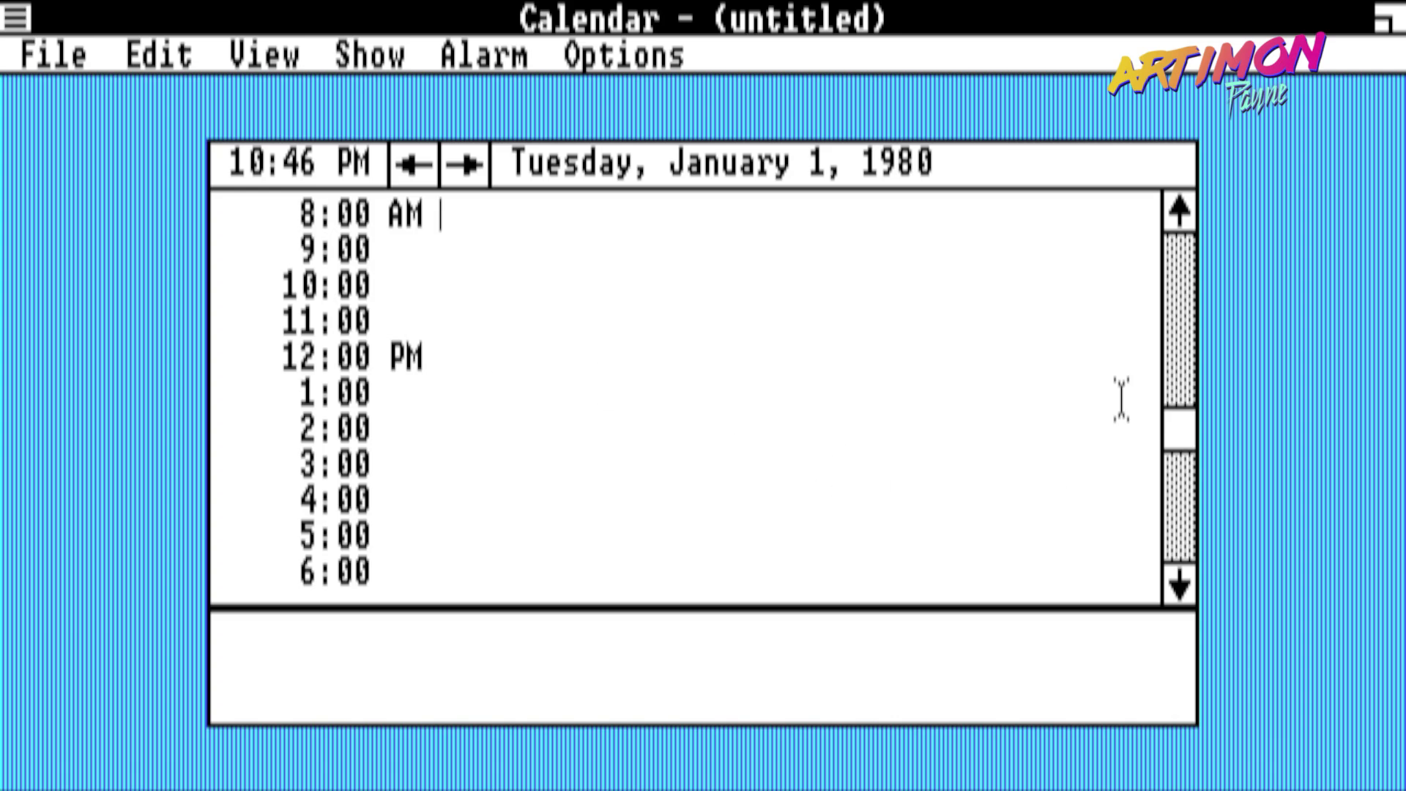
pyautogui.click(1179, 212)
pyautogui.click(623, 55)
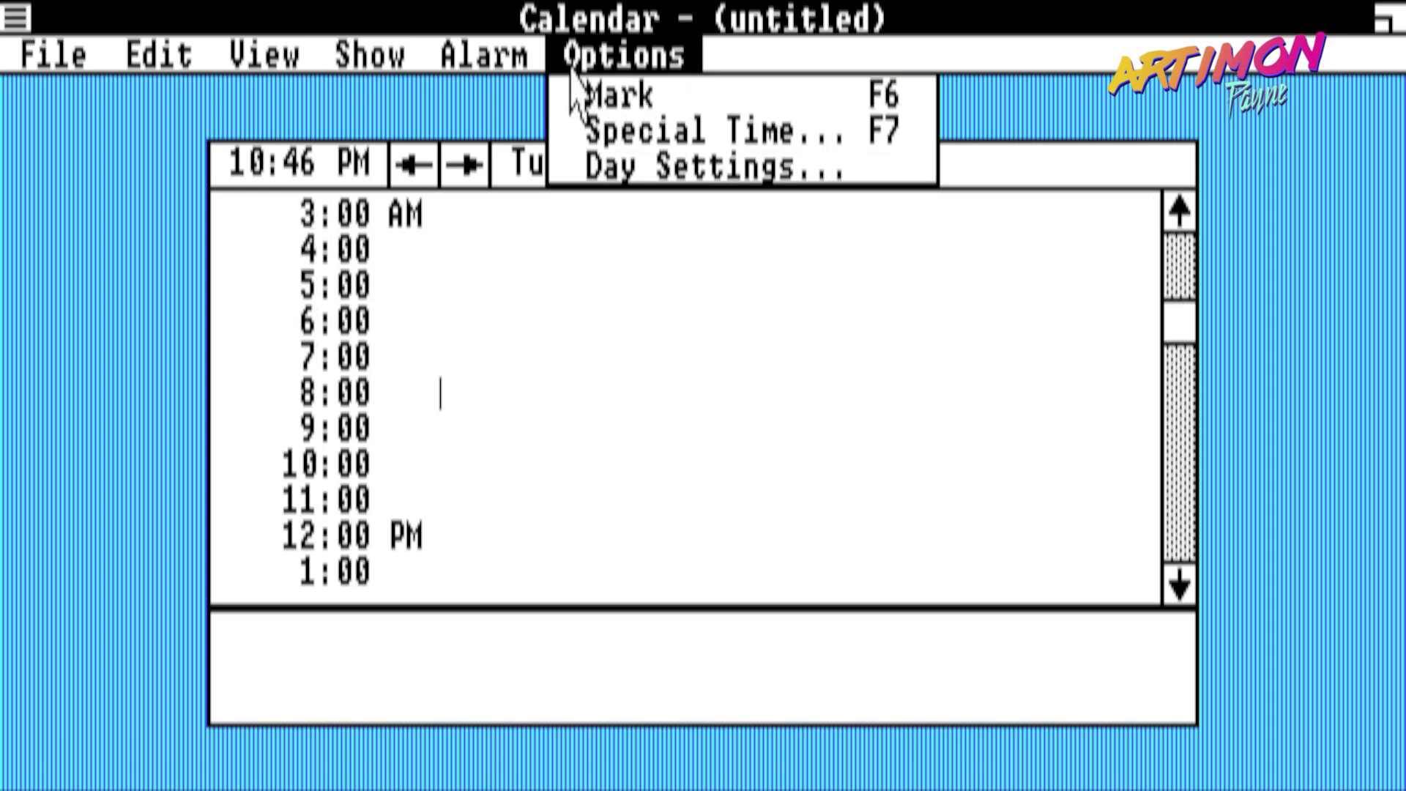
pyautogui.moveTo(483, 55)
pyautogui.click(264, 56)
pyautogui.click(263, 56)
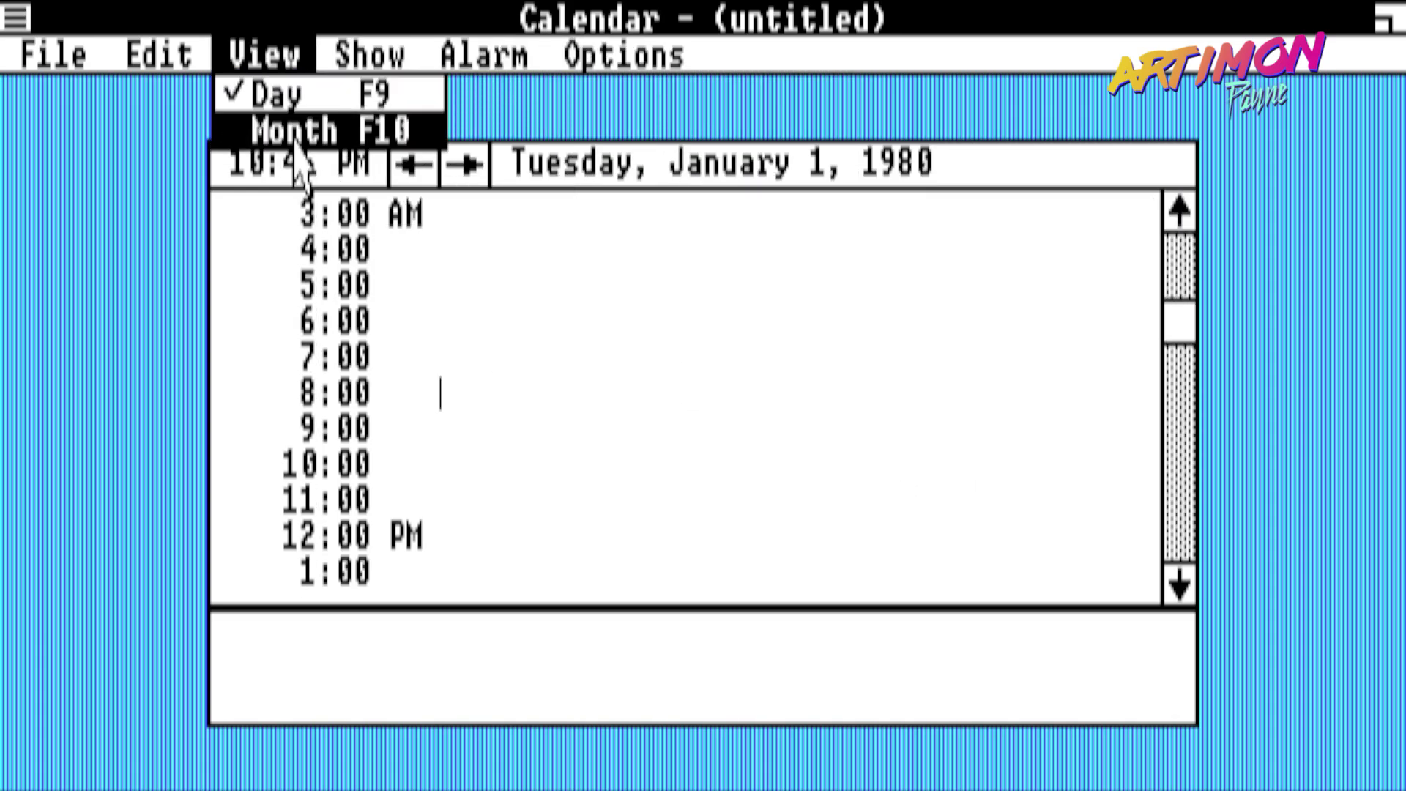
pyautogui.click(293, 129)
# - View the version information of Calendar, and close the application
pyautogui.moveTo(164, 51); pyautogui.dragTo(88, 264)
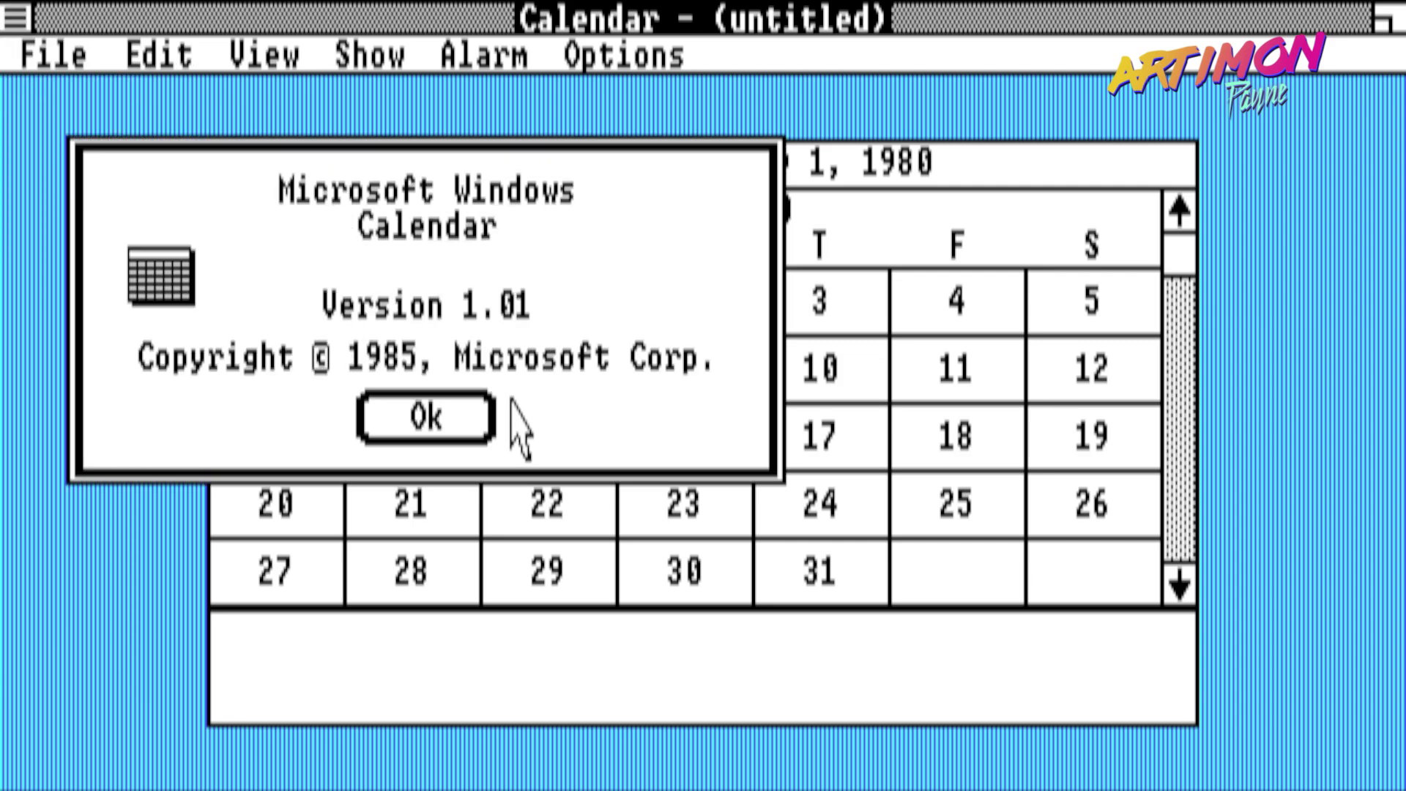
pyautogui.click(375, 403)
pyautogui.moveTo(22, 16); pyautogui.dragTo(59, 196)
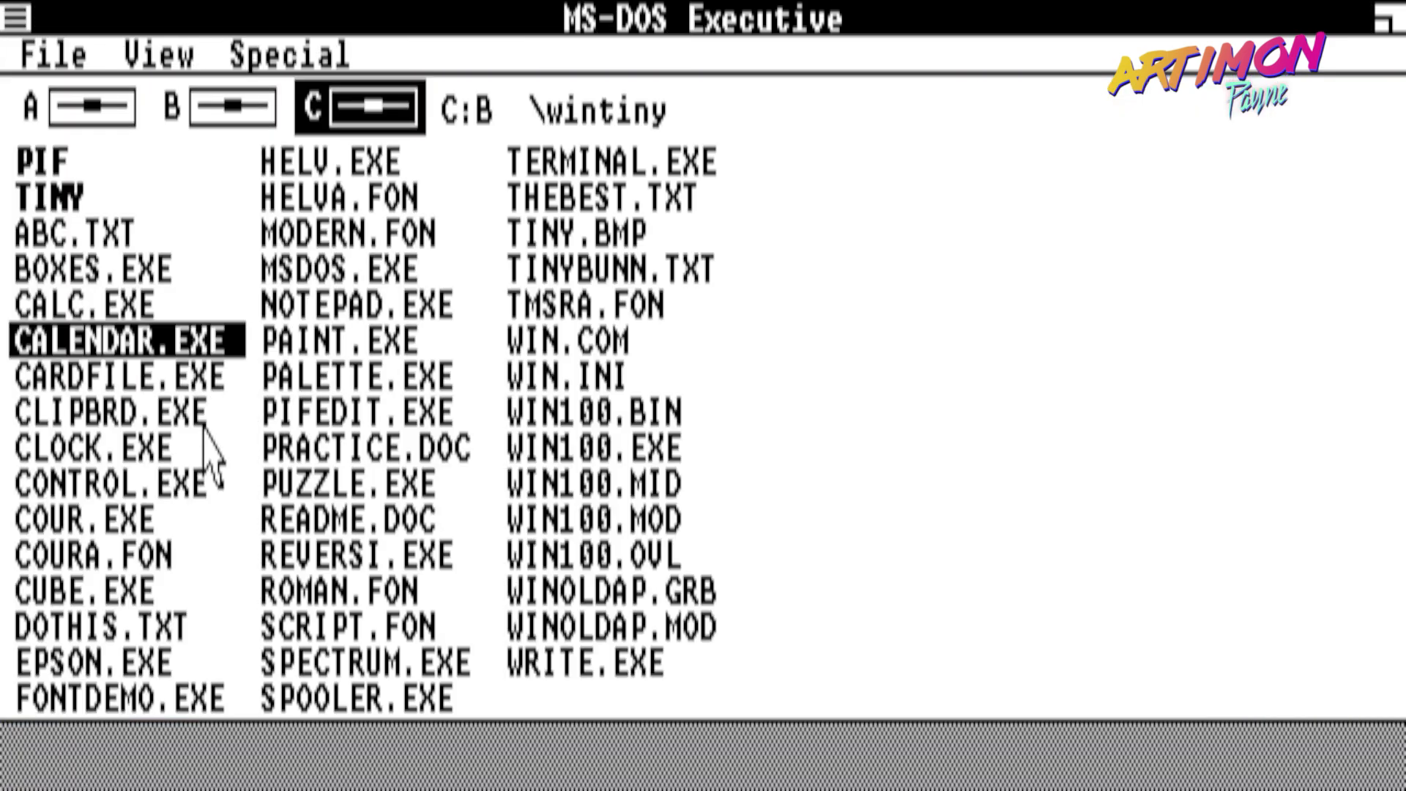
# - Open DOTHIS.TXT in Notepad, reduce the height of its tiled window, and close it
pyautogui.doubleClick(154, 628)
pyautogui.click(778, 486)
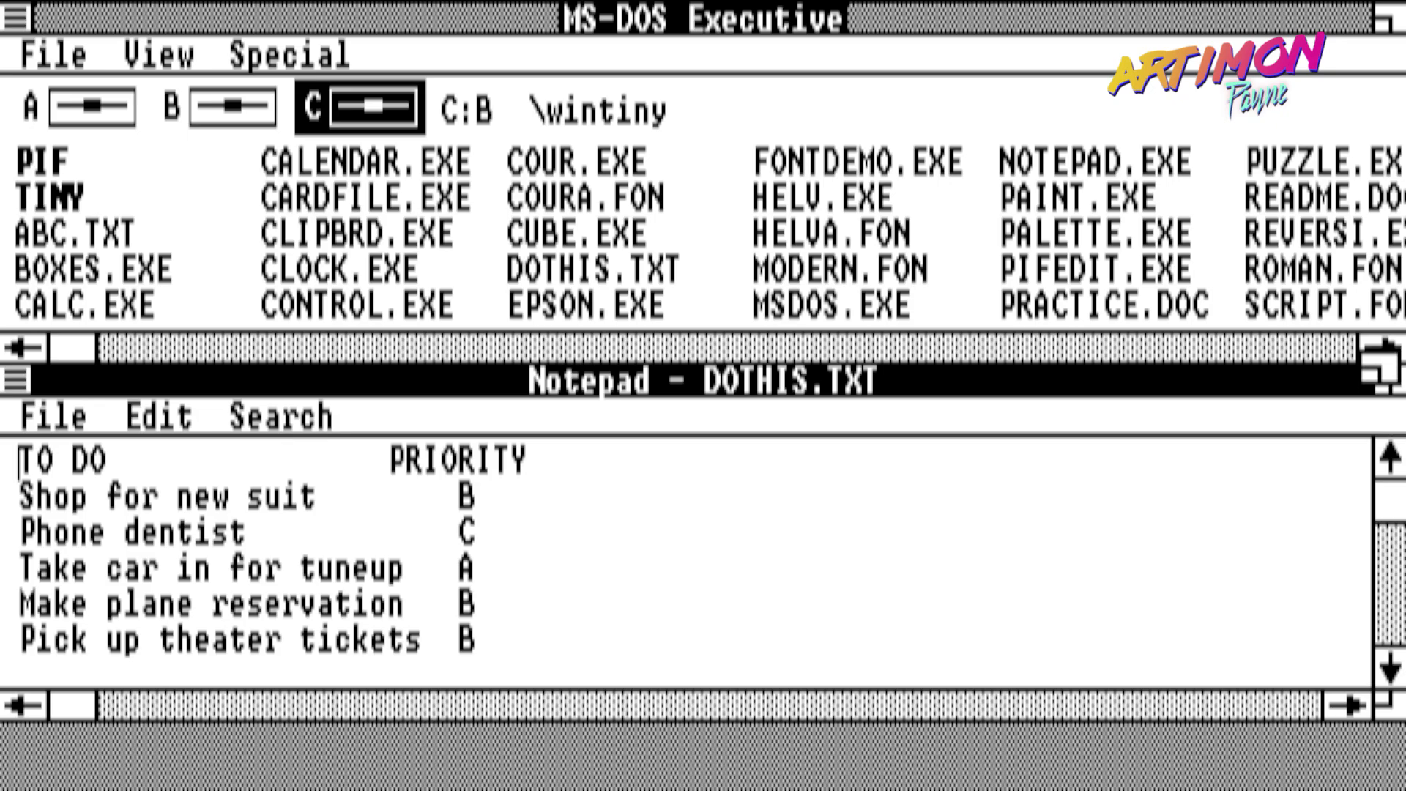
pyautogui.moveTo(1383, 382); pyautogui.dragTo(1296, 453)
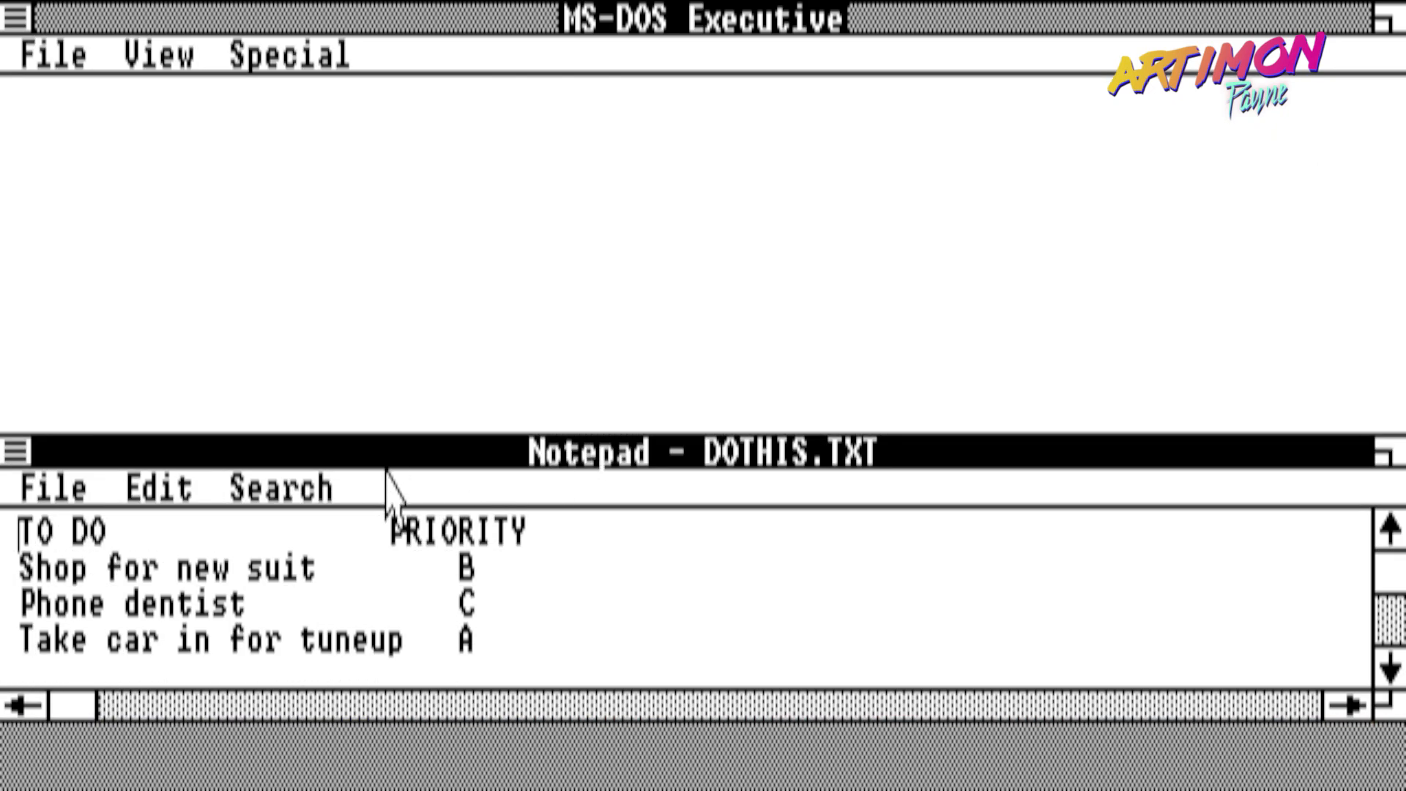
pyautogui.moveTo(41, 486); pyautogui.dragTo(144, 439)
pyautogui.click(29, 460)
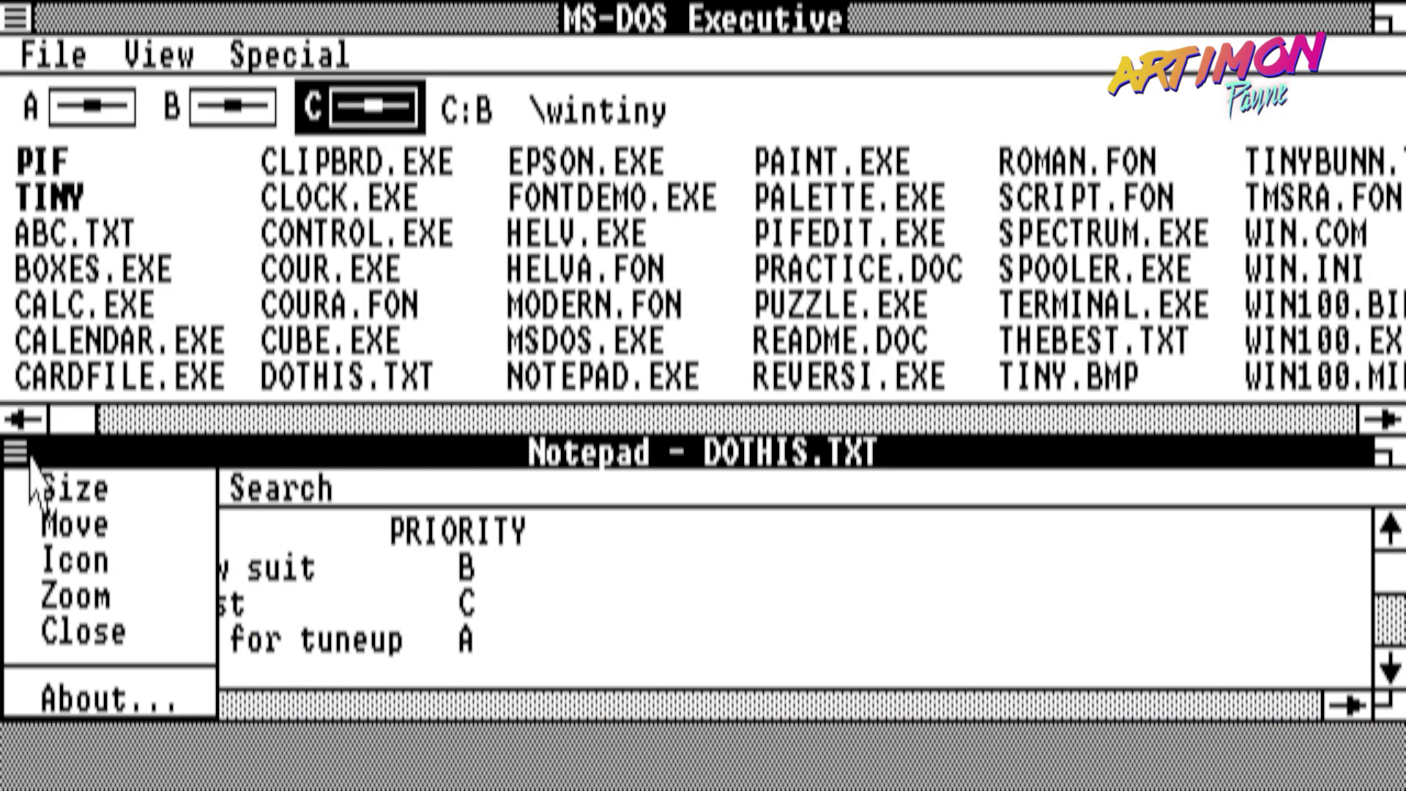
pyautogui.click(85, 655)
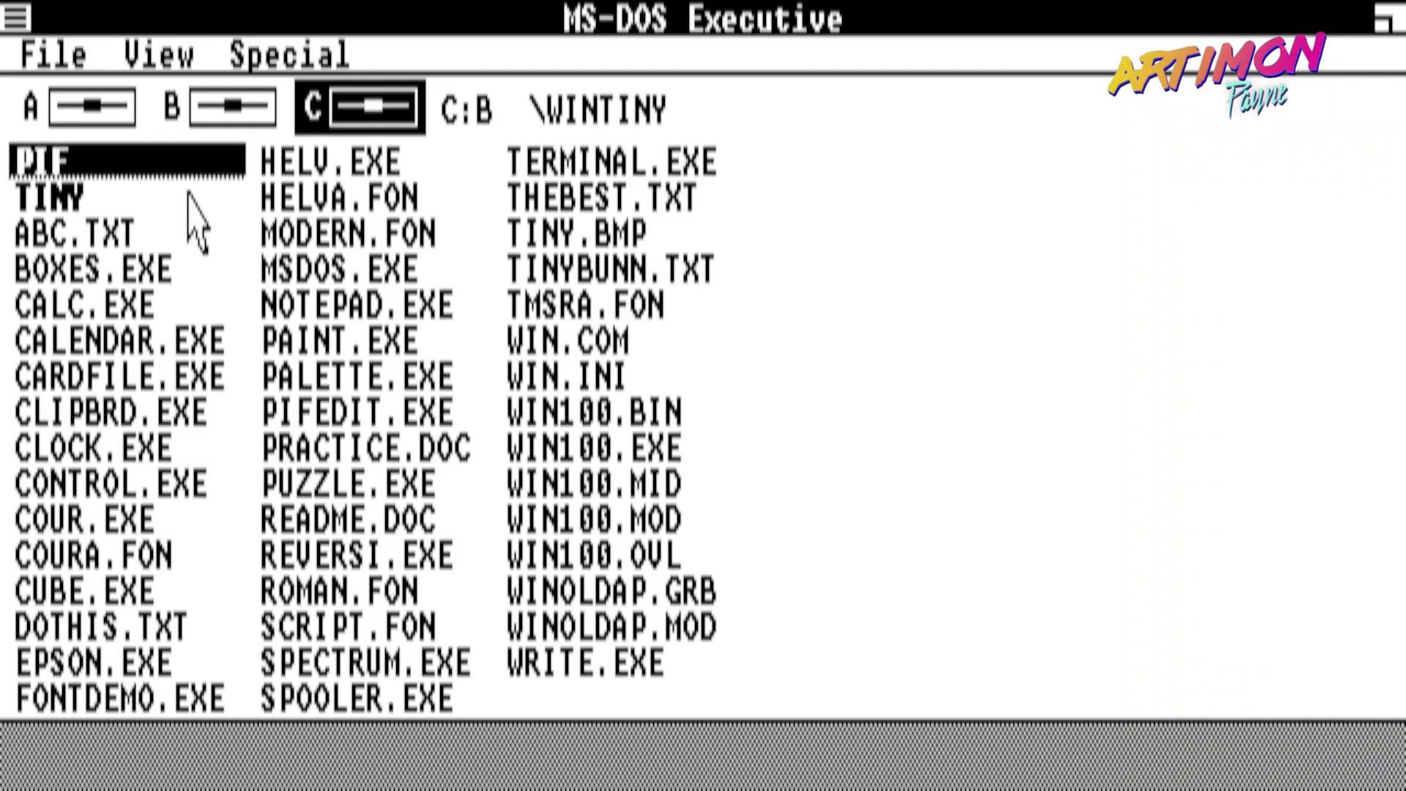
# - Look through the PIF directory, return to \WINTINY, and view the version information of MS-DOS Executive
pyautogui.doubleClick(169, 150)
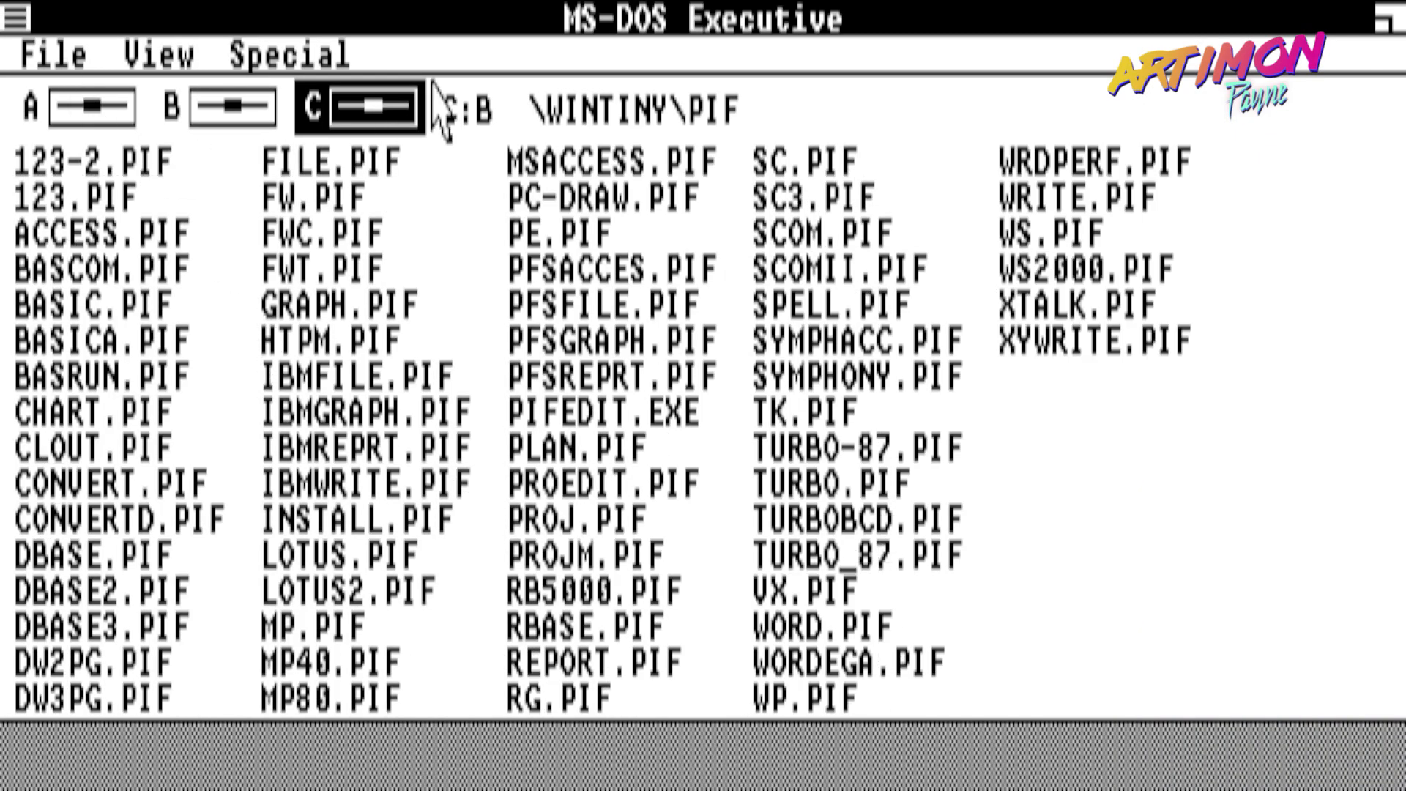
pyautogui.click(616, 123)
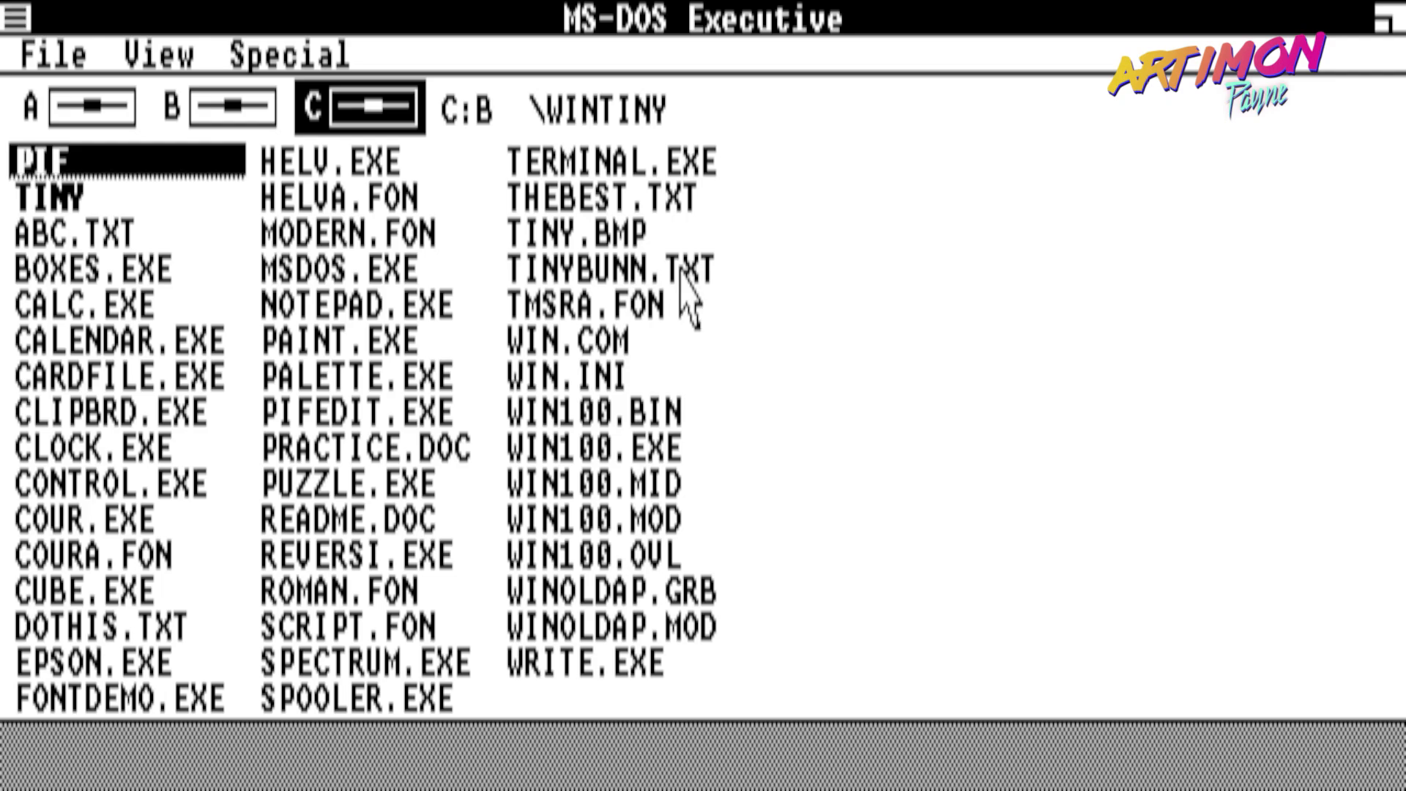
pyautogui.click(16, 16)
pyautogui.click(103, 266)
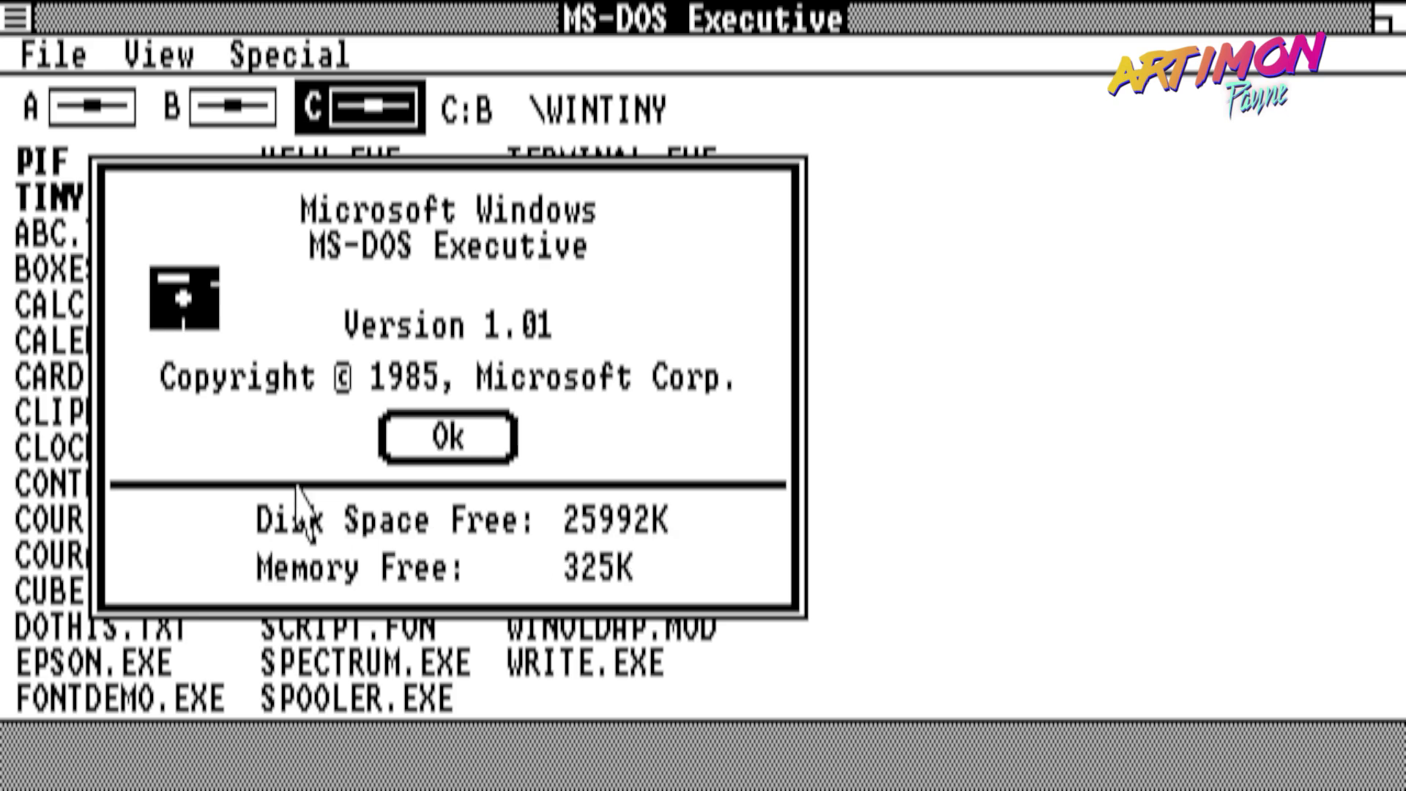
pyautogui.click(477, 438)
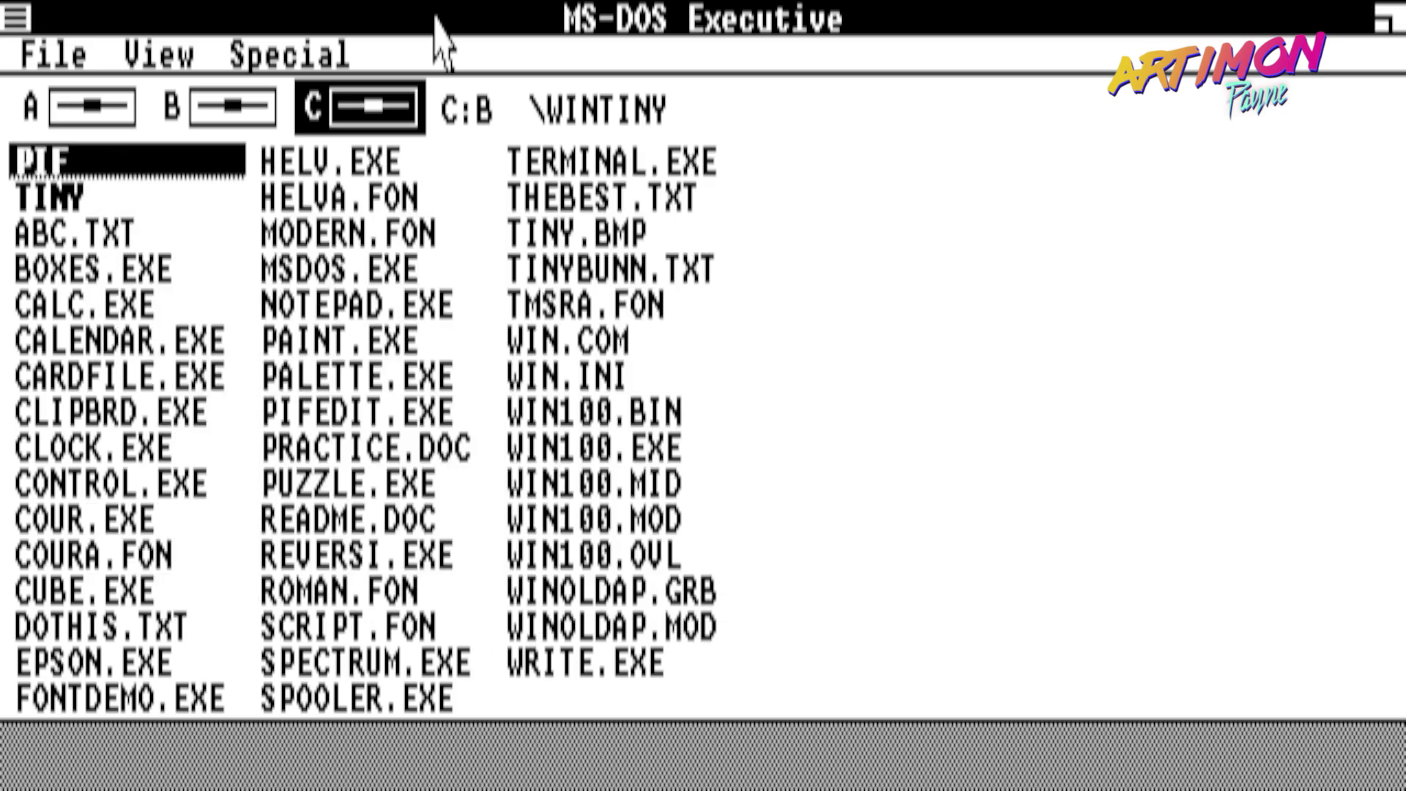
# - End the Windows 1.01 session and return to DOS
pyautogui.click(290, 59)
pyautogui.click(333, 95)
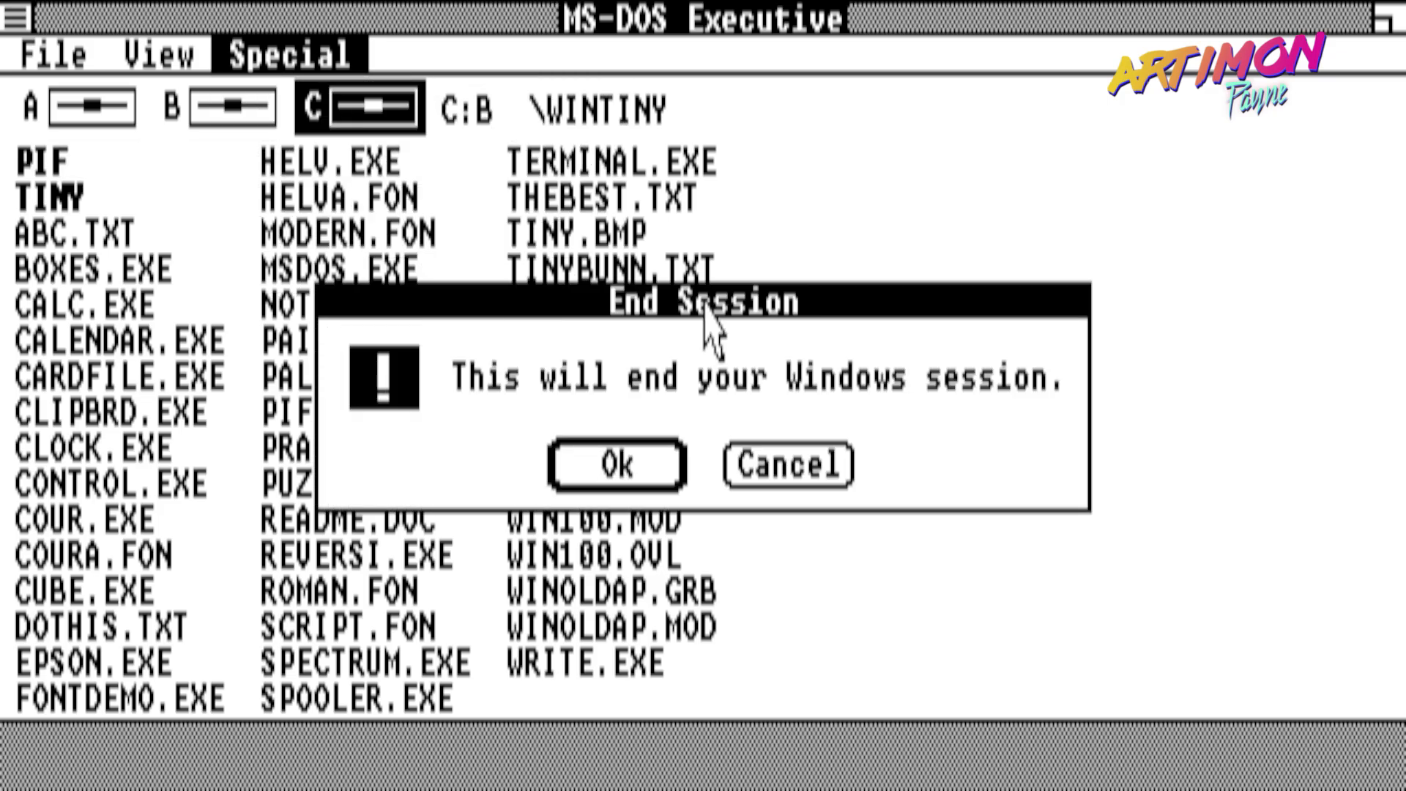
pyautogui.click(648, 453)
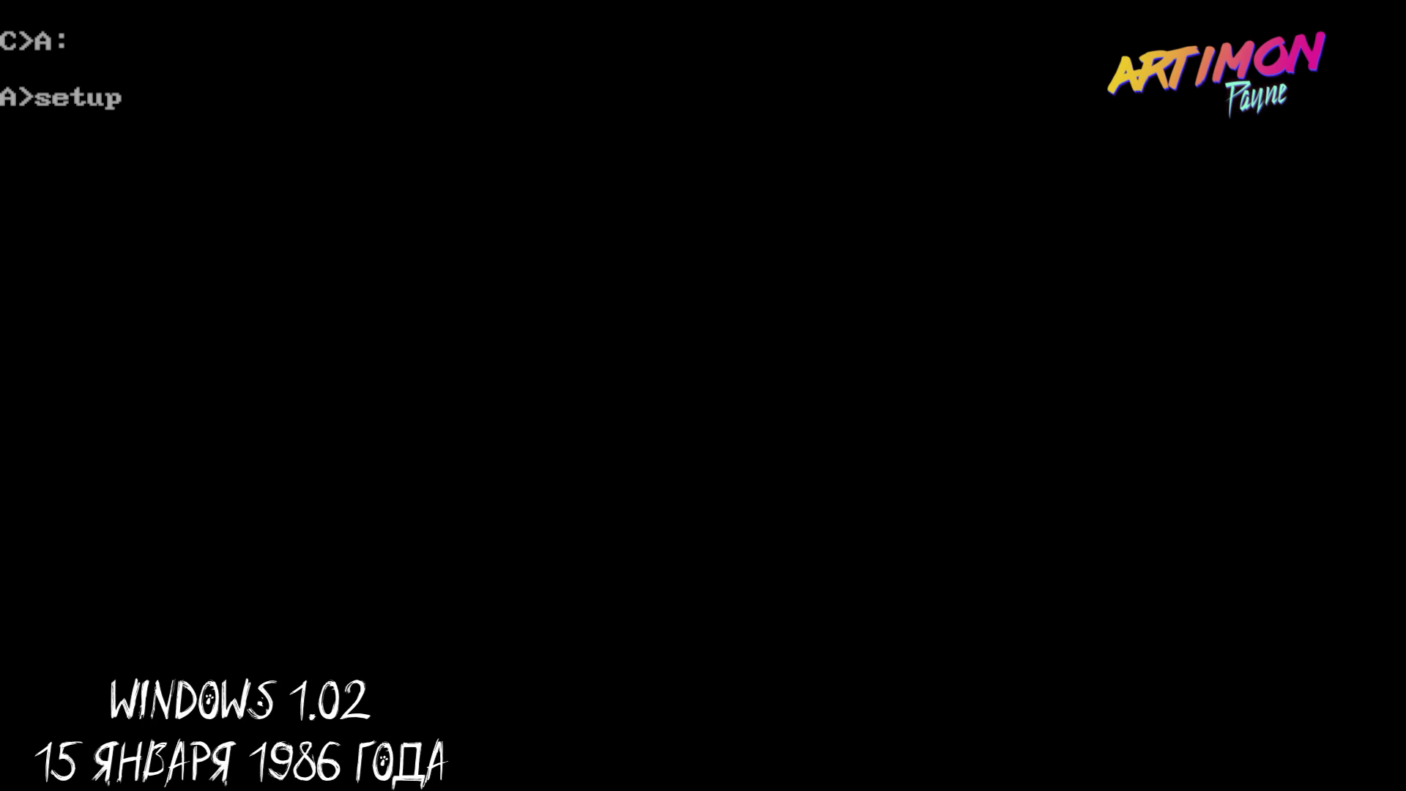
# - Run Windows 1.02 setup from drive A: and choose a hard disk installation into C:\WINTINY
pyautogui.press('Return')
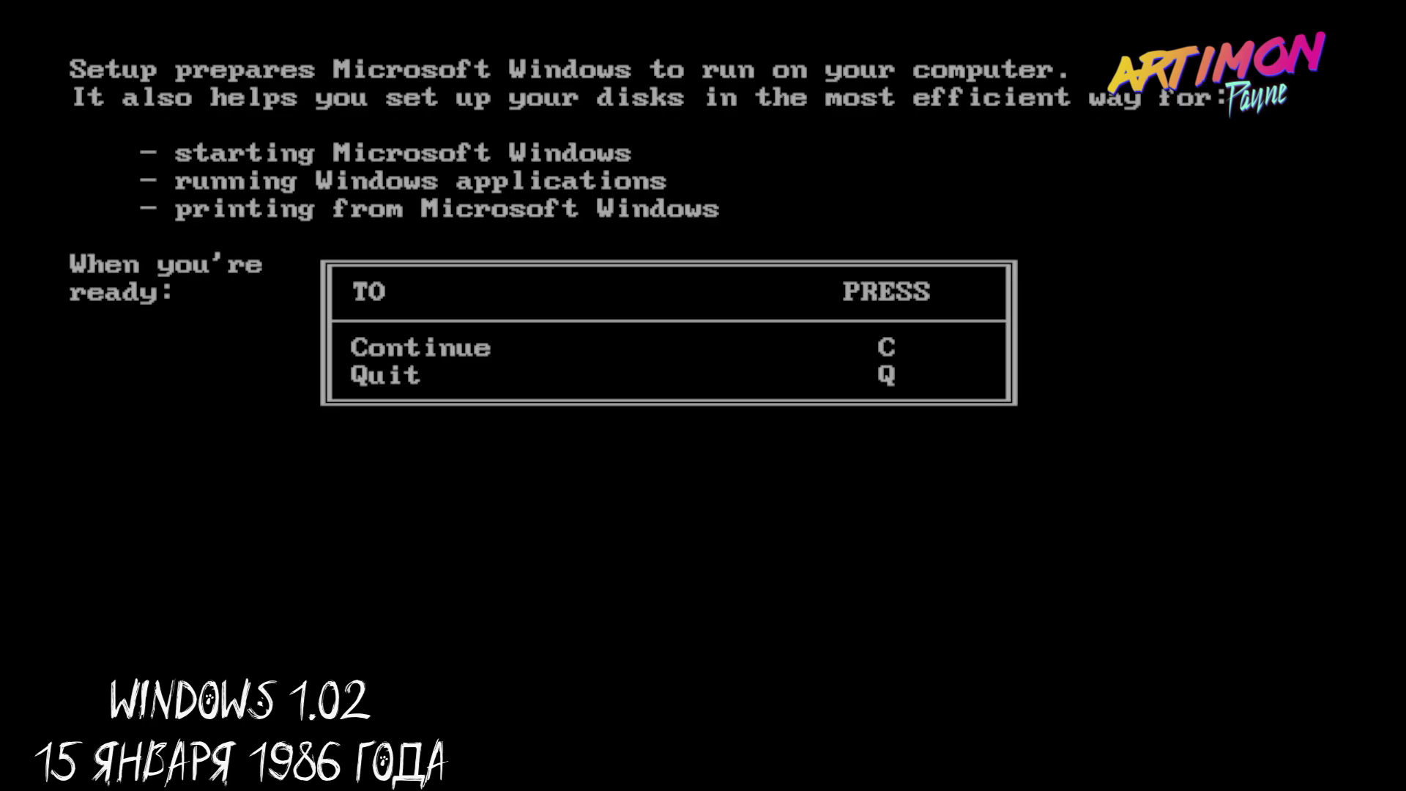
pyautogui.press('c')
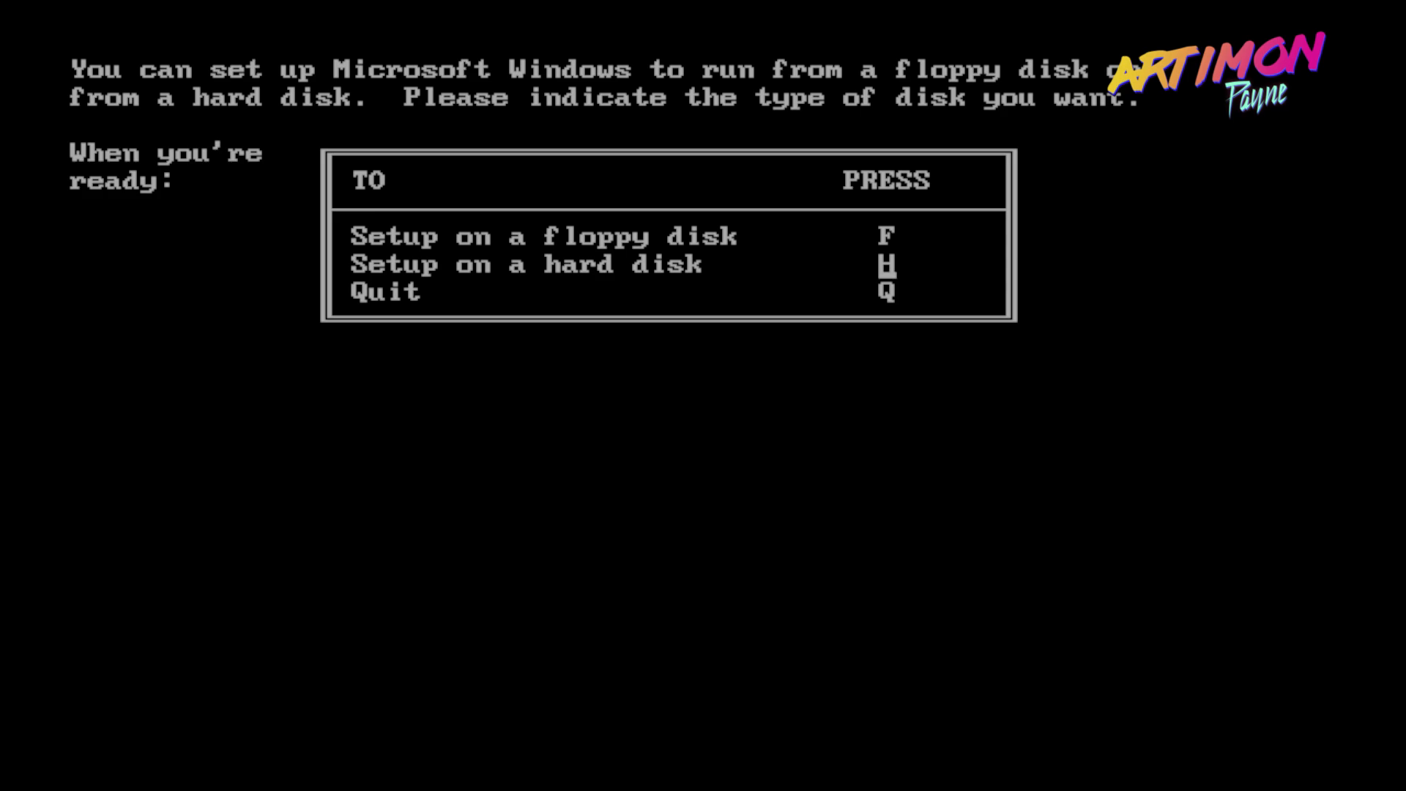
pyautogui.press('h')
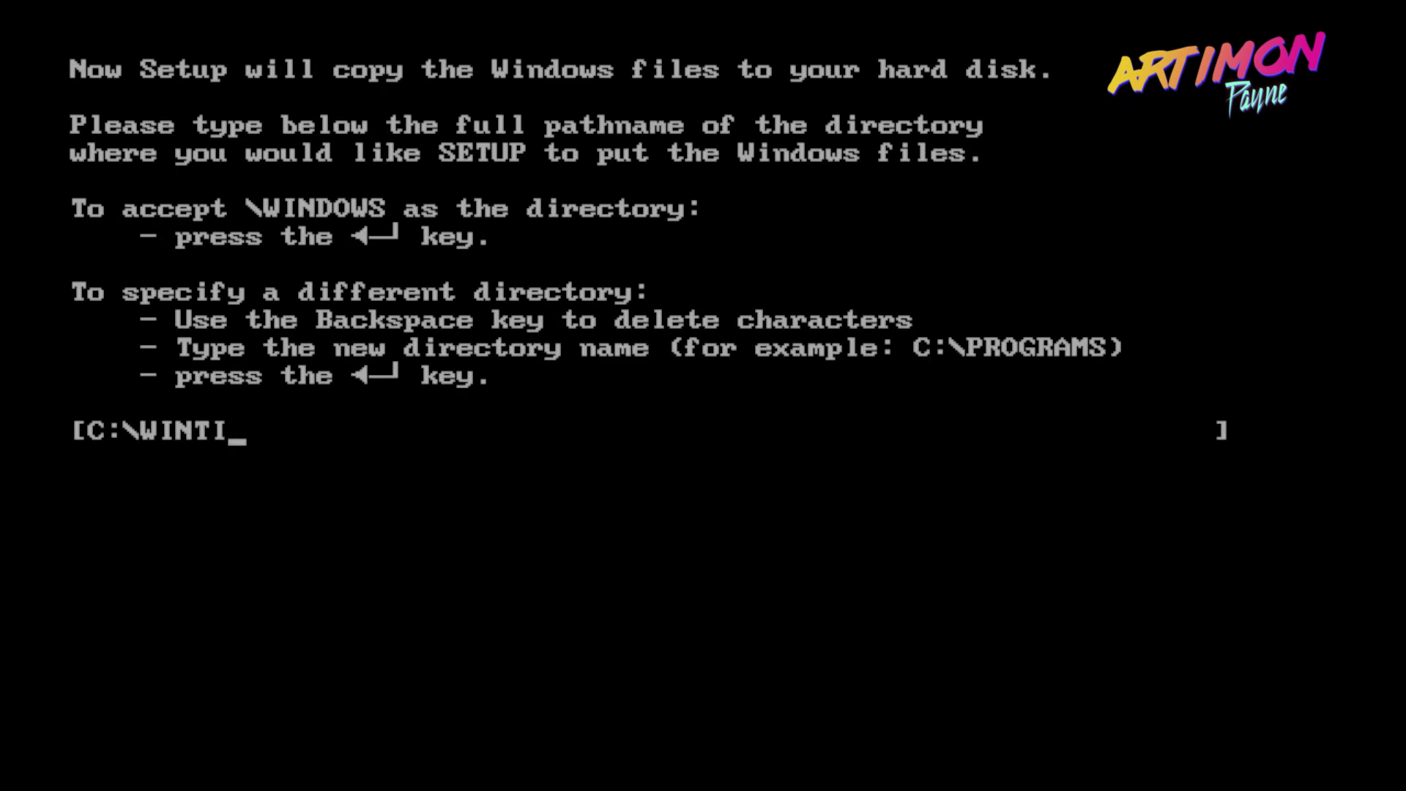
pyautogui.press('Return')
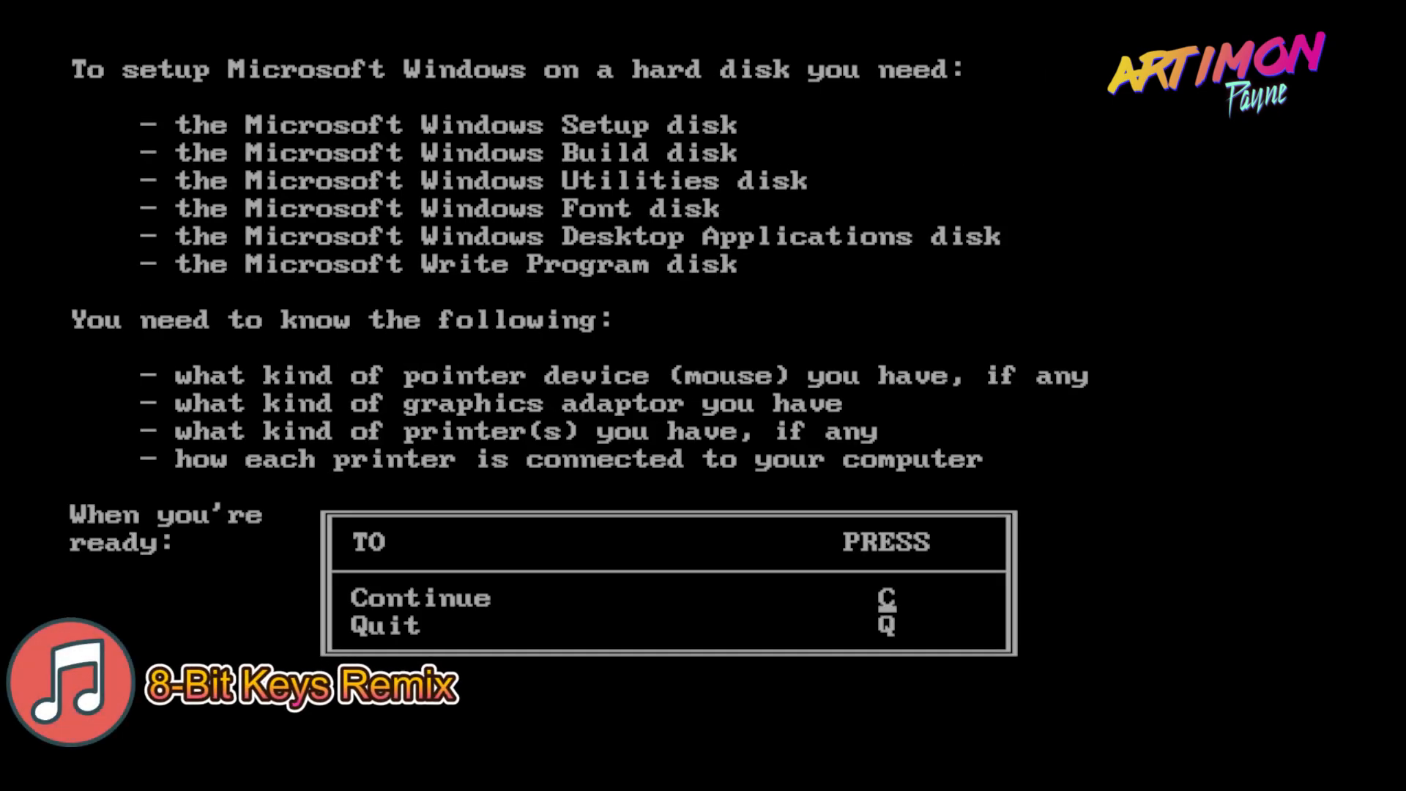
pyautogui.press('c')
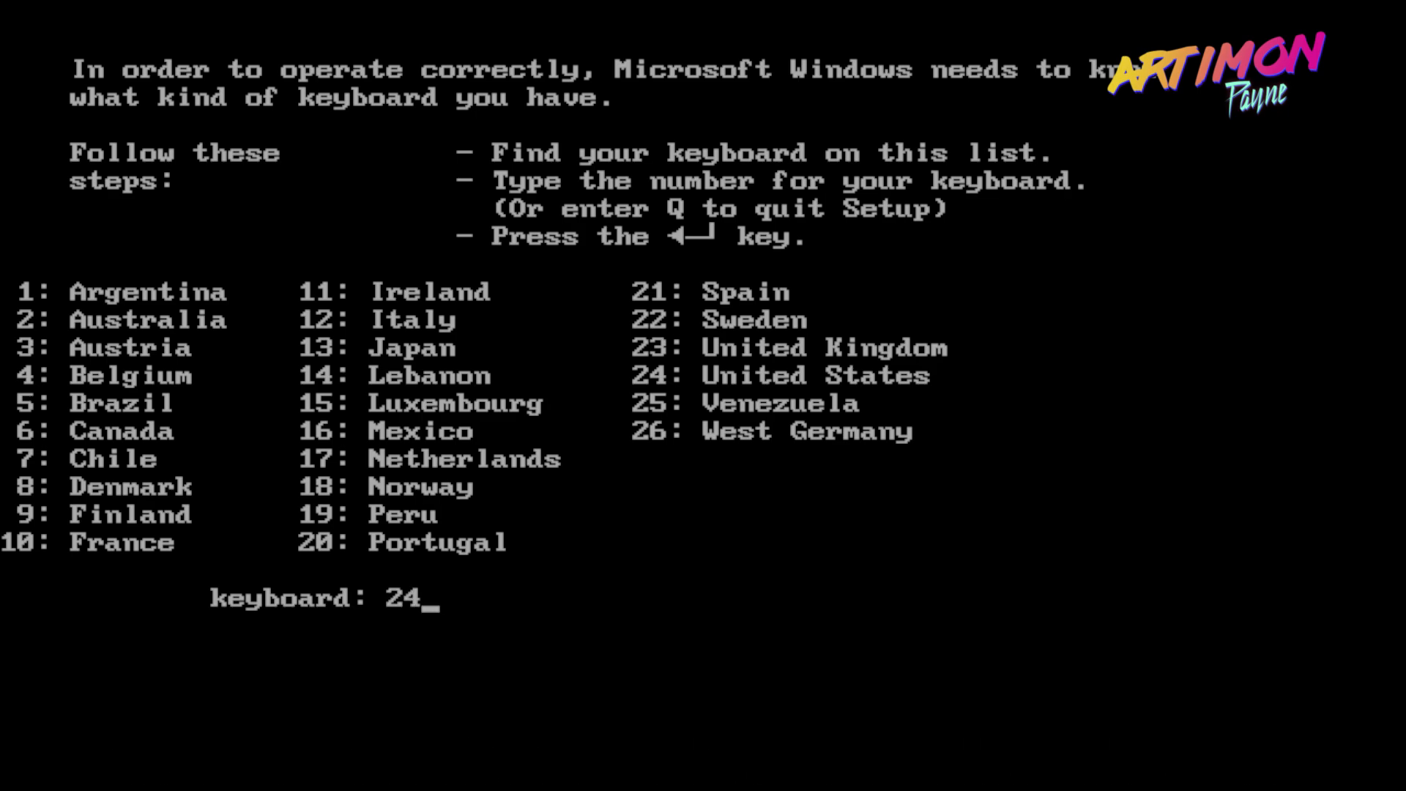
# - Choose keyboard 24 (United States), accept the pointing device, and set the graphics adapter to 5 (EGA with Enhanced Color Display or Personal Computer Color Display)
pyautogui.press('Return')
pyautogui.press('Return')
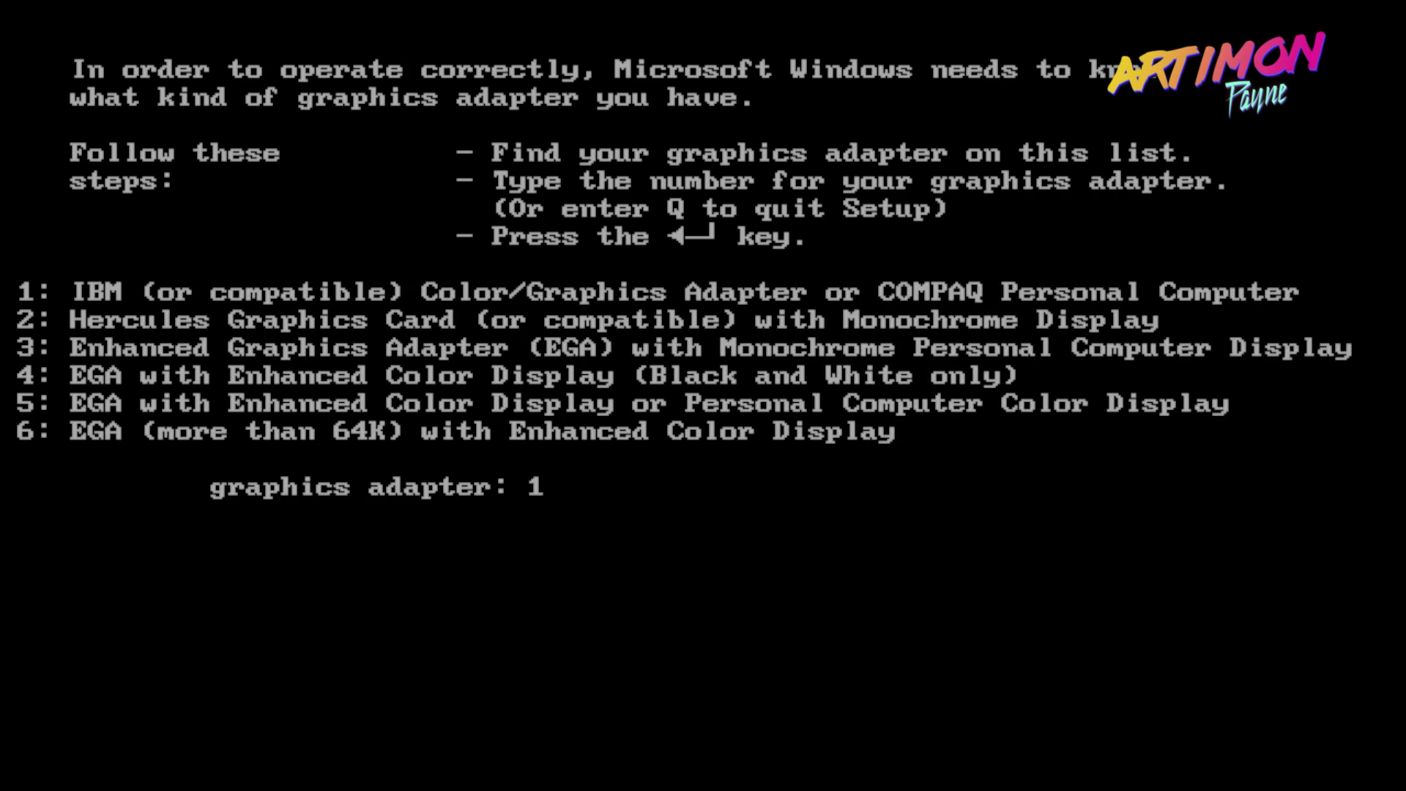
pyautogui.write('5')
pyautogui.press('Return')
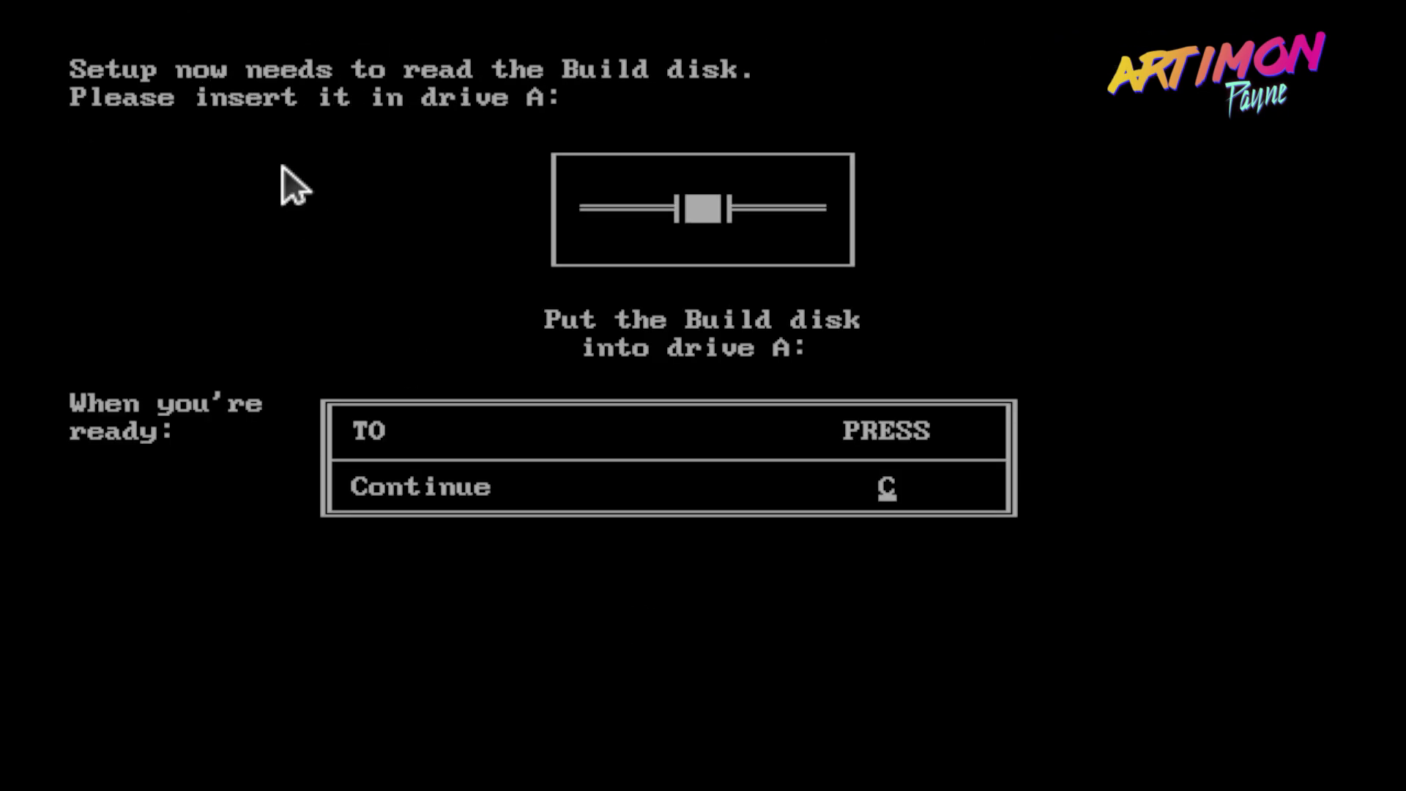
# - Supply the Build, Utilities, Font, Desktop Applications and Microsoft Write Program disks in drive A: and complete the setup
pyautogui.press('c')
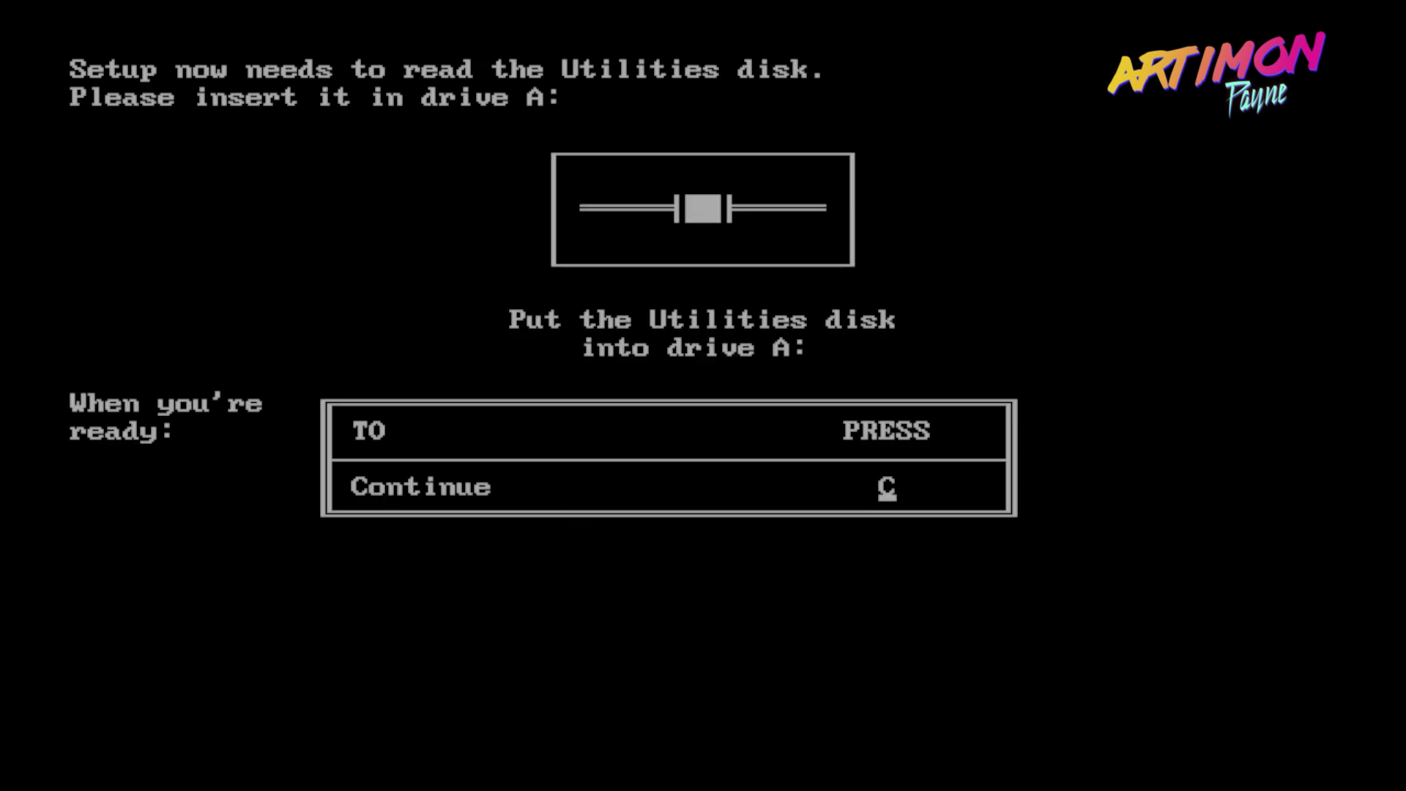
pyautogui.press('c')
pyautogui.press('c')
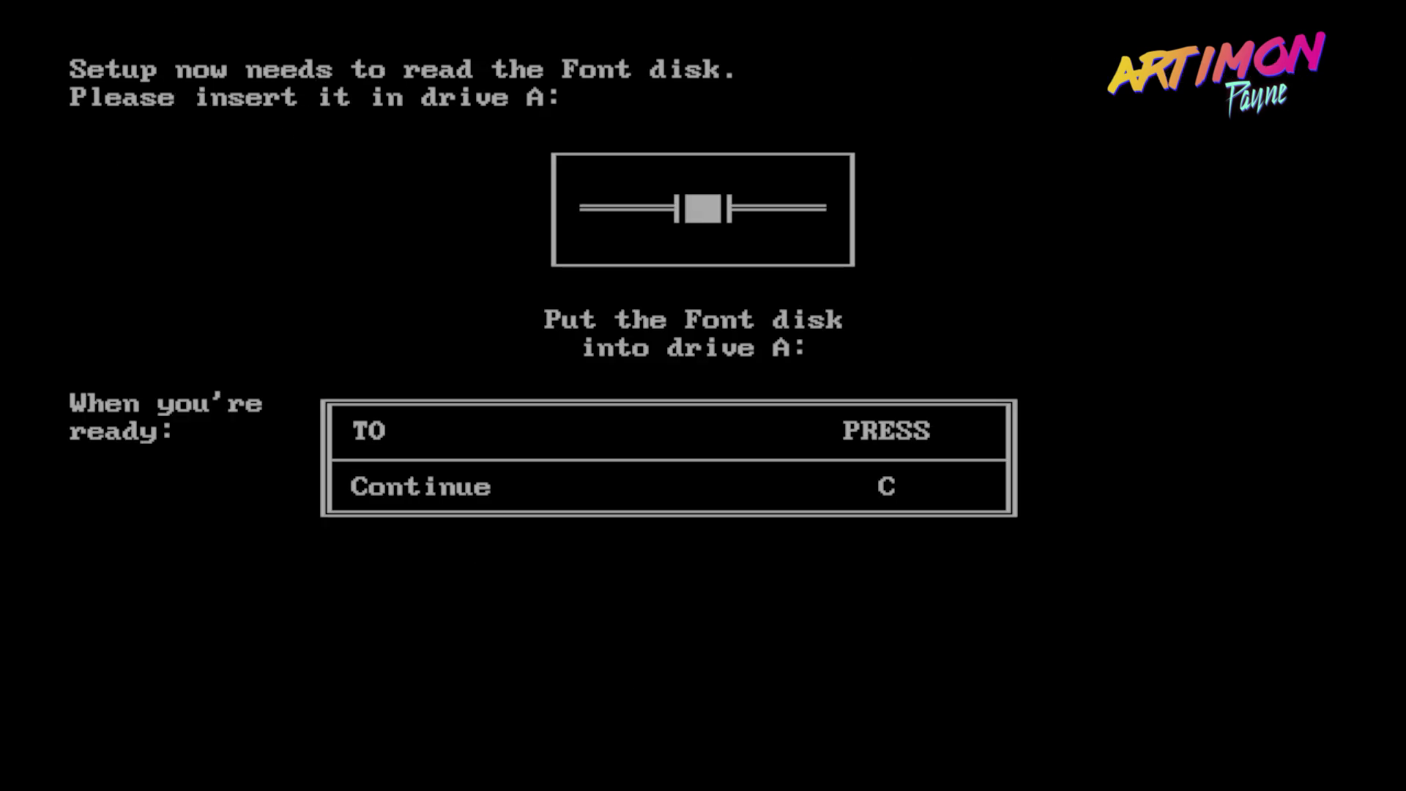
pyautogui.press('c')
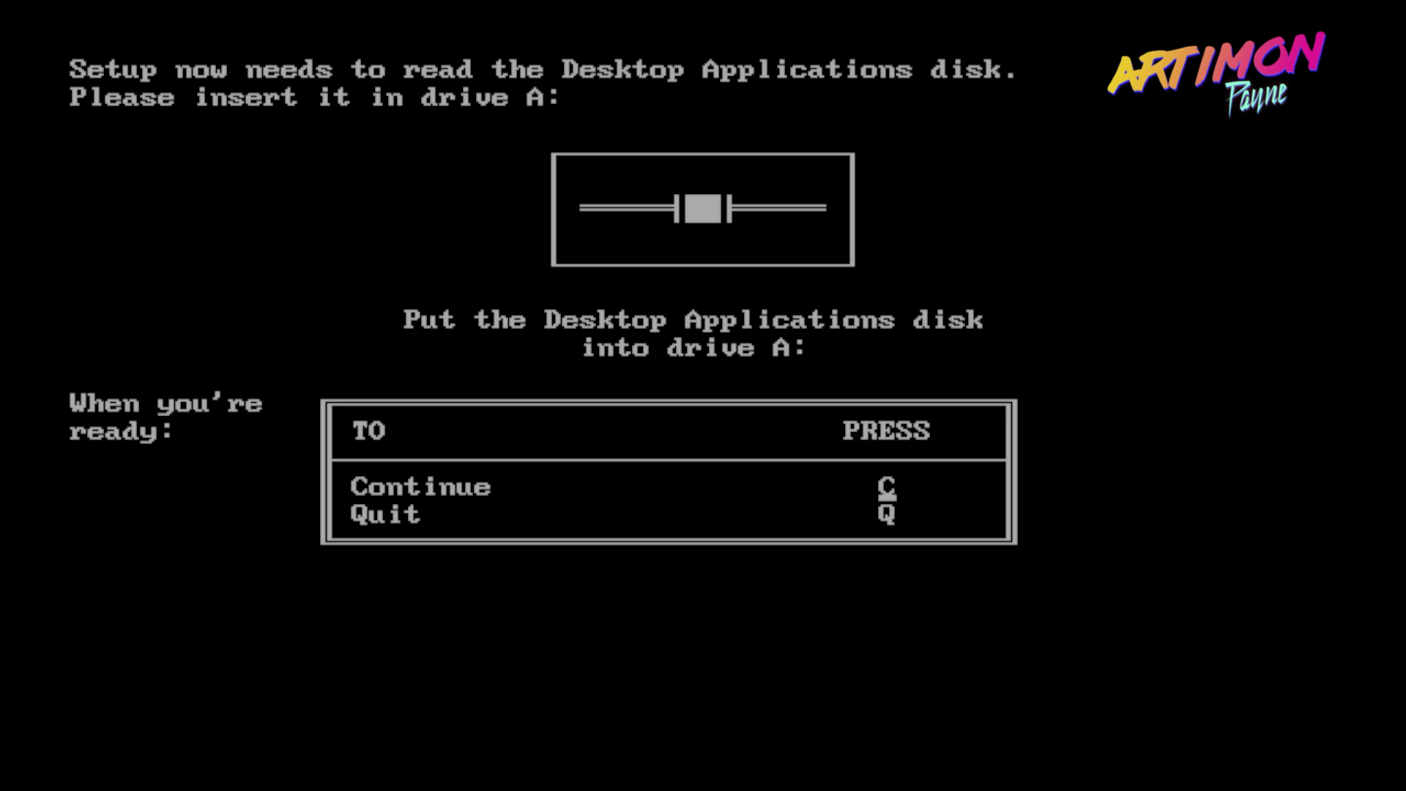
pyautogui.press('c')
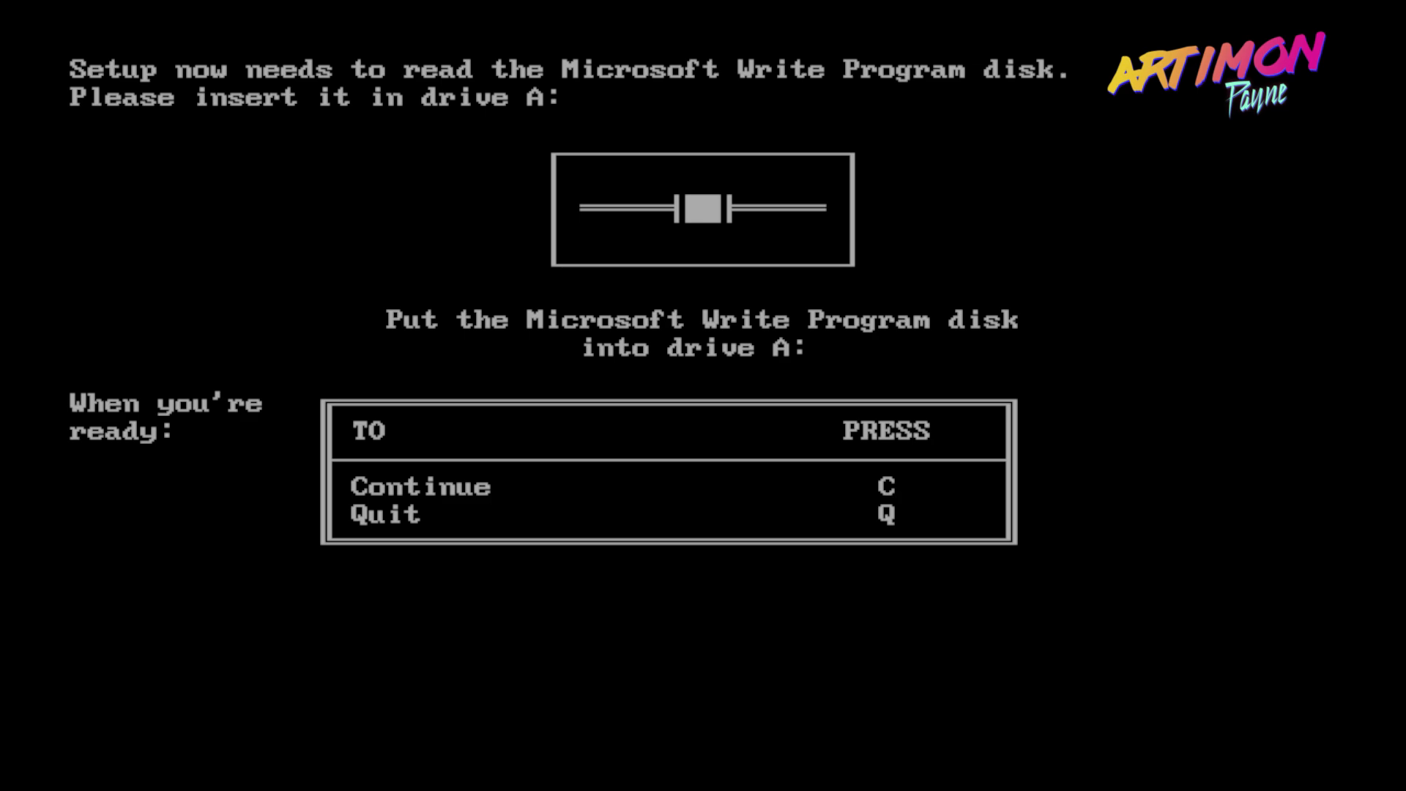
pyautogui.press('c')
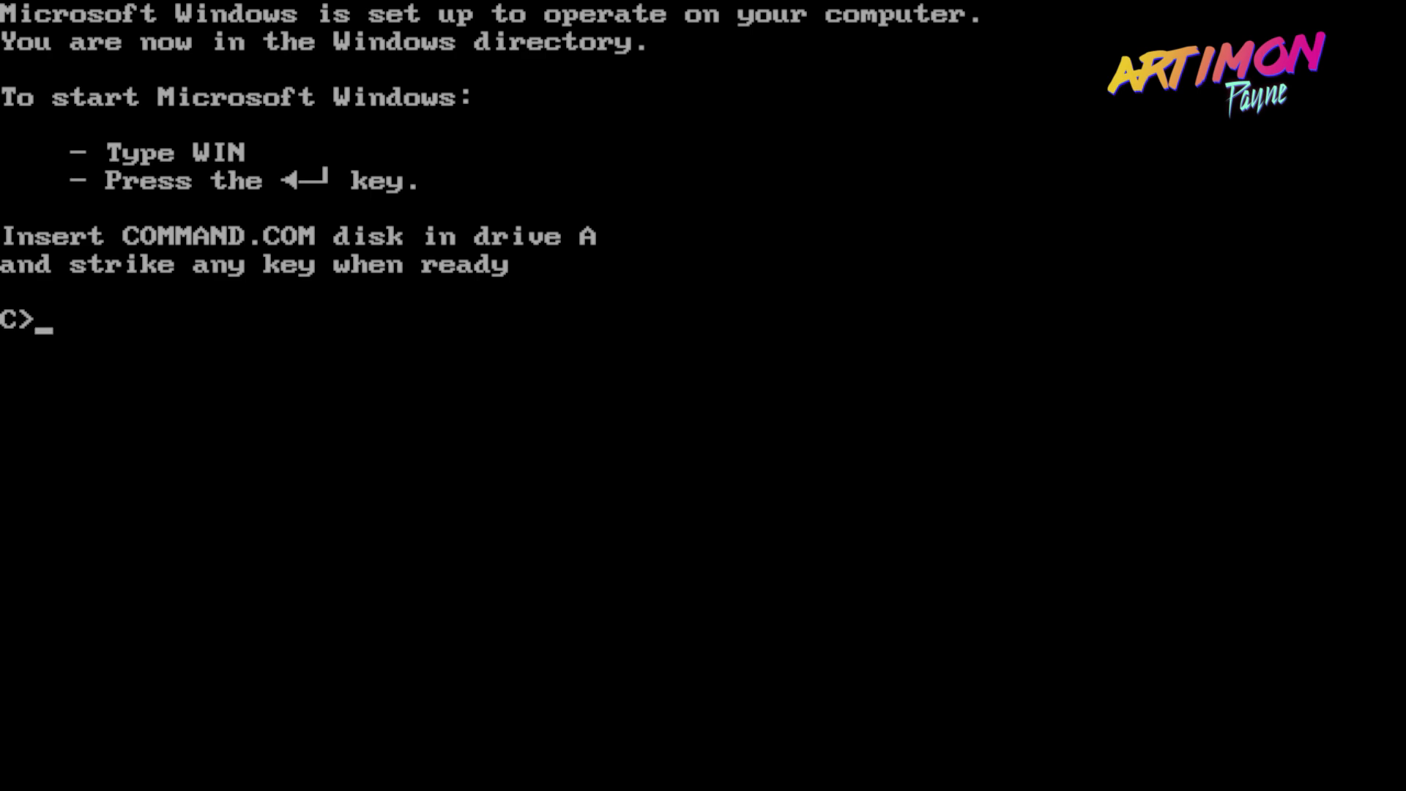
# - Start the newly installed Windows 1.02 and view the version information of MS-DOS Executive
pyautogui.press('Return')
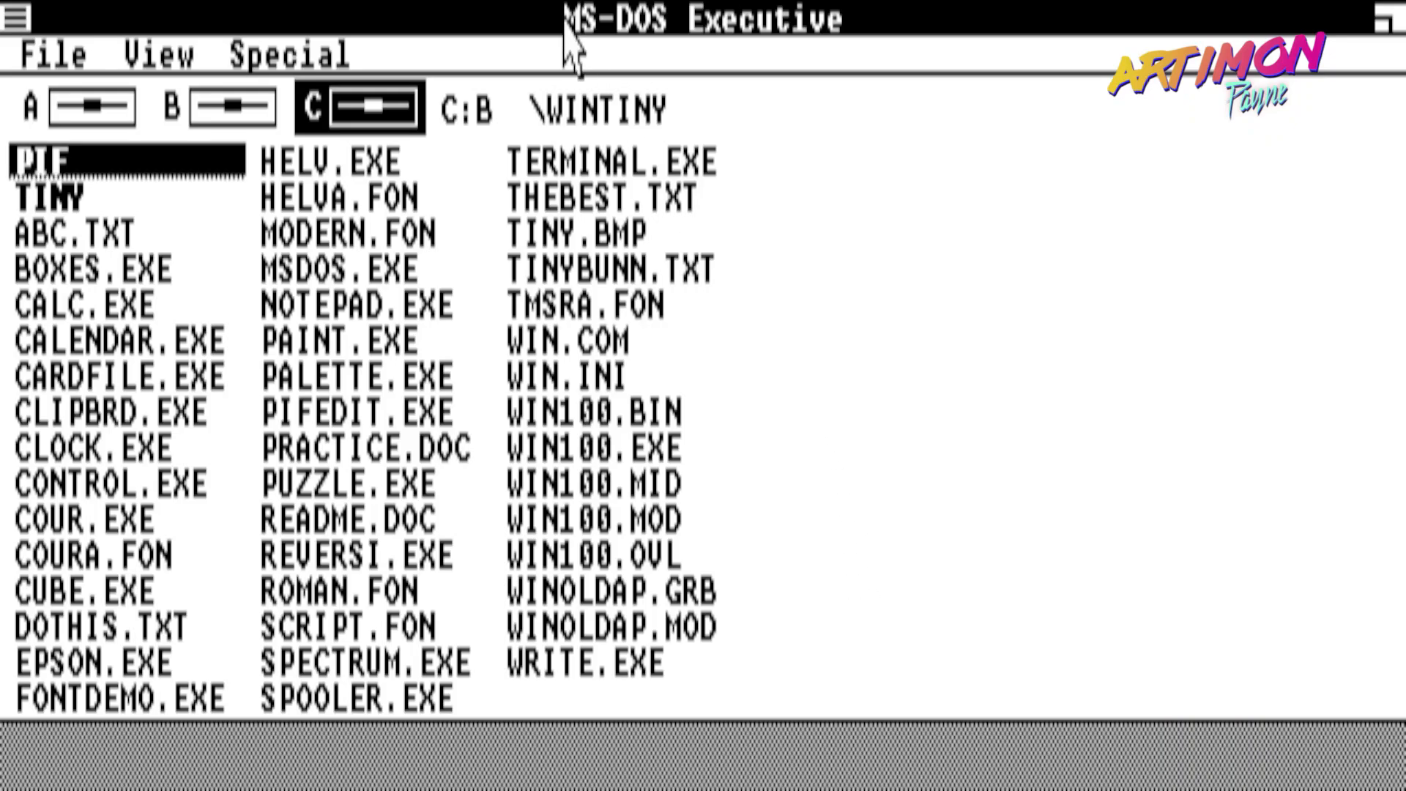
pyautogui.moveTo(16, 16); pyautogui.dragTo(110, 266)
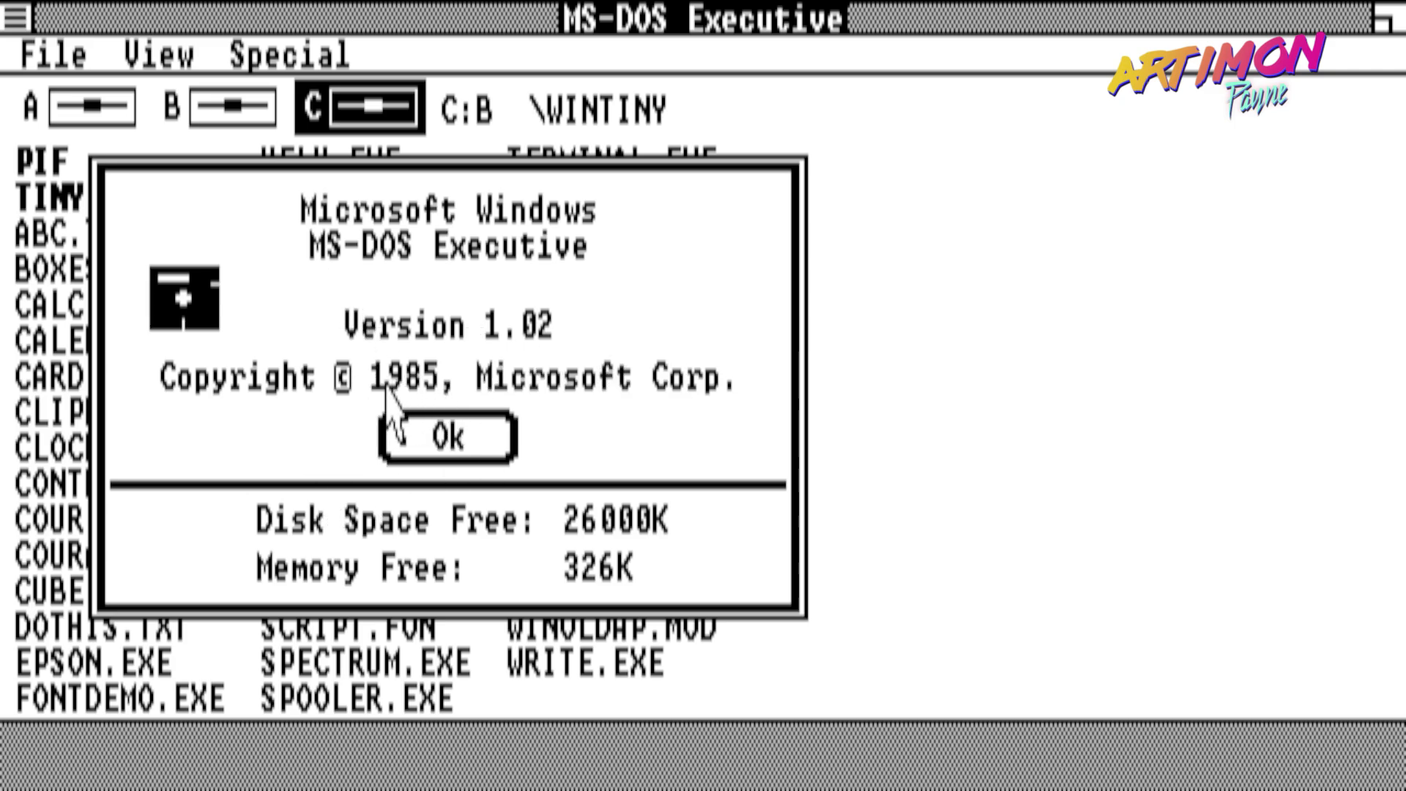
pyautogui.click(489, 454)
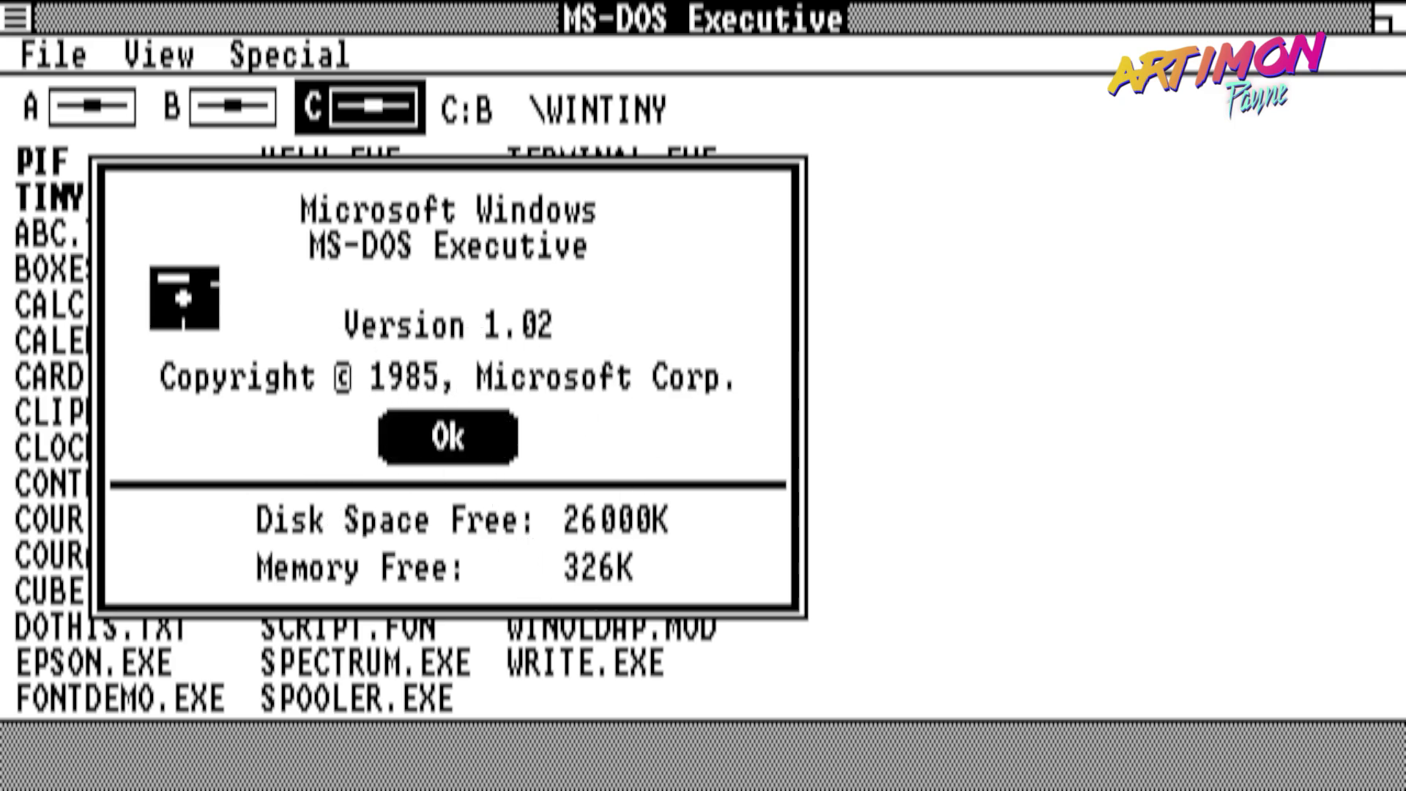
# - Open CLOCK.EXE at full window size, and close the clock
pyautogui.doubleClick(173, 448)
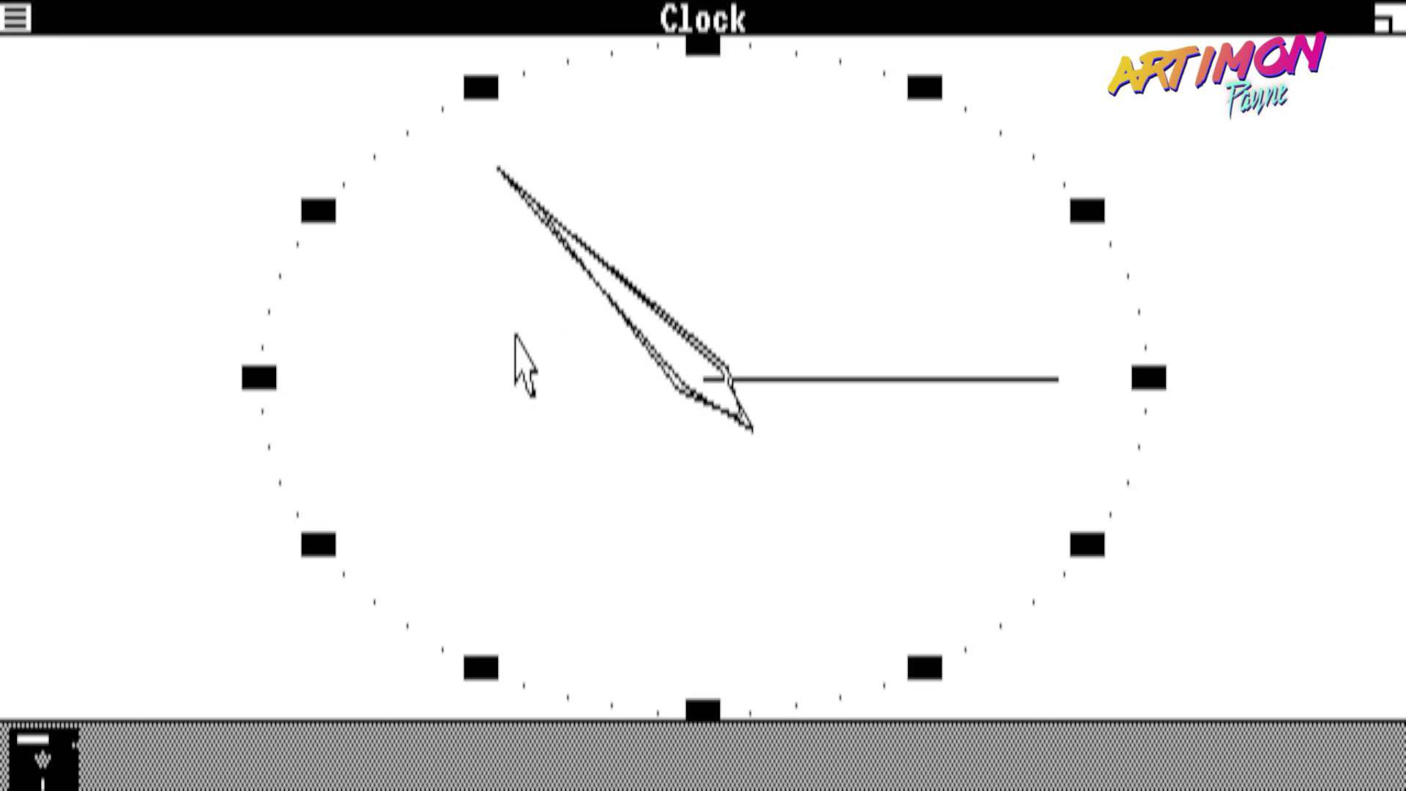
pyautogui.click(15, 18)
pyautogui.click(103, 205)
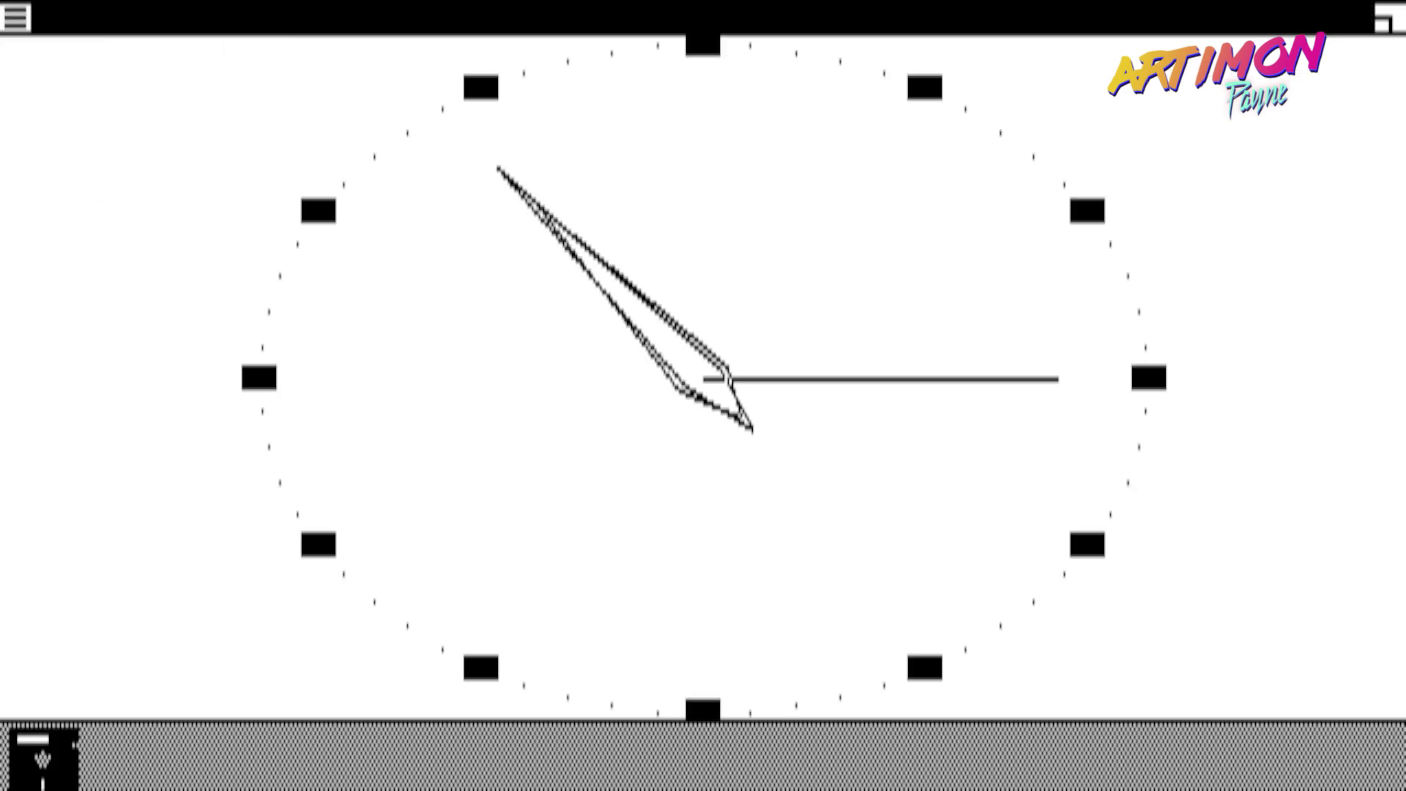
# - Open NOTEPAD.EXE, enter a short test text starting with "Te", and close Notepad without saving
pyautogui.doubleClick(364, 306)
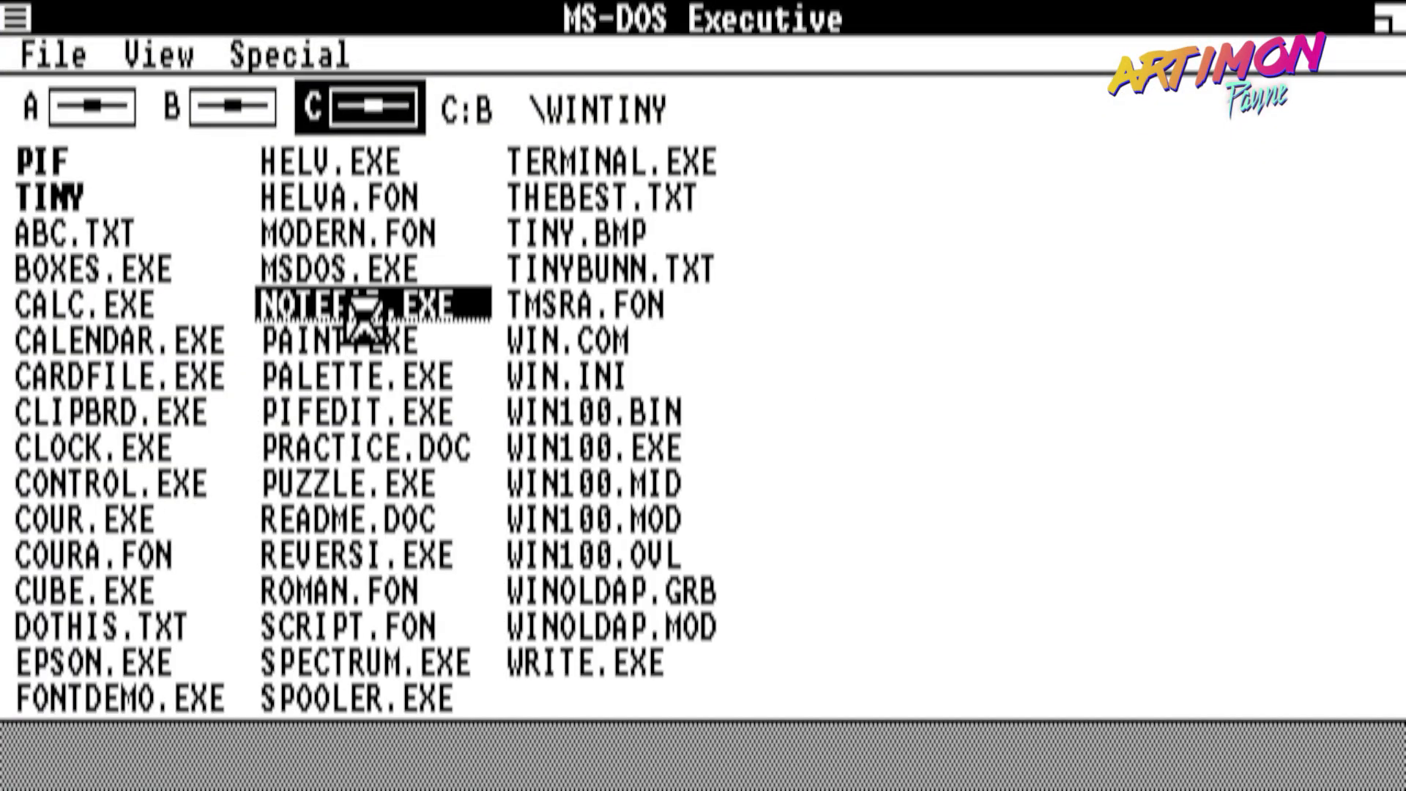
pyautogui.click(798, 465)
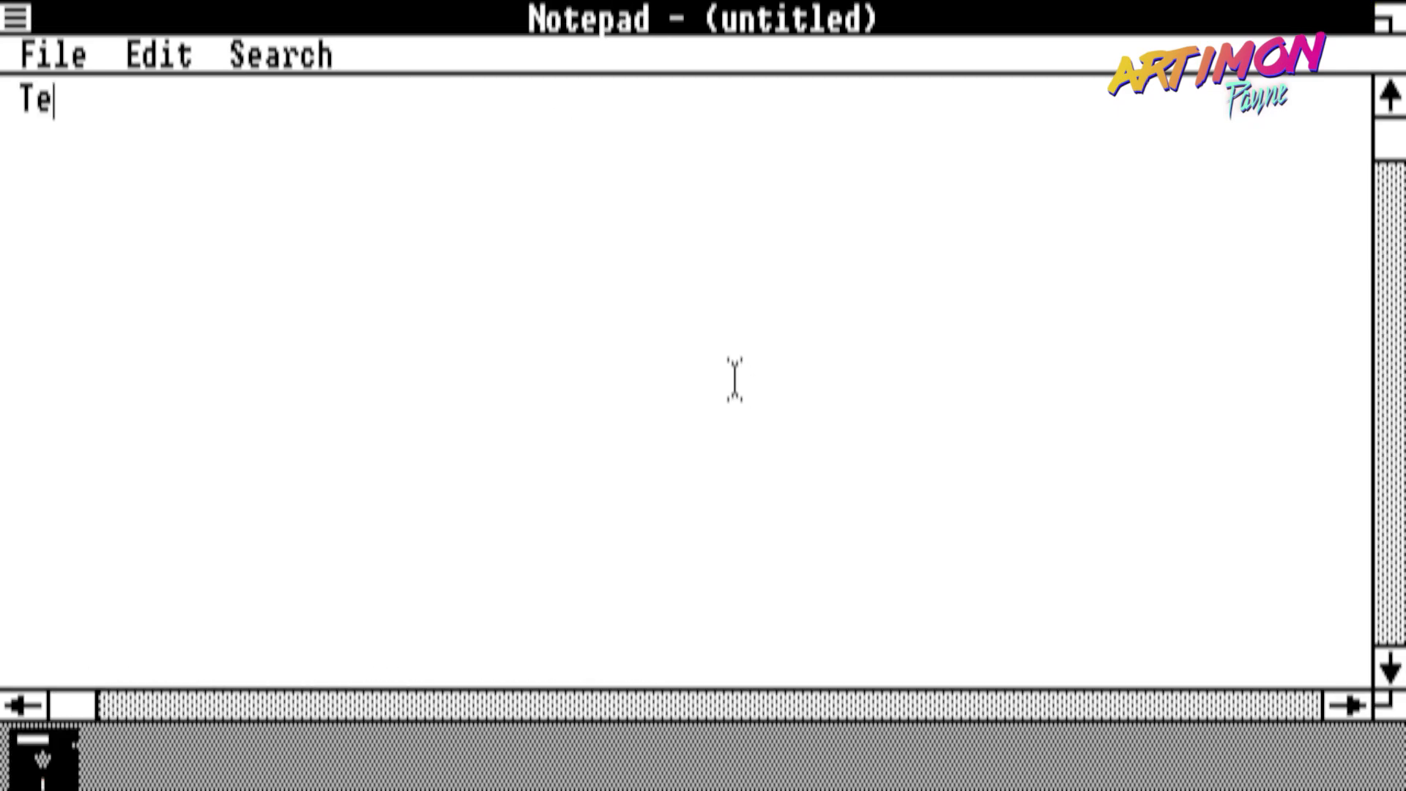
pyautogui.moveTo(22, 27); pyautogui.dragTo(74, 199)
pyautogui.click(699, 465)
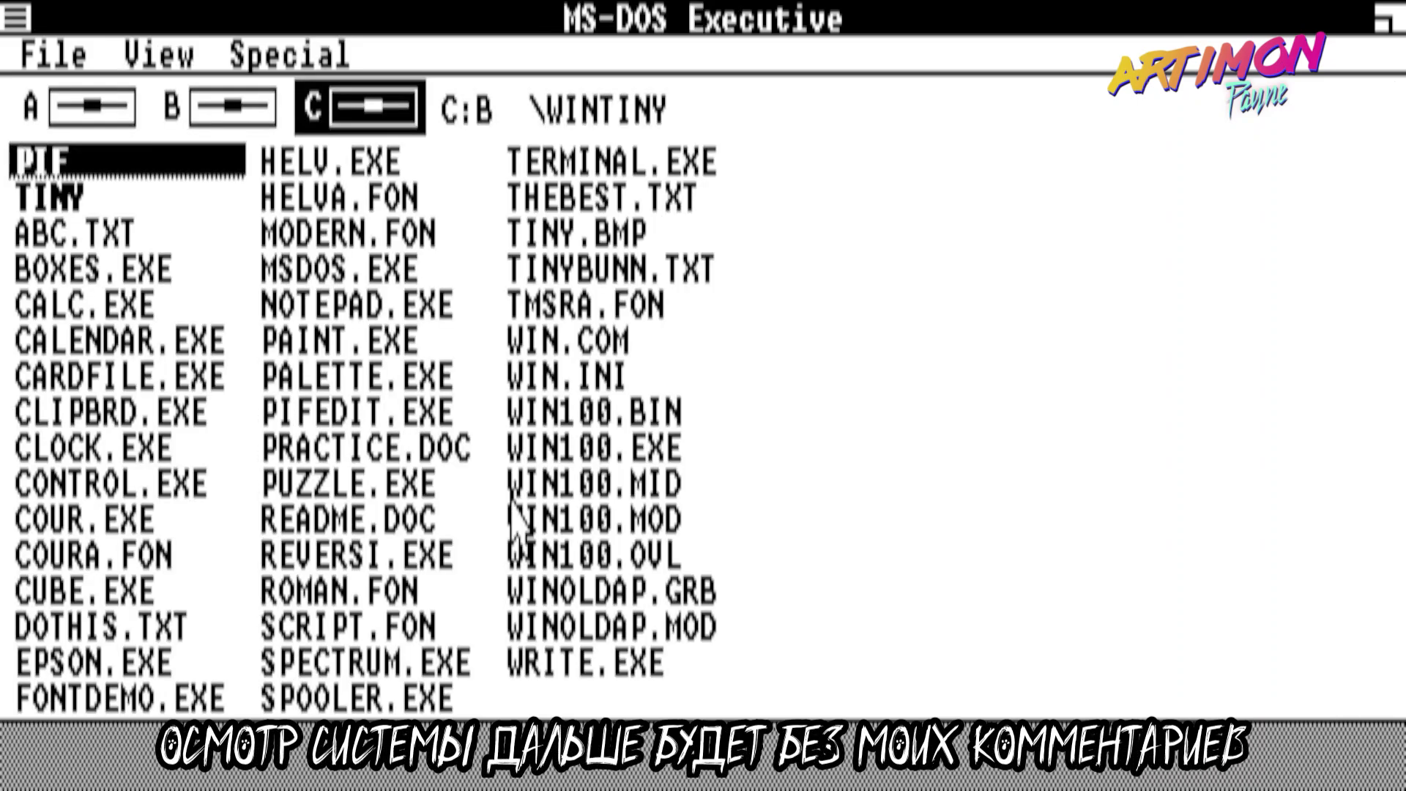
# - Open PAINT.EXE without supplying the EPSON.drv disk and draw "1.0 WIN" freehand with the pencil across the canvas
pyautogui.doubleClick(366, 339)
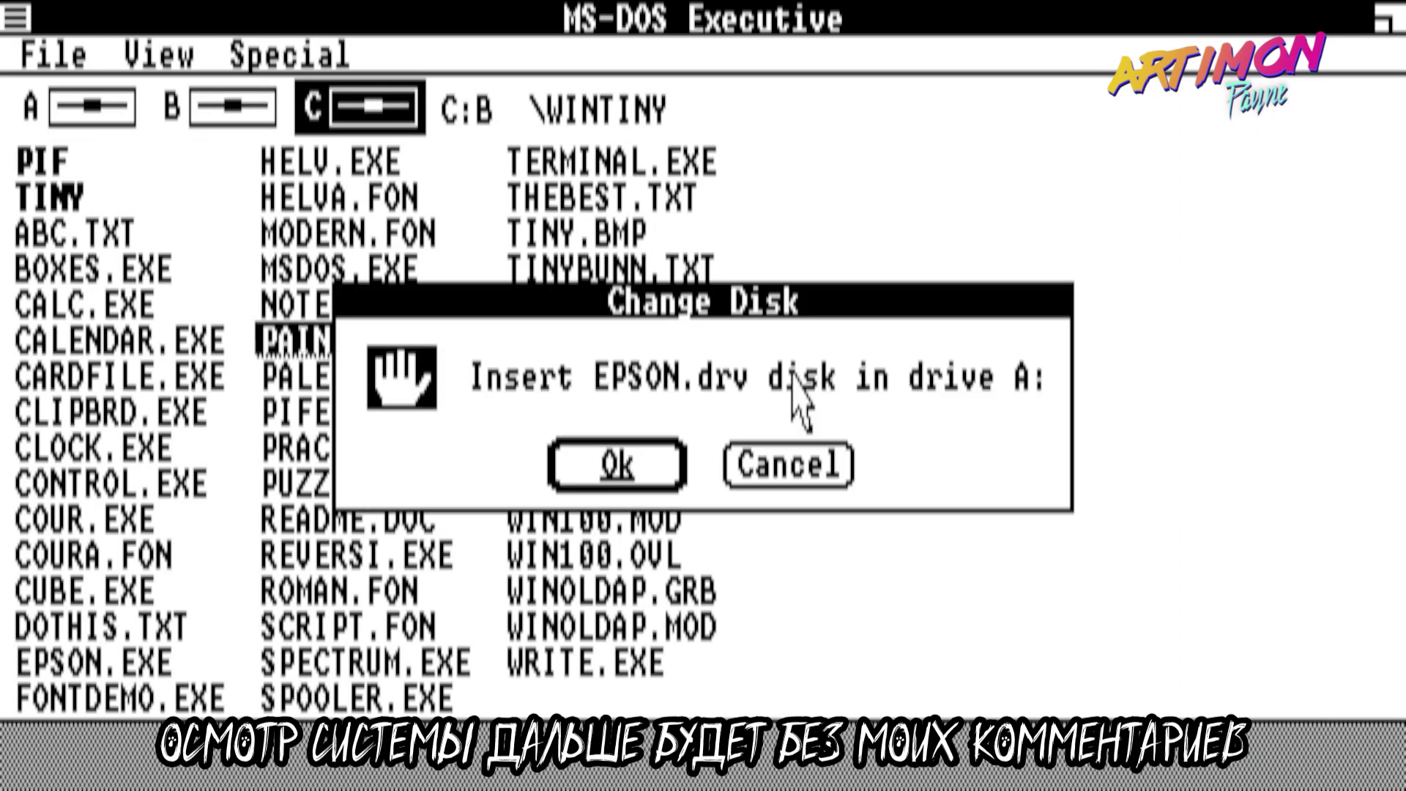
pyautogui.click(816, 463)
pyautogui.click(788, 463)
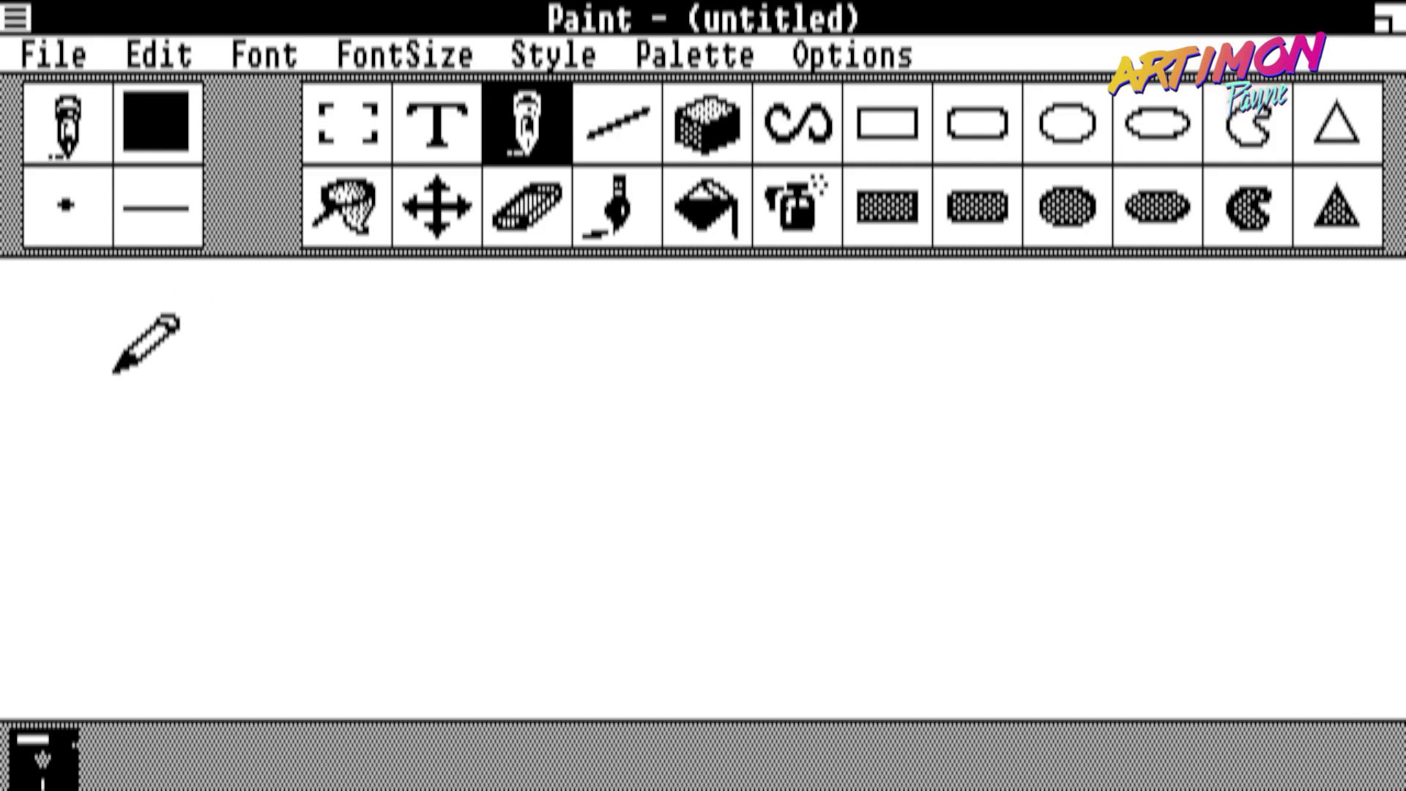
pyautogui.moveTo(175, 516); pyautogui.dragTo(170, 604)
pyautogui.click(236, 575)
pyautogui.moveTo(359, 554)
pyautogui.mouseDown()
pyautogui.moveTo(519, 395)
pyautogui.moveTo(411, 582)
pyautogui.mouseUp()
pyautogui.moveTo(653, 346); pyautogui.dragTo(726, 425)
pyautogui.moveTo(831, 417)
pyautogui.mouseDown()
pyautogui.moveTo(834, 377)
pyautogui.moveTo(900, 622)
pyautogui.mouseUp()
pyautogui.moveTo(945, 363)
pyautogui.mouseDown()
pyautogui.moveTo(1102, 373)
pyautogui.moveTo(1127, 648)
pyautogui.mouseUp()
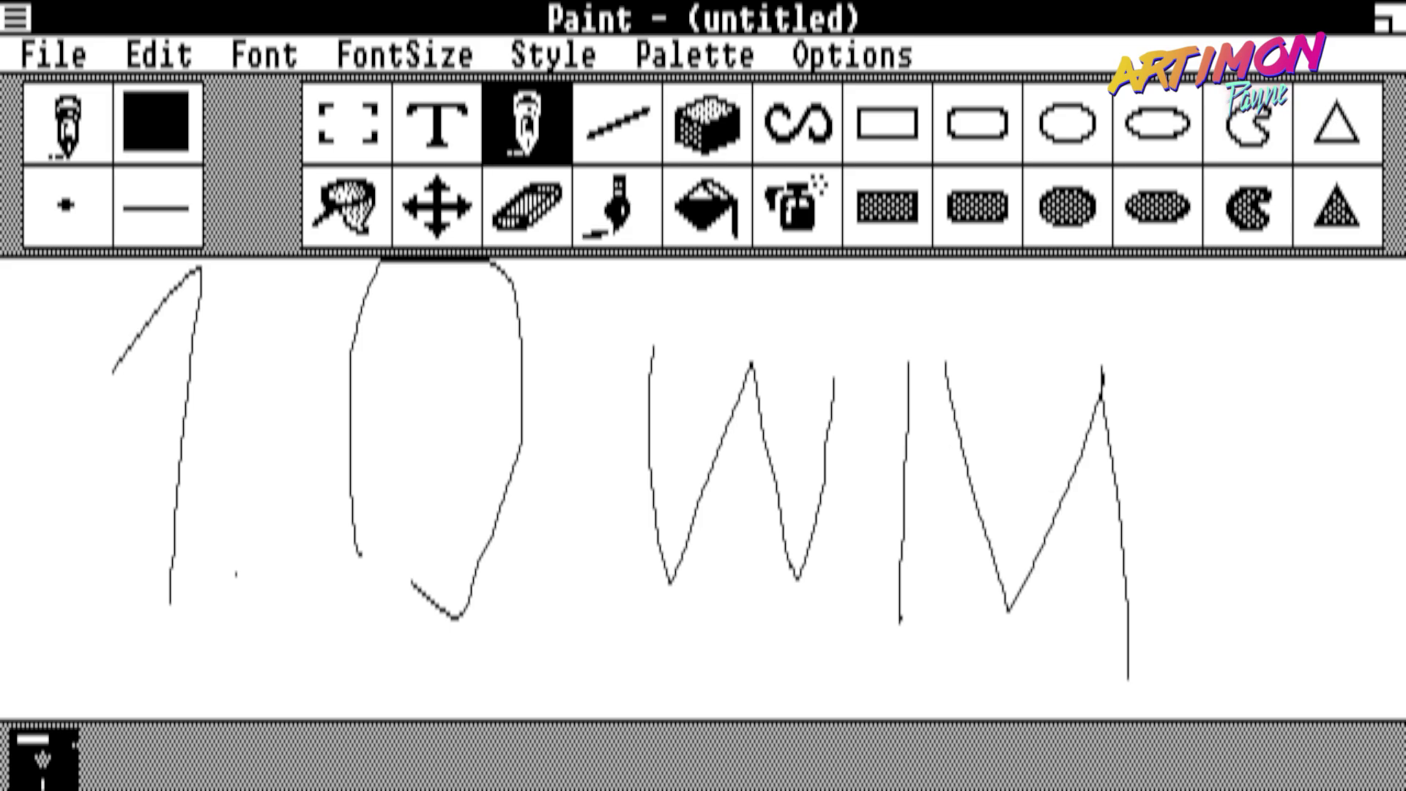
# - View the version information of Paint, and close it without saving the drawing
pyautogui.moveTo(14, 16)
pyautogui.mouseDown()
pyautogui.moveTo(73, 197)
pyautogui.moveTo(161, 268)
pyautogui.mouseUp()
pyautogui.click(703, 468)
pyautogui.moveTo(15, 16); pyautogui.dragTo(44, 263)
pyautogui.click(670, 469)
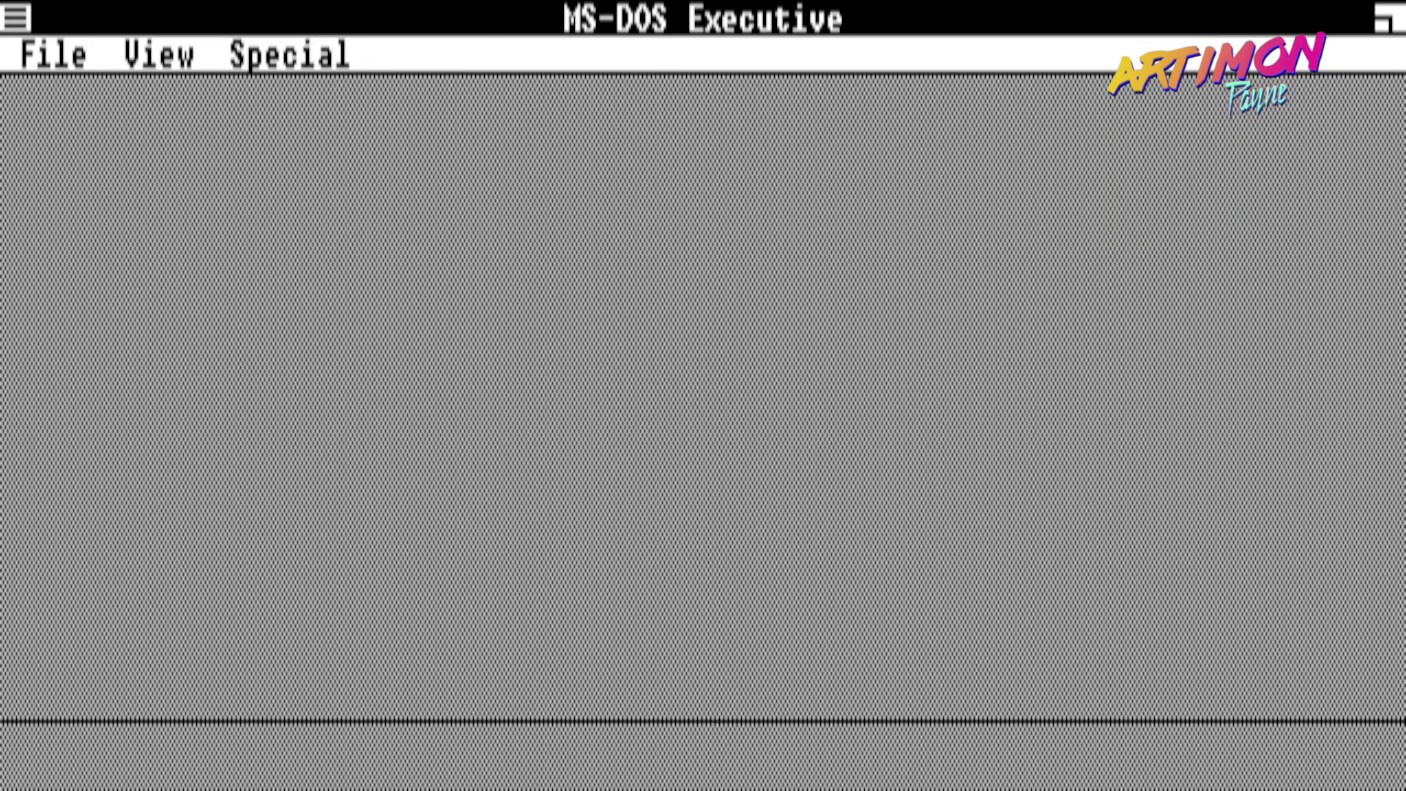
# - Open THEBEST.TXT in Notepad, view Notepad's version information, and close the file
pyautogui.doubleClick(651, 199)
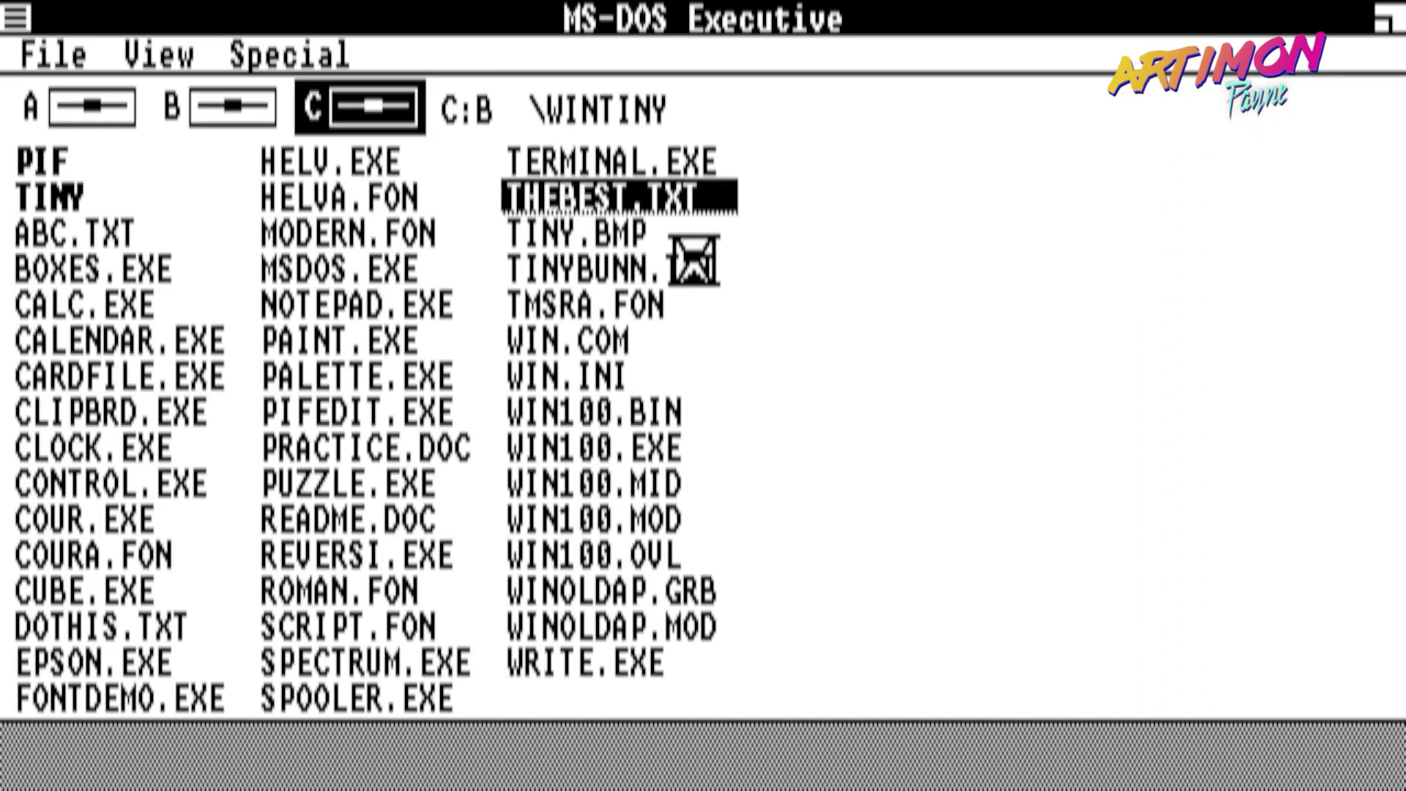
pyautogui.click(788, 468)
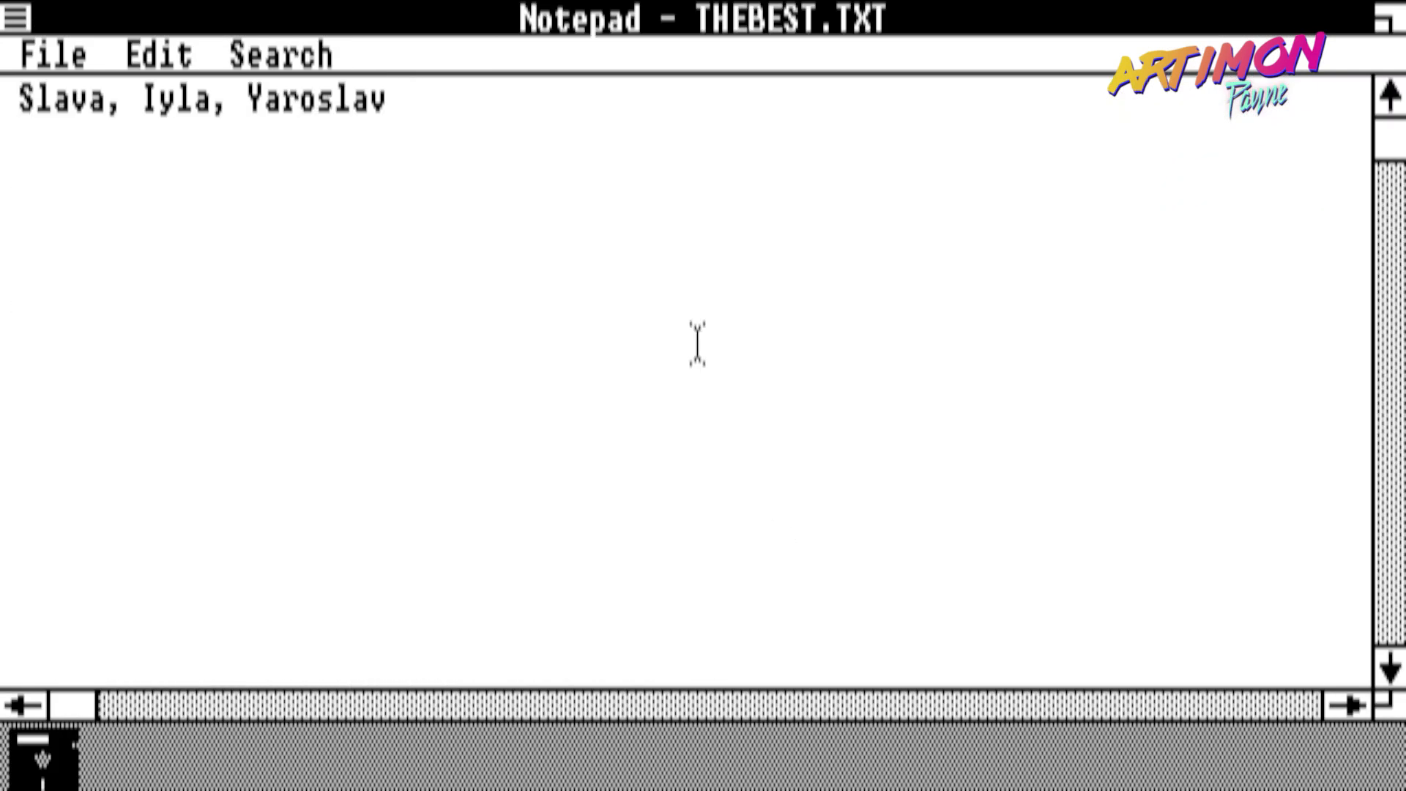
pyautogui.moveTo(75, 61); pyautogui.dragTo(102, 267)
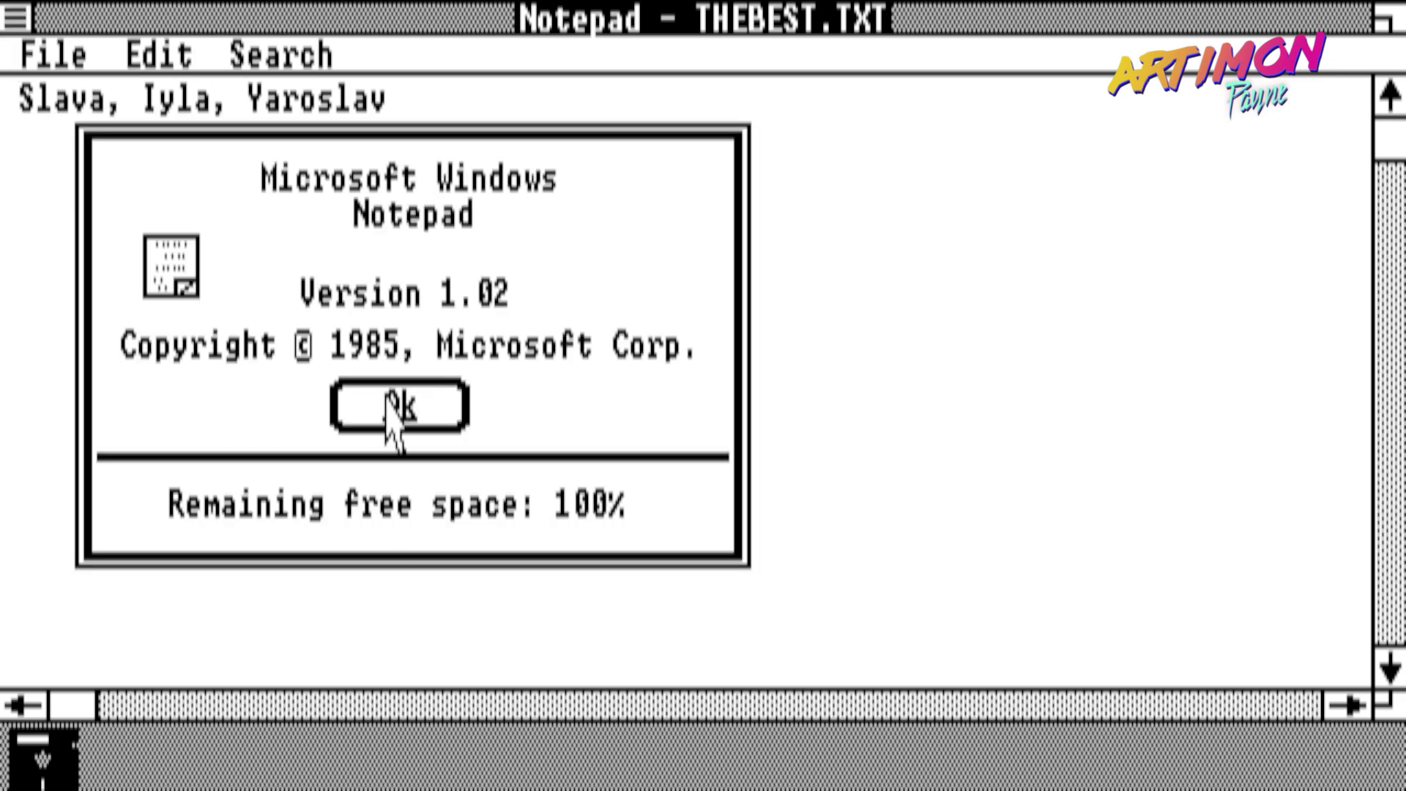
pyautogui.click(387, 399)
pyautogui.moveTo(25, 13); pyautogui.dragTo(84, 199)
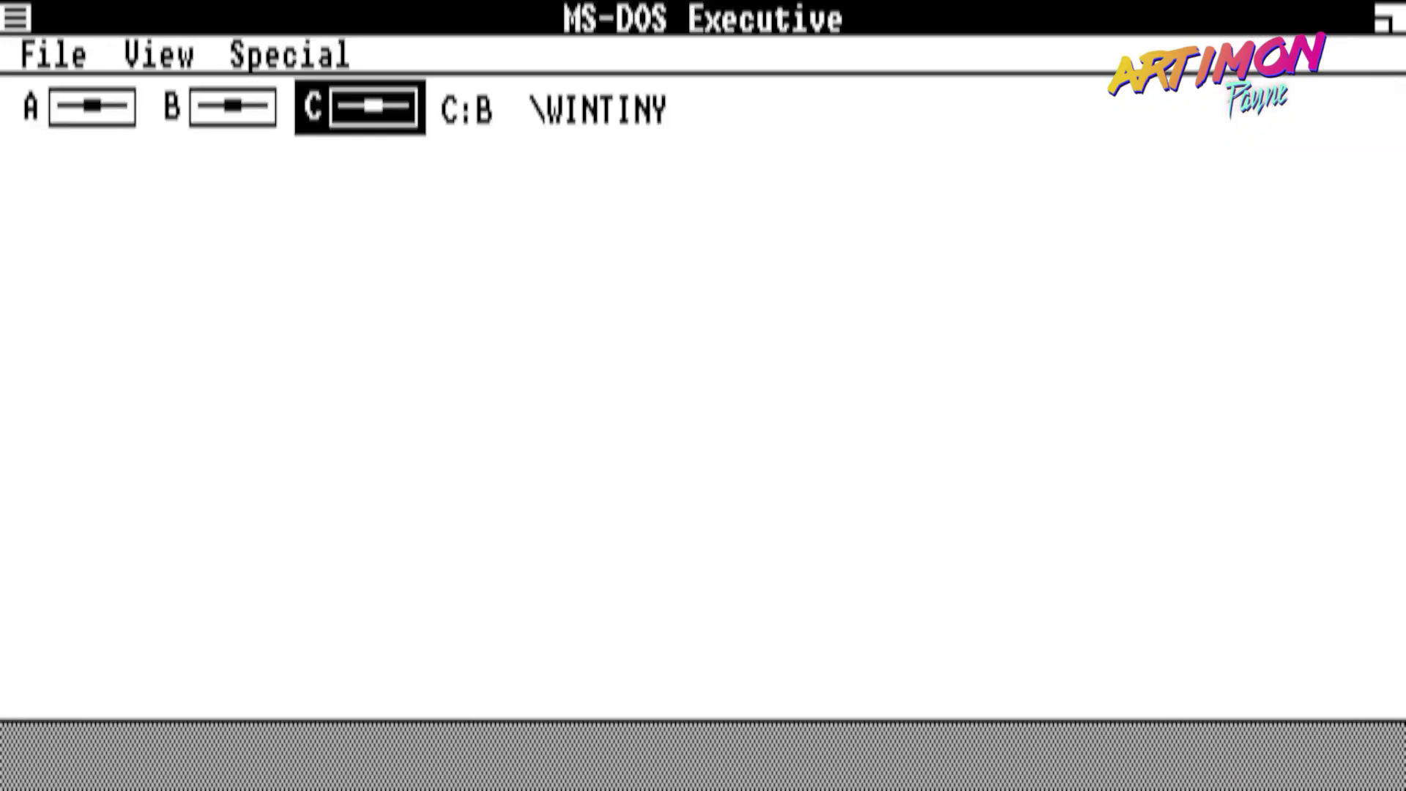
# - Open WRITE.EXE without supplying the EPSON.drv disk
pyautogui.click(615, 663)
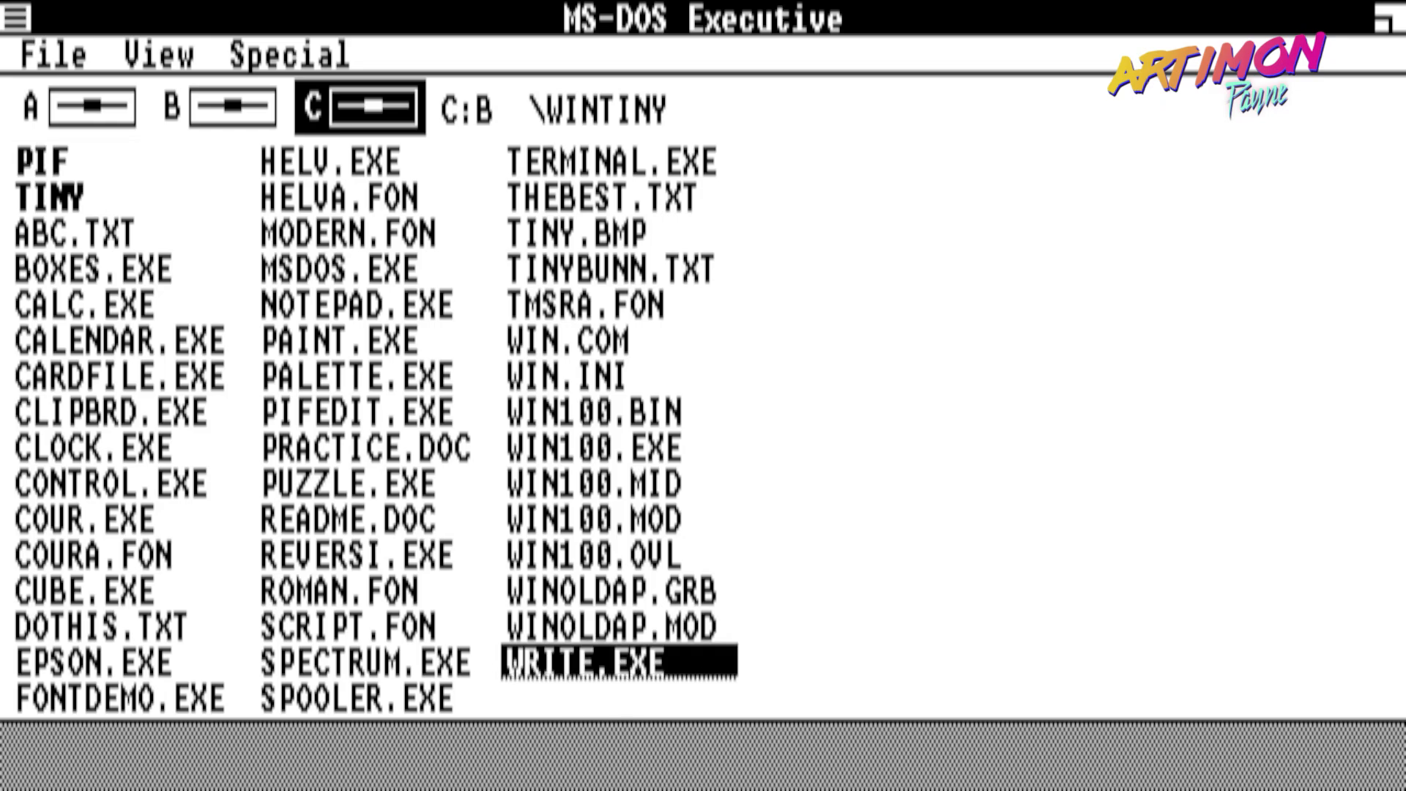
pyautogui.click(615, 662)
pyautogui.click(832, 465)
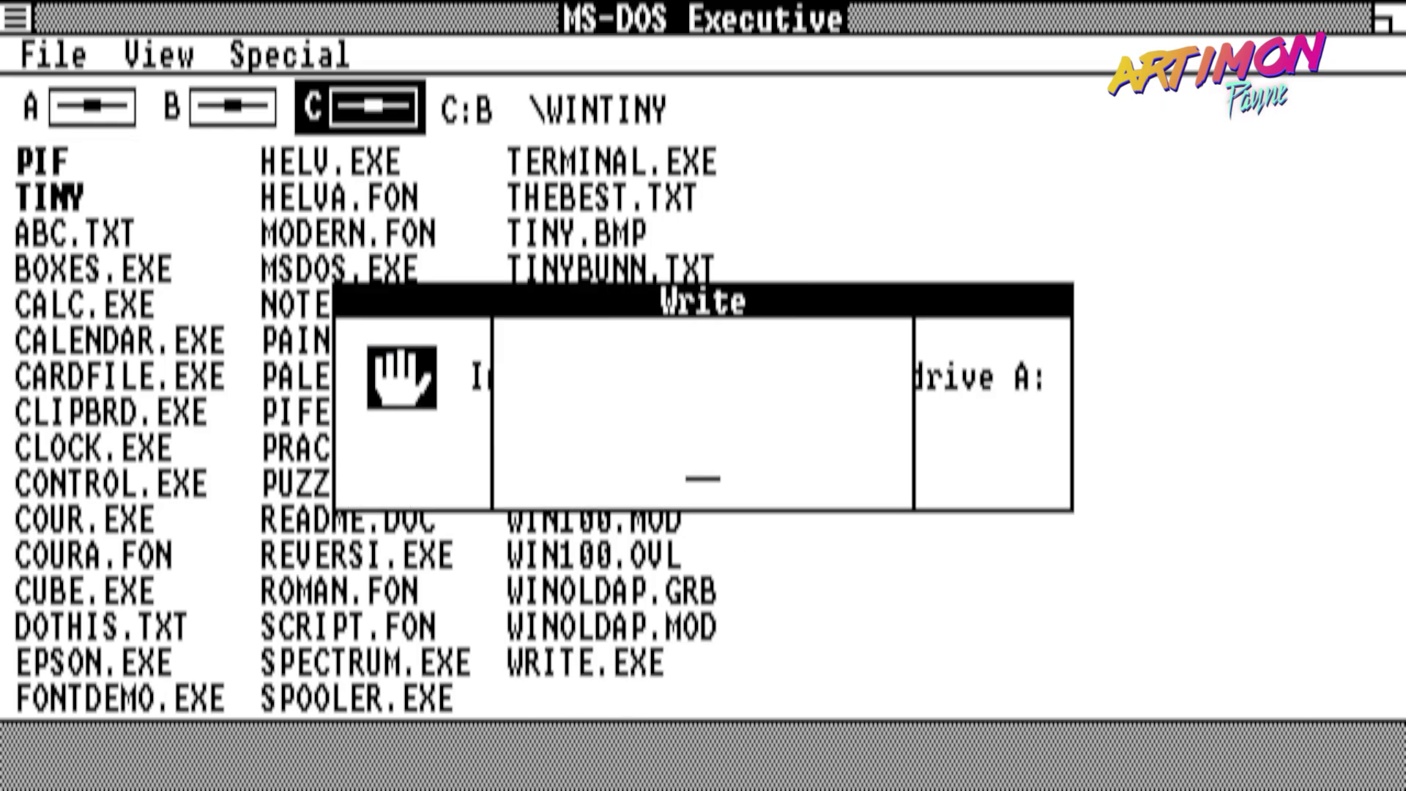
pyautogui.click(716, 466)
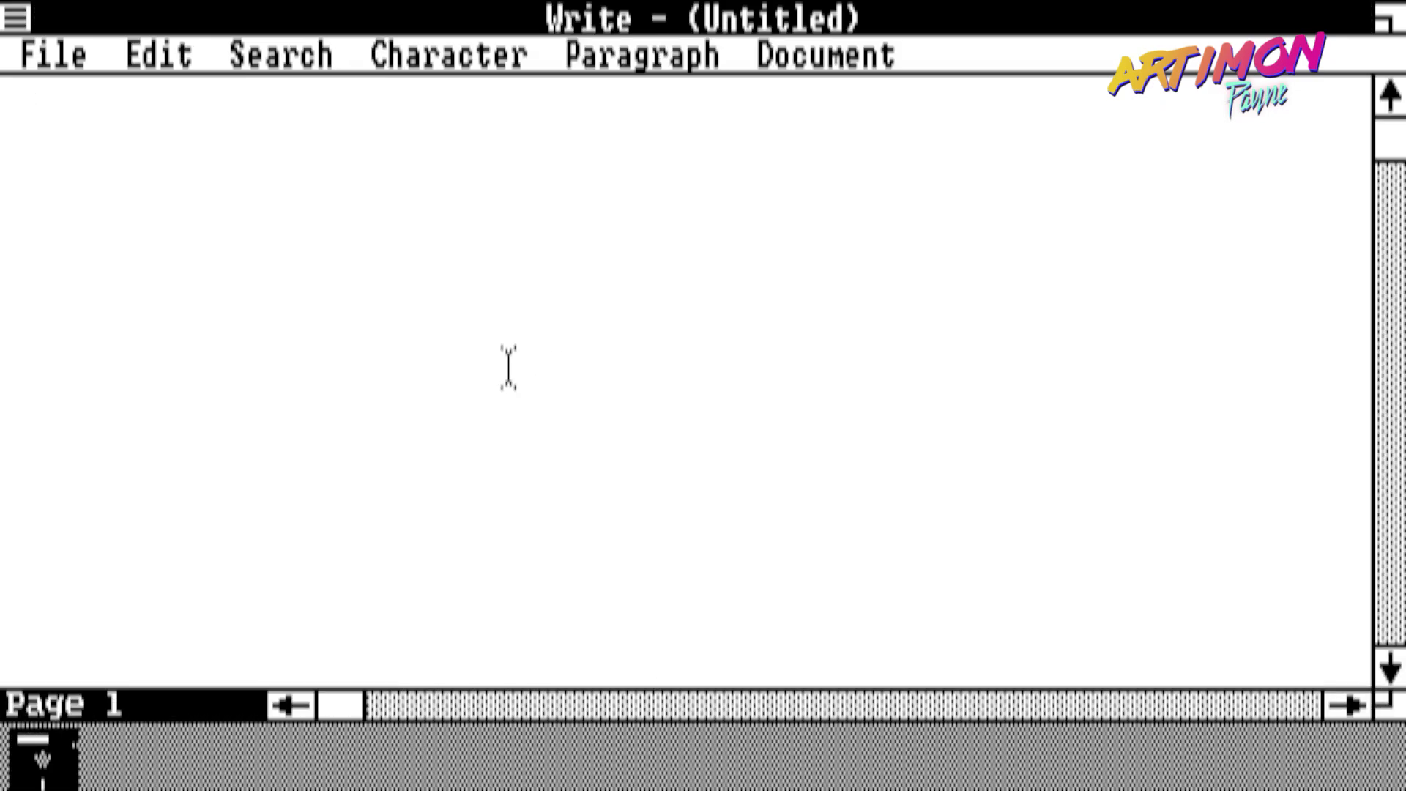
# - View the version information of Write, and close the program
pyautogui.click(17, 16)
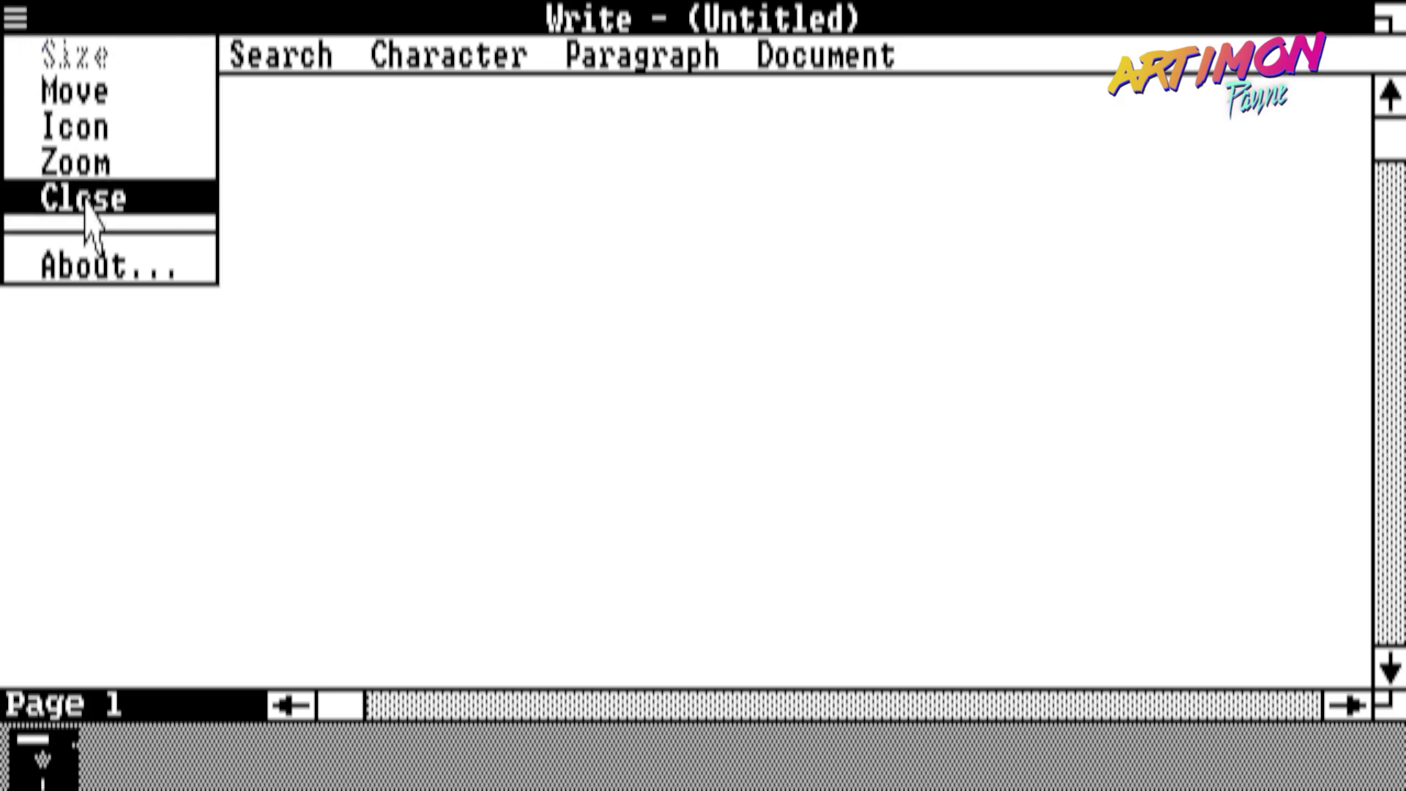
pyautogui.click(109, 265)
pyautogui.click(461, 429)
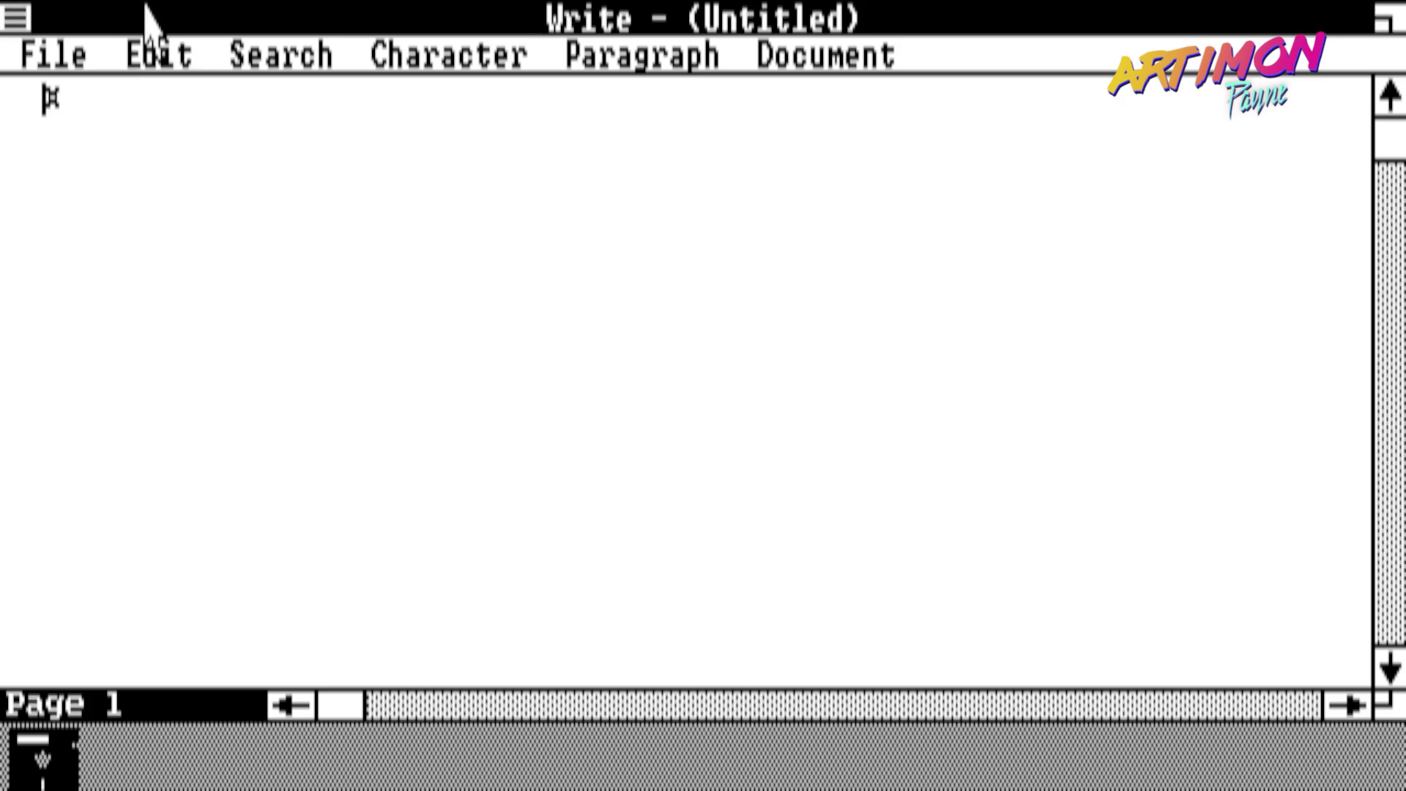
pyautogui.click(16, 18)
pyautogui.click(79, 199)
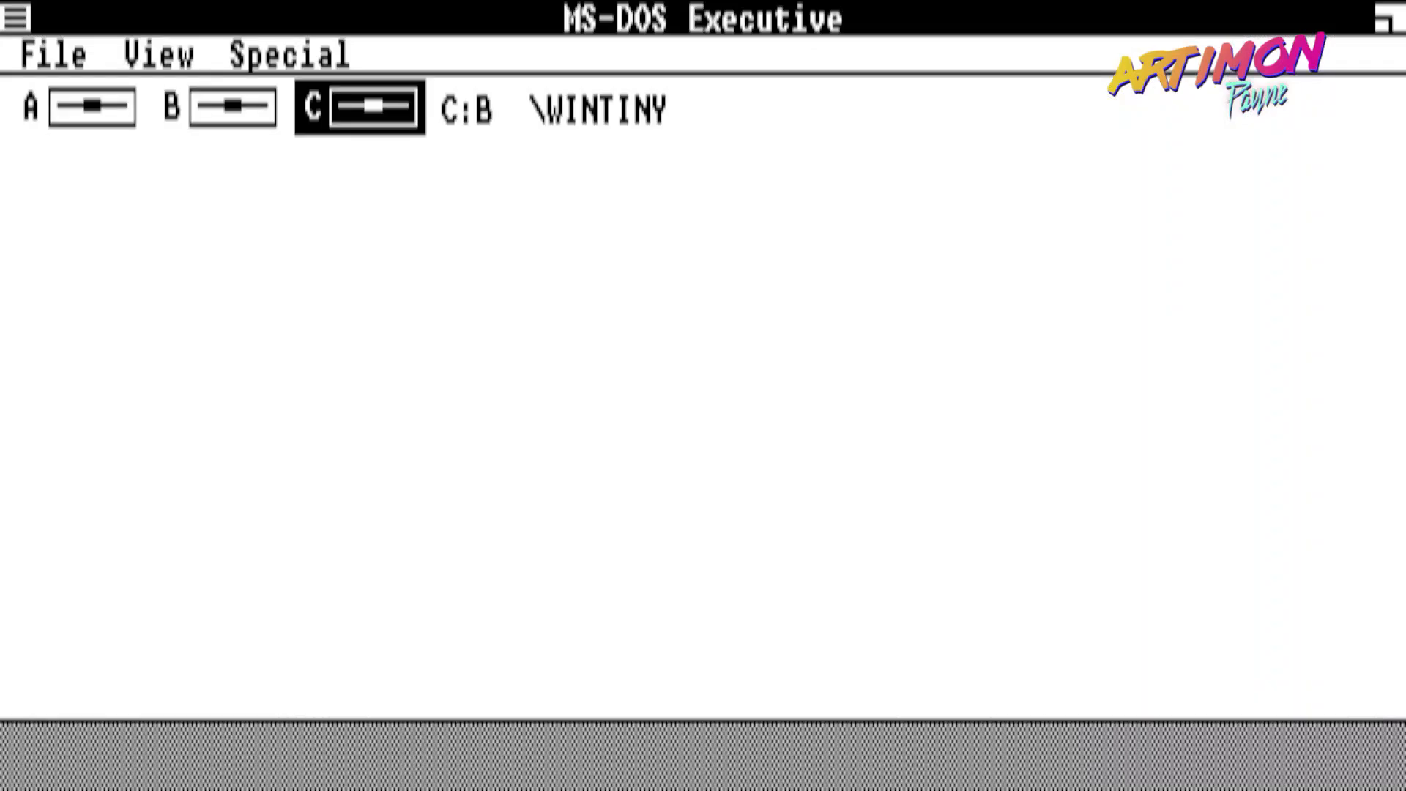
# - Open CONTROL.EXE and view the Mouse Options, leaving the left and right buttons unswapped
pyautogui.click(370, 659)
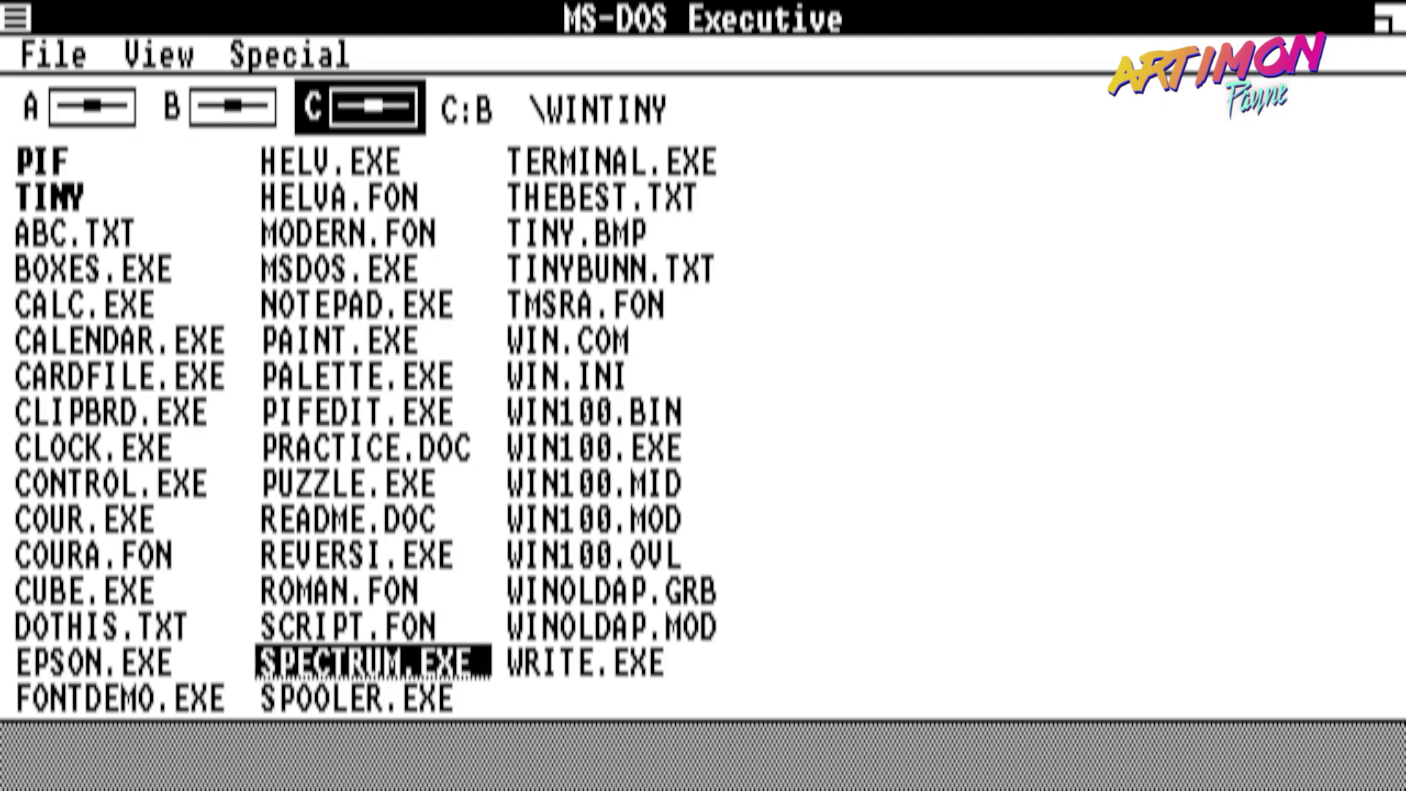
pyautogui.click(97, 485)
pyautogui.doubleClick(93, 489)
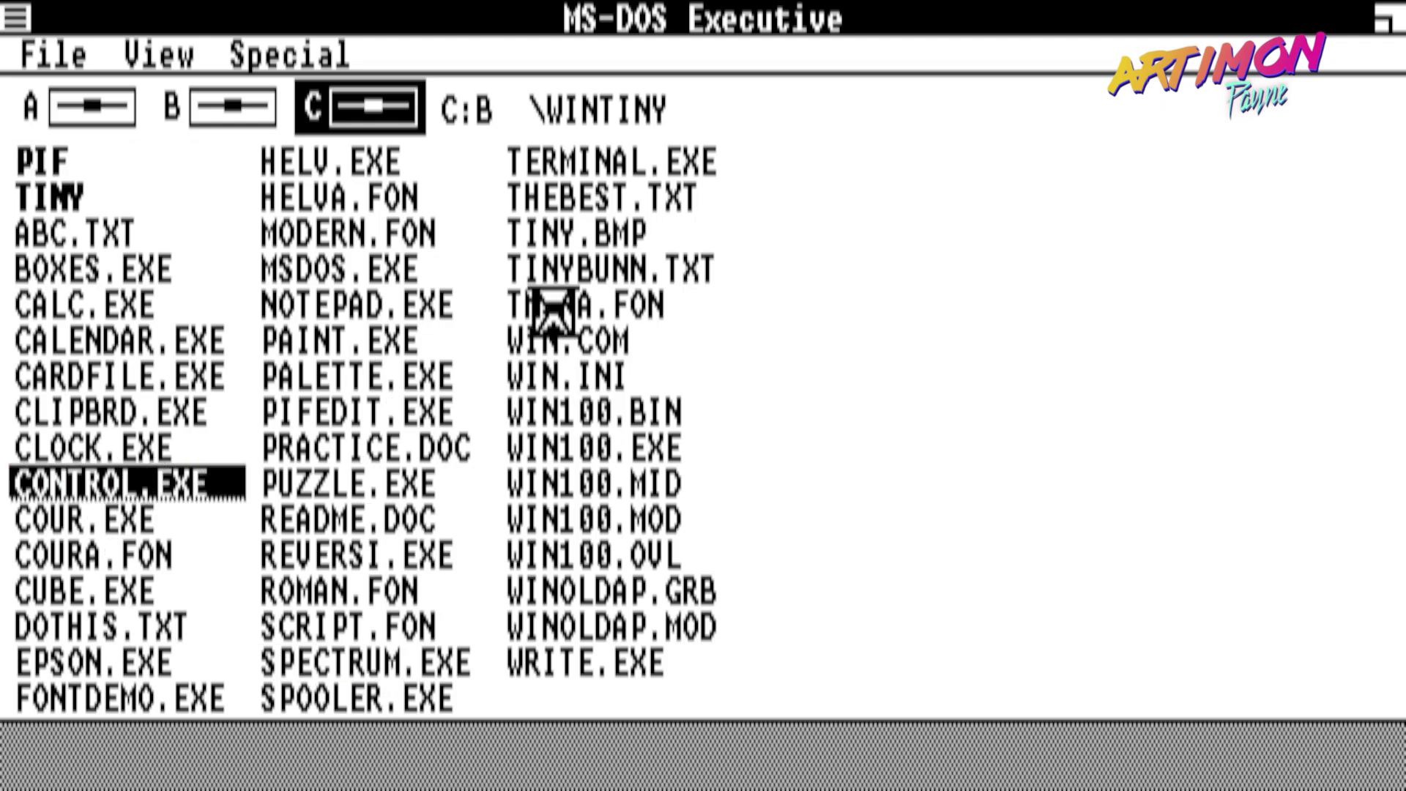
pyautogui.click(513, 54)
pyautogui.click(519, 142)
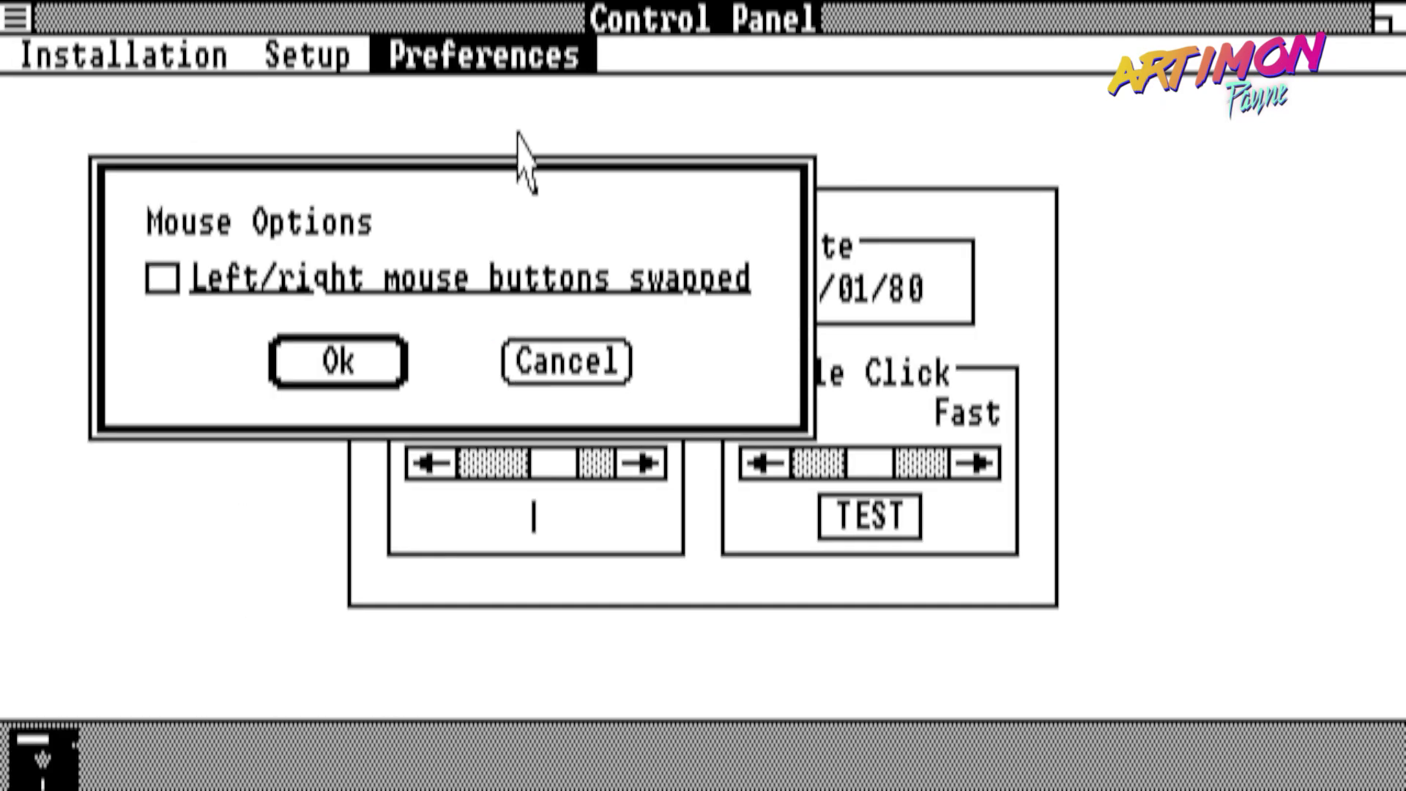
pyautogui.press('Return')
# - Adjust the brightness and hue of the Window Background in the Screen Colors settings, and accept the colors
pyautogui.click(469, 55)
pyautogui.click(452, 99)
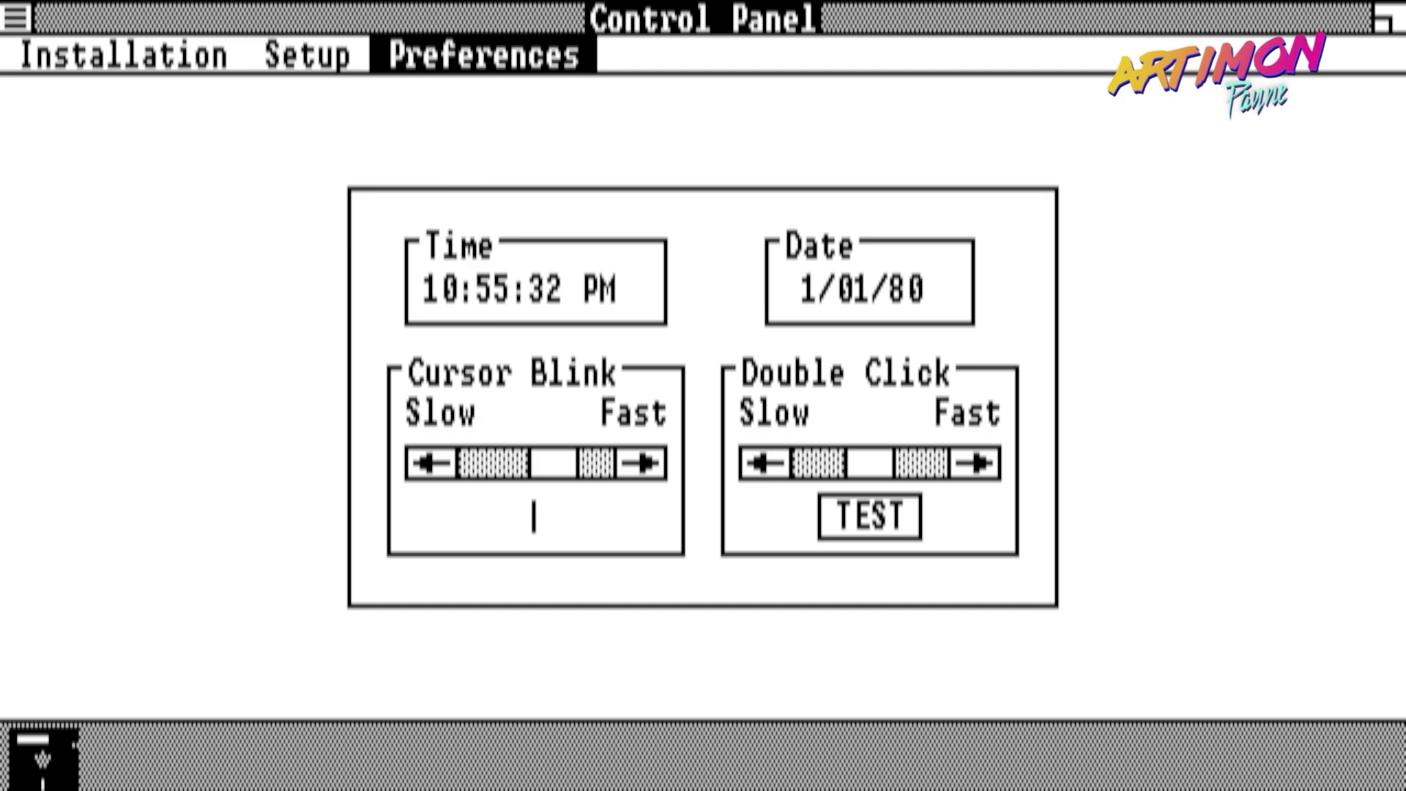
pyautogui.moveTo(523, 524); pyautogui.dragTo(617, 486)
pyautogui.moveTo(535, 429); pyautogui.dragTo(459, 417)
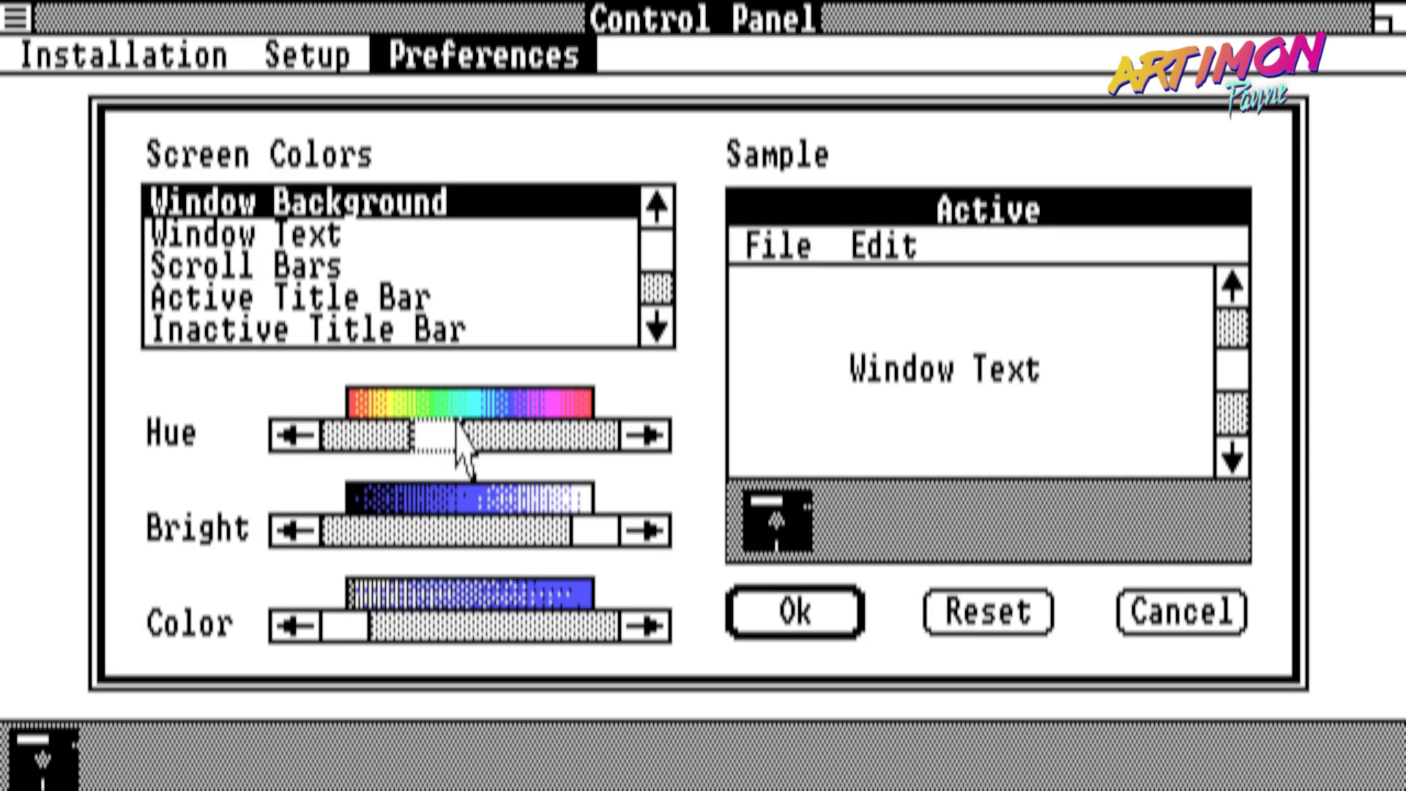
pyautogui.click(776, 614)
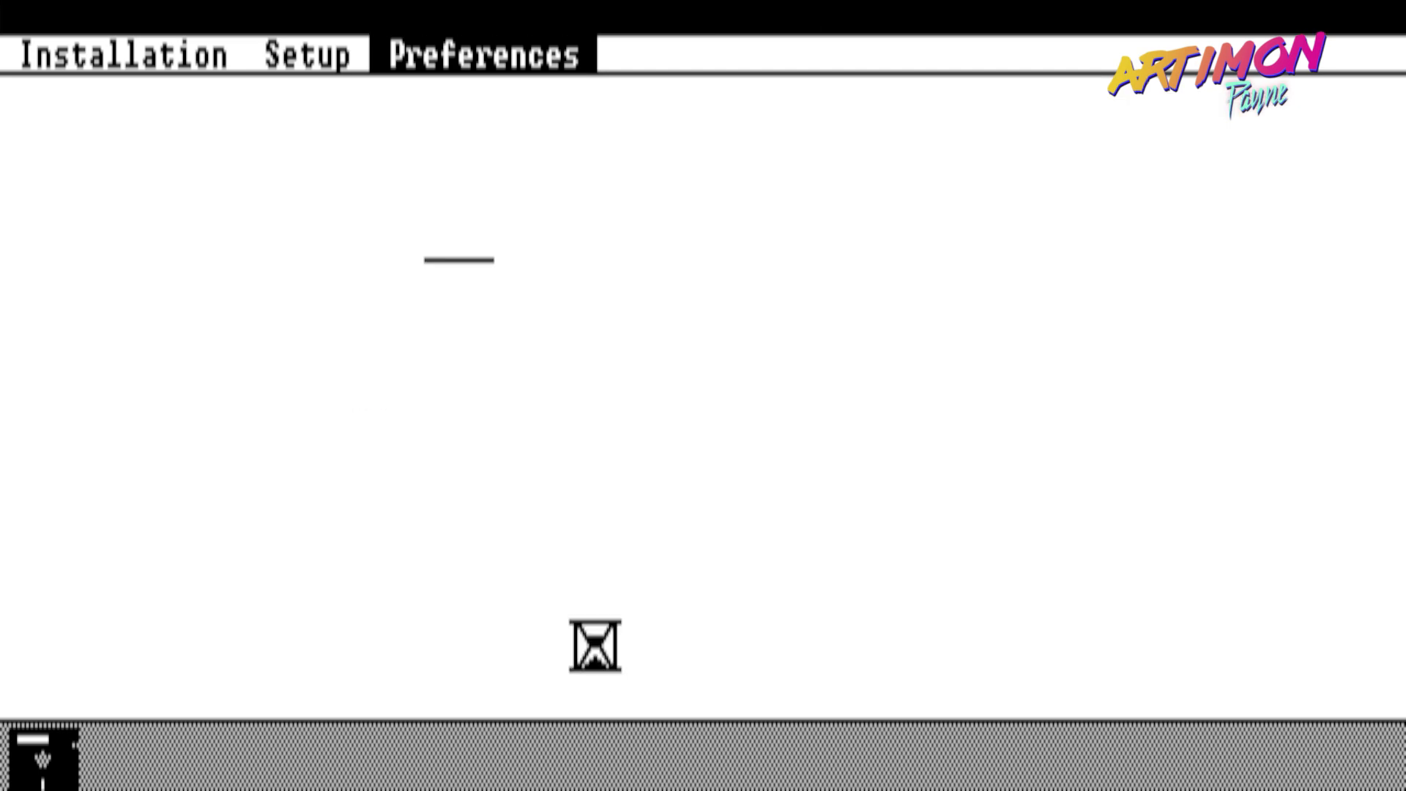
# - View the version information of Control Panel, and close the program
pyautogui.click(137, 42)
pyautogui.click(16, 19)
pyautogui.click(90, 265)
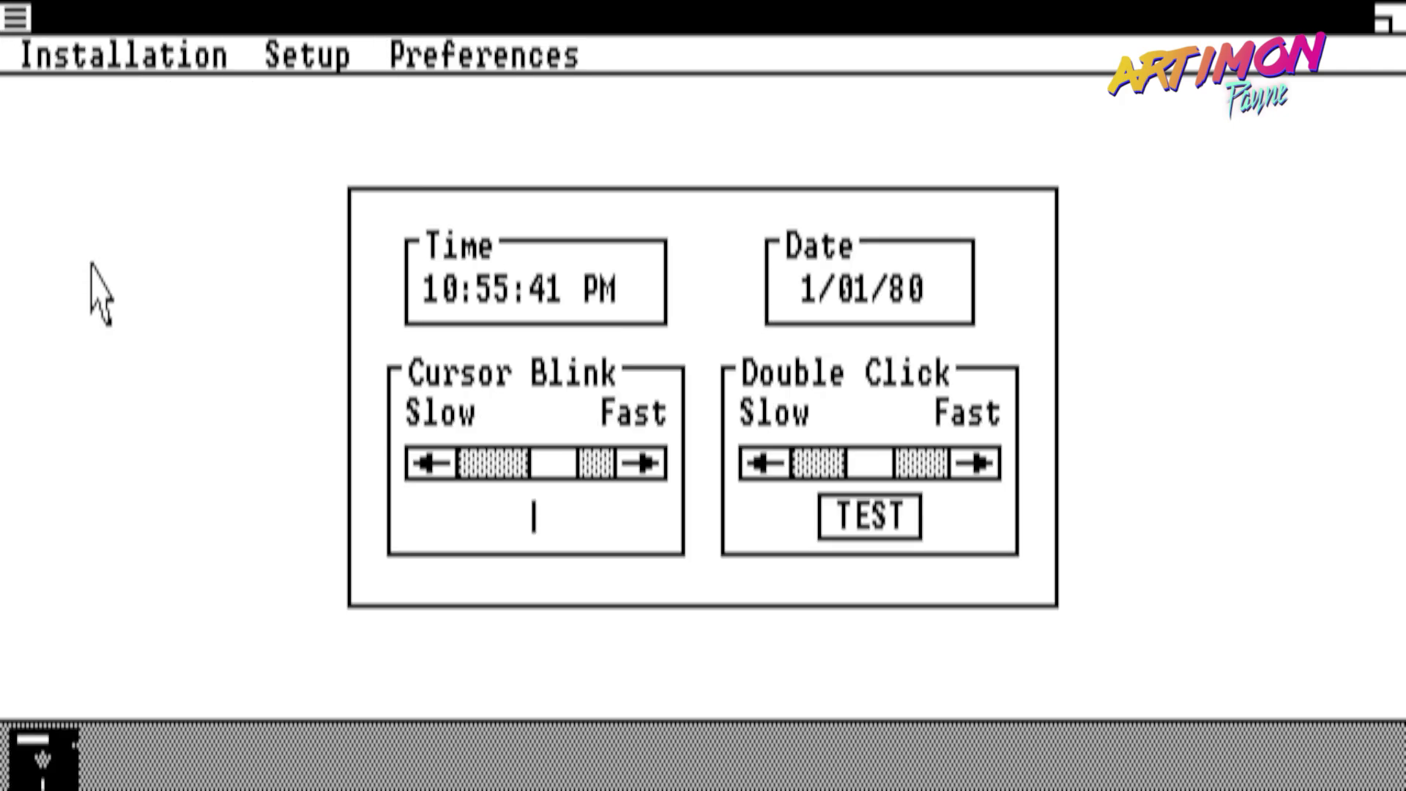
pyautogui.click(439, 399)
pyautogui.click(28, 16)
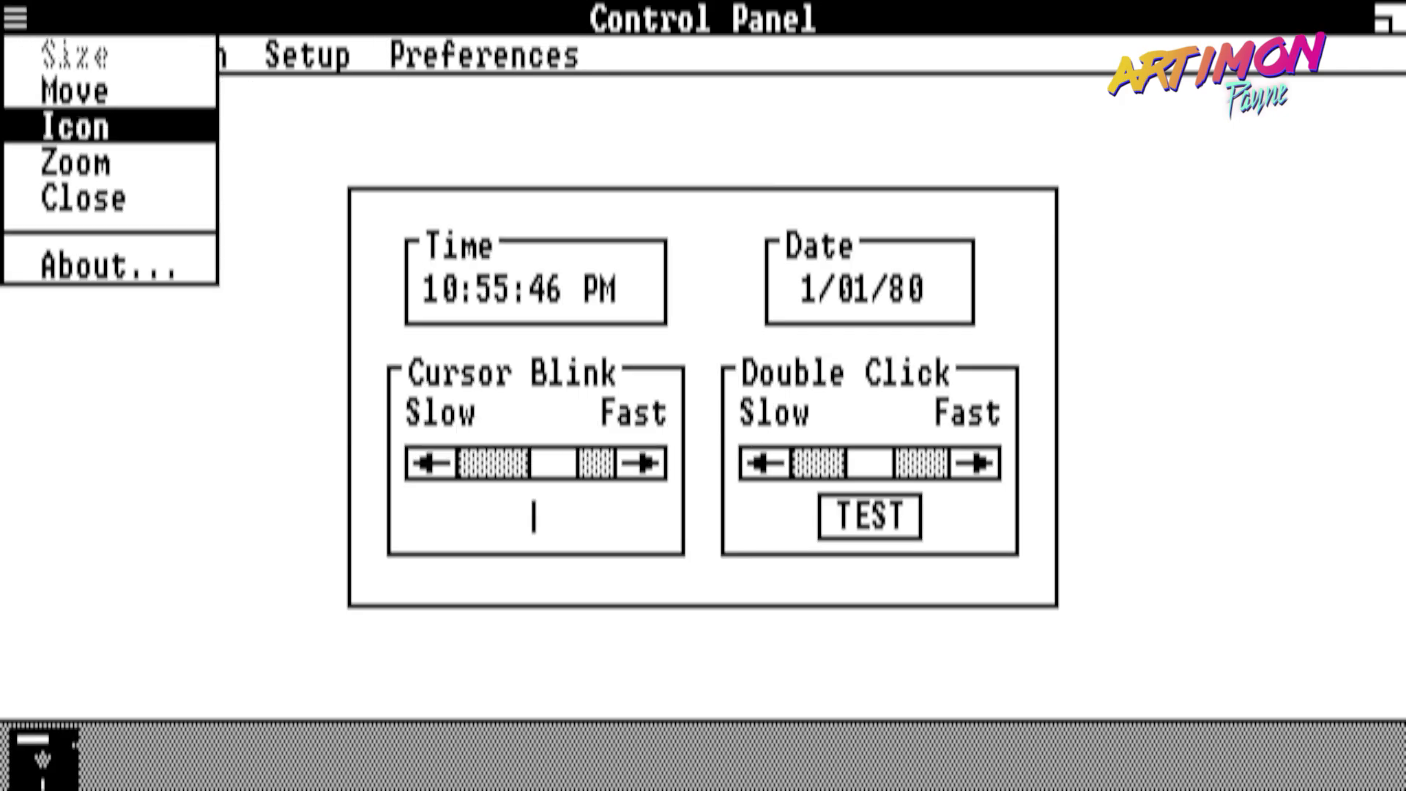
pyautogui.click(66, 194)
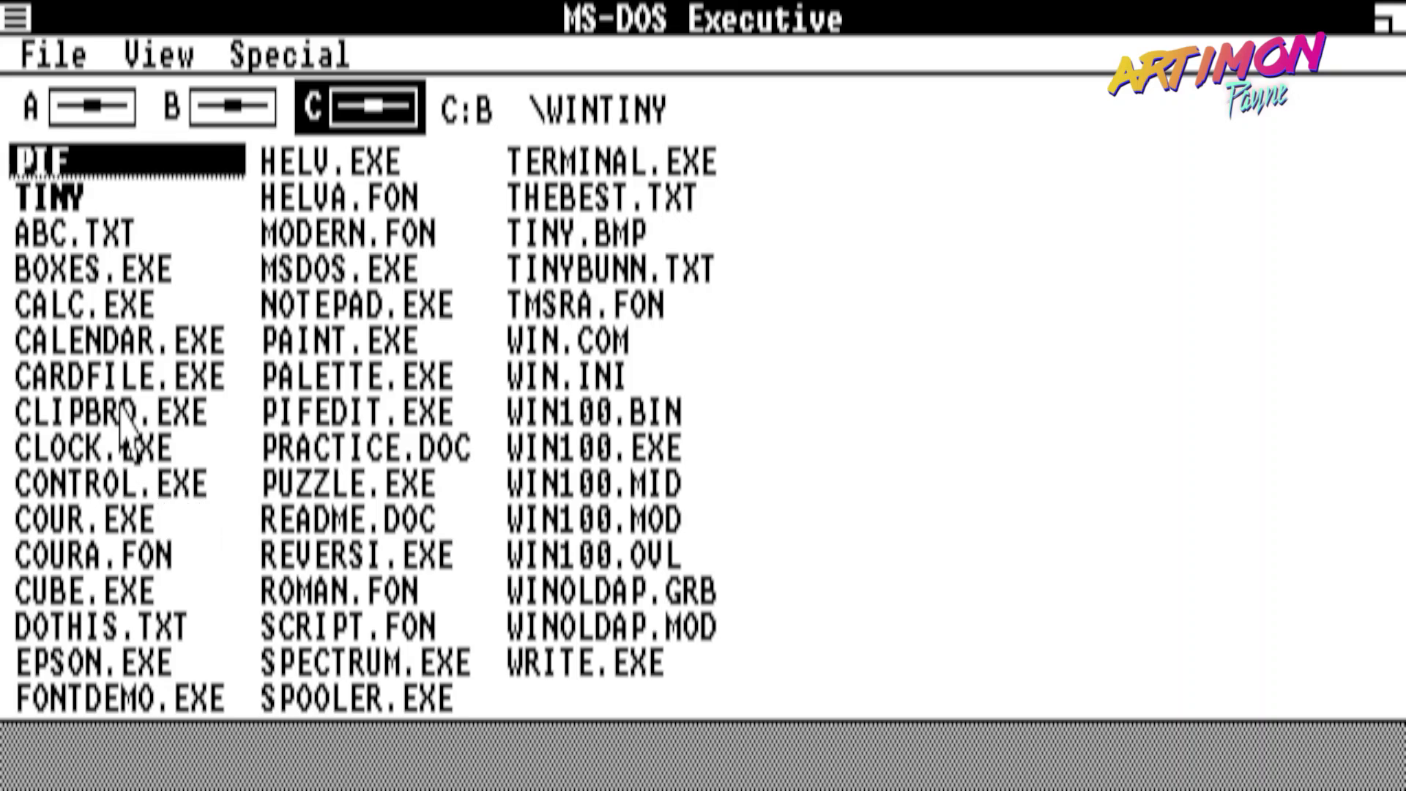
# - Open CALENDAR.EXE without the EPSON.drv disk, look through the day's schedule back to 12:00 AM, and close Calendar
pyautogui.doubleClick(121, 341)
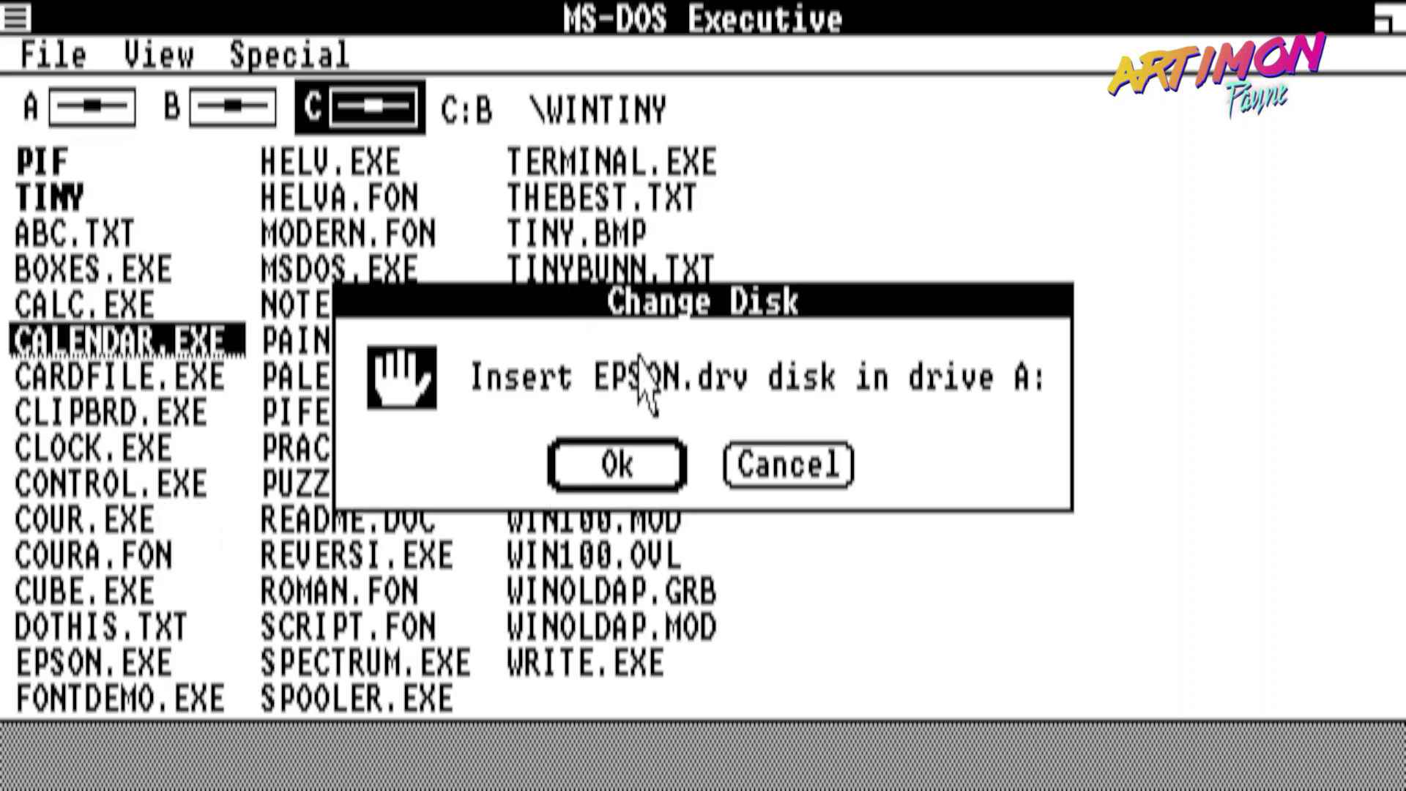
pyautogui.click(789, 478)
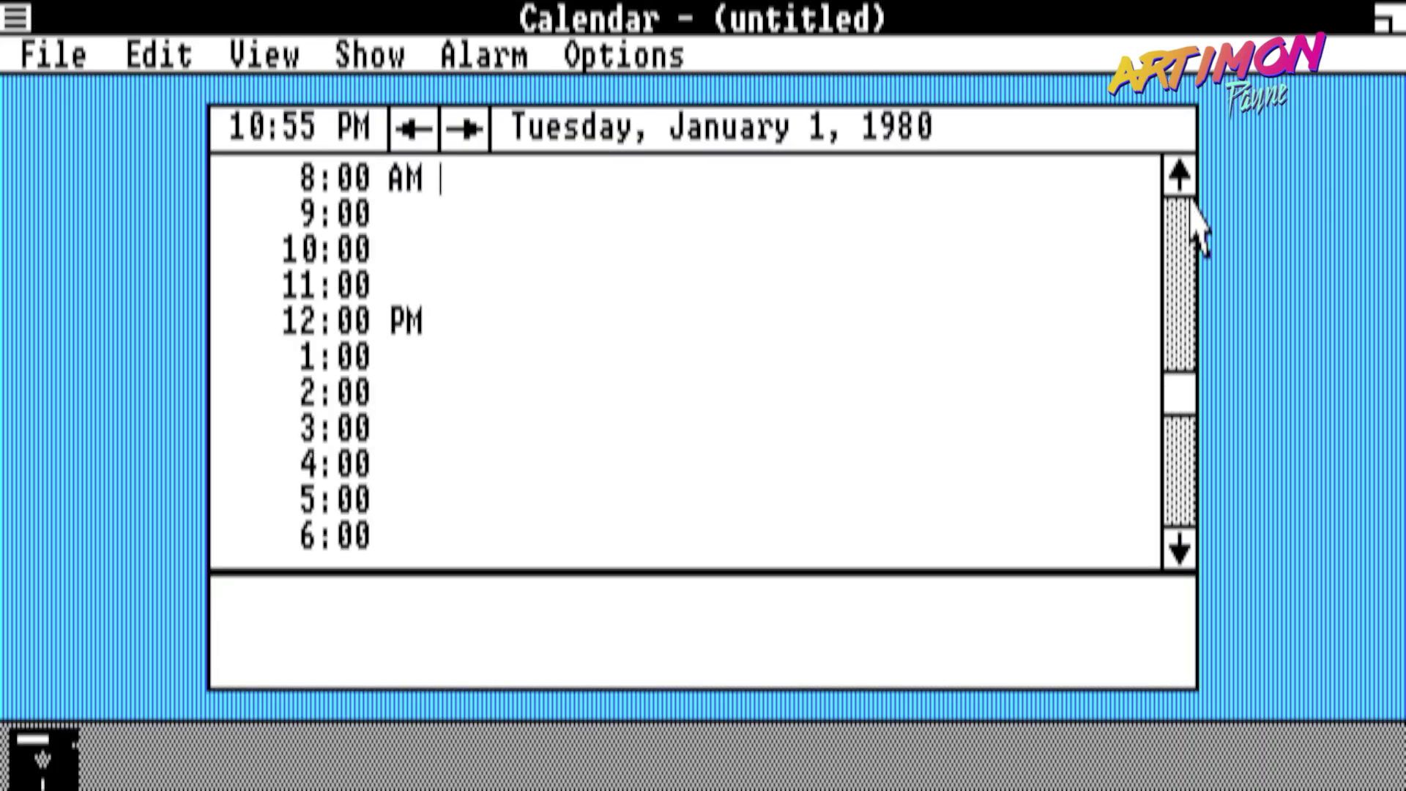
pyautogui.click(1179, 180)
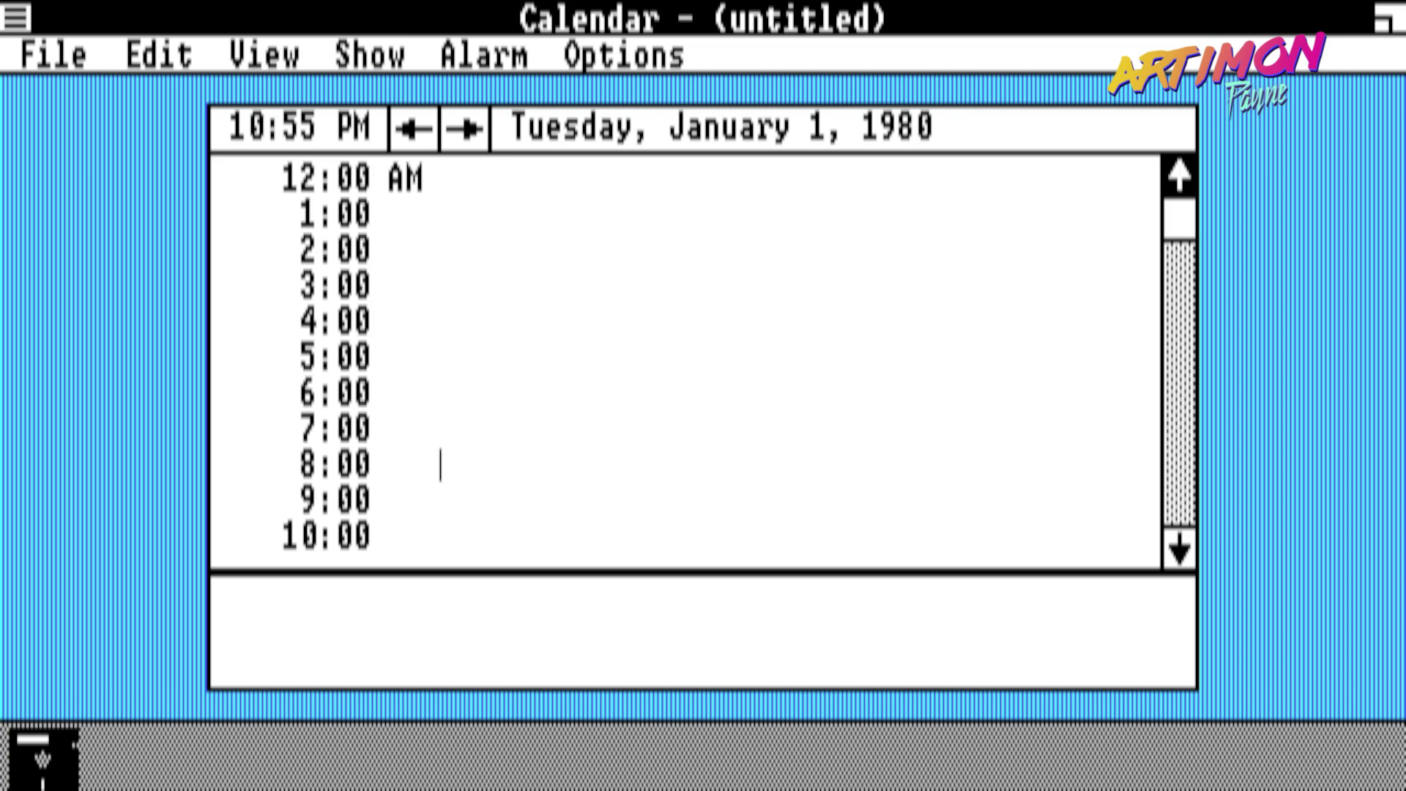
pyautogui.click(16, 16)
pyautogui.click(118, 205)
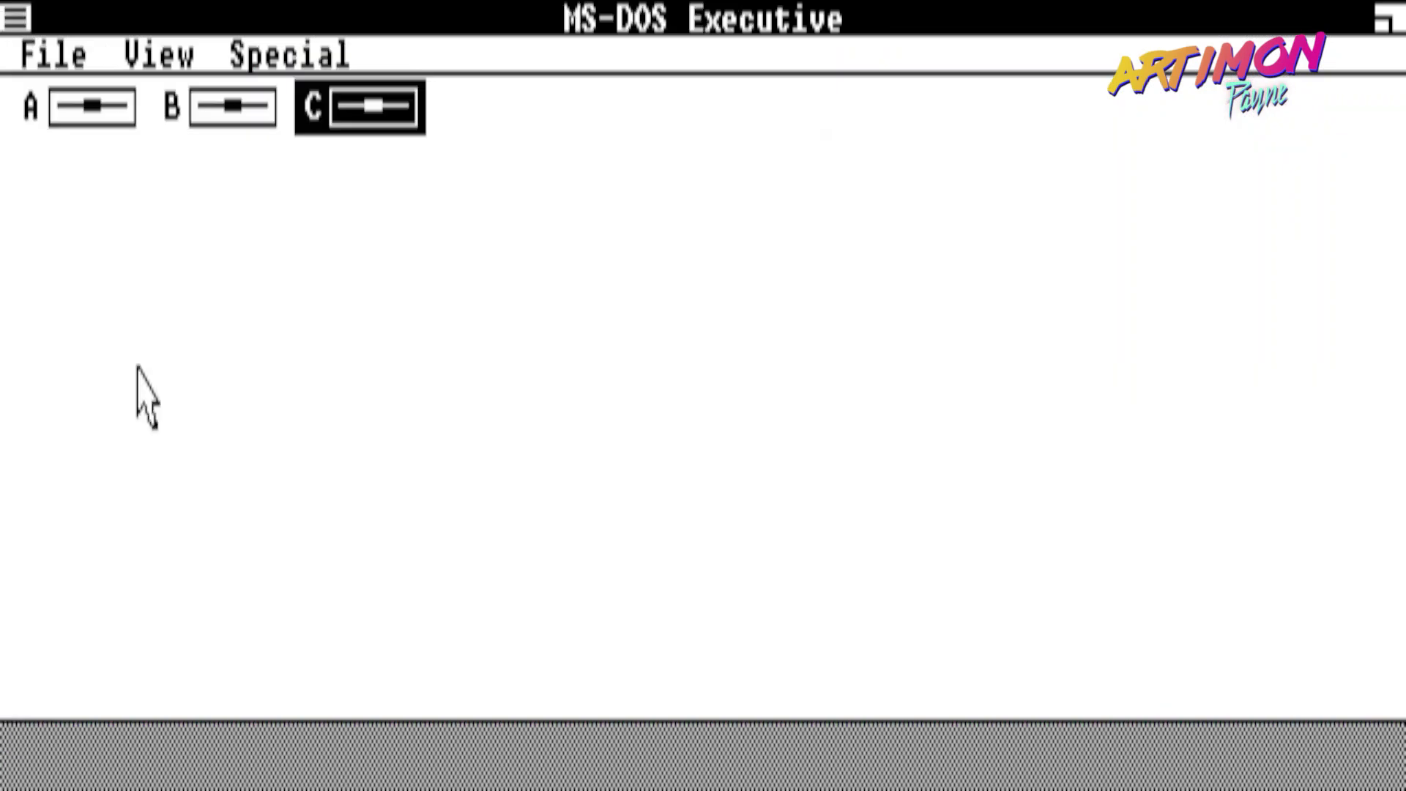
# - Open CARDFILE.EXE, view Cardfile's version information, and close the program
pyautogui.doubleClick(88, 376)
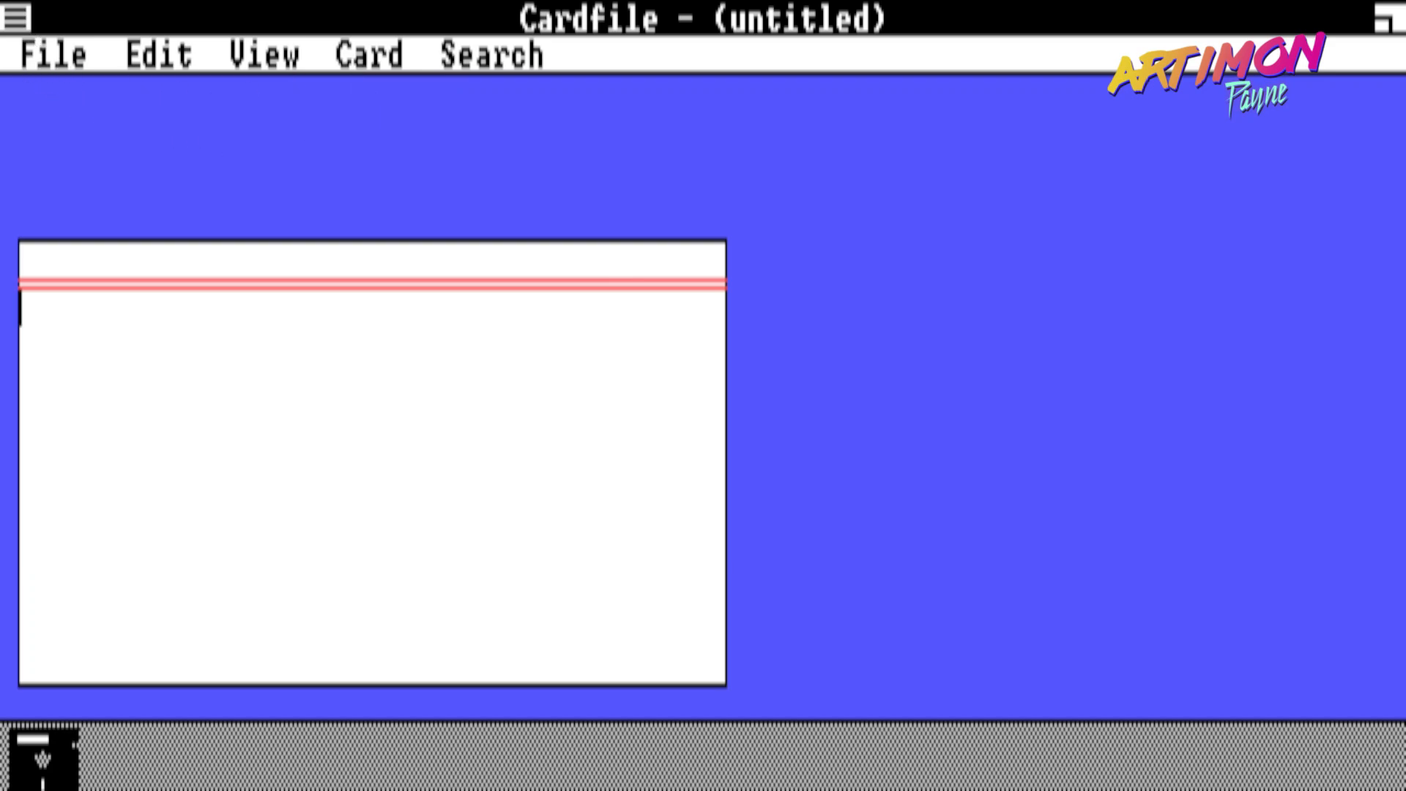
pyautogui.click(16, 17)
pyautogui.click(85, 272)
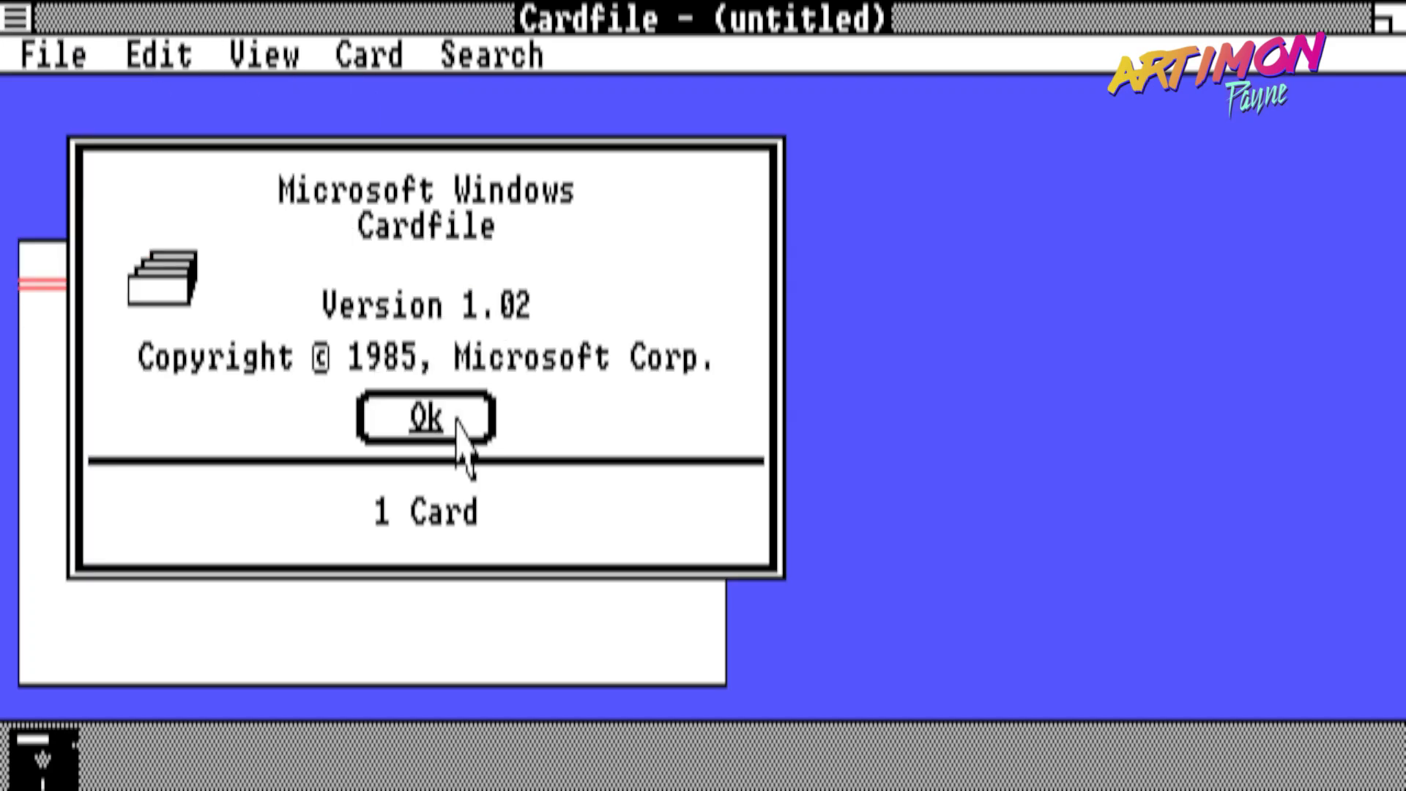
pyautogui.click(457, 422)
pyautogui.click(16, 22)
pyautogui.click(86, 195)
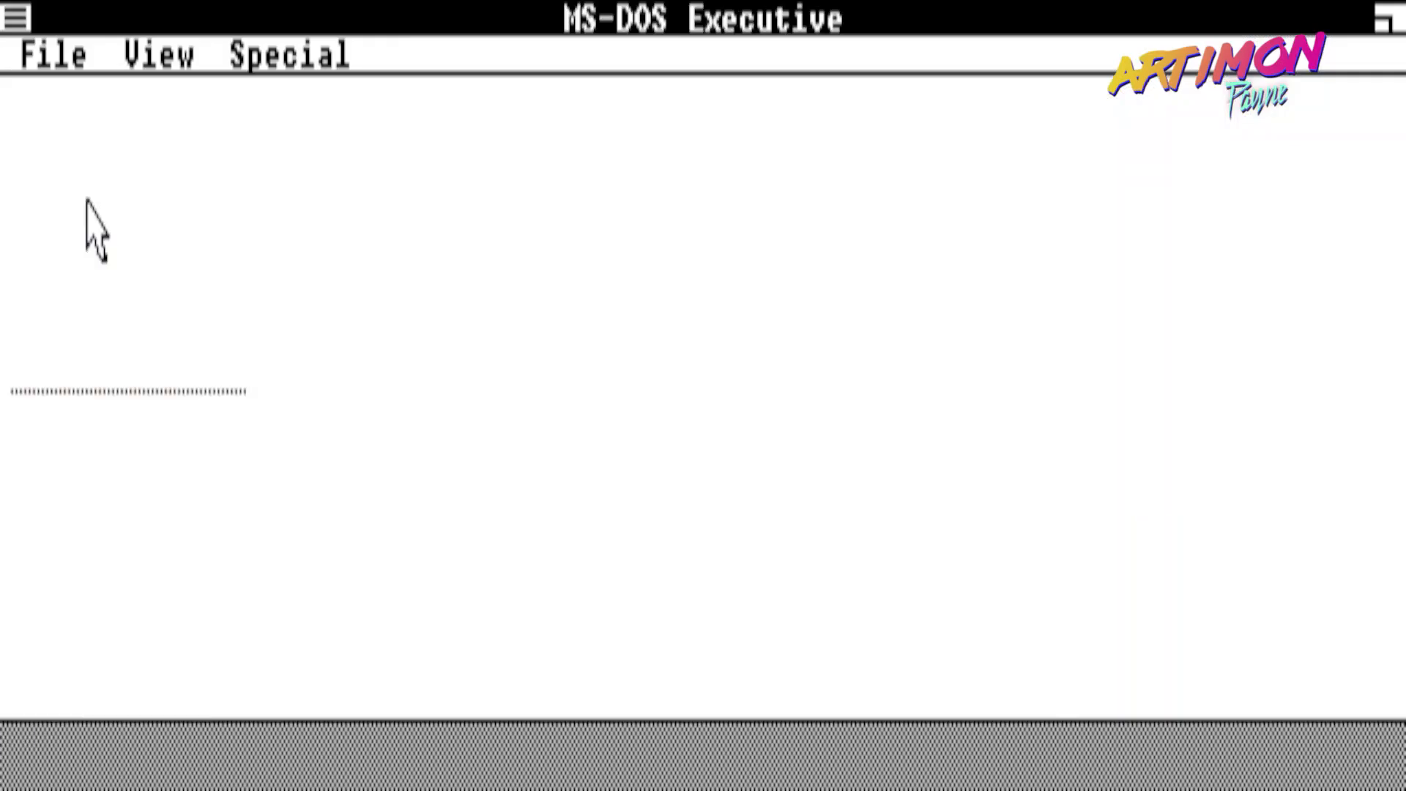
# - Open CALC.EXE, enter the number 54732 in Calculator, and close the program
pyautogui.doubleClick(76, 305)
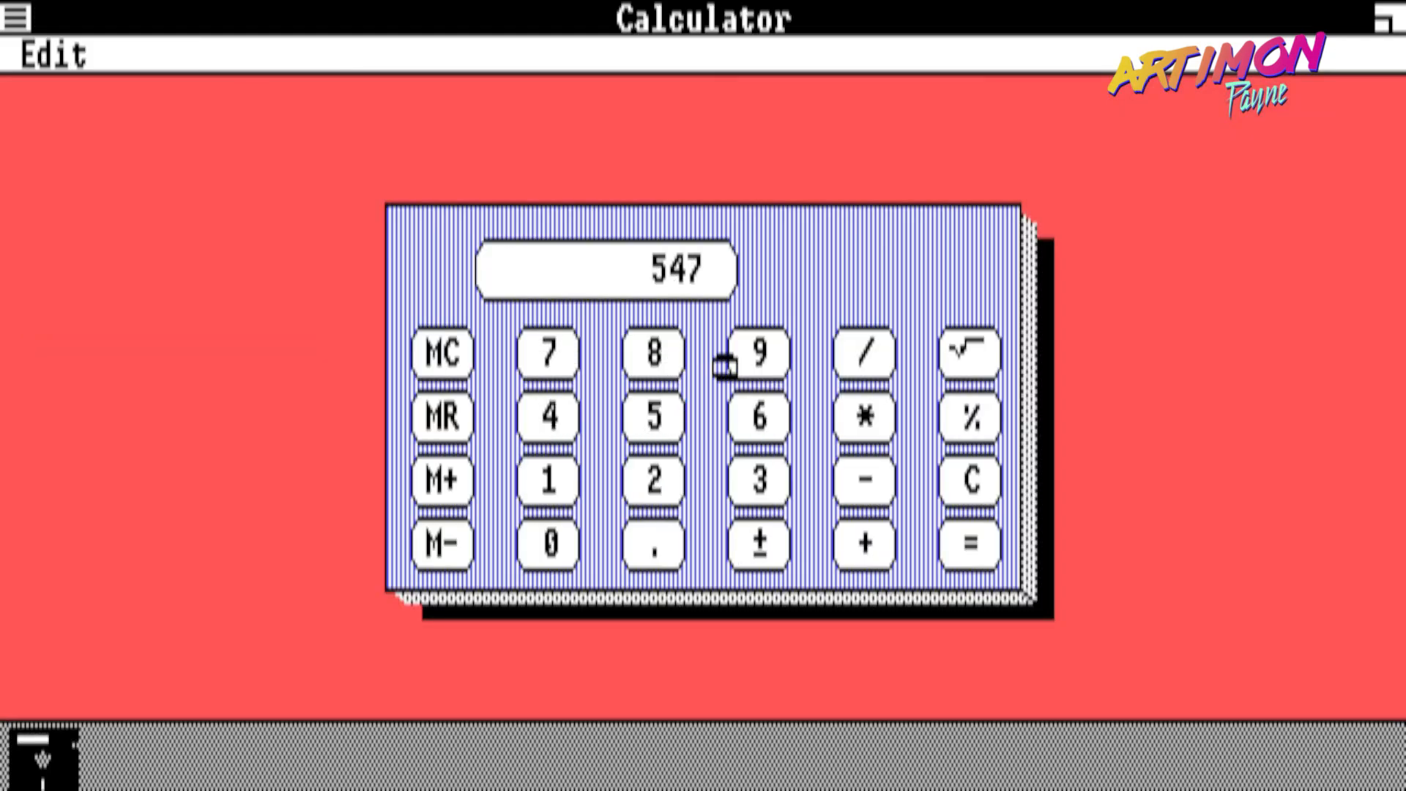
pyautogui.click(761, 483)
pyautogui.click(654, 480)
pyautogui.click(16, 18)
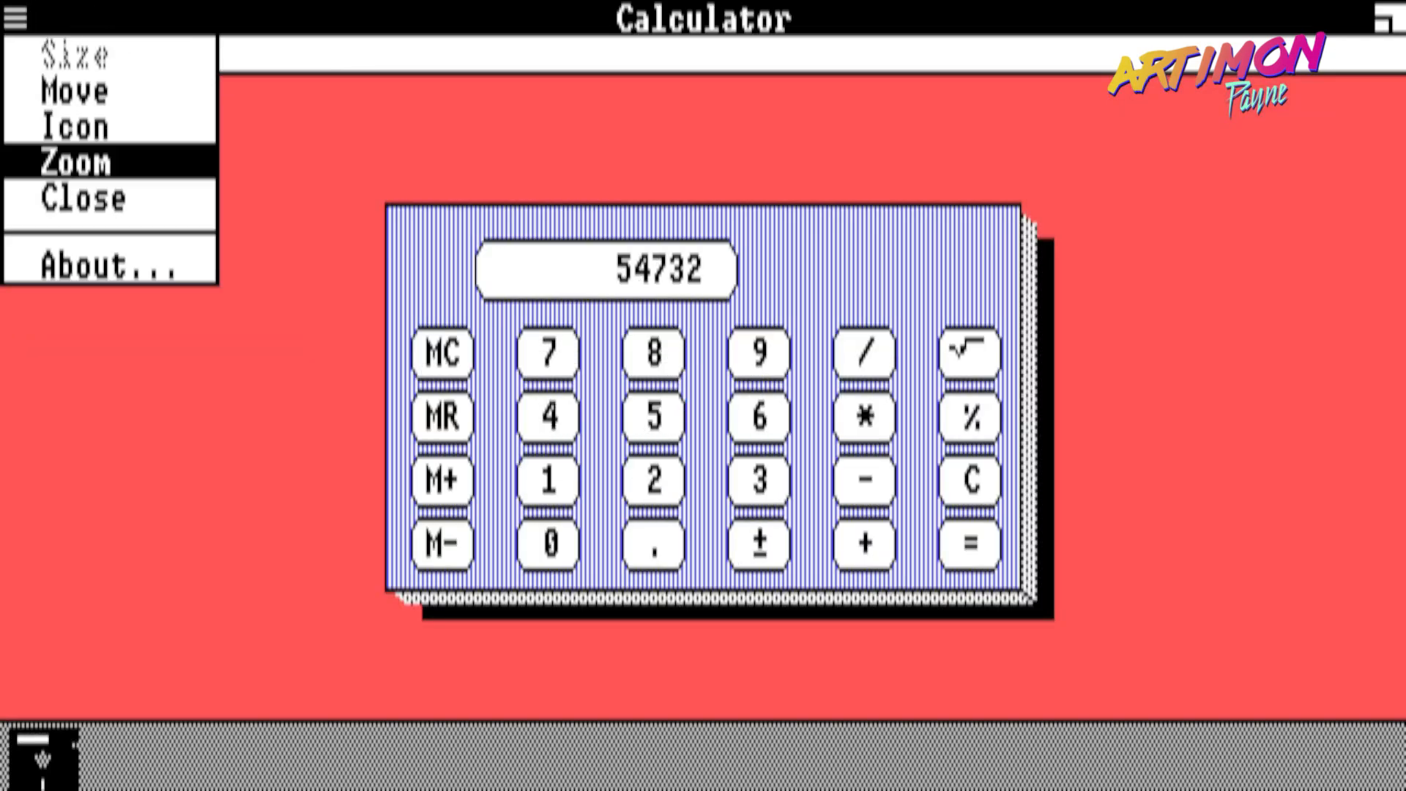
pyautogui.click(86, 198)
# - Open CARDFILE.EXE, look at the empty card, and close Cardfile
pyautogui.click(103, 381)
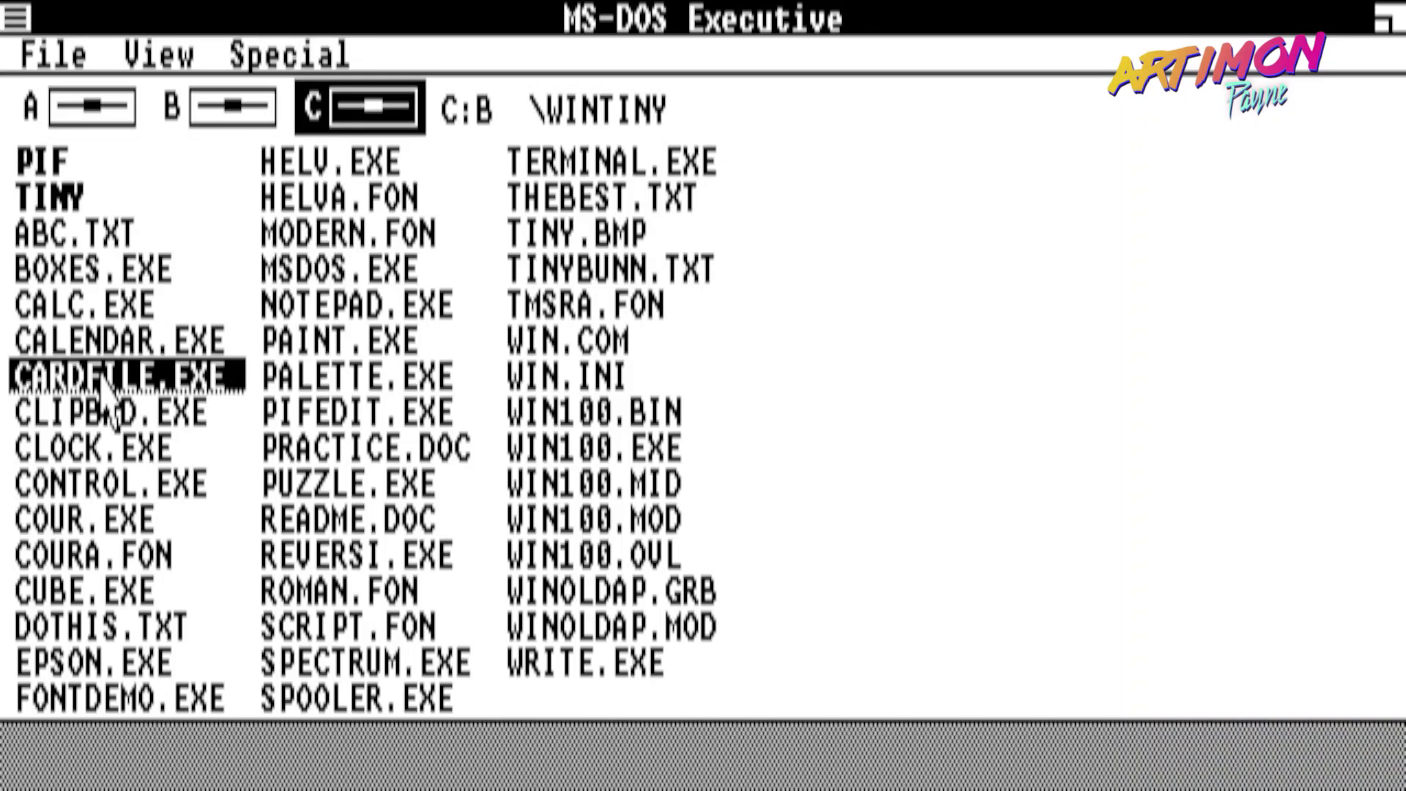
pyautogui.click(110, 414)
pyautogui.doubleClick(137, 378)
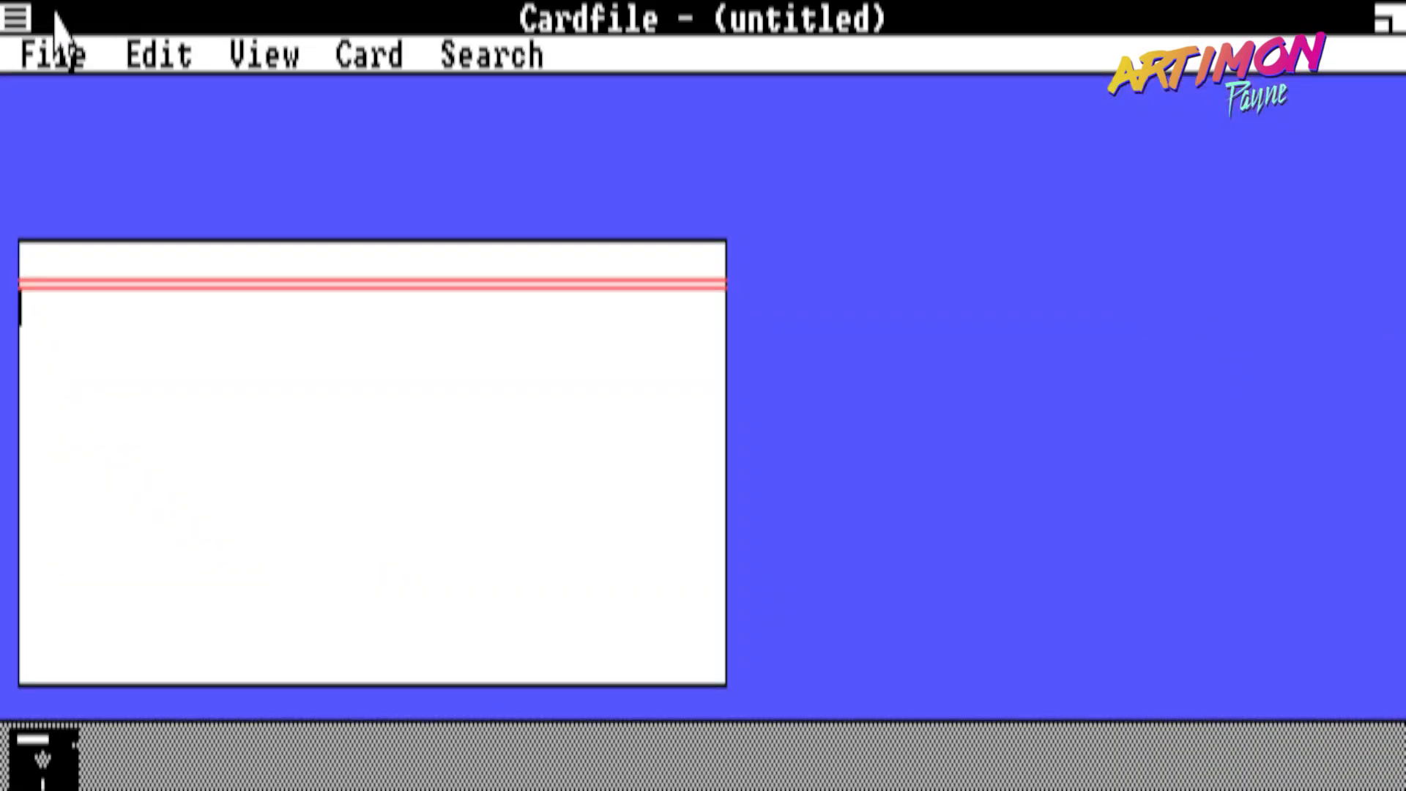
pyautogui.click(16, 18)
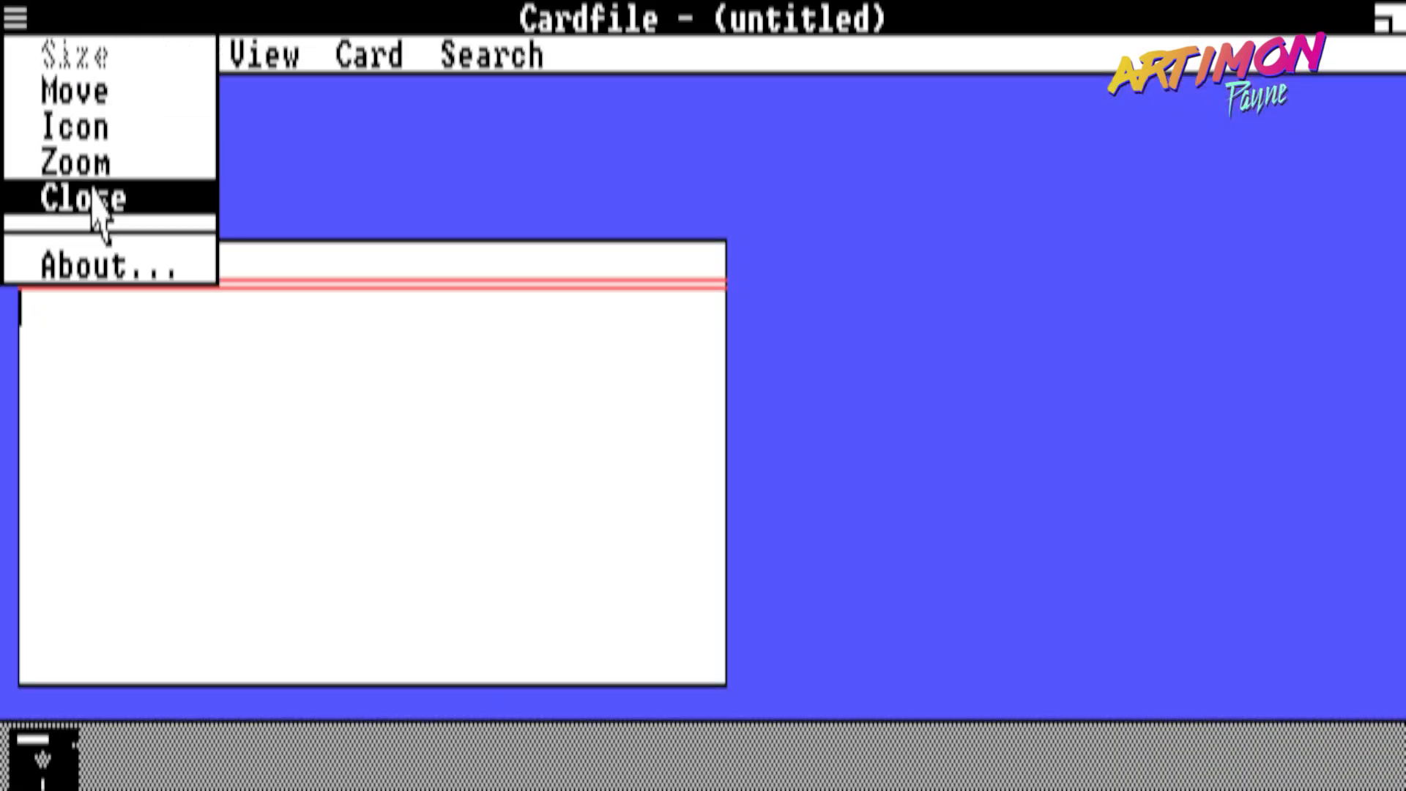
pyautogui.click(94, 198)
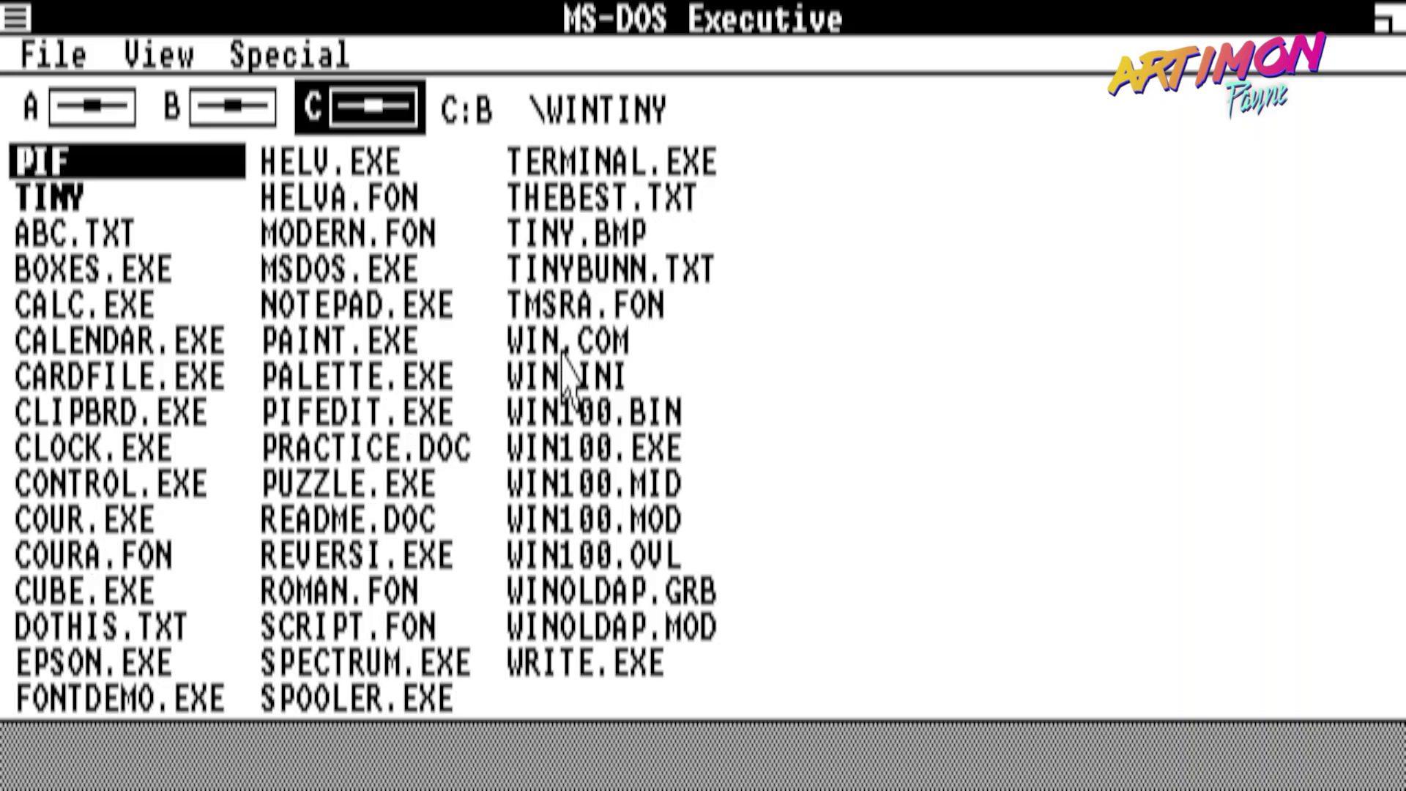
# - Try to open TINY.BMP, and open TINYBUNN.TXT without the EPSON.drv disk
pyautogui.doubleClick(594, 232)
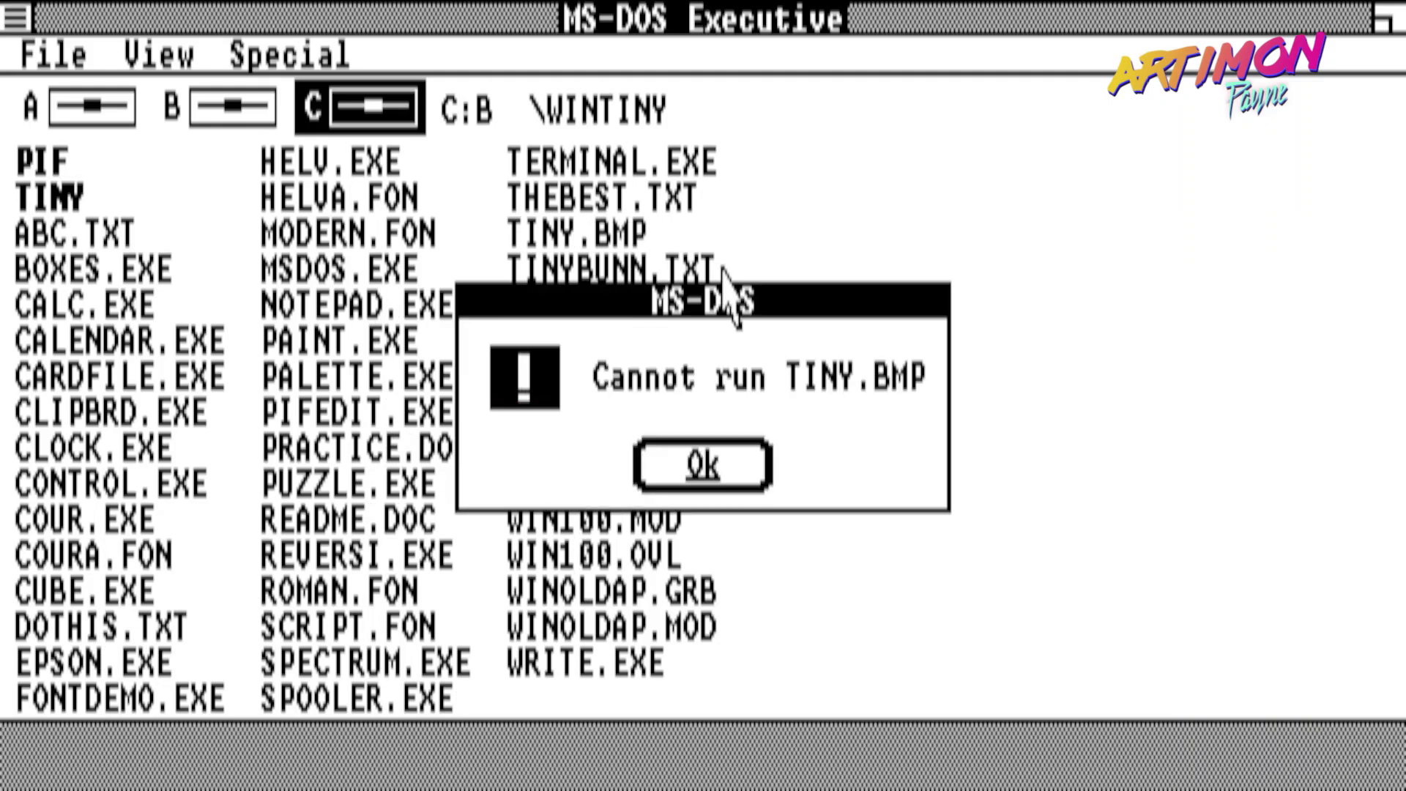
pyautogui.click(731, 465)
pyautogui.doubleClick(681, 272)
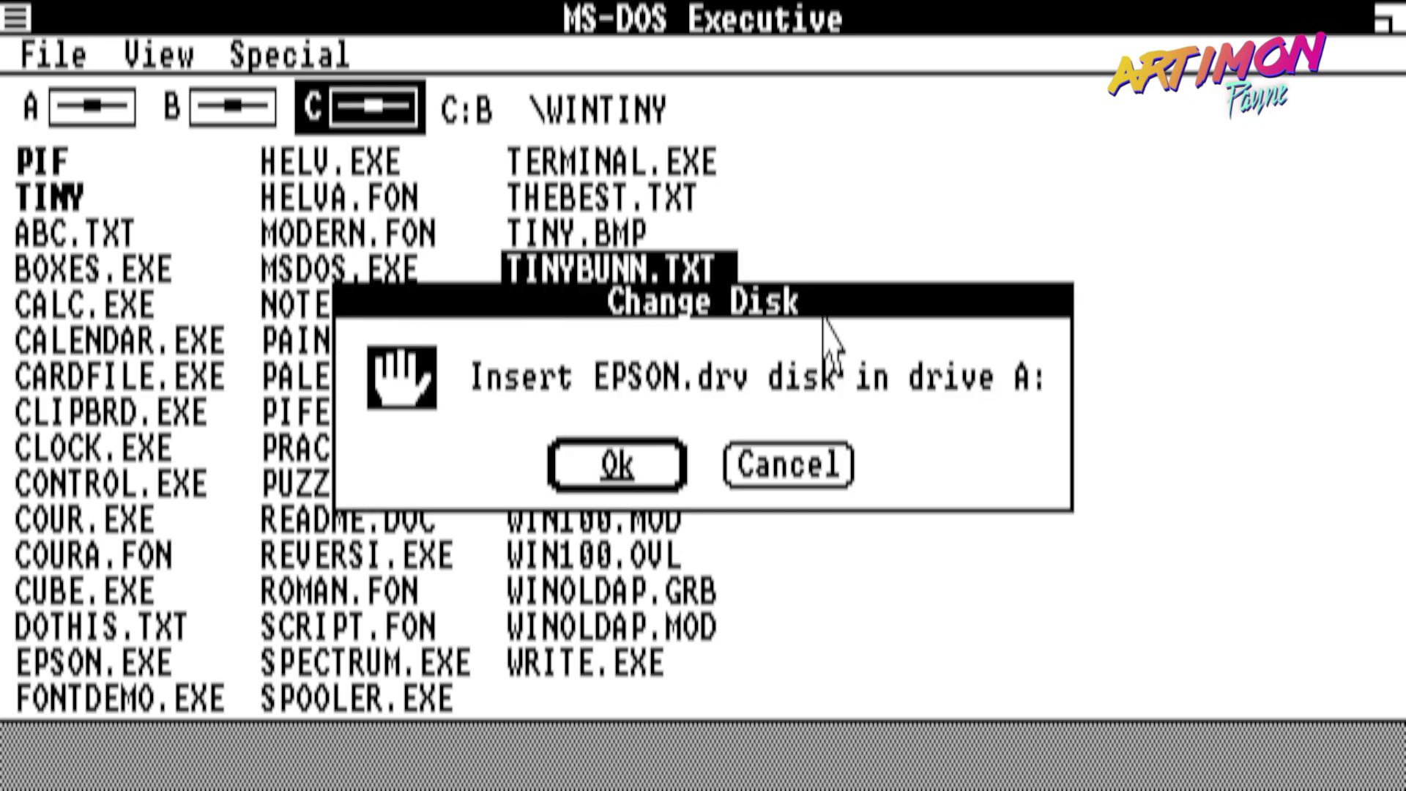
pyautogui.click(834, 480)
pyautogui.click(723, 482)
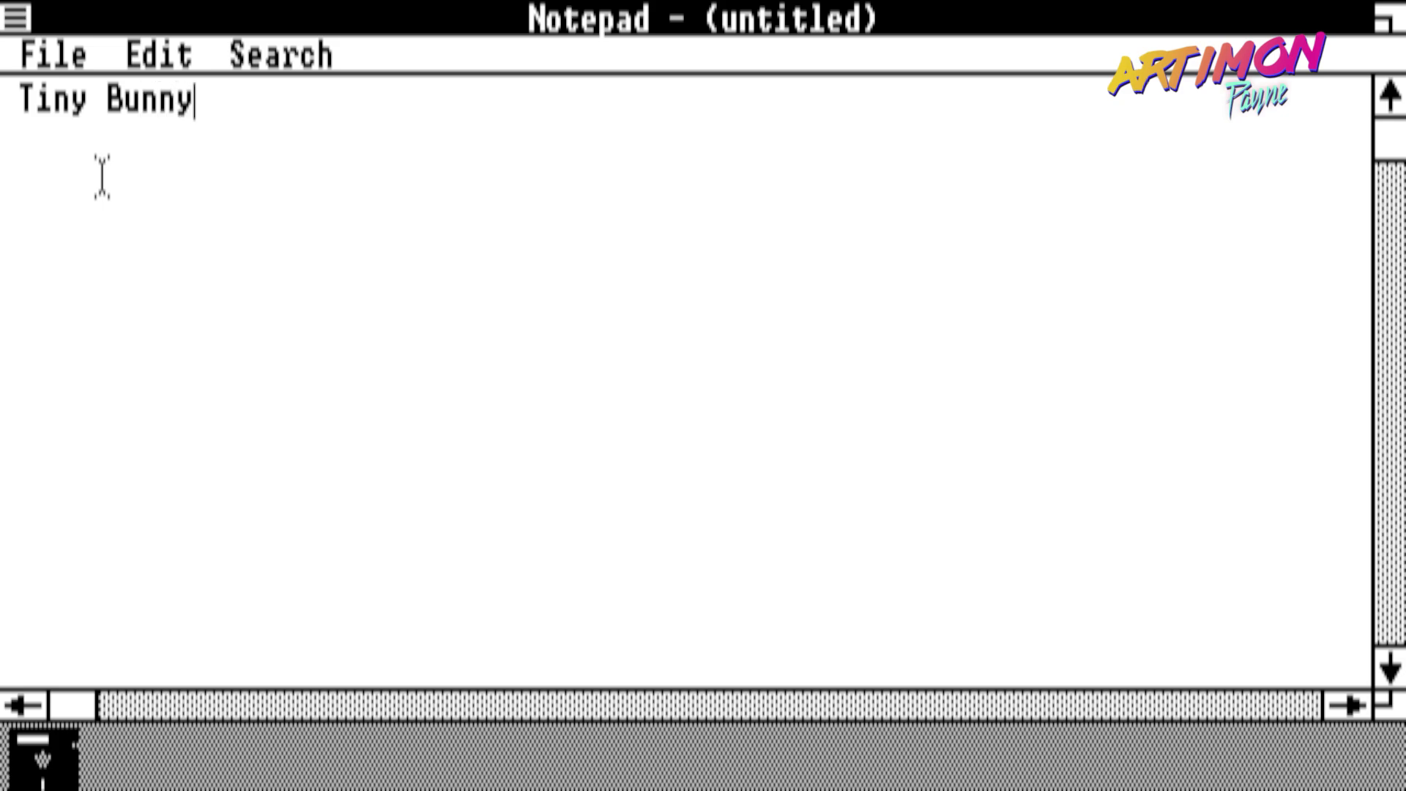
# - Close Notepad and save the text "Tiny Bunny" as TINY.TXT in C:\WINTINY, trying the names tiny_bunny and tinybunny first
pyautogui.moveTo(16, 17); pyautogui.dragTo(88, 201)
pyautogui.click(493, 461)
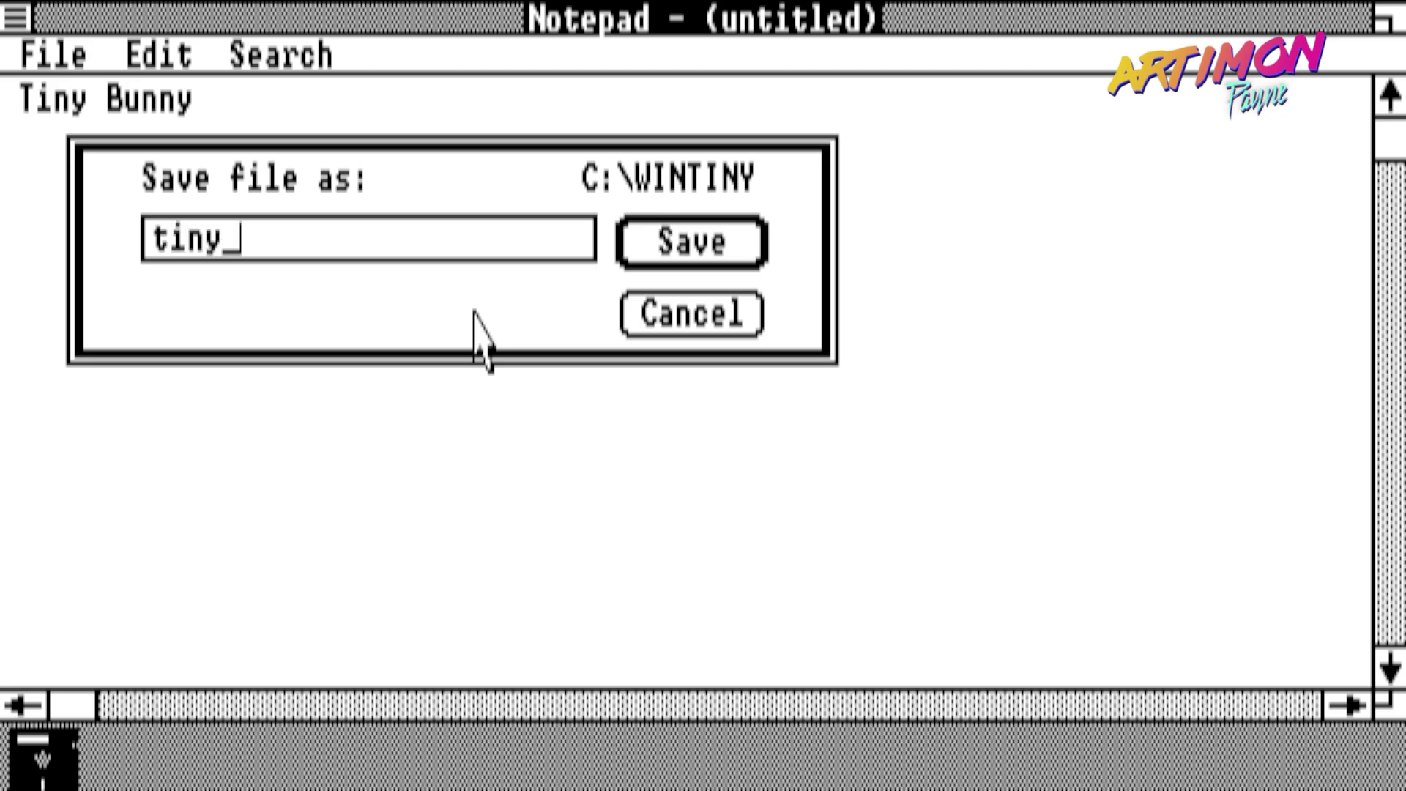
pyautogui.click(714, 230)
pyautogui.click(685, 487)
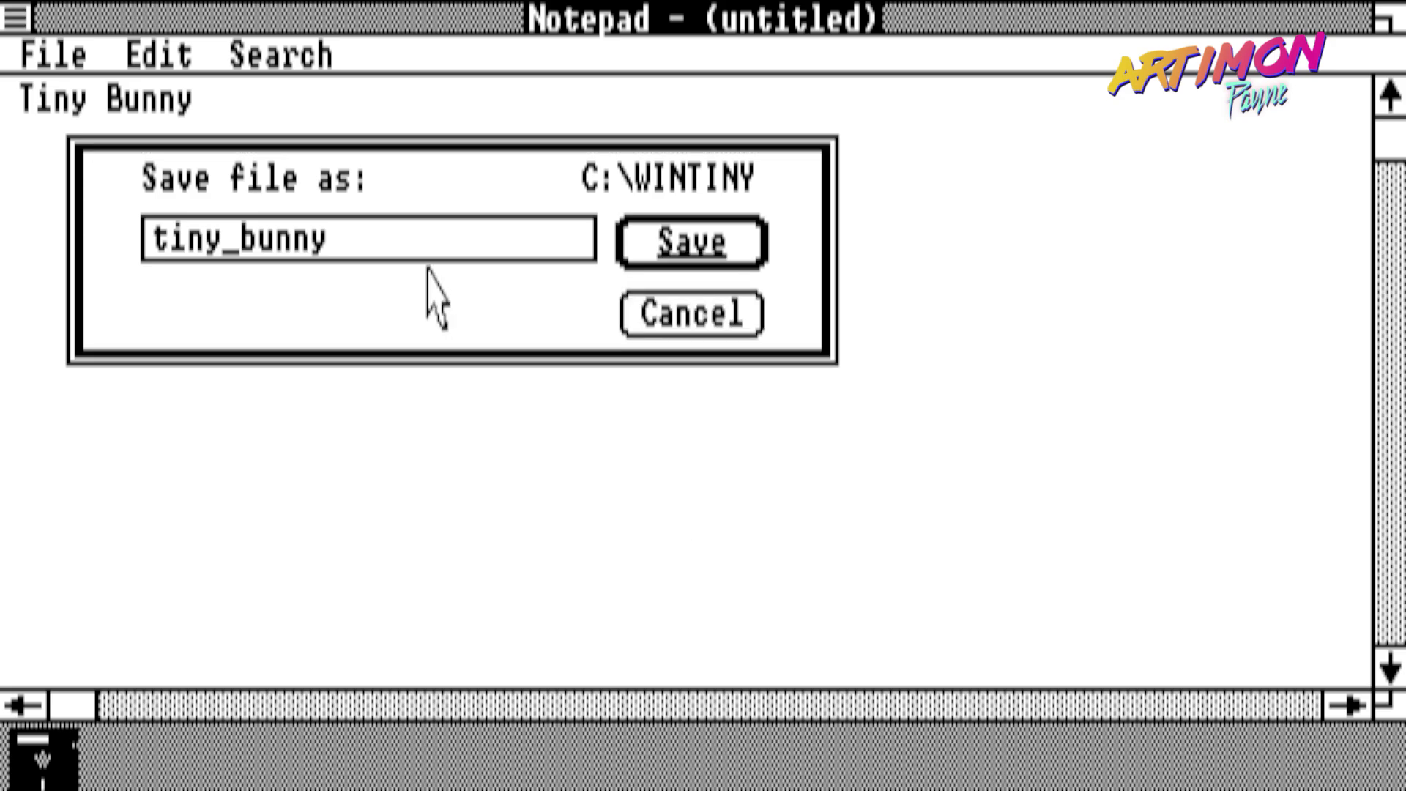
pyautogui.click(242, 241)
pyautogui.press('BackSpace')
pyautogui.click(714, 241)
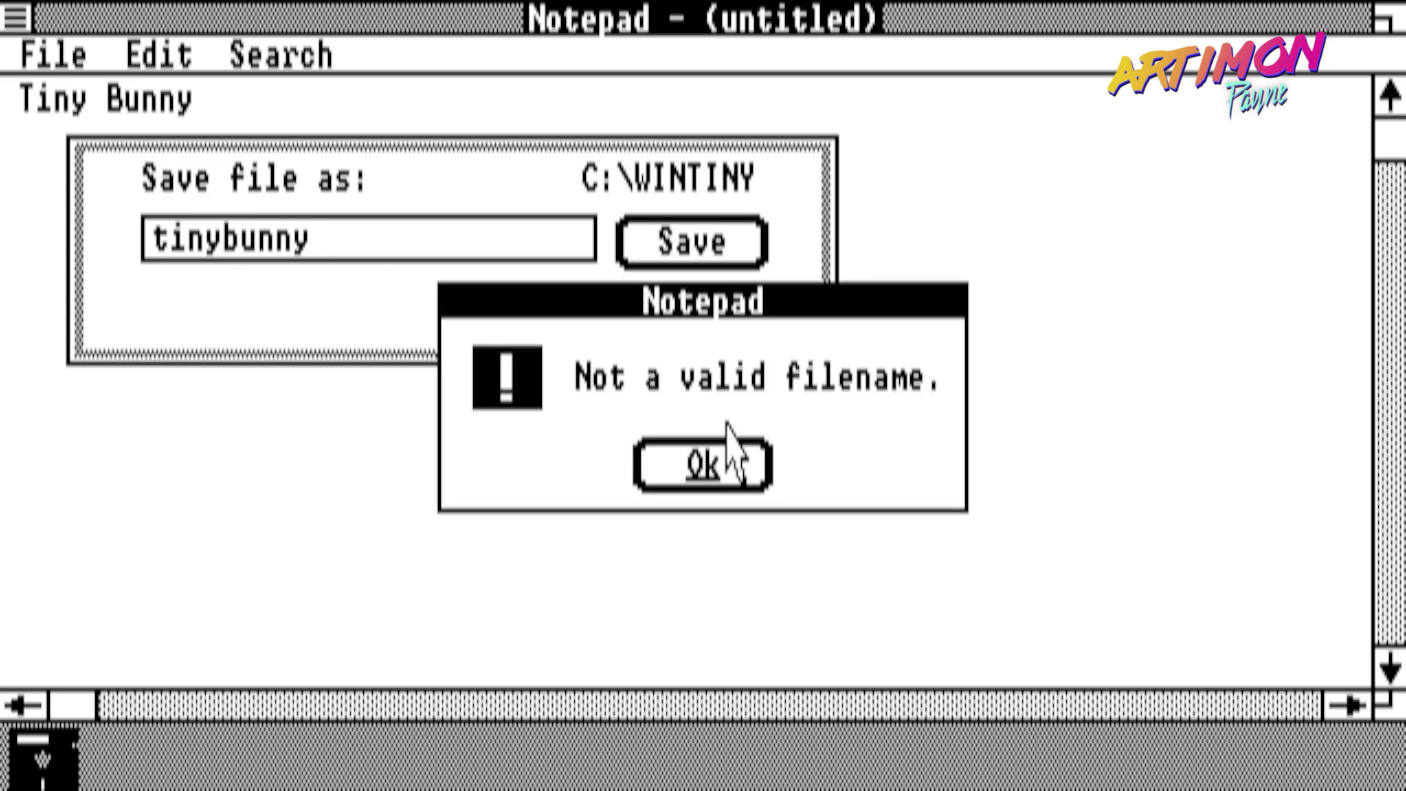
pyautogui.click(696, 473)
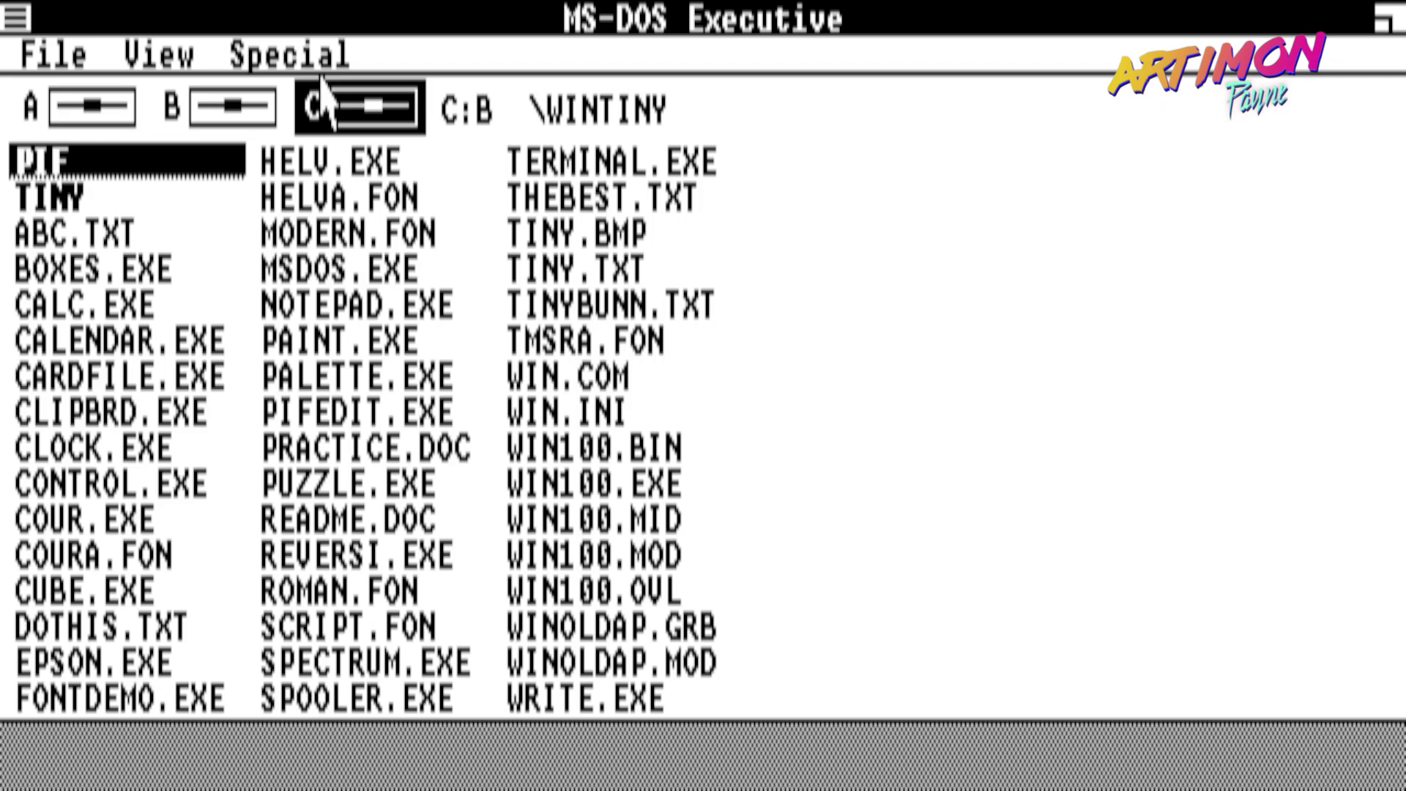
# - Look at the Make System Disk and Set Volume Name commands, and cancel without changing anything
pyautogui.click(256, 58)
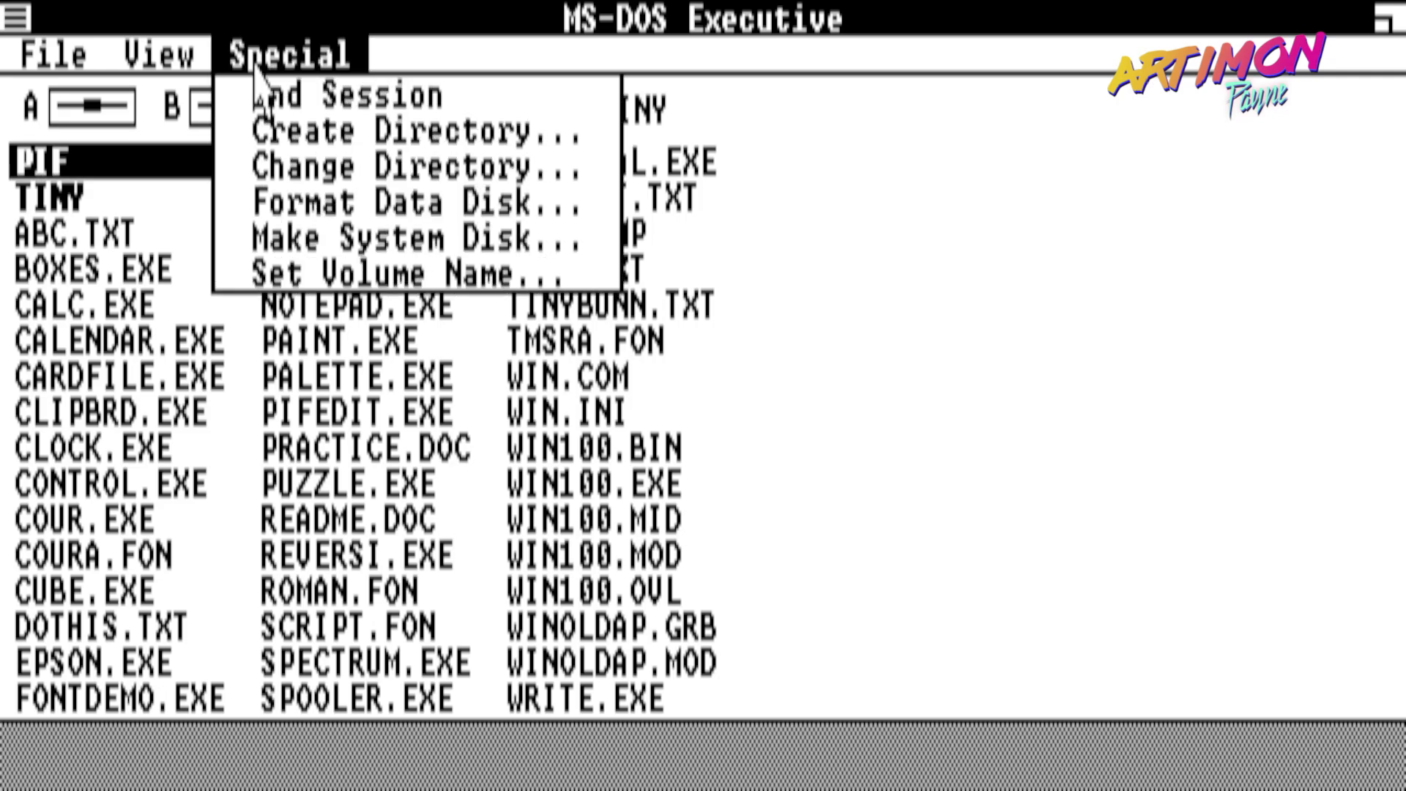
pyautogui.click(361, 242)
pyautogui.click(549, 425)
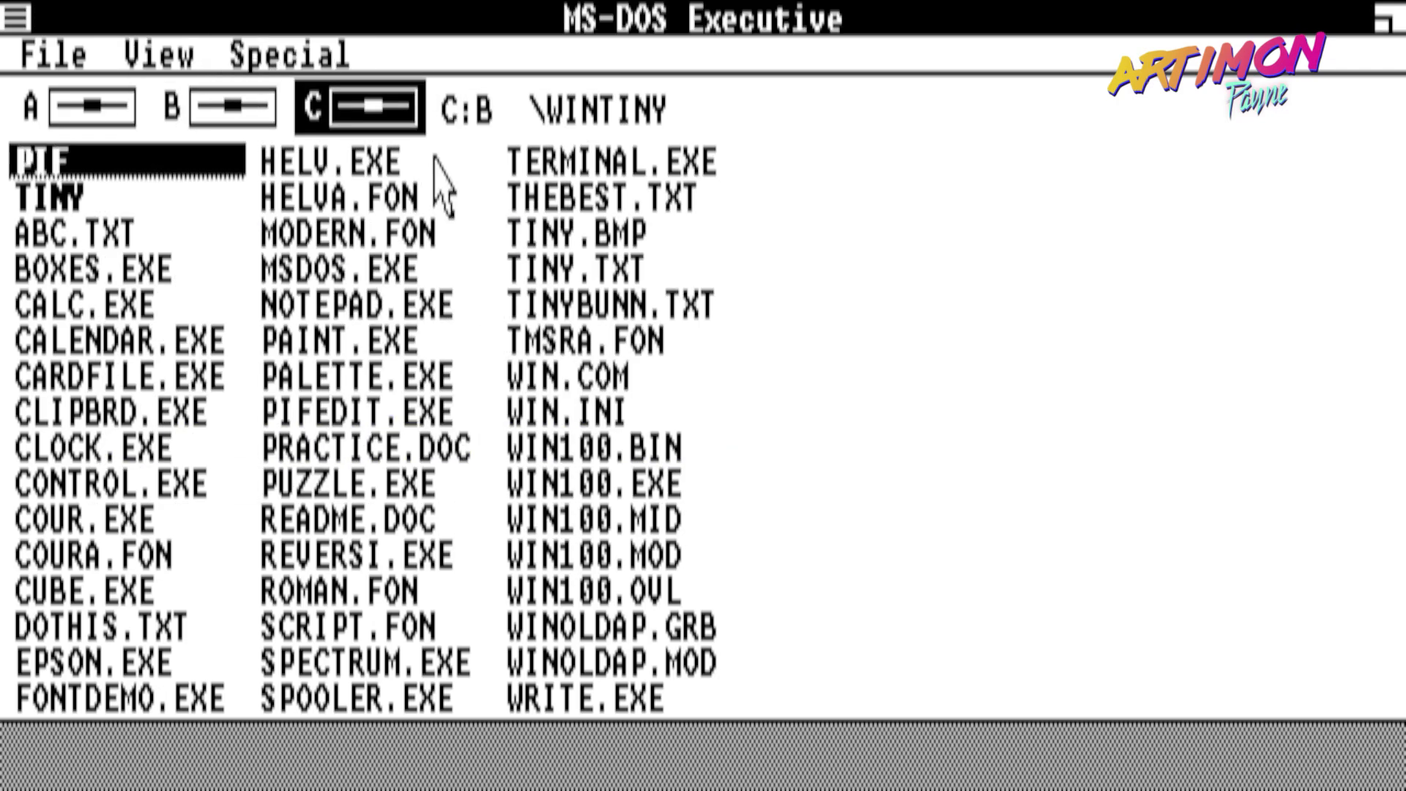
pyautogui.click(344, 55)
pyautogui.click(370, 273)
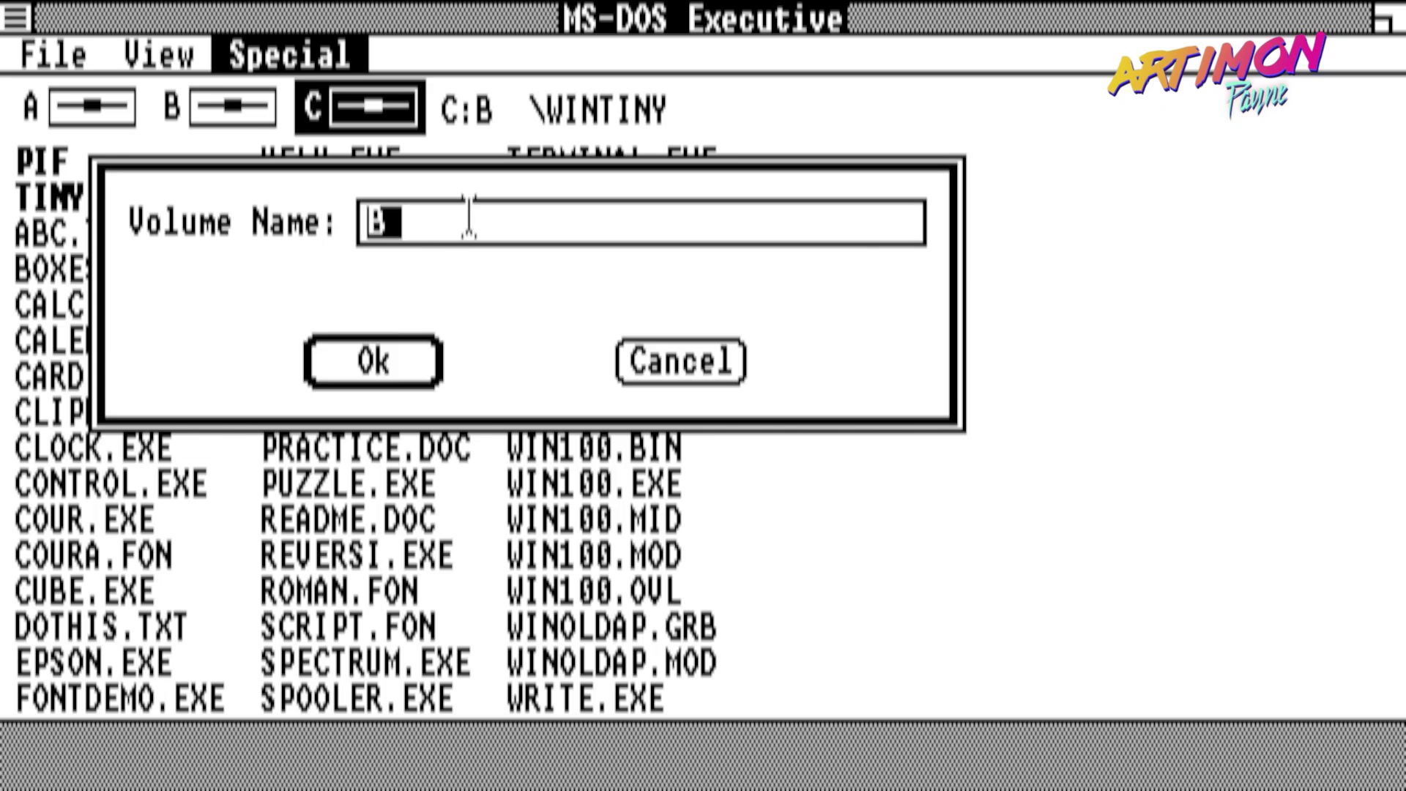
pyautogui.click(681, 361)
# - Switch the \WINTINY file list to the Long view, and look through all entries down to the end and back
pyautogui.click(181, 63)
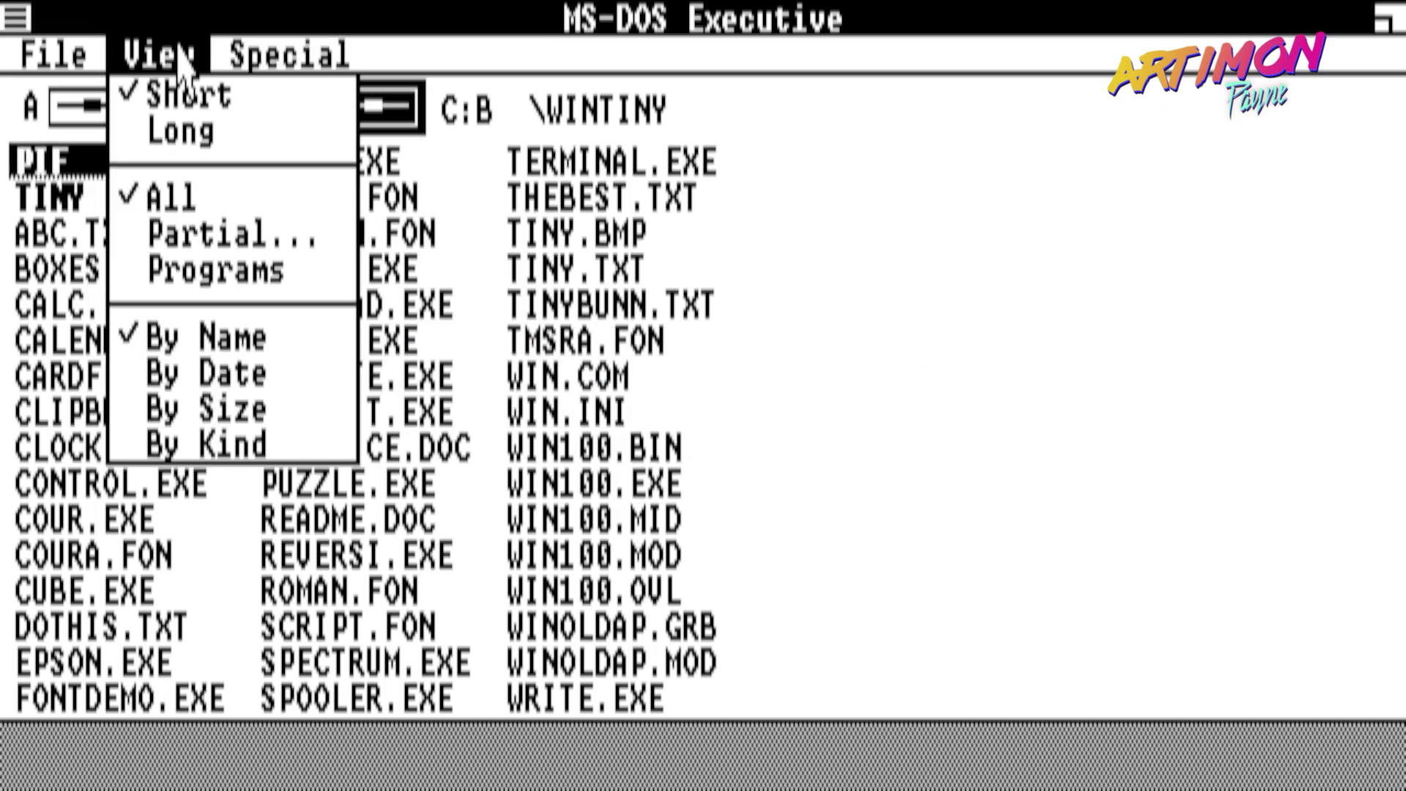
pyautogui.click(68, 54)
pyautogui.click(159, 55)
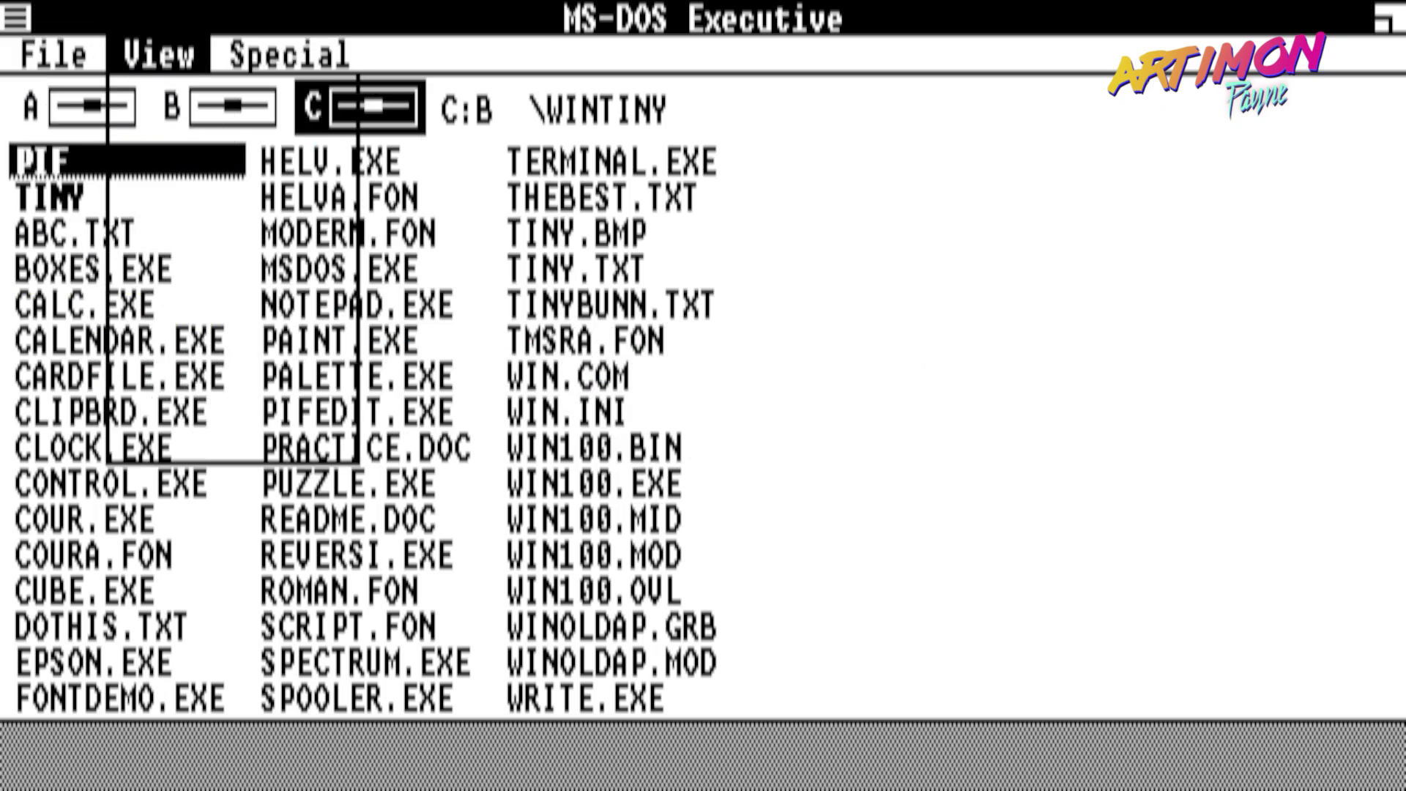
pyautogui.click(181, 132)
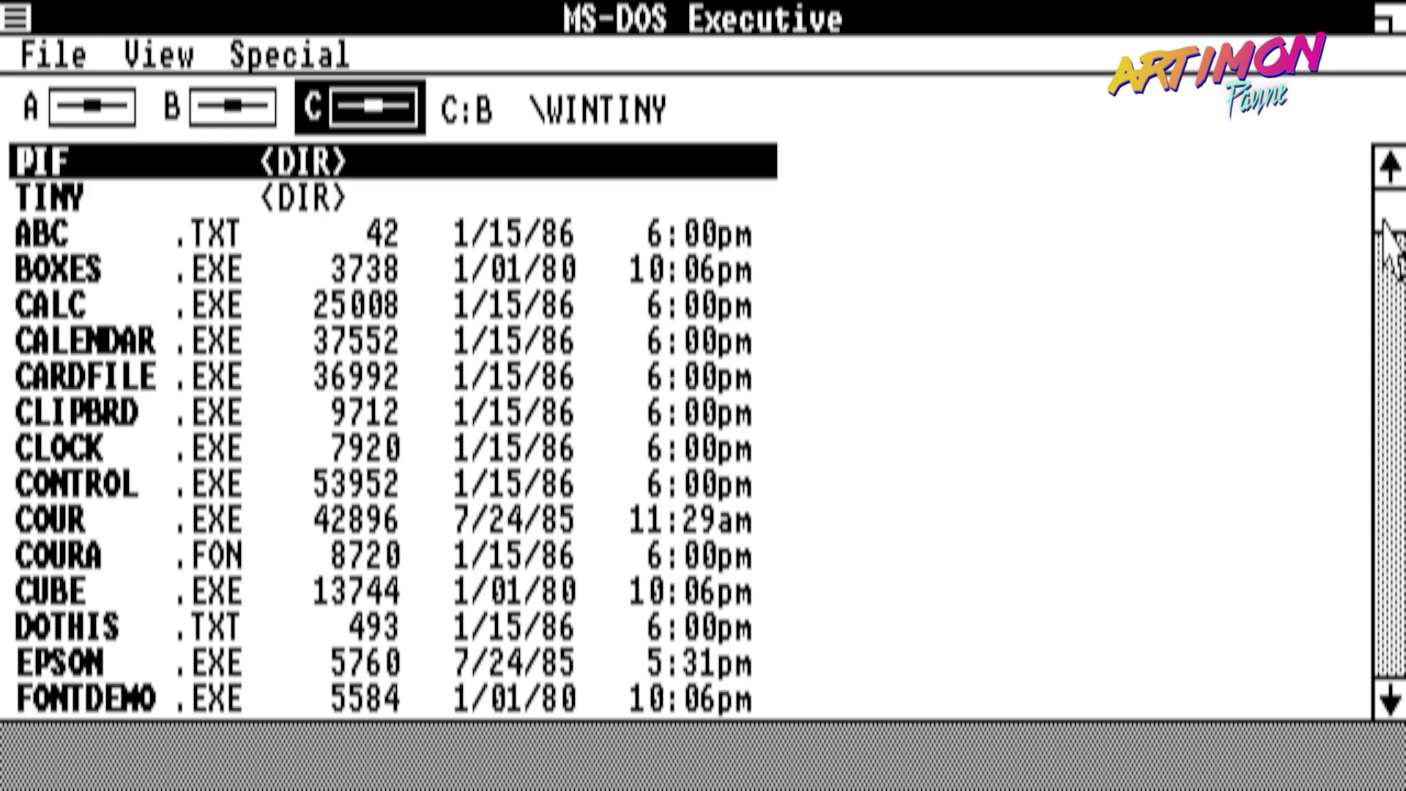
pyautogui.moveTo(1389, 219); pyautogui.dragTo(1392, 365)
pyautogui.moveTo(1397, 476); pyautogui.dragTo(1395, 659)
pyautogui.press('Home')
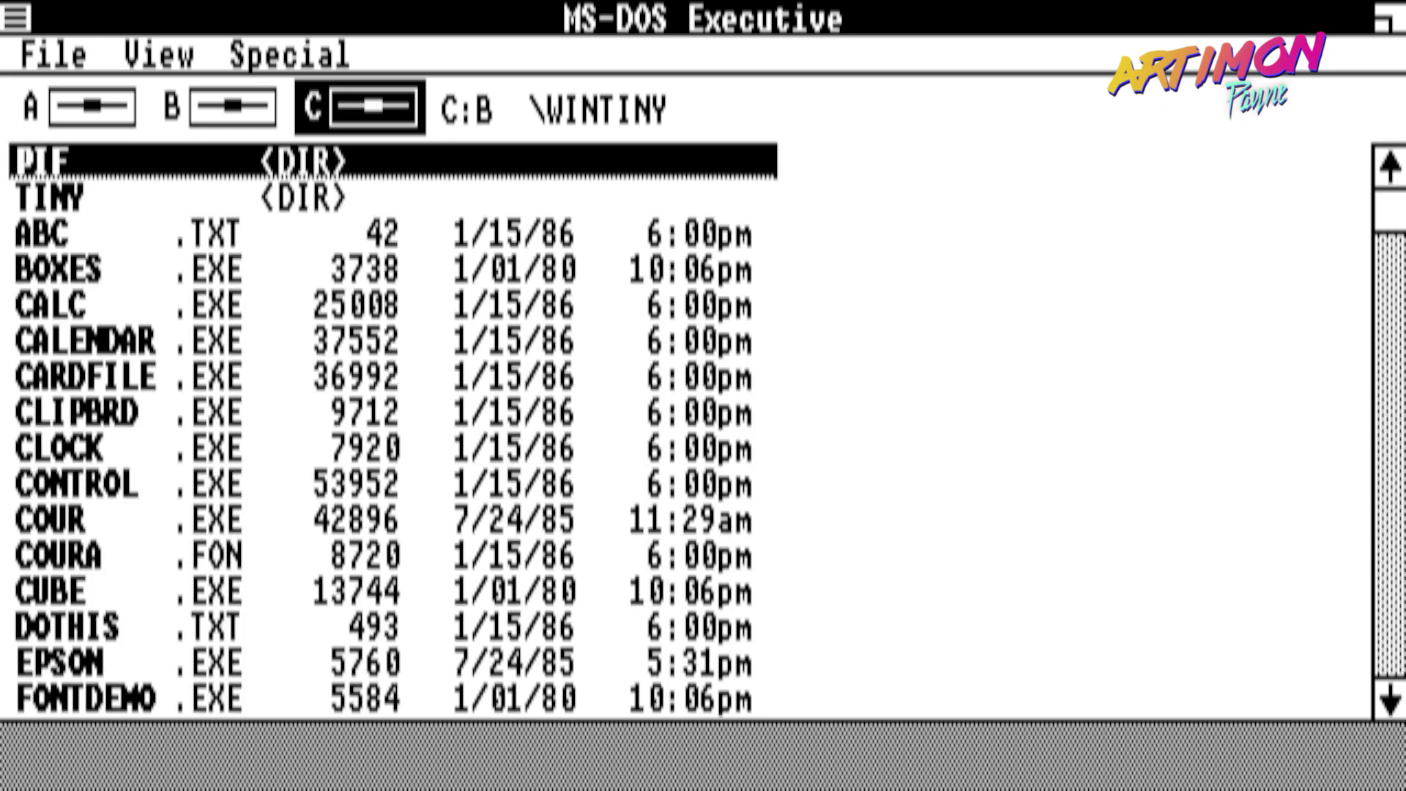
# - End the current Windows session and confirm it
pyautogui.click(309, 62)
pyautogui.click(264, 92)
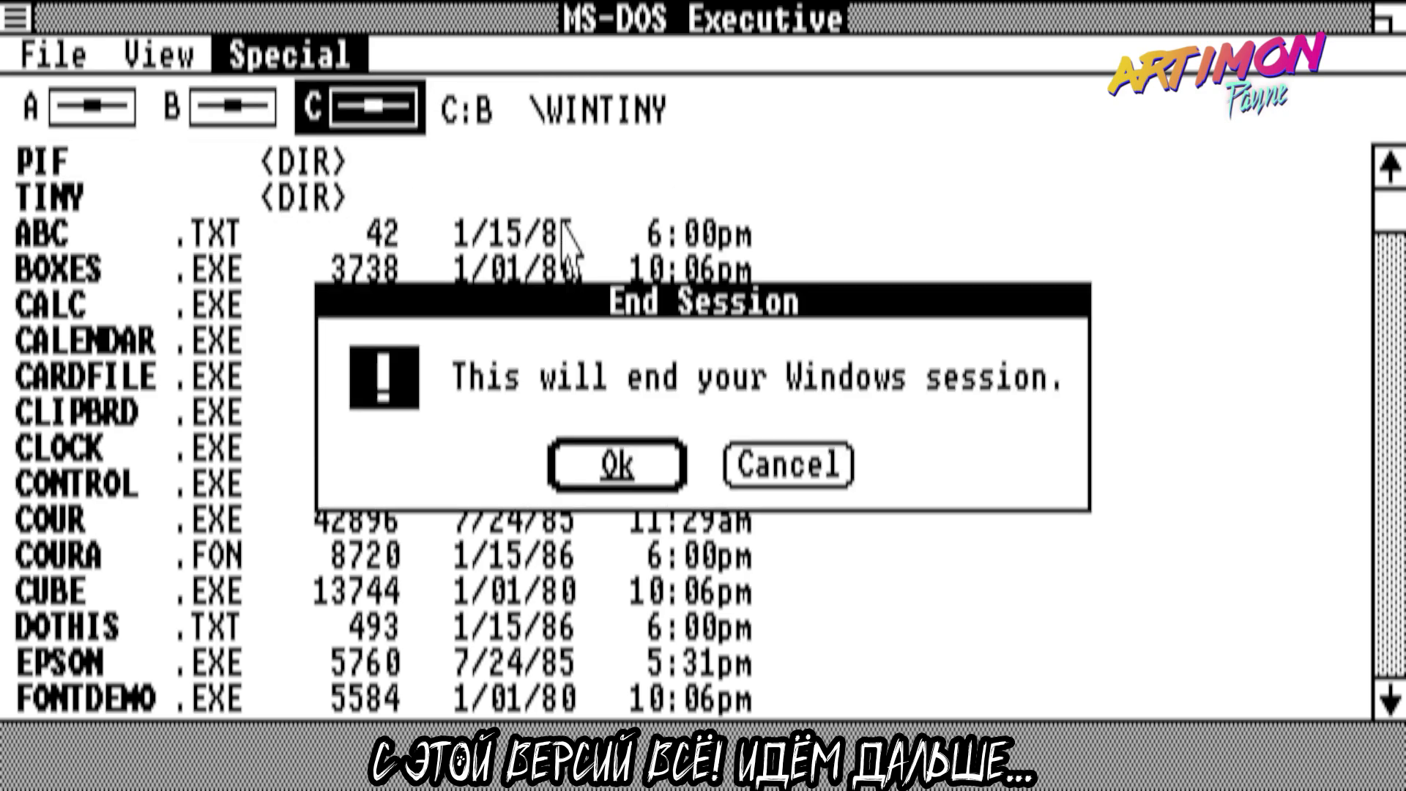
pyautogui.click(619, 466)
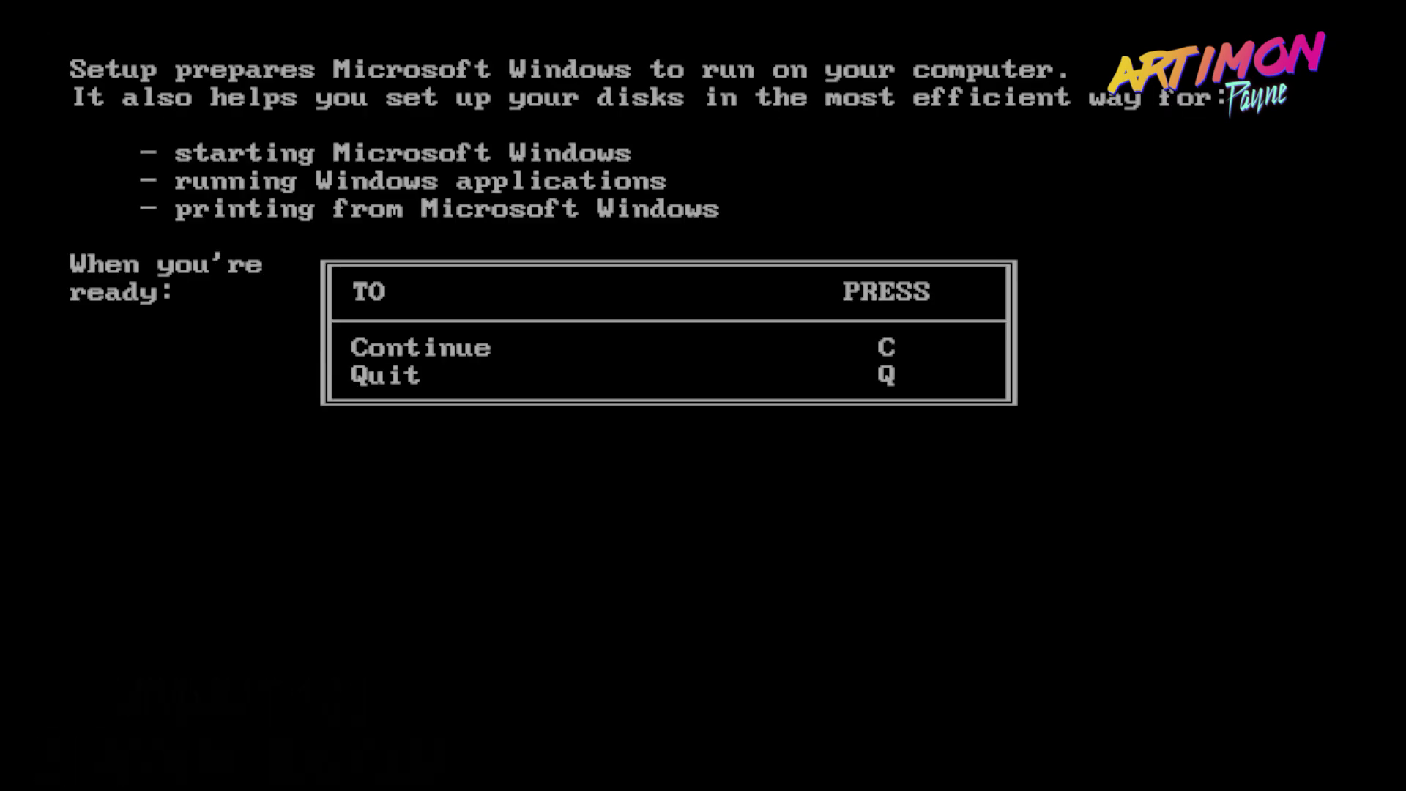
# - Start Microsoft Windows Setup for a hard disk with C:\WINTINY as the target directory, and continue past the requirements list
pyautogui.press('c')
pyautogui.press('h')
pyautogui.press('BackSpace')
pyautogui.press('BackSpace')
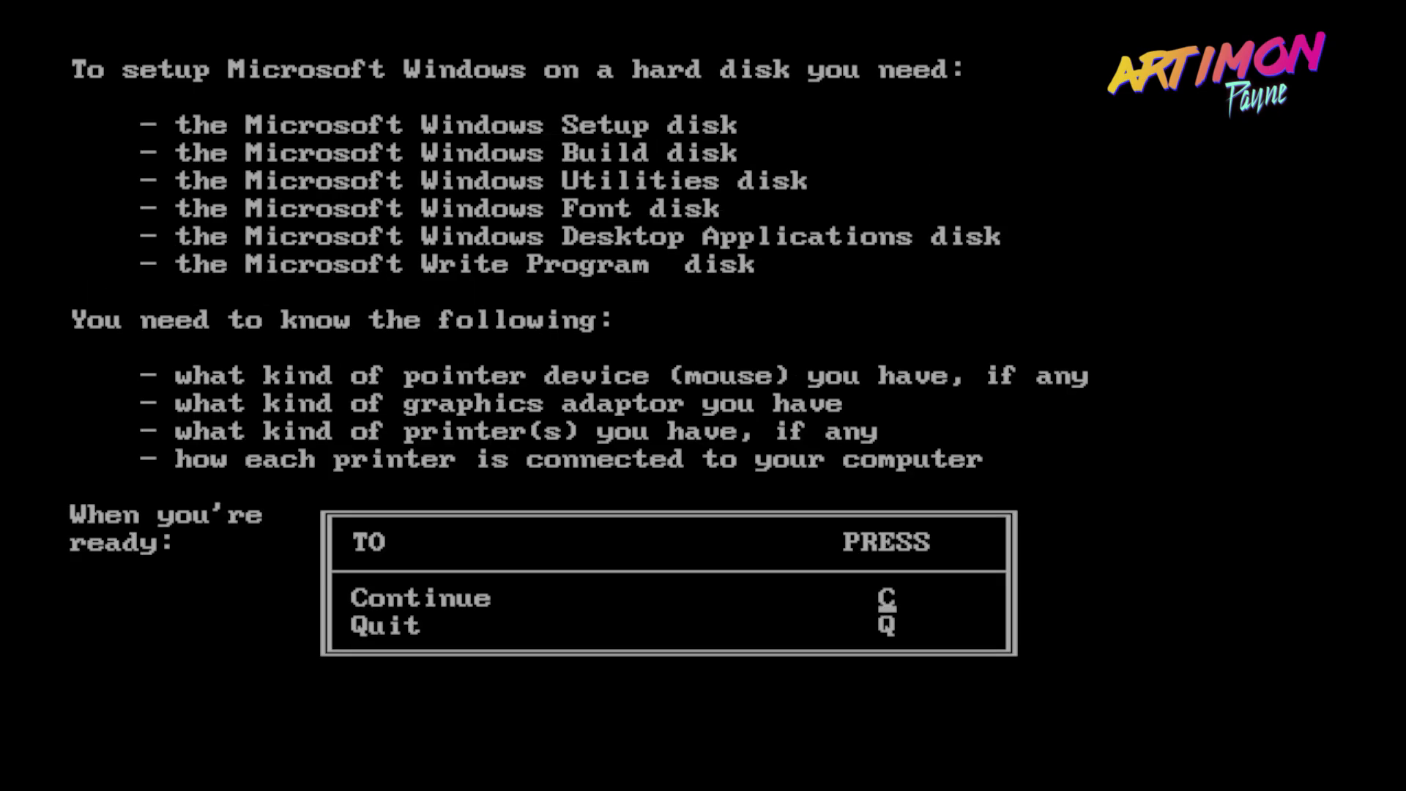
pyautogui.press('c')
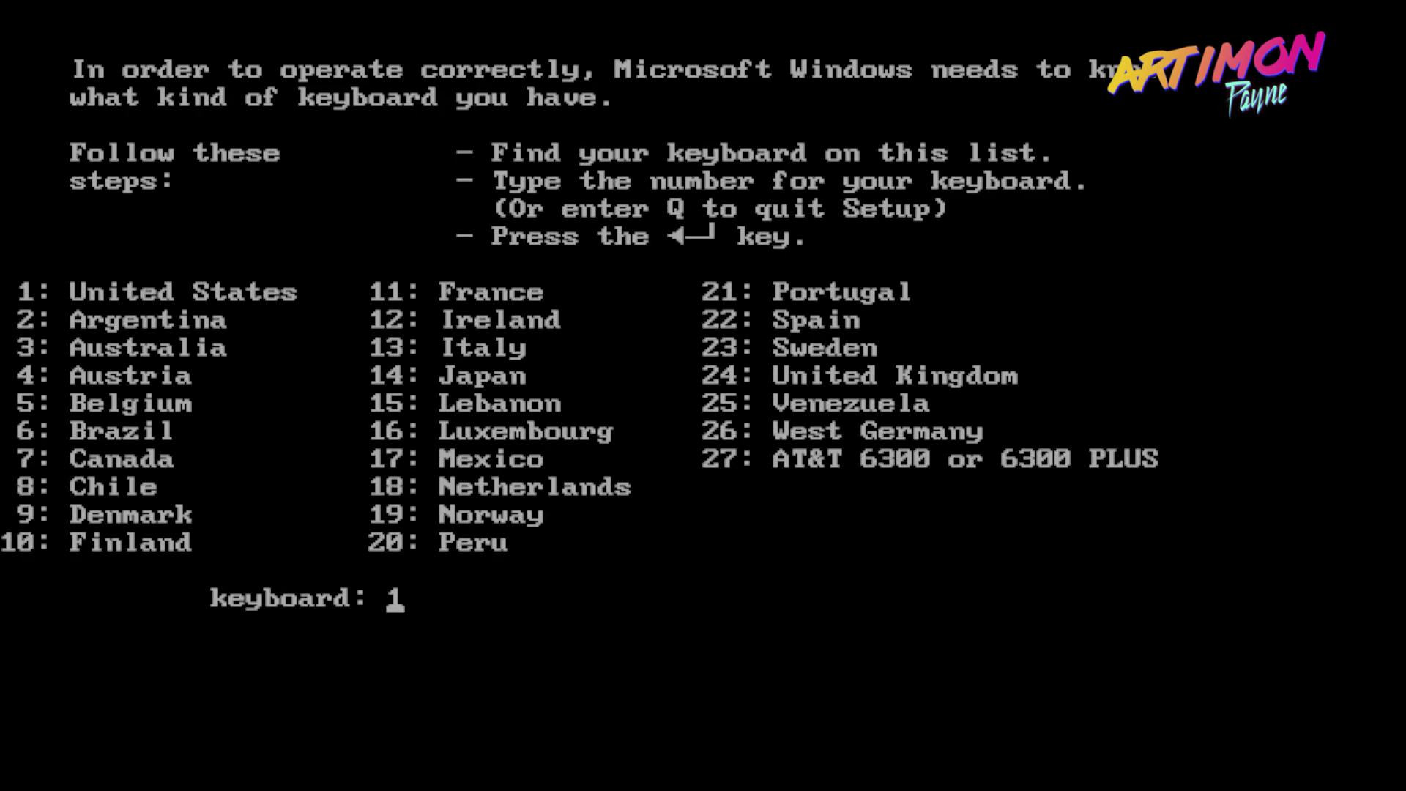
# - Configure Setup with the United States keyboard, the preset pointing device, and graphics adapter 5, EGA with Enhanced Color Display or Personal Computer Color Display
pyautogui.press('Return')
pyautogui.press('Return')
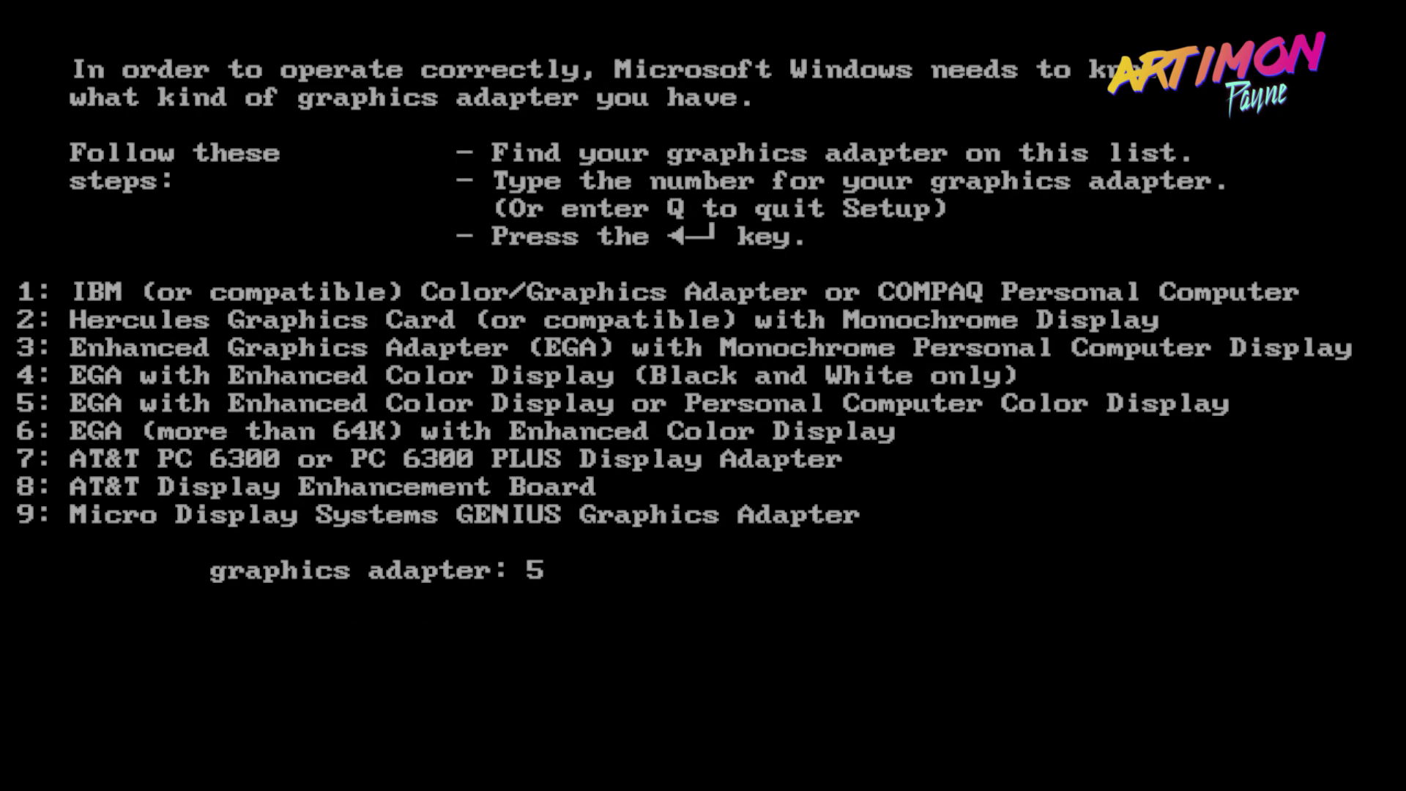
pyautogui.press('Return')
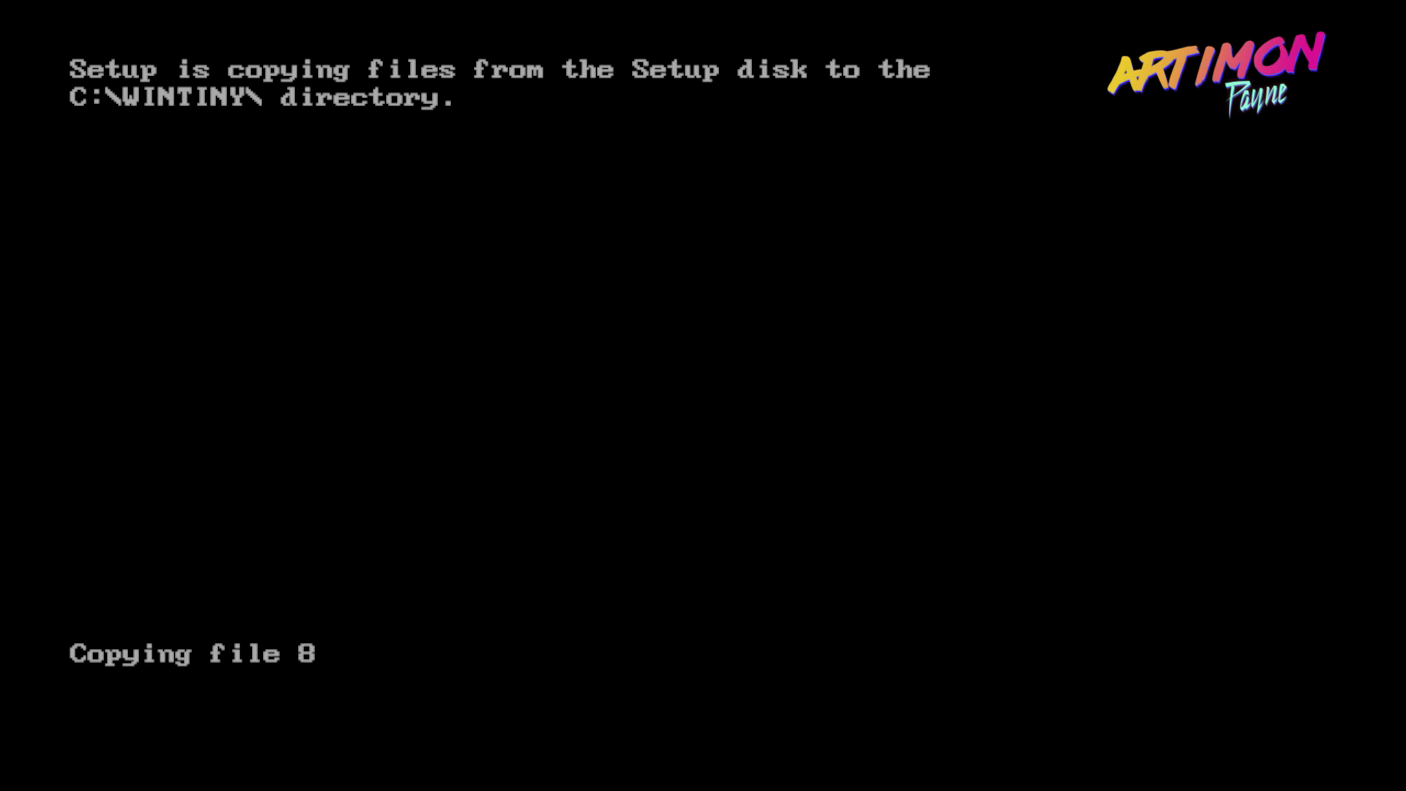
# - Continue Setup through the Build, Utilities, Font, Desktop Applications and Microsoft Write Program disks until the installation is complete
pyautogui.press('c')
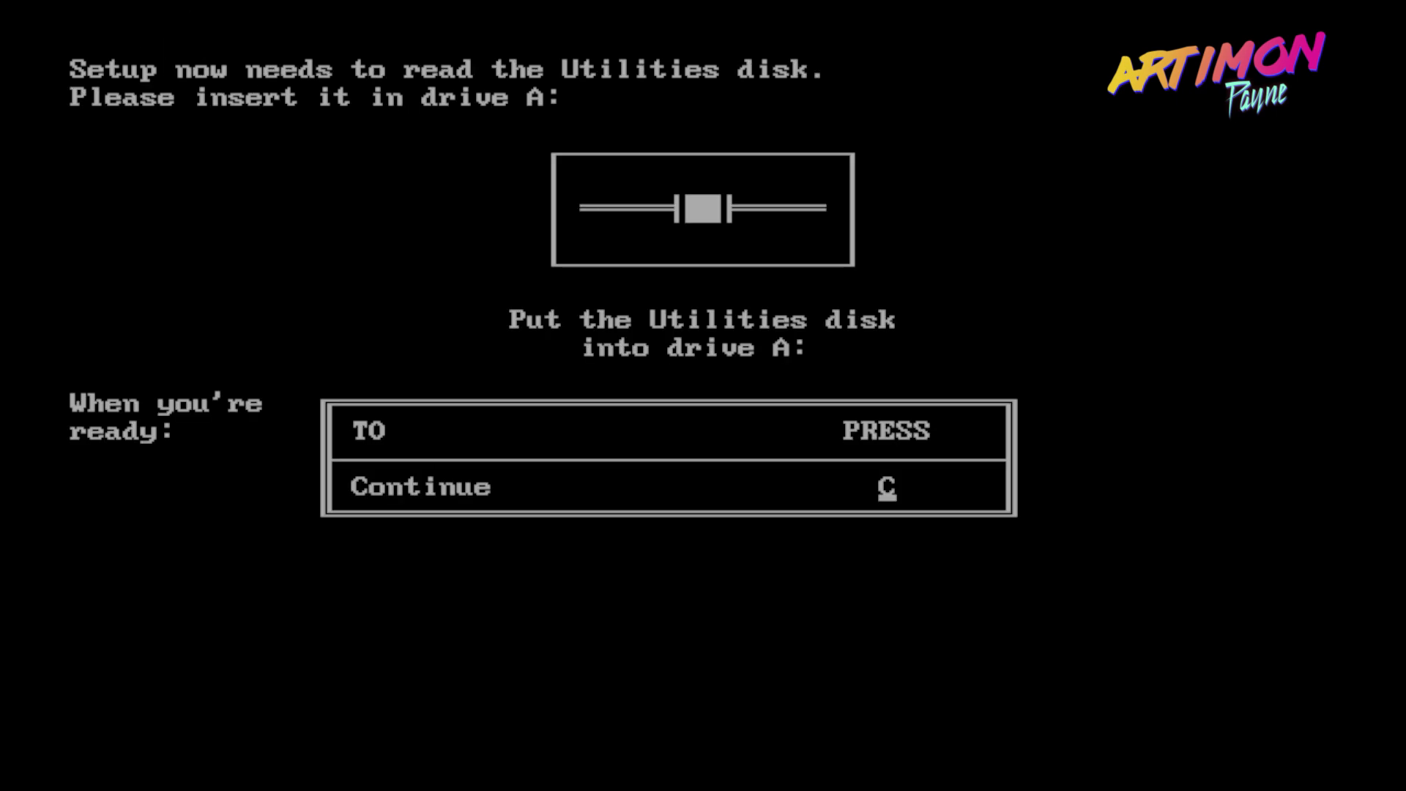
pyautogui.press('c')
pyautogui.press('c')
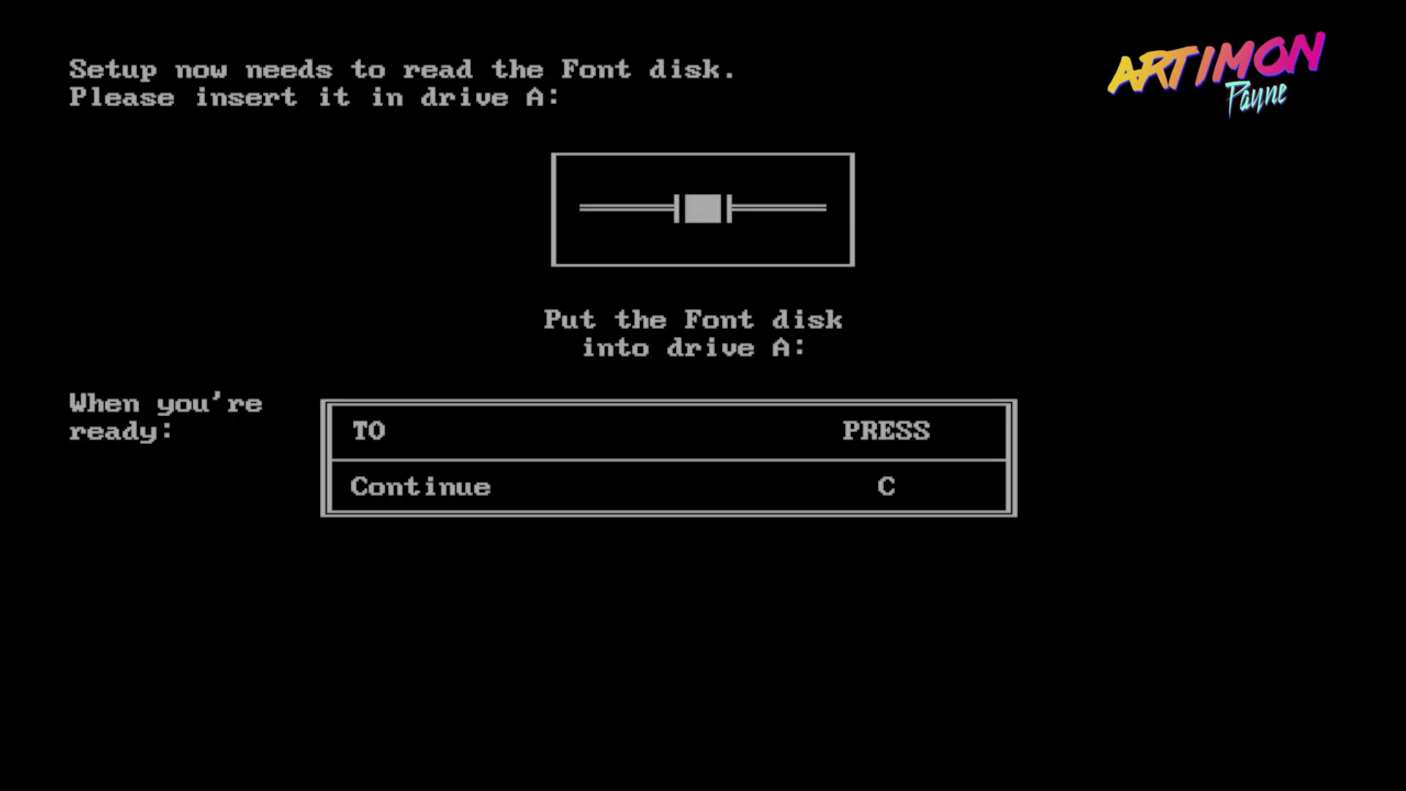
pyautogui.press('c')
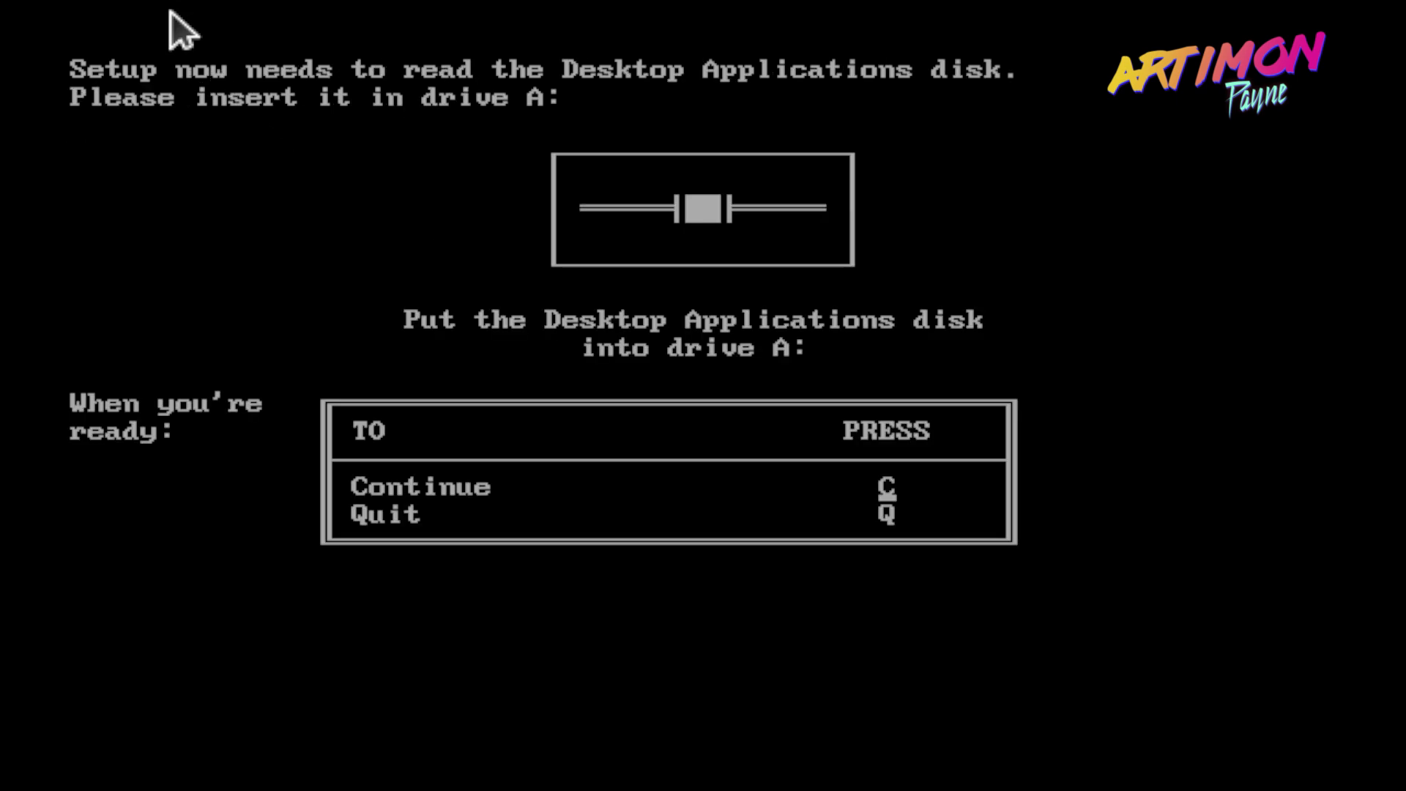
pyautogui.press('c')
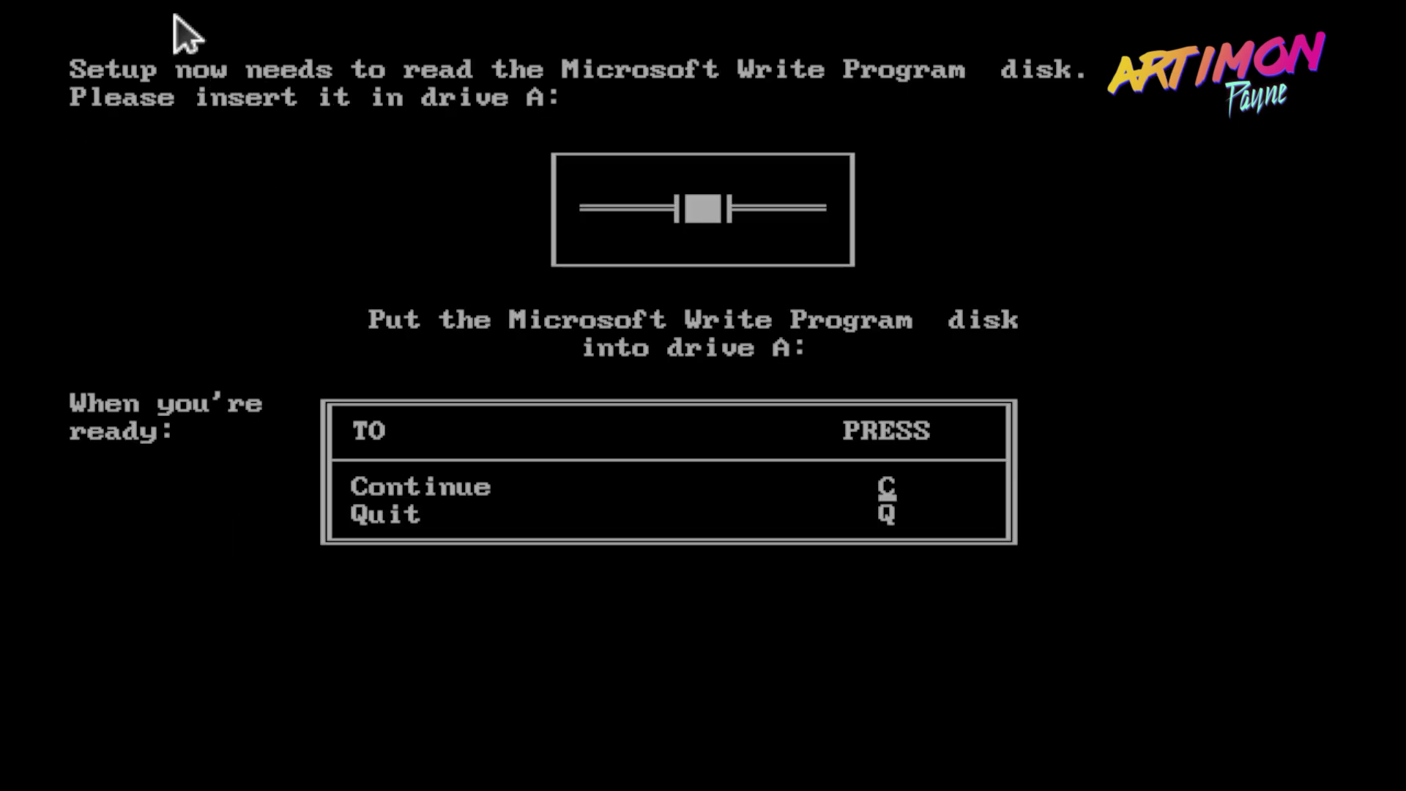
pyautogui.press('c')
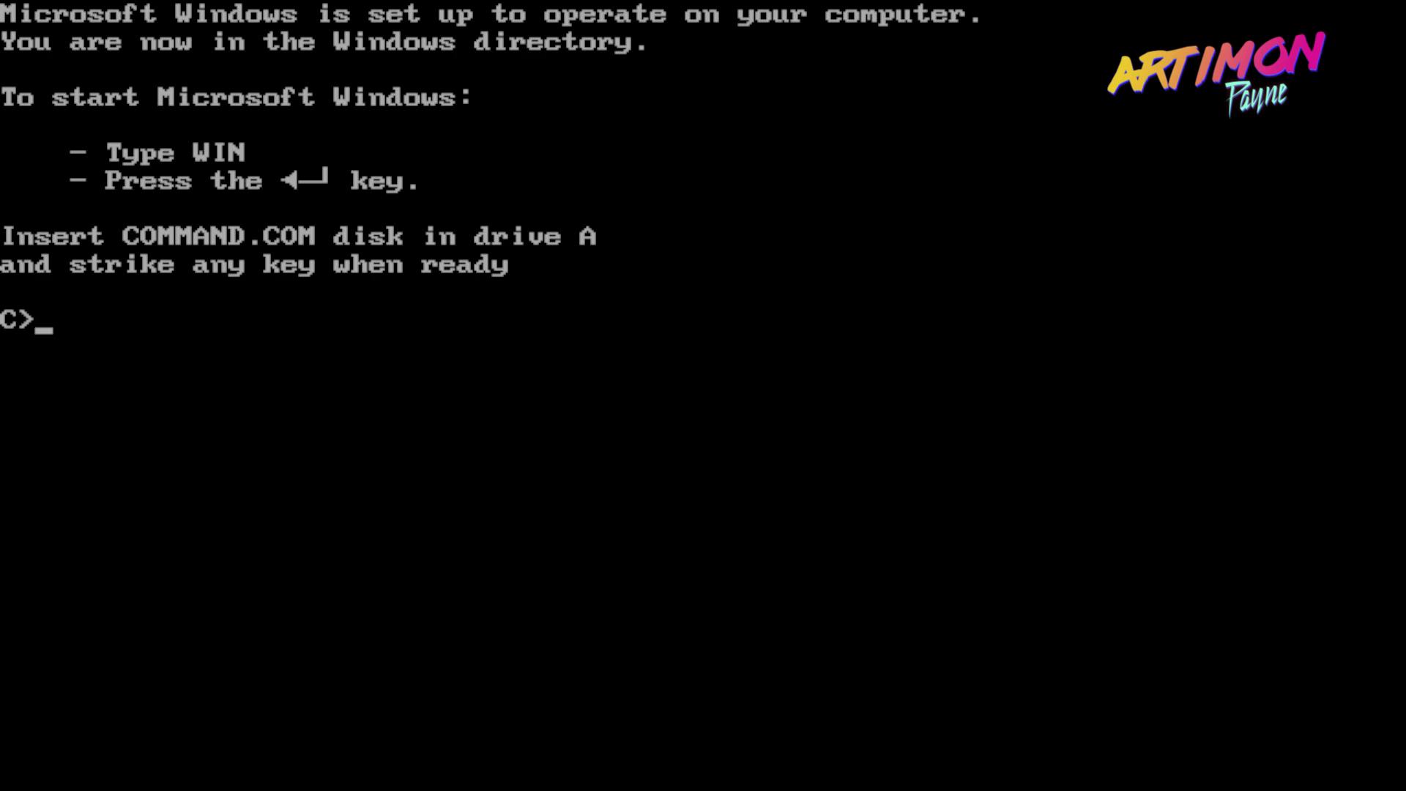
# - Start the newly installed Windows, and view the version information of MS-DOS Executive
pyautogui.press('Return')
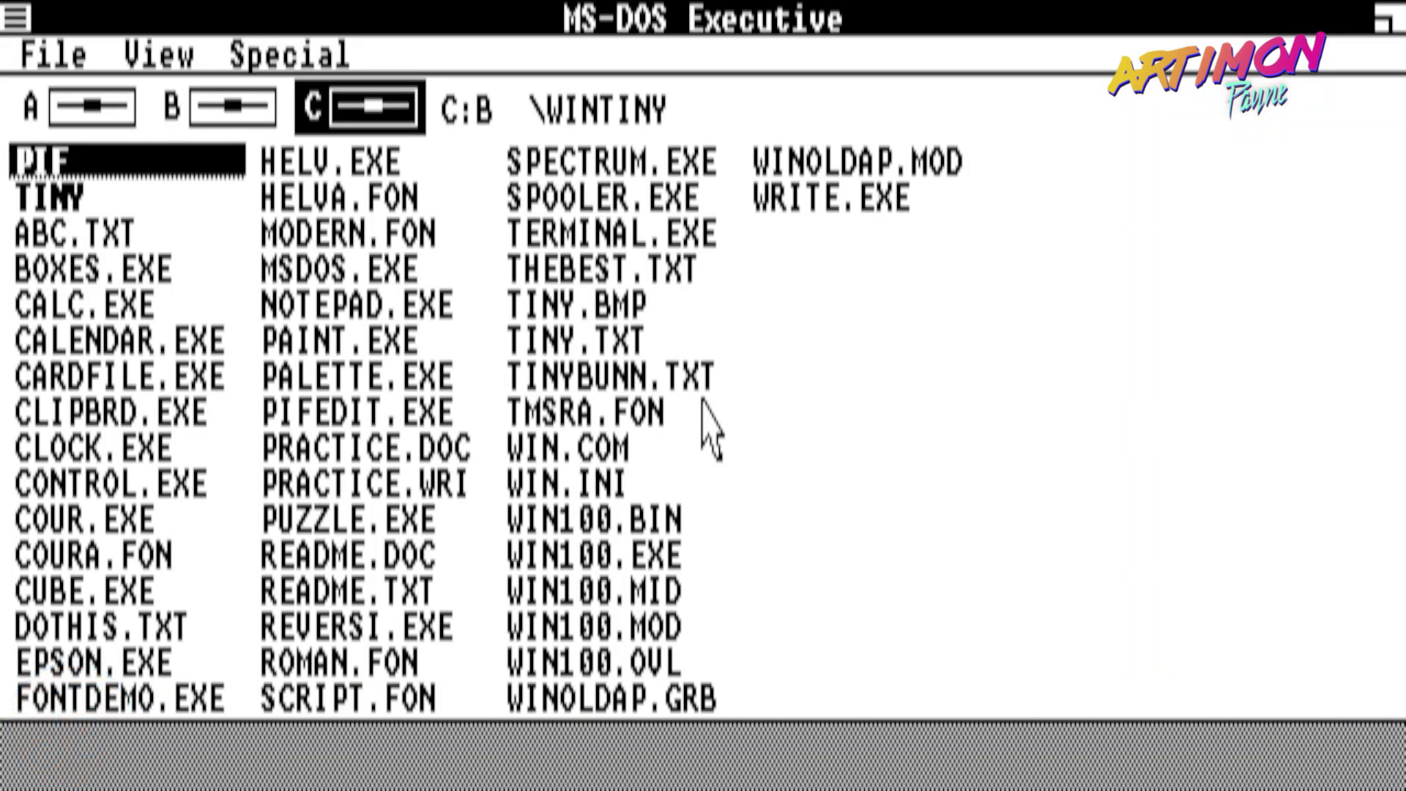
pyautogui.moveTo(16, 10); pyautogui.dragTo(83, 247)
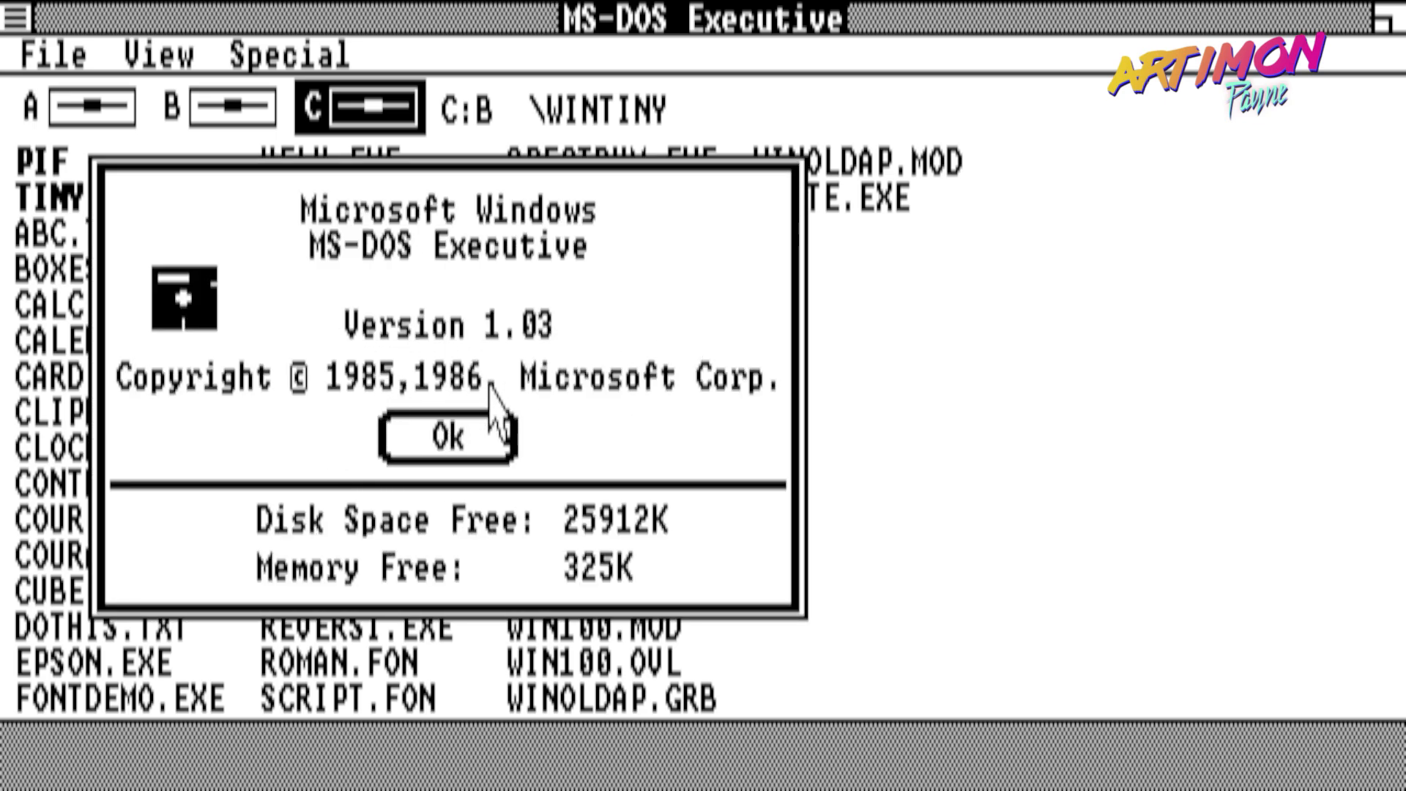
pyautogui.click(466, 438)
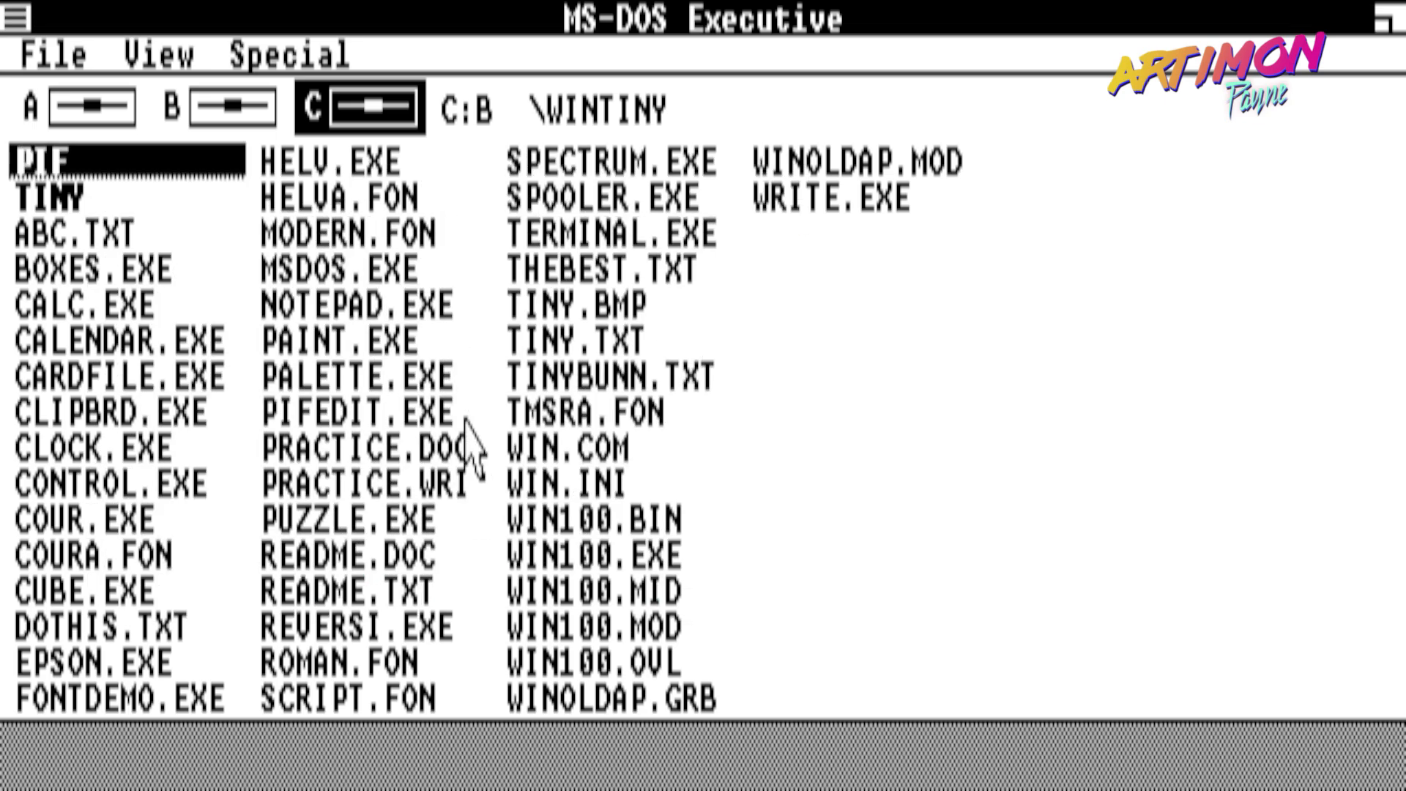
# - Start CLOCK.EXE, view the version information of Clock, and close it
pyautogui.doubleClick(151, 445)
pyautogui.click(15, 16)
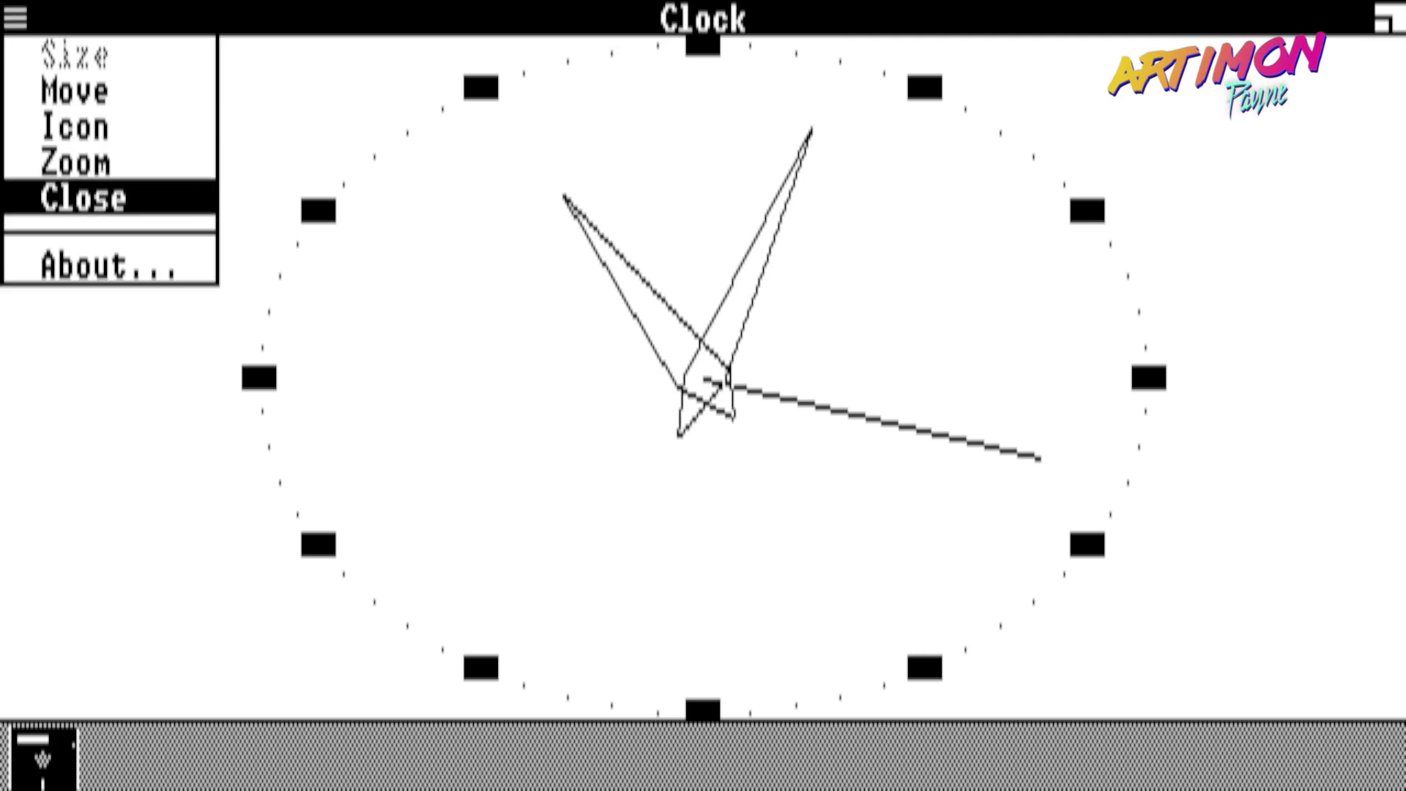
pyautogui.click(110, 265)
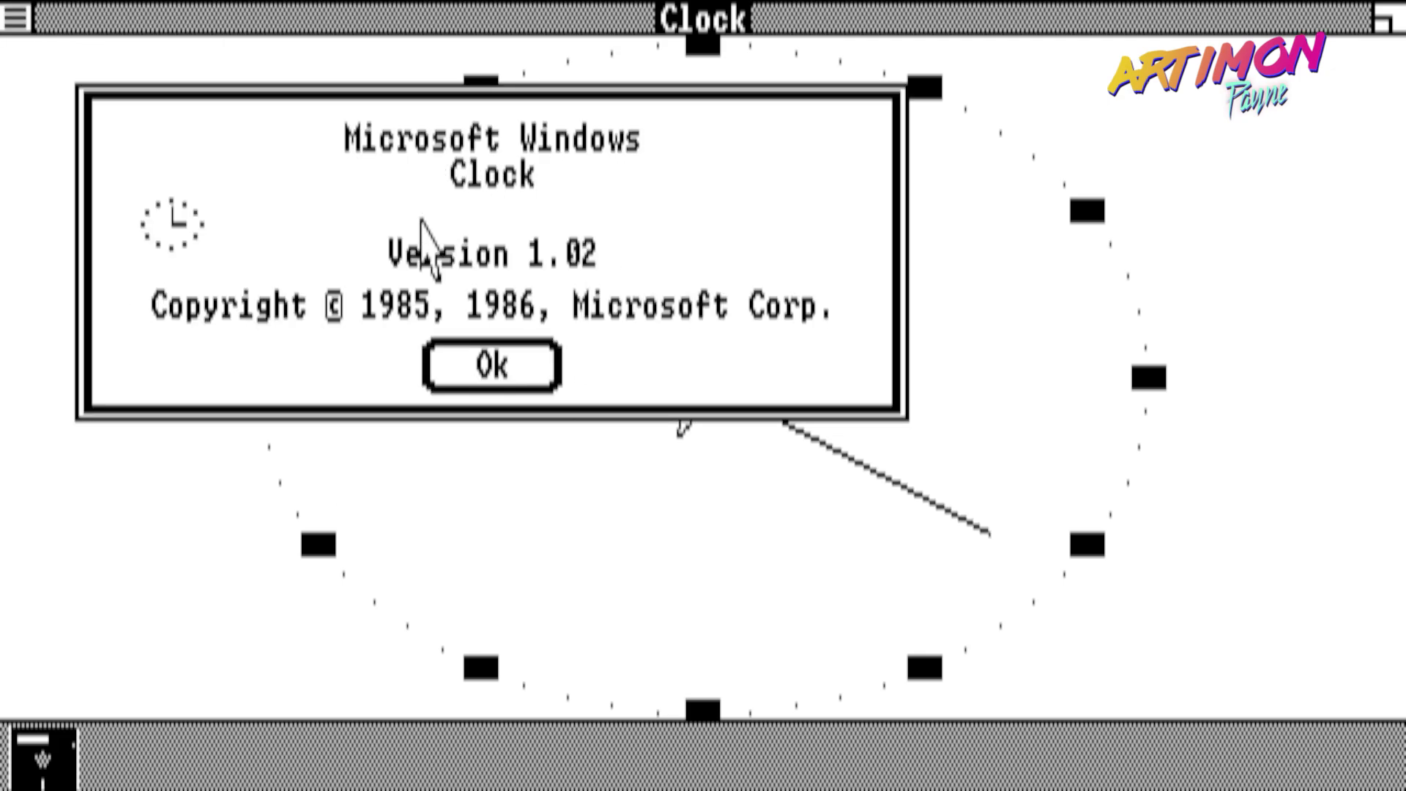
pyautogui.click(522, 359)
pyautogui.click(15, 16)
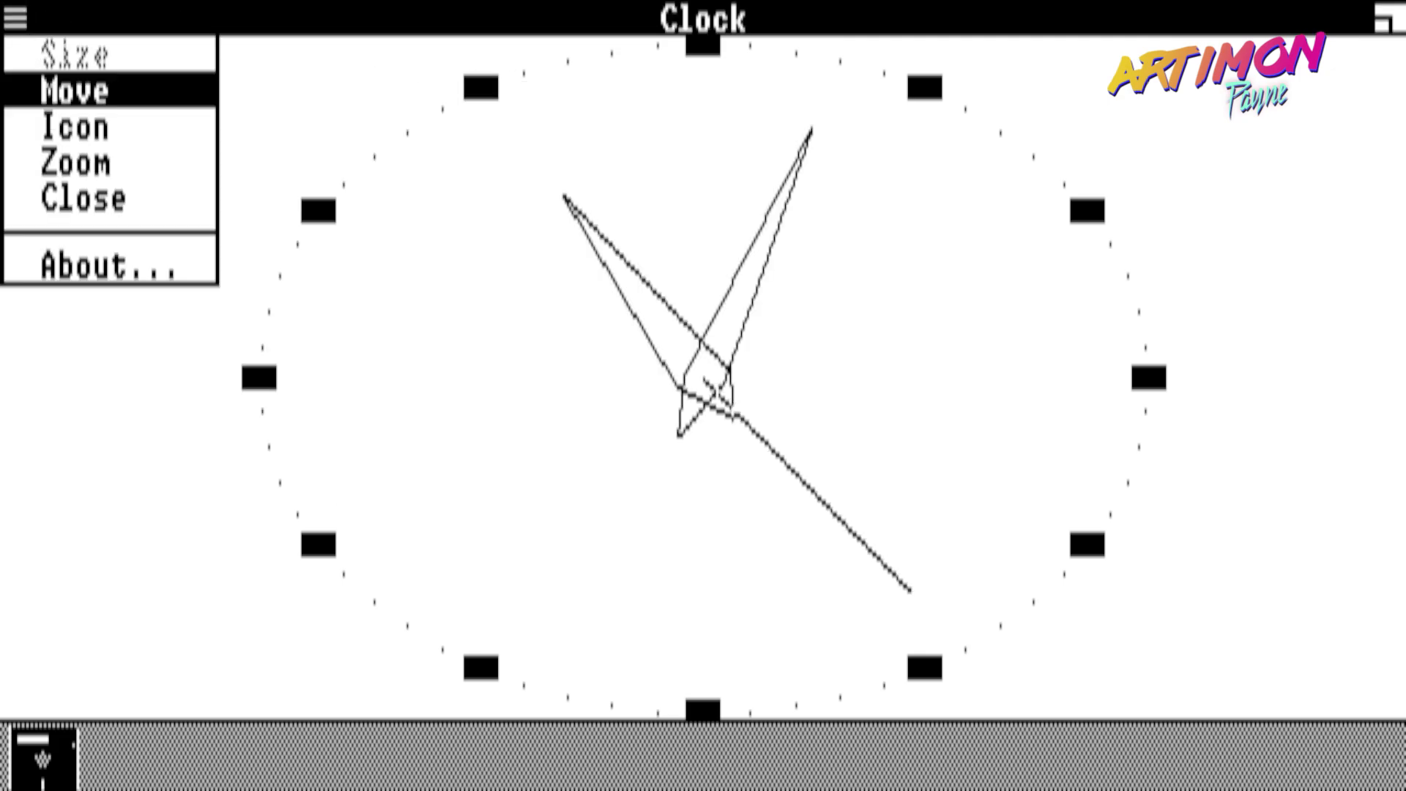
pyautogui.click(70, 199)
# - Start CALENDAR.EXE without supplying the EPSON.drv disk, look at the hours from 12:00 AM, view Calendar's version information, and close it
pyautogui.doubleClick(103, 341)
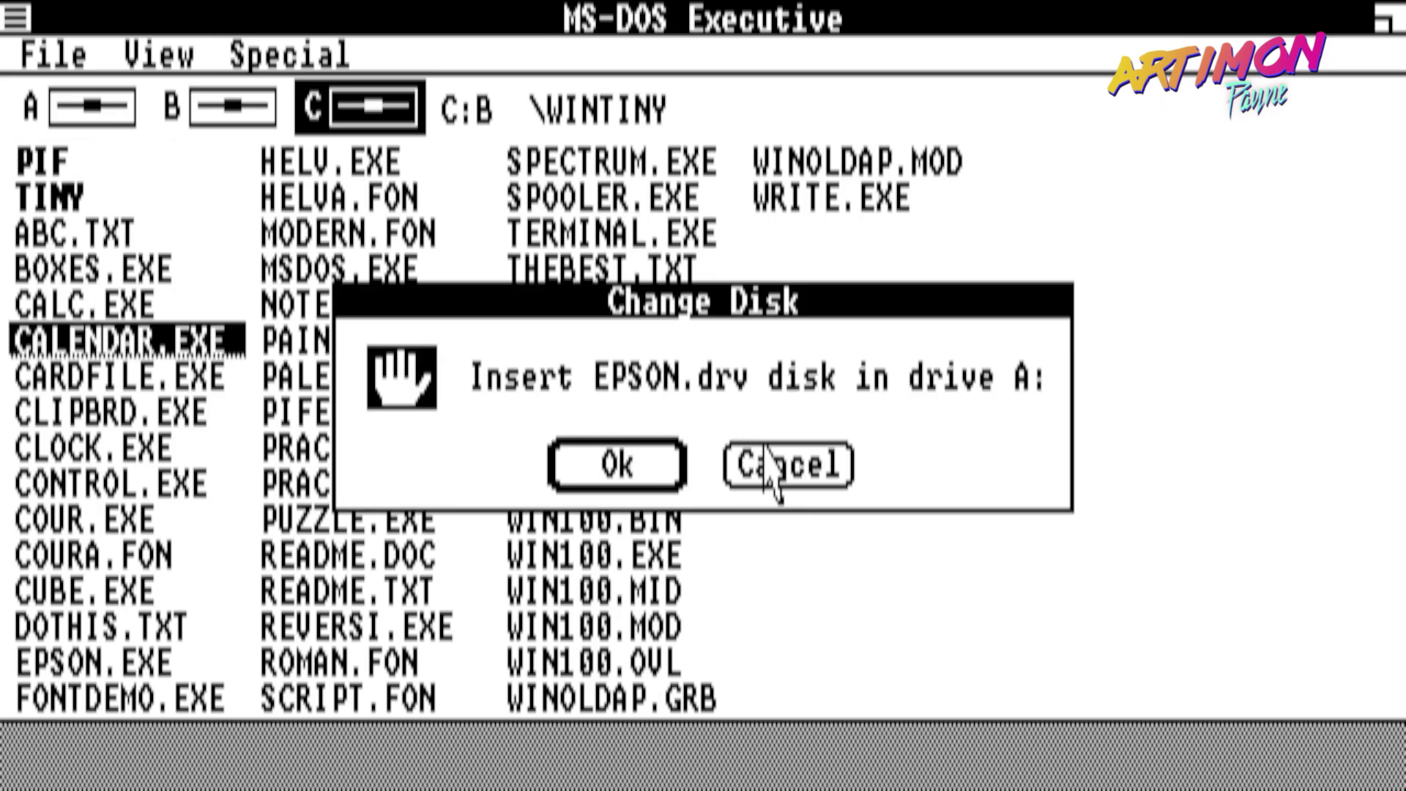
pyautogui.click(765, 449)
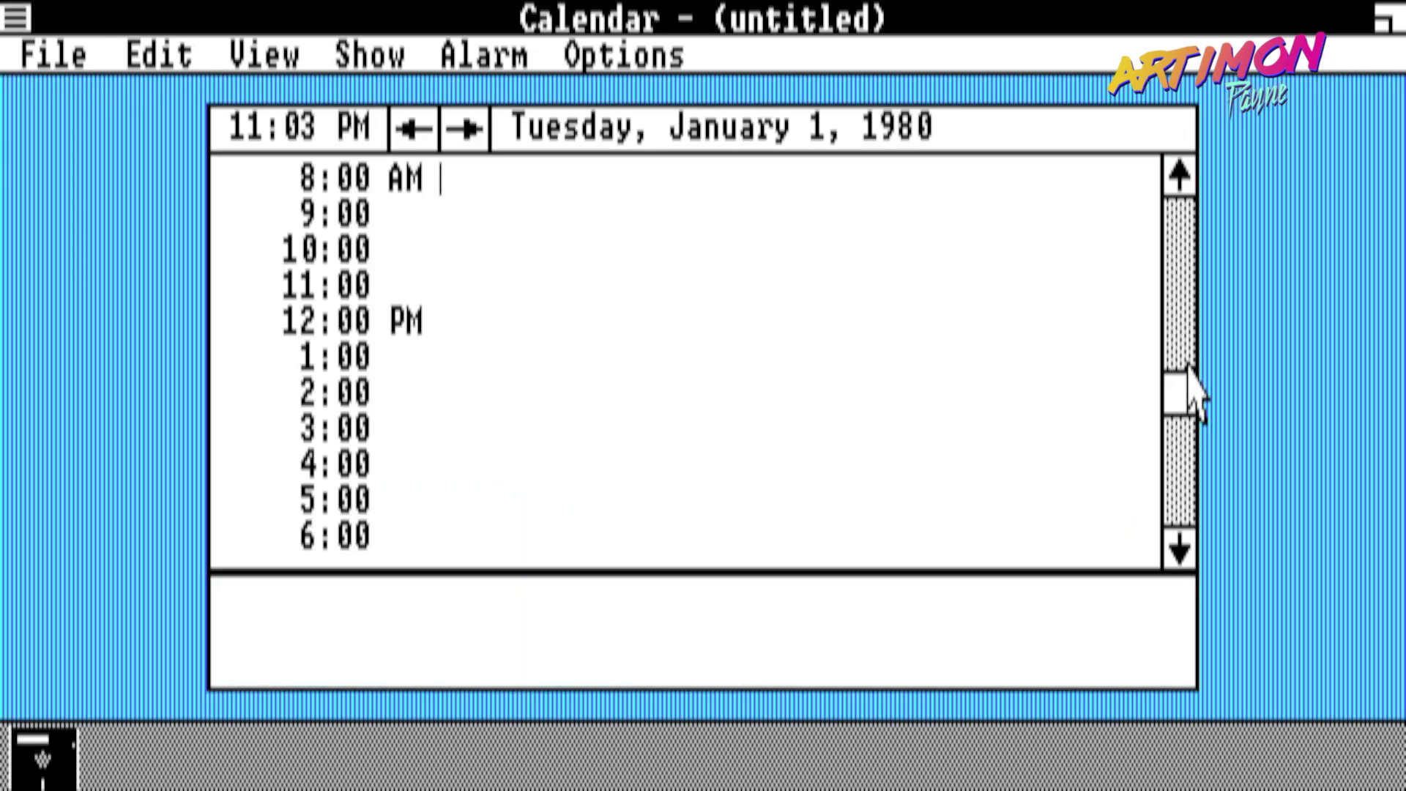
pyautogui.moveTo(1187, 330); pyautogui.dragTo(1181, 218)
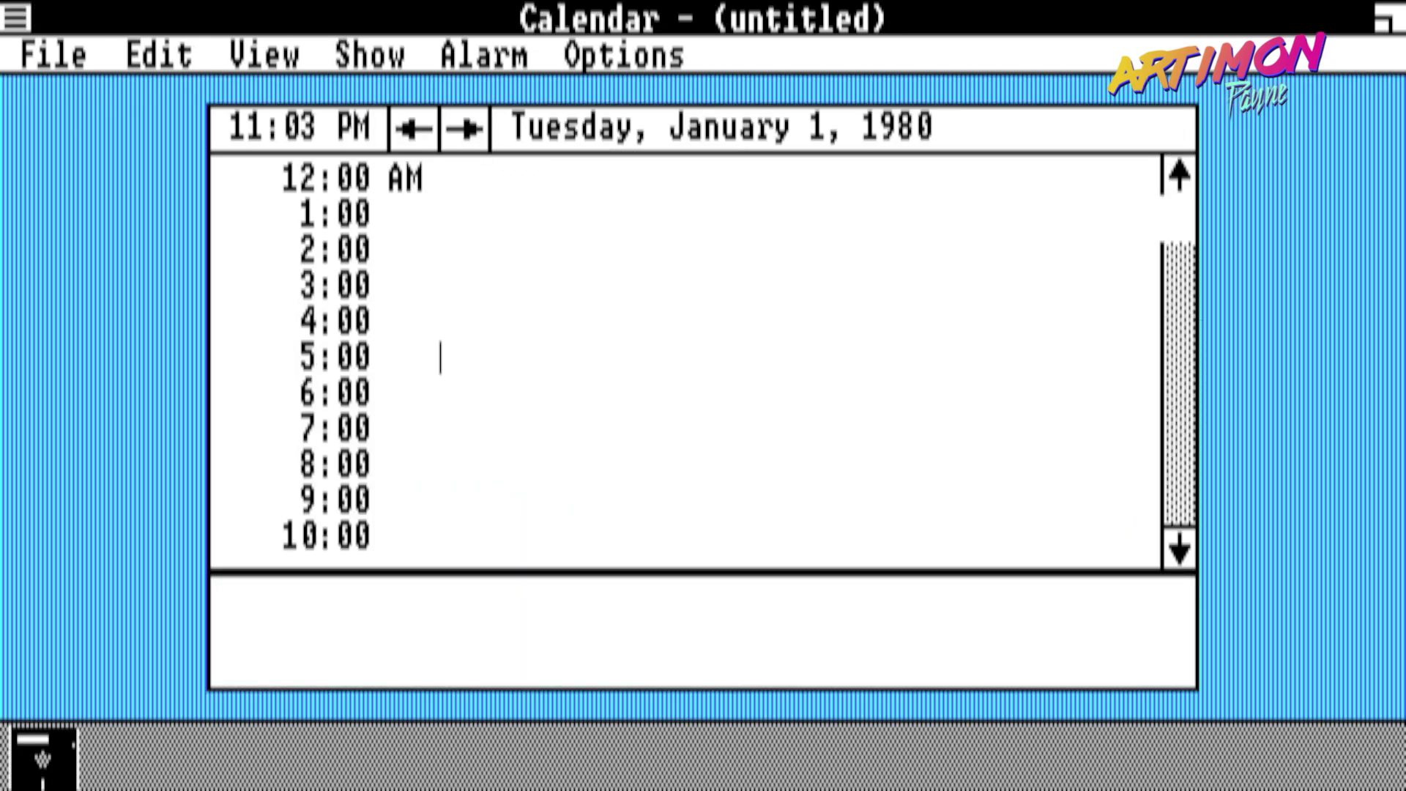
pyautogui.click(3, 11)
pyautogui.click(103, 269)
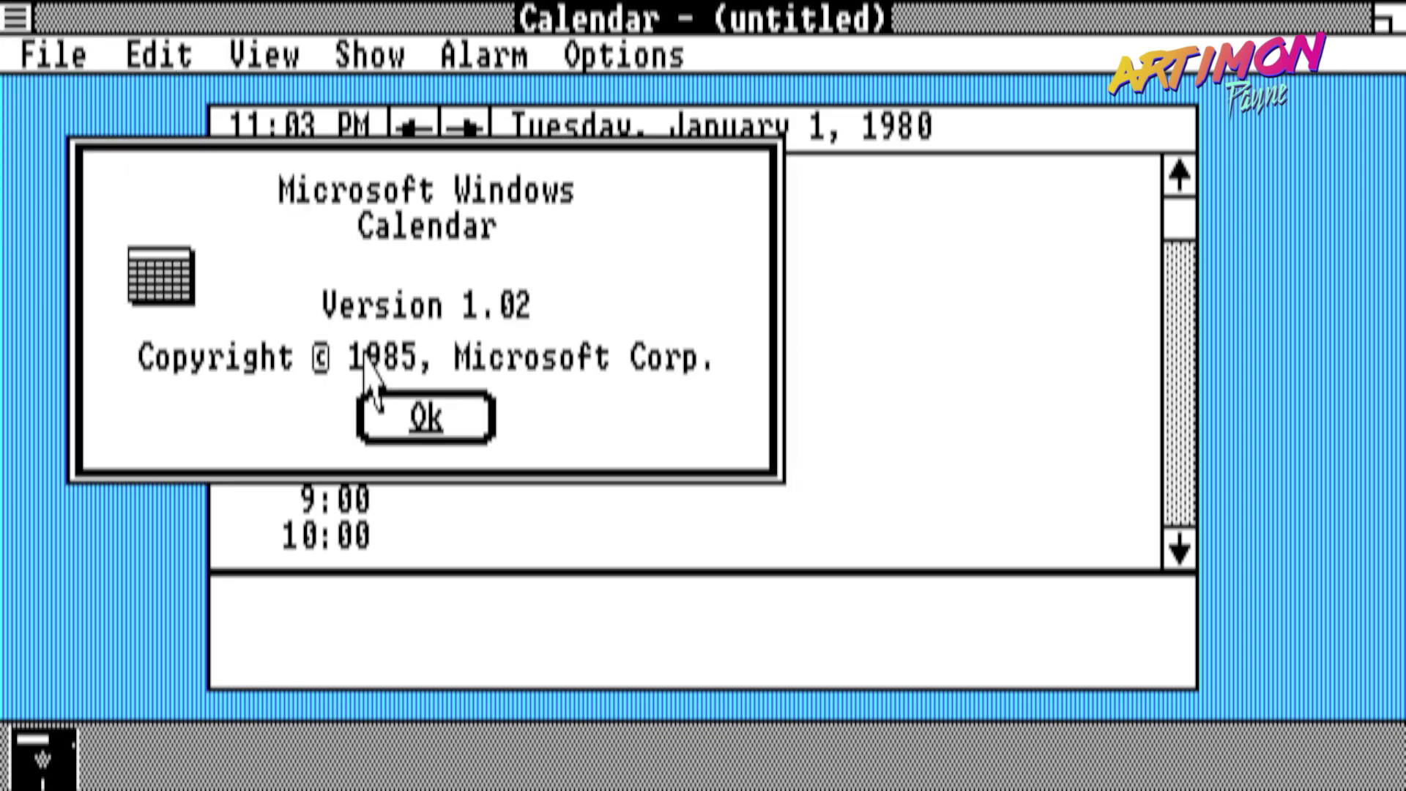
pyautogui.click(408, 414)
pyautogui.click(16, 16)
pyautogui.click(81, 196)
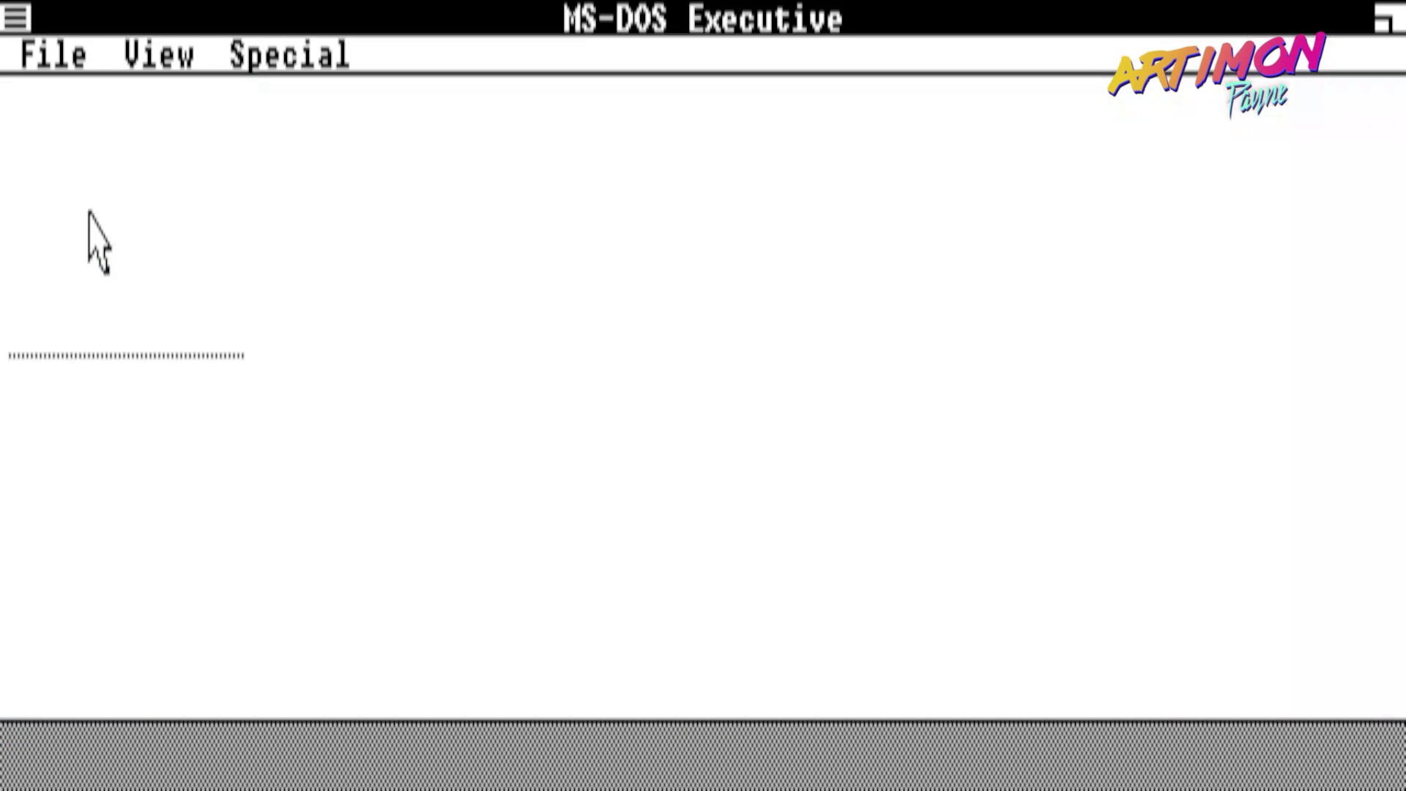
# - Start CARDFILE.EXE to look at the empty untitled card, and close Cardfile
pyautogui.doubleClick(110, 374)
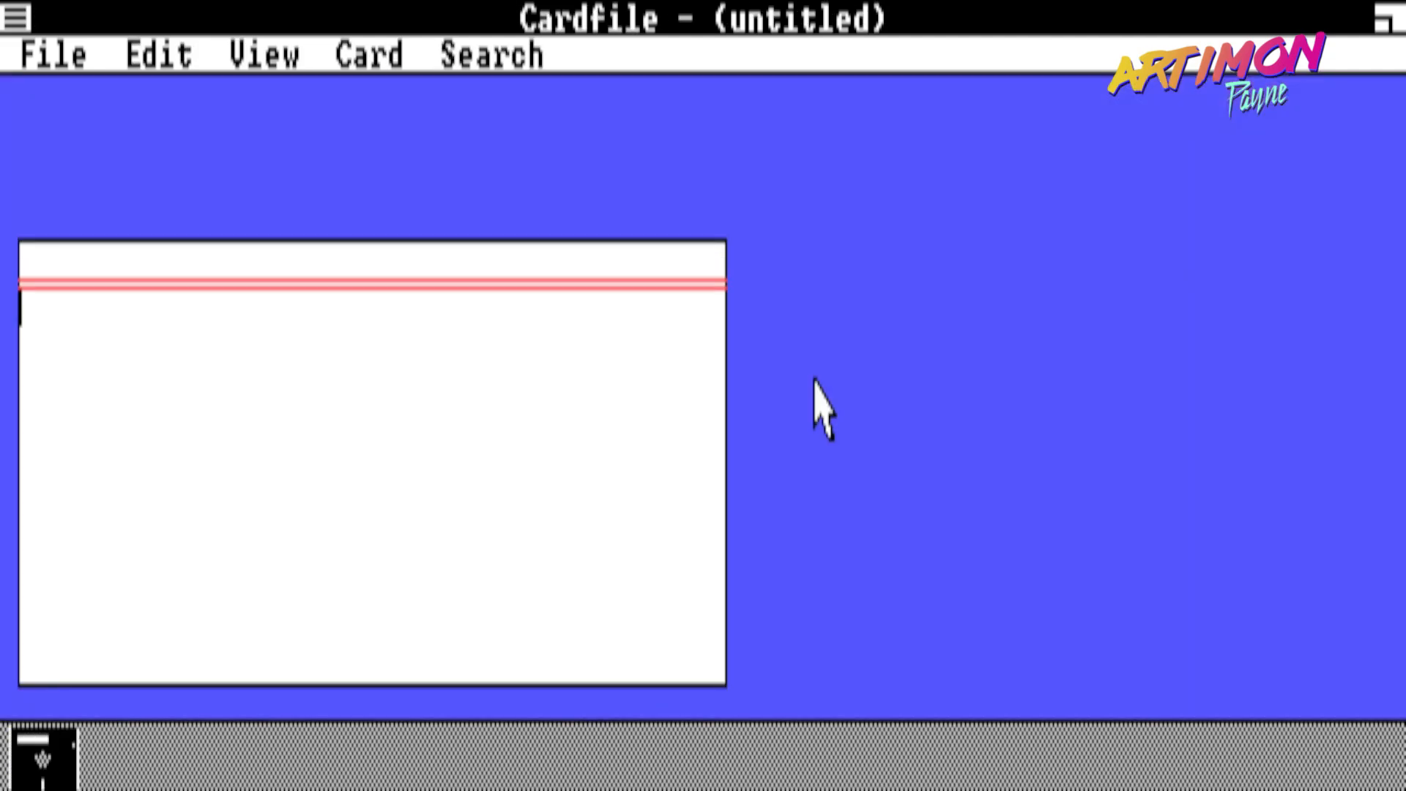
pyautogui.click(19, 25)
pyautogui.click(60, 205)
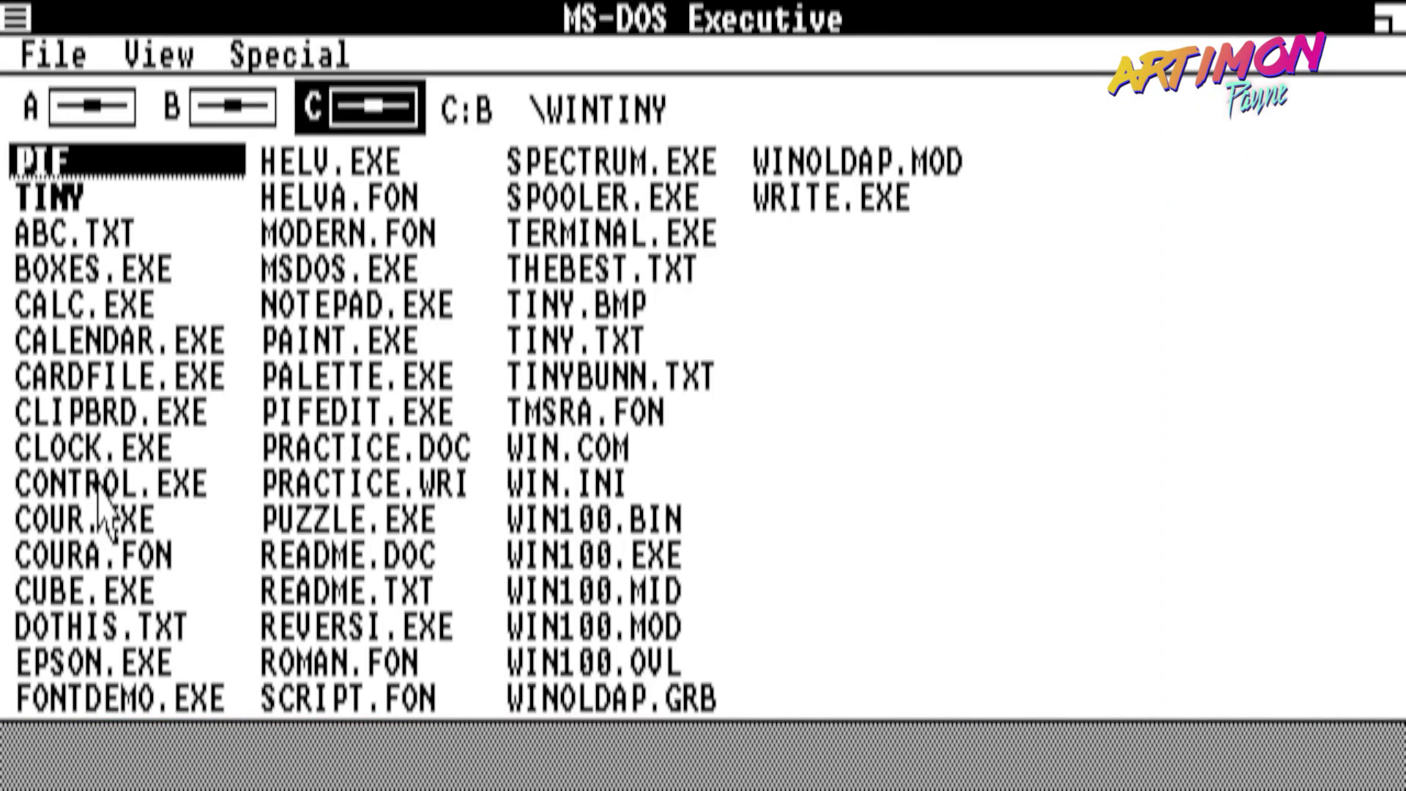
# - Start CONTROL.EXE and examine the Screen Colors preferences, accepting them without changes
pyautogui.doubleClick(99, 484)
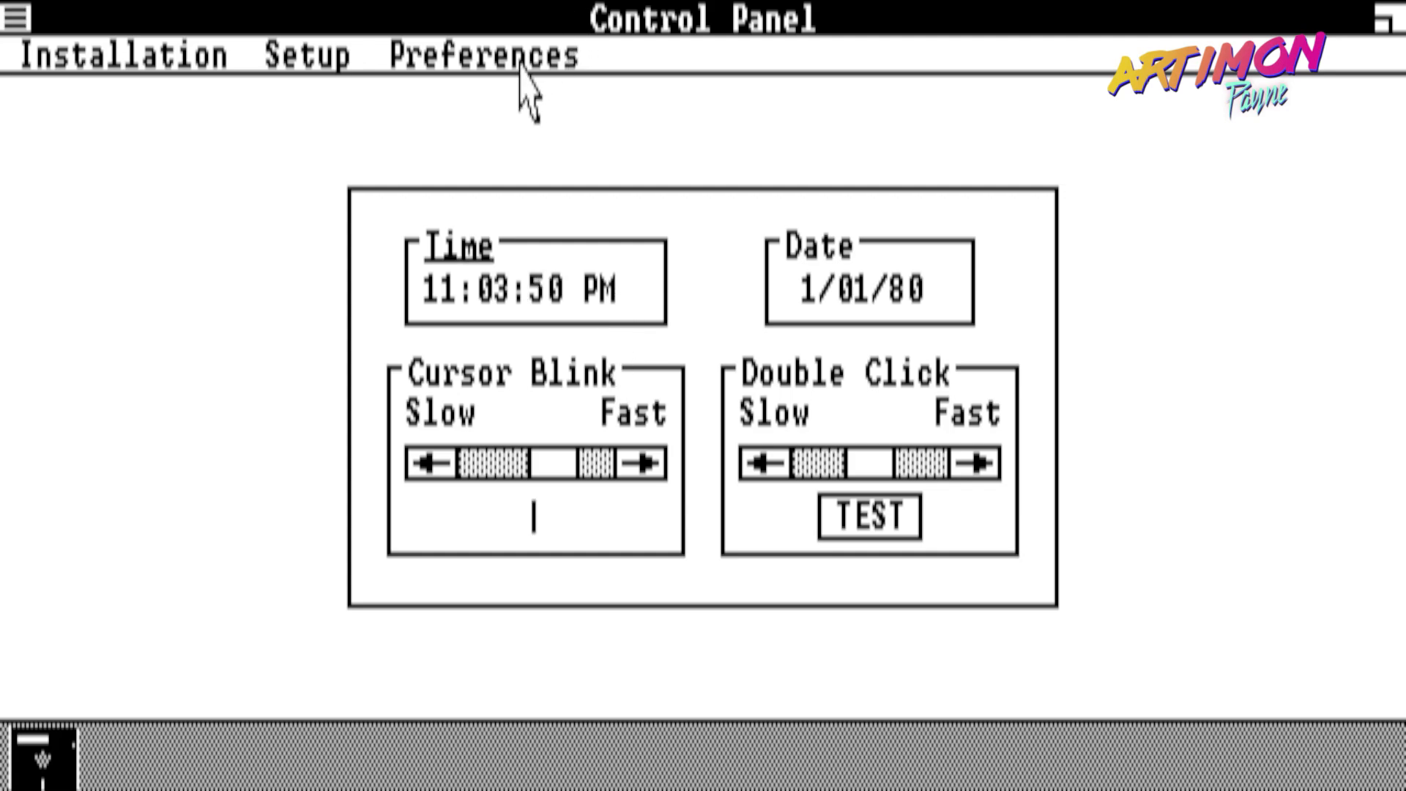
pyautogui.click(522, 65)
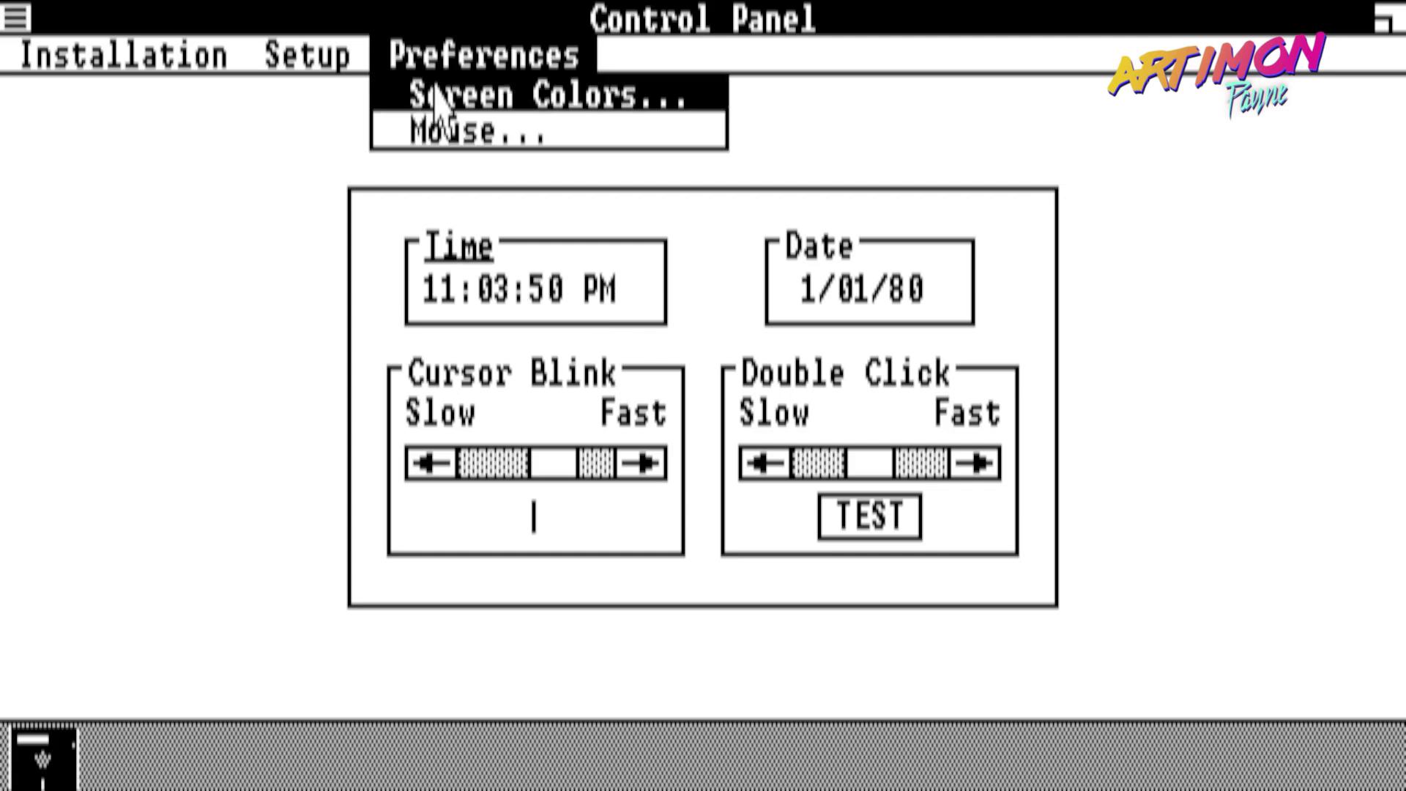
pyautogui.click(500, 106)
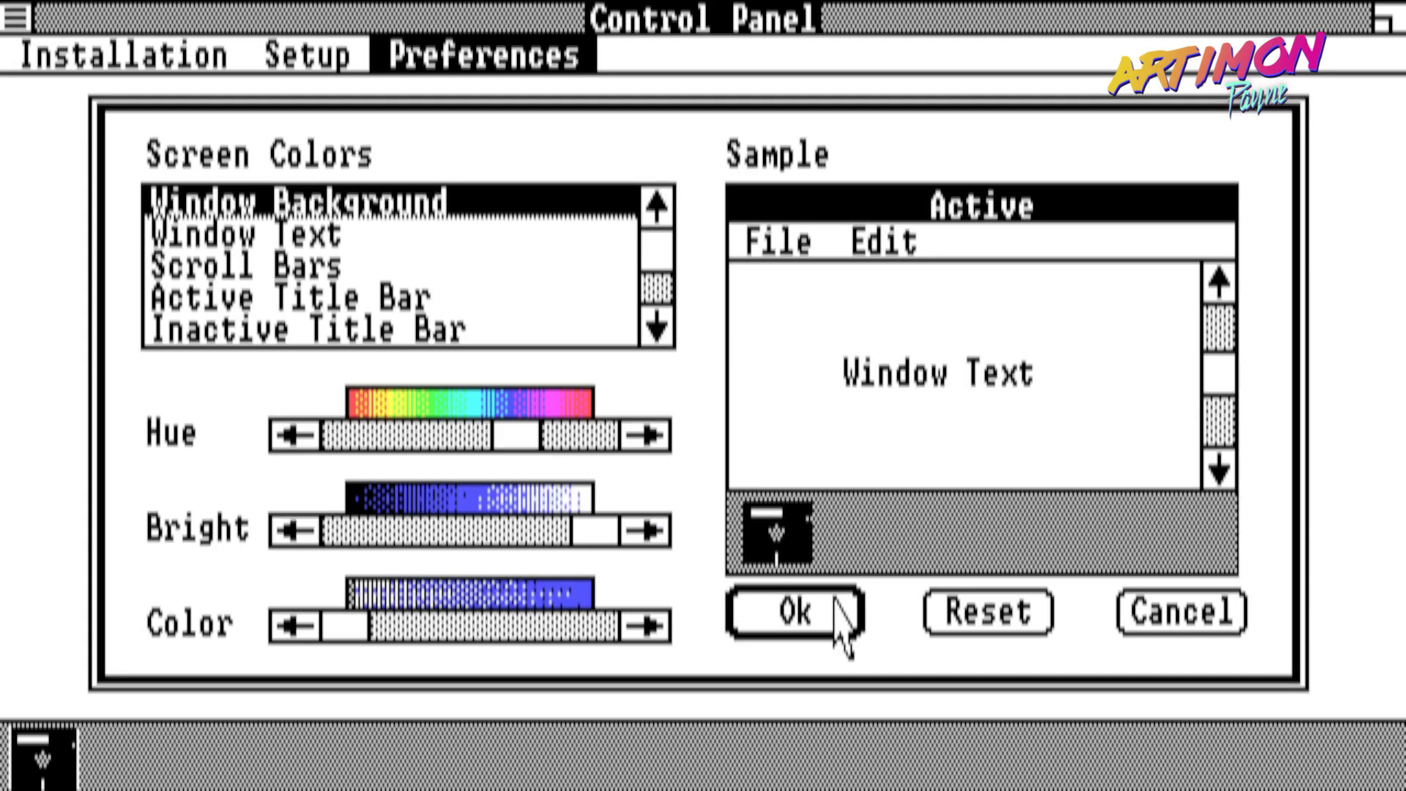
pyautogui.click(836, 599)
# - View the version information of Control Panel and close it
pyautogui.click(16, 16)
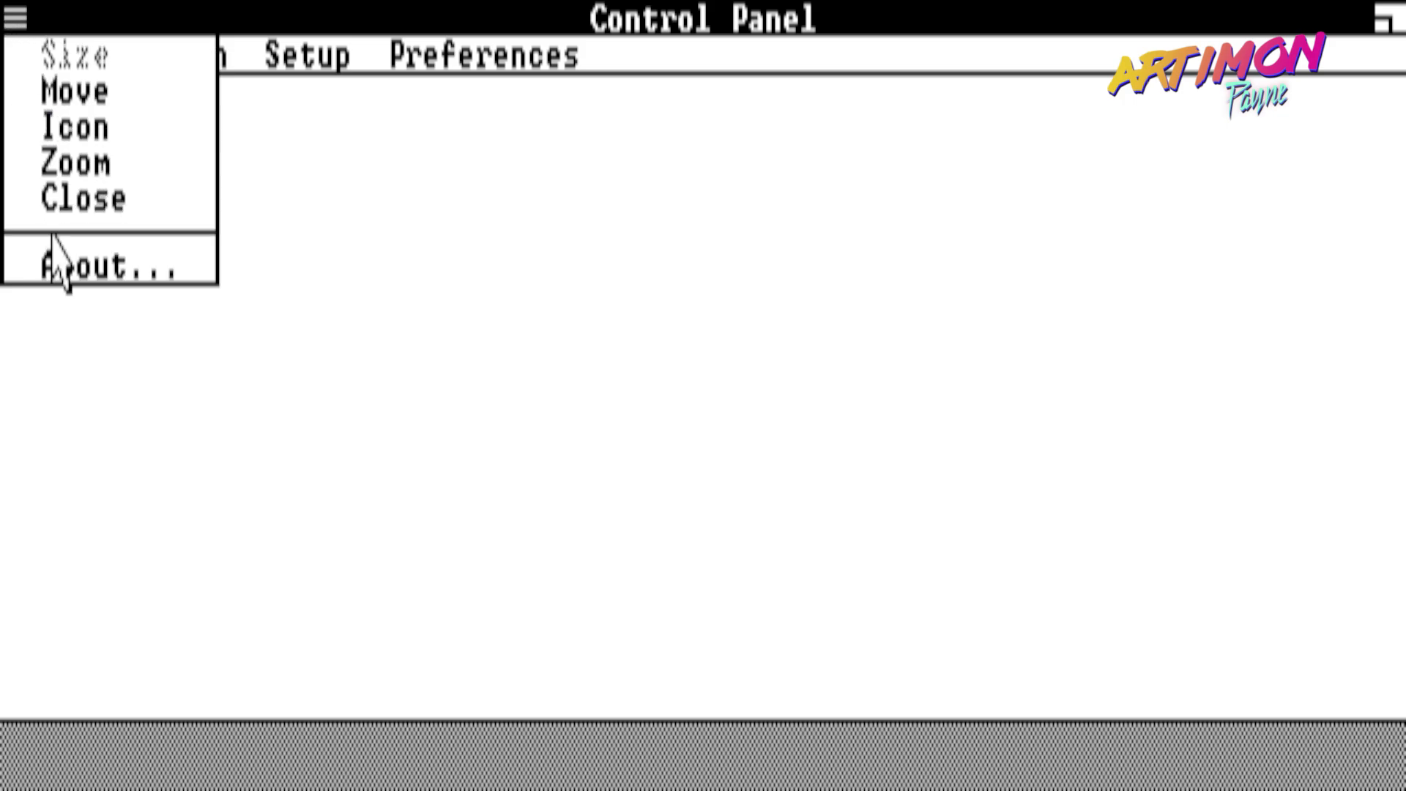
pyautogui.click(55, 260)
pyautogui.click(469, 406)
pyautogui.click(16, 16)
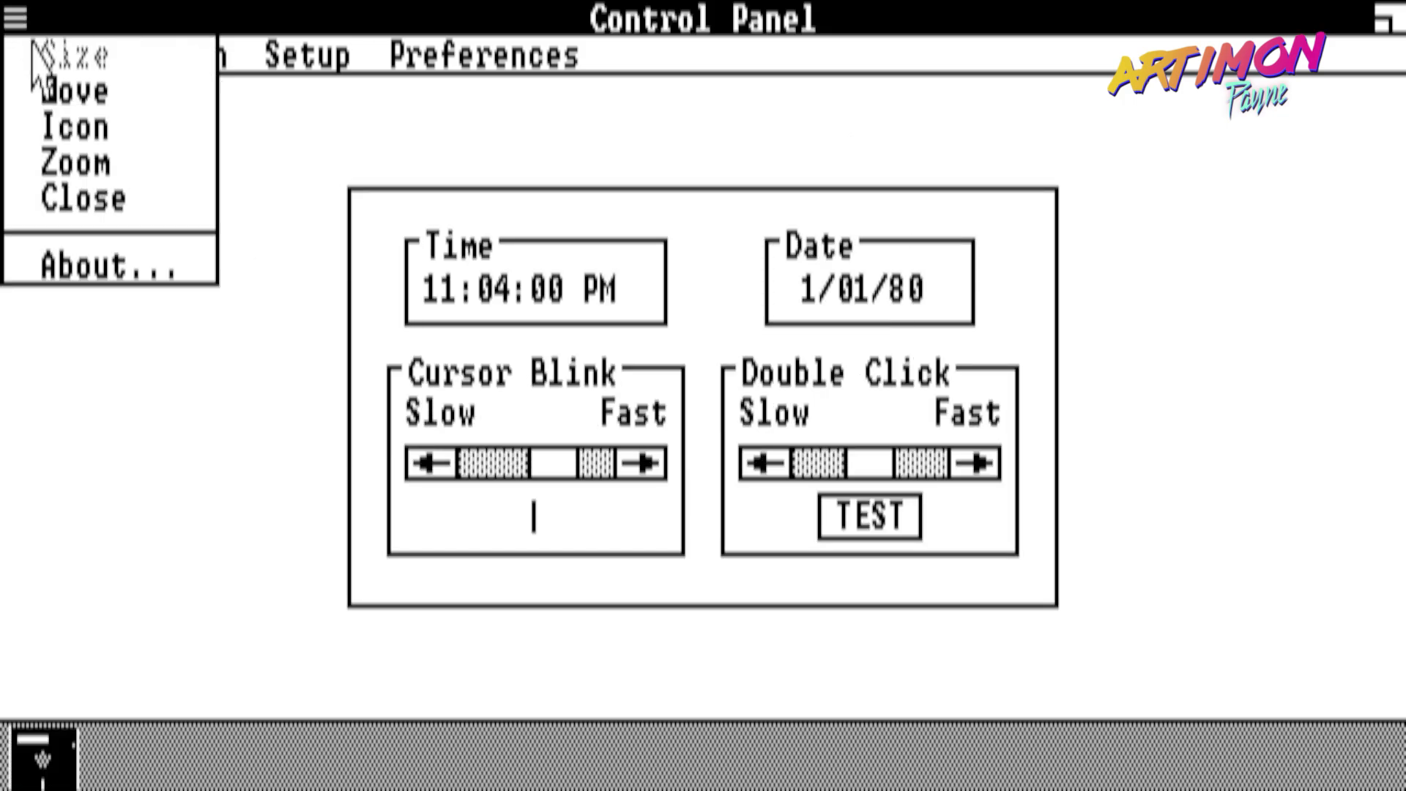
pyautogui.click(83, 199)
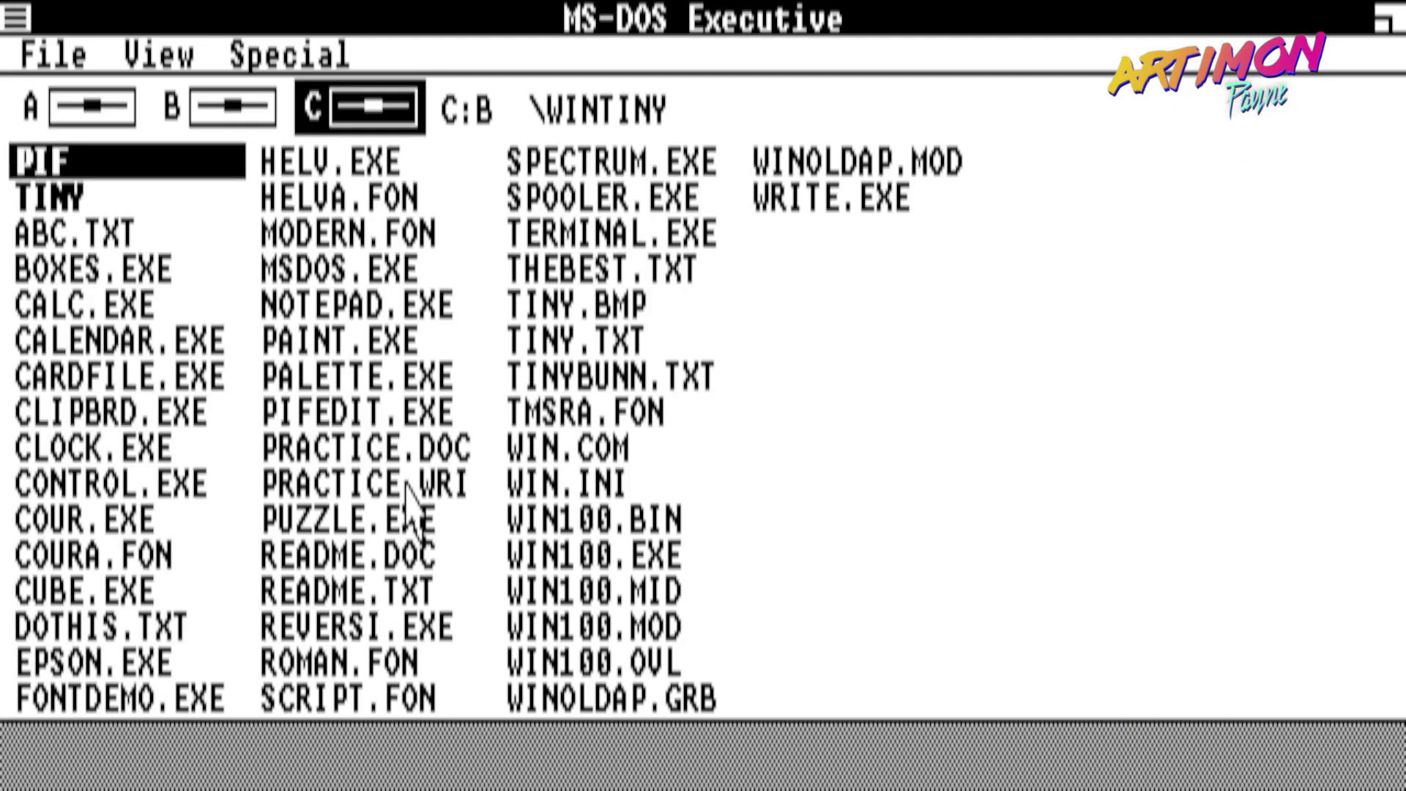
# - Open TINY.TXT in Notepad, cancelling the disk request, view Notepad's version information, and close it
pyautogui.doubleClick(614, 342)
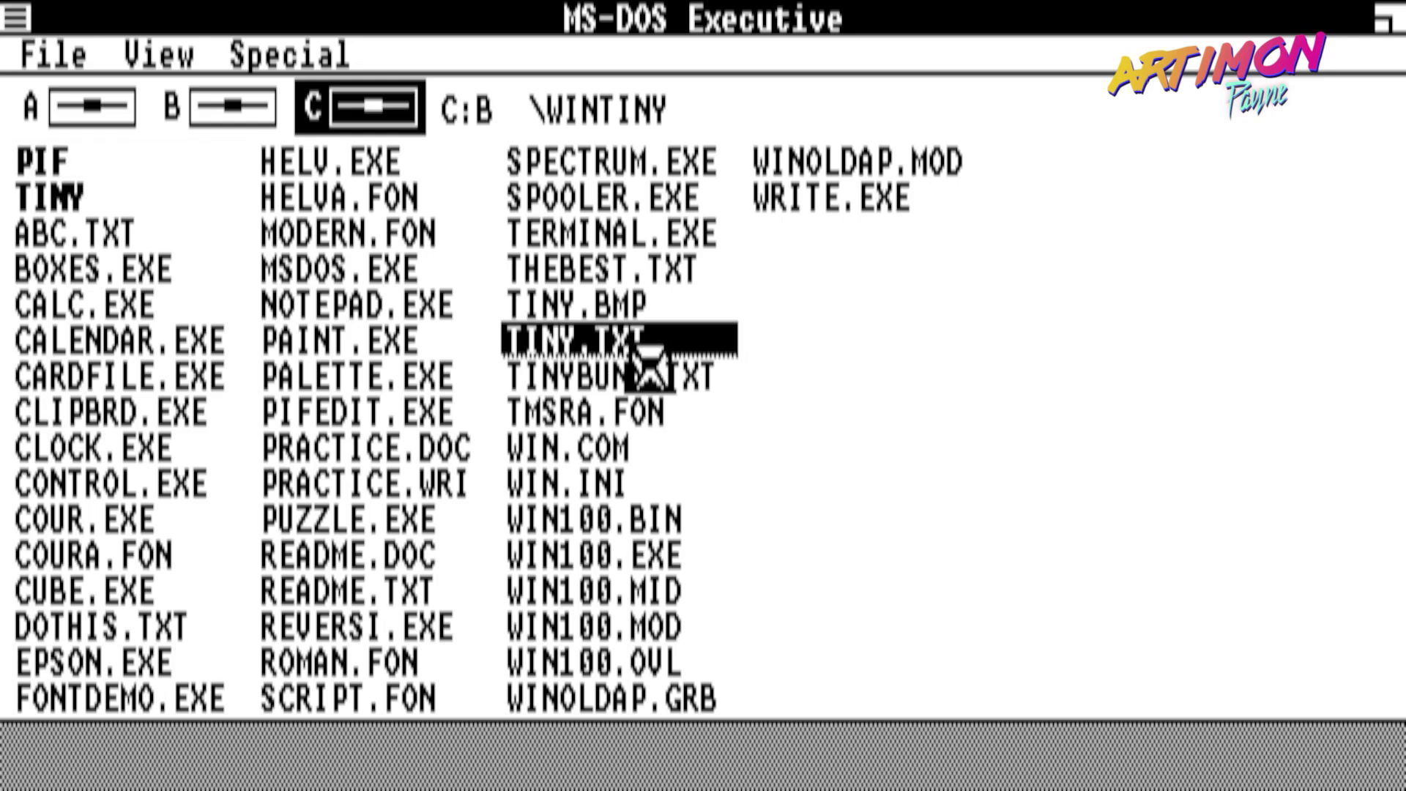
pyautogui.click(798, 463)
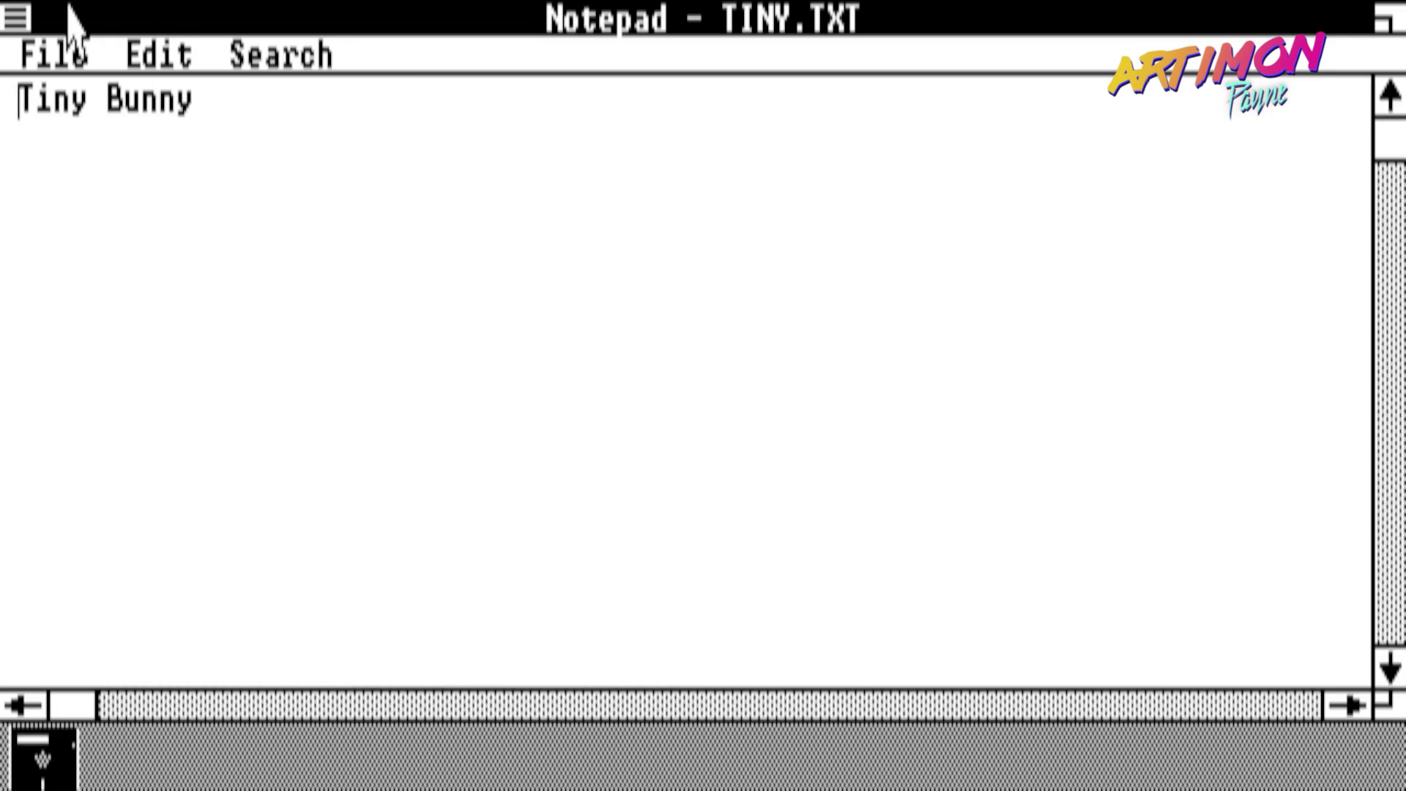
pyautogui.click(16, 17)
pyautogui.click(72, 266)
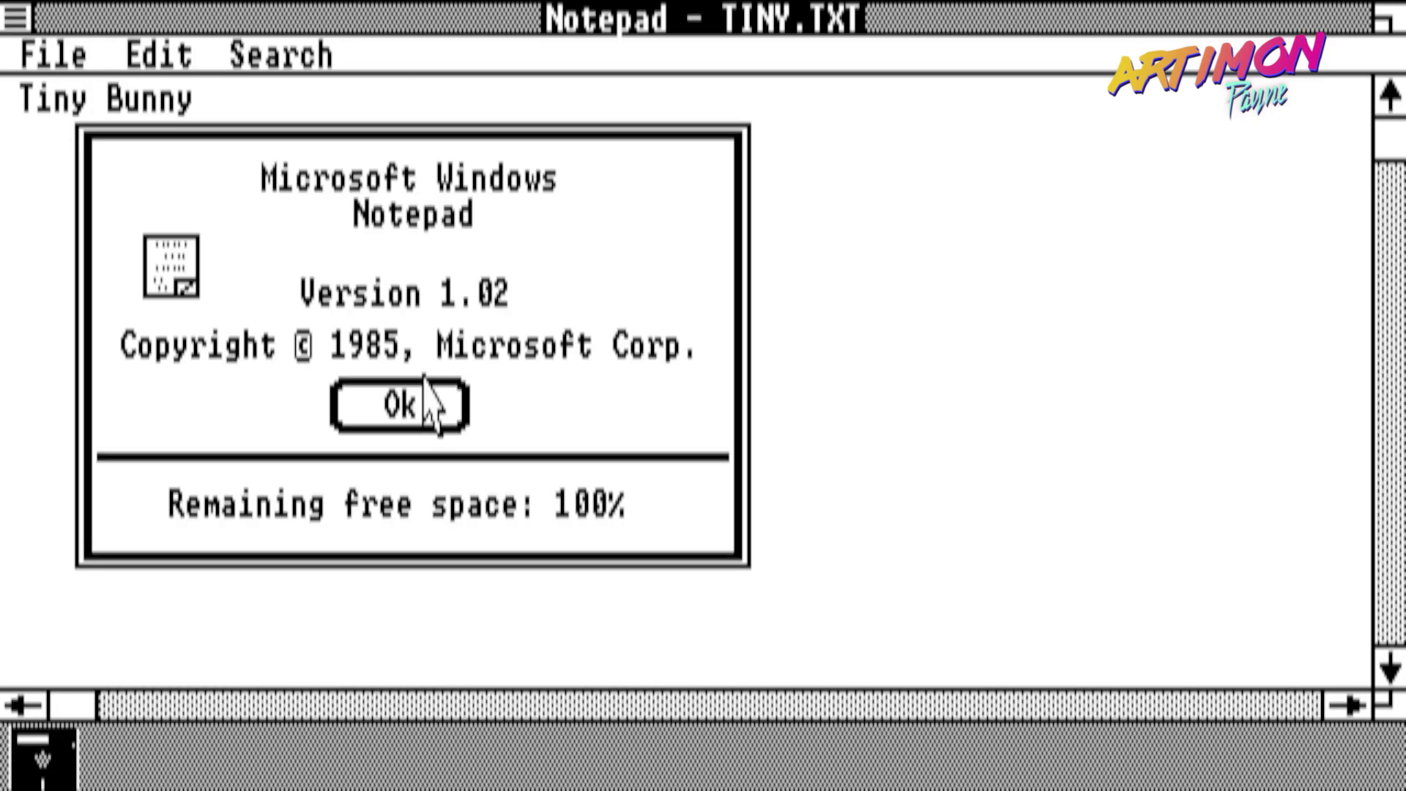
pyautogui.click(430, 408)
pyautogui.click(17, 17)
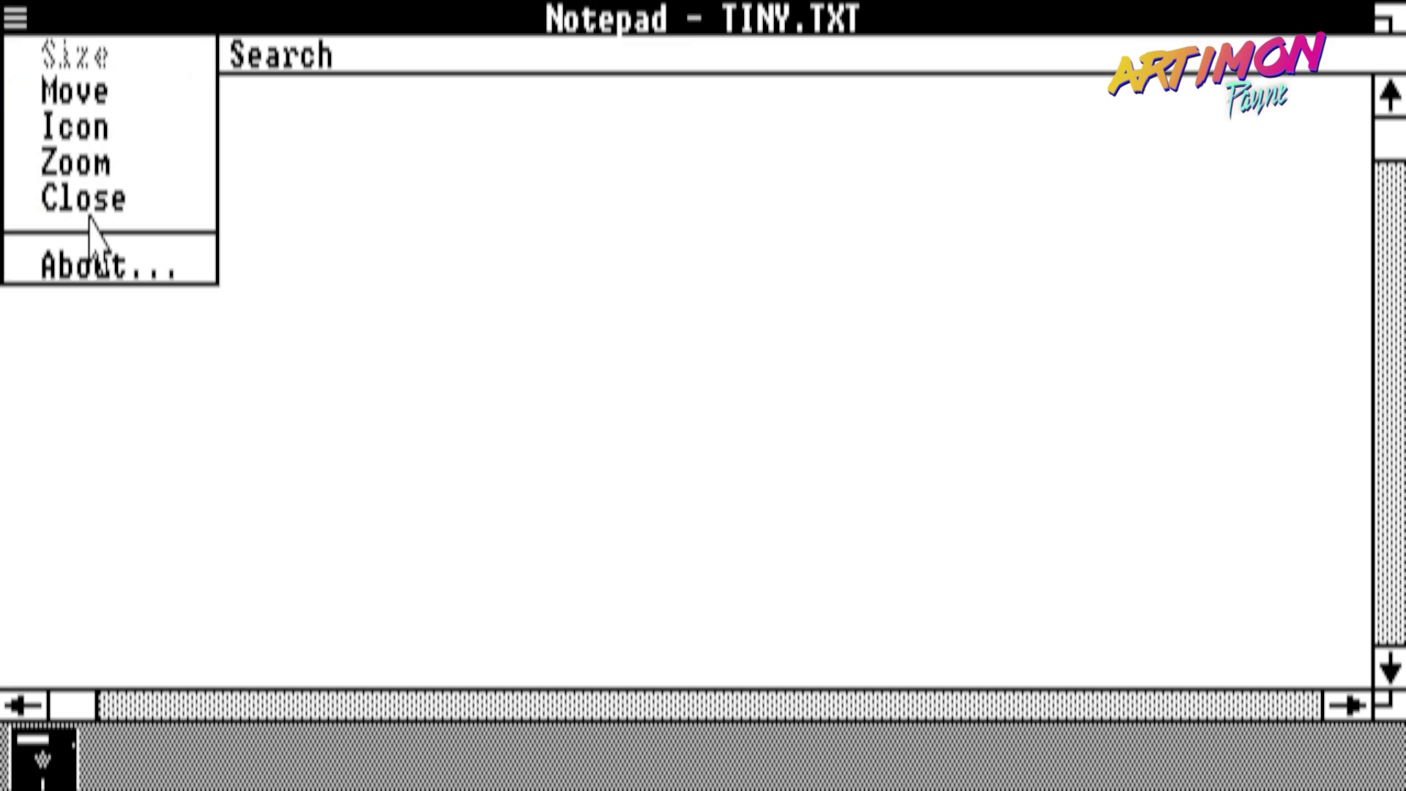
pyautogui.click(86, 220)
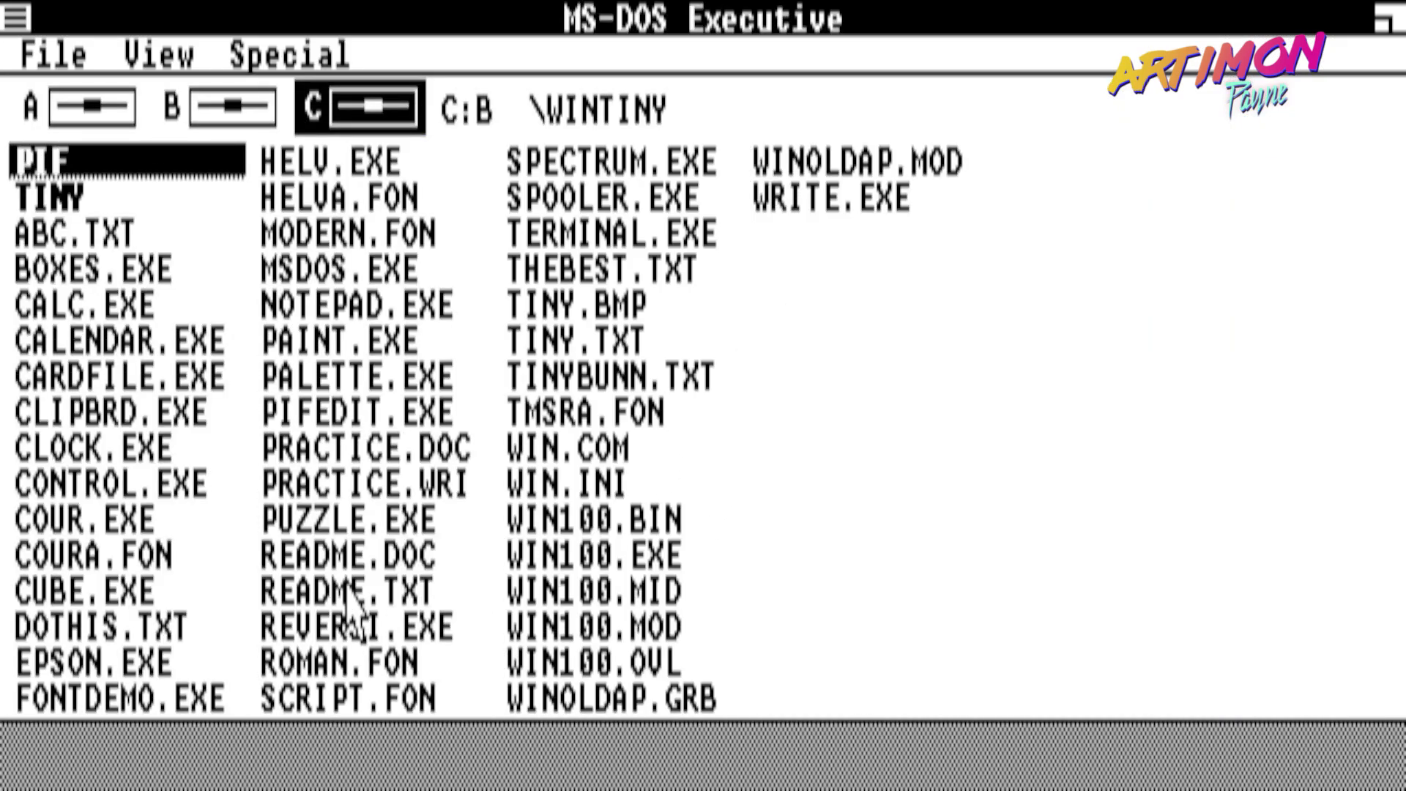
# - Try to open TINY.BMP directly, and start PAINT.EXE instead, cancelling the disk request
pyautogui.doubleClick(629, 311)
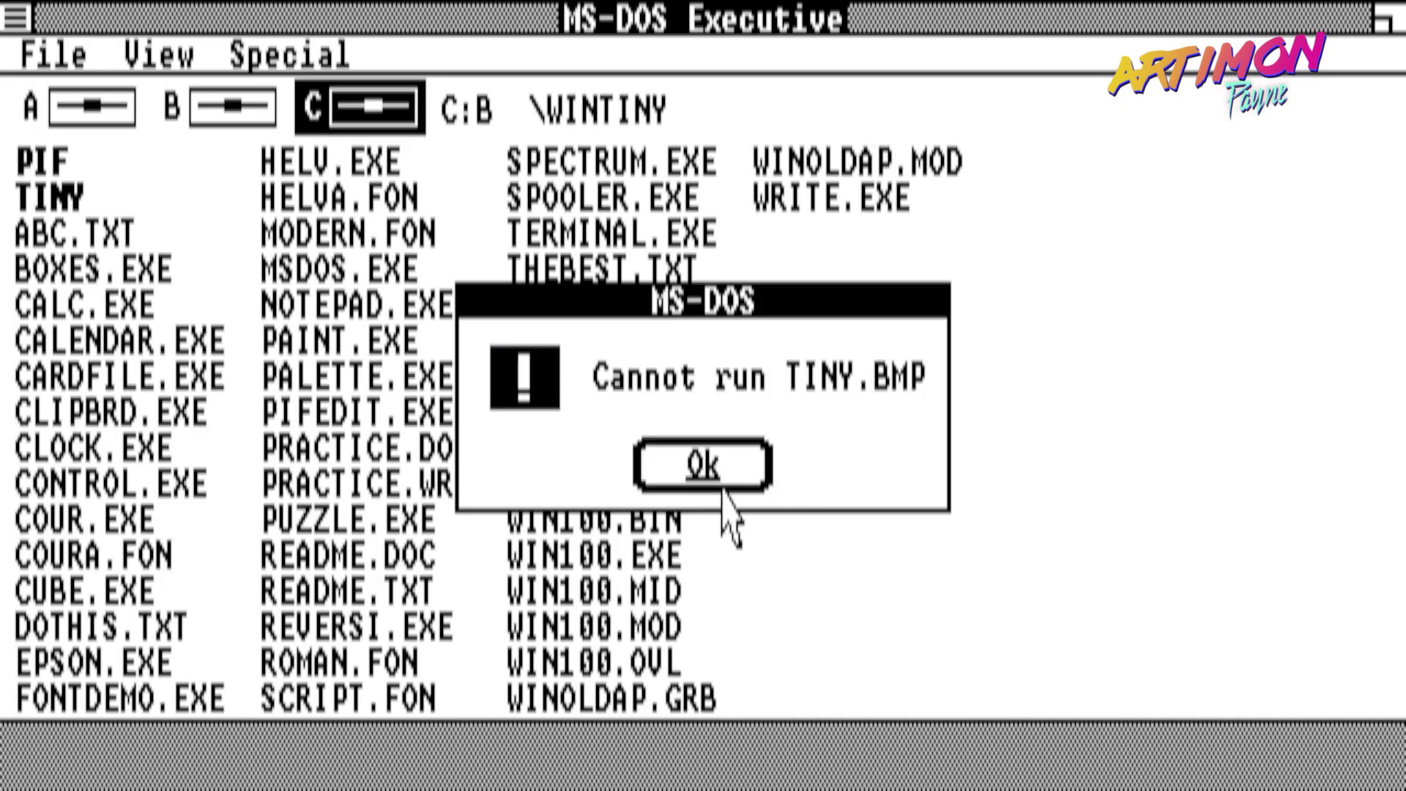
pyautogui.click(721, 483)
pyautogui.doubleClick(327, 341)
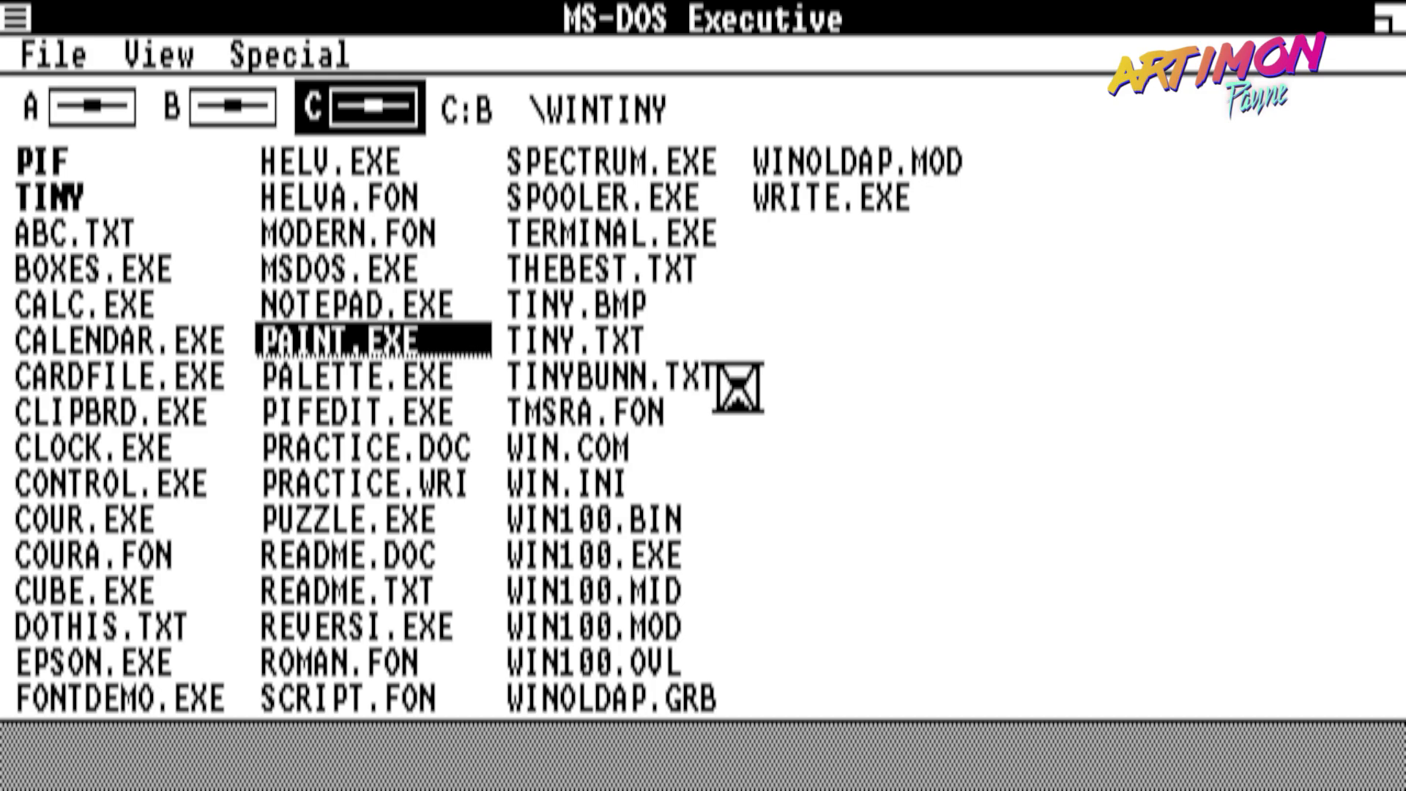
pyautogui.click(791, 462)
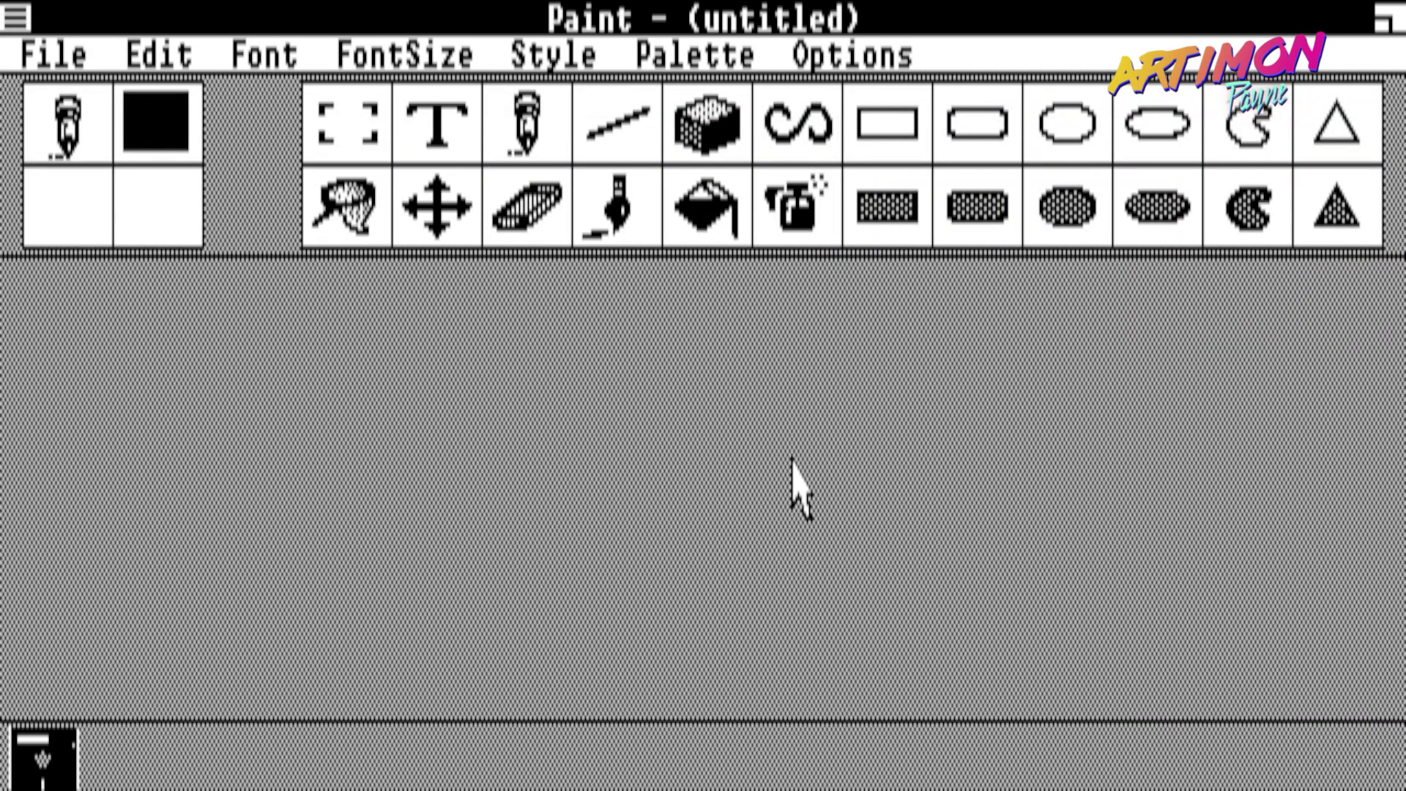
pyautogui.click(758, 465)
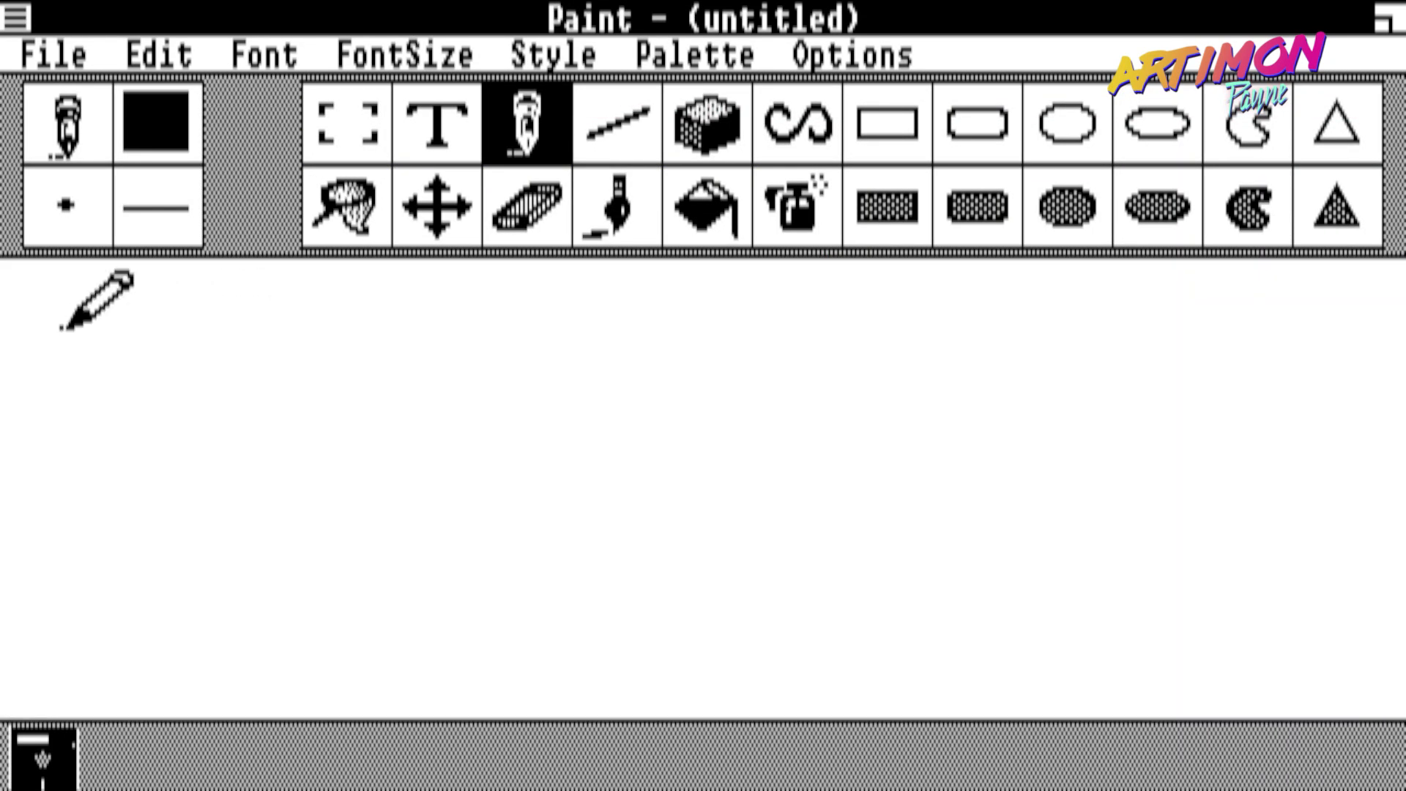
# - Draw large freehand letters with the pencil across the whole Paint canvas
pyautogui.moveTo(62, 328); pyautogui.dragTo(86, 418)
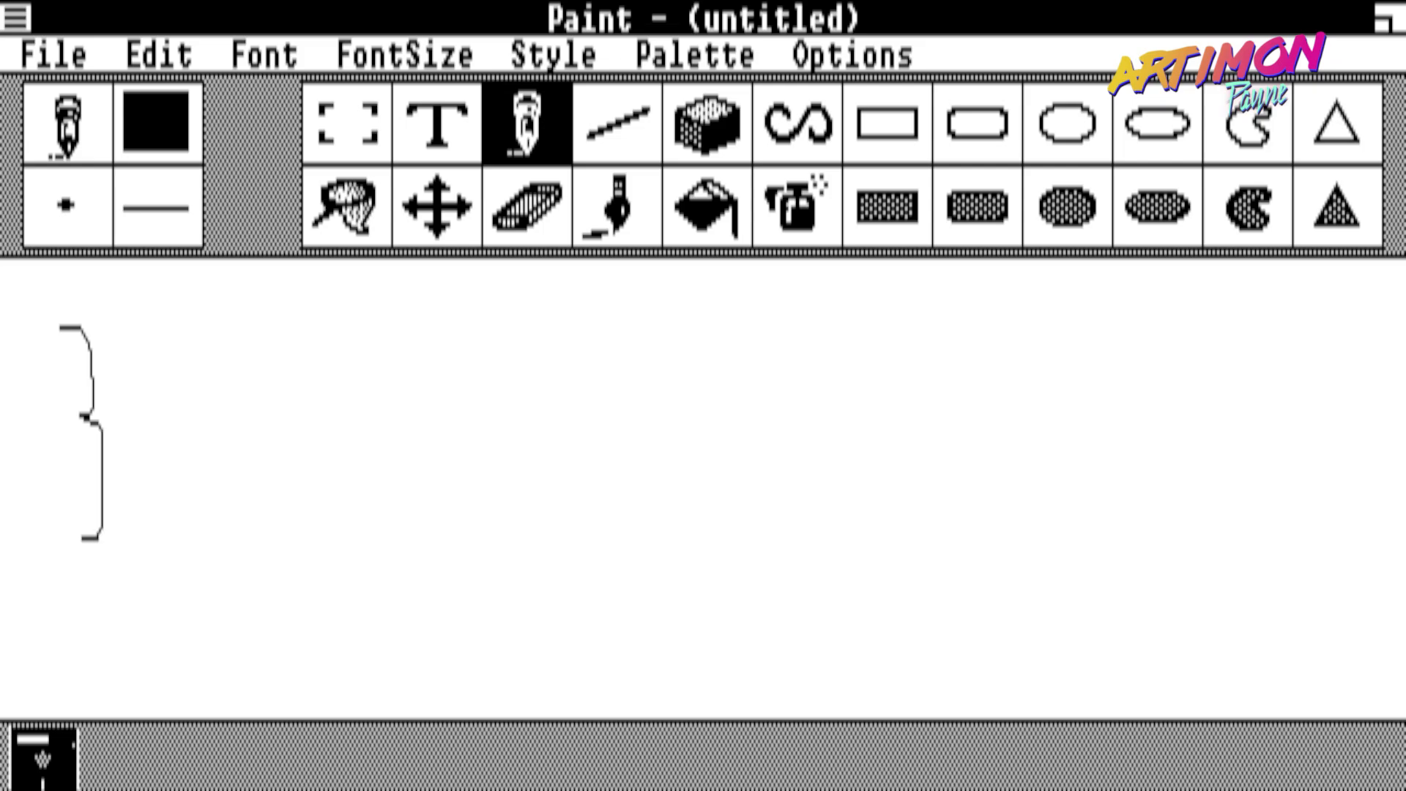
pyautogui.moveTo(134, 522); pyautogui.dragTo(167, 390)
pyautogui.moveTo(162, 449); pyautogui.dragTo(227, 485)
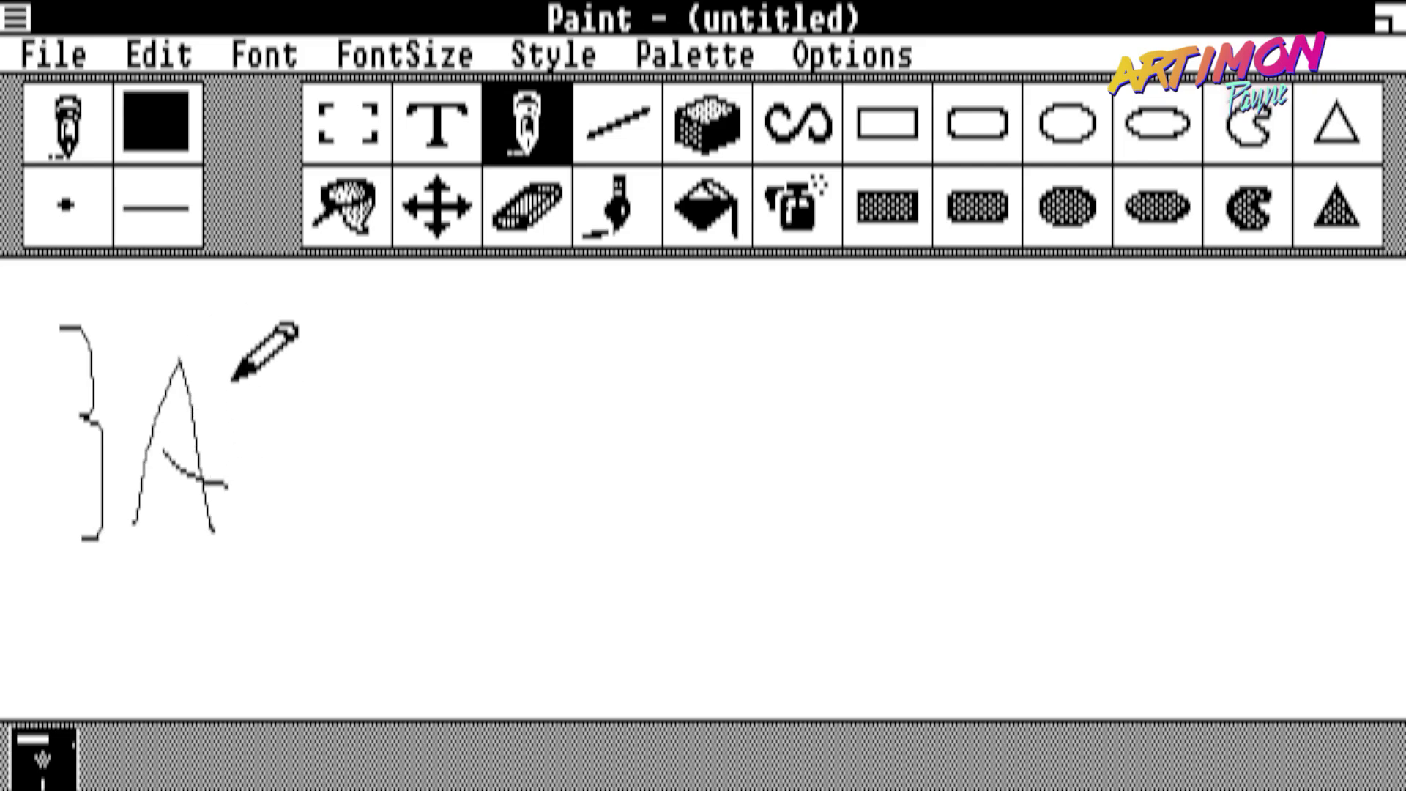
pyautogui.moveTo(232, 397); pyautogui.dragTo(238, 472)
pyautogui.moveTo(443, 432)
pyautogui.mouseDown()
pyautogui.moveTo(587, 402)
pyautogui.moveTo(662, 433)
pyautogui.moveTo(777, 366)
pyautogui.moveTo(926, 323)
pyautogui.moveTo(1055, 348)
pyautogui.mouseUp()
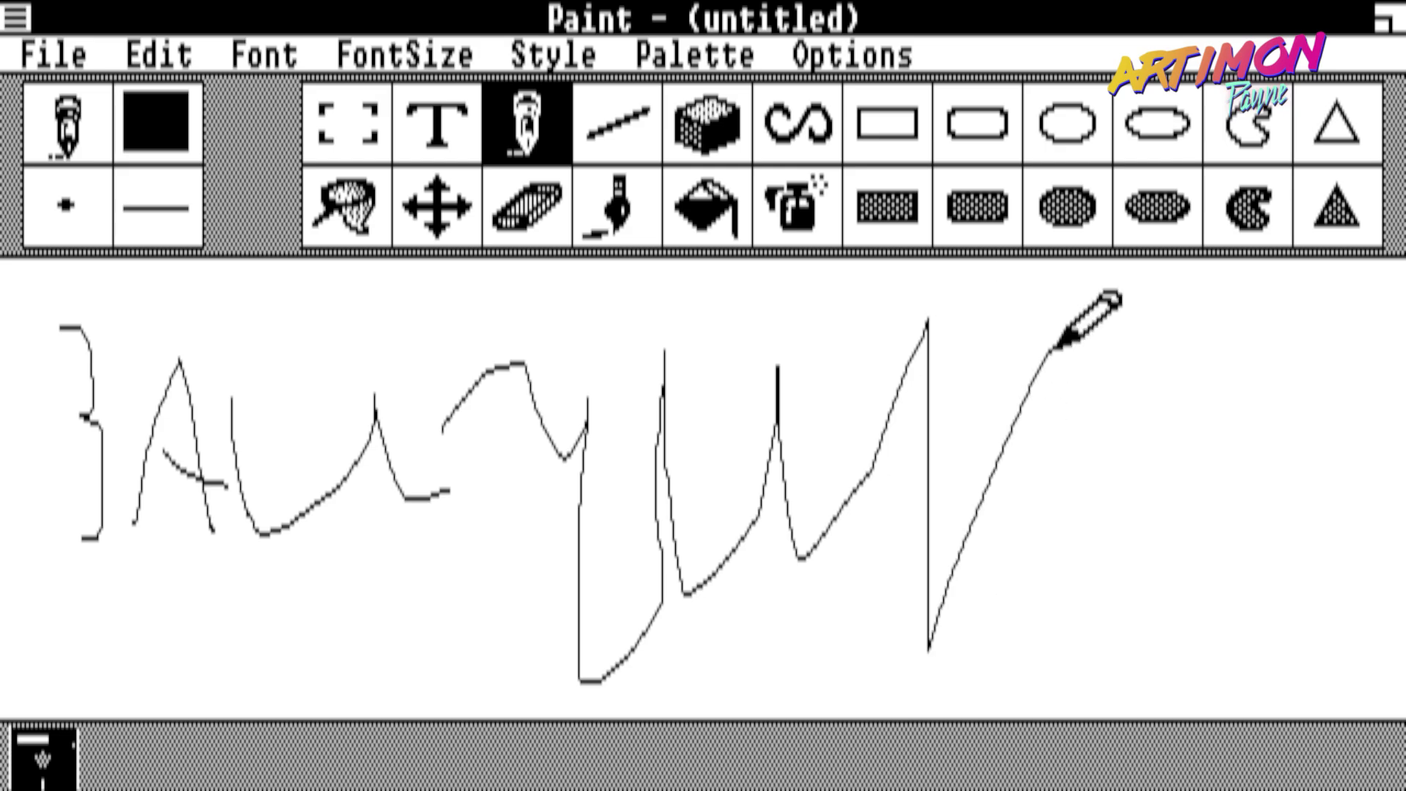
pyautogui.moveTo(990, 546); pyautogui.dragTo(1187, 718)
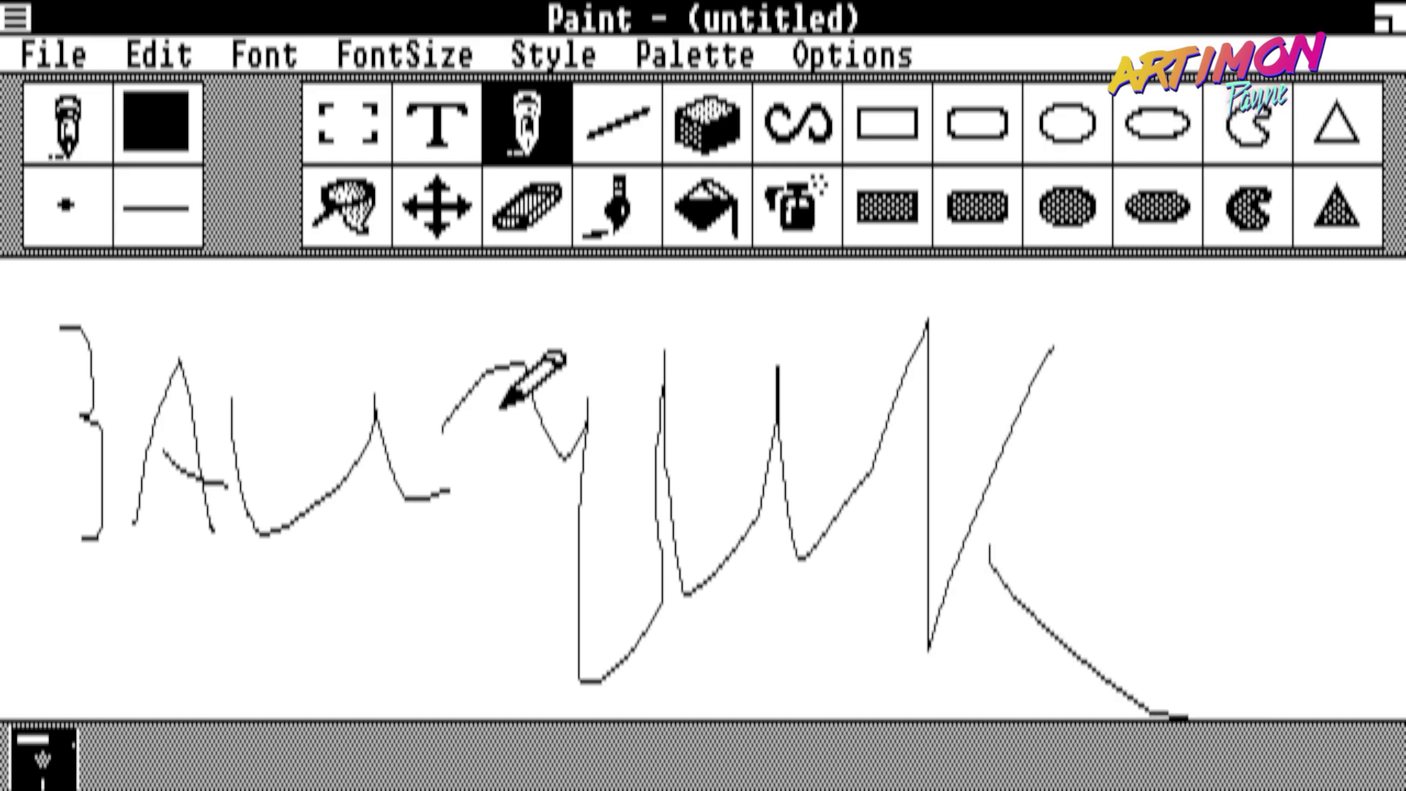
# - Close Paint without saving the drawing
pyautogui.click(53, 55)
pyautogui.click(16, 16)
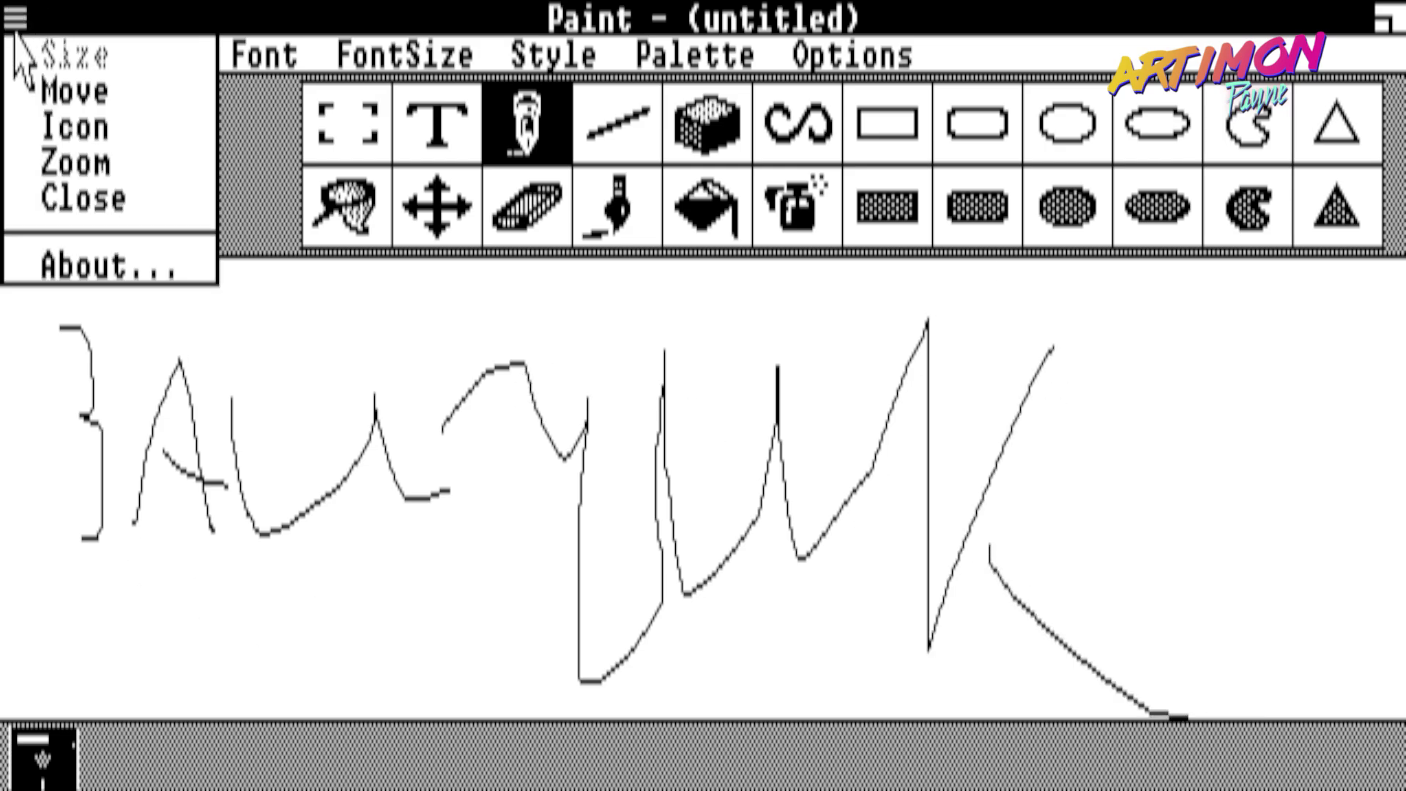
pyautogui.click(77, 202)
pyautogui.click(699, 463)
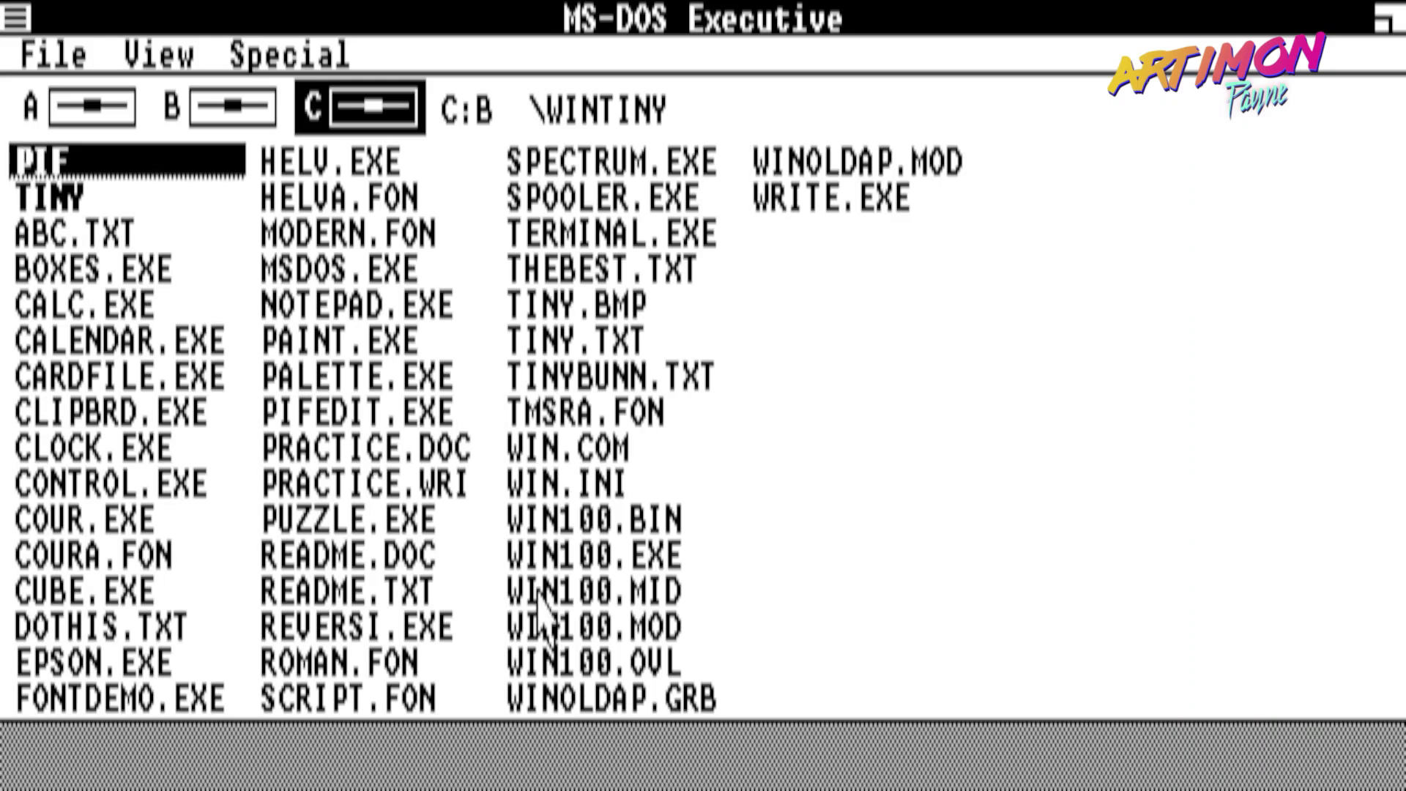
# - Start WRITE.EXE, enter "Test" in the untitled document, and view Write's version information
pyautogui.doubleClick(828, 198)
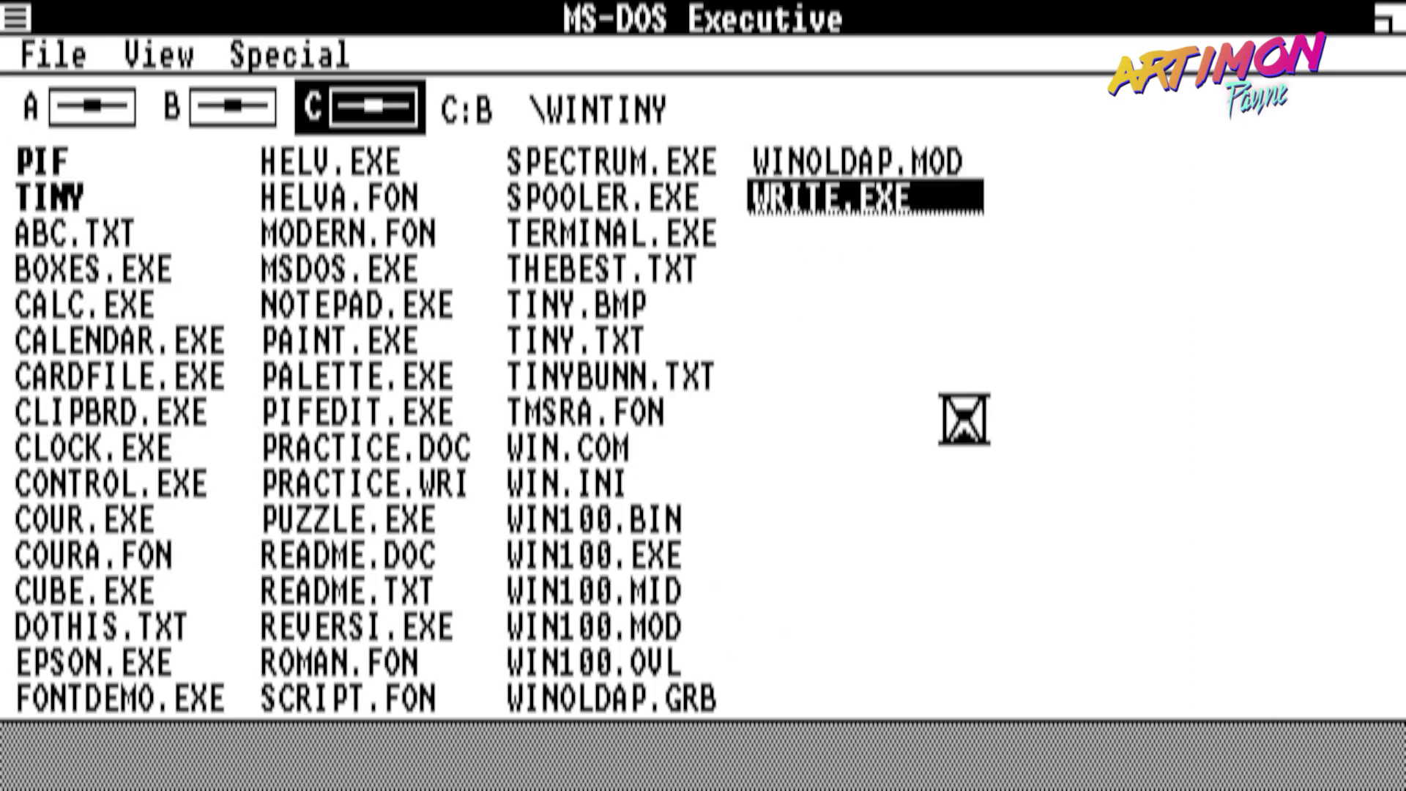
pyautogui.click(843, 455)
pyautogui.click(740, 475)
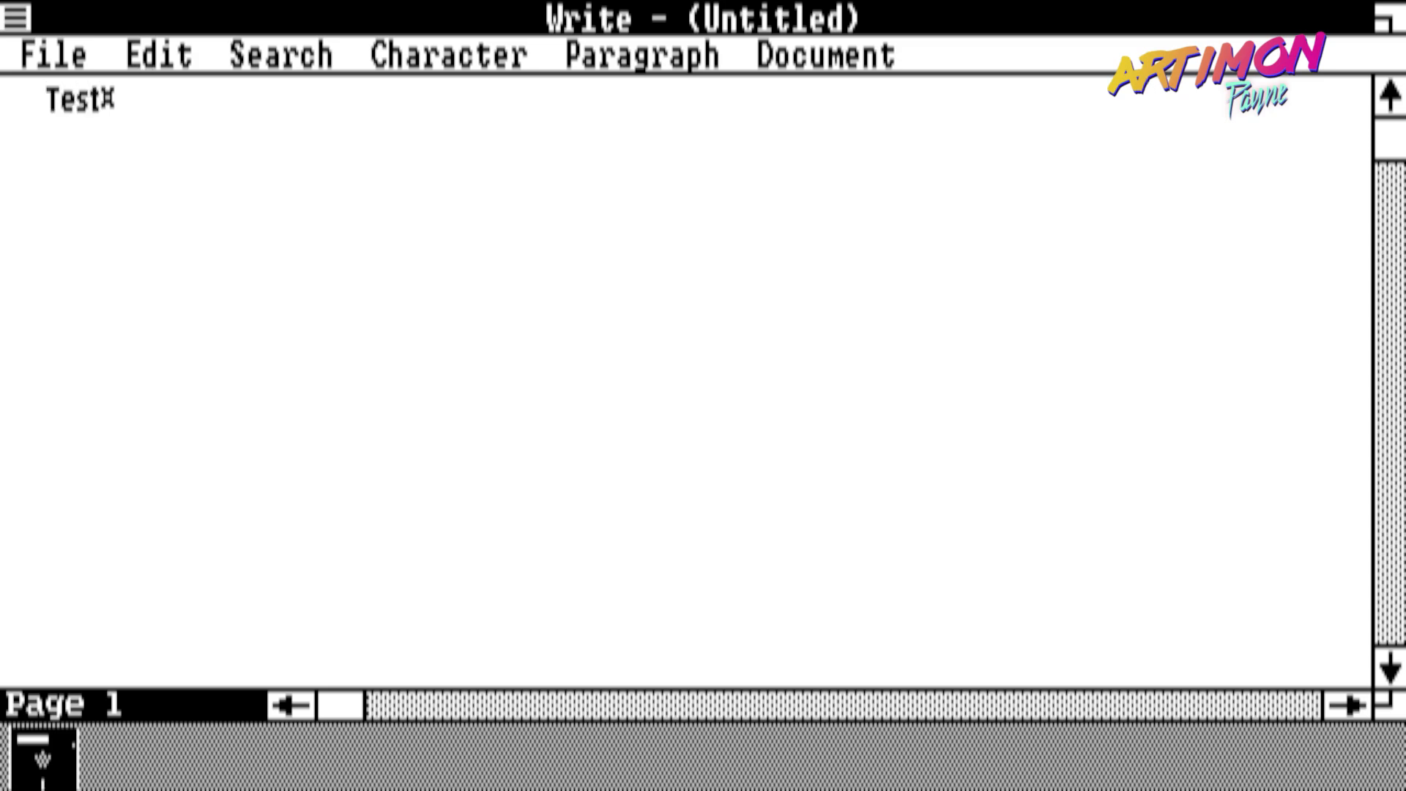
pyautogui.click(16, 16)
pyautogui.click(80, 265)
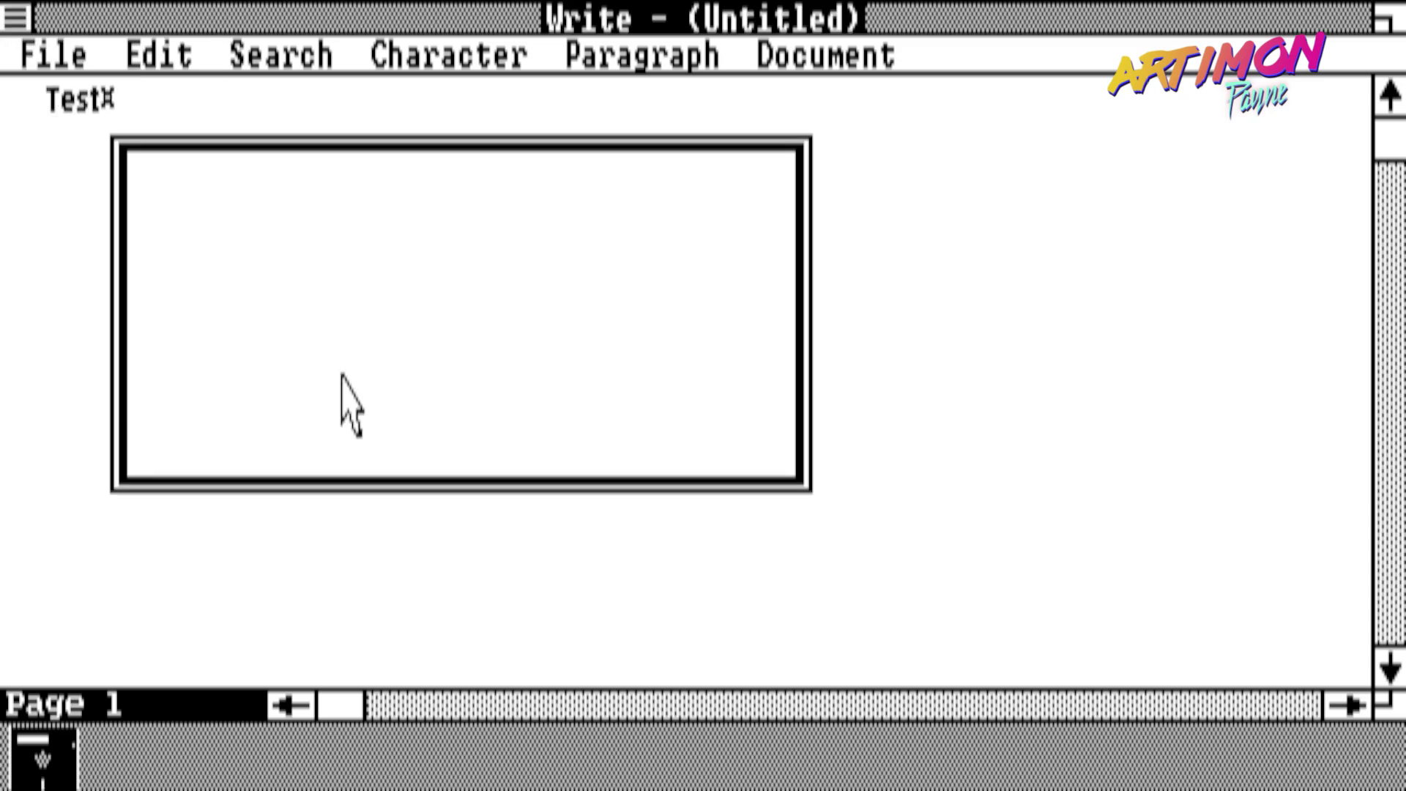
pyautogui.click(451, 425)
# - Close Write without saving the untitled document
pyautogui.click(22, 22)
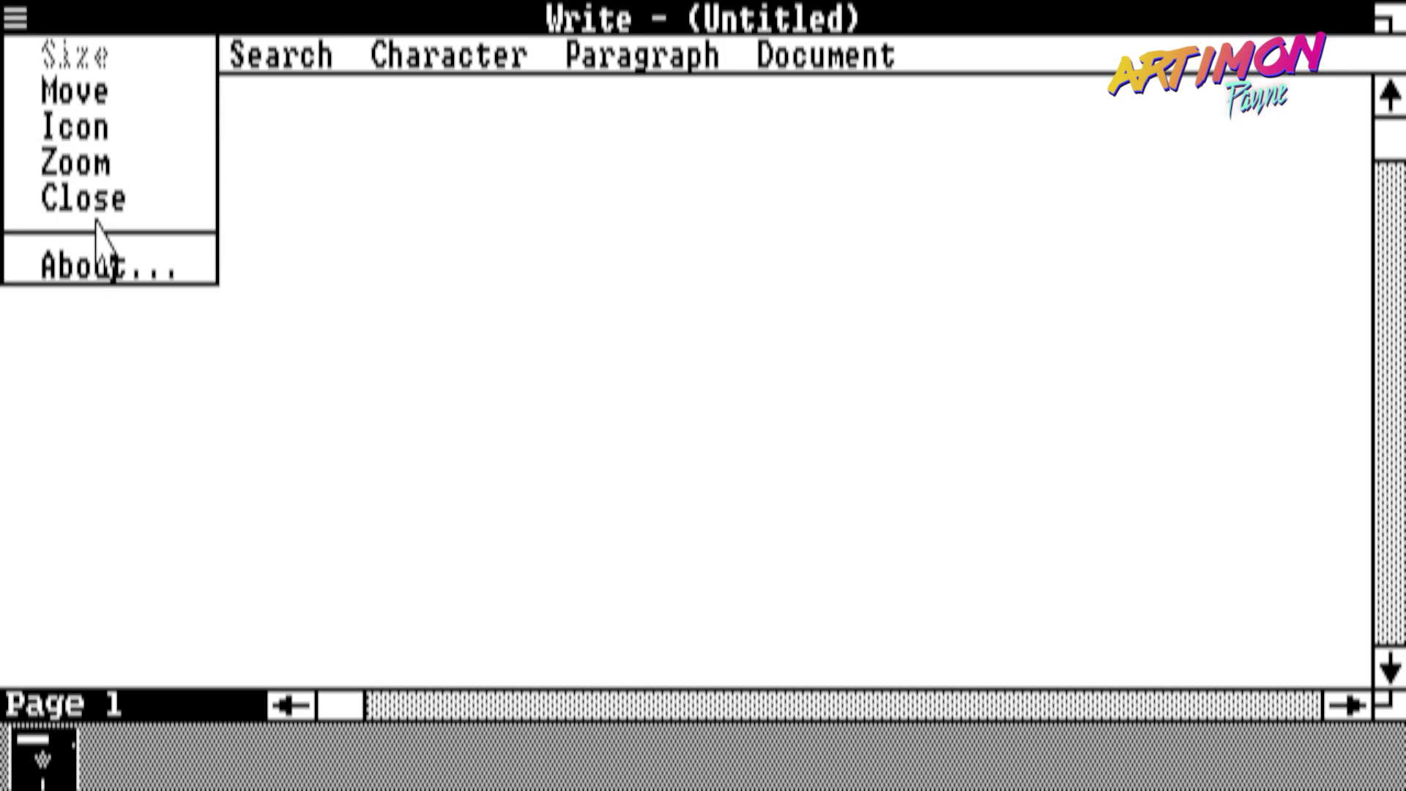
pyautogui.click(112, 195)
pyautogui.click(702, 463)
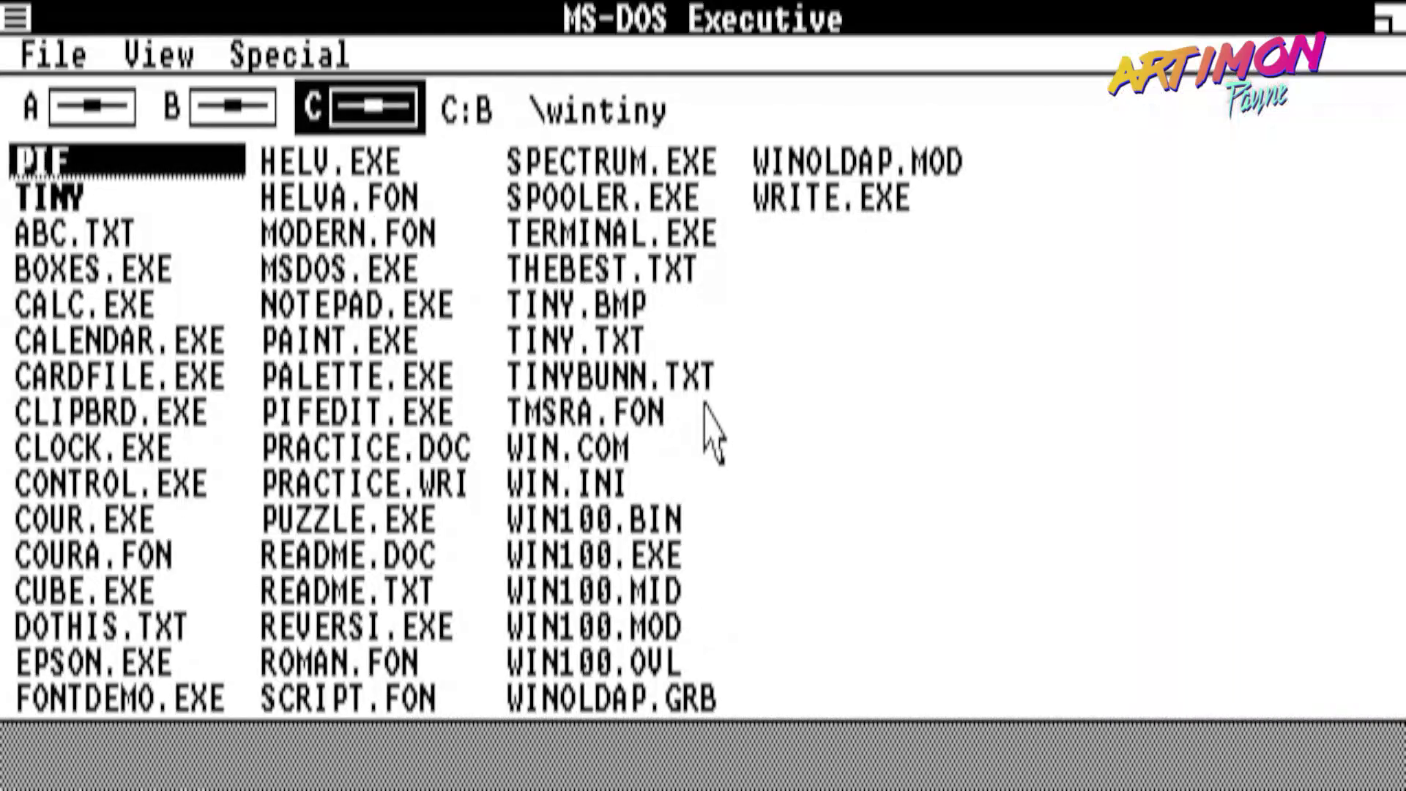
# - Switch the MS-DOS Executive file list to the long view and open THEBEST.TXT in Notepad
pyautogui.moveTo(333, 58); pyautogui.dragTo(154, 135)
pyautogui.moveTo(1389, 213); pyautogui.dragTo(1402, 536)
pyautogui.doubleClick(371, 590)
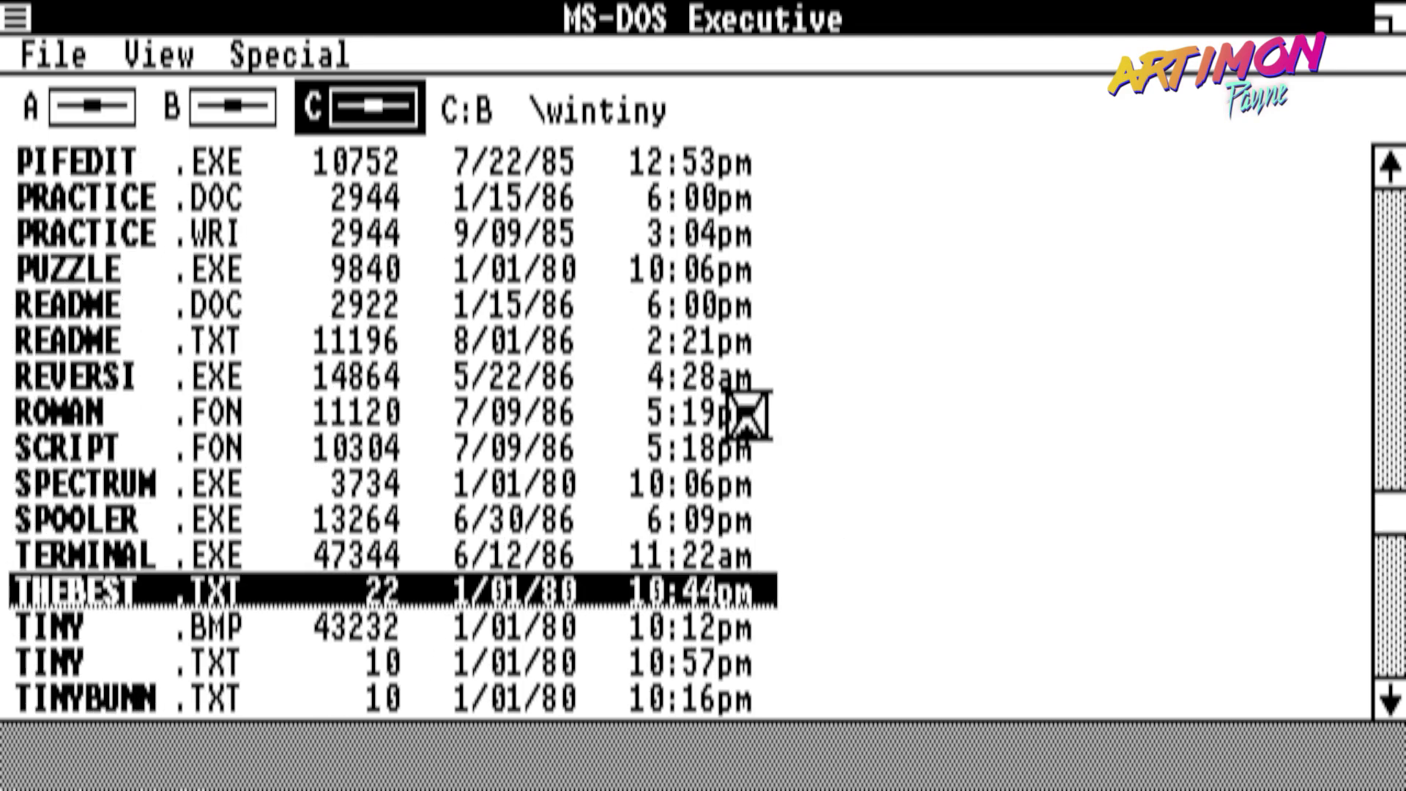
pyautogui.click(816, 484)
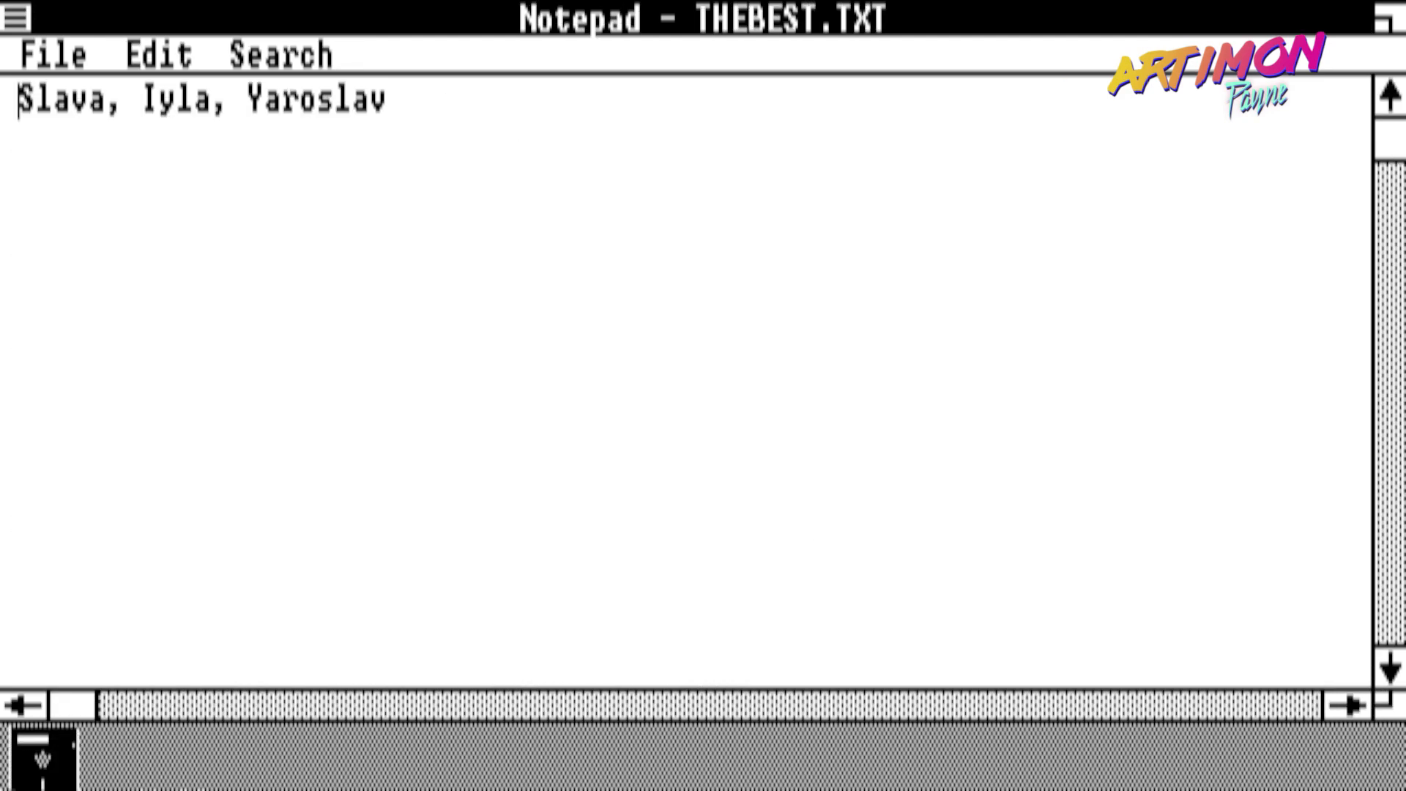
# - Highlight the line of text in THEBEST.TXT, deselect it, and close Notepad
pyautogui.moveTo(432, 100); pyautogui.dragTo(7, 205)
pyautogui.click(416, 196)
pyautogui.click(15, 16)
pyautogui.click(66, 201)
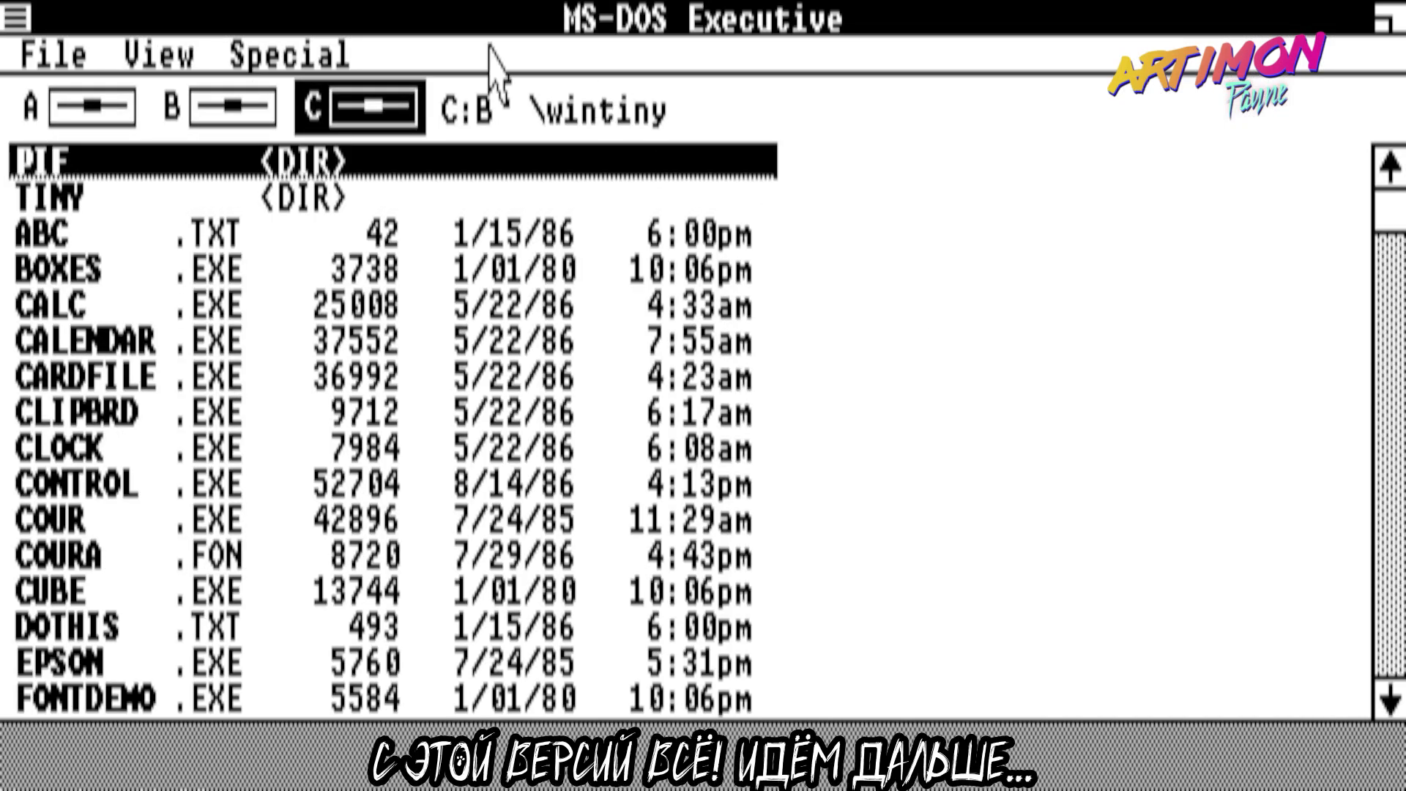
# - End the Windows session from MS-DOS Executive
pyautogui.click(333, 55)
pyautogui.click(315, 95)
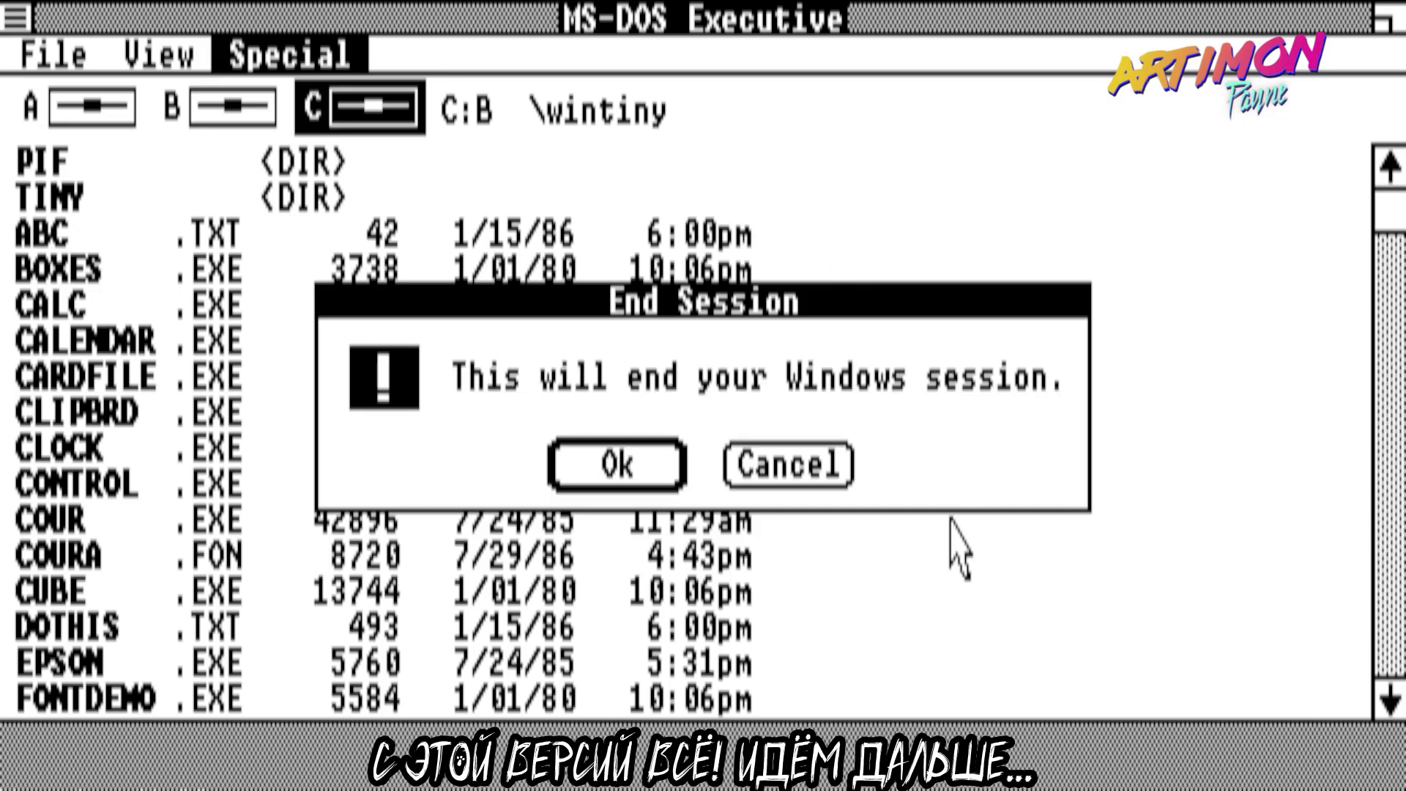
pyautogui.click(666, 462)
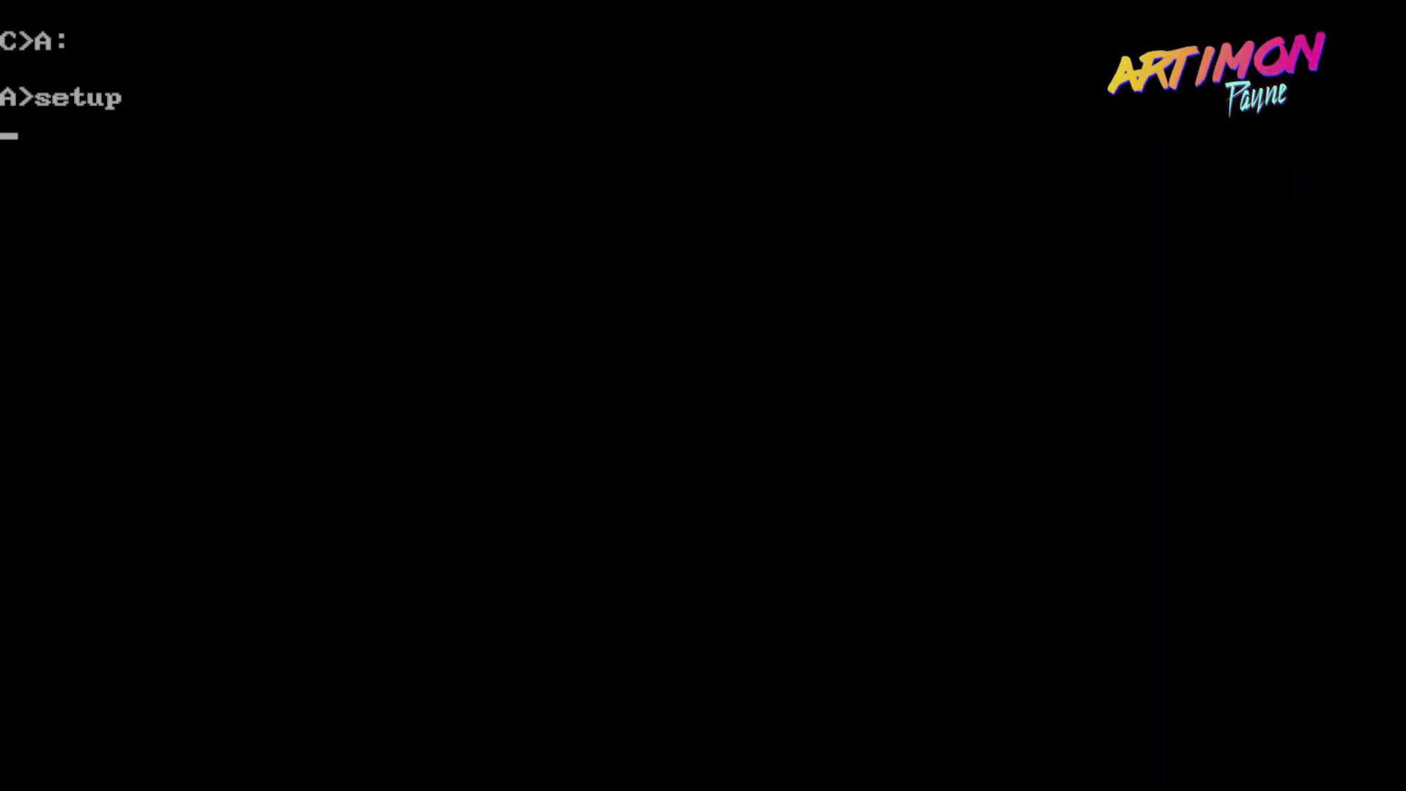
# - Run setup from drive A and choose to set up Windows on the hard disk in C:\WINTINY
pyautogui.press('Return')
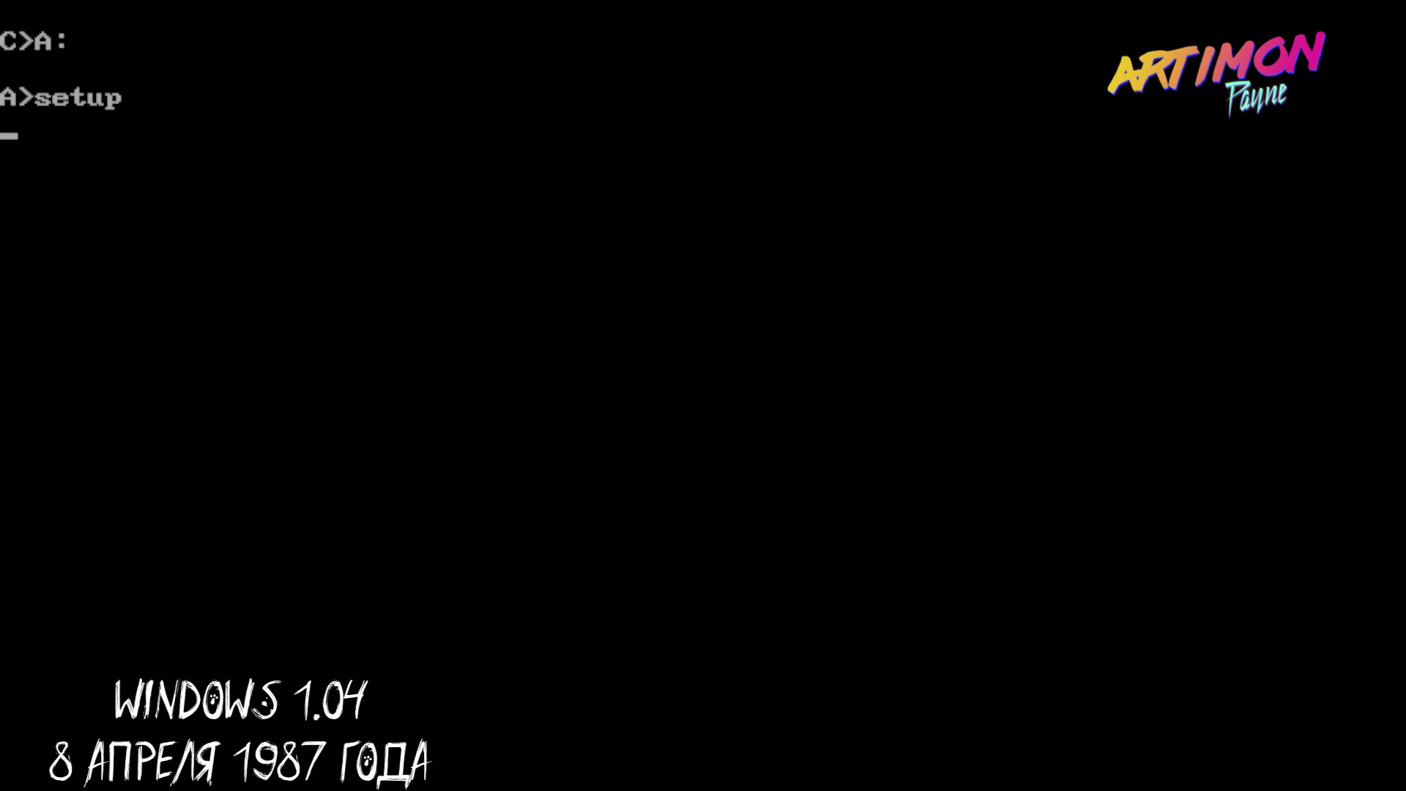
pyautogui.press('c')
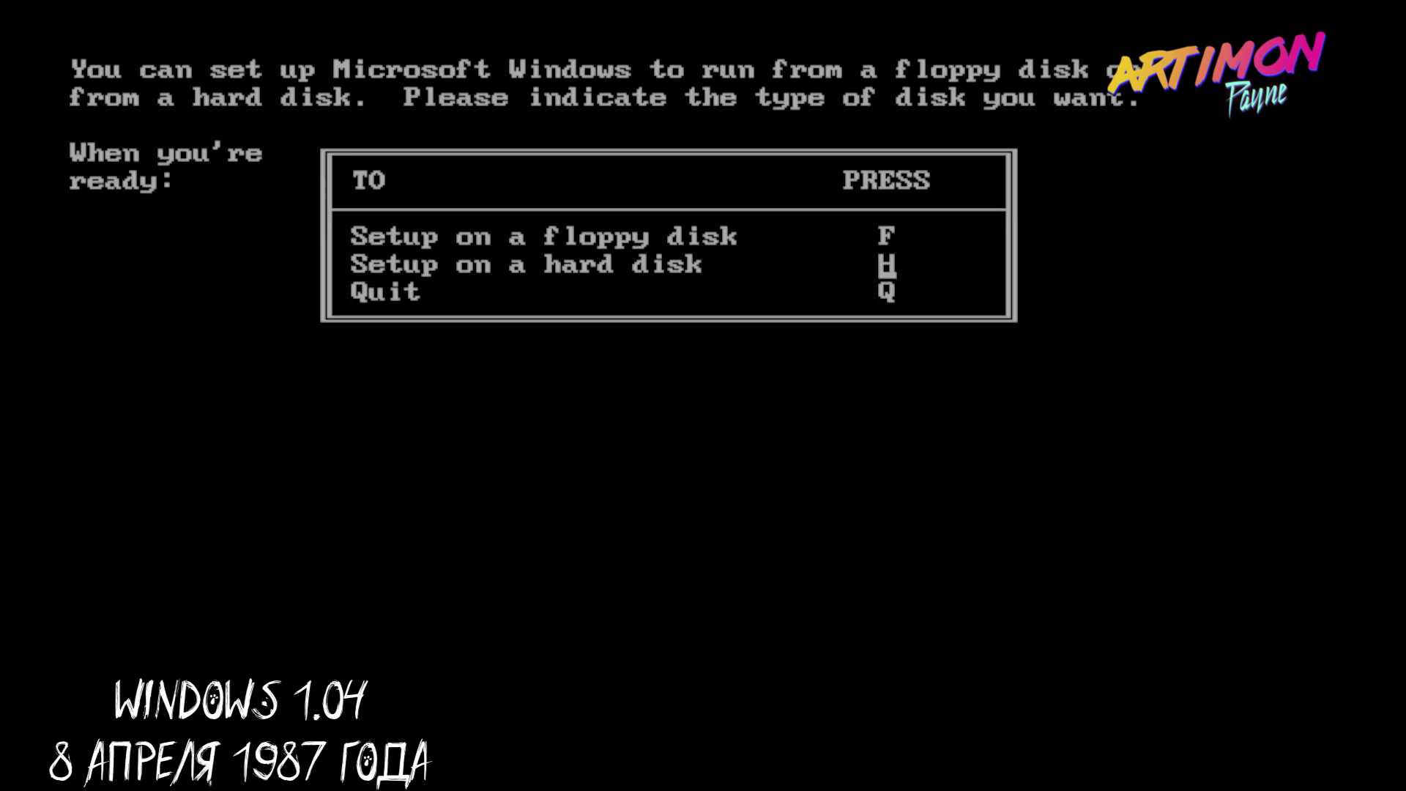
pyautogui.press('h')
pyautogui.press('BackSpace')
pyautogui.press('BackSpace')
pyautogui.press('BackSpace')
pyautogui.press('Return')
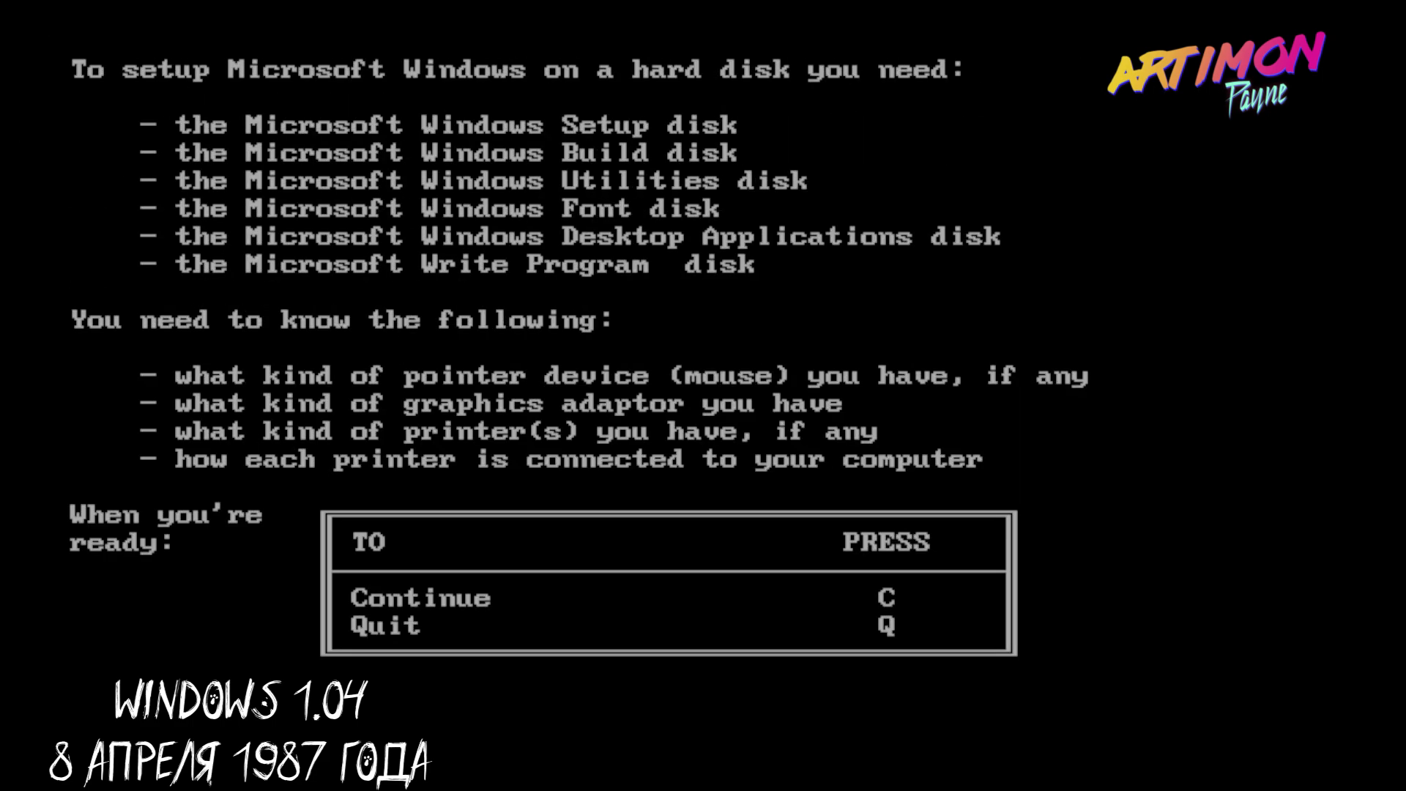
# - Continue Setup, choosing Microsoft Mouse (Bus/Serial) as the pointing device and option 5 as the graphics adaptor
pyautogui.press('c')
pyautogui.press('Return')
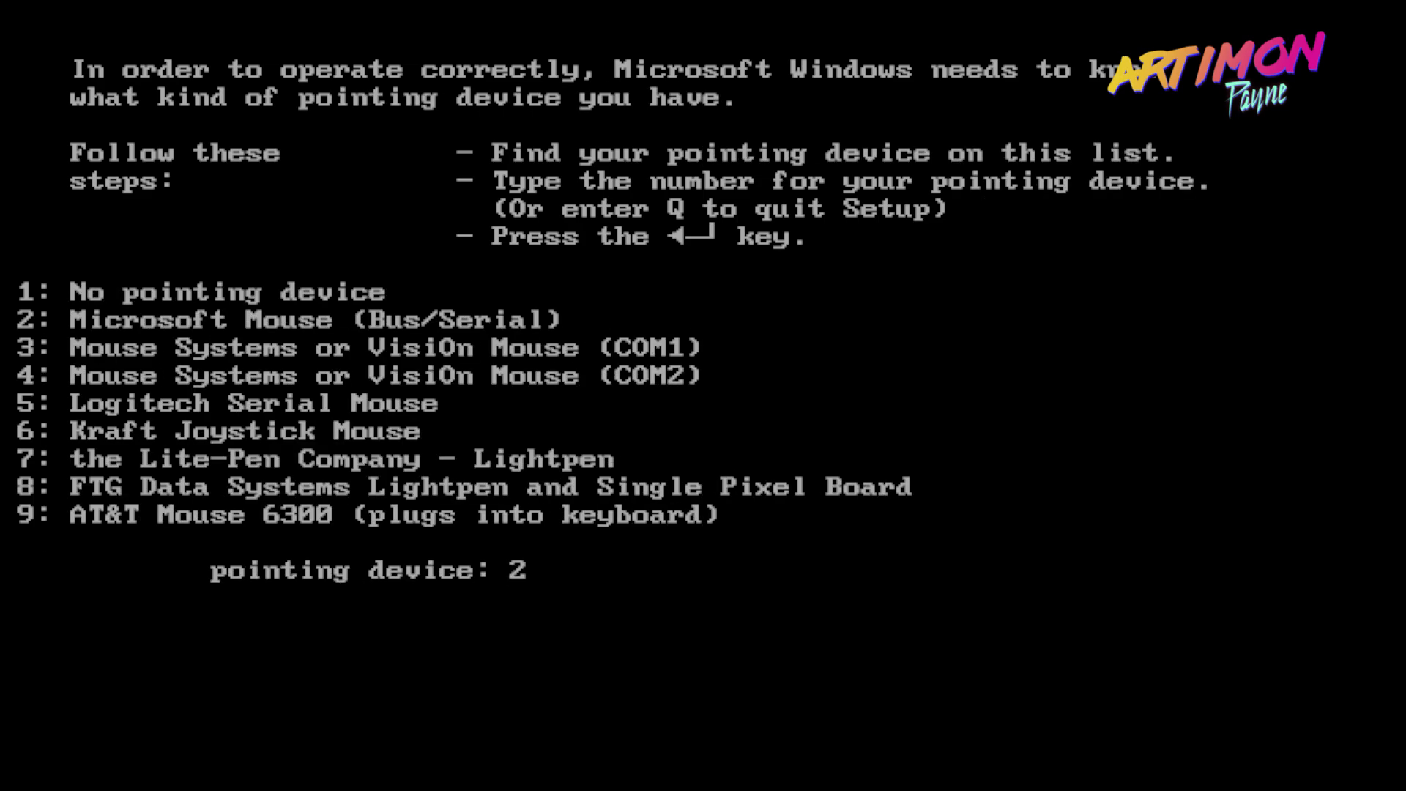
pyautogui.press('Return')
pyautogui.write('5')
pyautogui.press('Return')
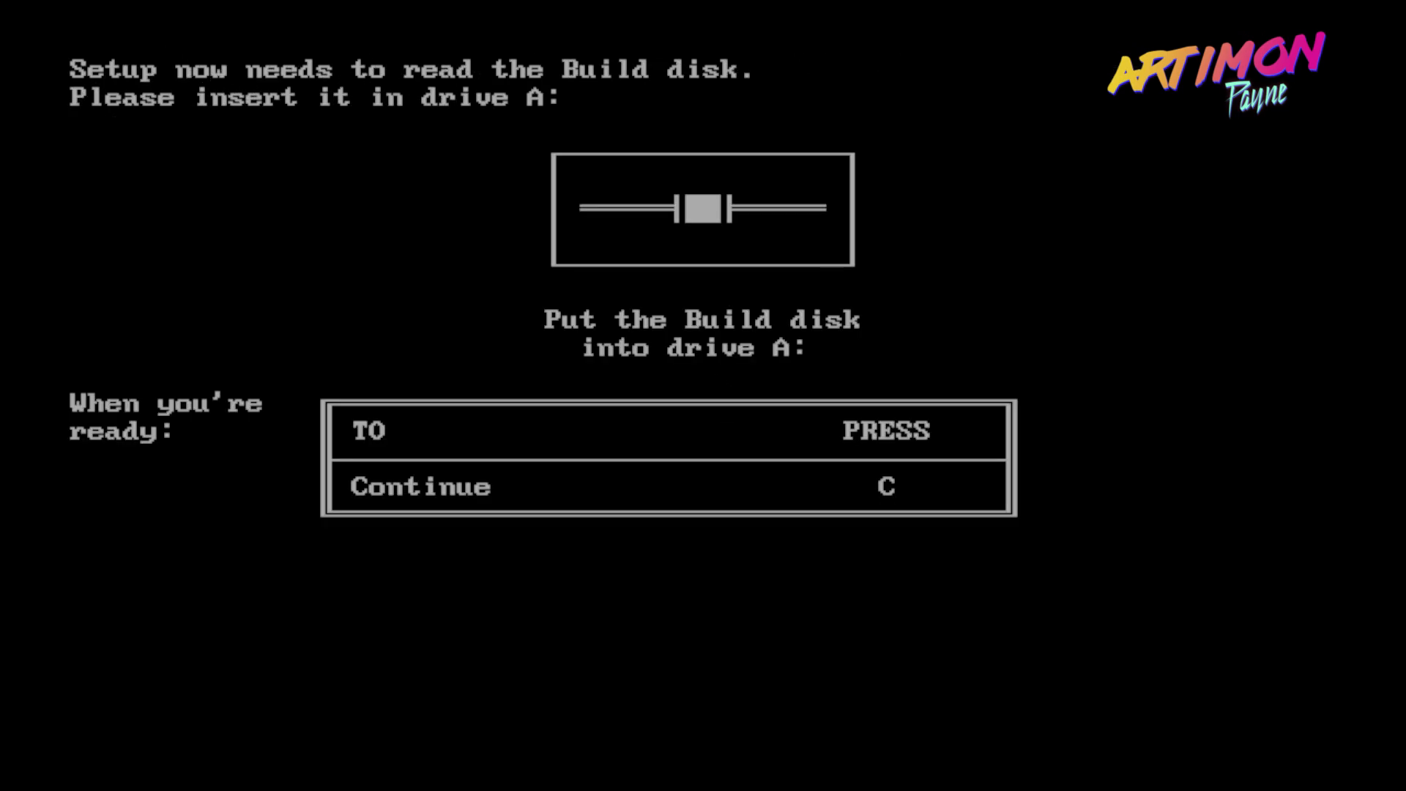
# - Continue Setup through the Build, Utilities, Font, Desktop Applications and Microsoft Write Program disks
pyautogui.press('c')
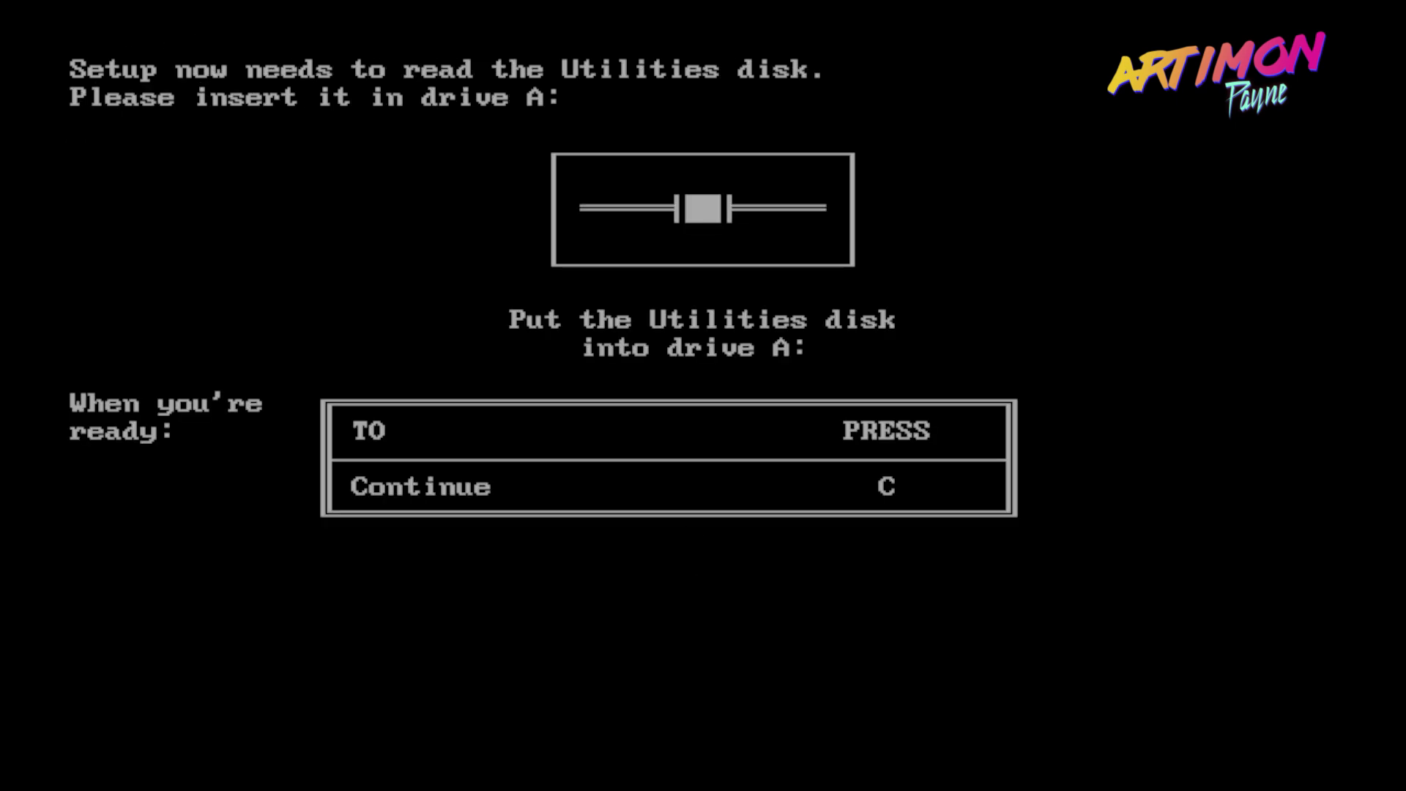
pyautogui.press('c')
pyautogui.press('c')
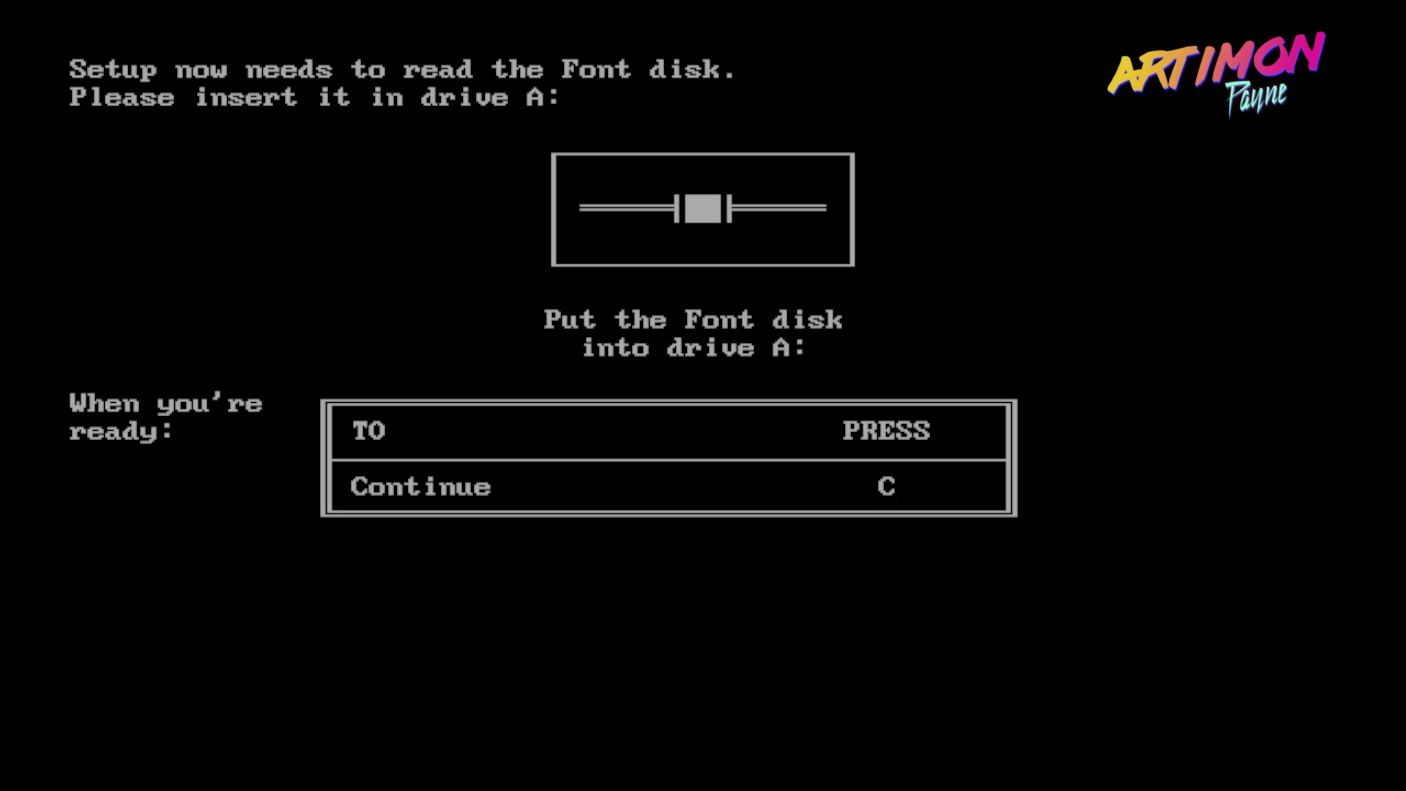
pyautogui.press('c')
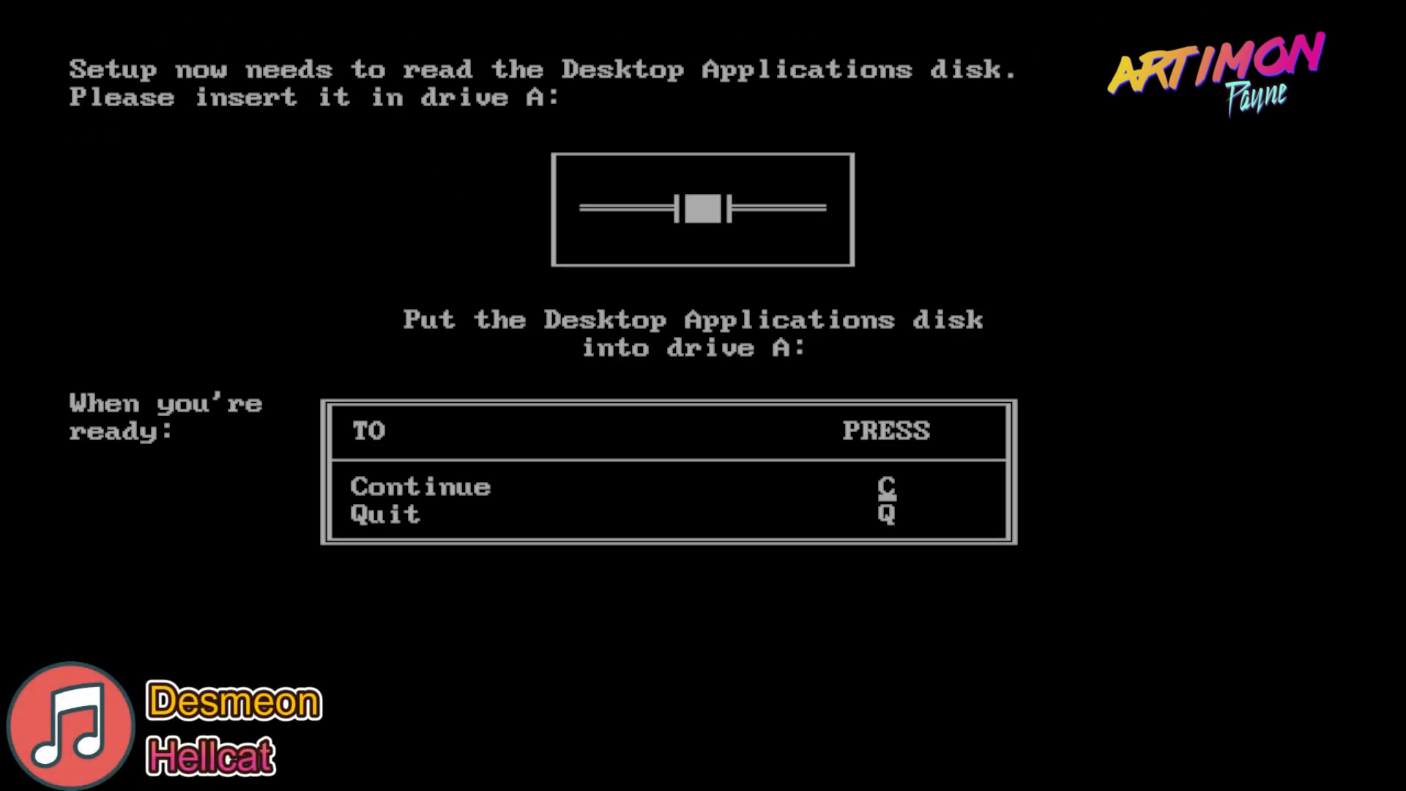
pyautogui.press('c')
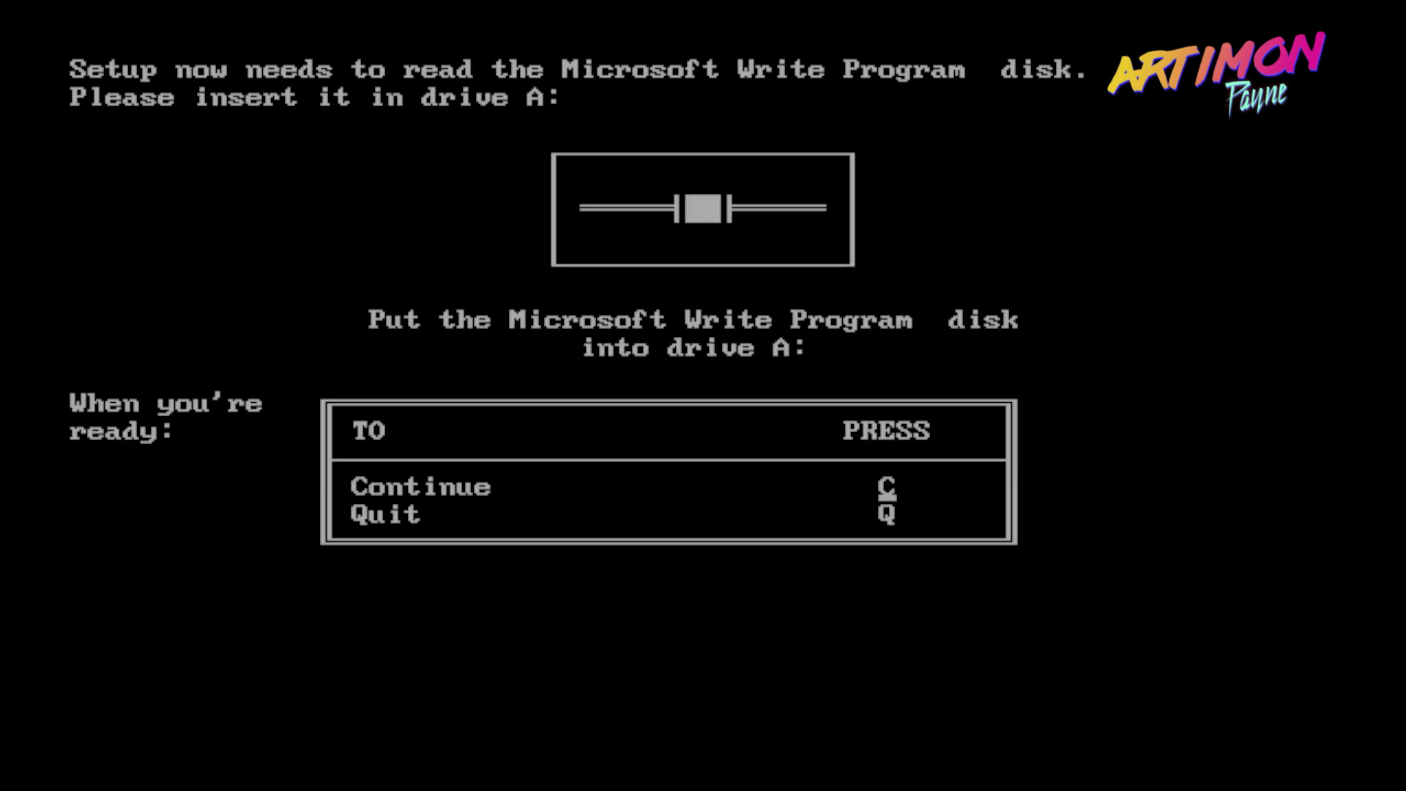
pyautogui.press('c')
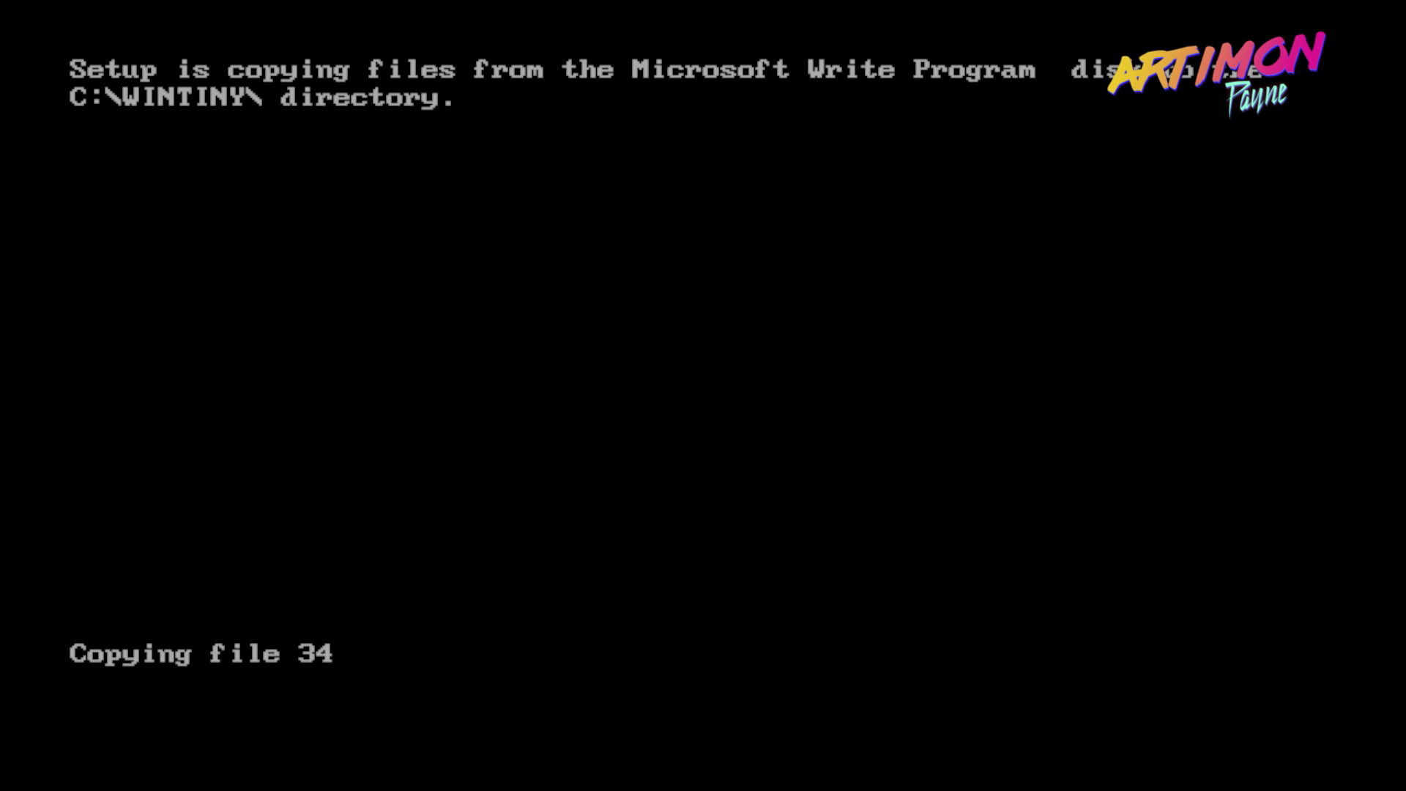
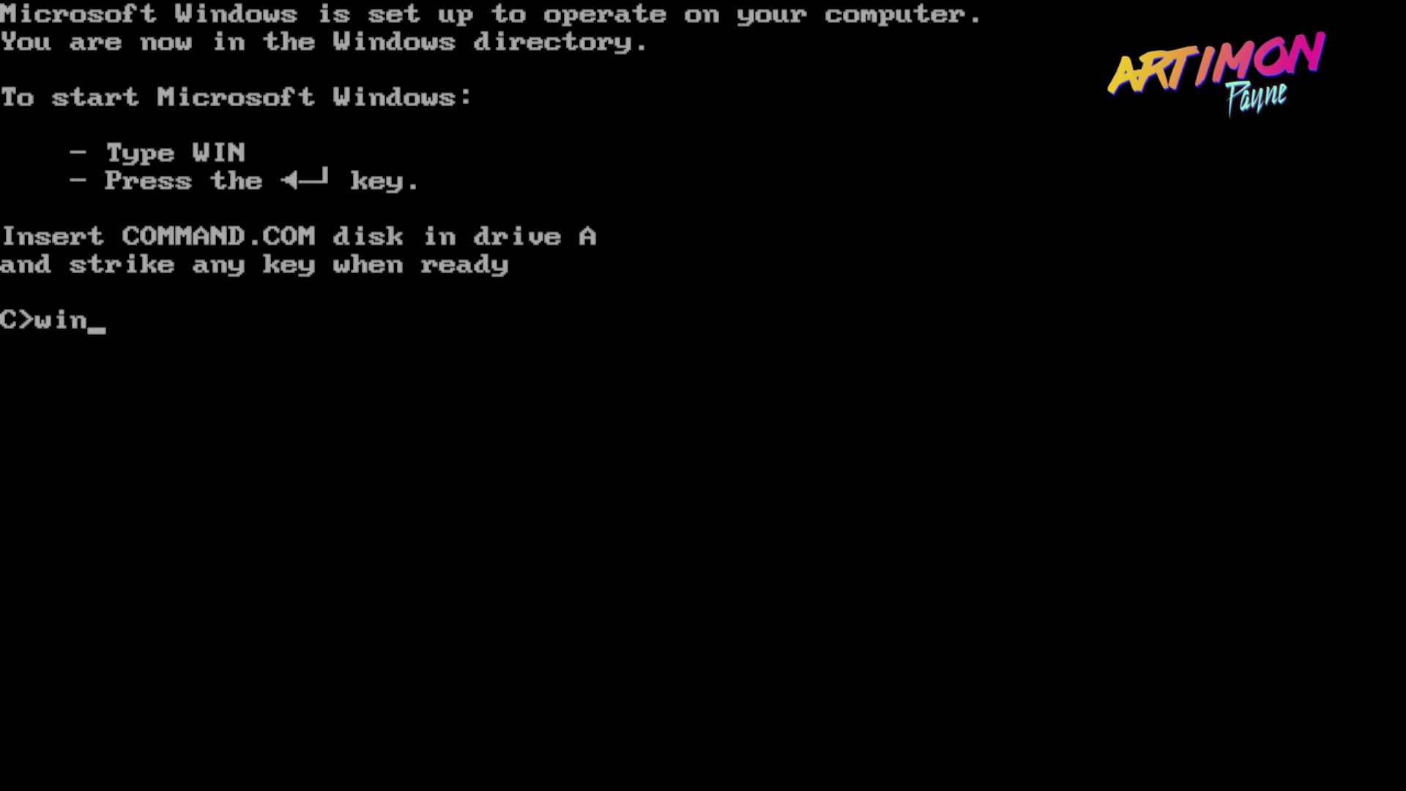
# - Start Windows with the win command and view the version information of MS-DOS Executive
pyautogui.press('Return')
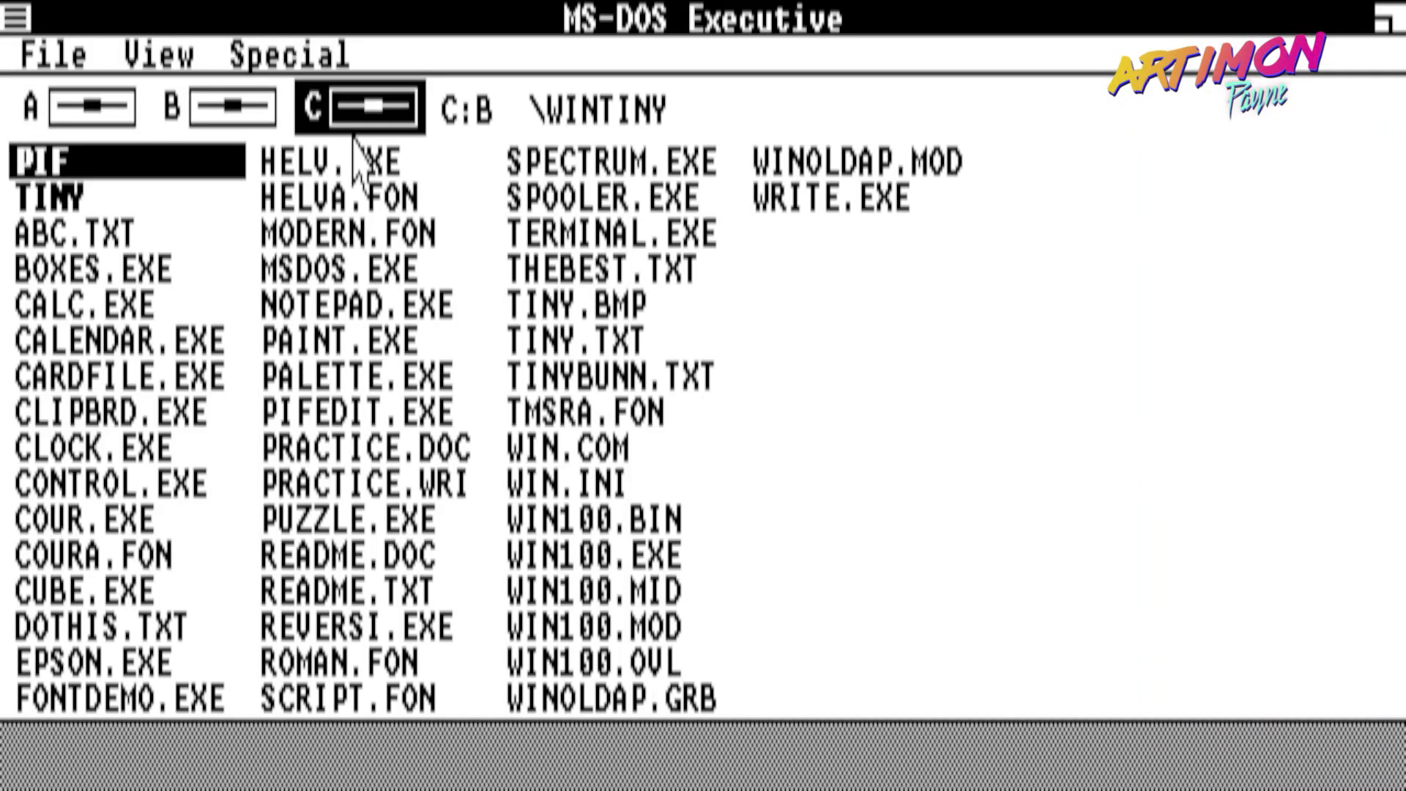
pyautogui.click(31, 54)
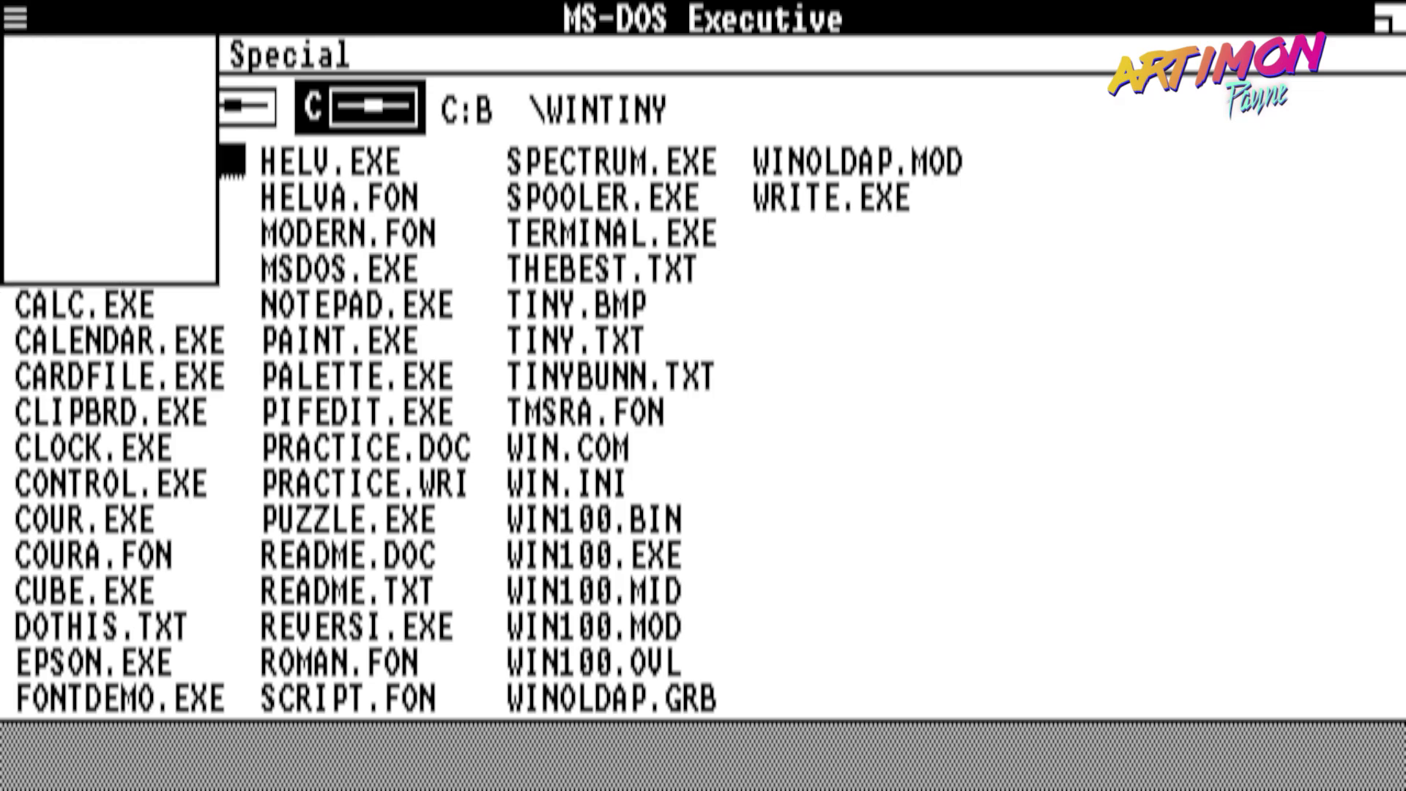
pyautogui.click(91, 263)
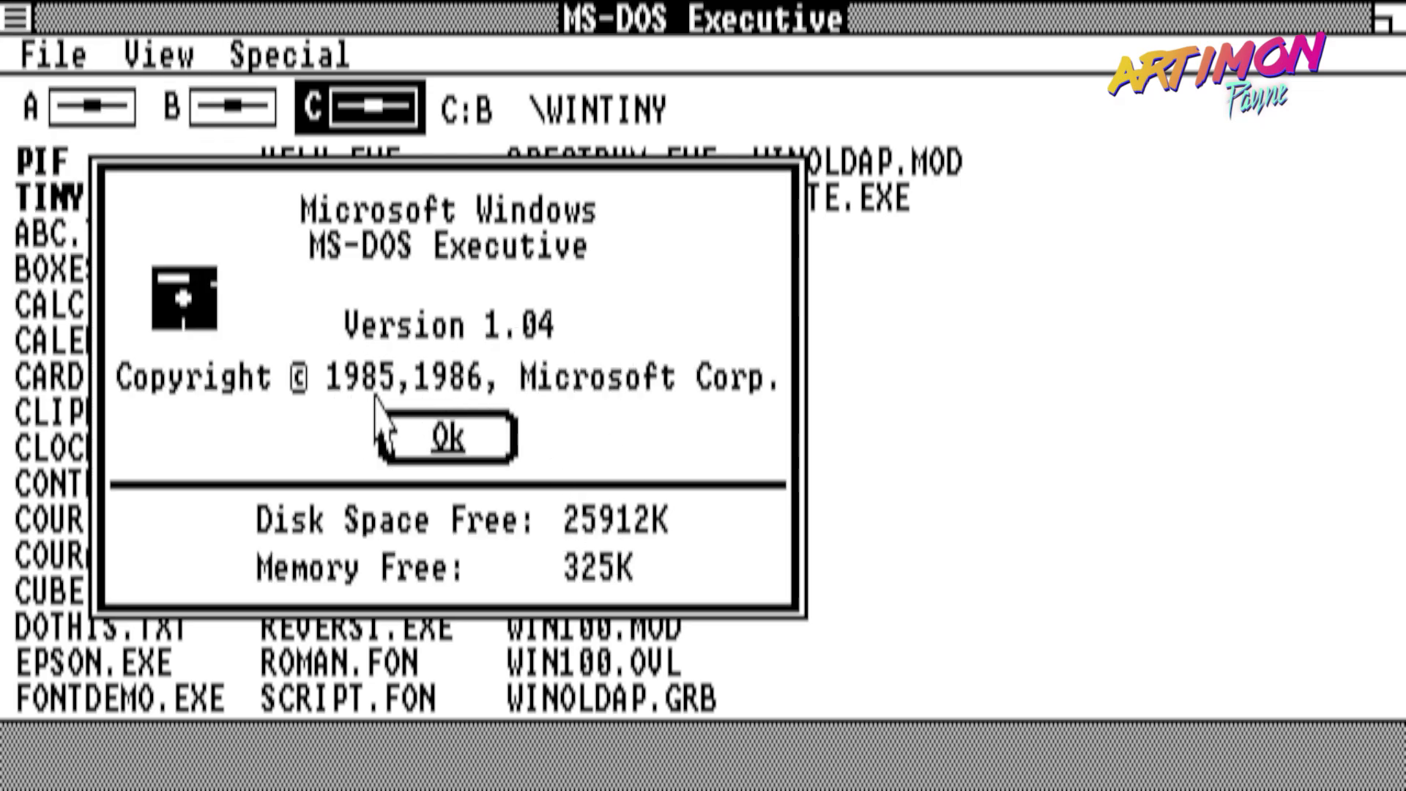
pyautogui.click(484, 439)
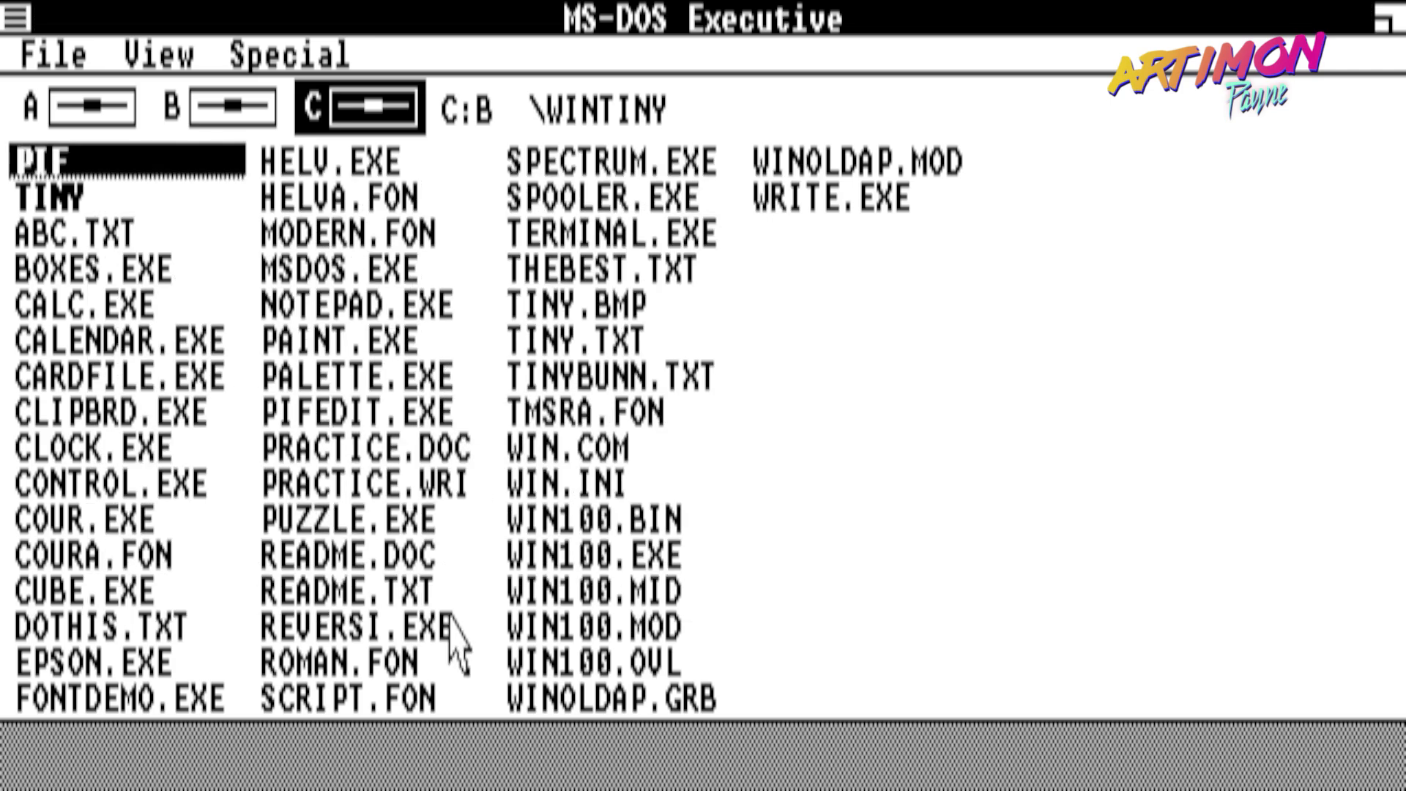
# - Start REVERSI.EXE and play the opening moves around the centre of the board
pyautogui.doubleClick(449, 628)
pyautogui.click(596, 351)
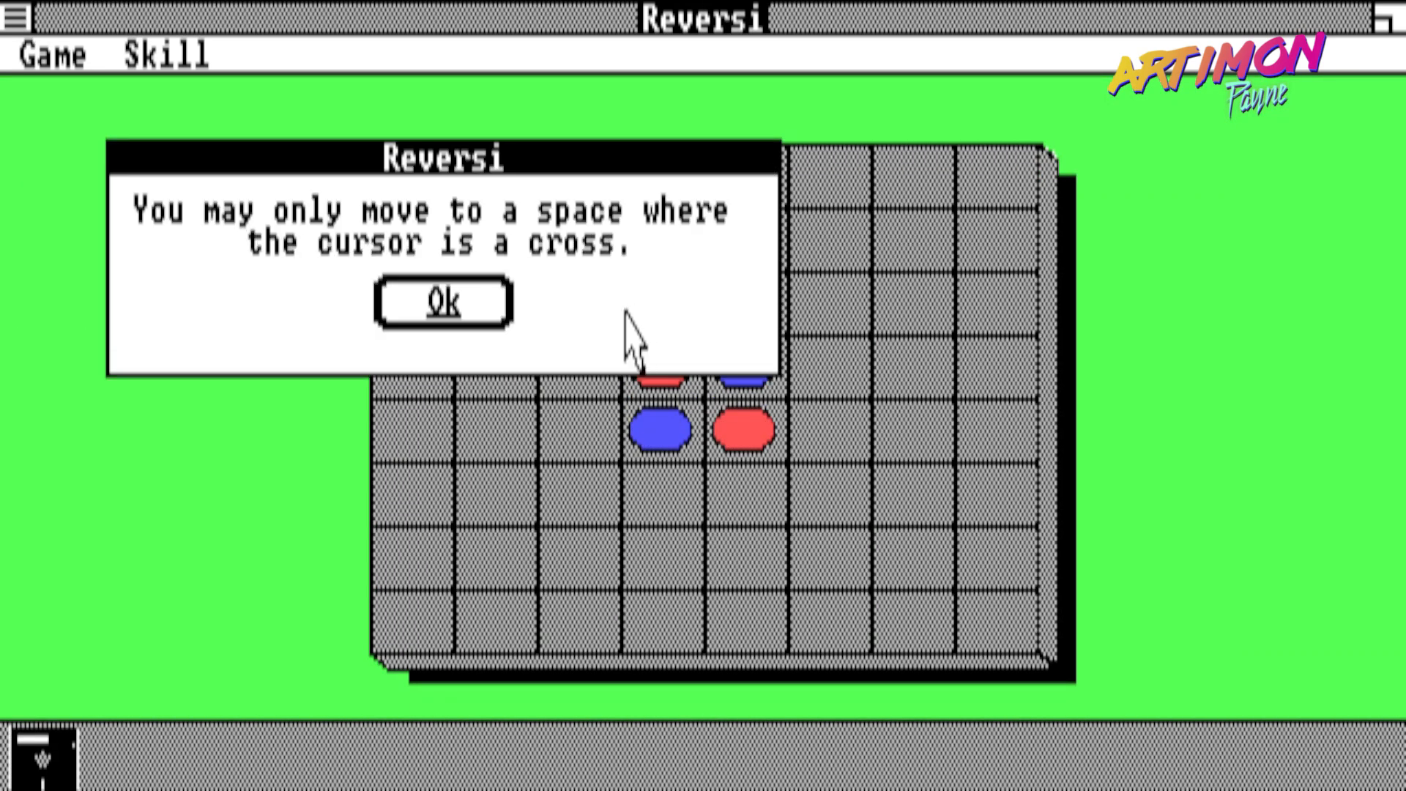
pyautogui.press('Return')
pyautogui.click(776, 328)
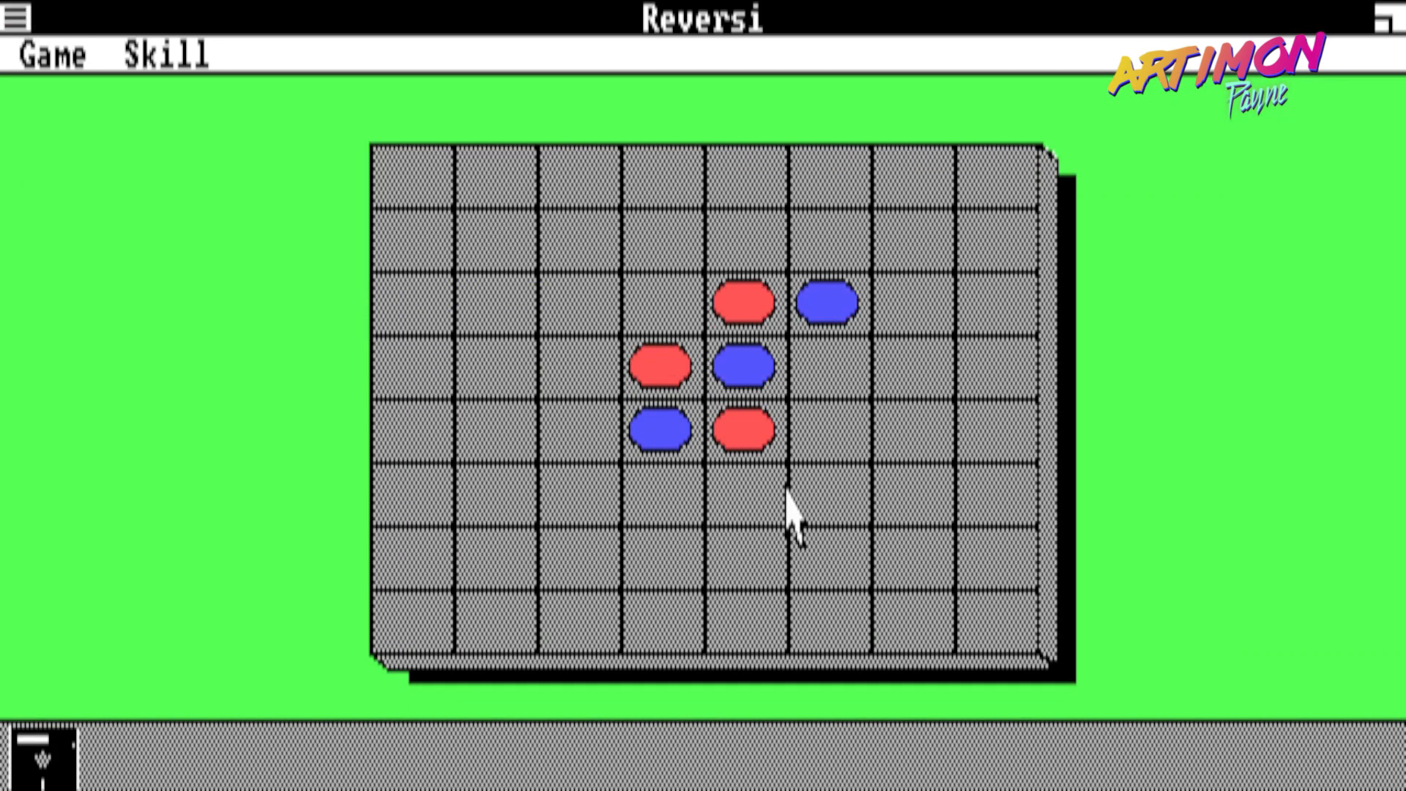
pyautogui.click(819, 379)
pyautogui.click(586, 359)
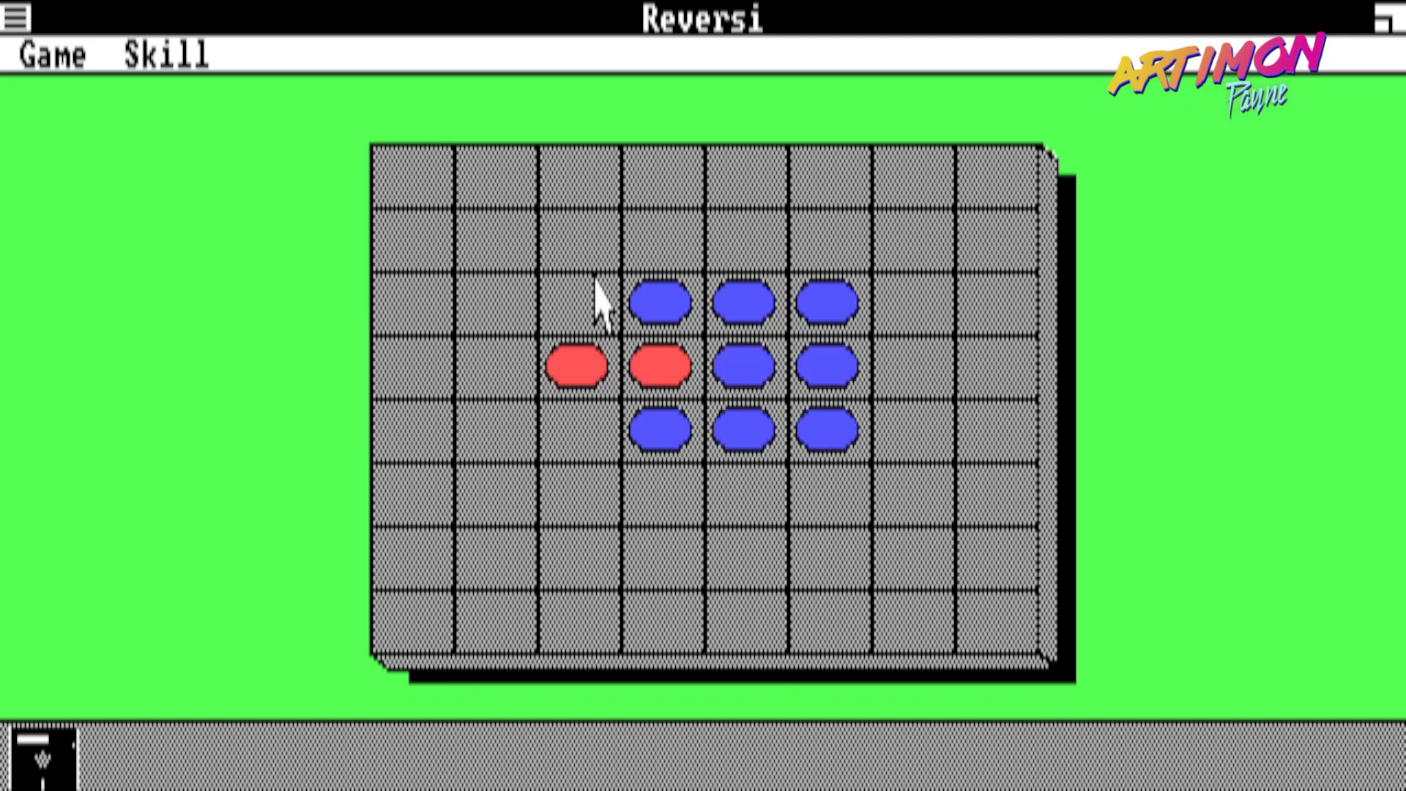
# - Play further Reversi moves above and beside the centre pieces, dismissing the illegal-move notice, and close the game
pyautogui.click(692, 220)
pyautogui.click(507, 293)
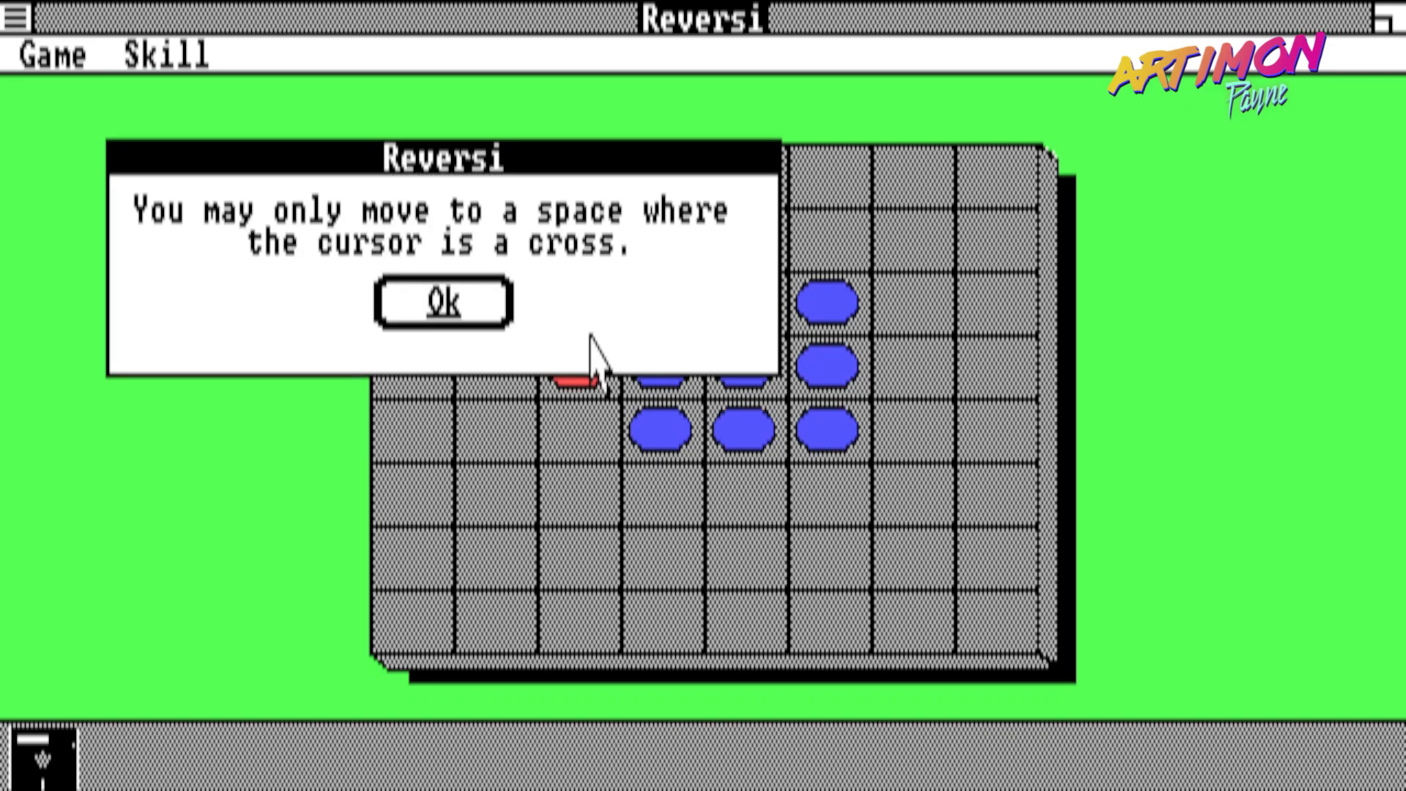
pyautogui.press('Return')
pyautogui.click(714, 252)
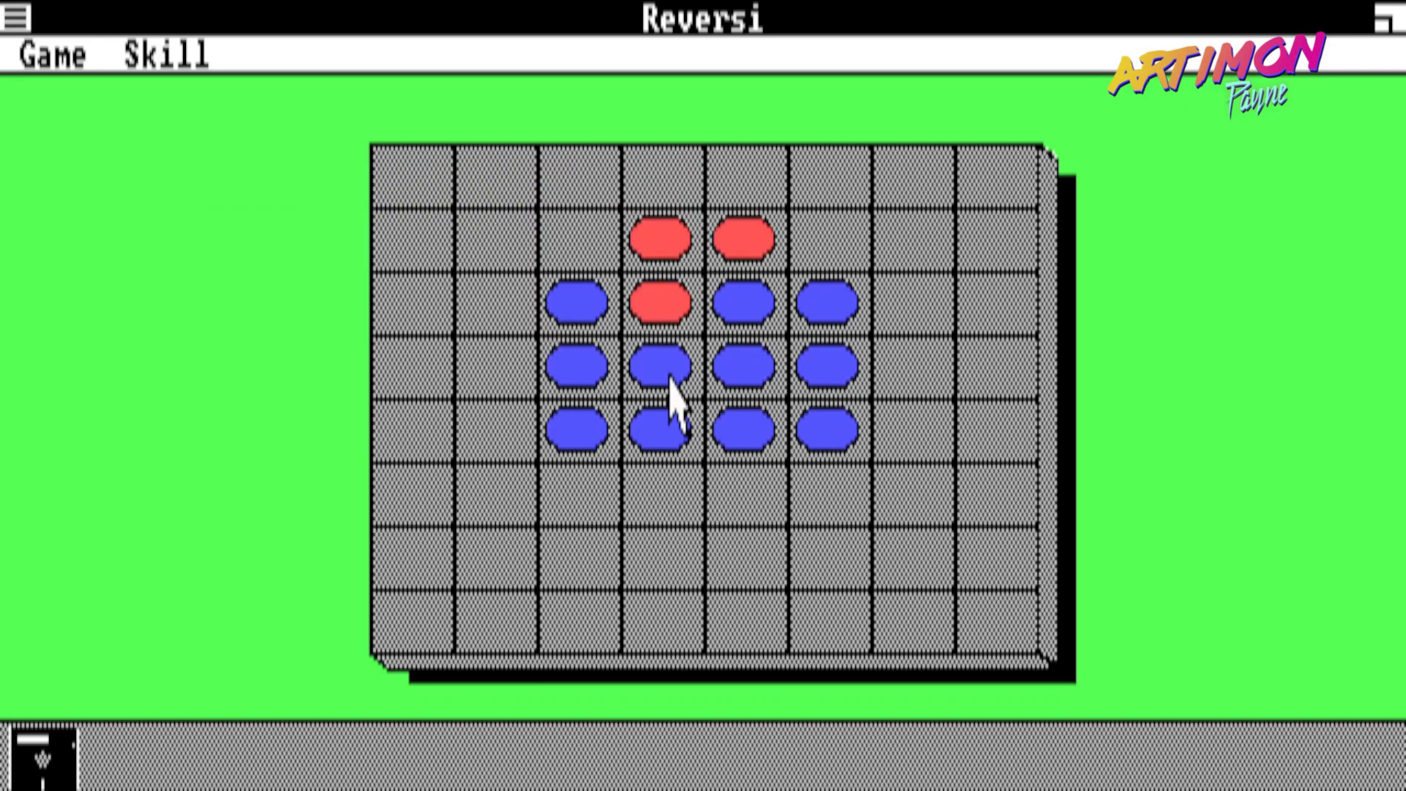
pyautogui.click(522, 311)
pyautogui.click(523, 366)
pyautogui.click(523, 443)
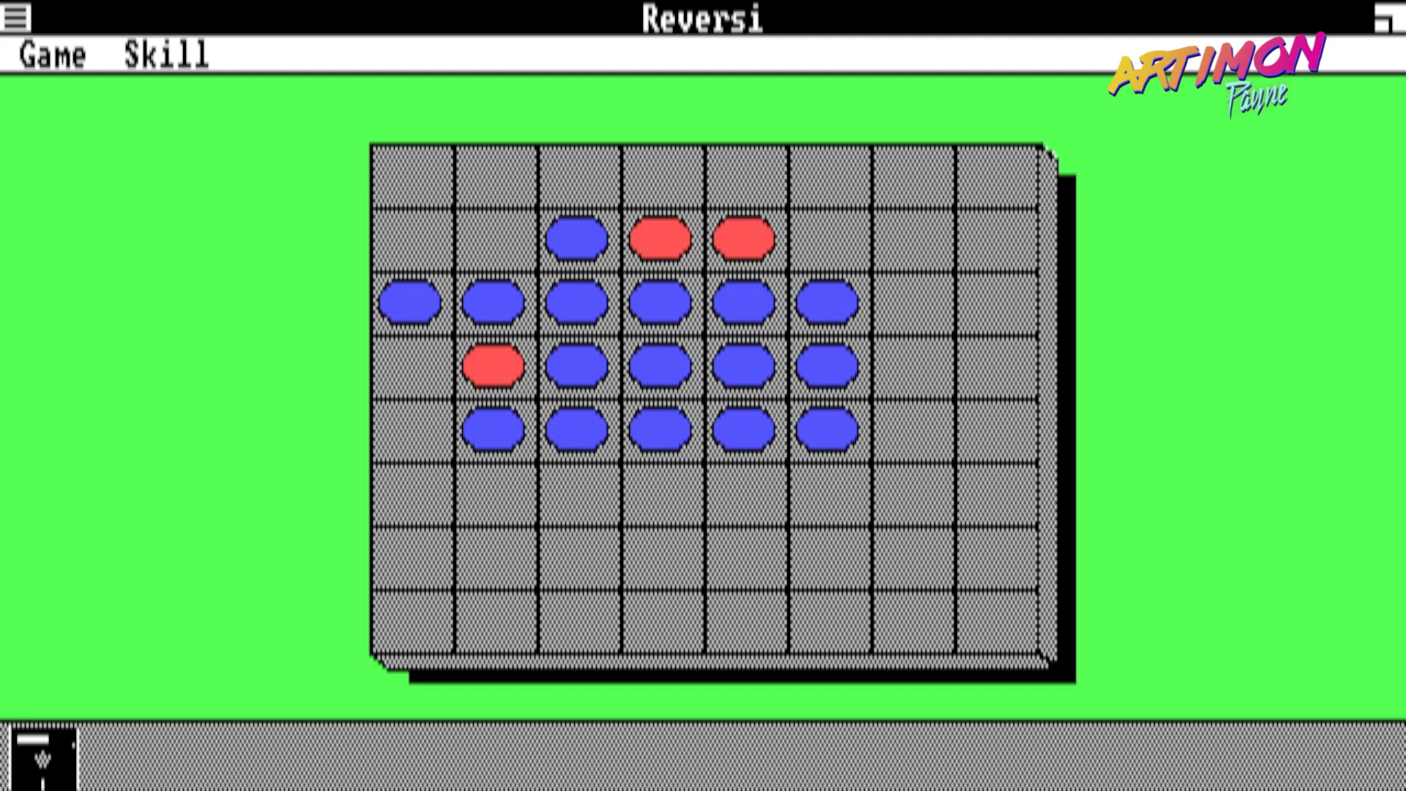
pyautogui.click(490, 243)
pyautogui.click(31, 29)
pyautogui.click(84, 197)
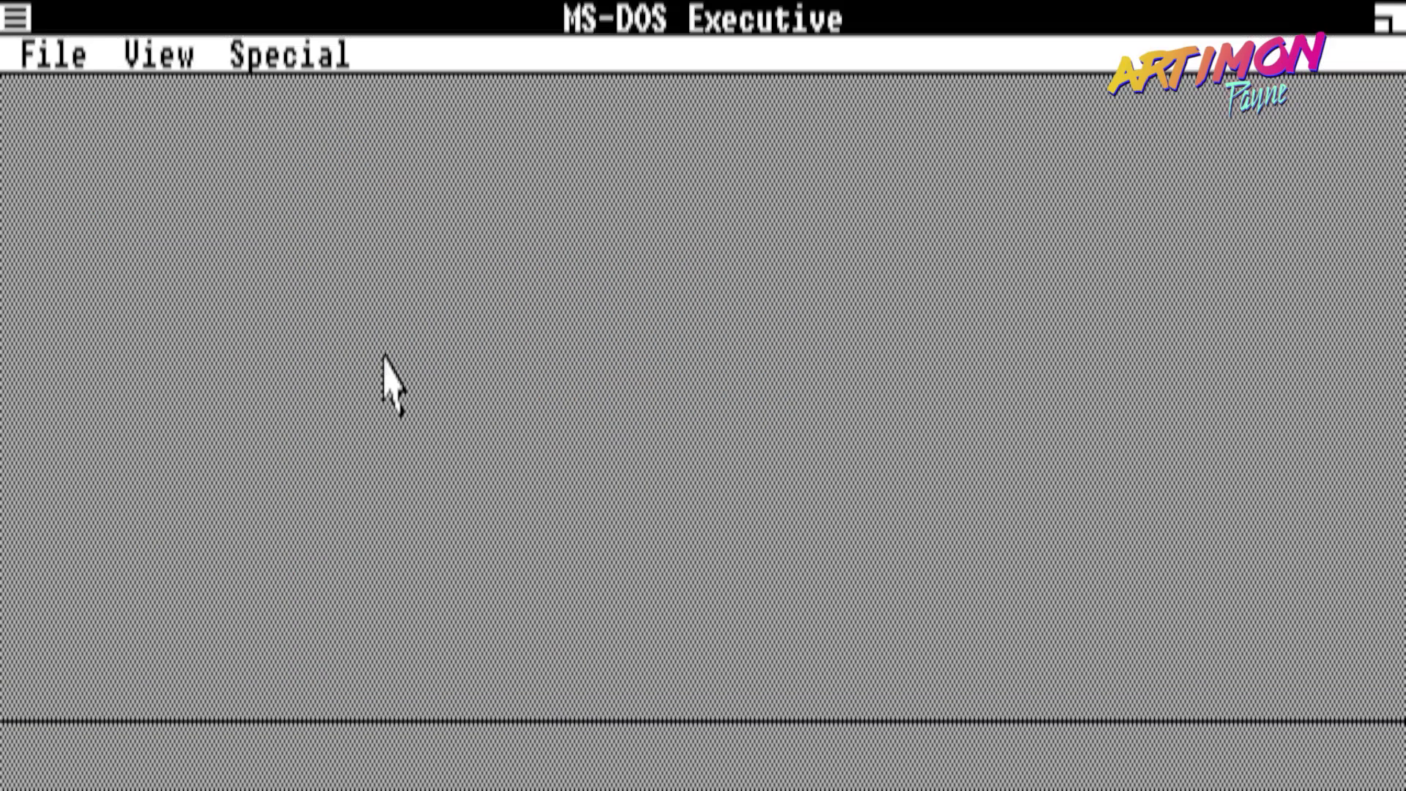
# - Open CLIPBRD.EXE to view the clipboard contents, and close it
pyautogui.doubleClick(128, 416)
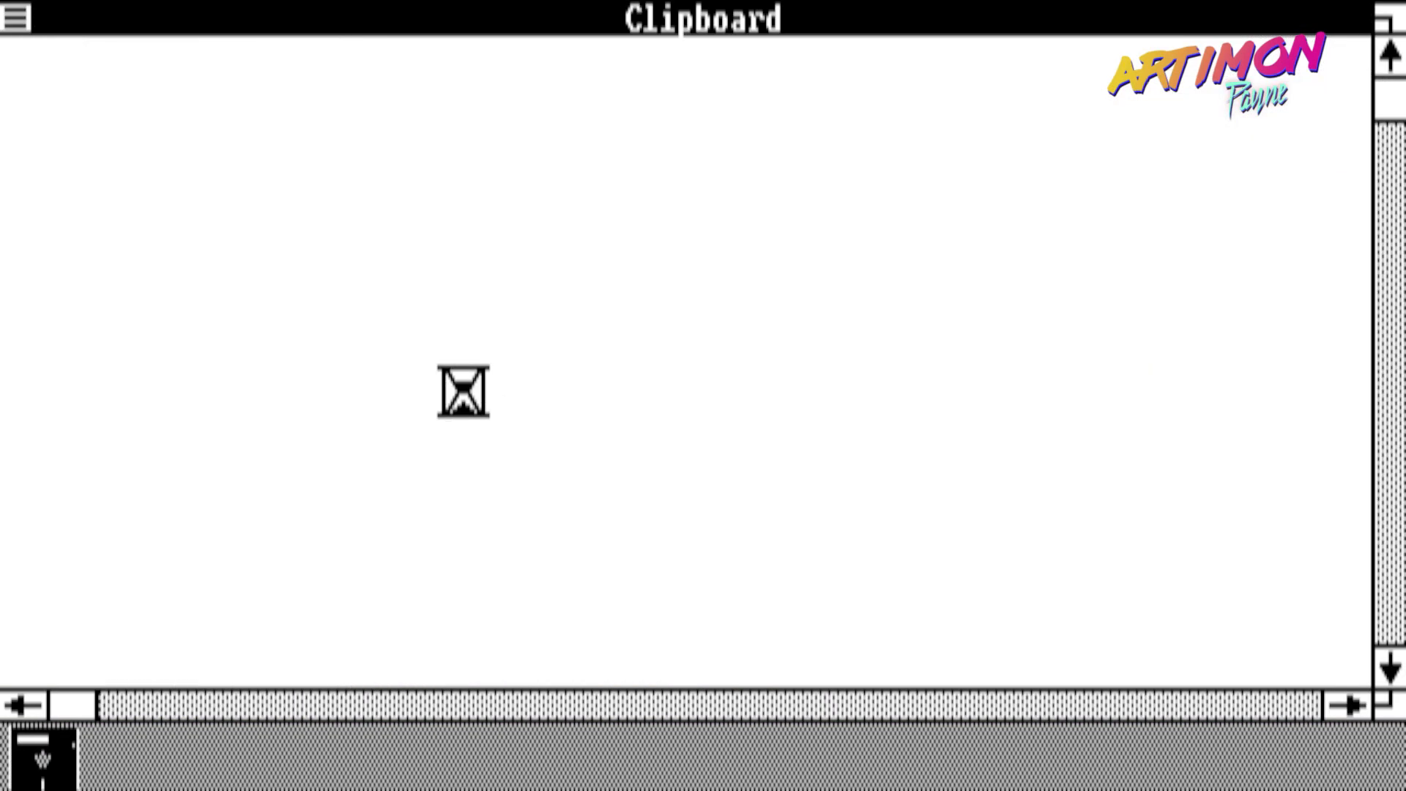
pyautogui.click(16, 18)
pyautogui.click(113, 207)
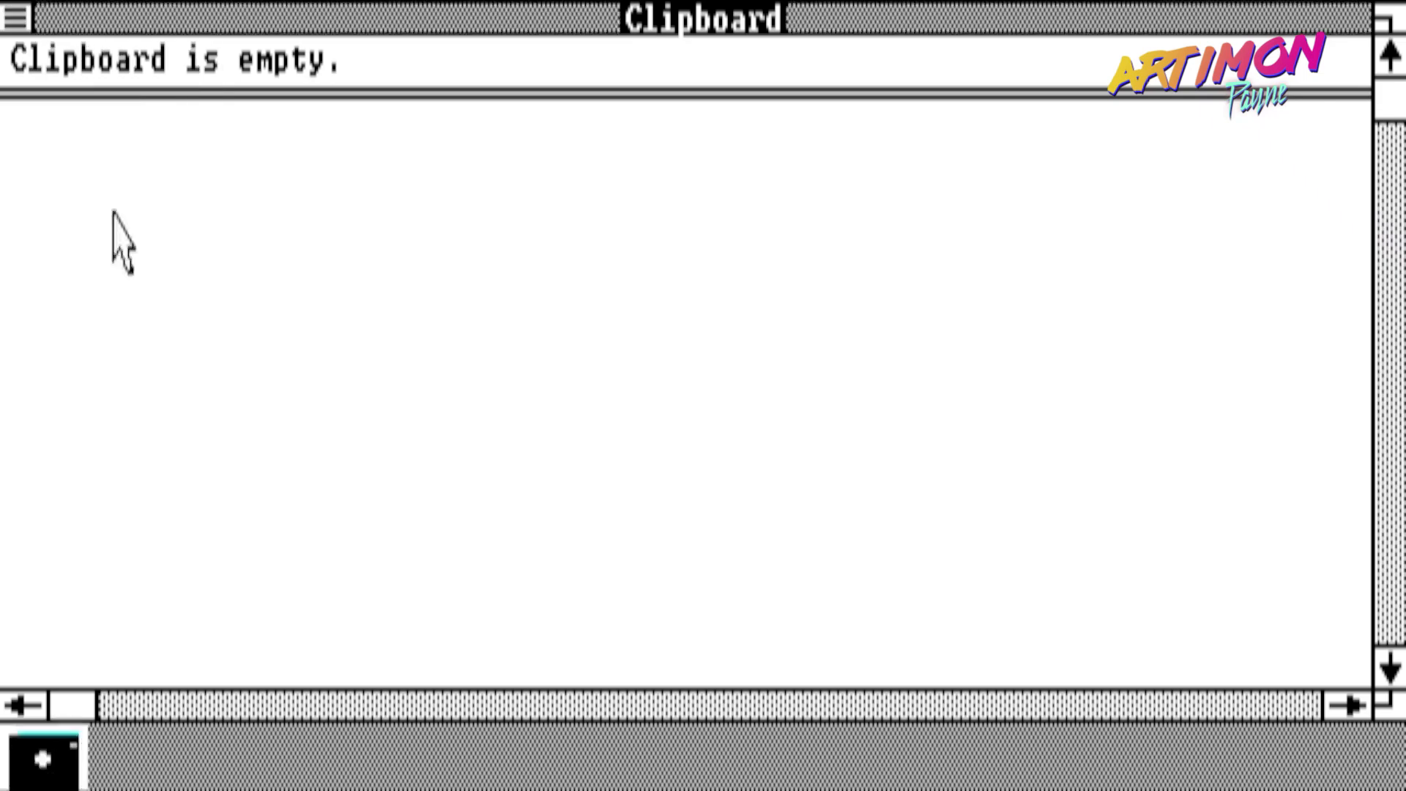
# - Open CALENDAR.EXE, skipping the printer driver disk request, view the blank calendar, and close it
pyautogui.doubleClick(187, 341)
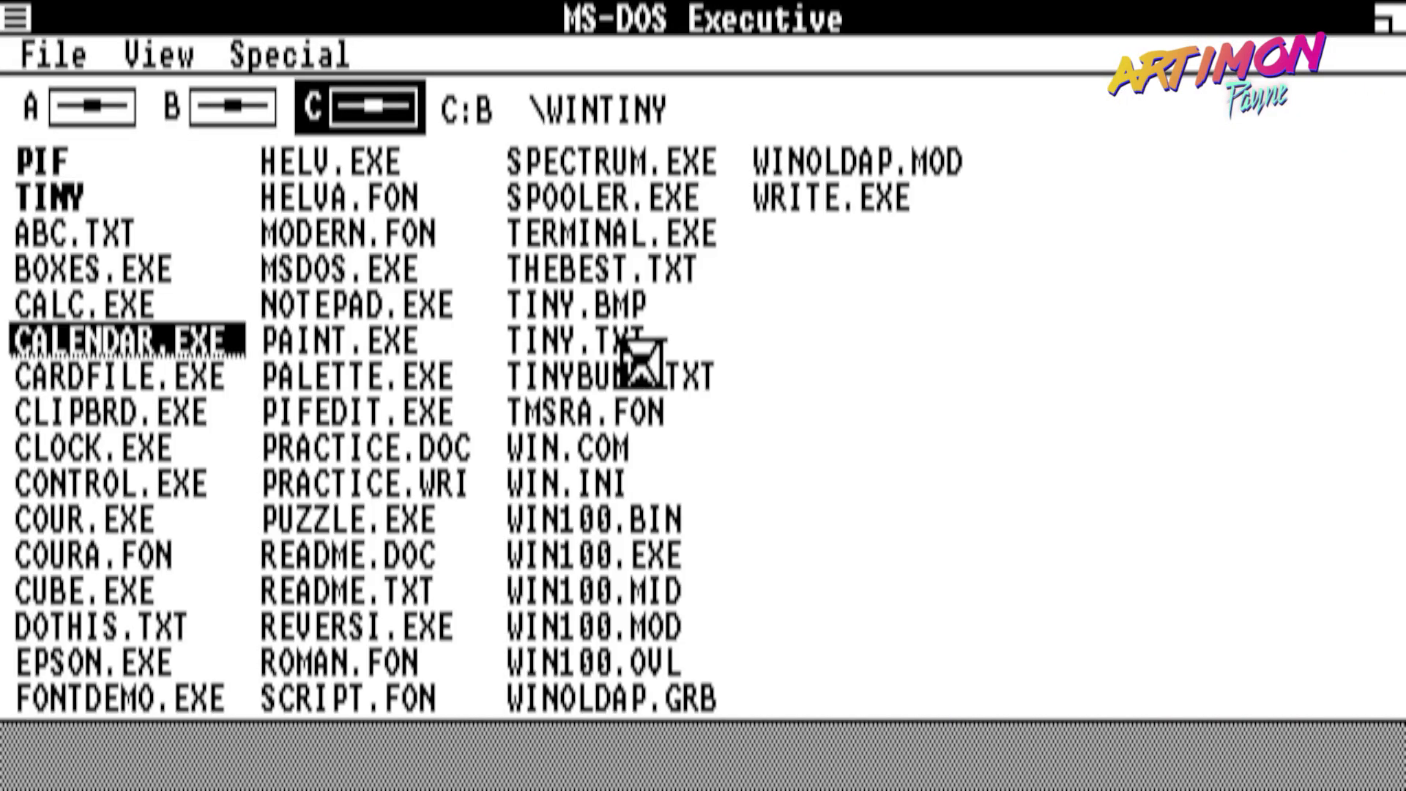
pyautogui.click(806, 476)
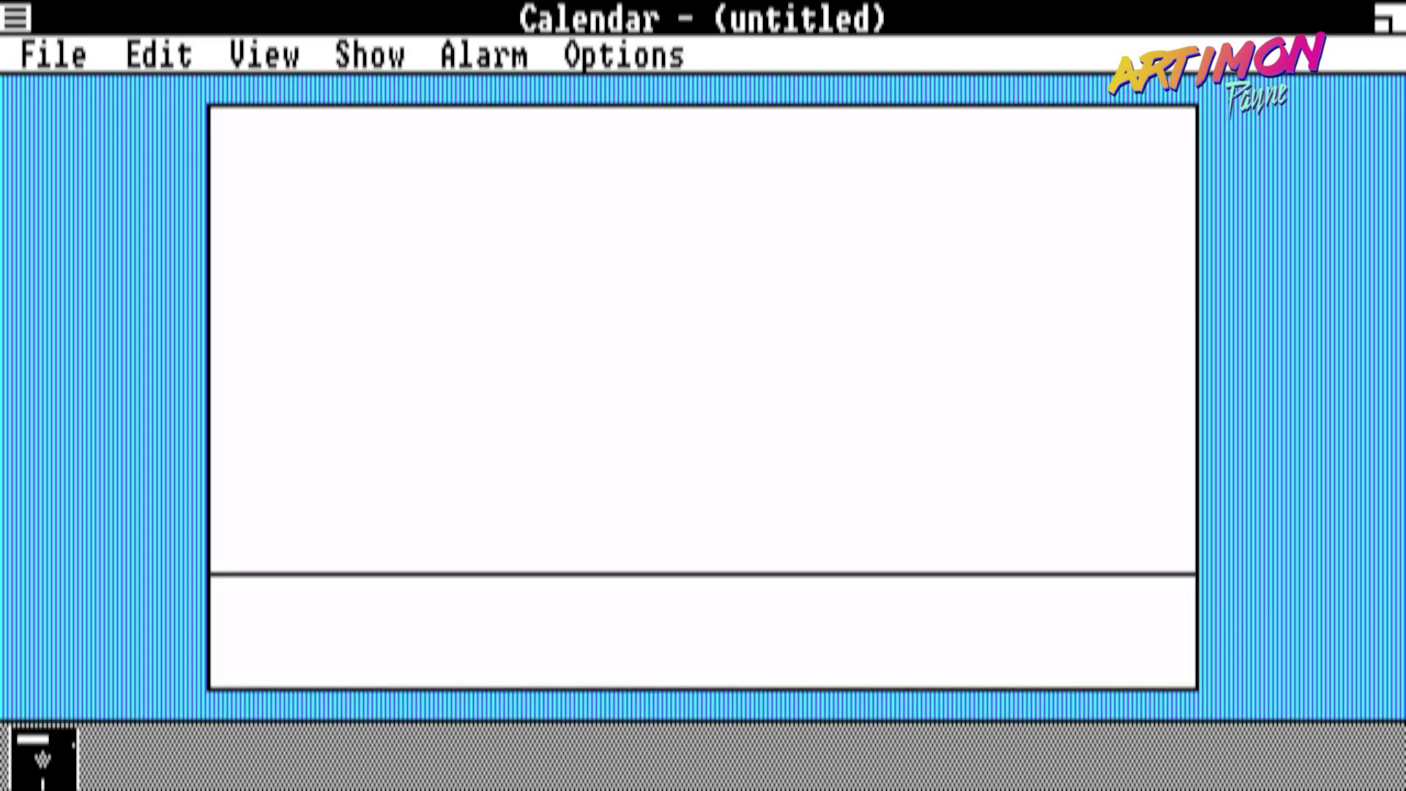
pyautogui.click(16, 16)
pyautogui.click(100, 195)
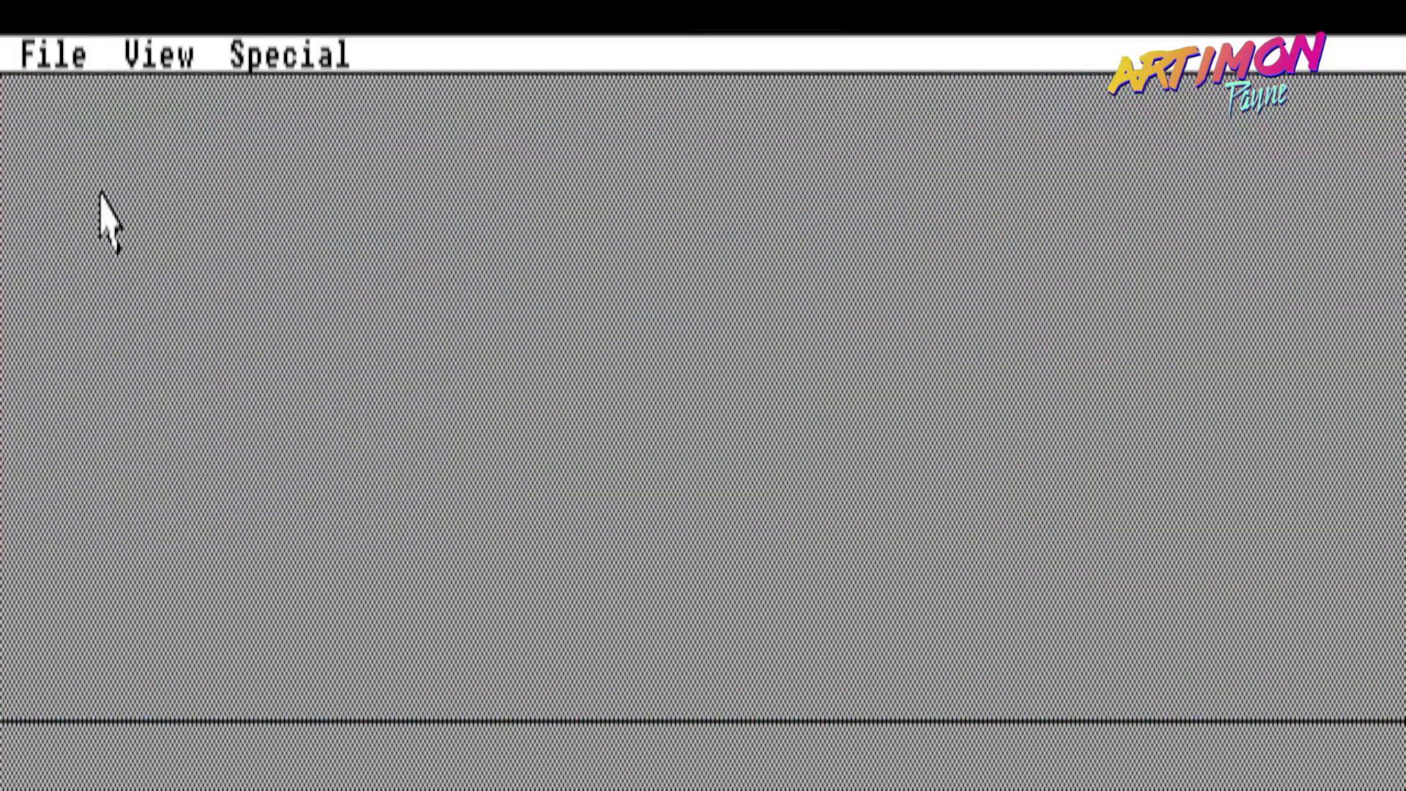
# - Open CALC.EXE, enter 5483 in the calculator, and close it
pyautogui.click(86, 314)
pyautogui.press('Return')
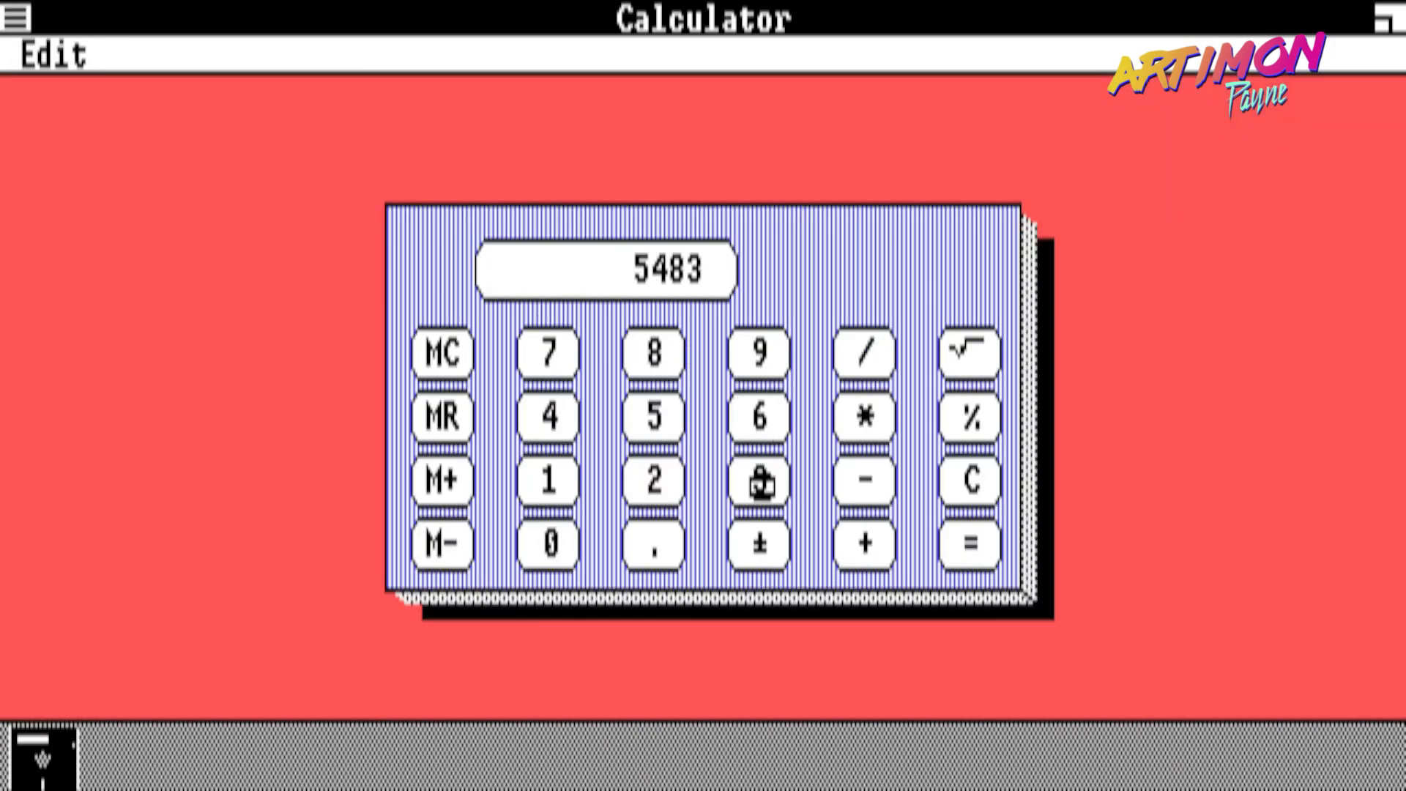
pyautogui.moveTo(23, 26); pyautogui.dragTo(105, 201)
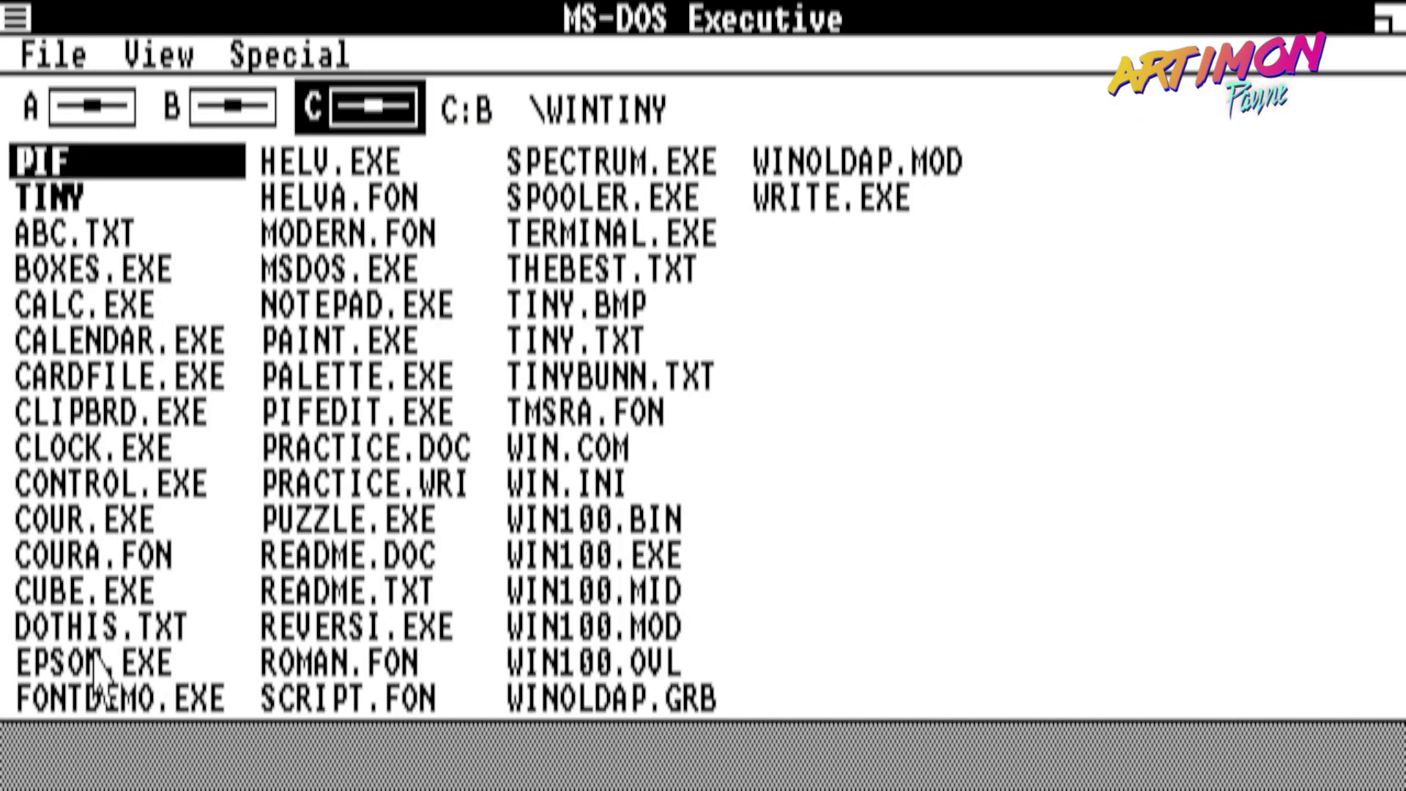
# - Open CONTROL.EXE, view the Screen Colors preferences, accept them as they are, and close the Control Panel
pyautogui.doubleClick(97, 480)
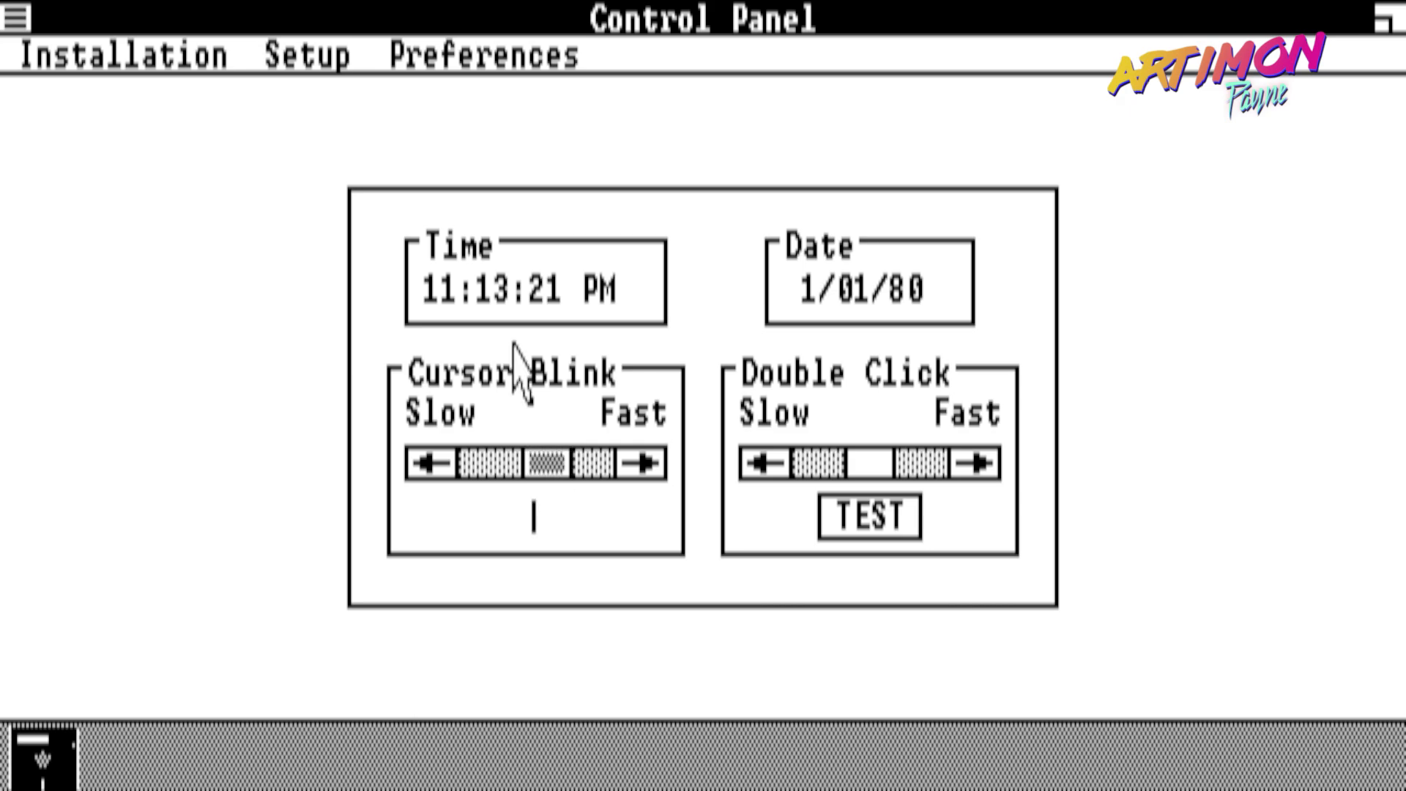
pyautogui.moveTo(415, 66); pyautogui.dragTo(439, 96)
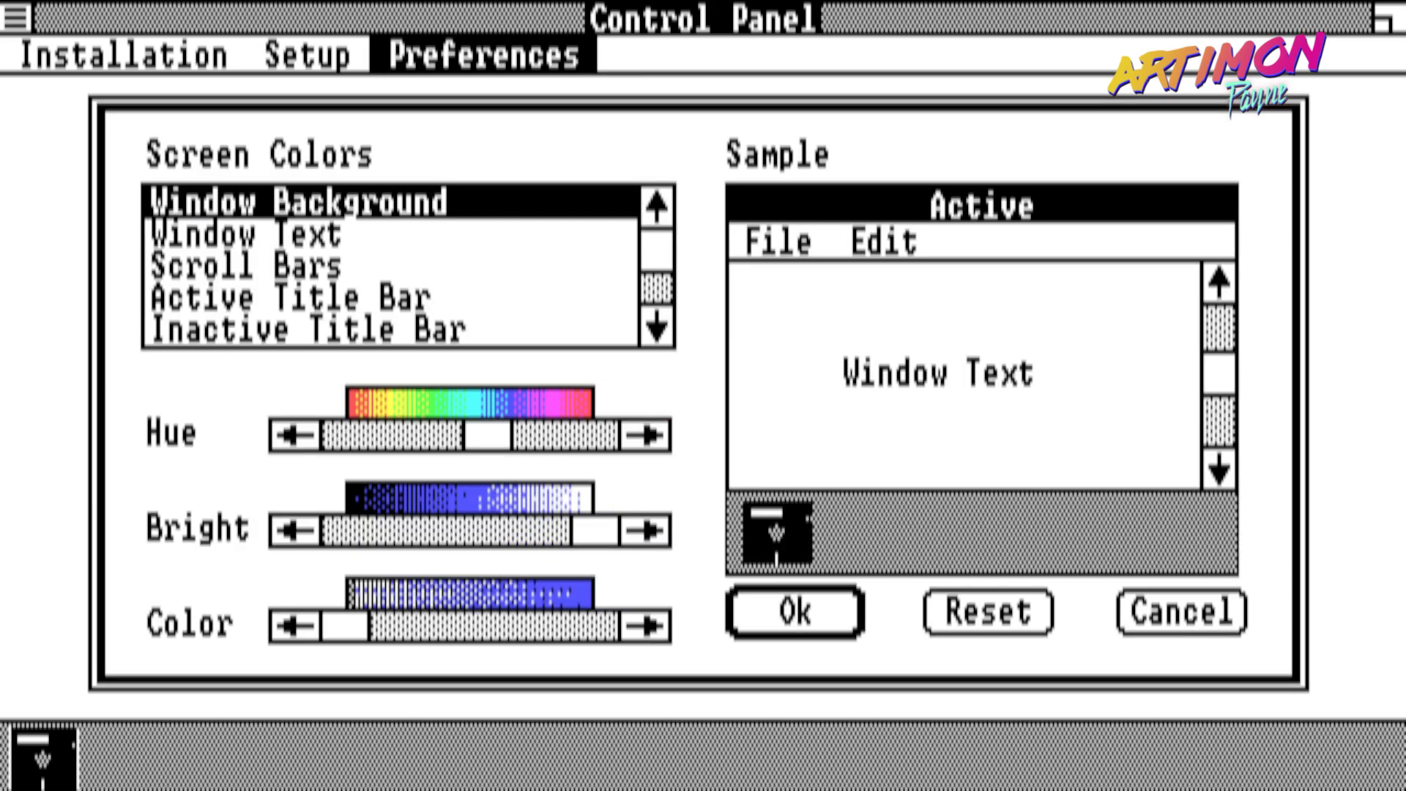
pyautogui.press('Return')
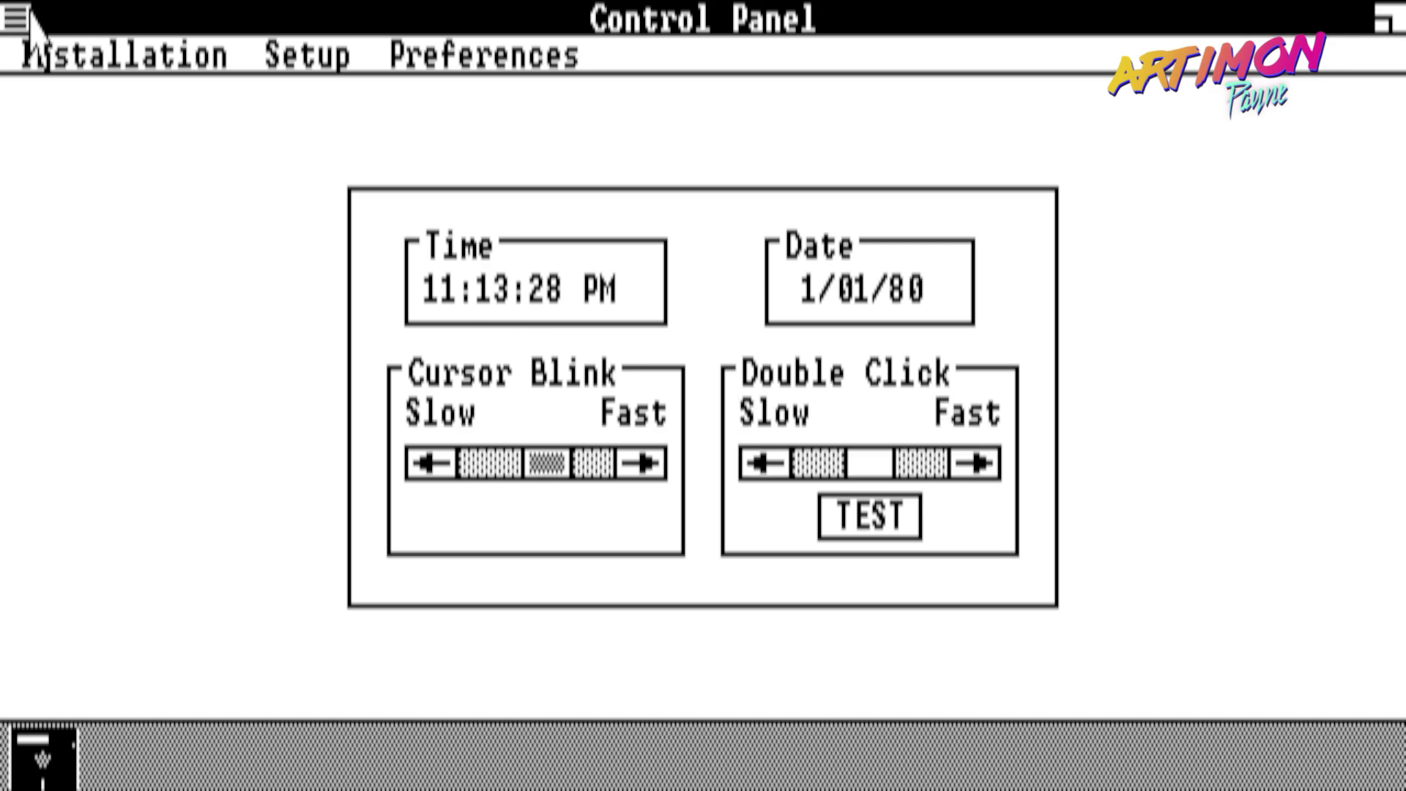
pyautogui.moveTo(16, 16); pyautogui.dragTo(63, 195)
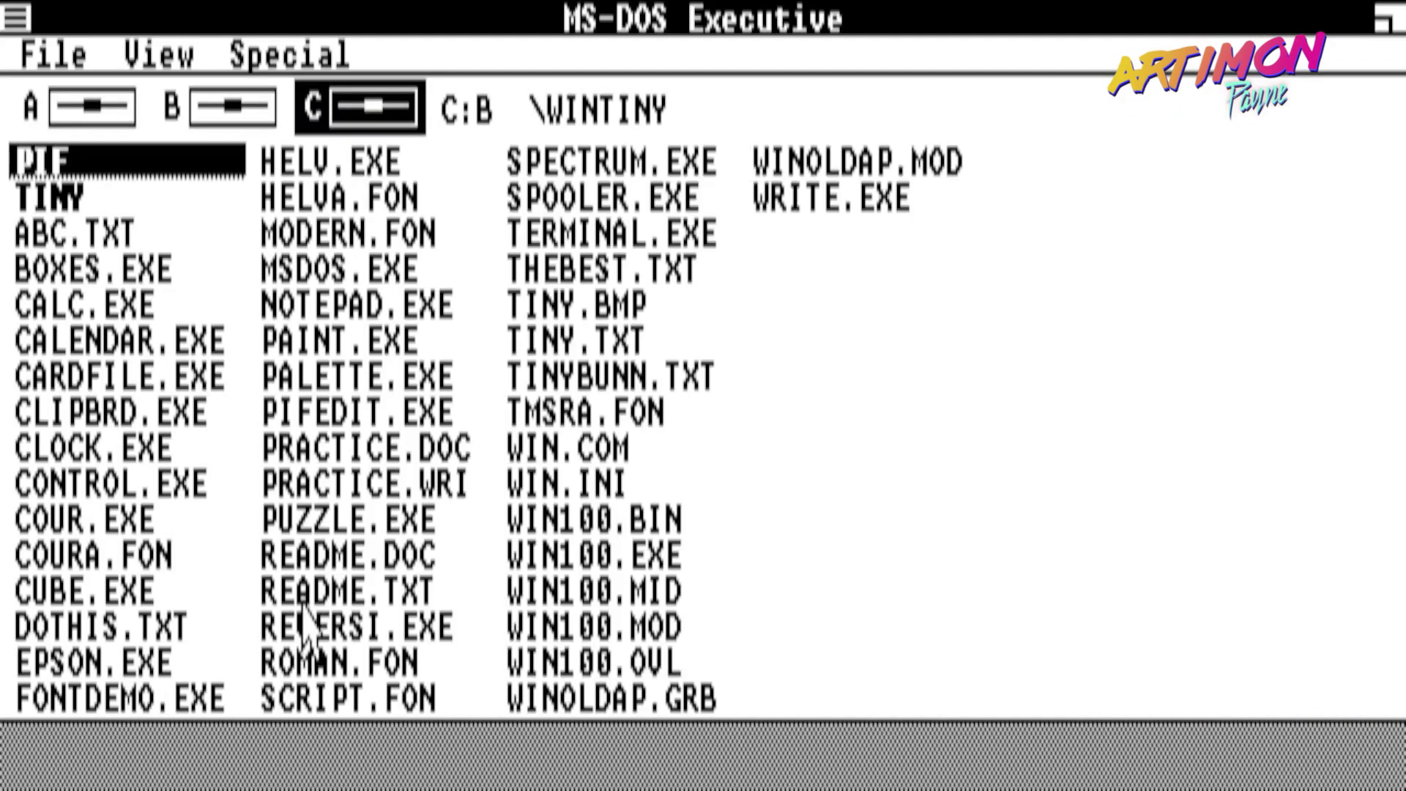
# - Open THEBEST.TXT in Notepad without inserting the EPSON.drv disk, select its line of text, and close the file
pyautogui.doubleClick(578, 272)
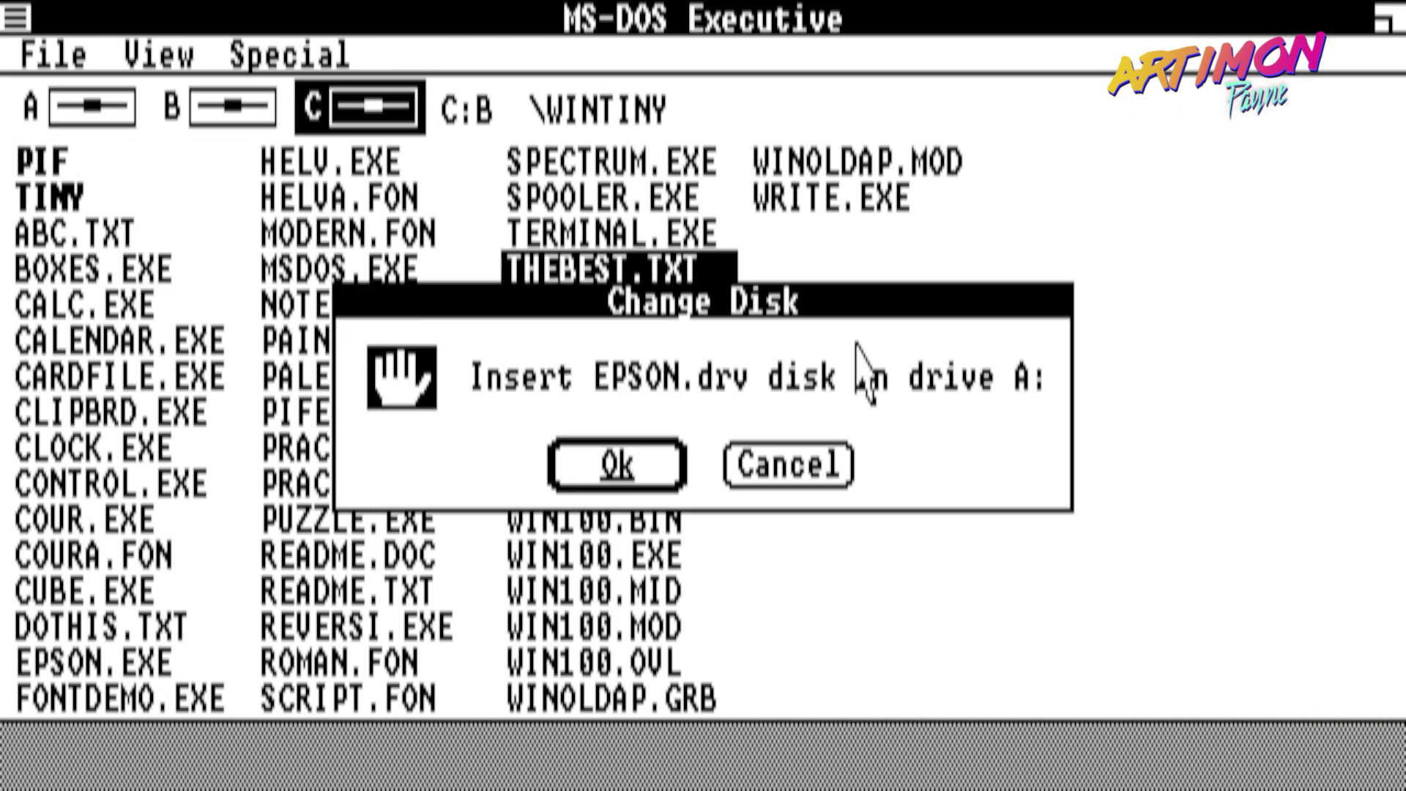
pyautogui.click(778, 476)
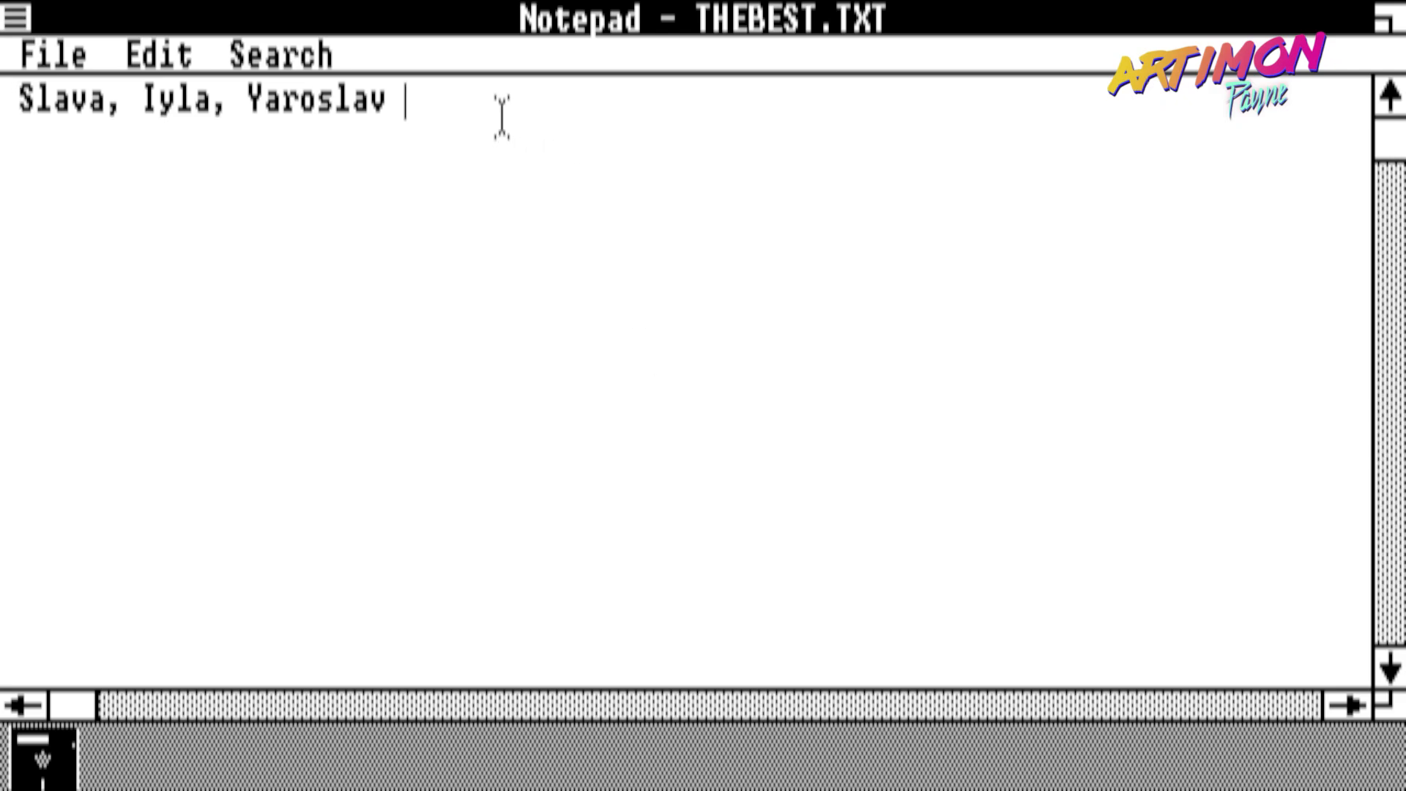
pyautogui.moveTo(502, 118); pyautogui.dragTo(6, 121)
pyautogui.click(20, 22)
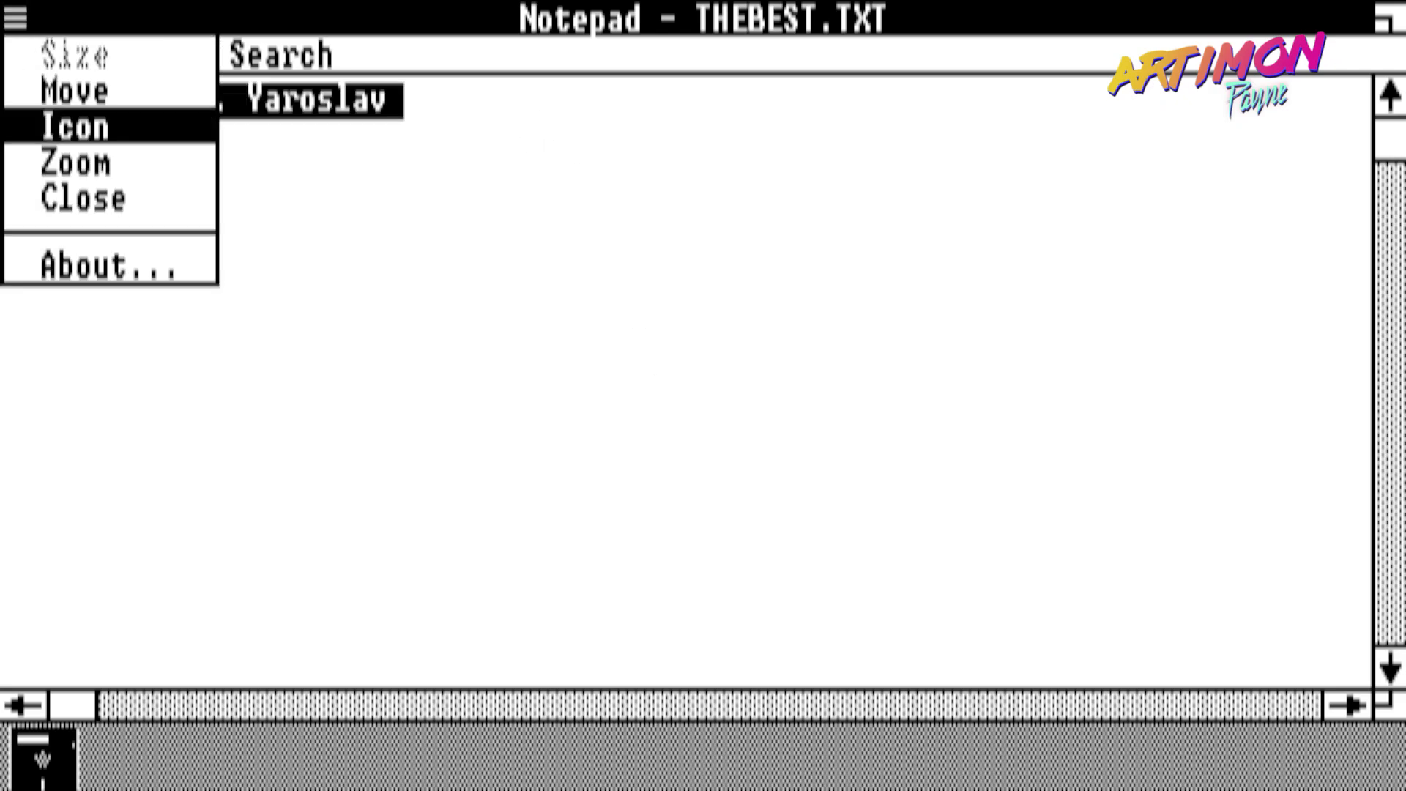
pyautogui.click(103, 196)
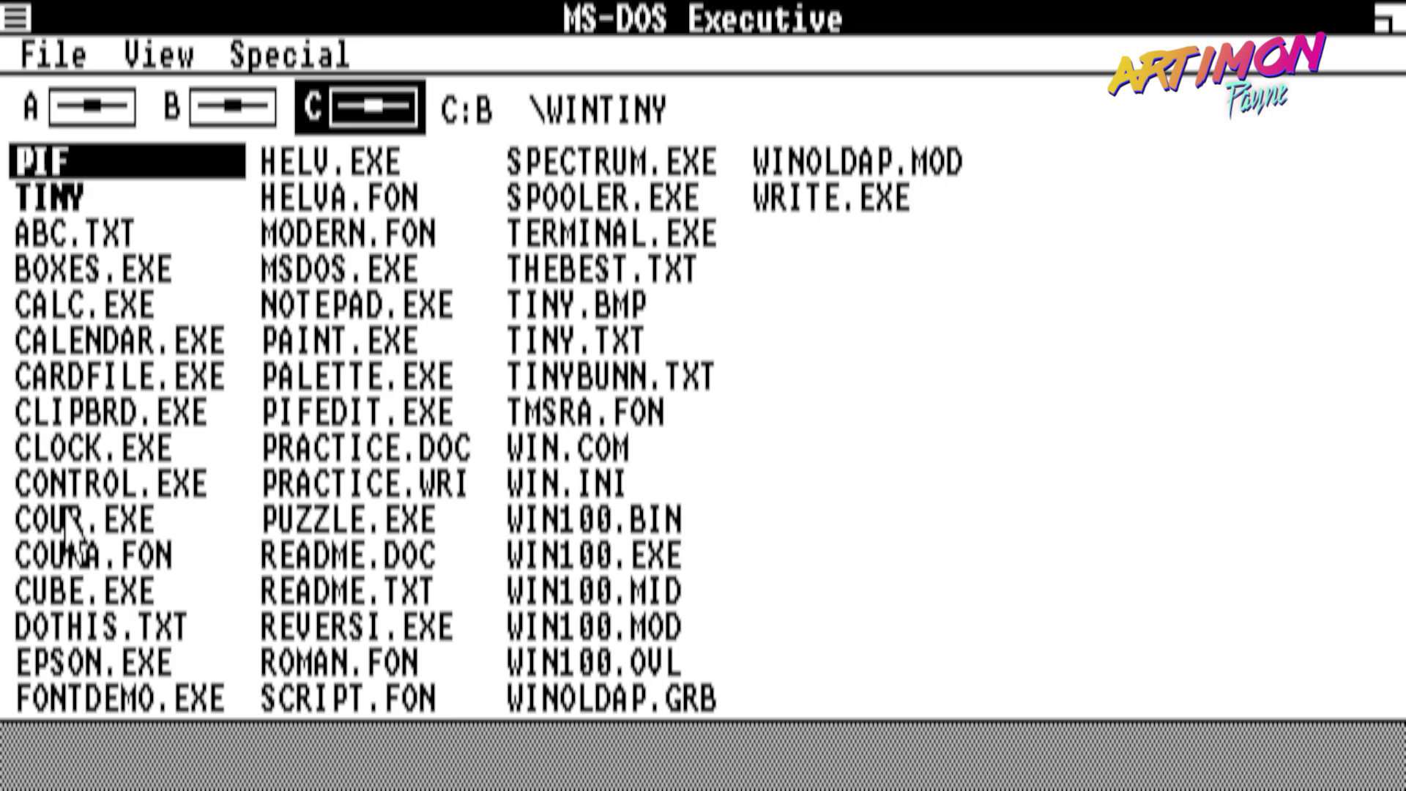
# - Try to open TINY.BMP from the file list and dismiss the notice
pyautogui.click(601, 310)
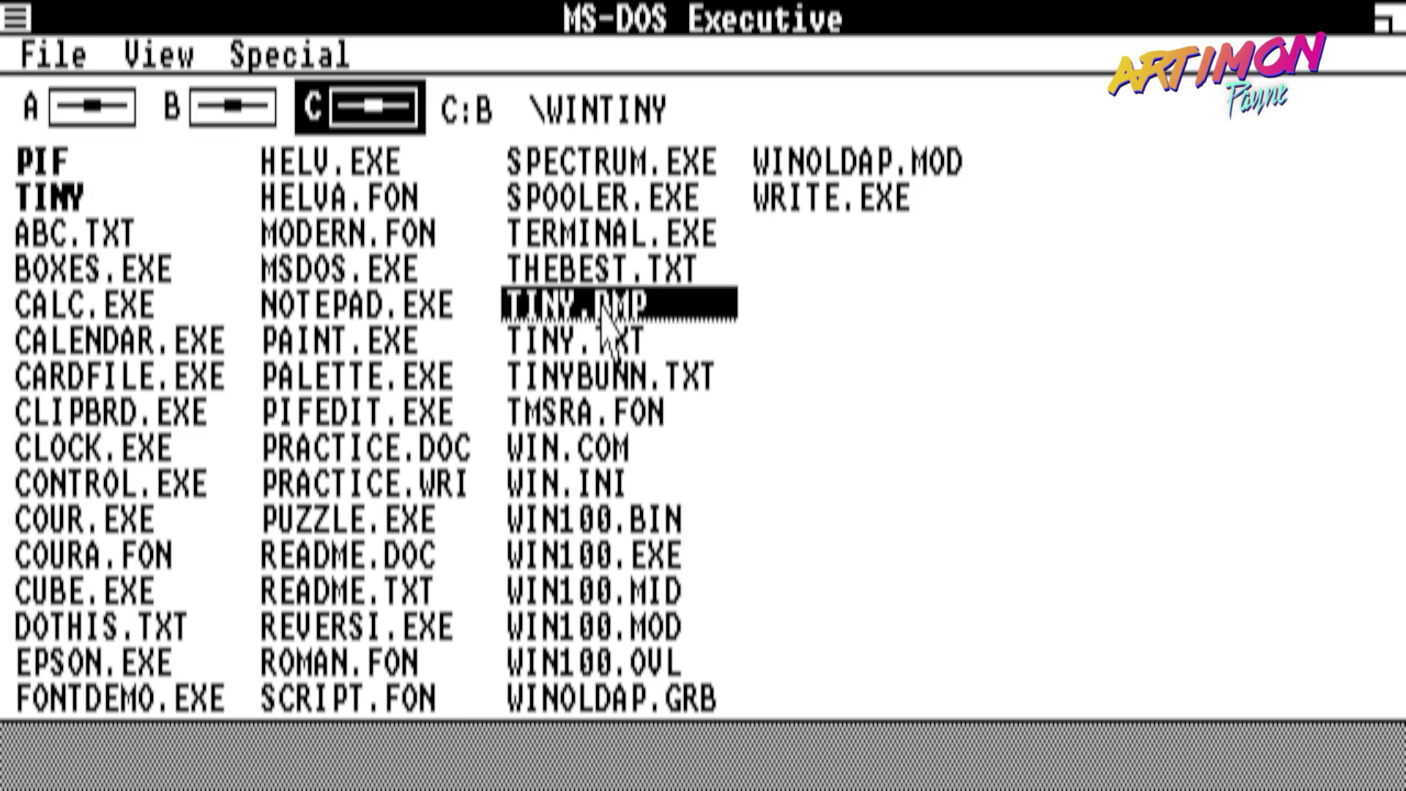
pyautogui.doubleClick(602, 310)
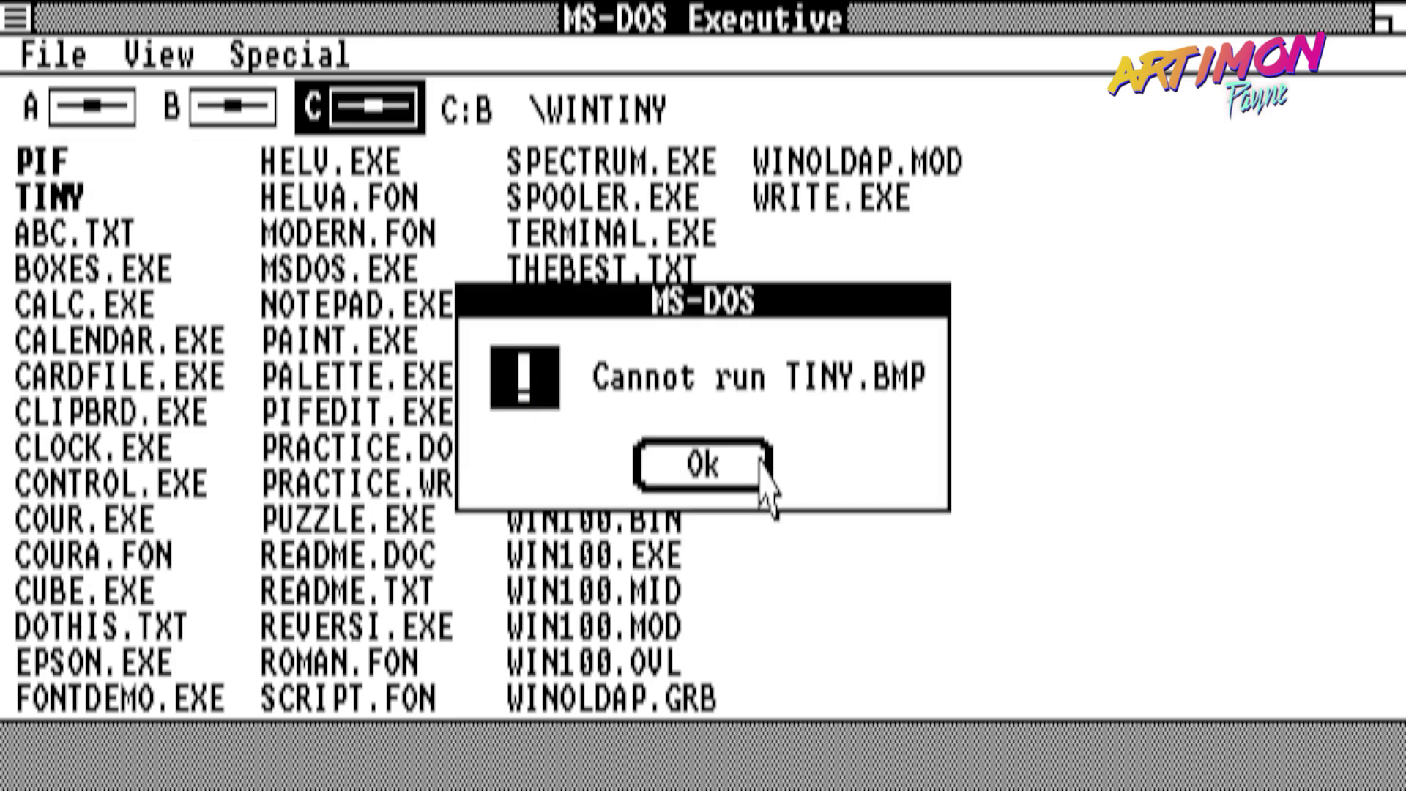
pyautogui.click(760, 476)
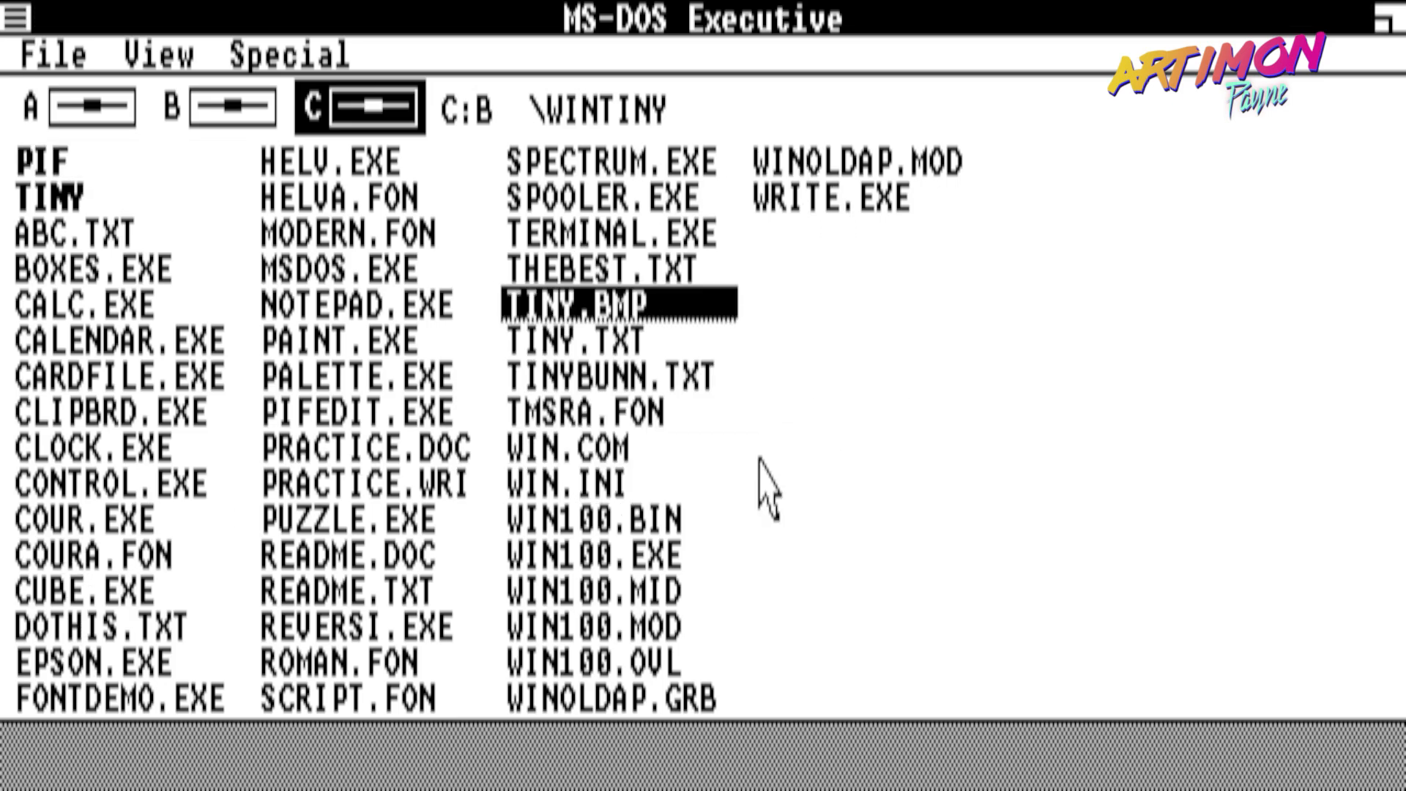
# - Open WRITE.EXE, skipping the EPSON.drv disk request, view the blank untitled document, and close it
pyautogui.doubleClick(821, 209)
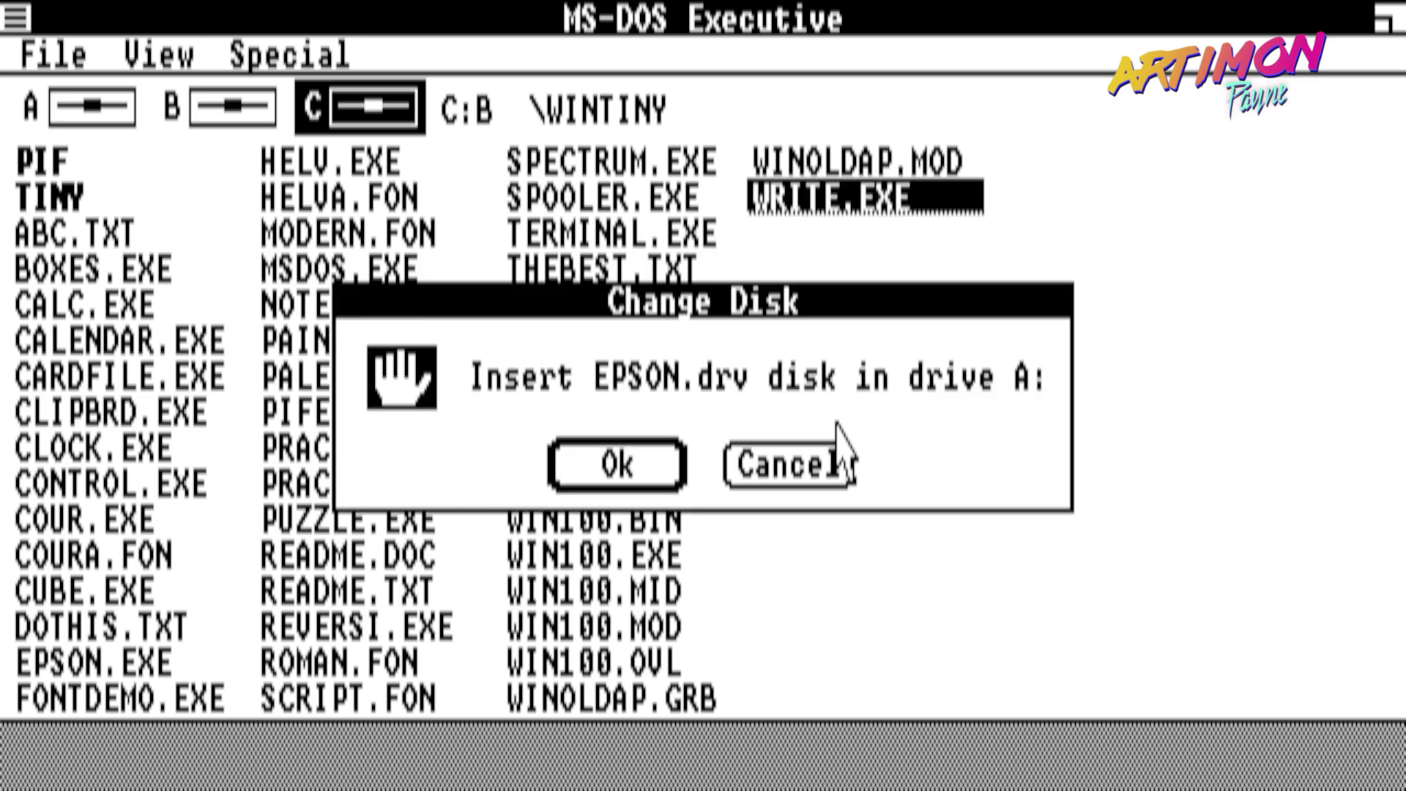
pyautogui.click(832, 464)
pyautogui.click(702, 464)
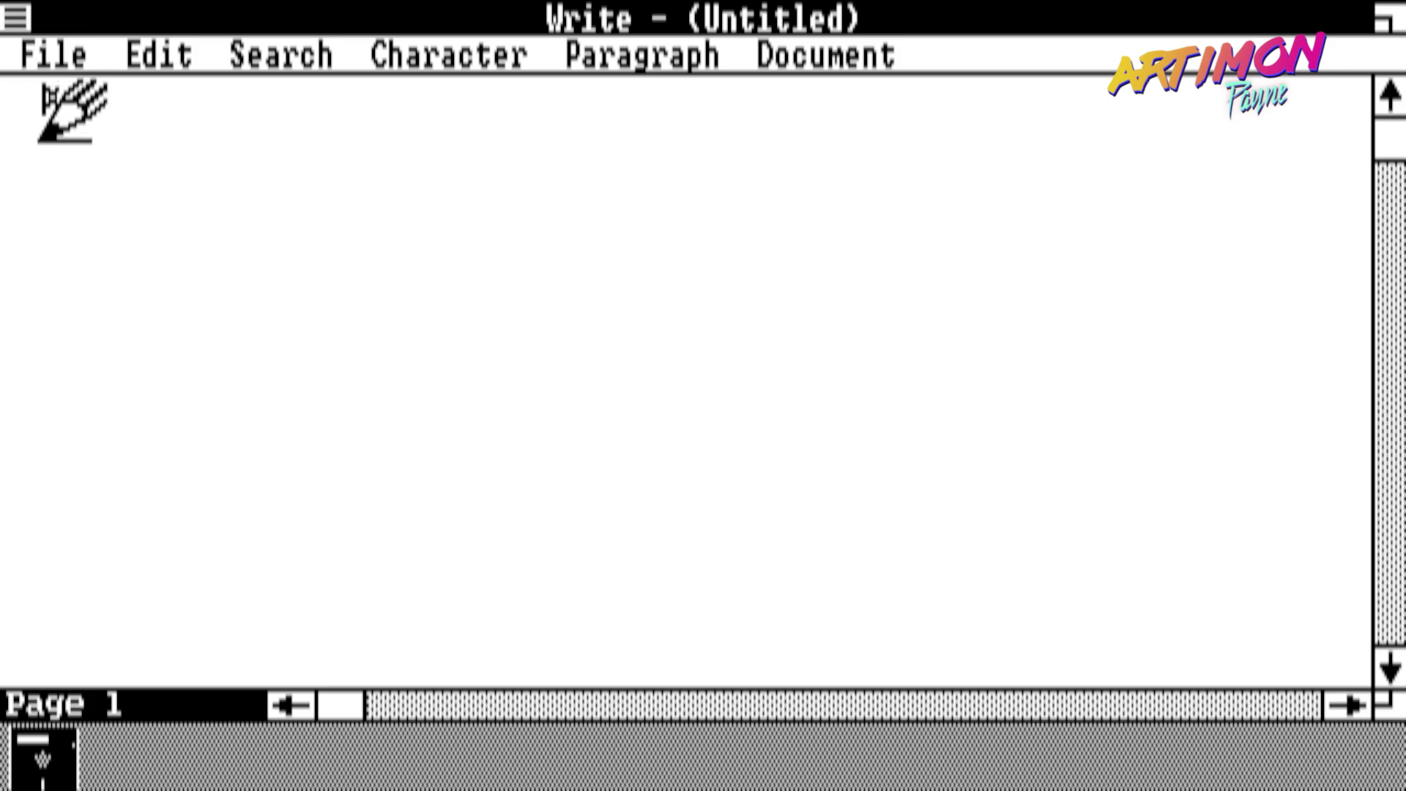
pyautogui.click(18, 18)
pyautogui.click(56, 211)
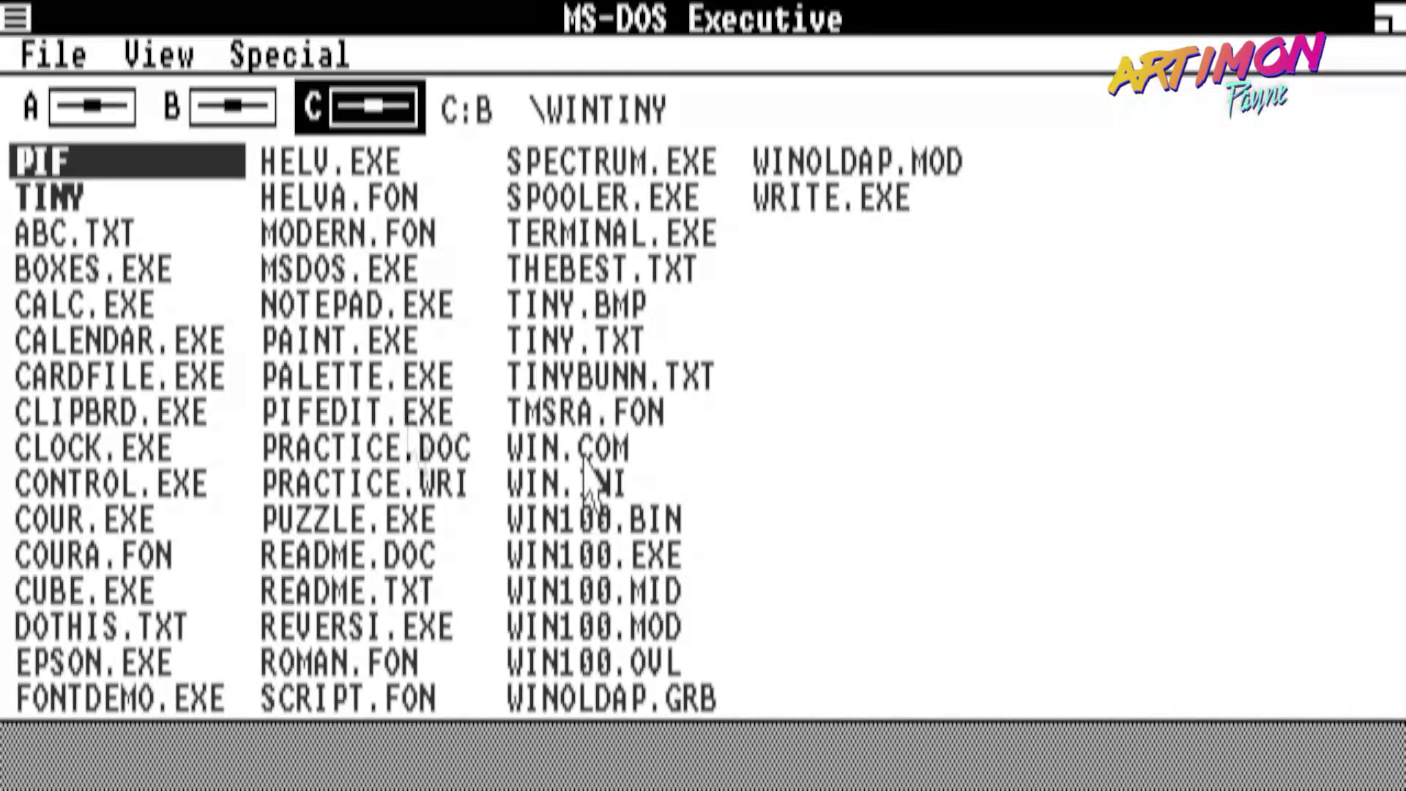